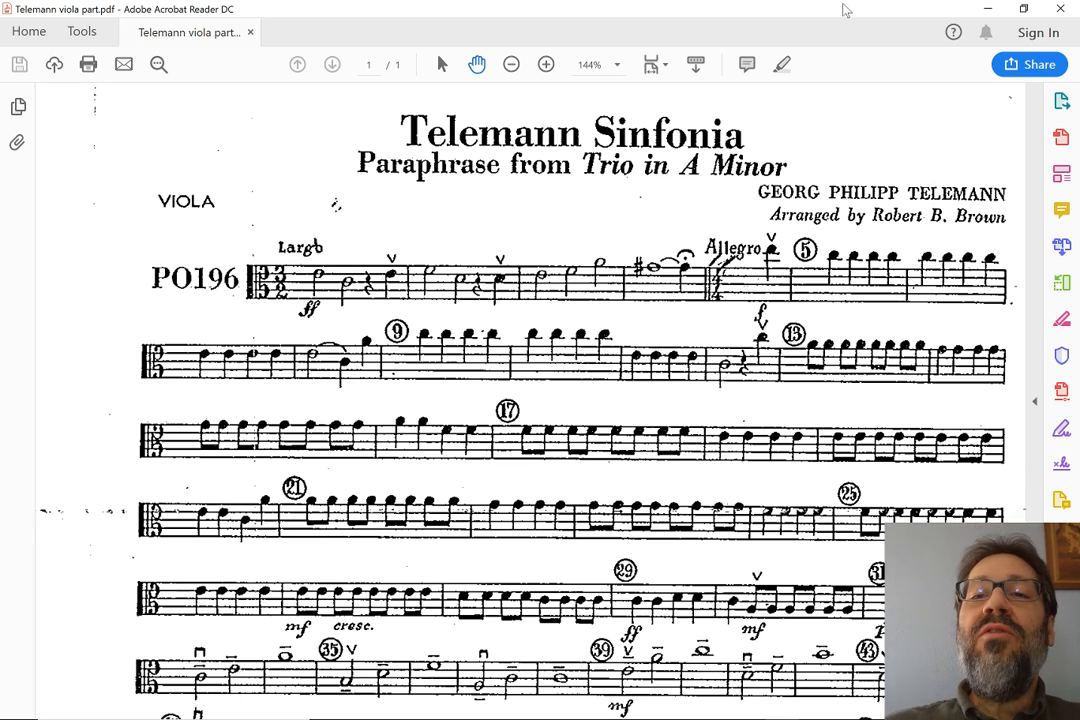
Step: Restore the Telemann viola part PDF window from full screen, and switch to MuseScore and restore its window as well
left_click_drag(843, 10, 818, 102)
key("alt+Tab")
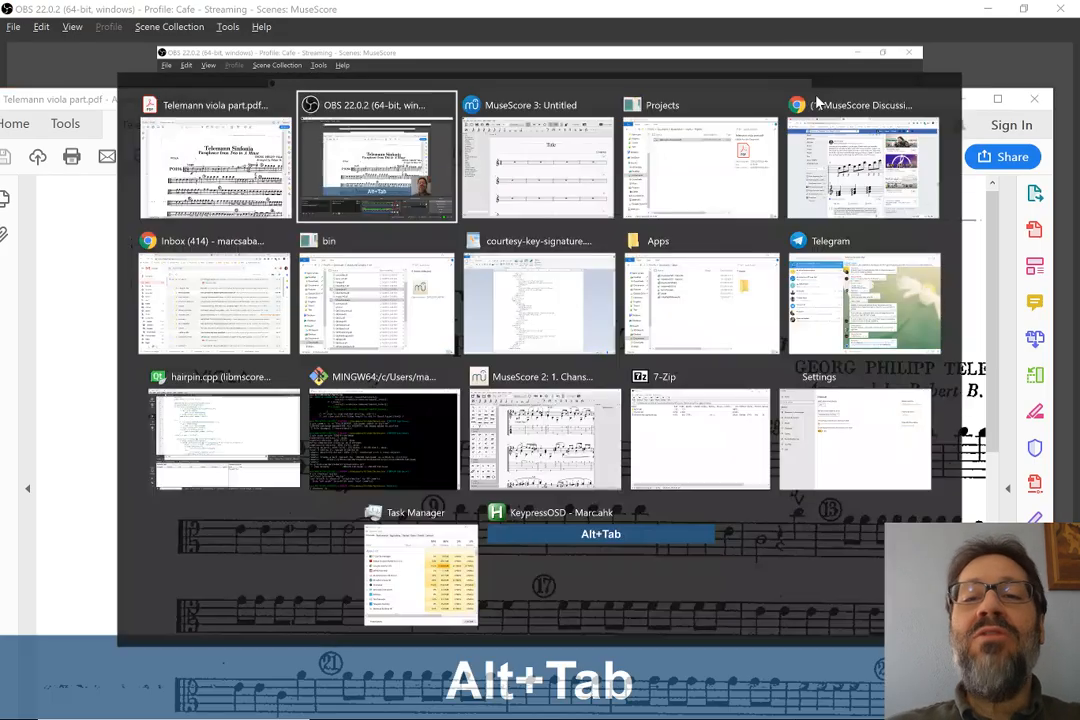
key("alt+Tab")
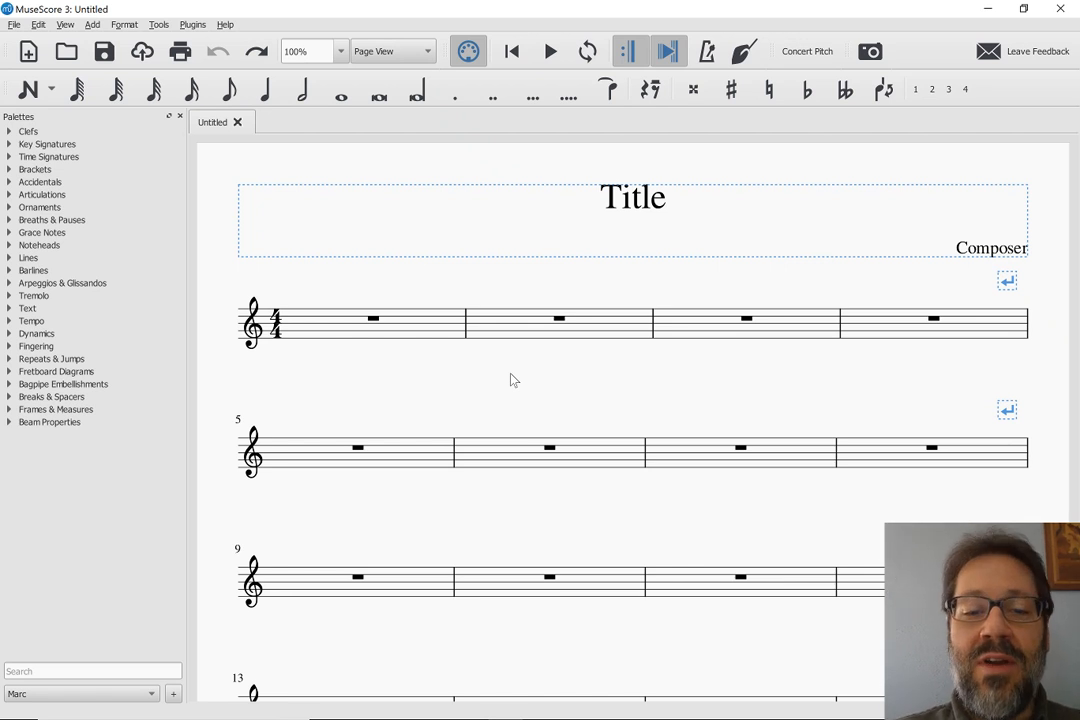
scroll(369, 371, "down", 1)
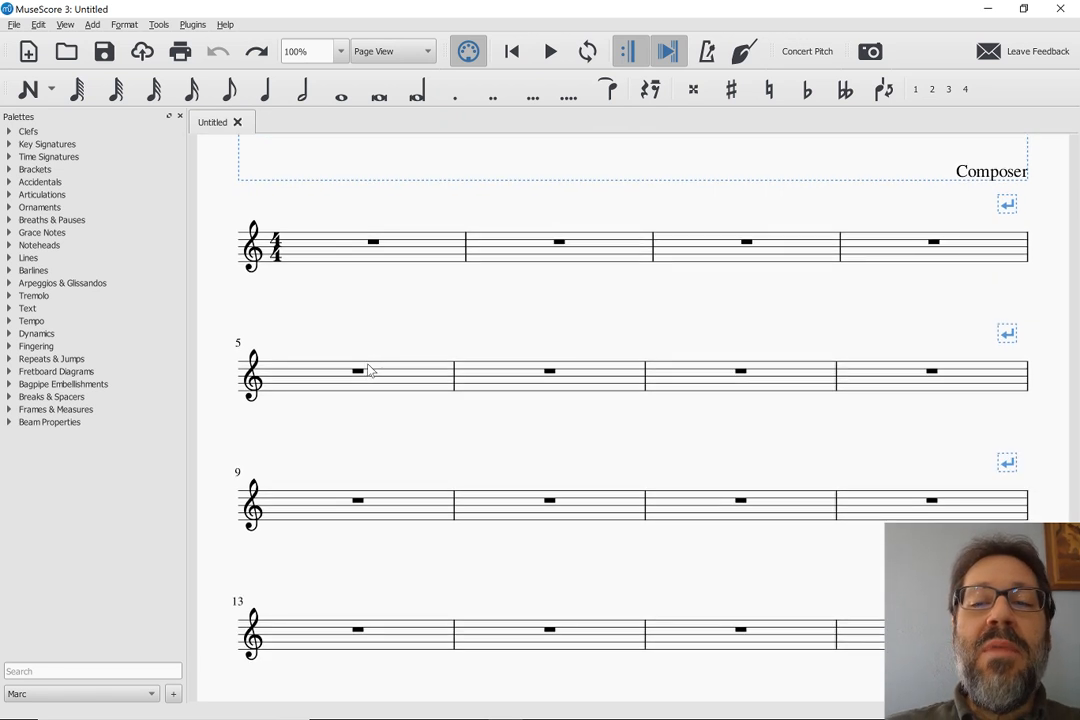
scroll(369, 371, "up", 1)
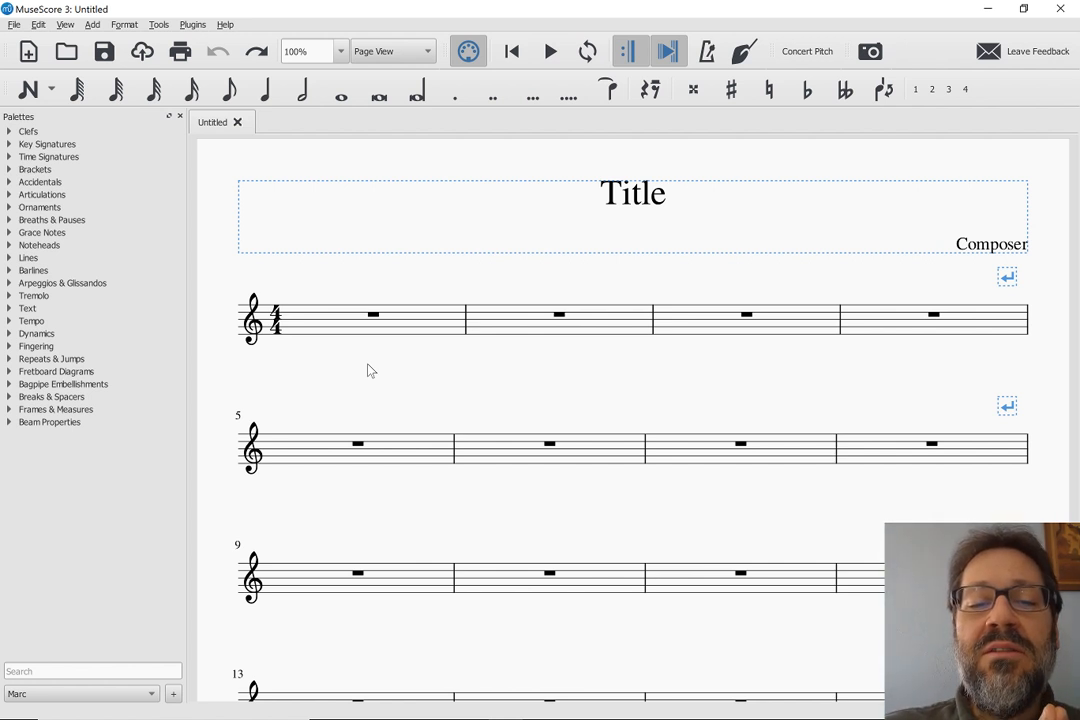
left_click(1024, 12)
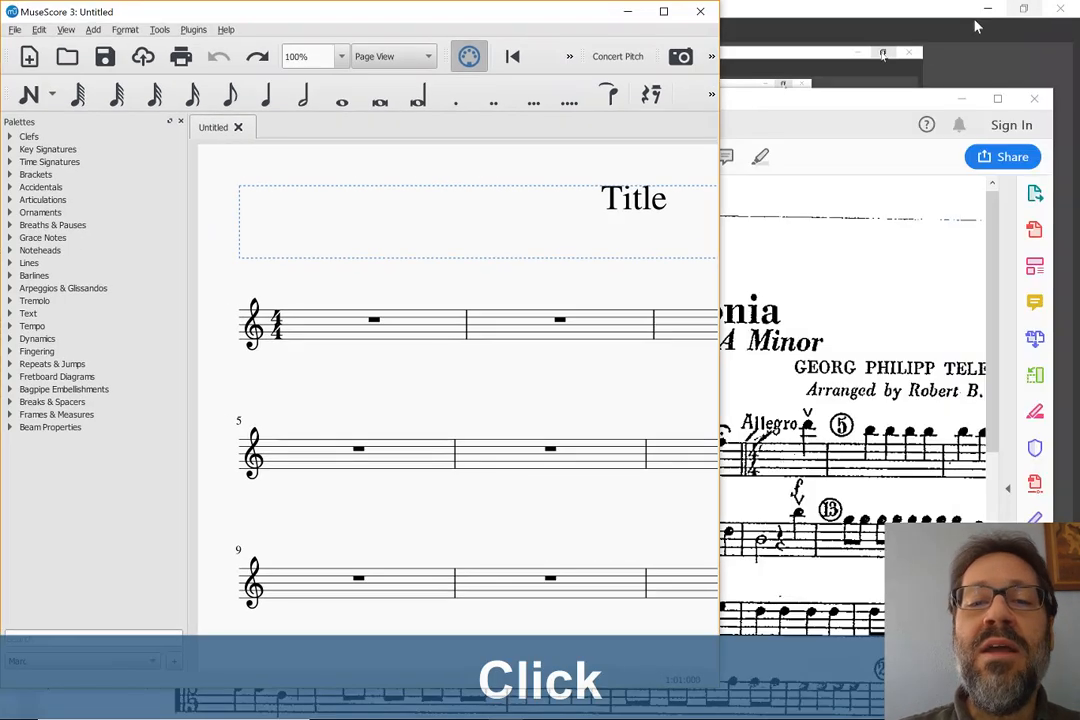
Step: Bring the Acrobat Reader window forward and shrink its height so it covers only the lower half of the screen
left_click(766, 103)
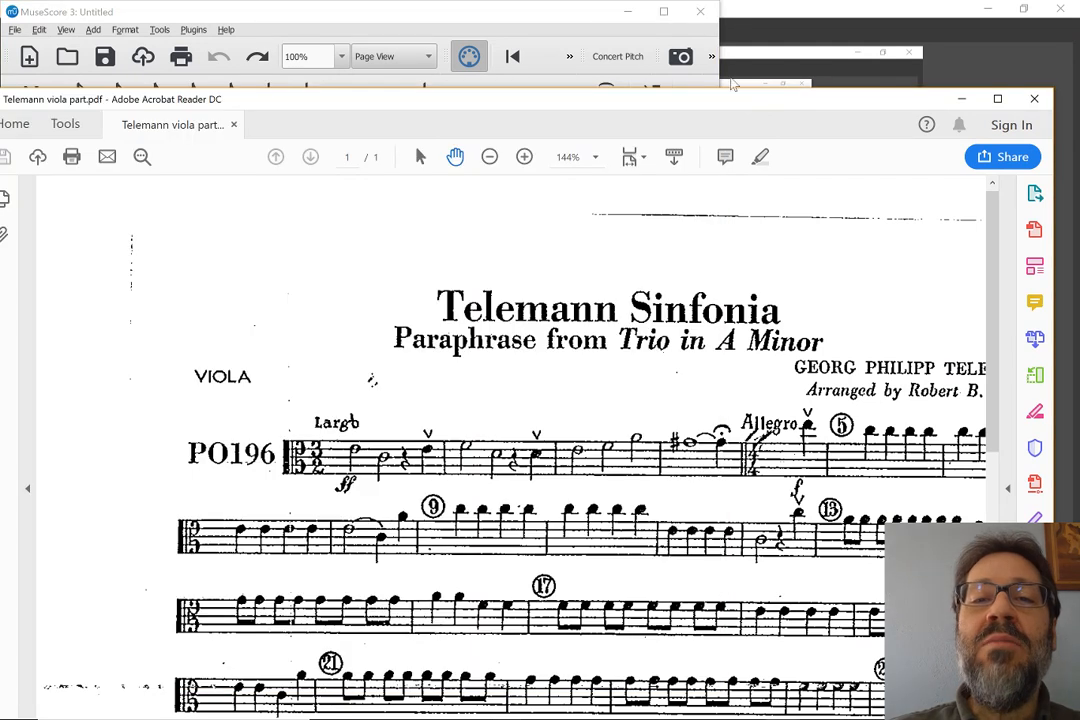
left_click_drag(610, 90, 570, 315)
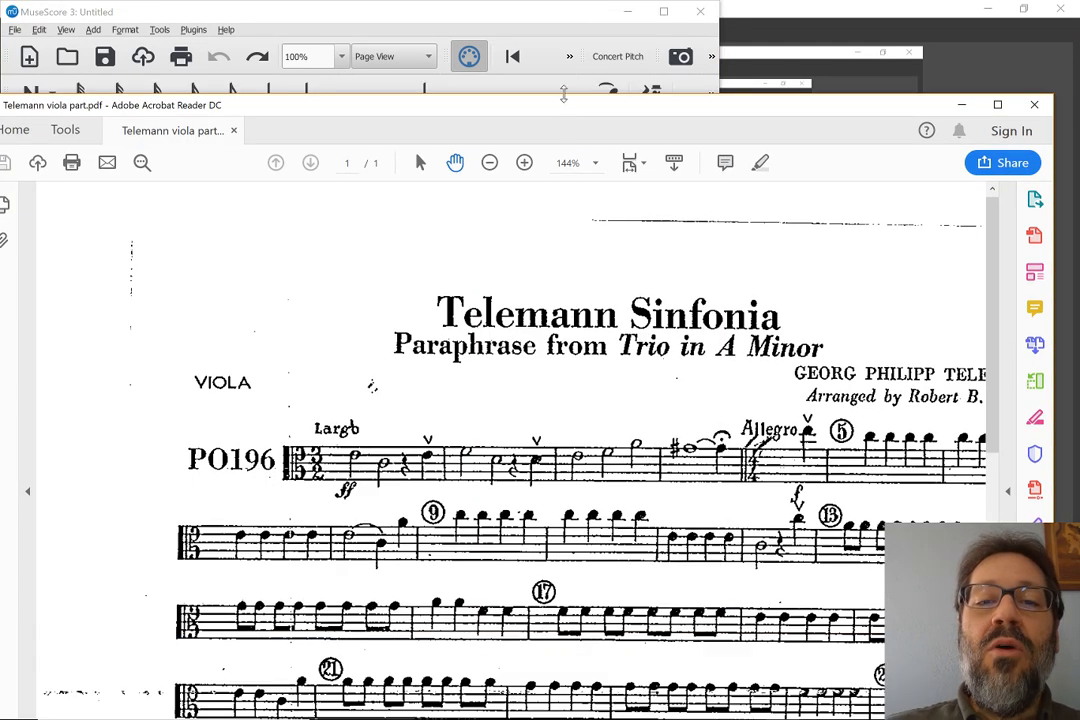
left_click_drag(564, 95, 564, 294)
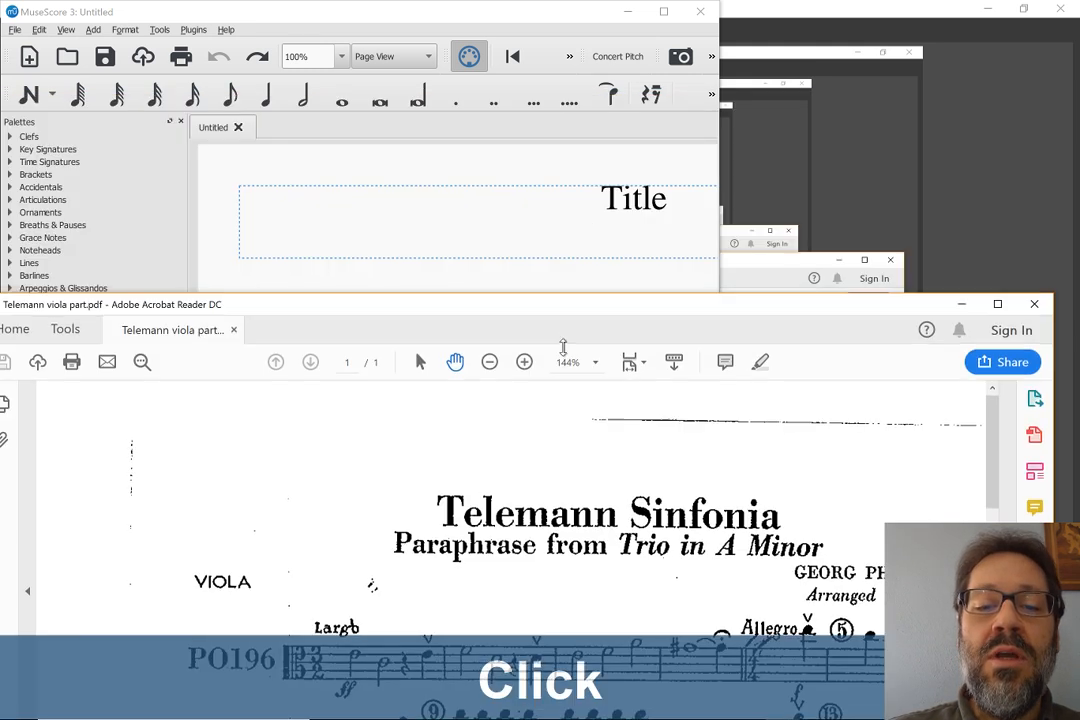
left_click_drag(560, 365, 562, 365)
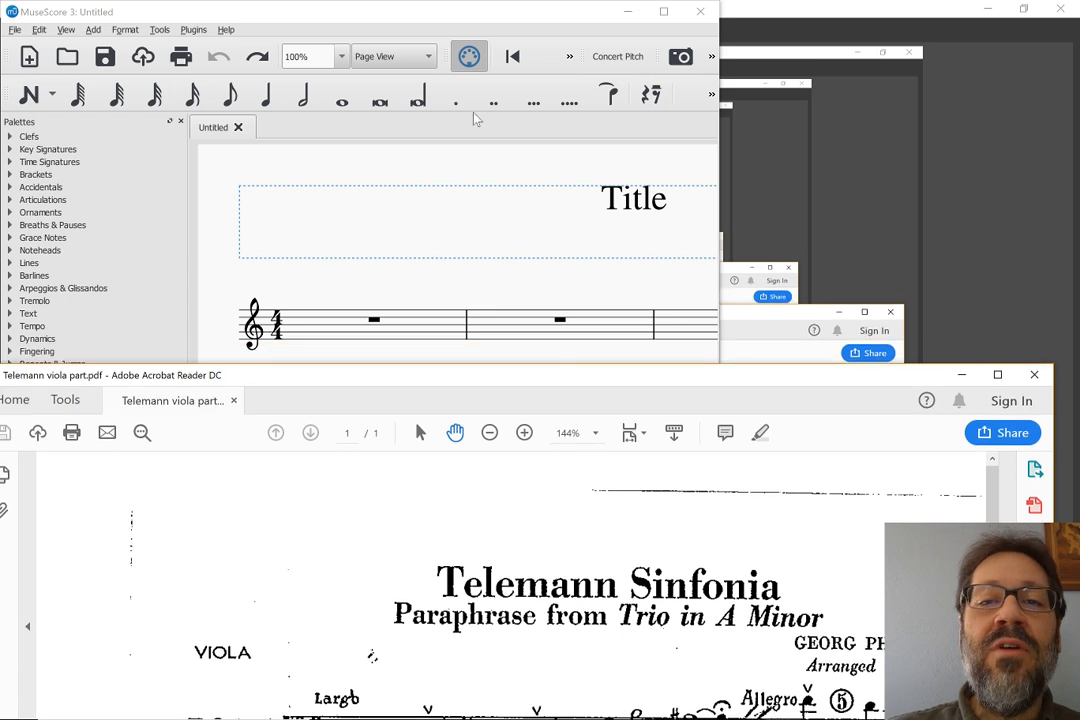
Step: Bring the MuseScore window forward, shorten it to reveal the PDF beneath, and widen it to match the PDF window
left_click(571, 19)
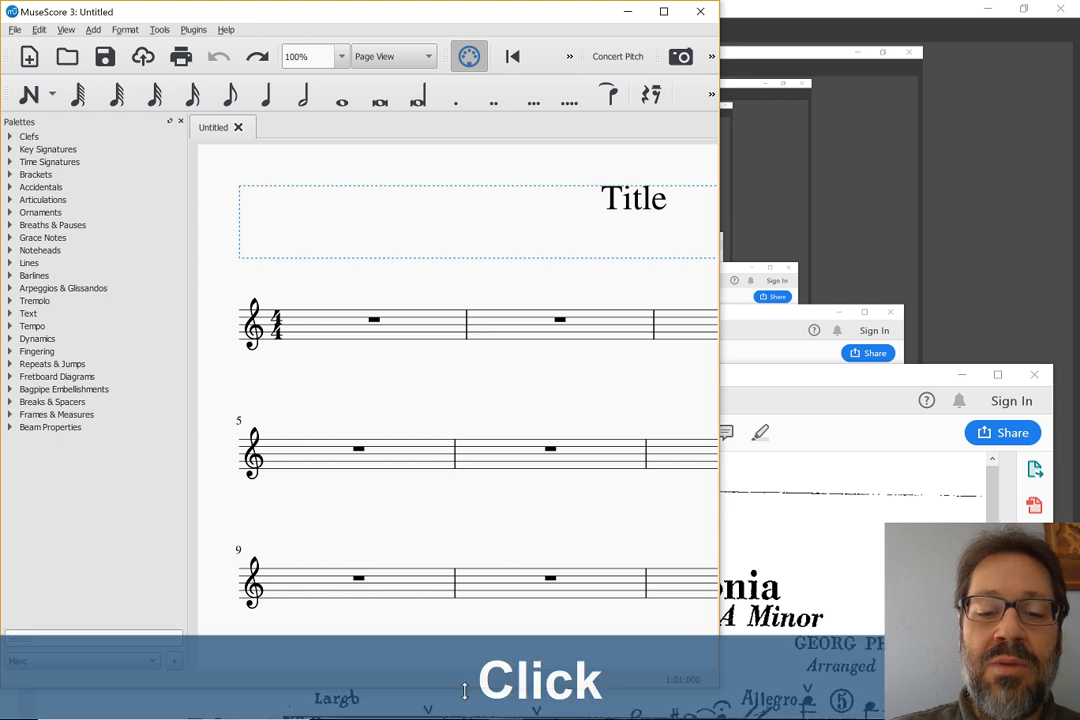
left_click_drag(463, 688, 506, 503)
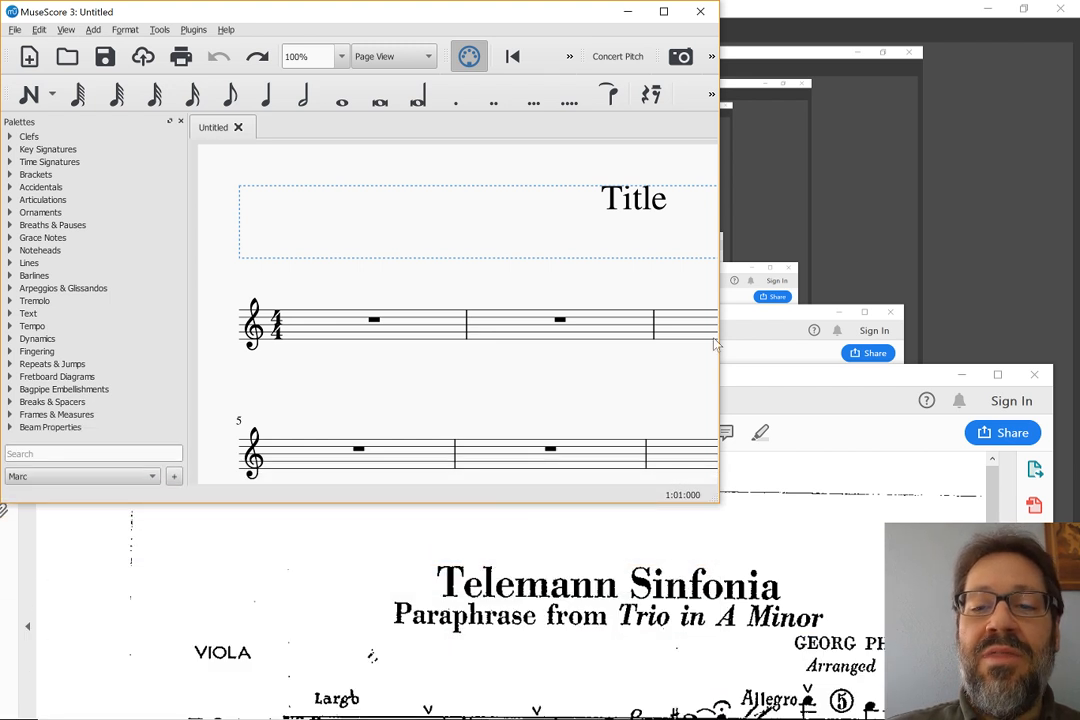
left_click_drag(720, 316, 1053, 322)
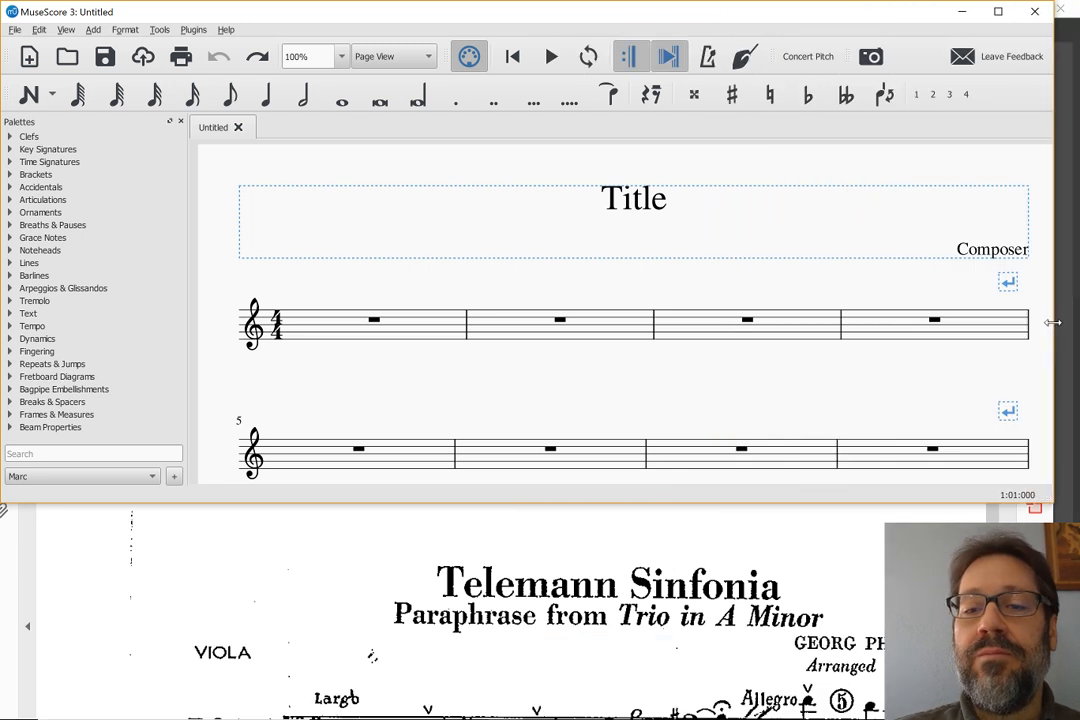
left_click(788, 520)
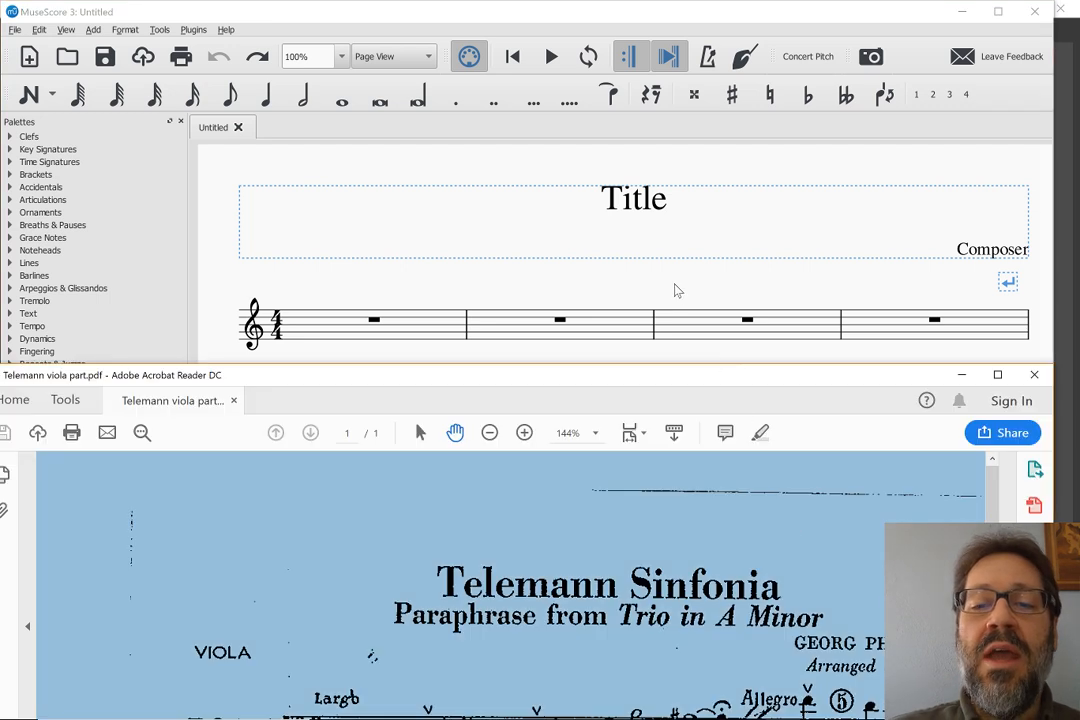
key("alt+Tab")
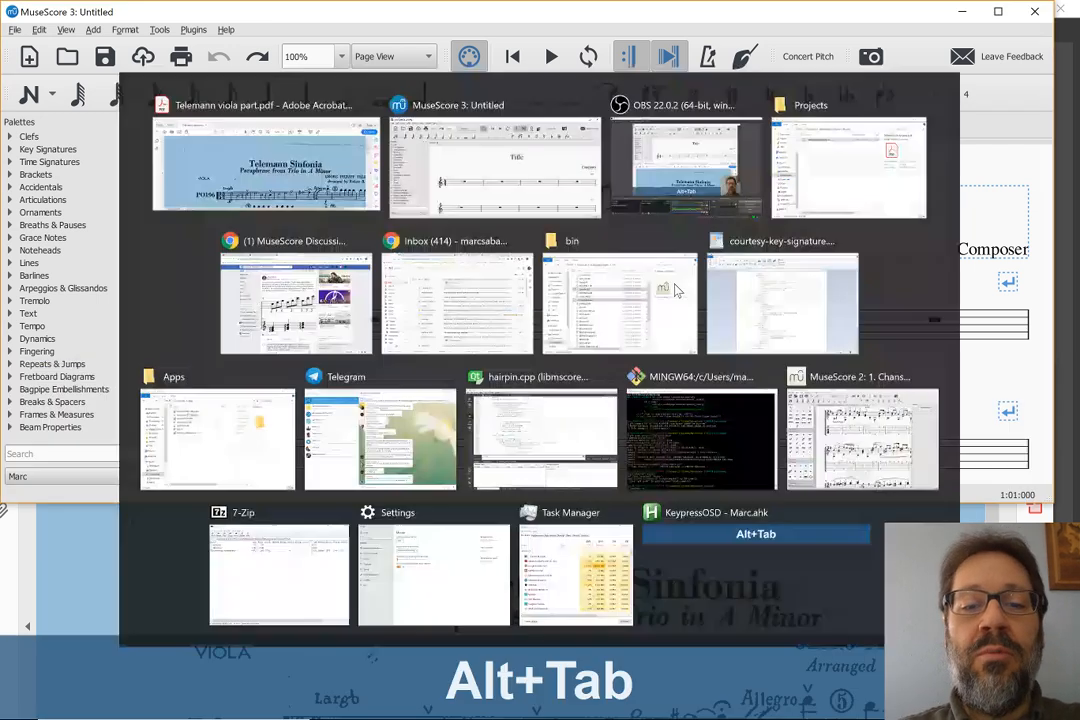
key("alt+Tab")
key("alt+Tab")
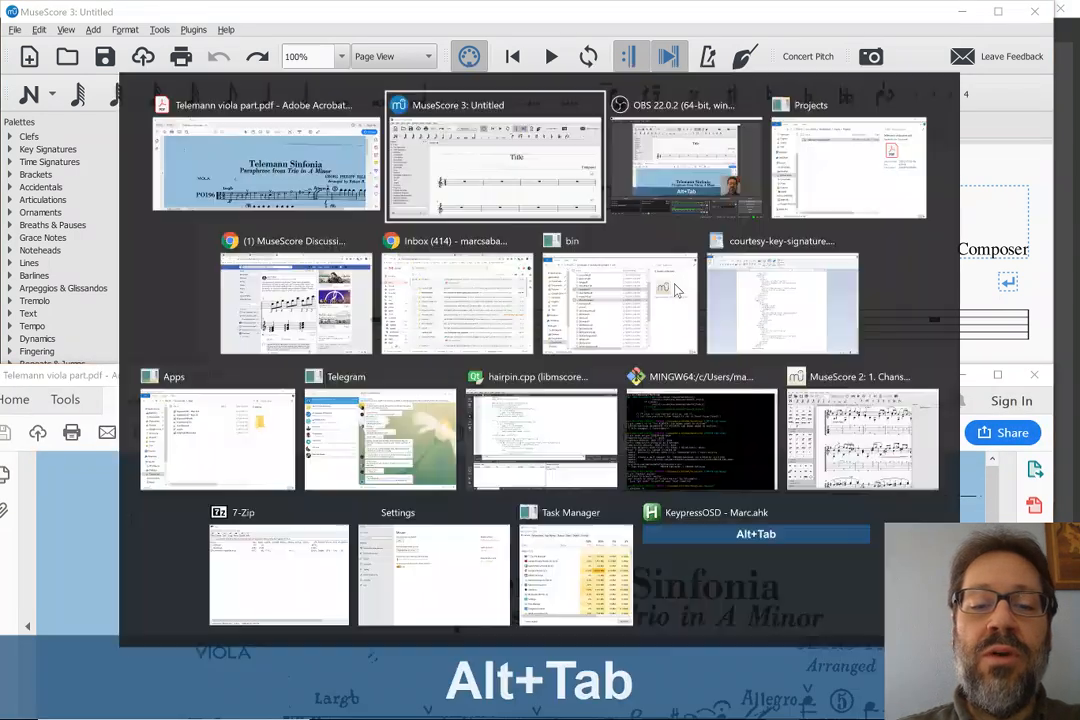
key("alt+Tab")
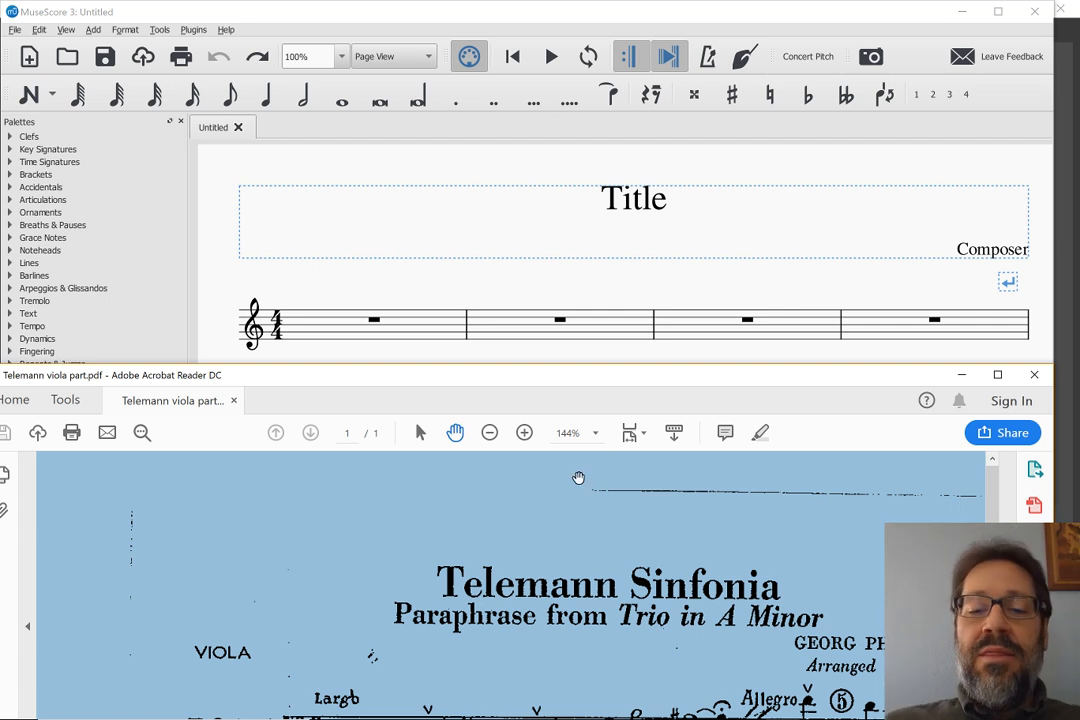
left_click(569, 532)
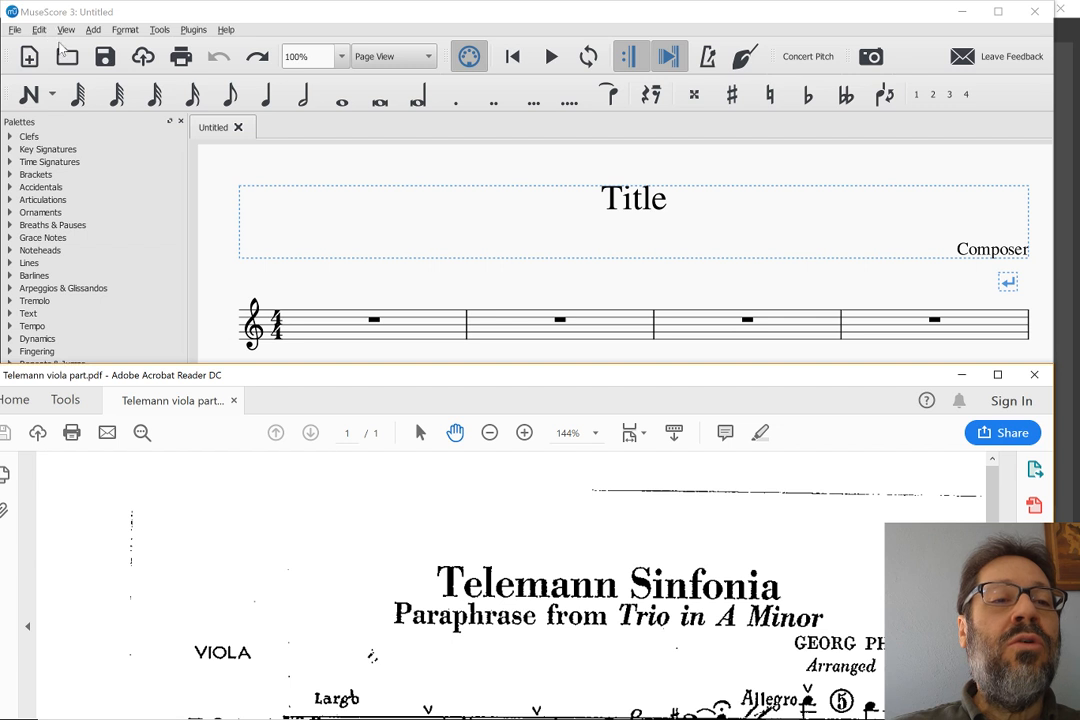
Step: Bring MuseScore to the front with the PDF's title and opening viola staff in view beneath it
left_click(37, 13)
left_click(16, 30)
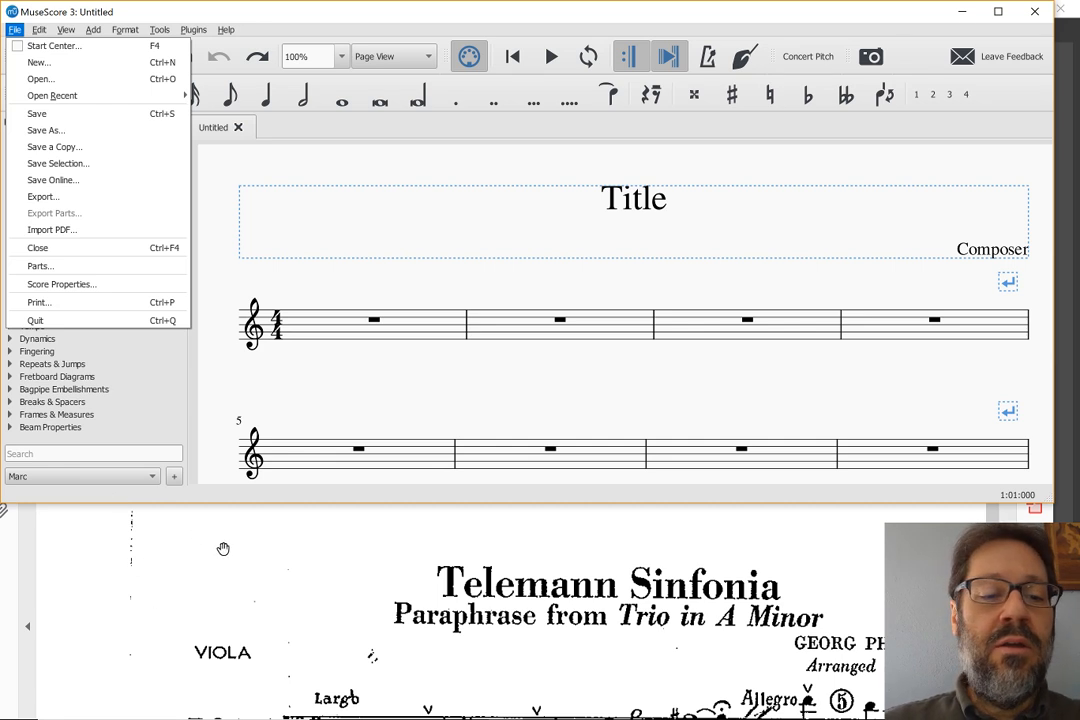
scroll(222, 548, "down", 2)
scroll(222, 548, "down", 2)
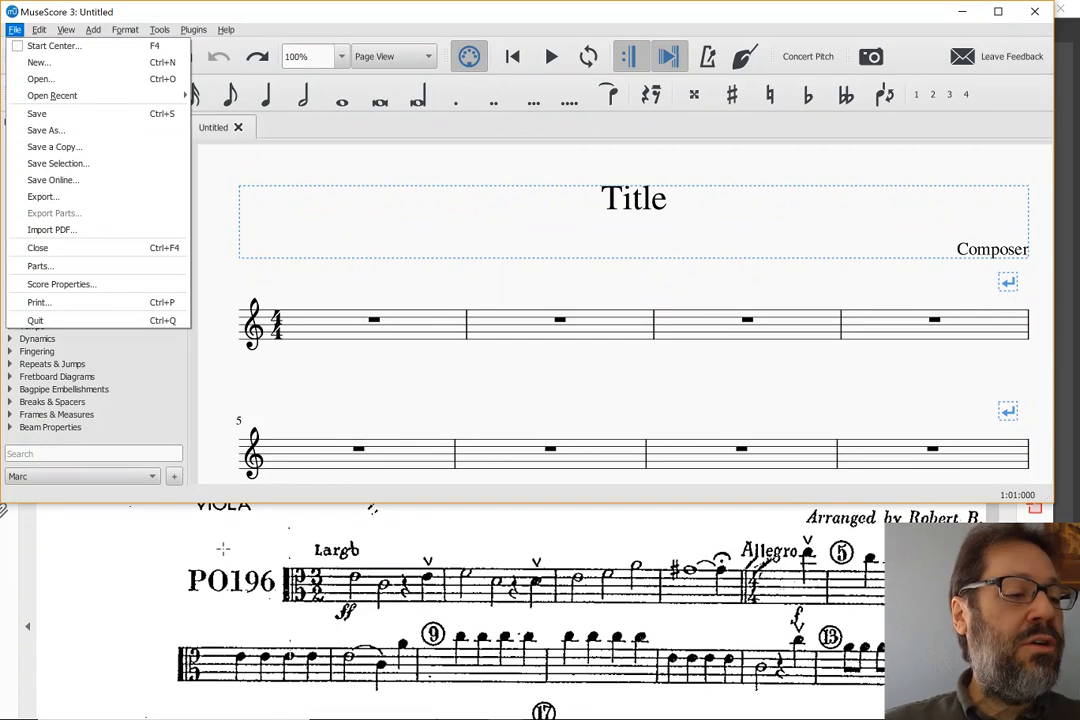
left_click(337, 355)
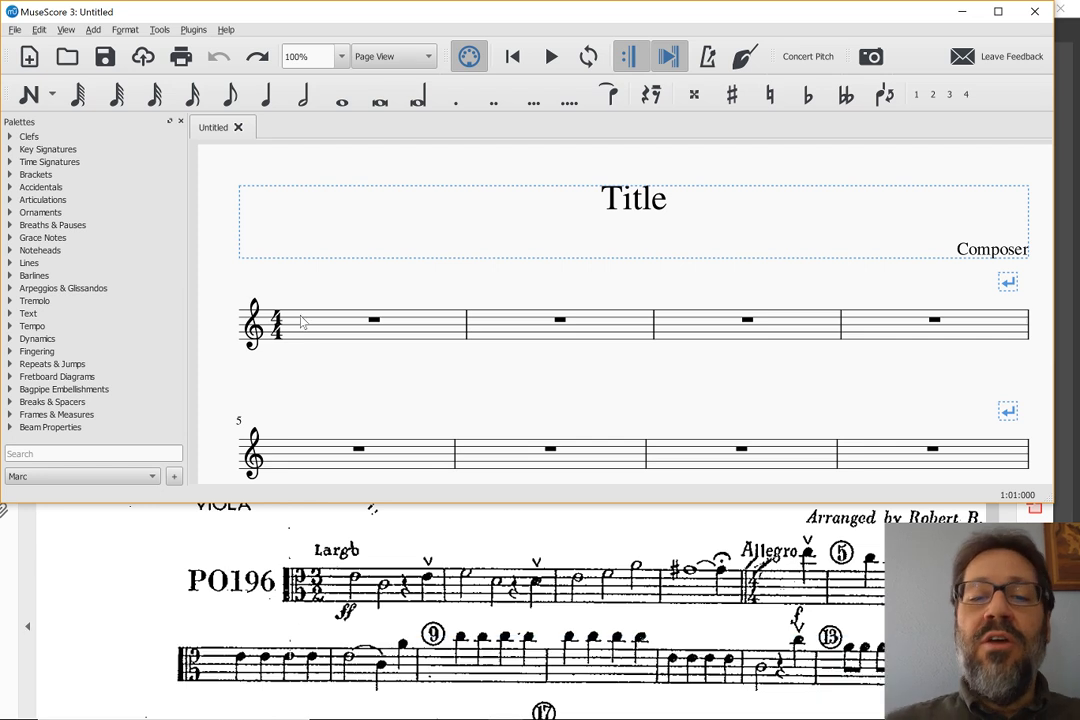
scroll(391, 528, "up", 2)
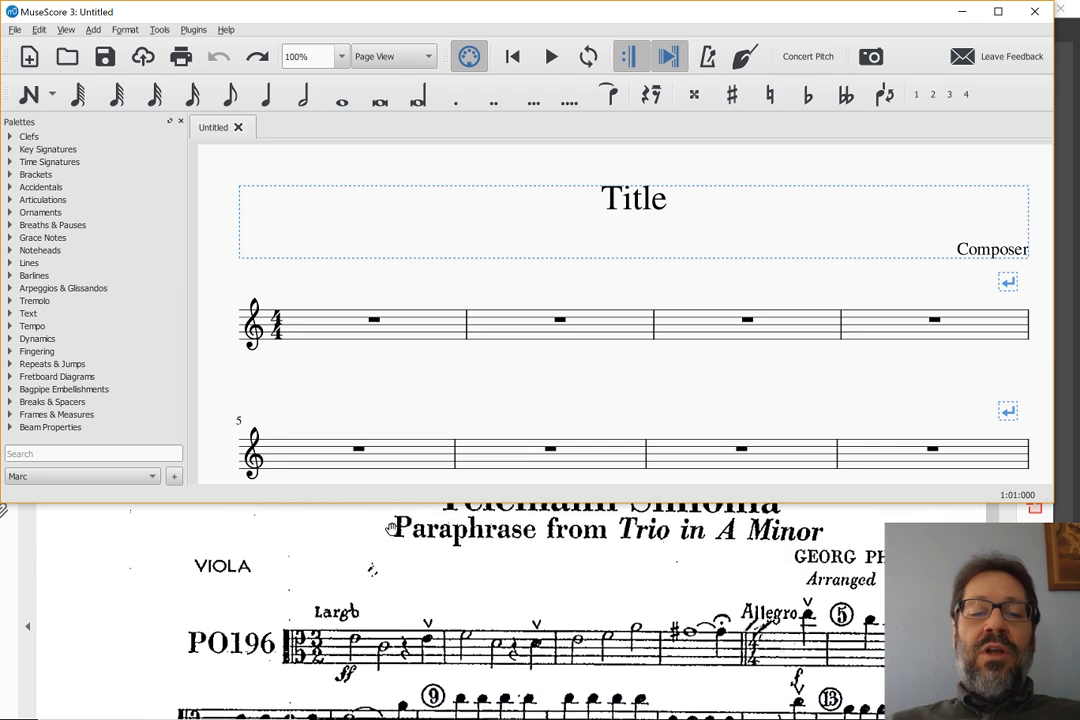
scroll(391, 530, "up", 1)
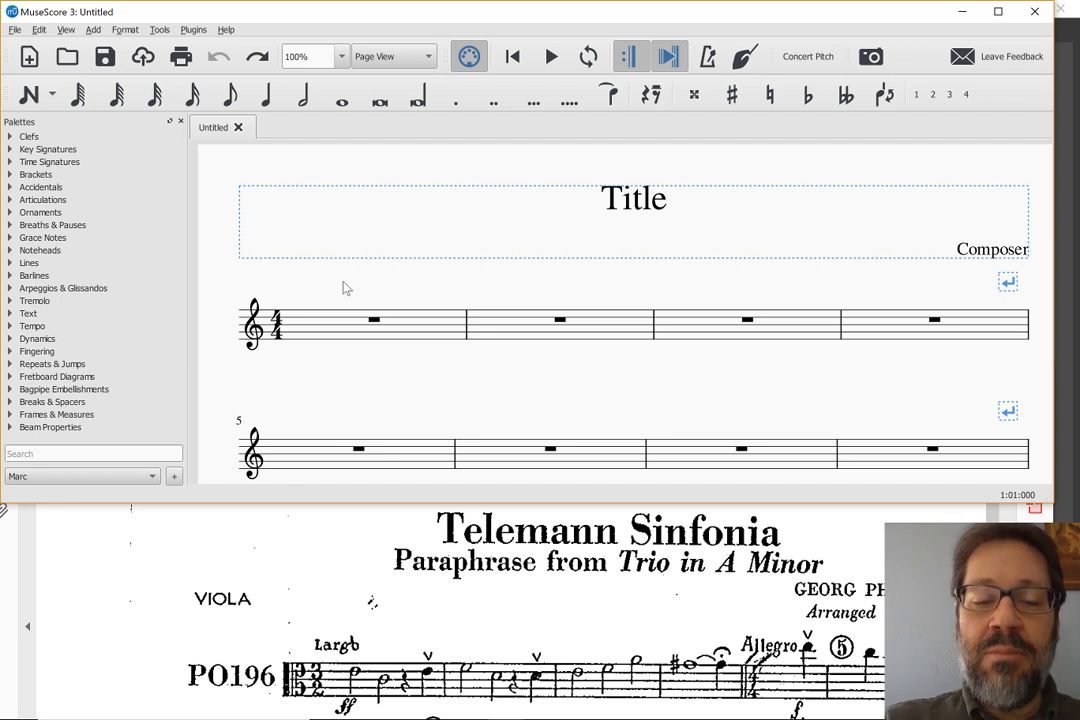
Step: Create an untitled new score from the Choose Instruments template with one Viola from the bowed strings
key("ctrl+n")
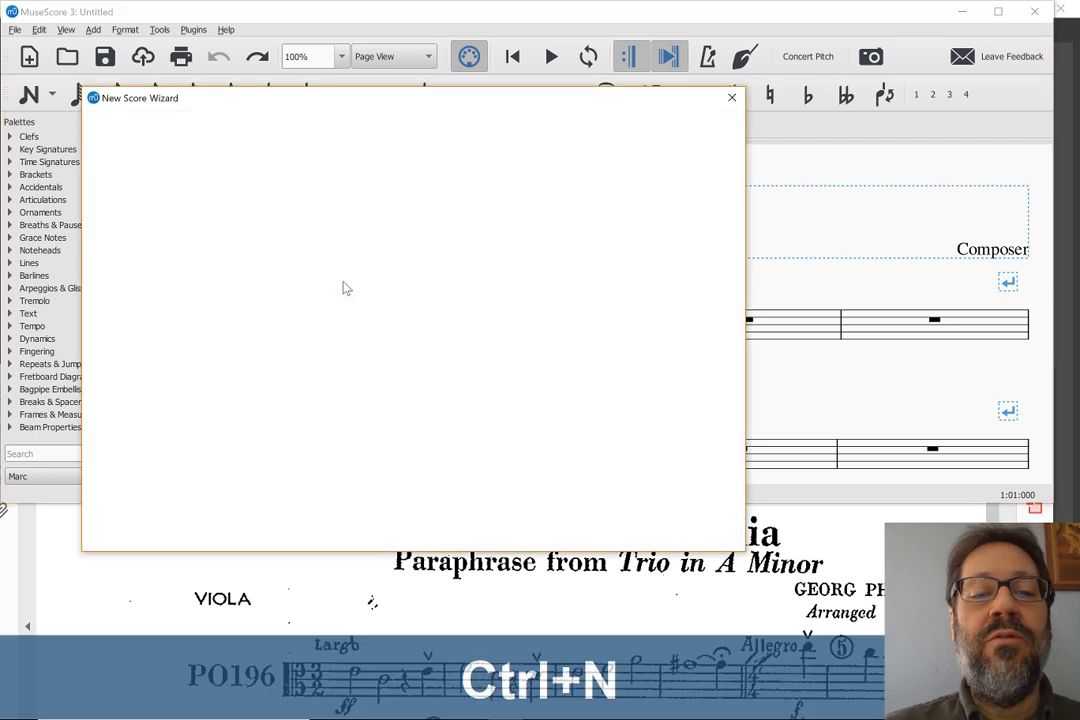
key("Return")
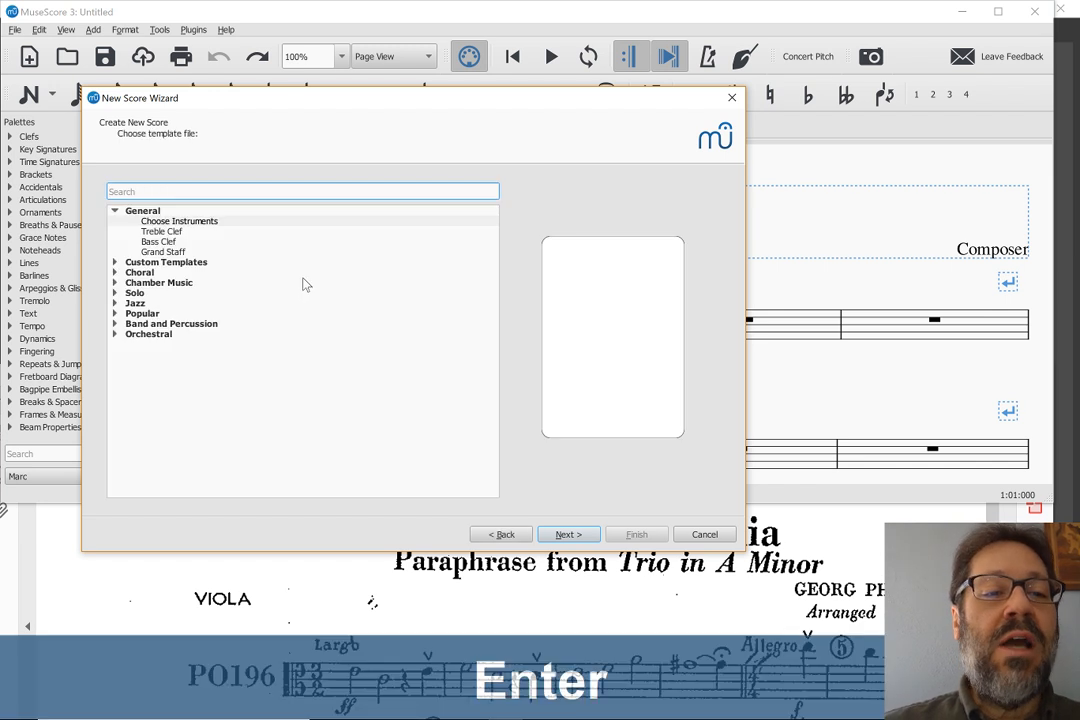
left_click(161, 222)
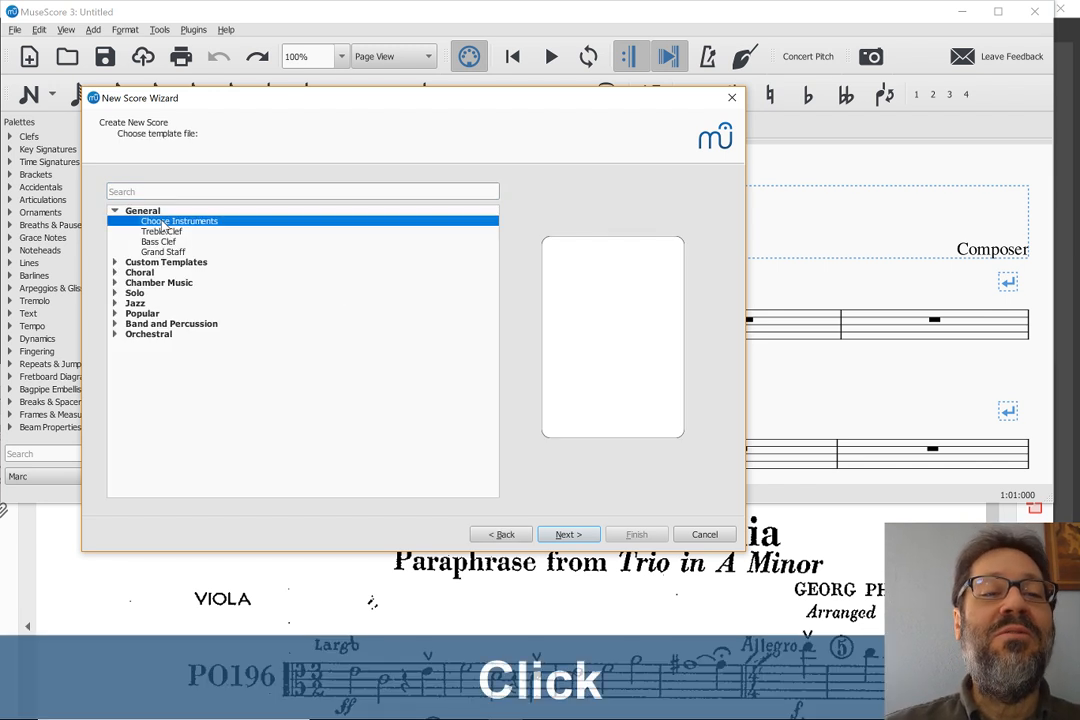
double_click(161, 223)
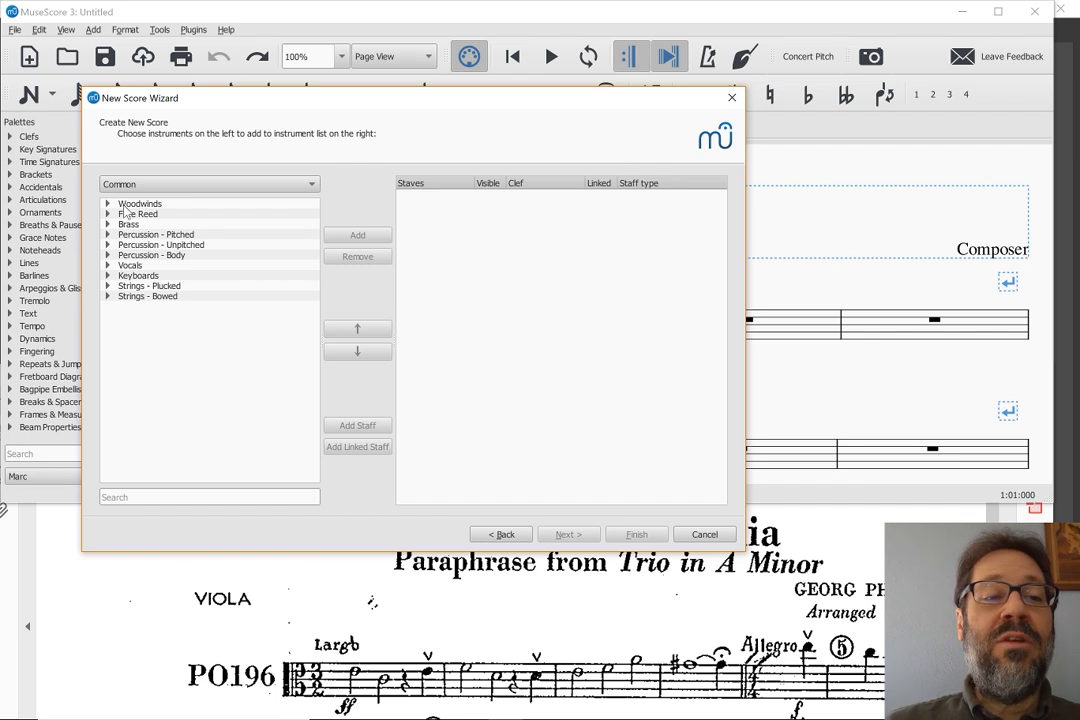
double_click(143, 297)
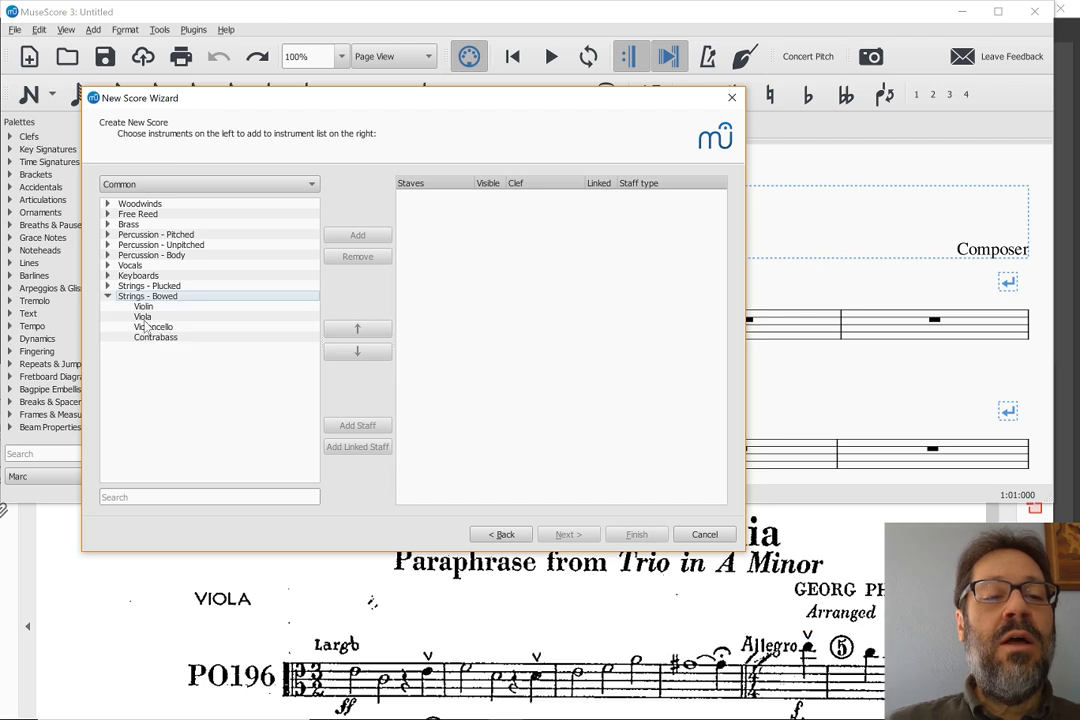
double_click(141, 318)
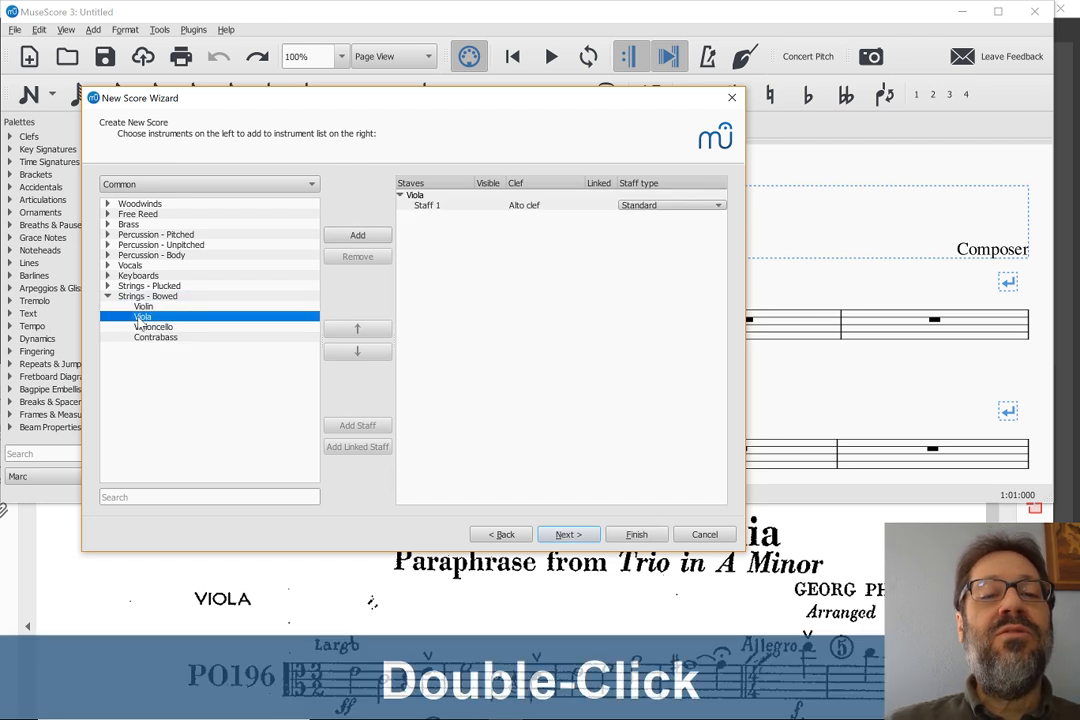
left_click(637, 535)
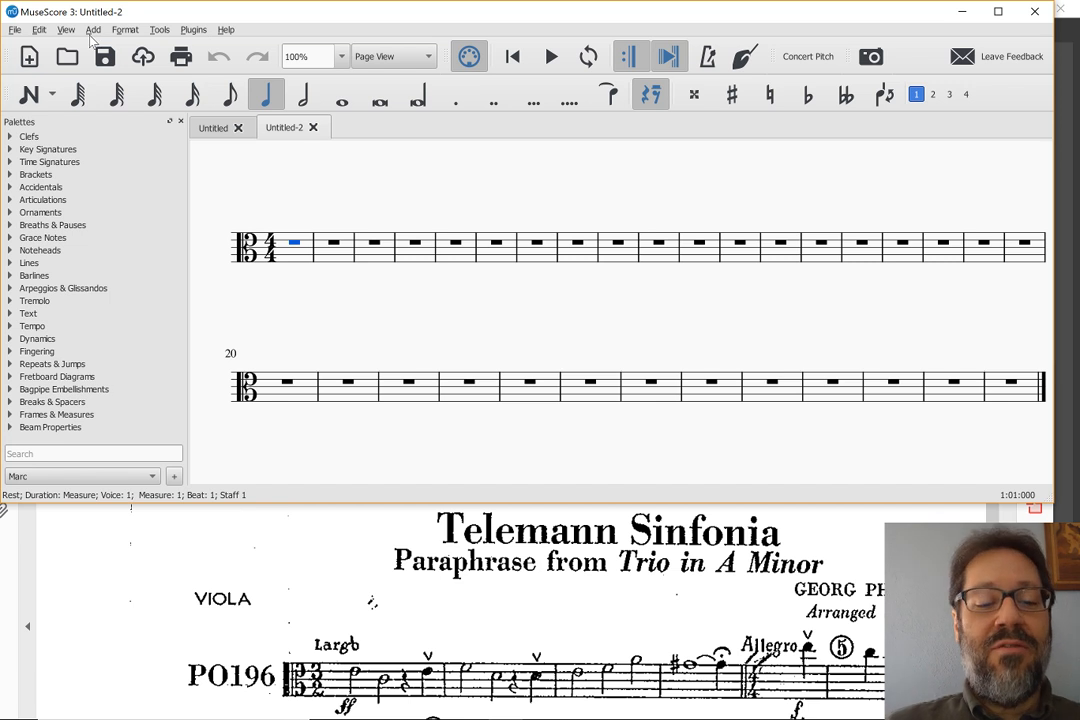
Step: Close the untitled viola score and discard its changes
key("ctrl+w")
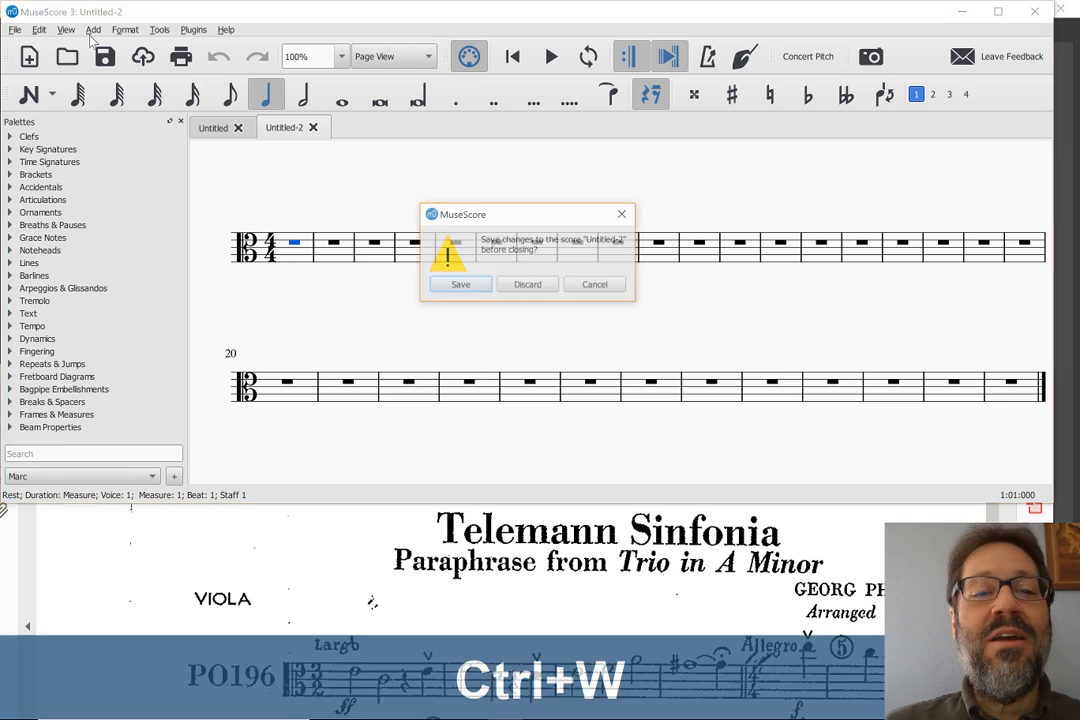
key("Right")
key("Return")
Step: Start a new score and enter "Telemann Sinfonia" as its title, as printed in the PDF part
key("ctrl+n")
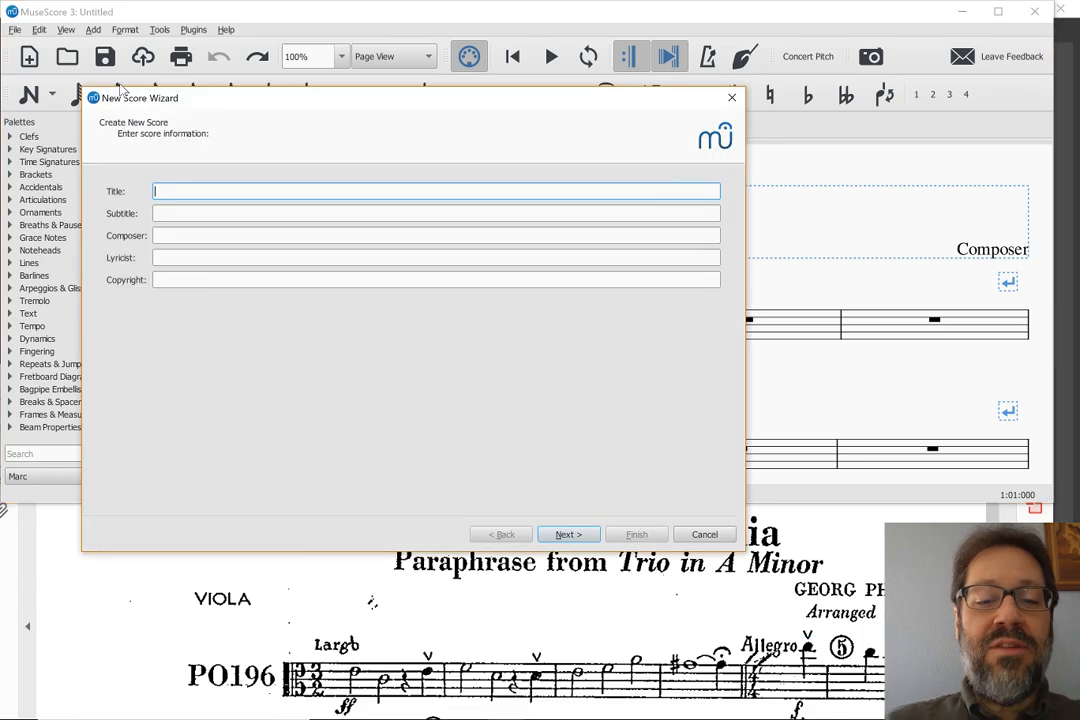
key("alt+Tab")
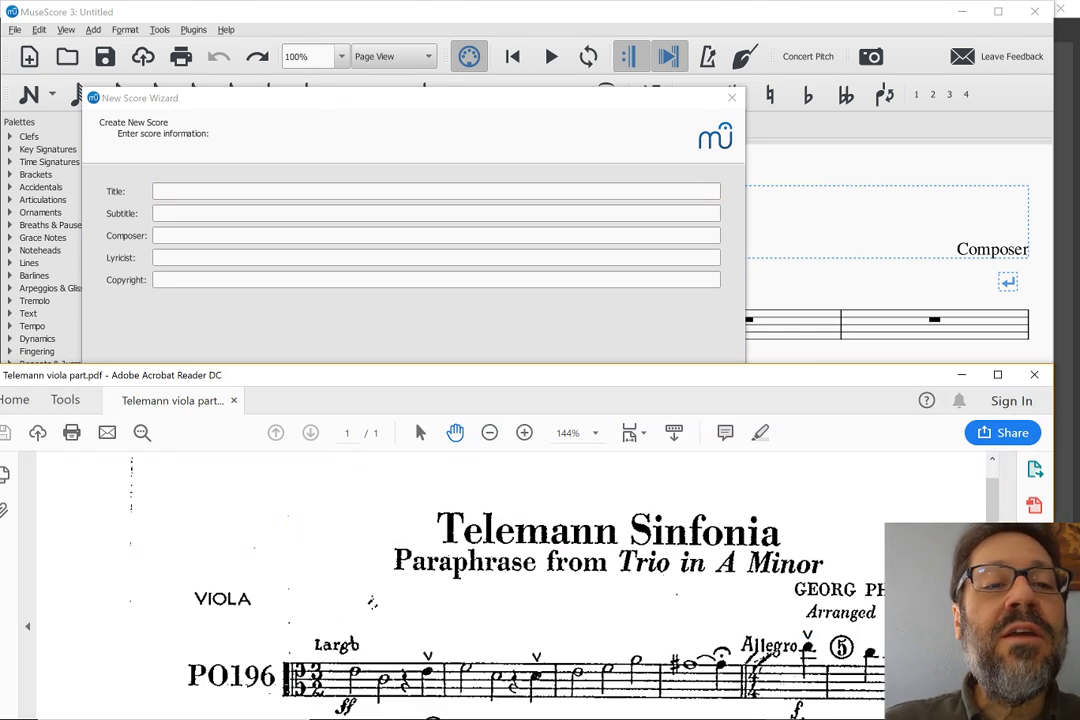
left_click(210, 120)
type("Telem")
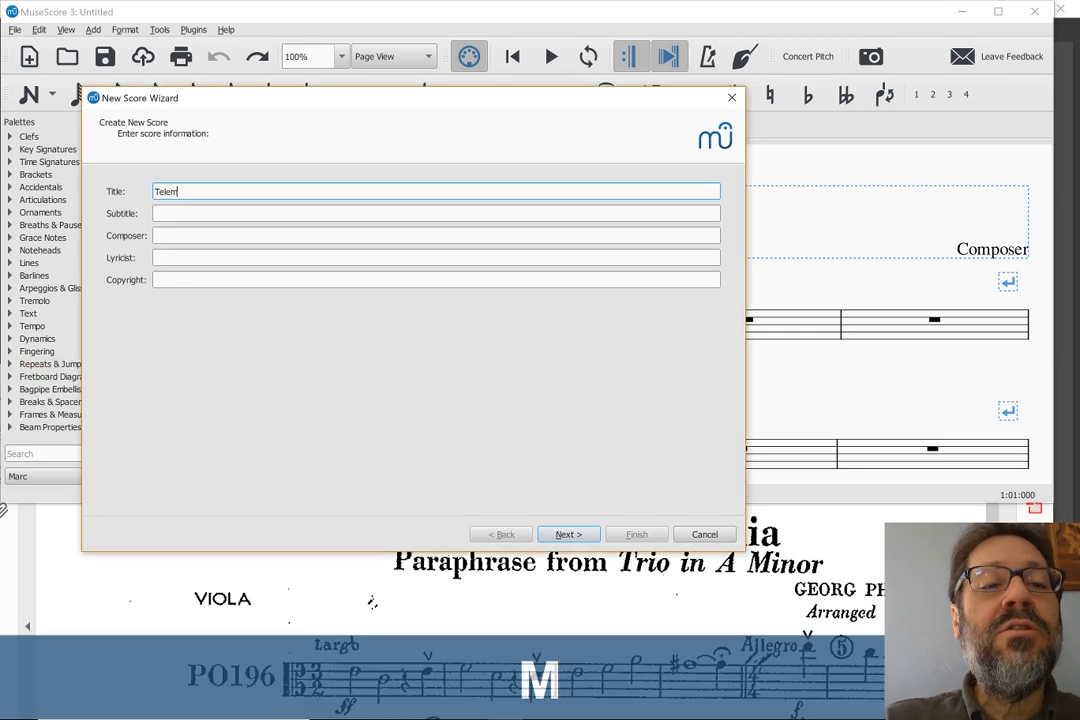
type("ann Sinfonia")
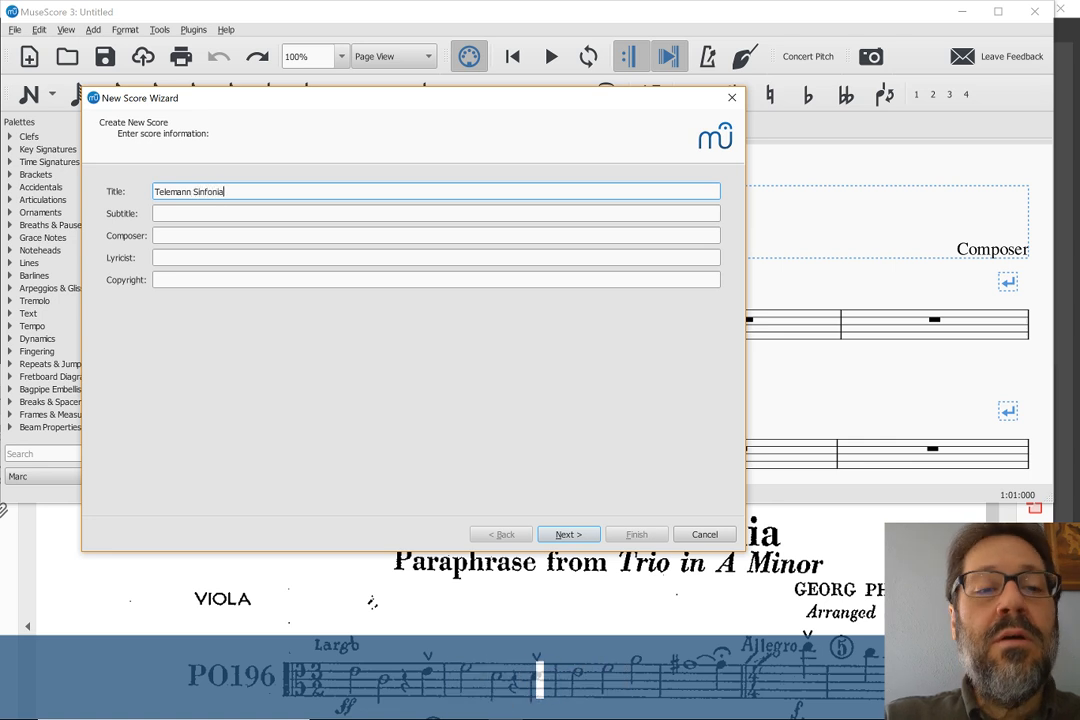
Step: Check the composer credit in the PDF part and enter "Georg Philipp Telemann" as the new score's composer
key("Tab")
key("alt+Tab")
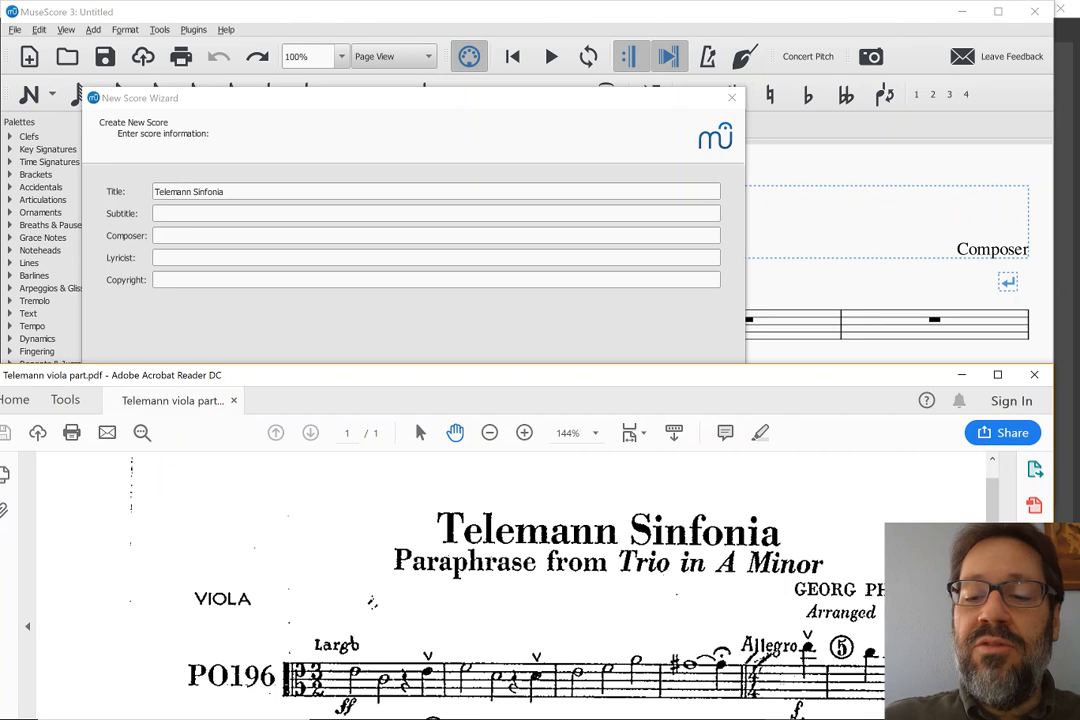
key("alt+Tab")
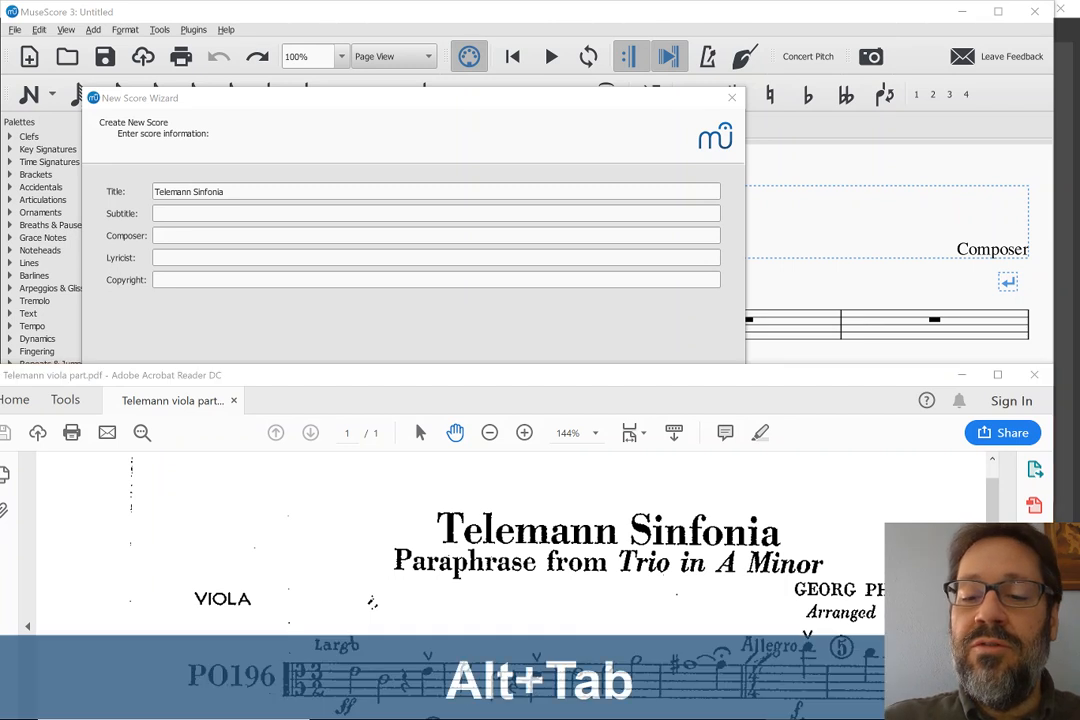
key("Tab")
type("G")
key("BackSpace")
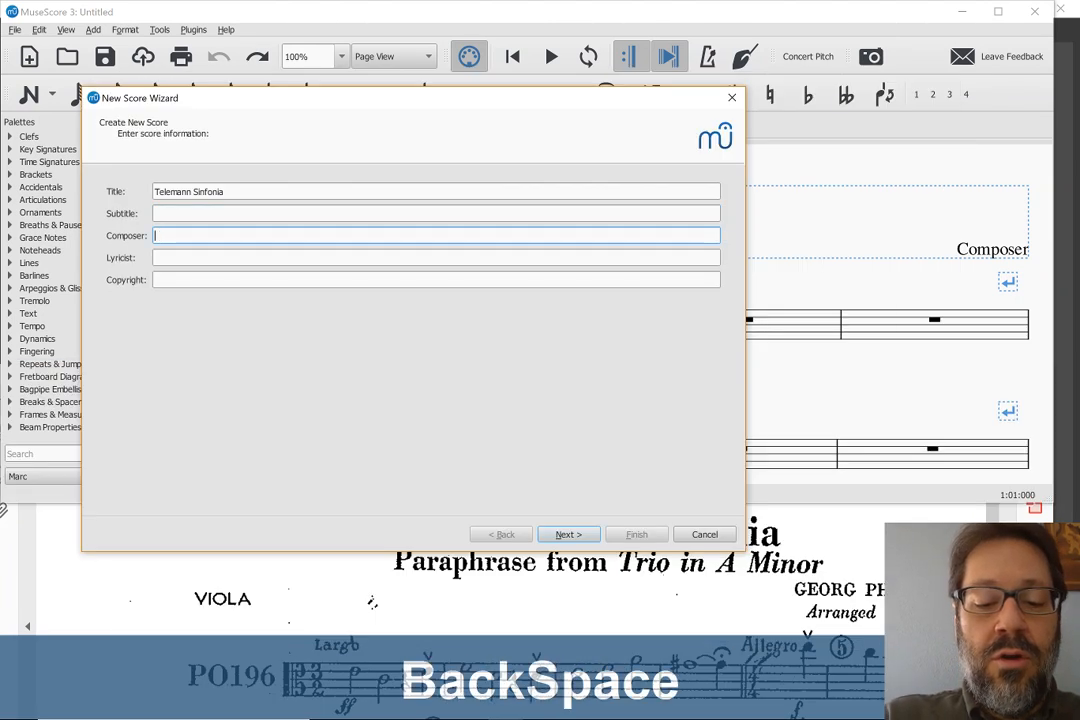
type("Goerg")
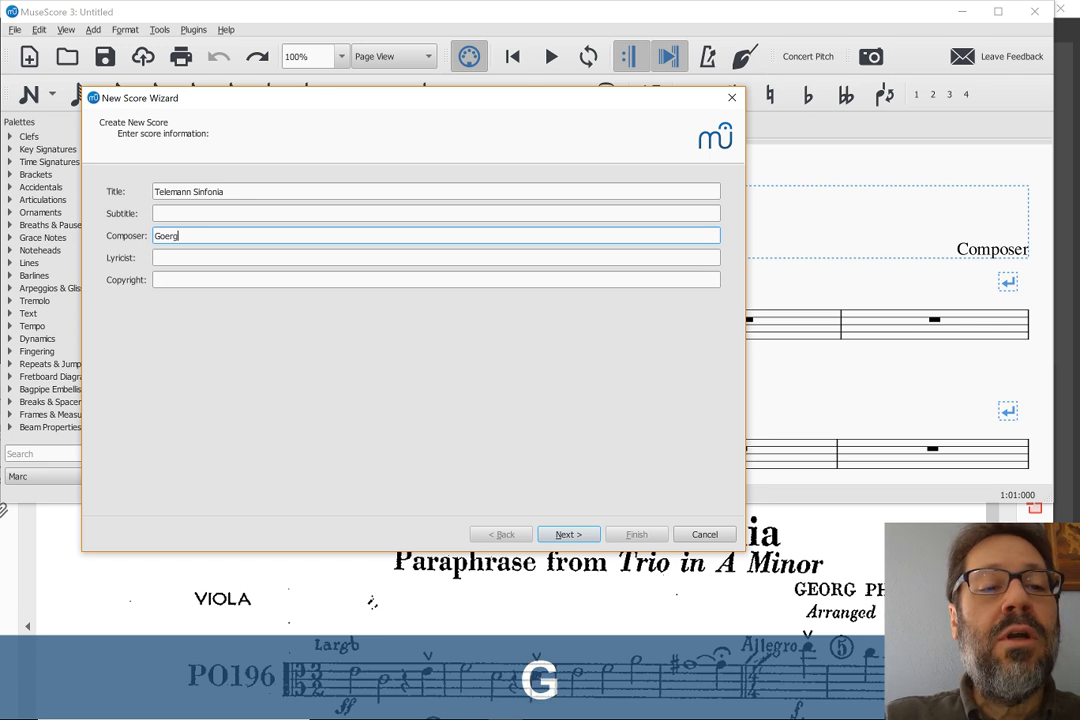
key("BackSpace")
key("BackSpace")
key("BackSpace")
key("BackSpace")
type("eo")
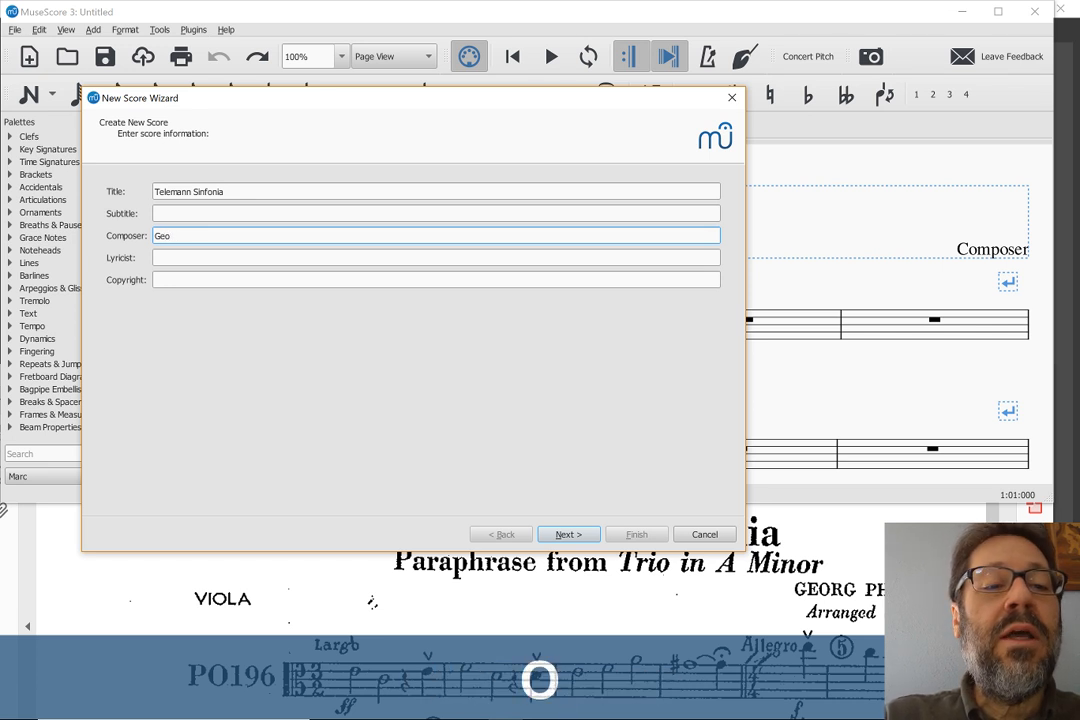
type("rg P")
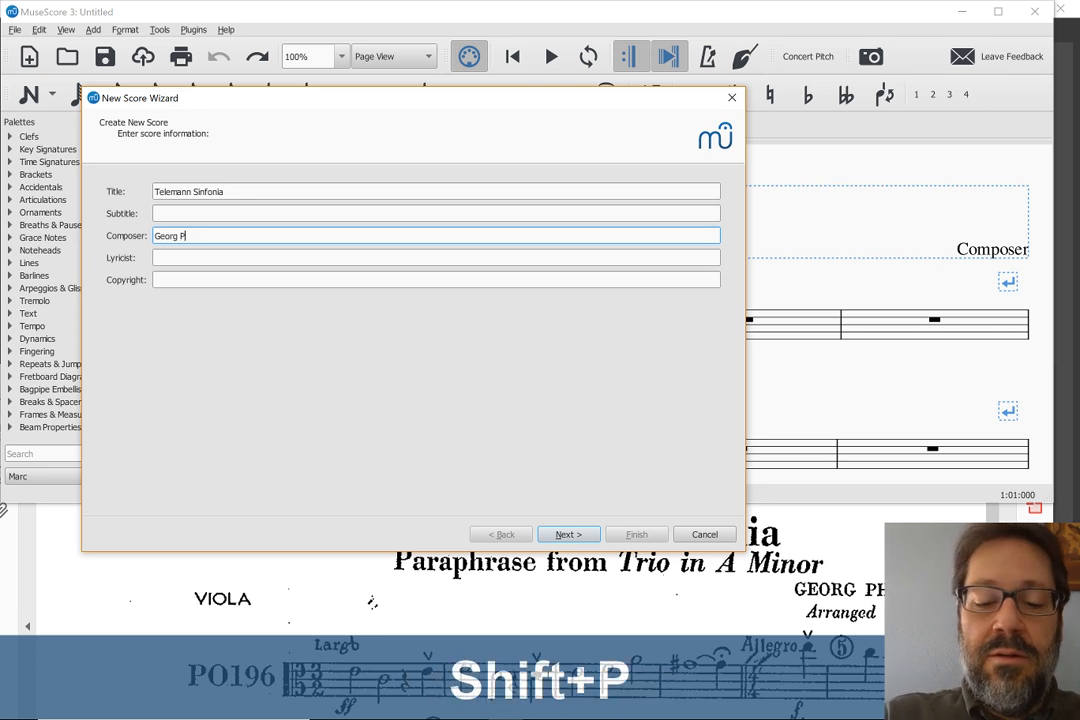
type("hil")
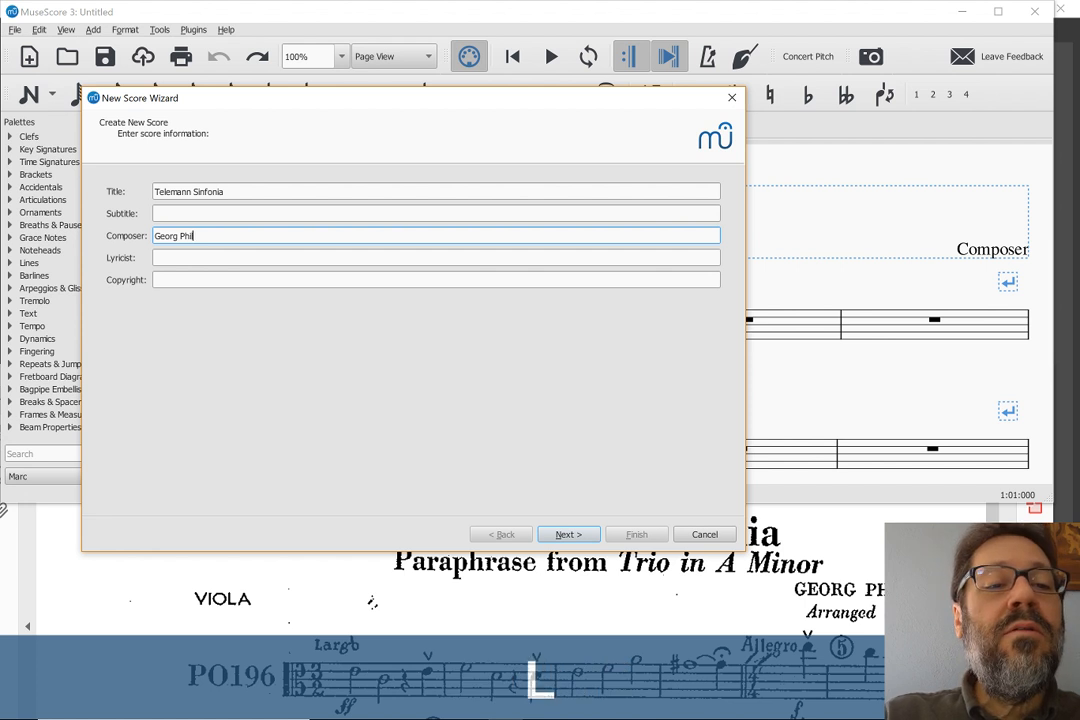
type("ipp Telemann")
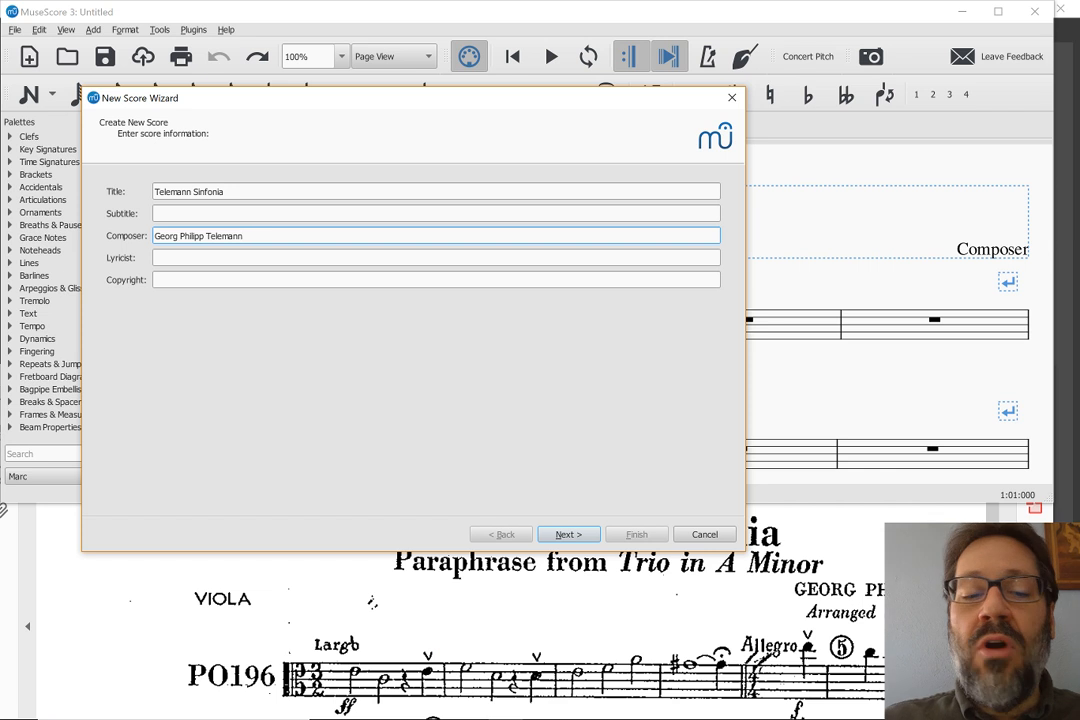
Step: Create the score from the Choose Instruments template with one Viola from the bowed strings, keeping the remaining settings at their defaults
left_click(568, 535)
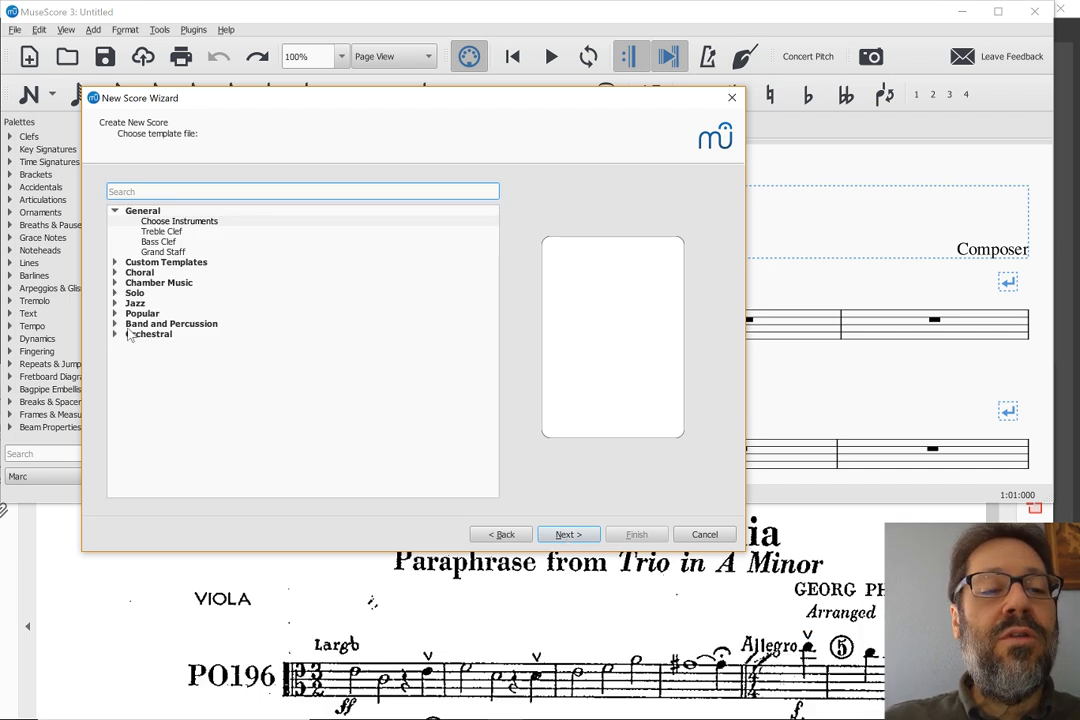
left_click(157, 222)
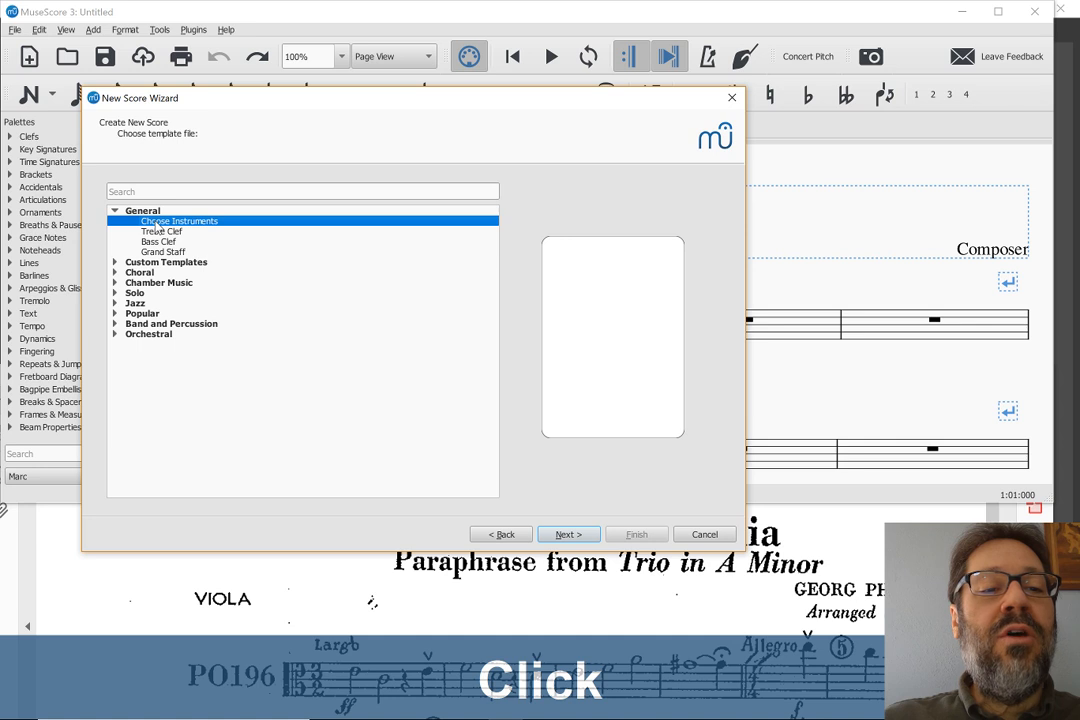
double_click(157, 222)
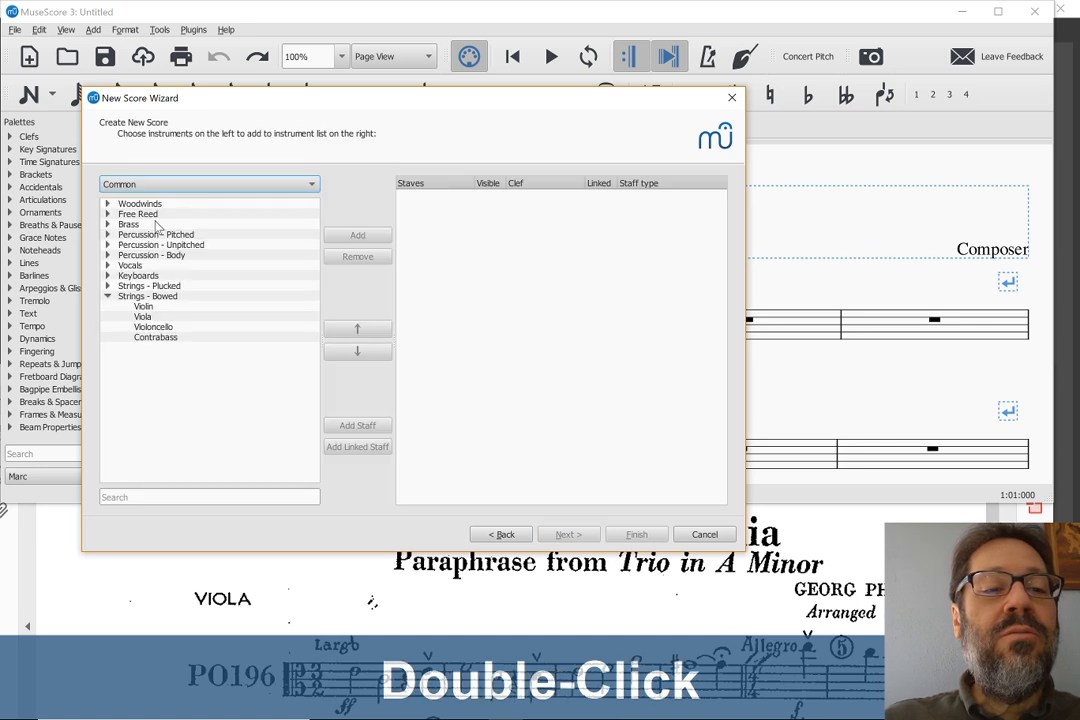
double_click(144, 316)
left_click(635, 535)
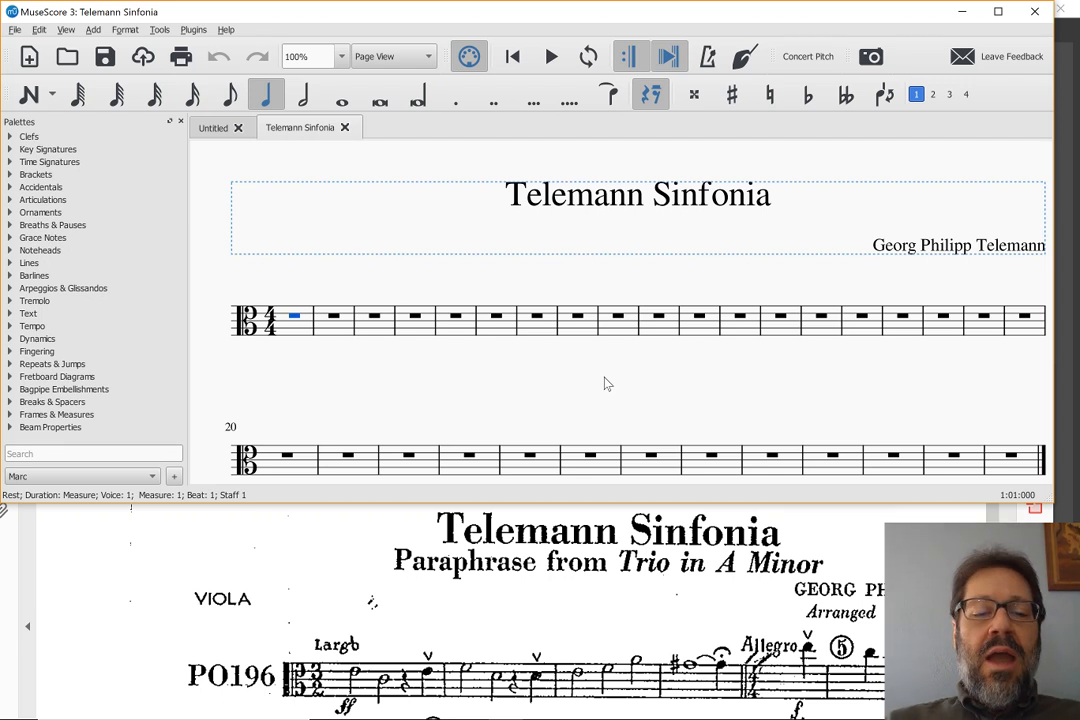
Step: Add the part name "Viola" to the title frame
scroll(603, 381, "down", 1)
scroll(446, 594, "down", 1)
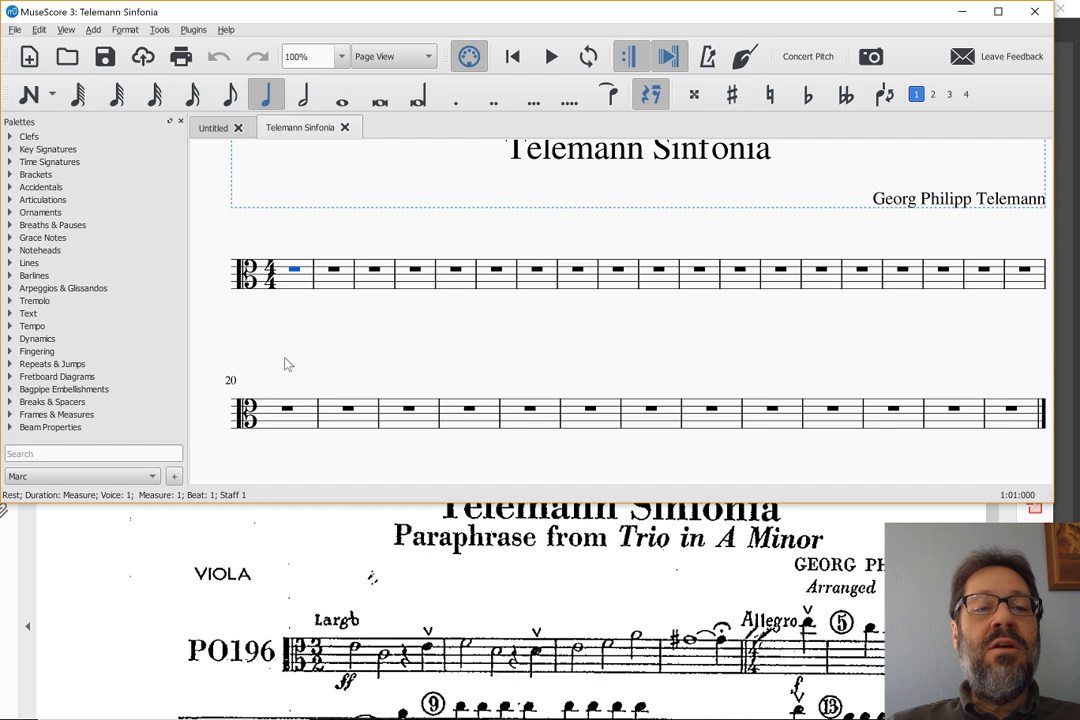
scroll(285, 200, "up", 1)
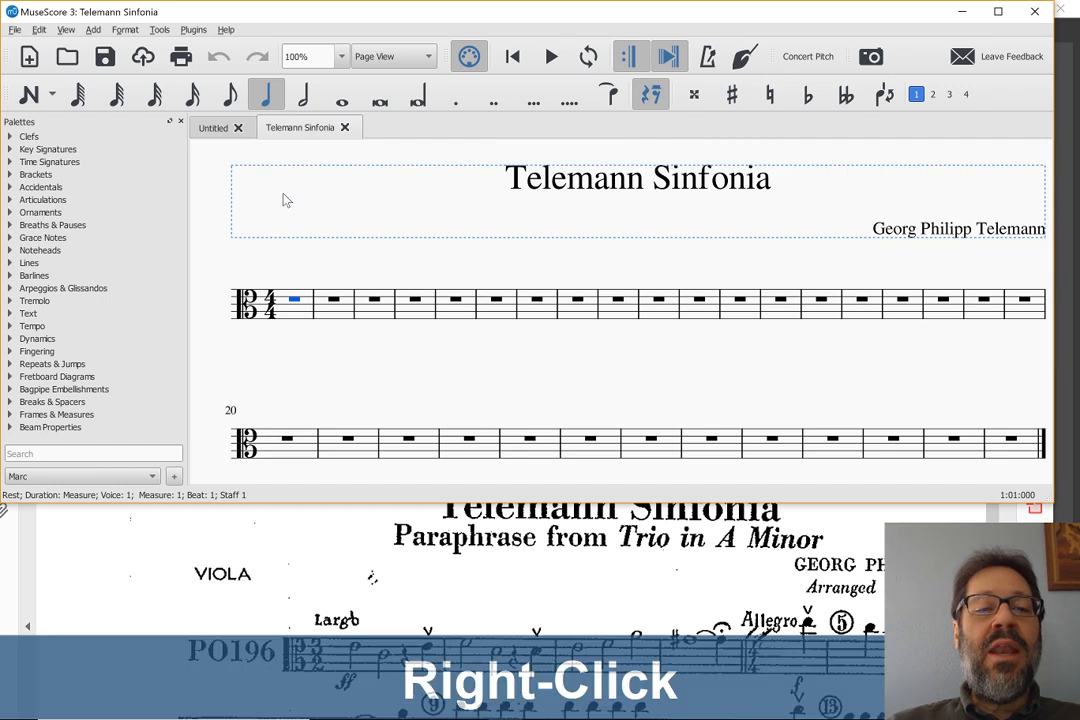
right_click(285, 200)
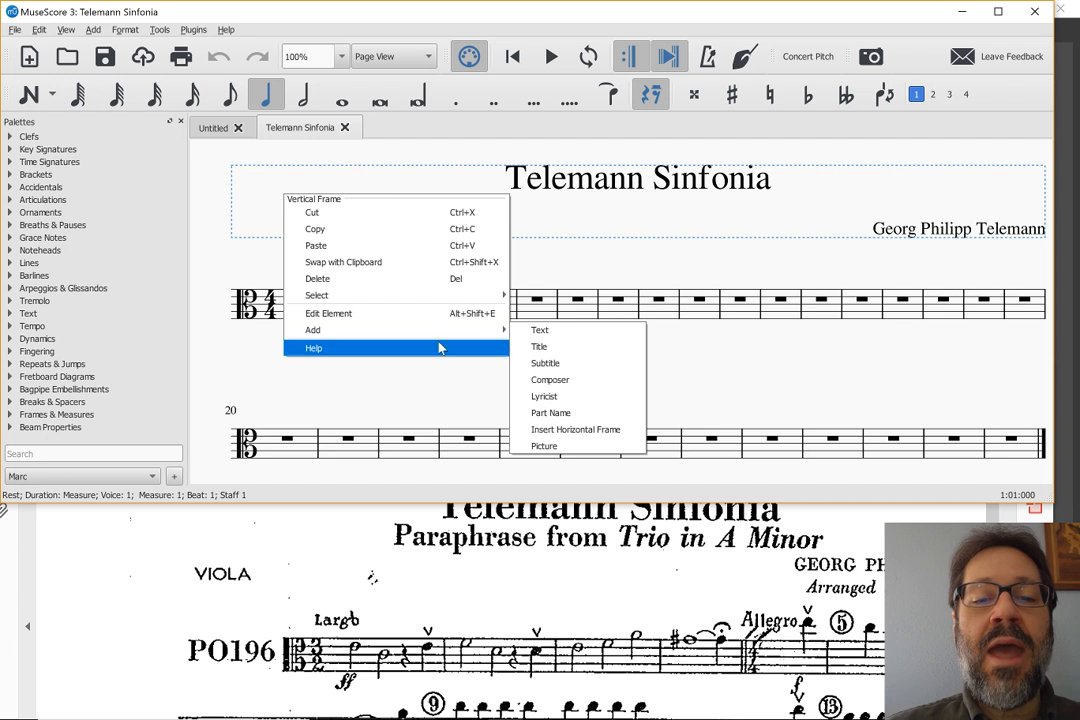
left_click(553, 413)
type("Viola")
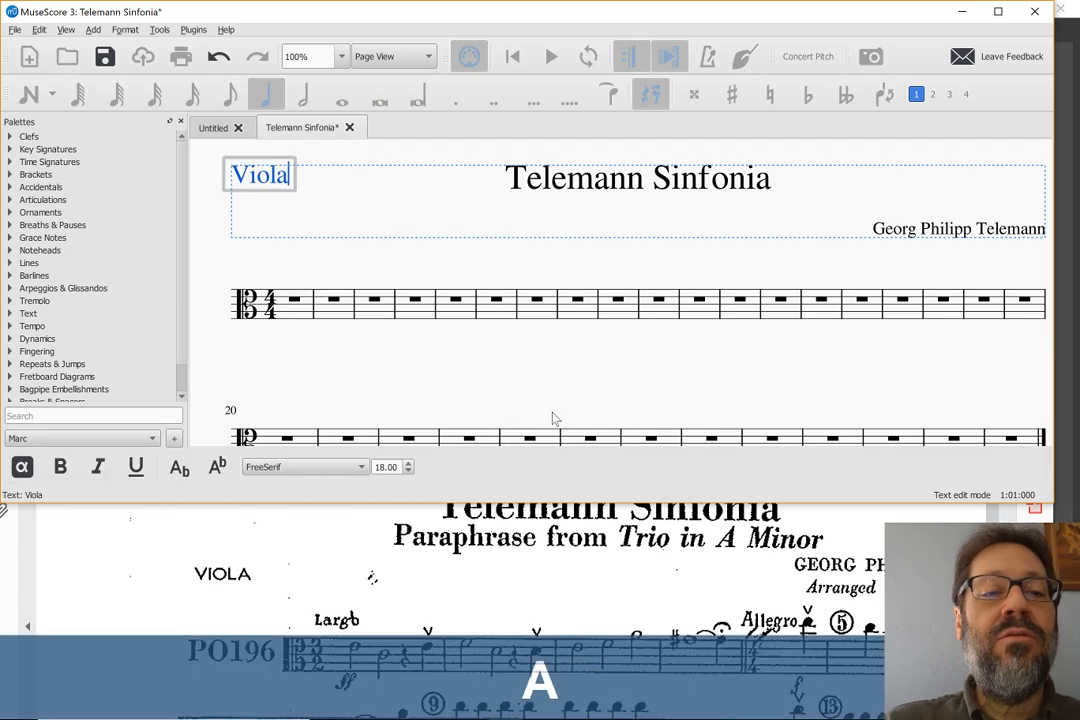
key("Escape")
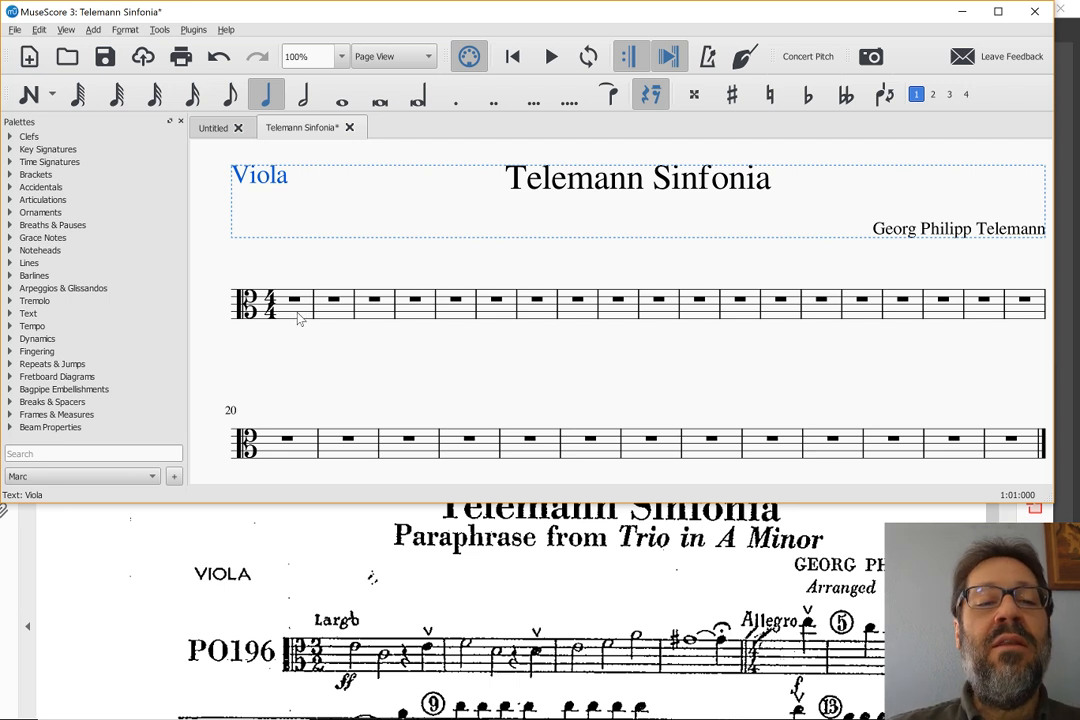
Step: Insert a horizontal frame before the first measure, where the PDF part prints its number ahead of the opening staff
scroll(298, 318, "down", 1)
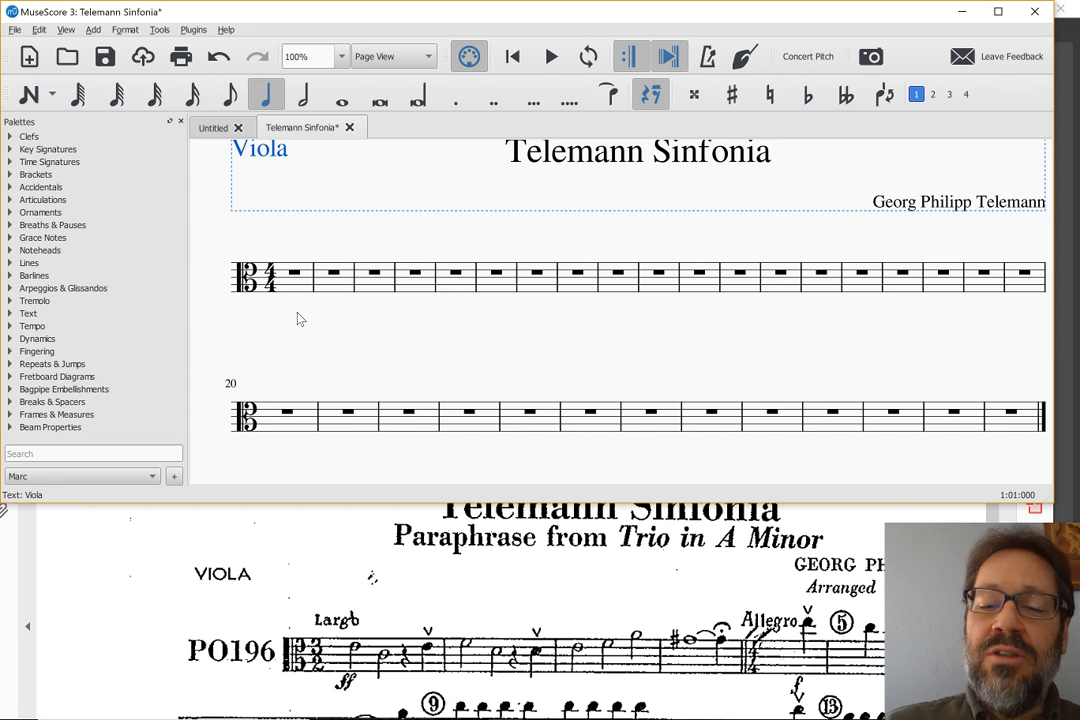
scroll(297, 313, "down", 1)
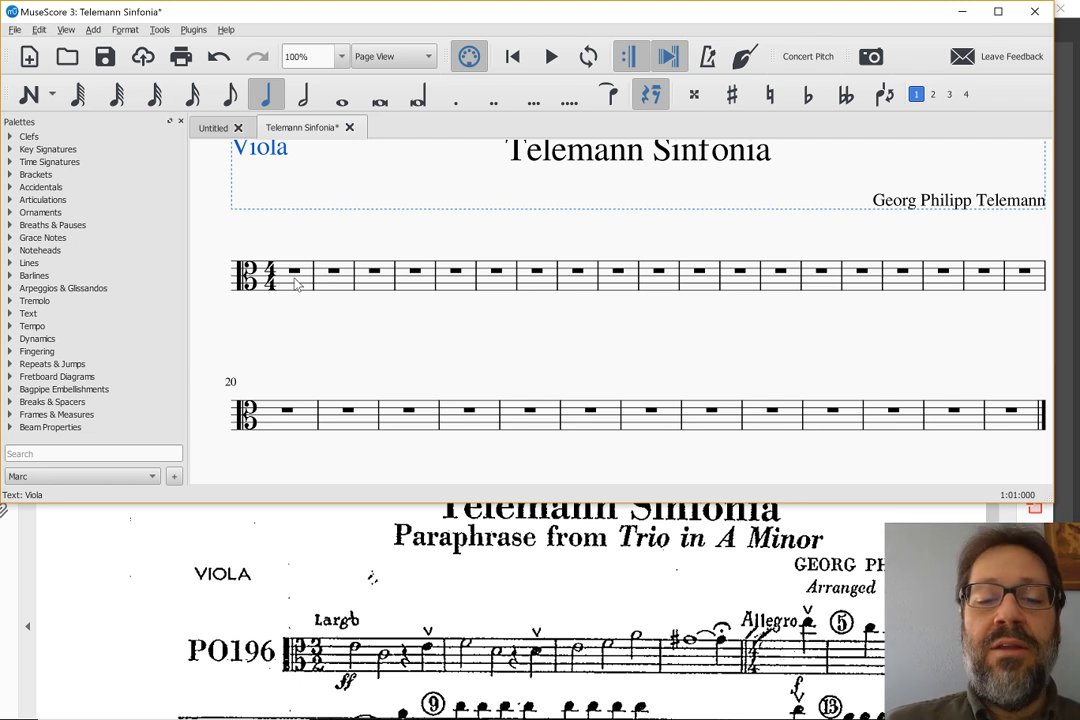
scroll(318, 515, "down", 1)
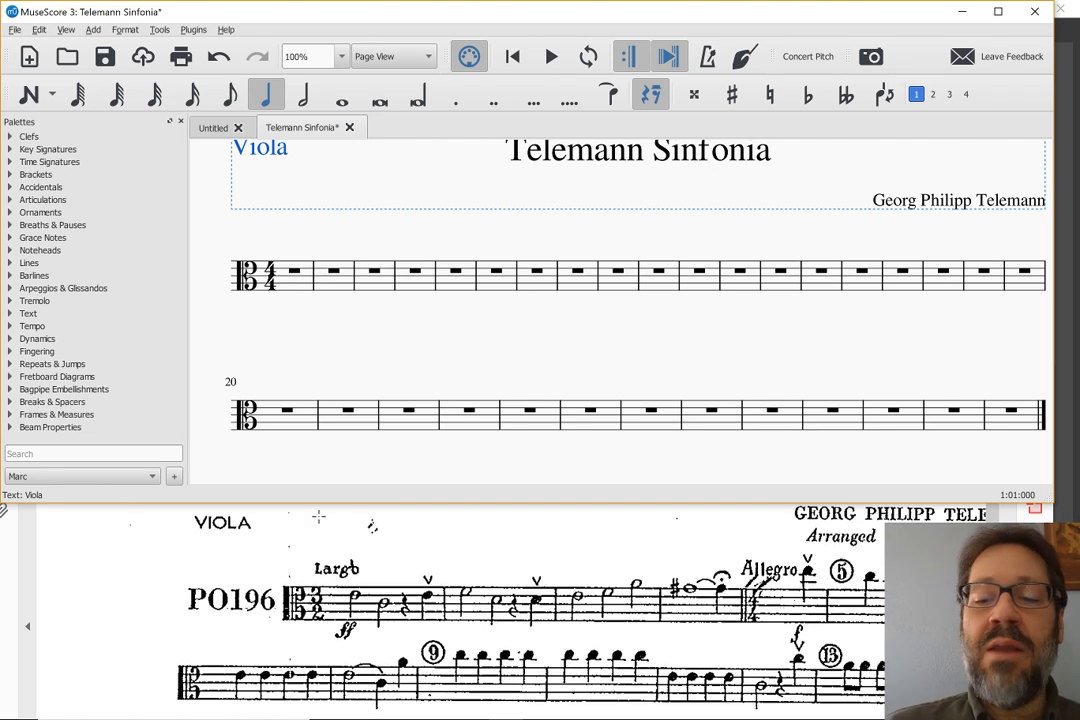
scroll(318, 515, "up", 1)
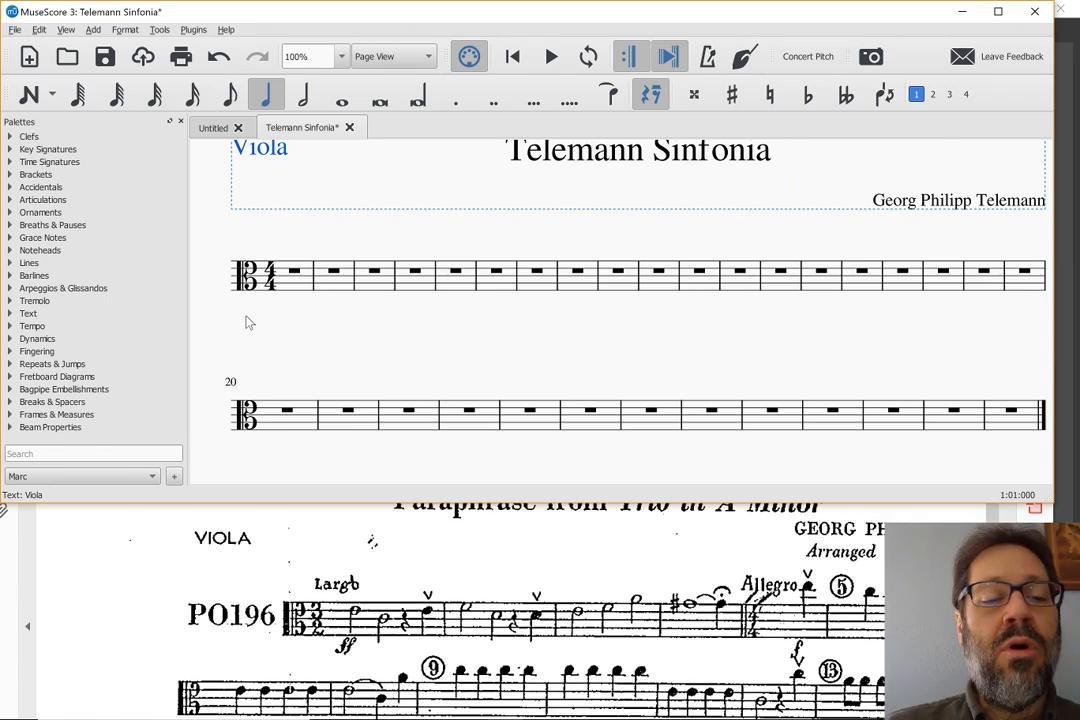
left_click(245, 628)
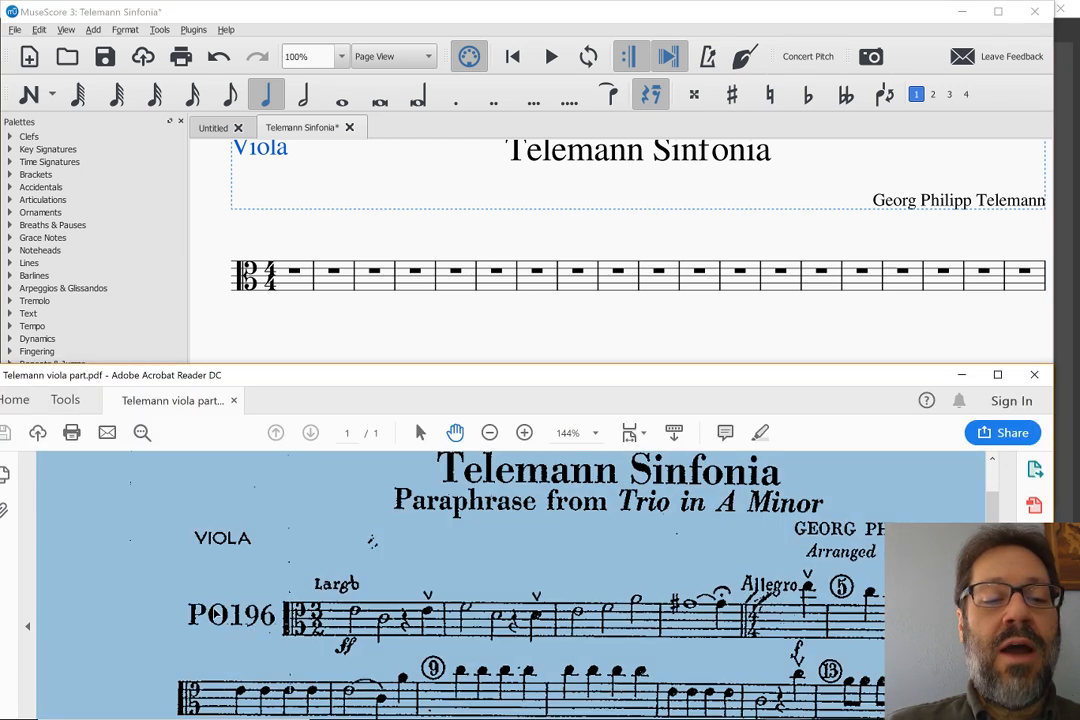
left_click(296, 290)
left_click(296, 290)
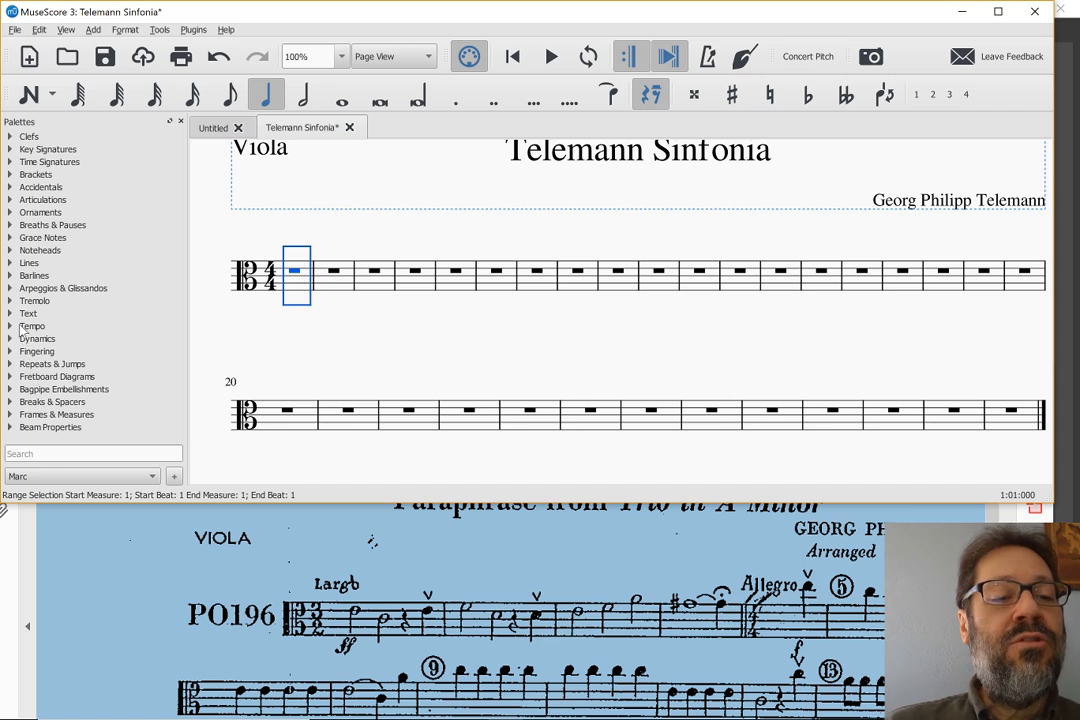
left_click(40, 414)
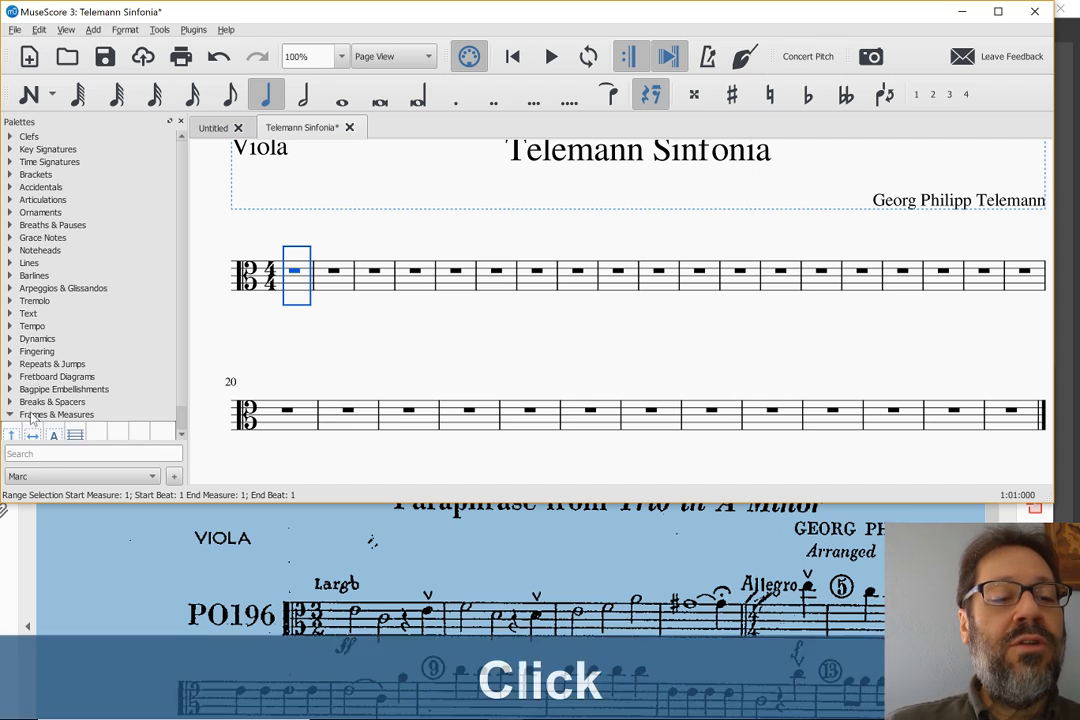
double_click(32, 435)
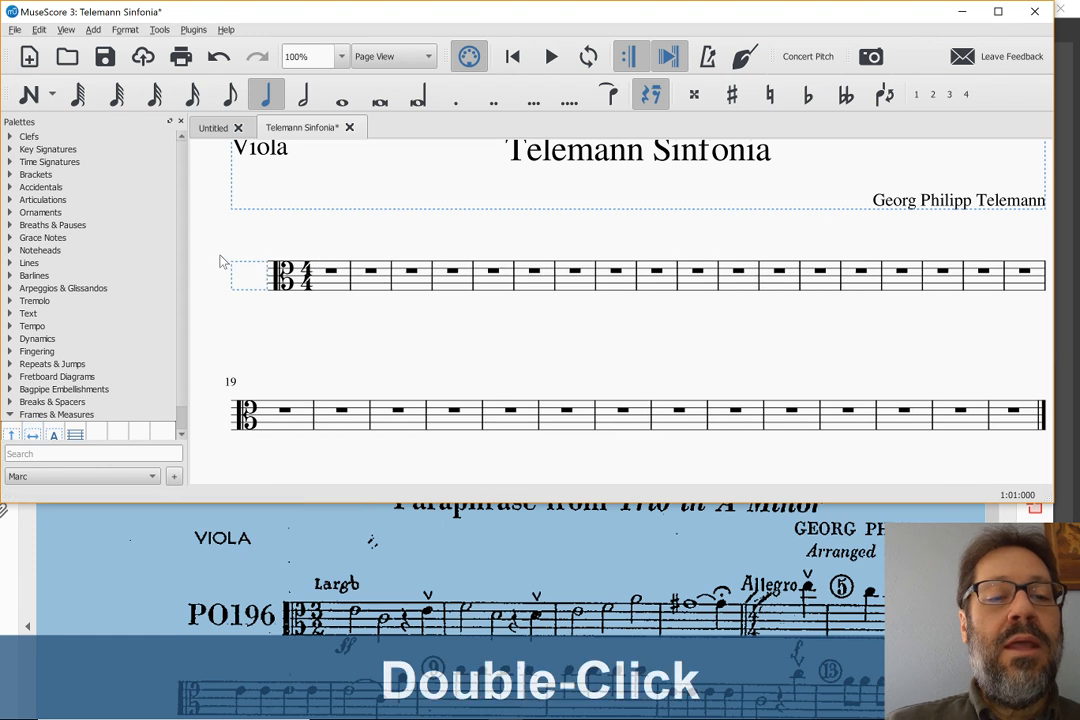
Step: Add the text "PO196" inside the horizontal frame before the first staff
right_click(258, 278)
mouse_move(293, 380)
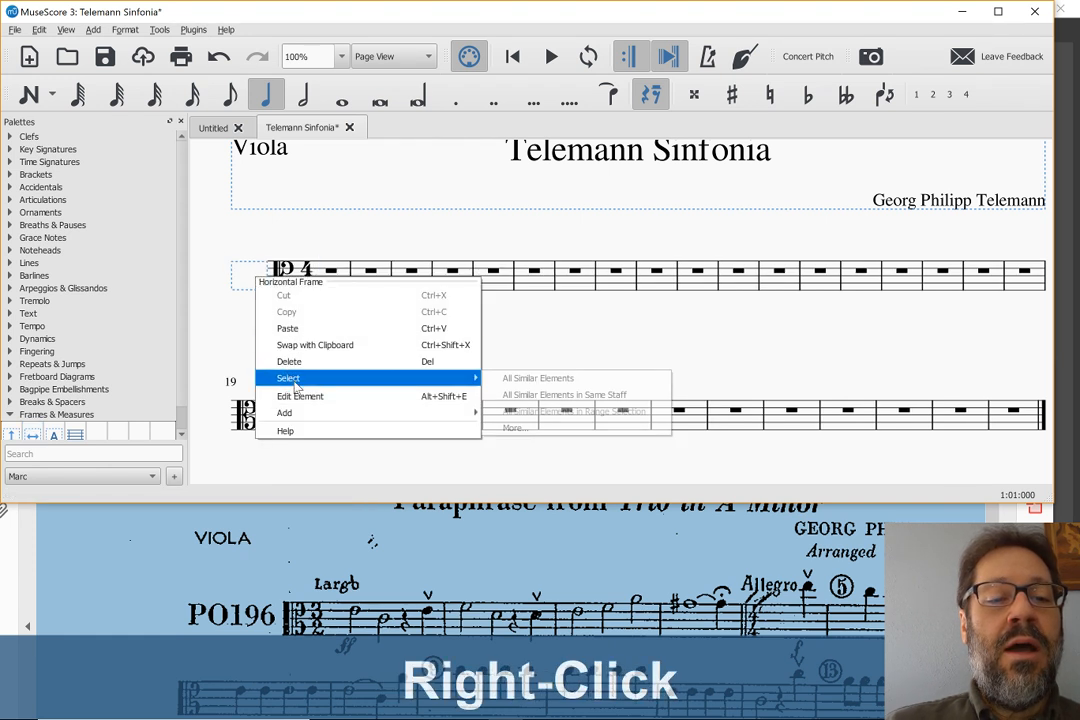
mouse_move(290, 412)
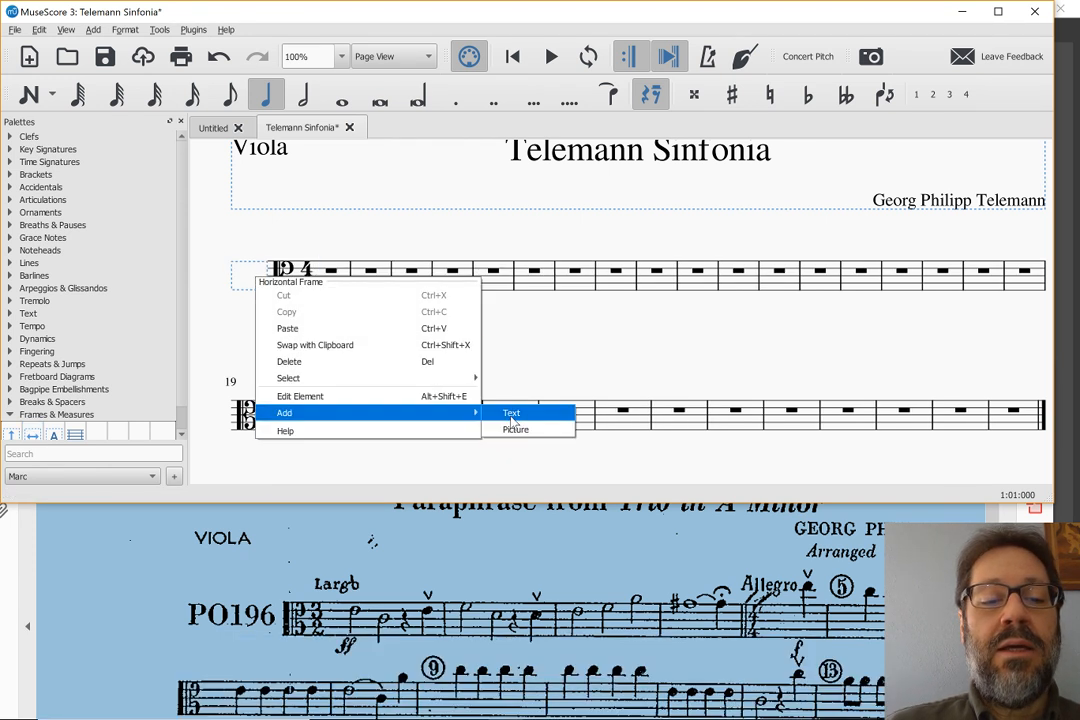
left_click(512, 418)
type("P")
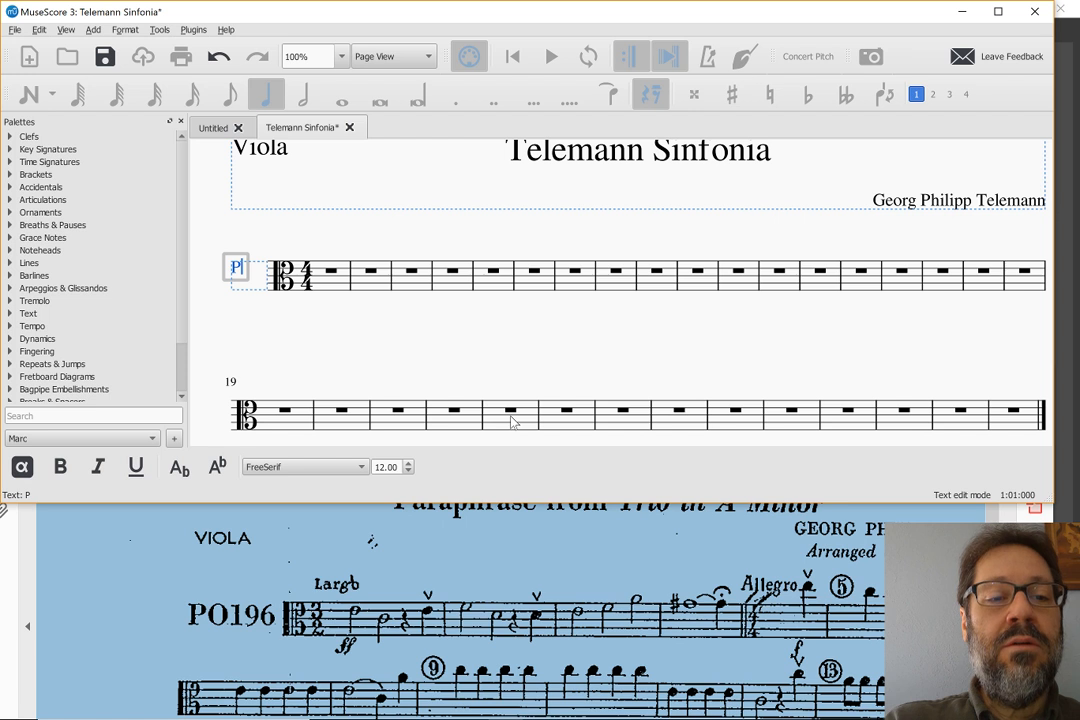
type("O")
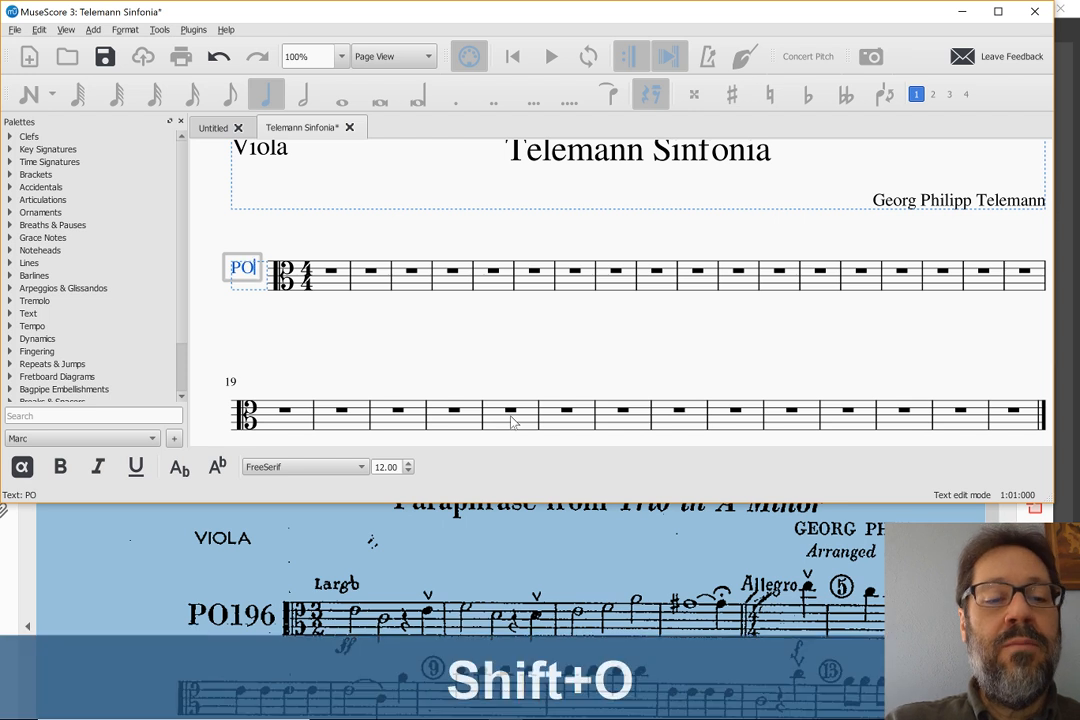
type("196")
key("Escape")
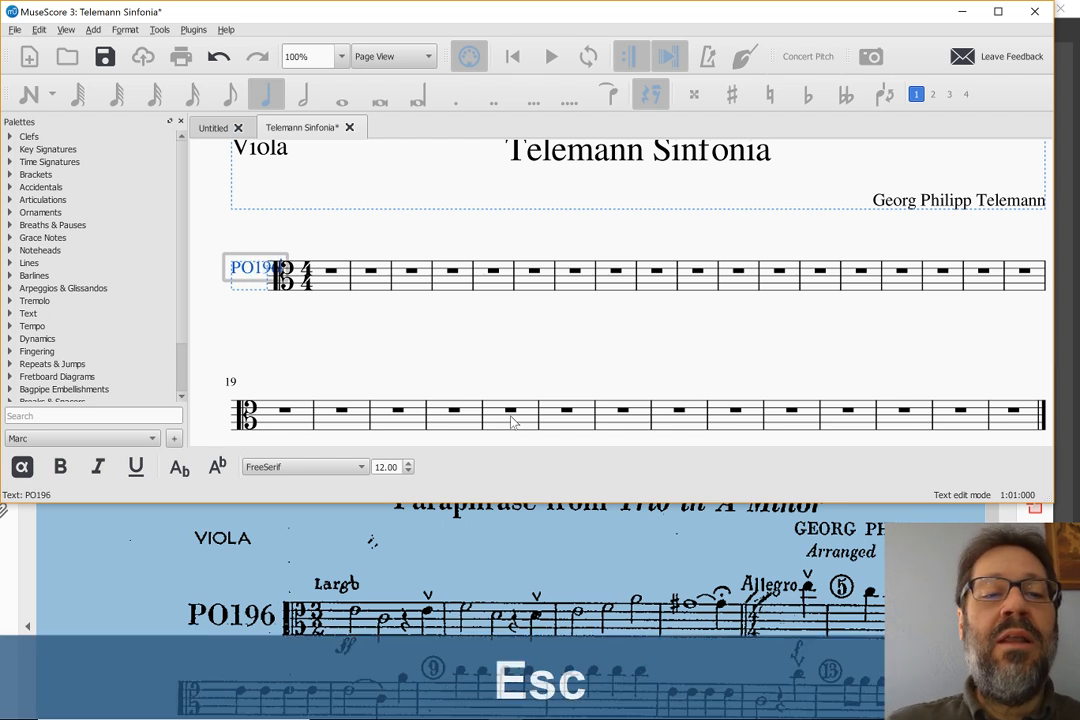
Step: Widen the horizontal frame until the PO196 text clears the start of the staff with a small gap
double_click(251, 286)
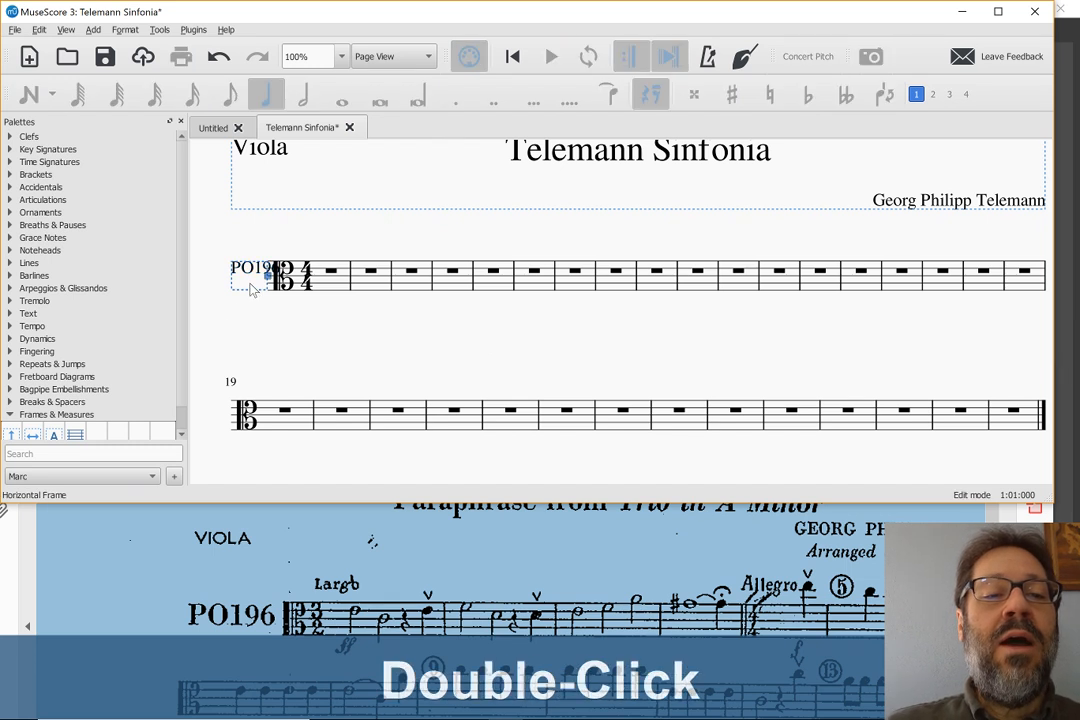
key("ctrl+Right")
key("Right")
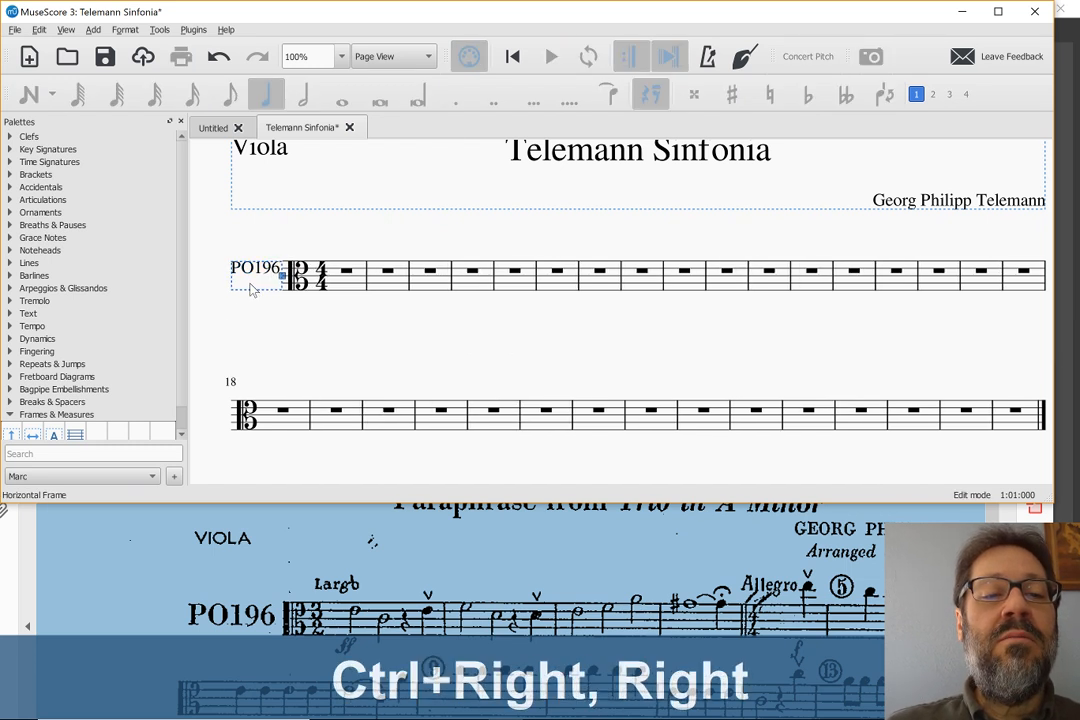
key("ctrl+Right")
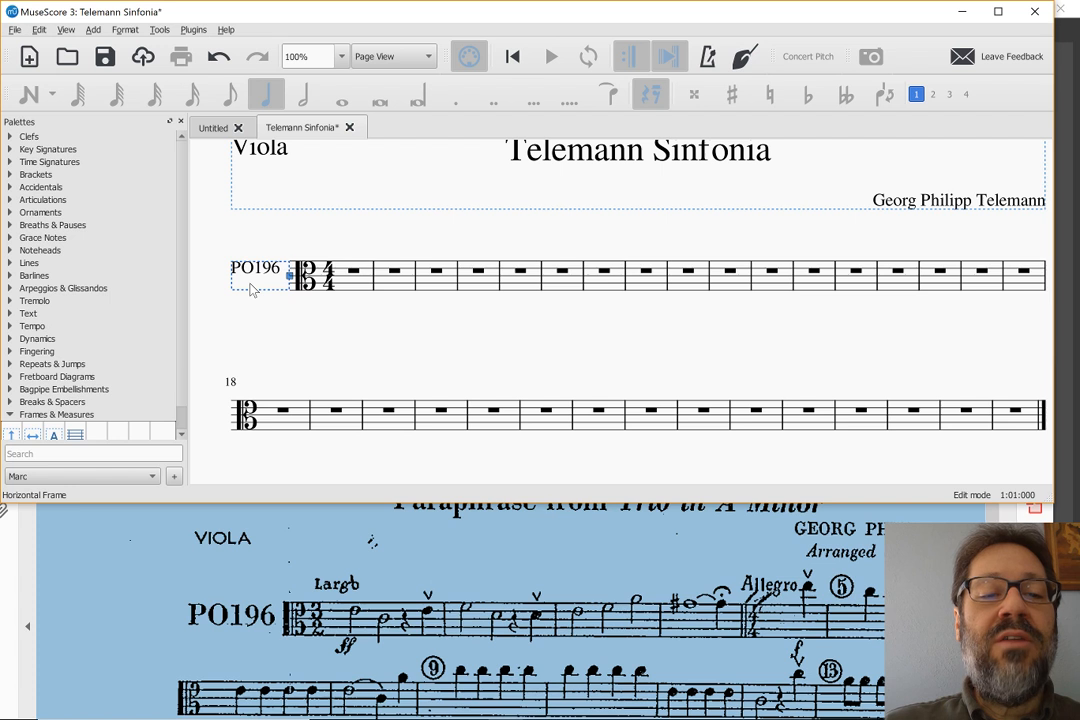
key("Escape")
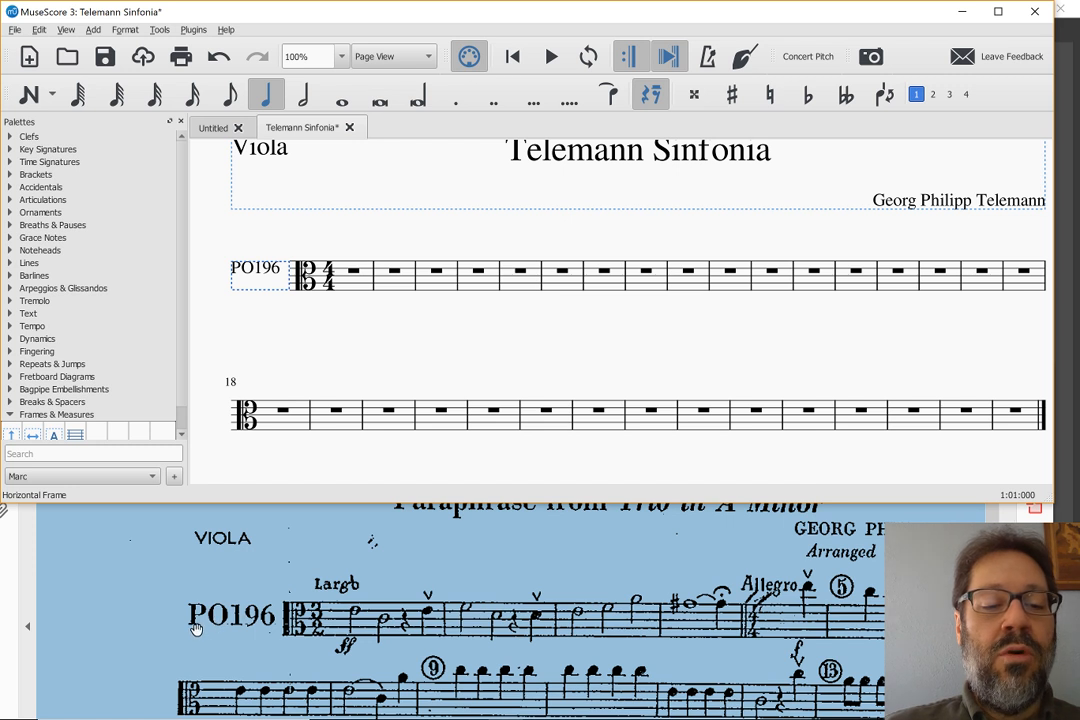
left_click(356, 293)
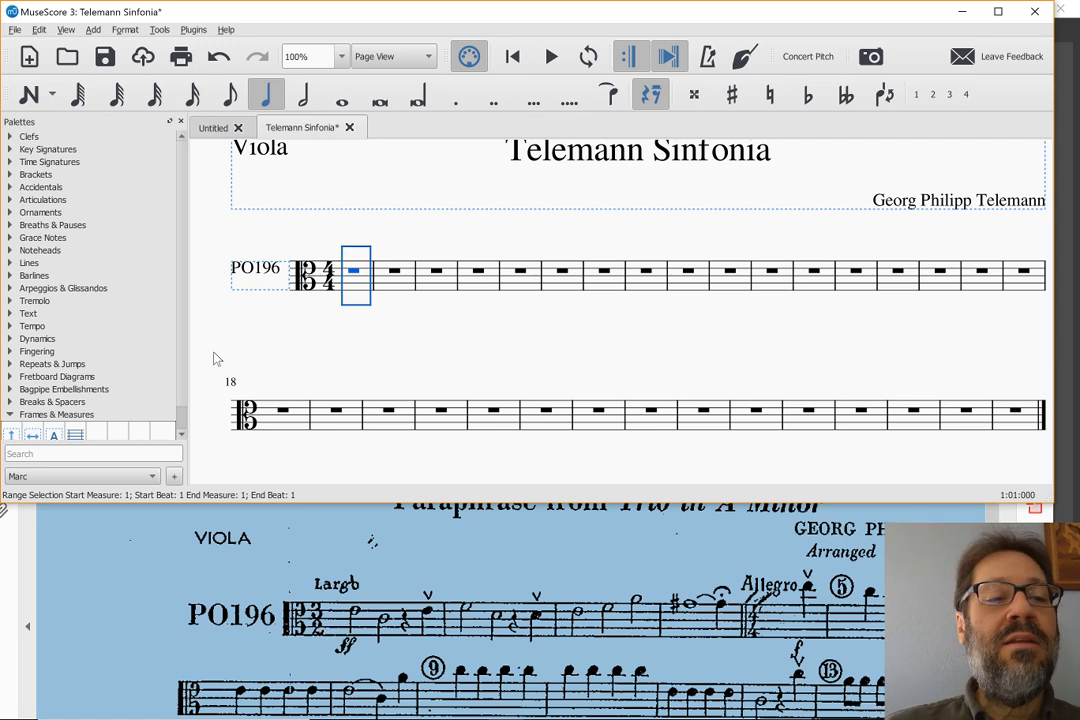
left_click(40, 163)
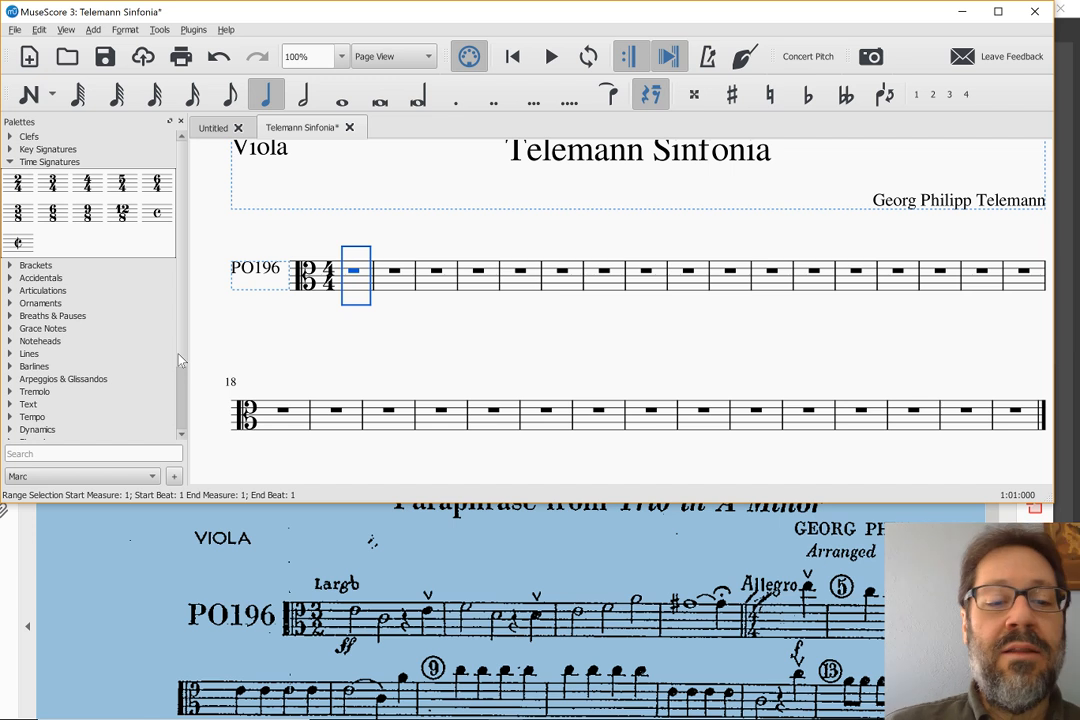
key("Escape")
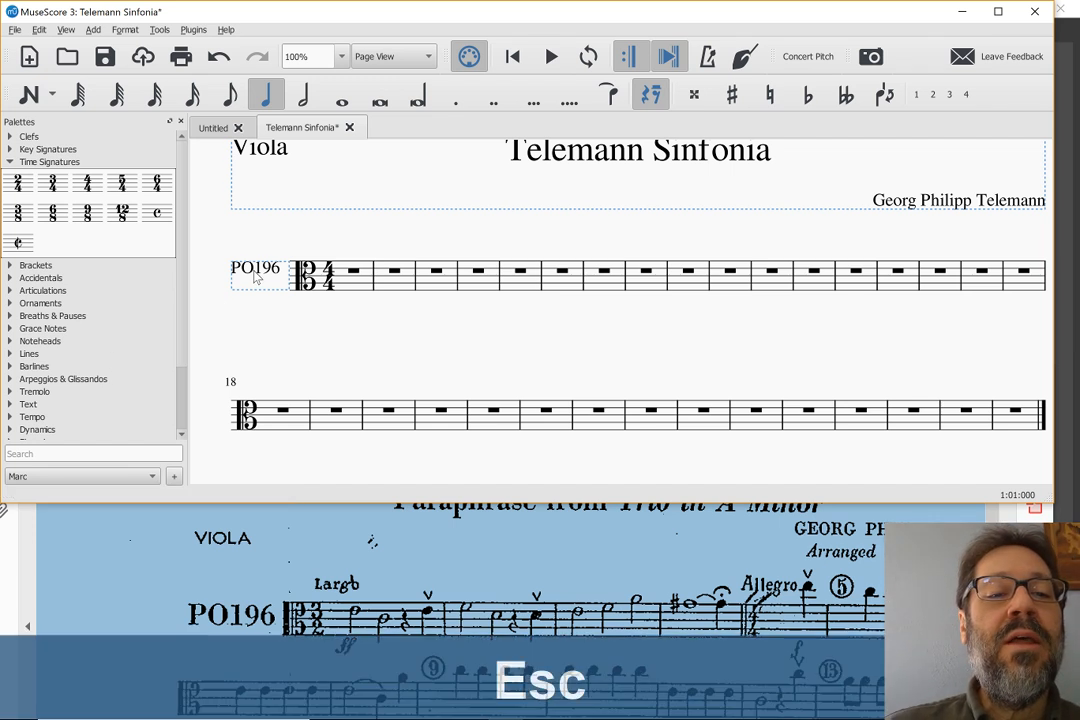
Step: Replace the letter O with a zero in the horizontal frame's text so that it reads P0196
double_click(255, 270)
key("ctrl+Left")
type("0")
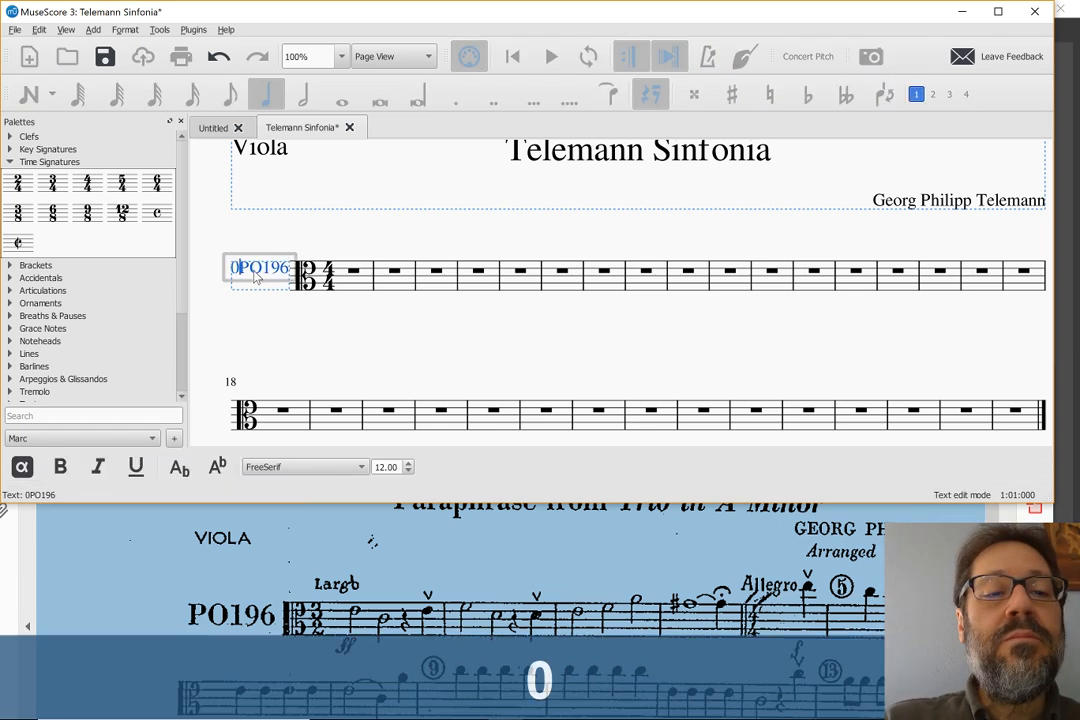
key("BackSpace")
key("Right")
key("shift+Right")
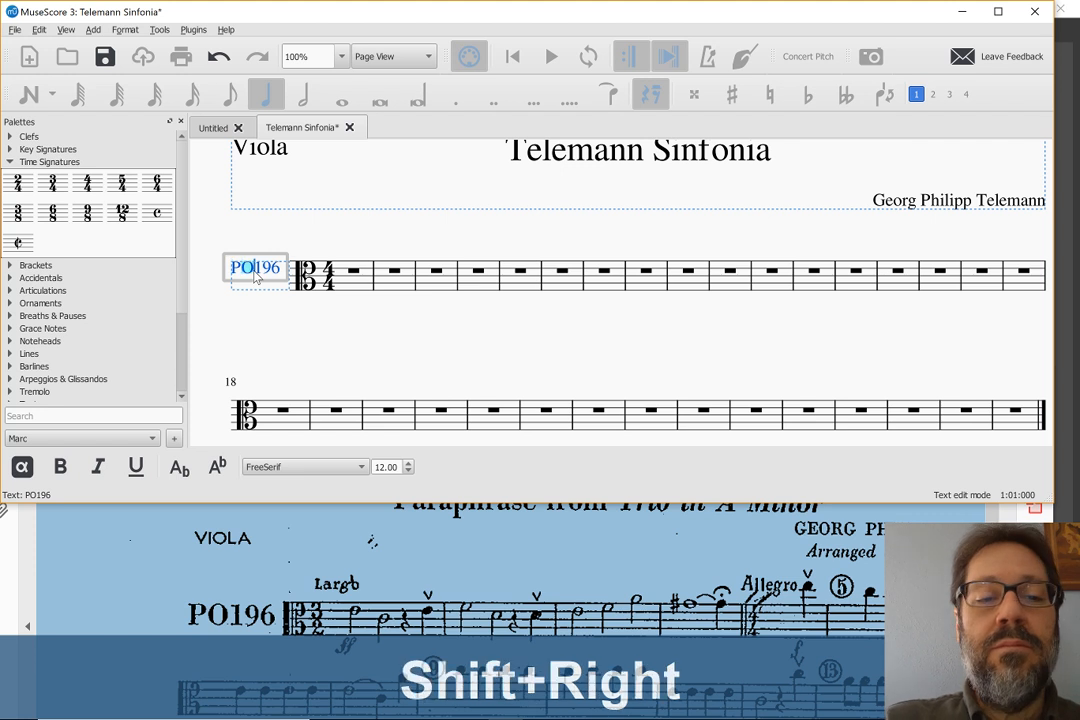
type("0")
key("Escape")
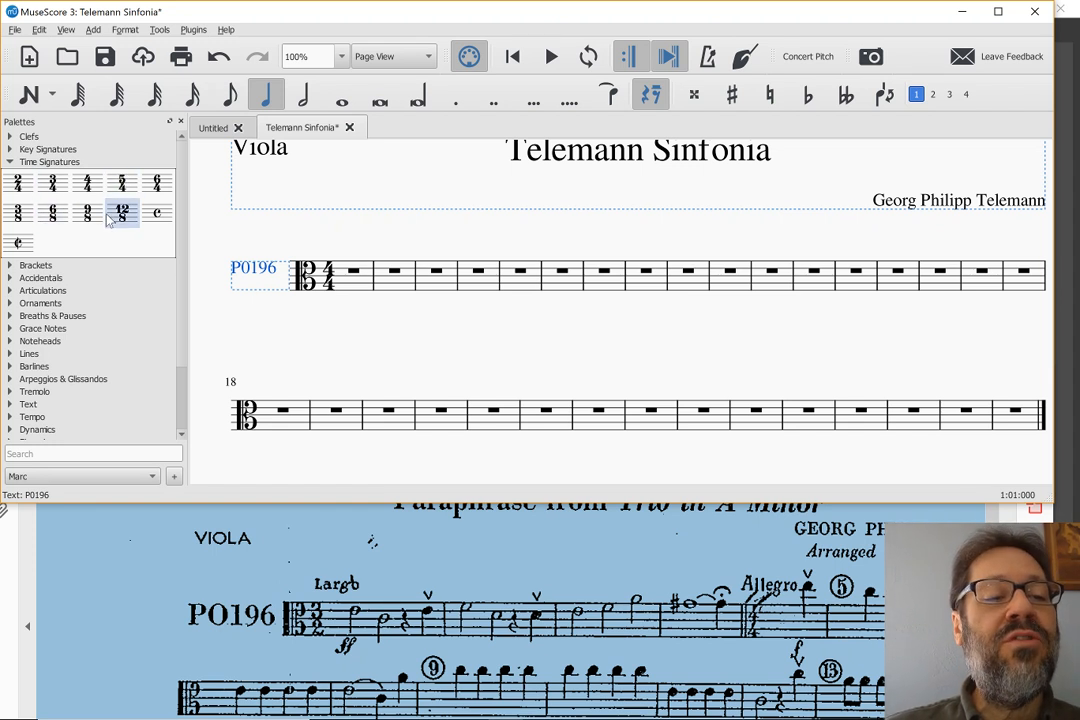
Step: Switch to the Advanced workspace and expand its time signature palette
left_click(101, 480)
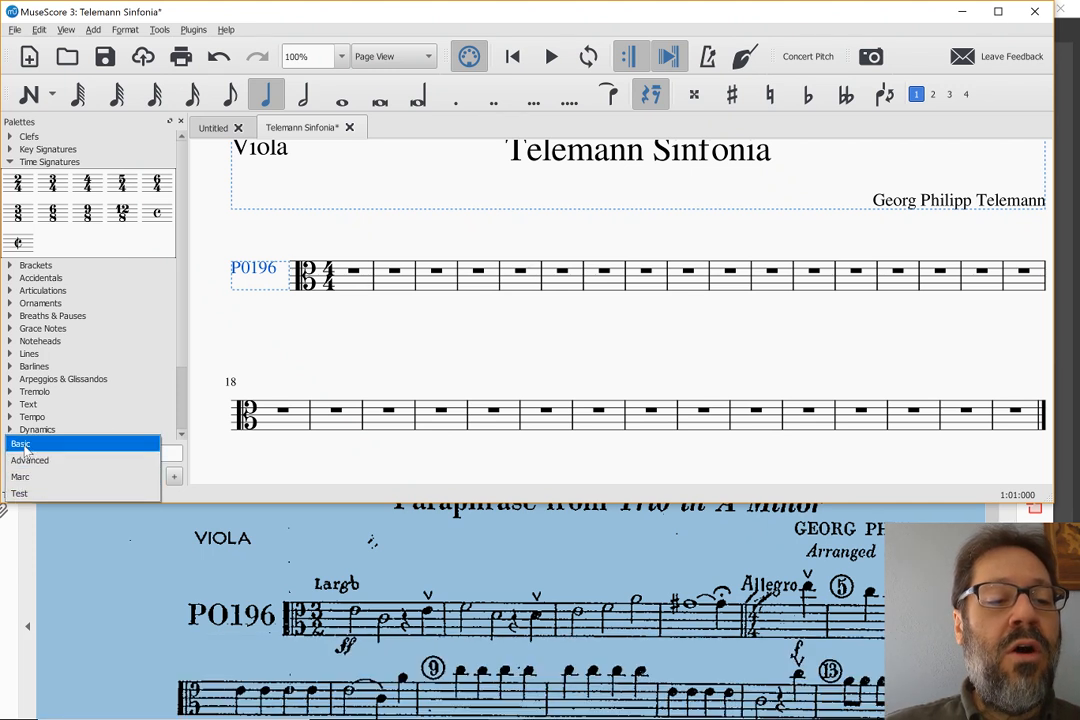
left_click(37, 462)
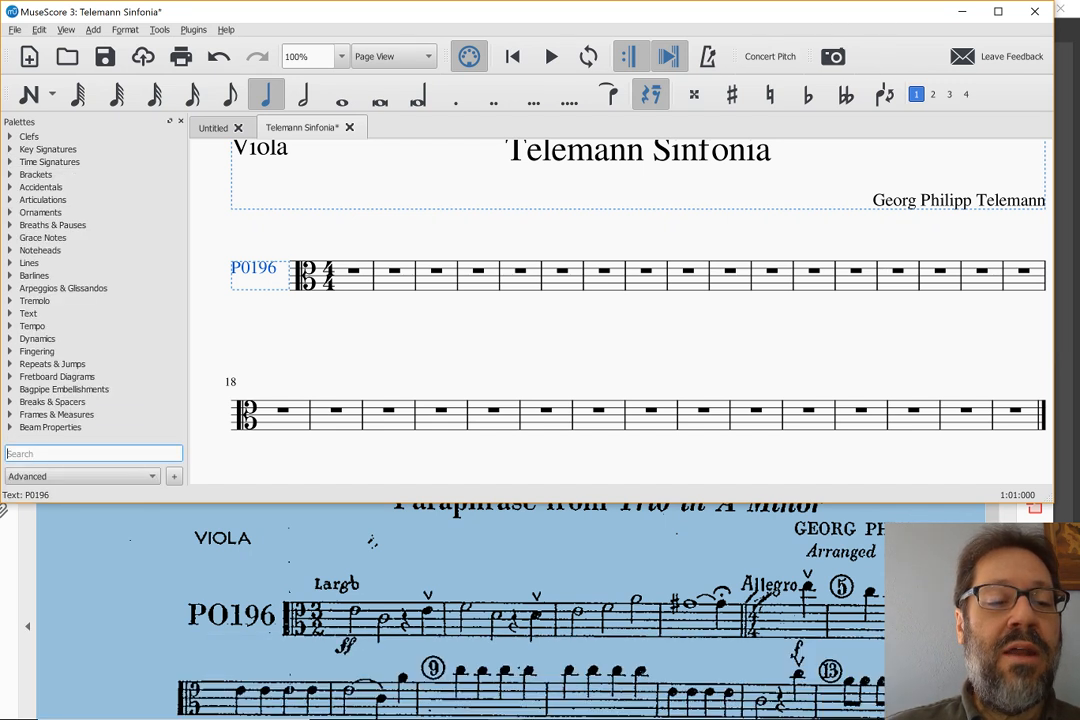
left_click(30, 161)
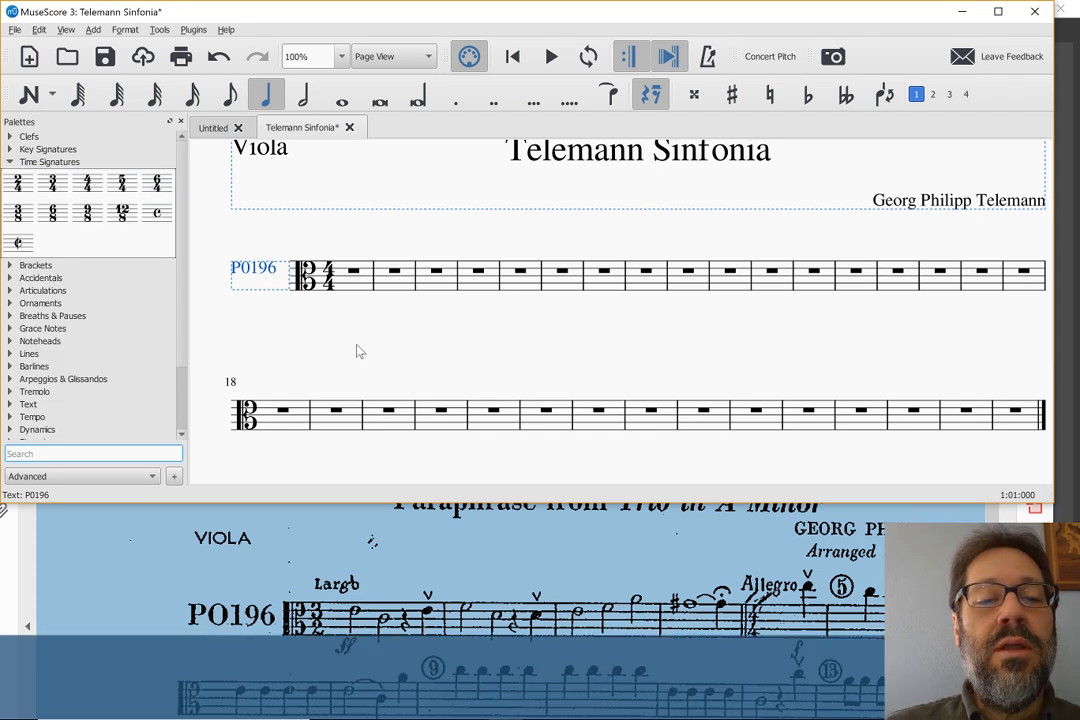
Step: Open the Master Palette at the Time Signatures category and move its window up over the score
left_click(357, 352)
key("shift+t")
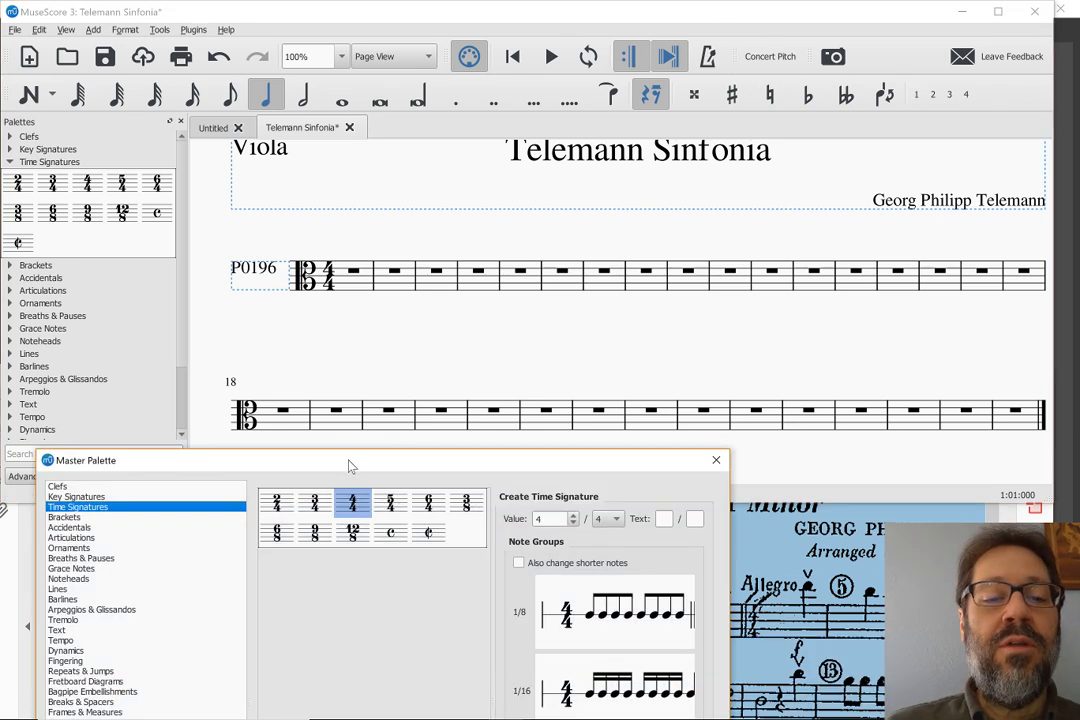
left_click_drag(352, 465, 541, 133)
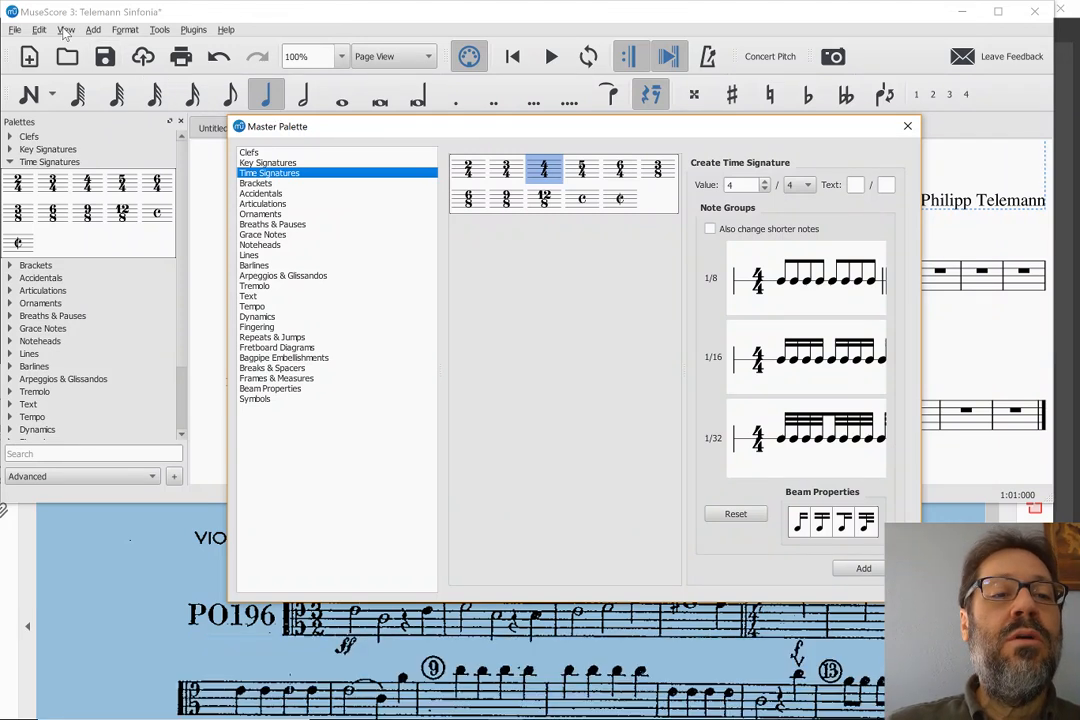
left_click(66, 30)
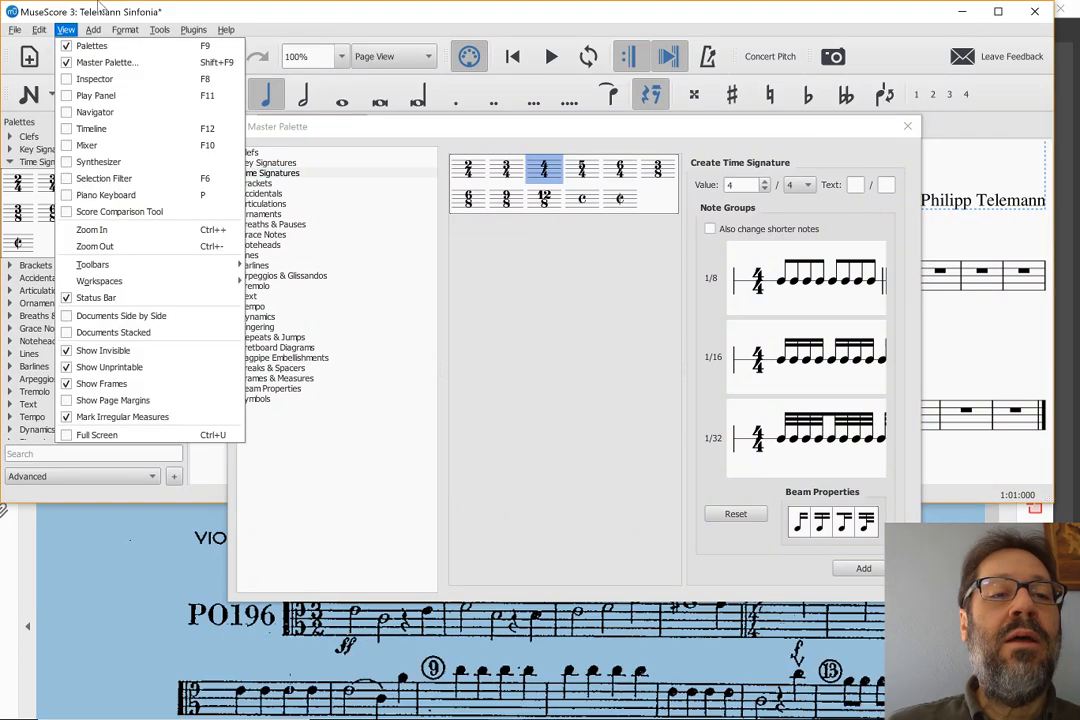
left_click(101, 10)
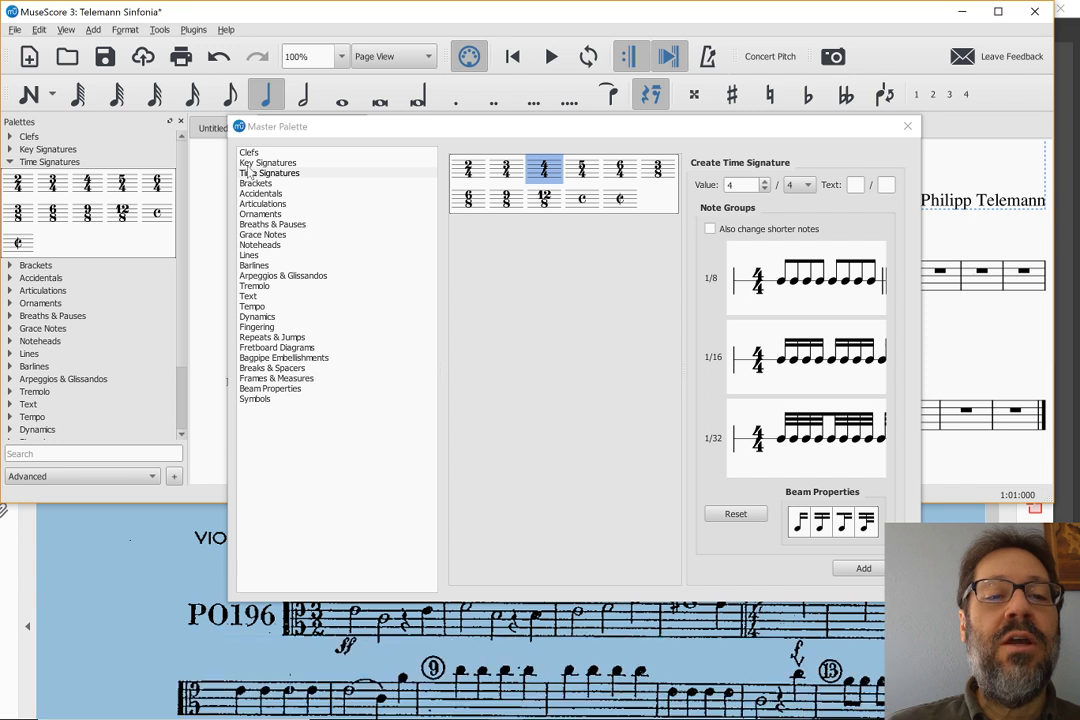
left_click(252, 173)
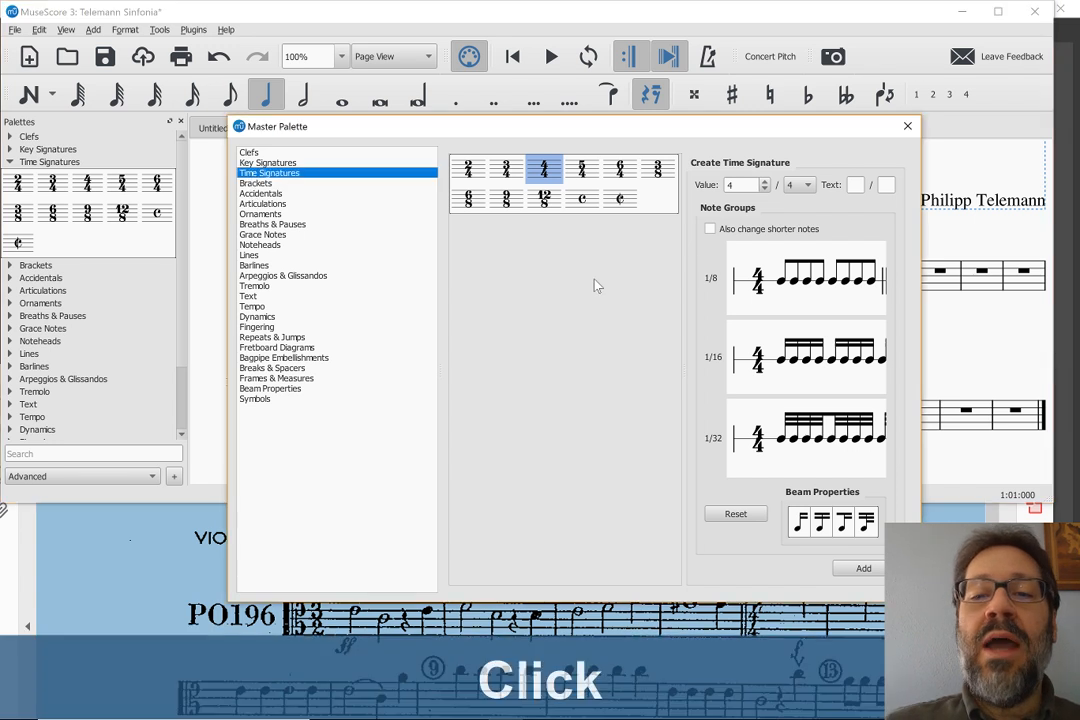
Step: Set the value of the new time signature to 3/2 and widen the Master Palette to show its note groups
left_click(738, 185)
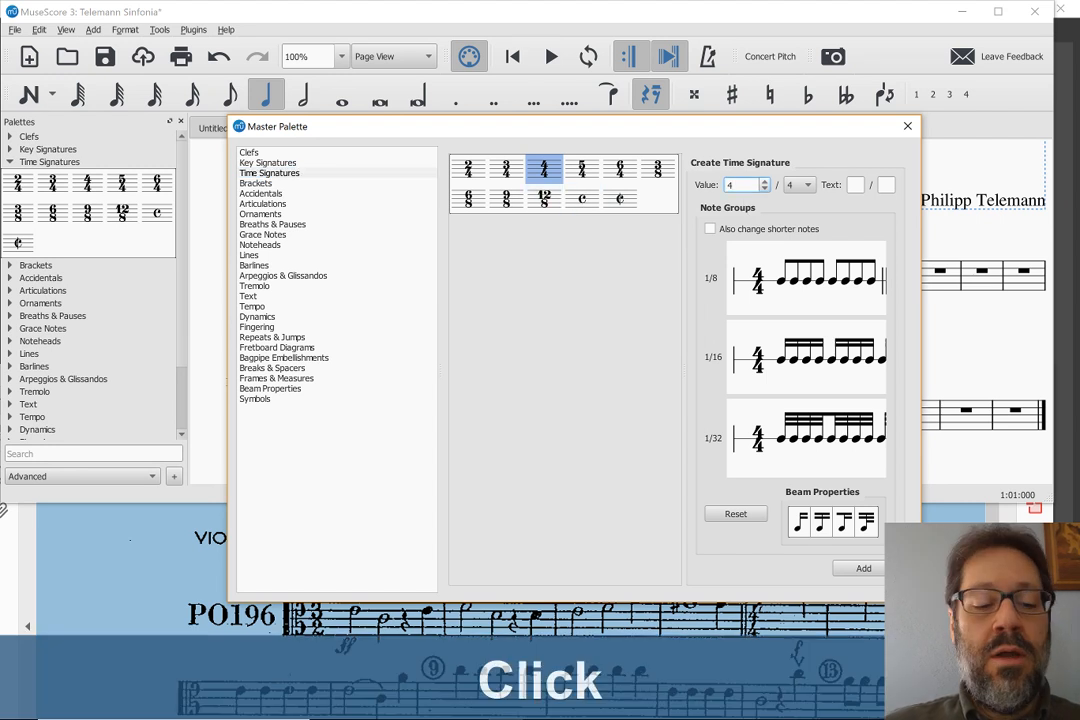
key("ctrl+a")
type("3")
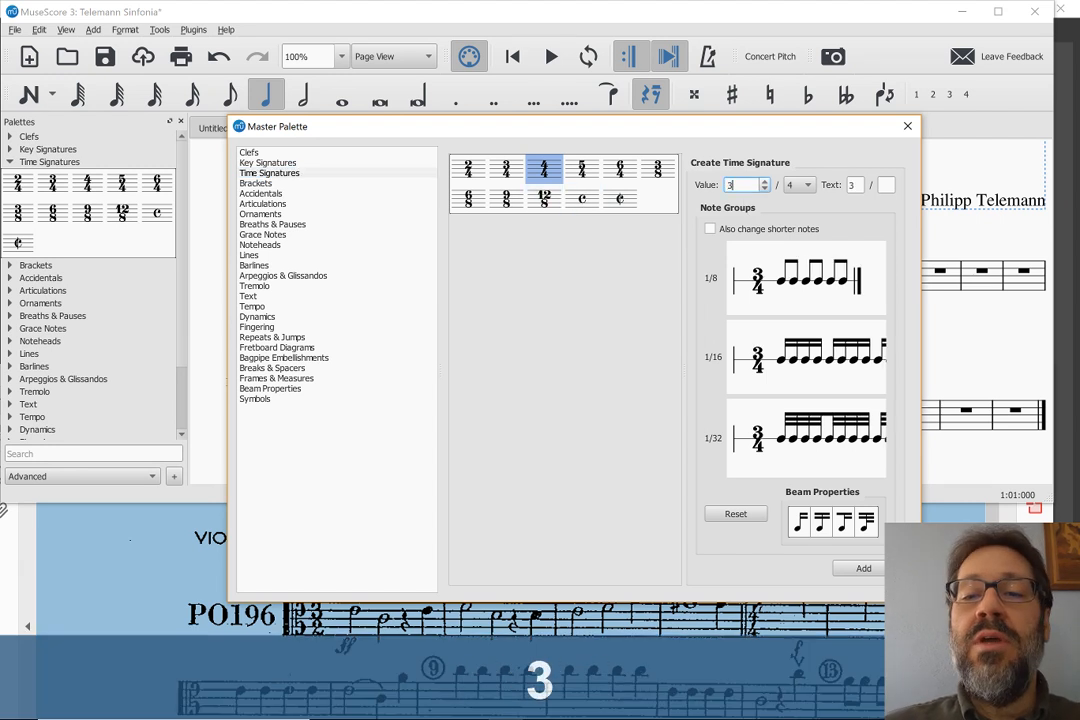
key("Tab")
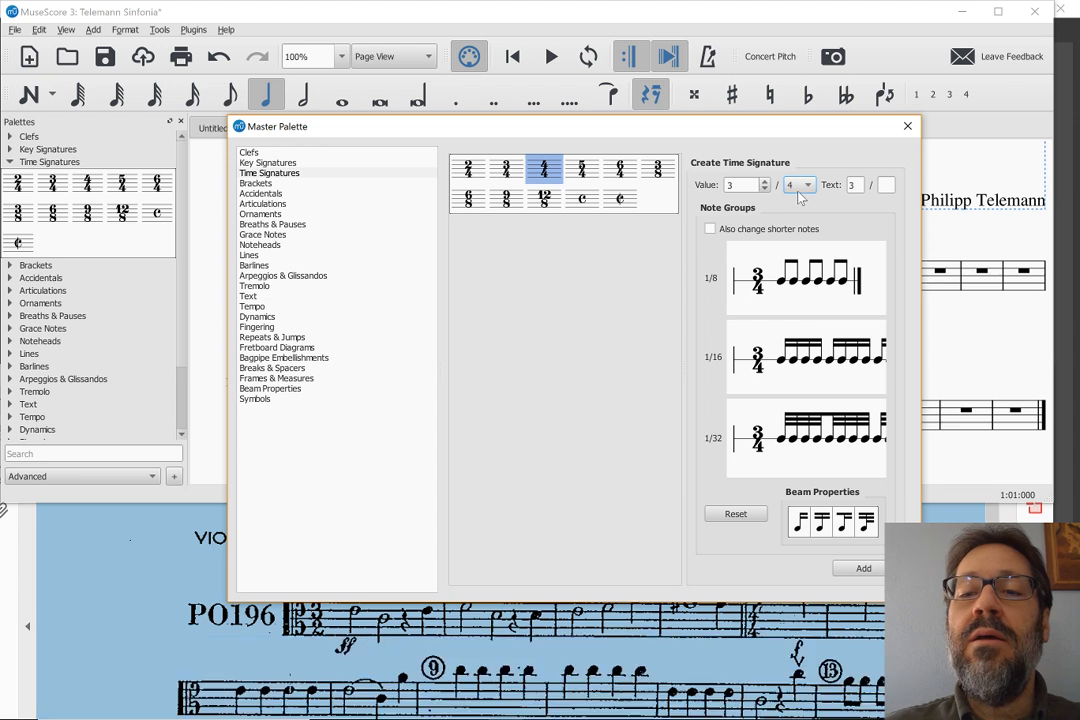
left_click(800, 185)
left_click(798, 170)
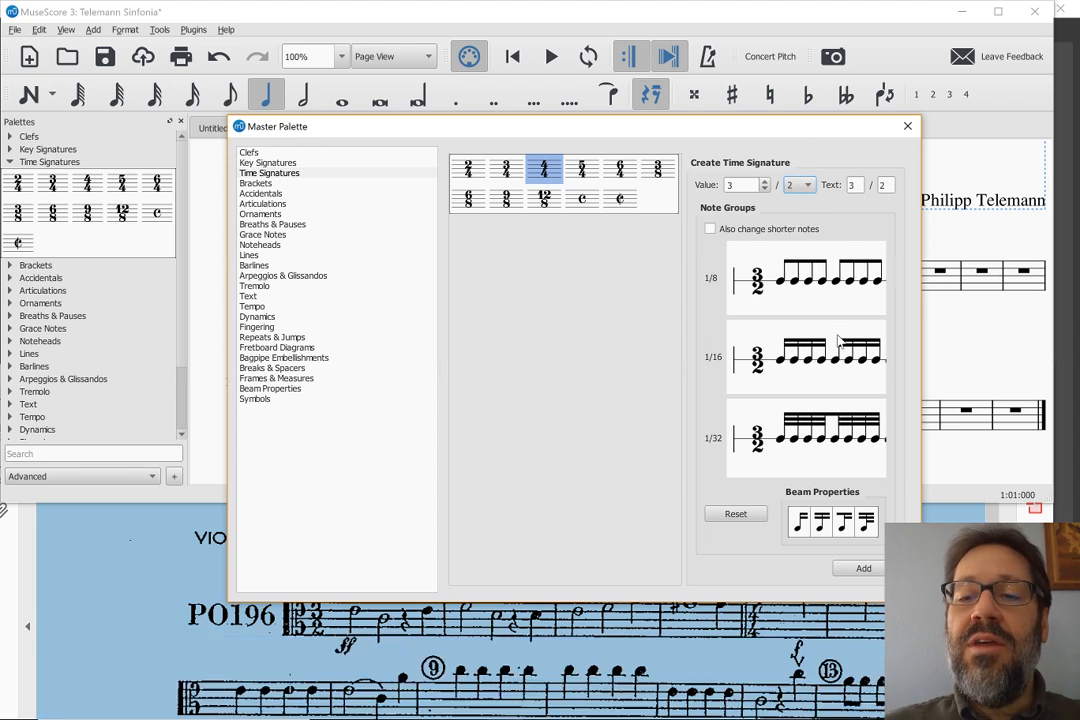
left_click_drag(921, 328, 1036, 328)
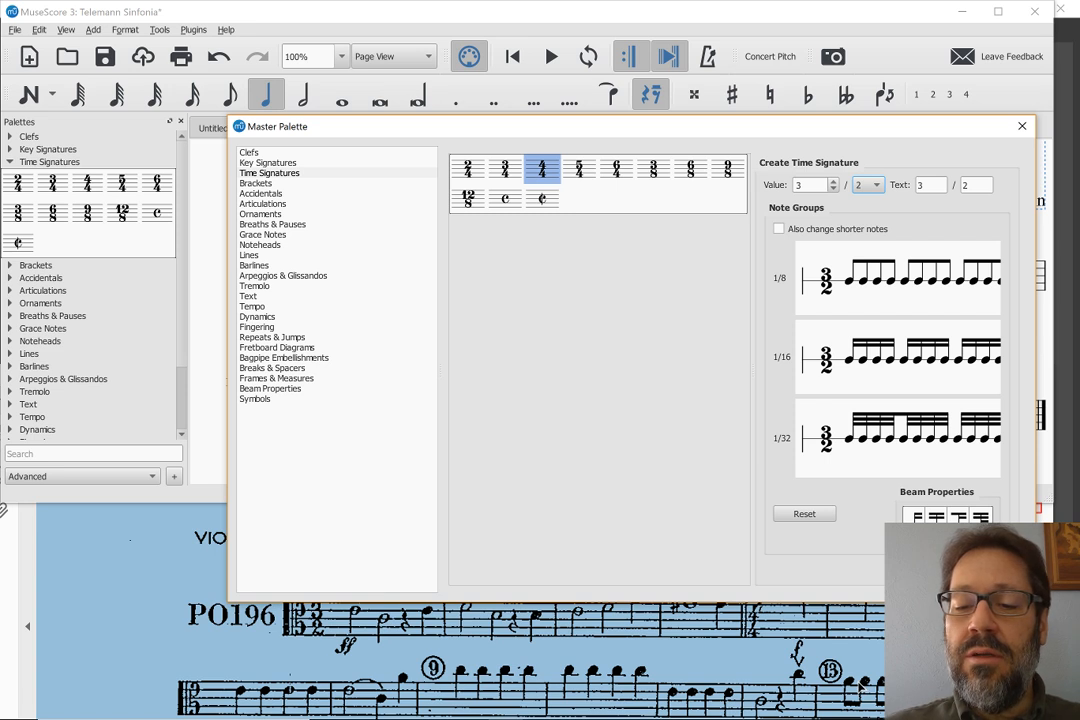
Step: Check the opening measures in the viola part PDF and add the 3/2 time signature to the Master Palette
key("alt+Tab")
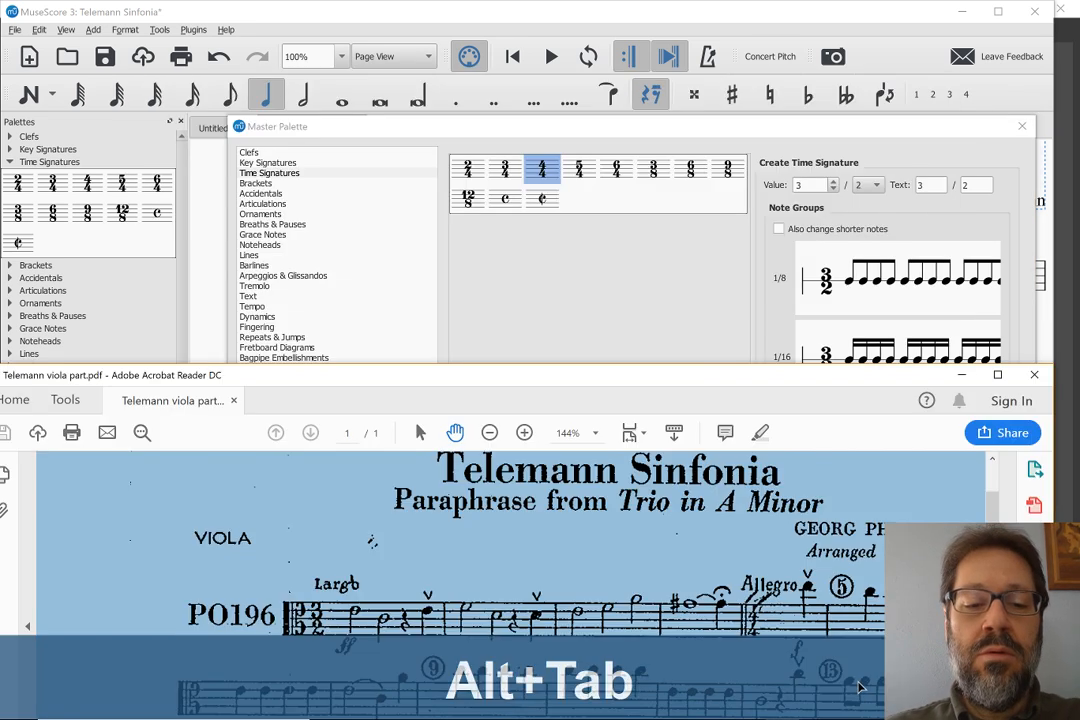
scroll(748, 606, "down", 1)
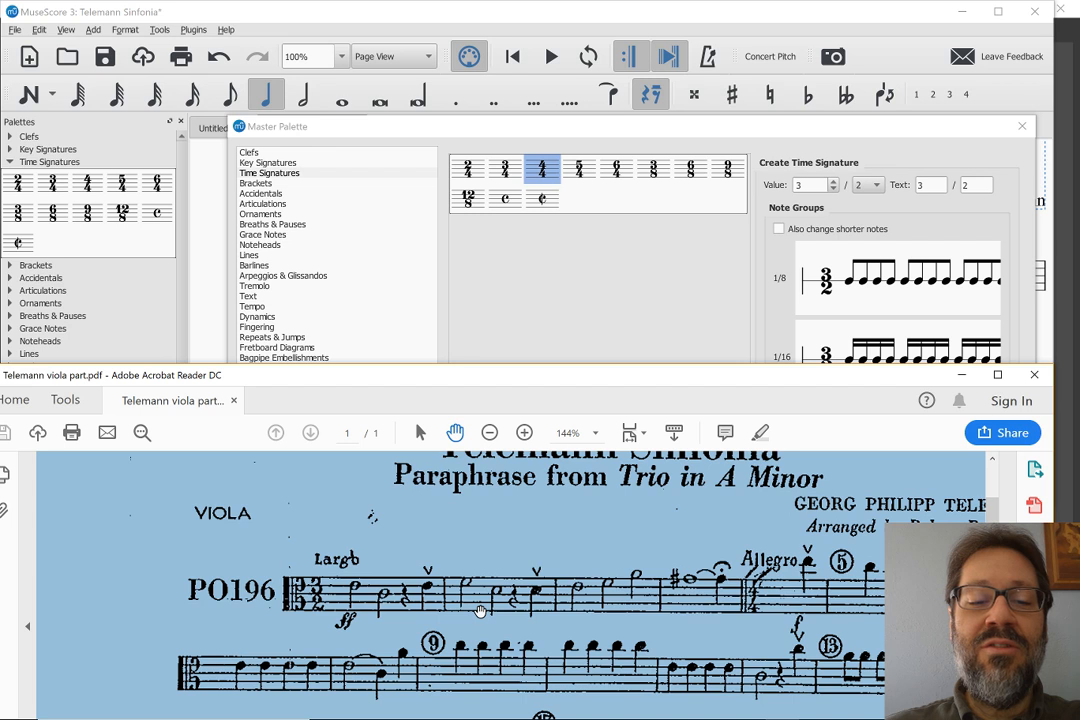
key("alt+Tab")
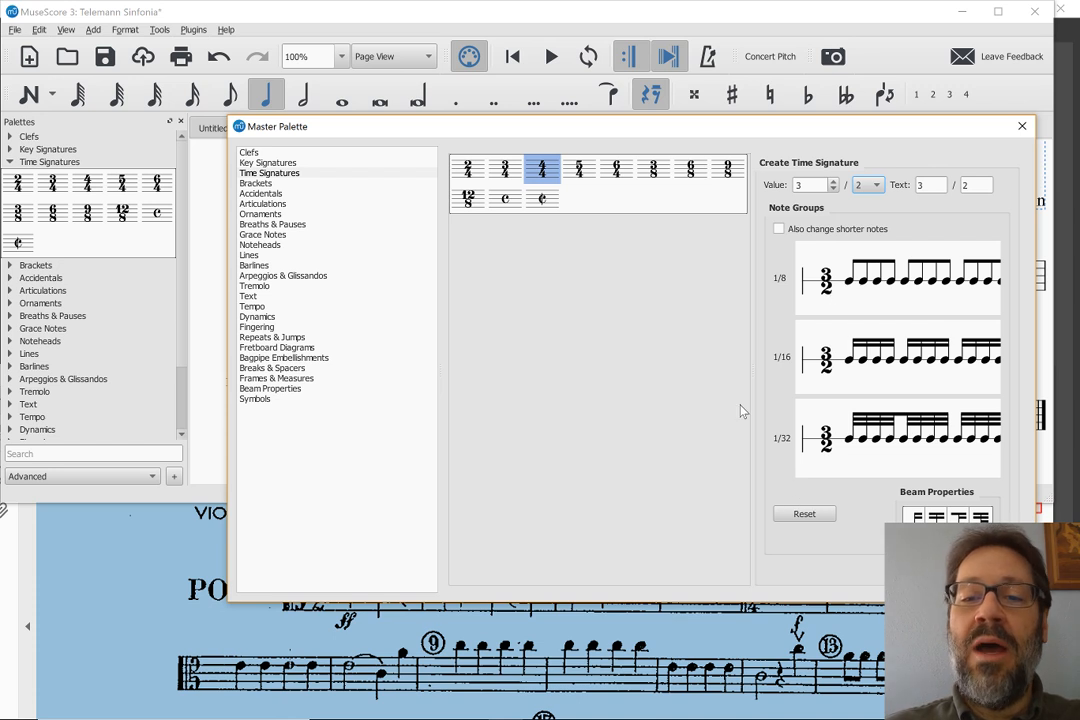
key("alt+Tab")
key("alt+Tab")
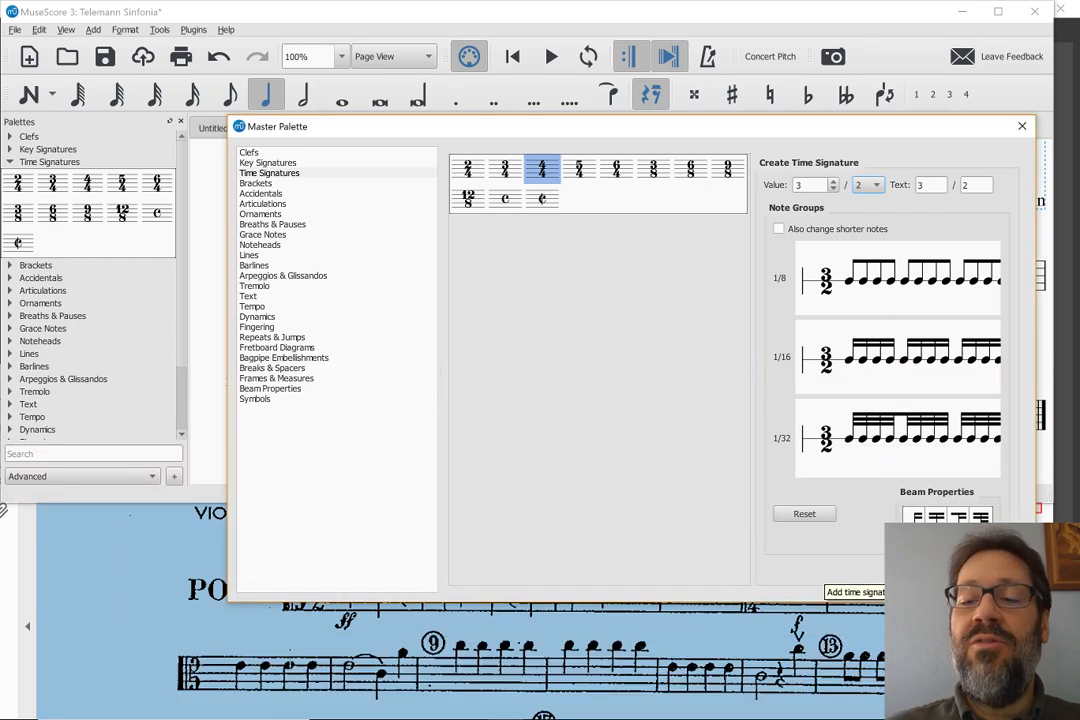
left_click(826, 576)
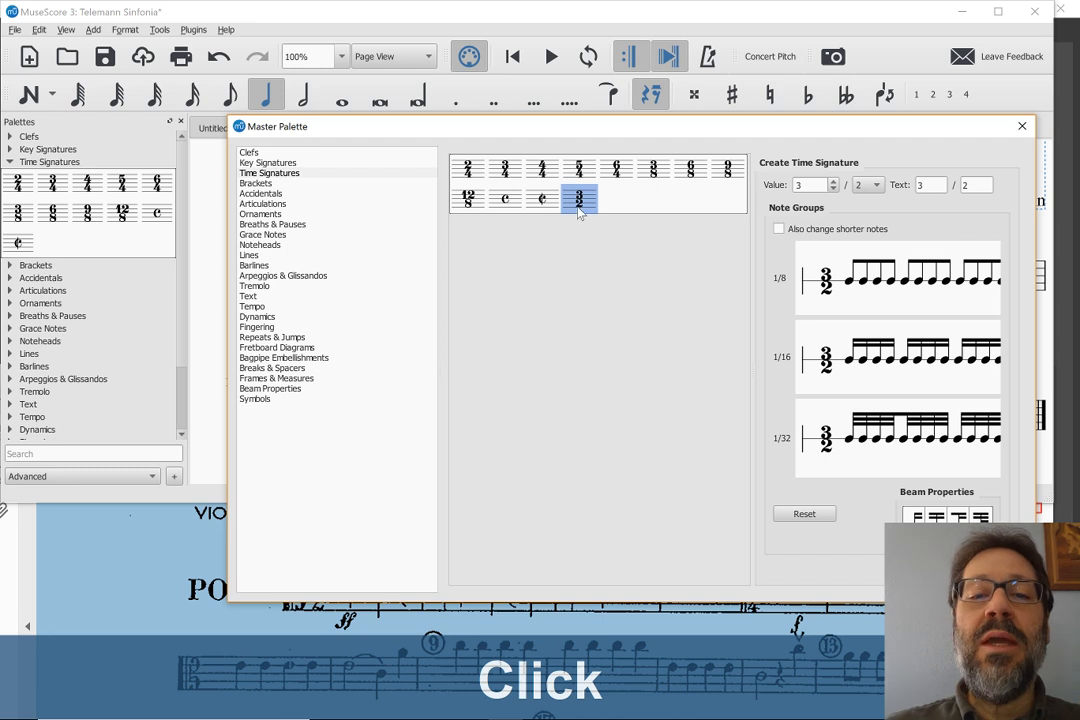
Step: Apply the 3/2 time signature to the first measure of the score and close the Master Palette
left_click_drag(549, 134, 719, 175)
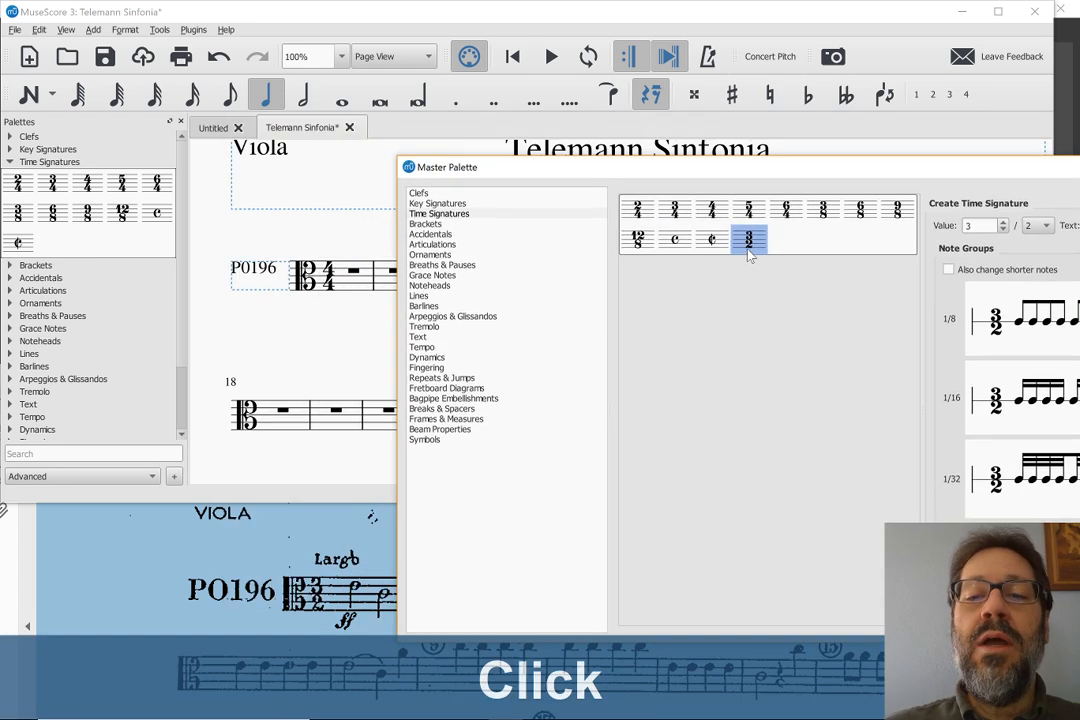
left_click_drag(748, 248, 366, 292)
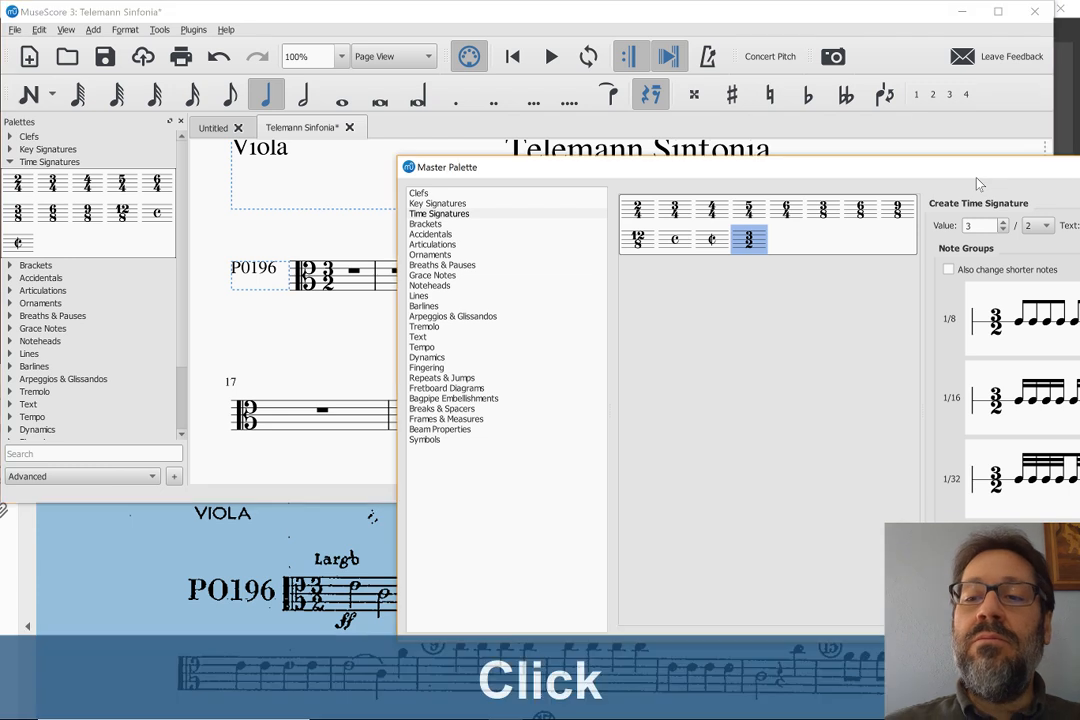
left_click_drag(980, 184, 698, 233)
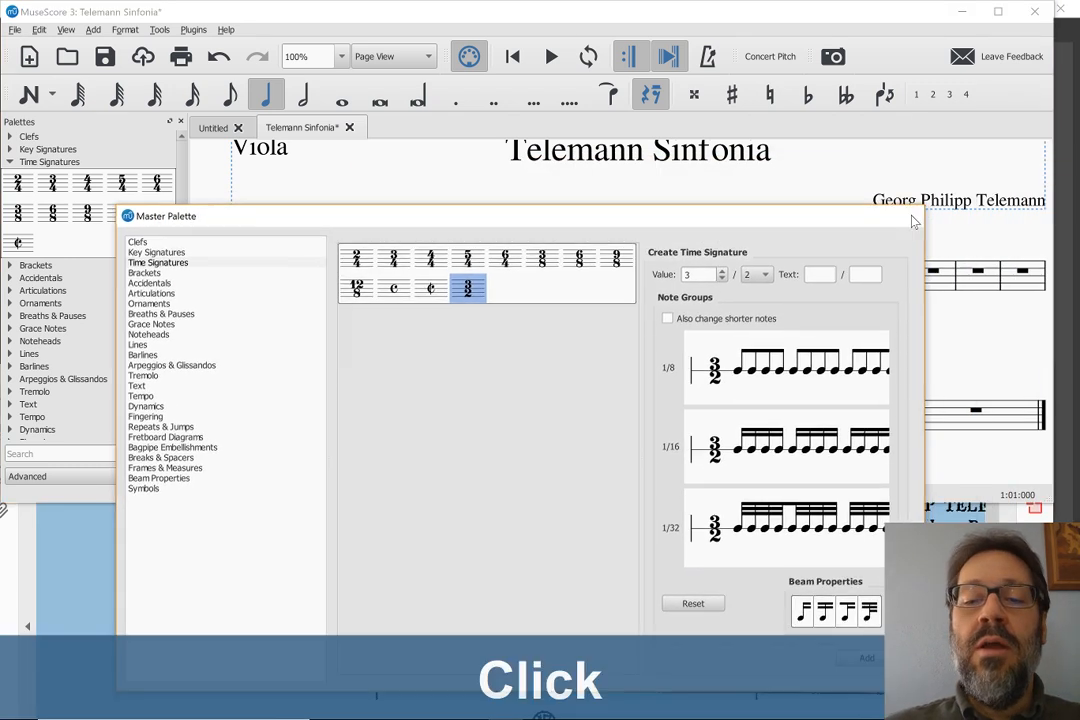
left_click(912, 218)
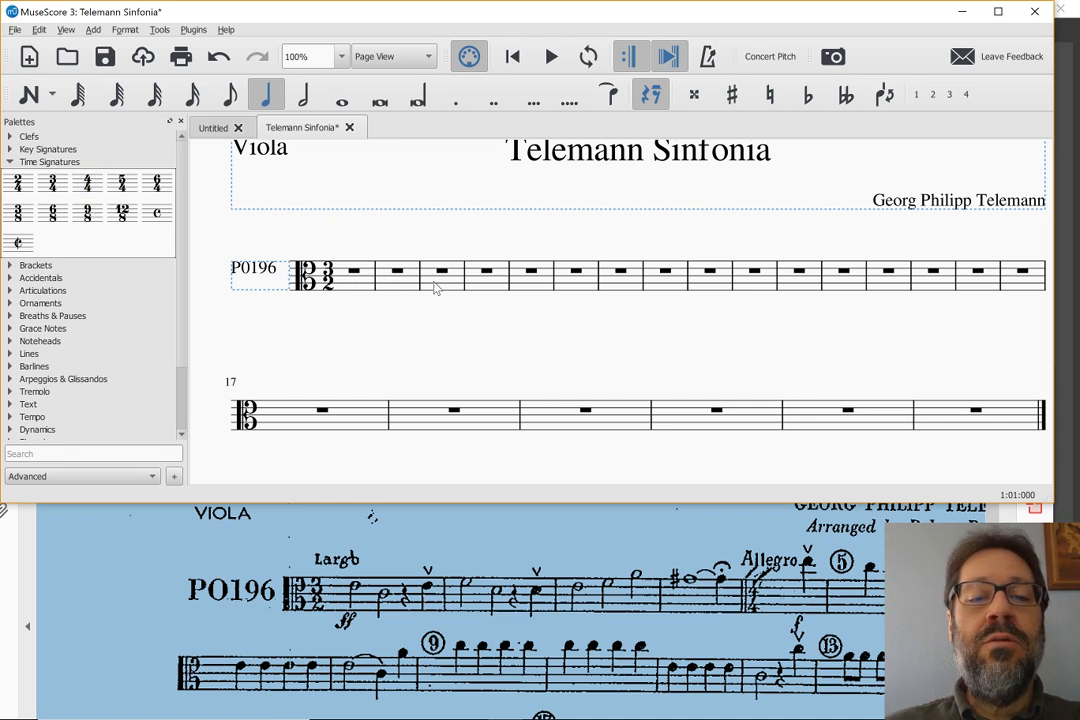
Step: Apply a 4/4 time signature at measure 5 and place a double barline at the end of measure 4
left_click(530, 289)
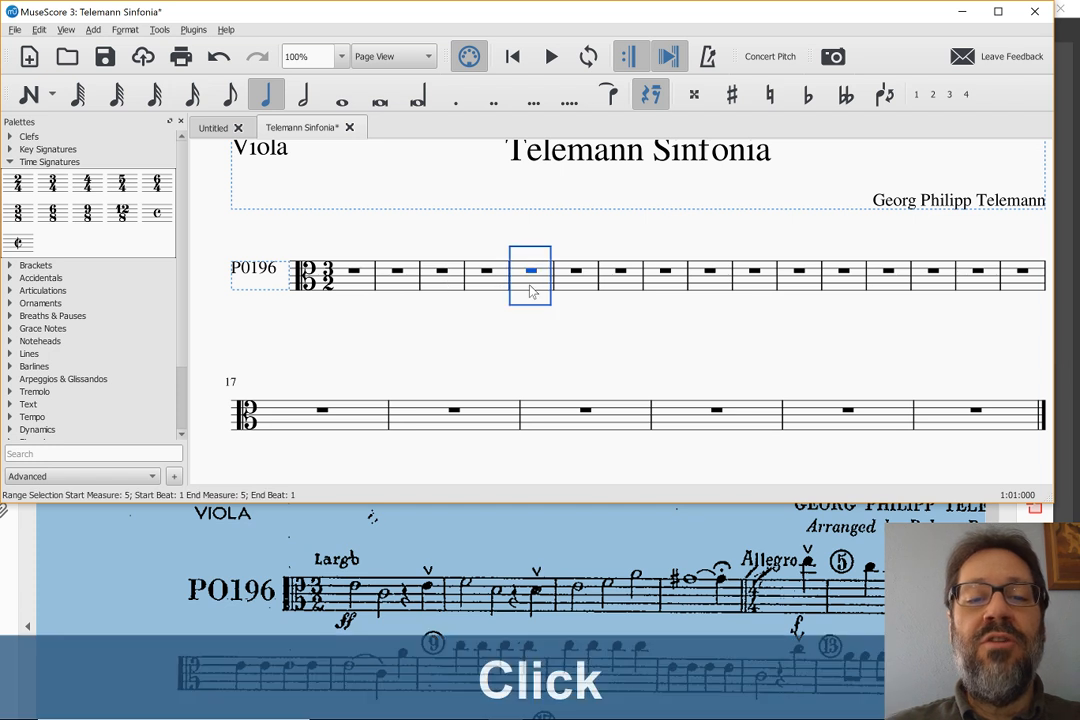
double_click(88, 183)
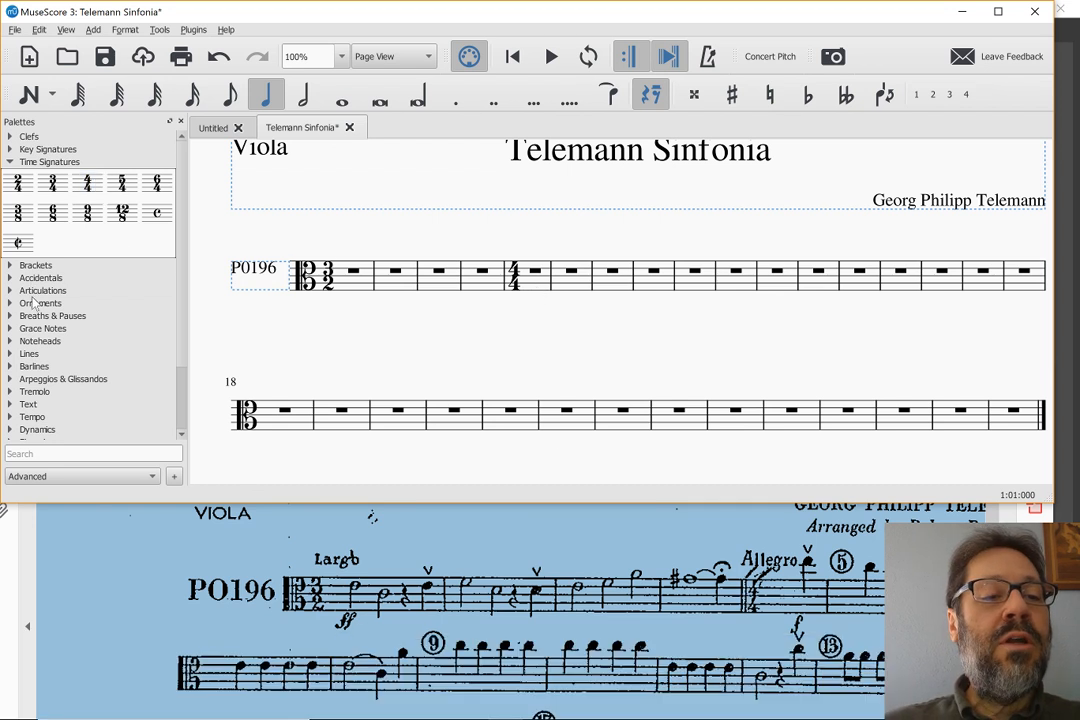
left_click(33, 367)
mouse_move(60, 297)
left_mouse_down()
mouse_move(333, 279)
mouse_move(486, 283)
left_mouse_up()
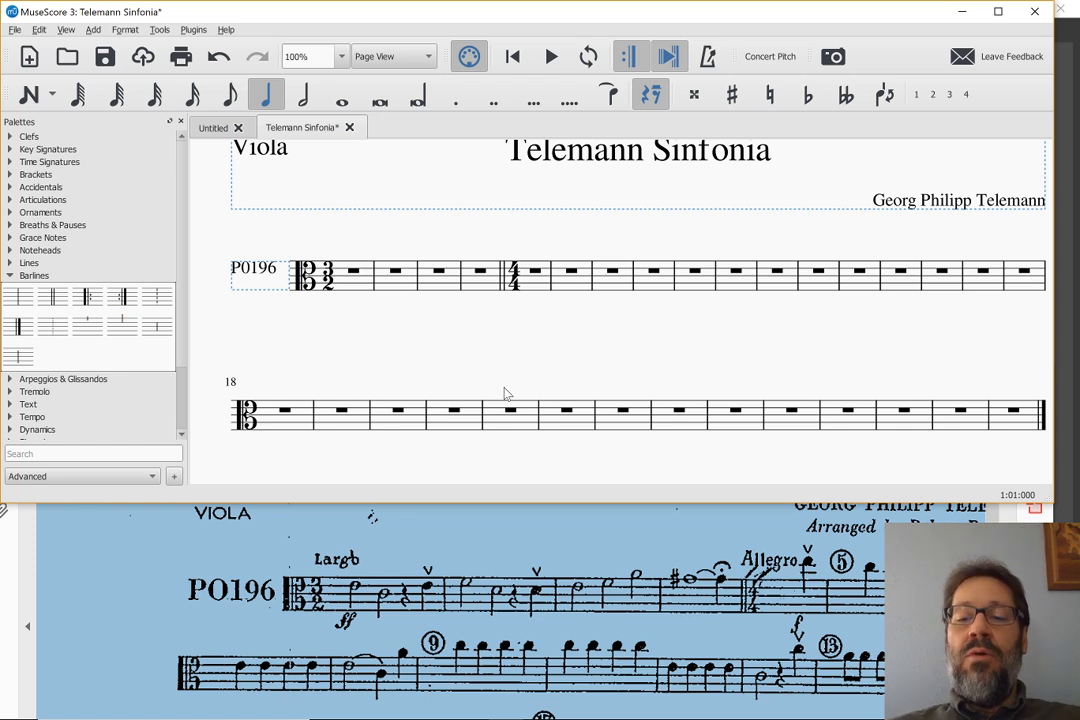
Step: Add a half note = 60 tempo marking above measure 1
scroll(505, 393, "down", 1)
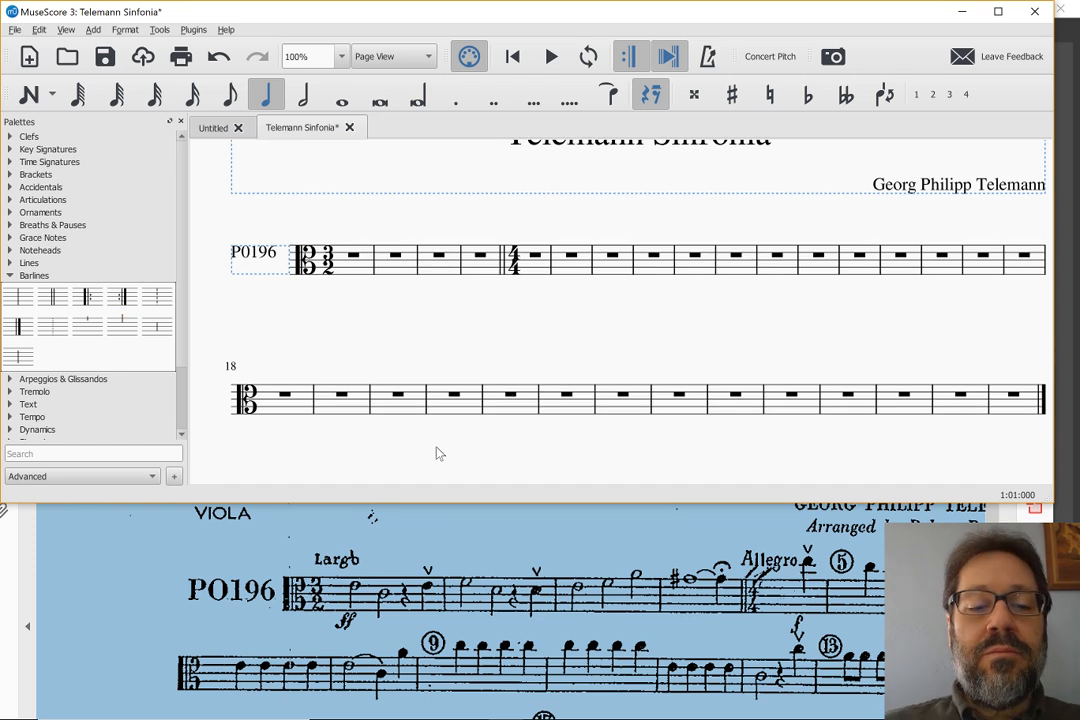
scroll(455, 390, "up", 2)
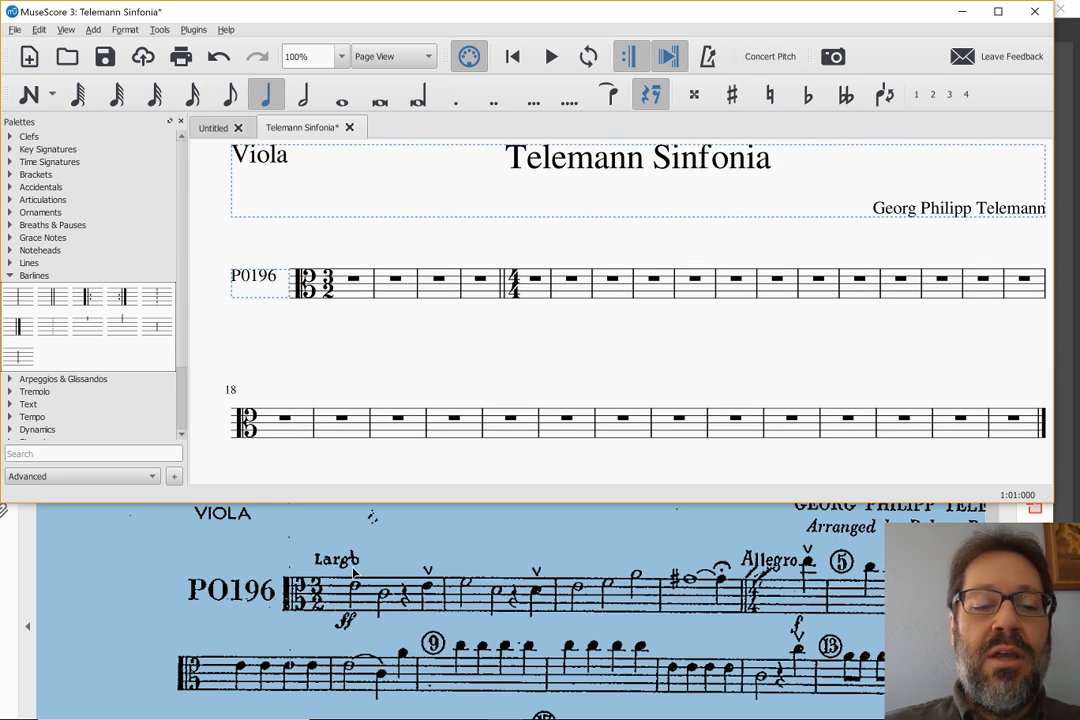
left_click(354, 281)
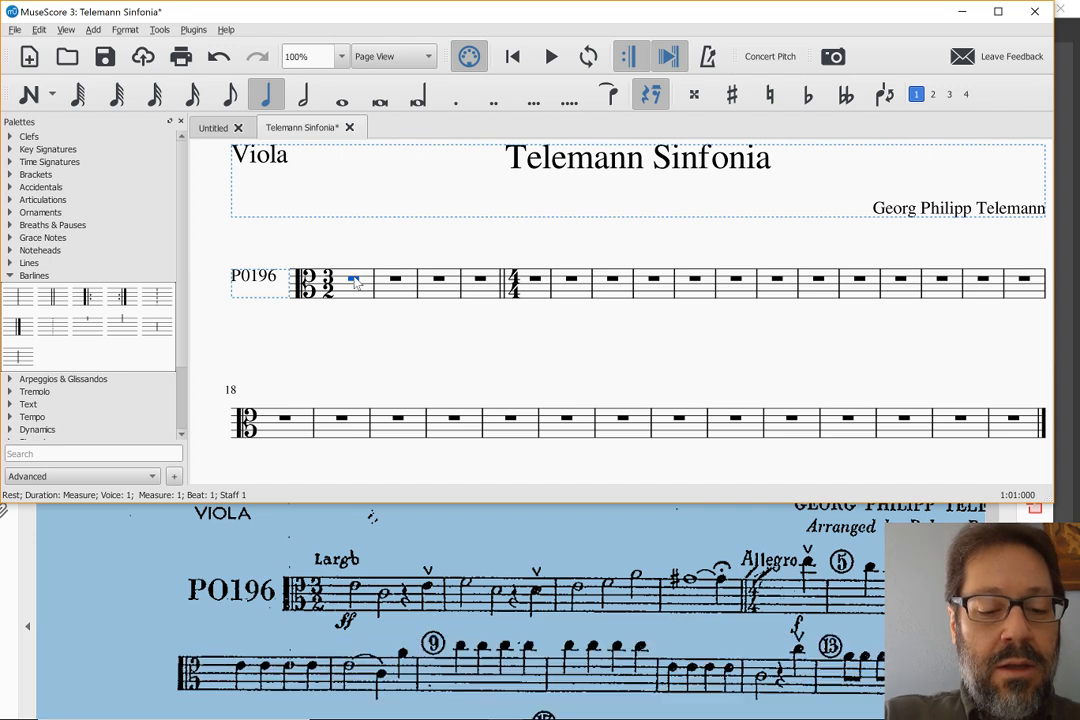
key("ctrl+alt+t")
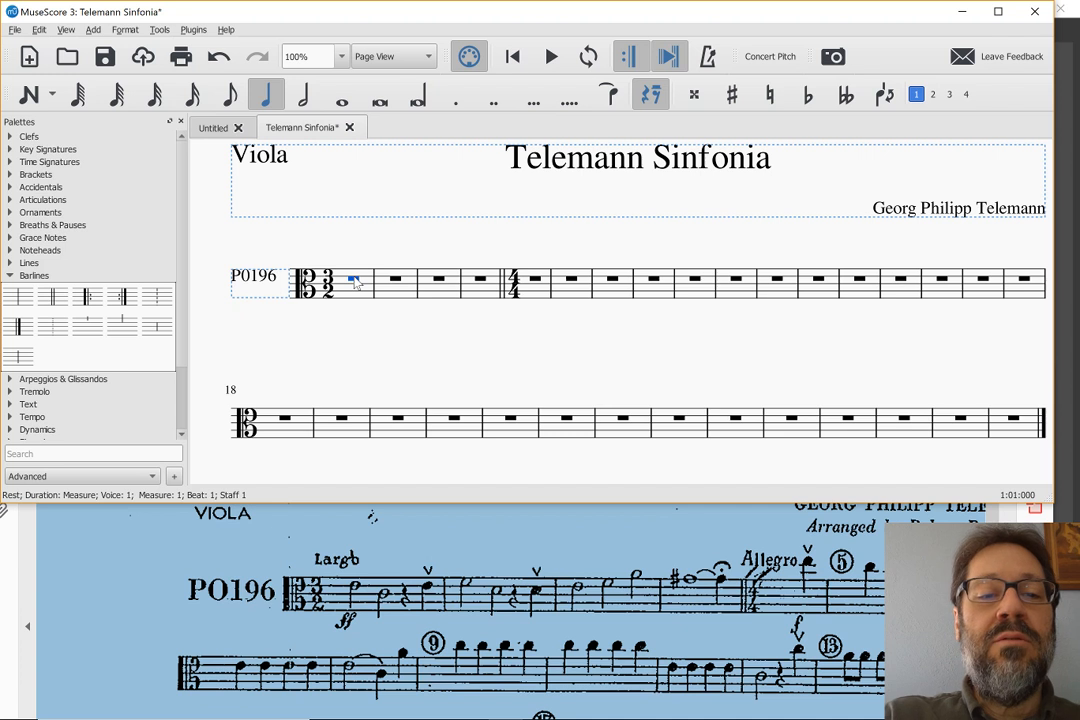
key("shift+alt+t")
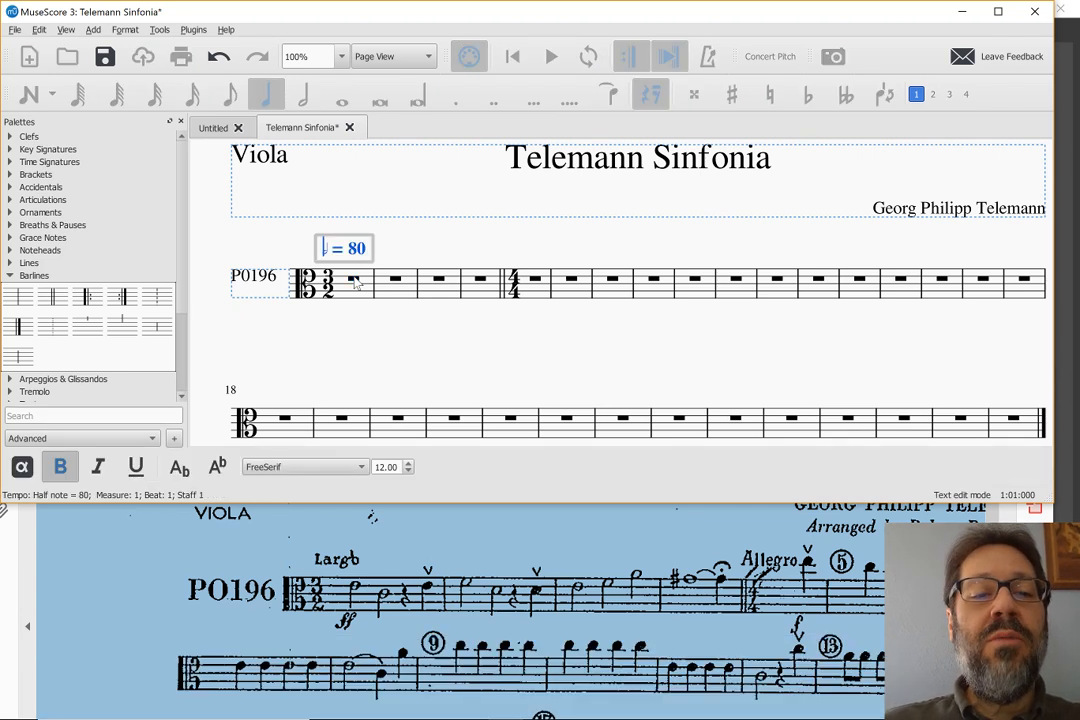
key("Right")
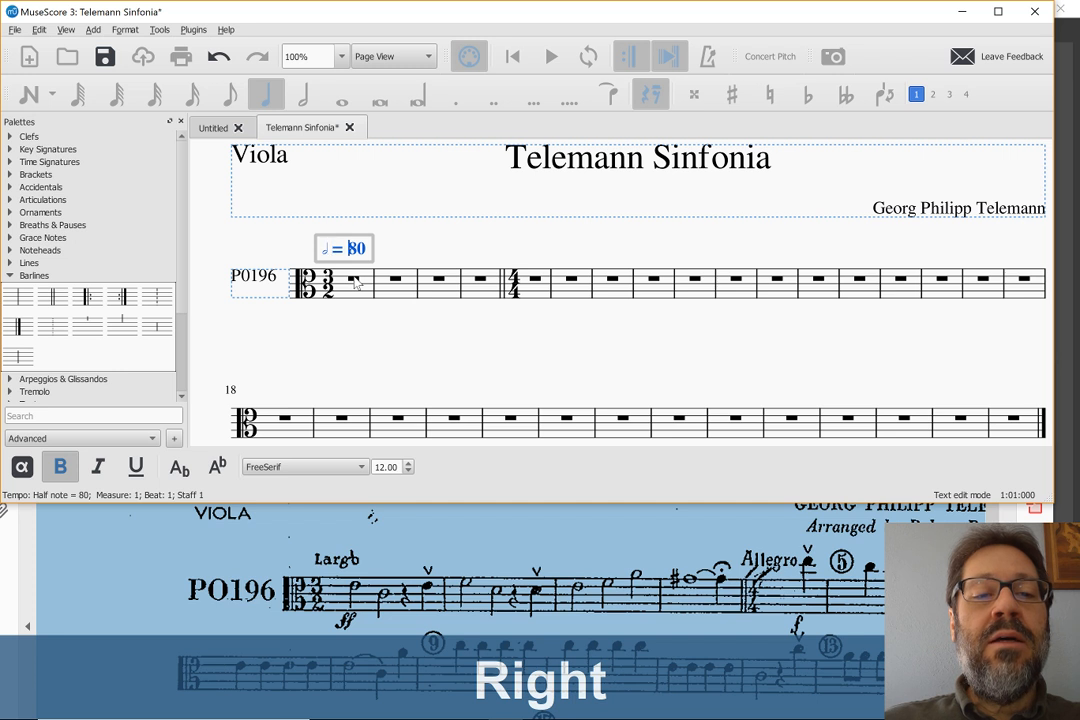
key("BackSpace")
type("6")
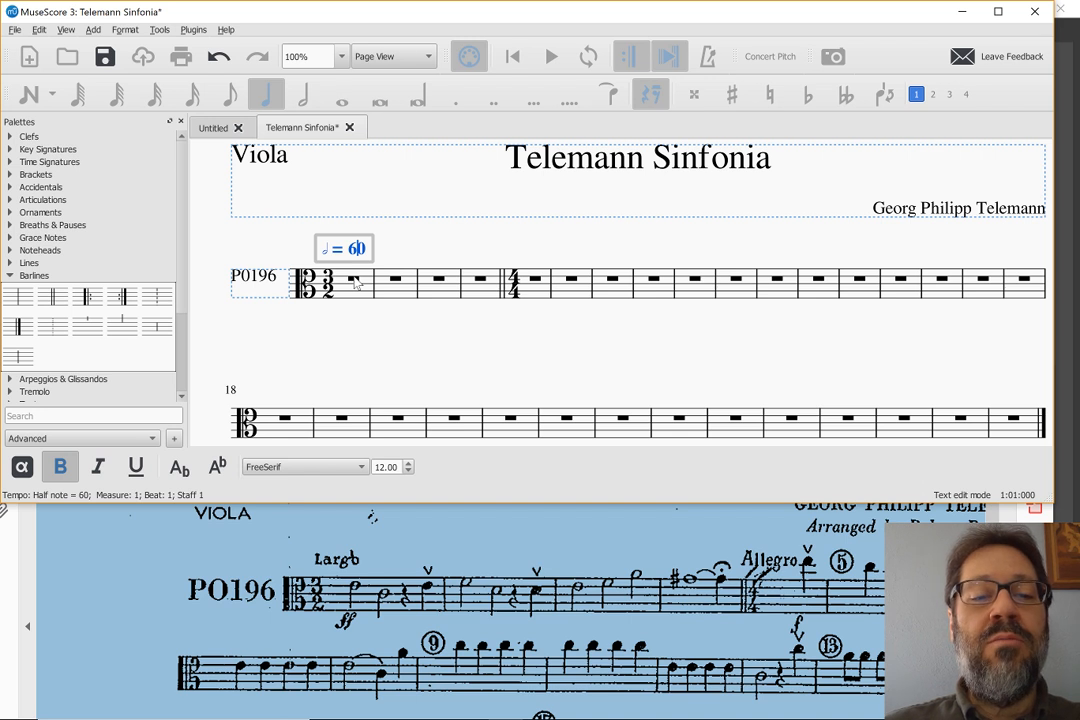
key("Escape")
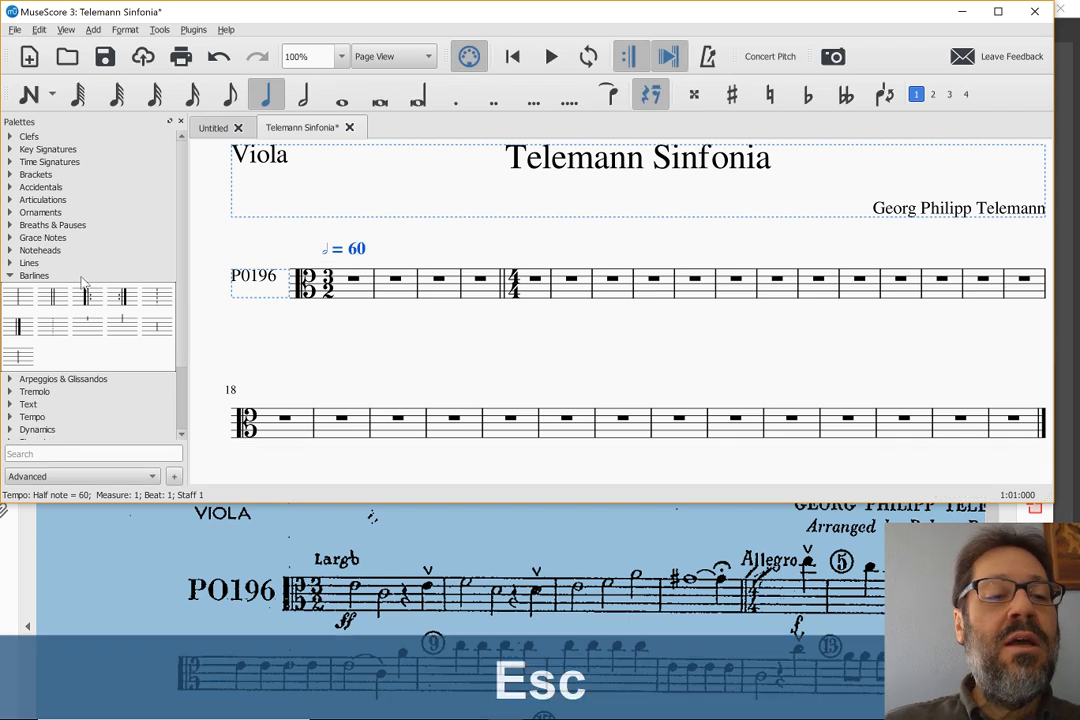
Step: Delete the metronome marking above measure 1 and apply the Largo tempo marking there instead
scroll(55, 235, "down", 3)
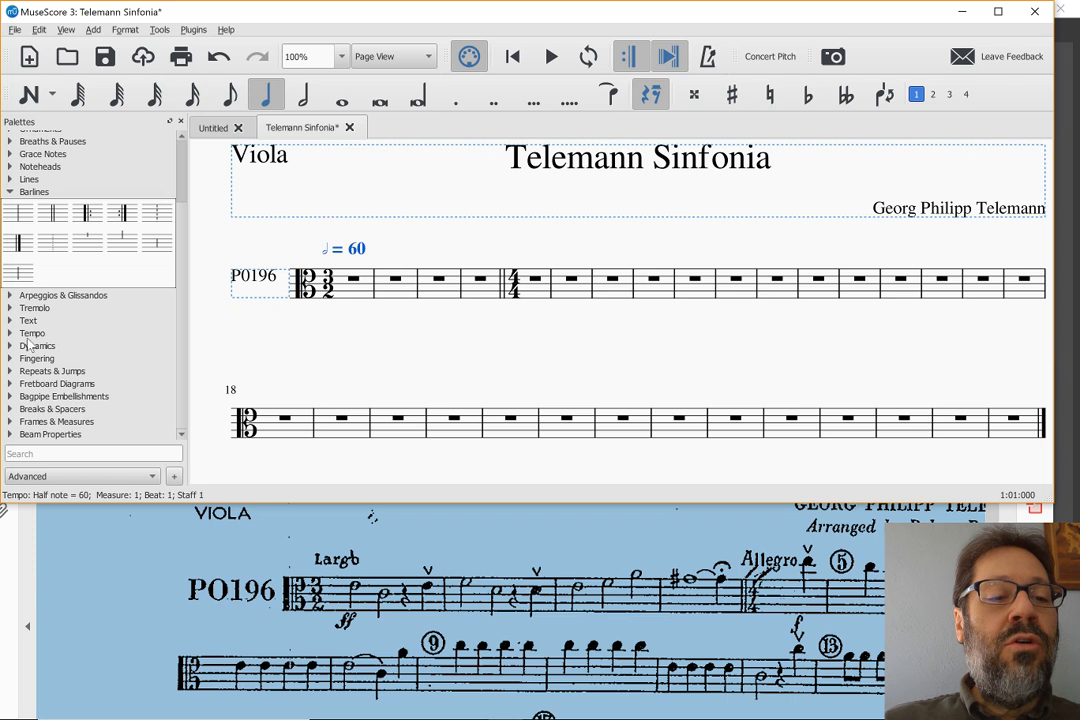
left_click(28, 334)
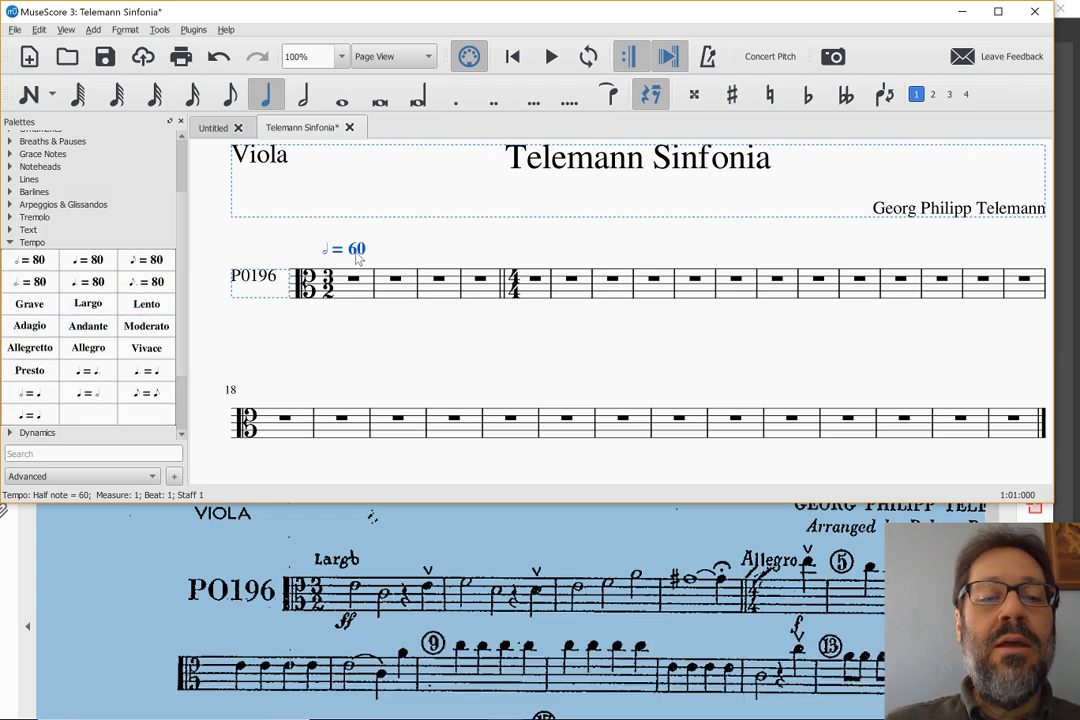
key("Delete")
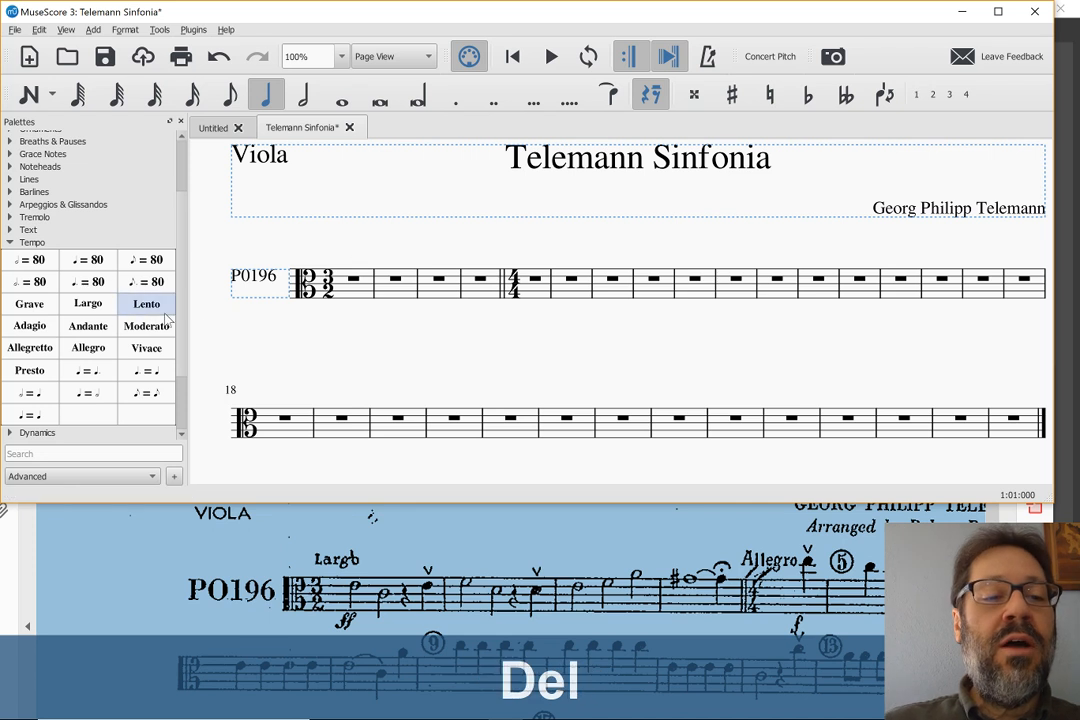
left_click(357, 284)
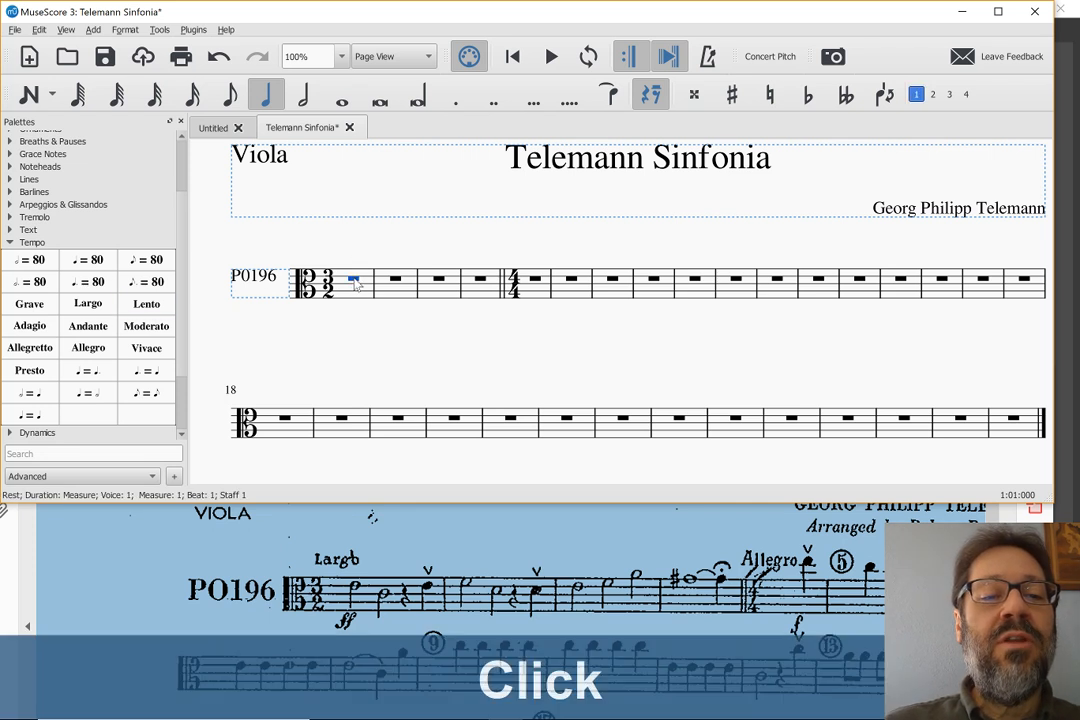
double_click(89, 306)
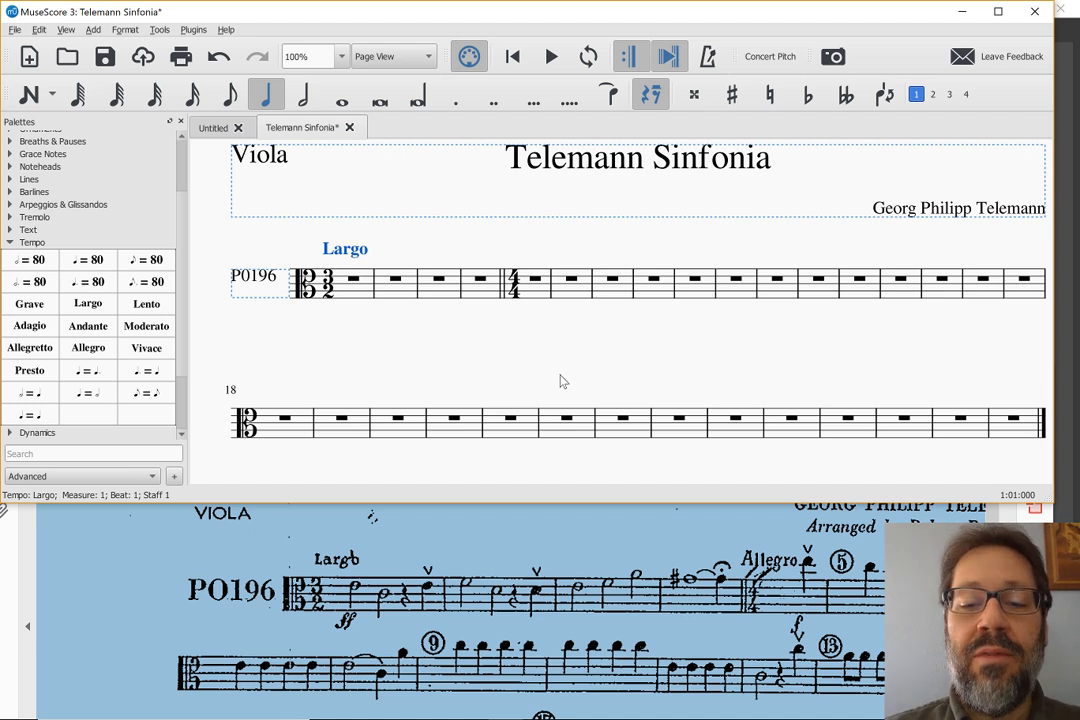
Step: Apply the Allegro tempo marking at measure 5, where the 4/4 section starts
left_click(537, 282)
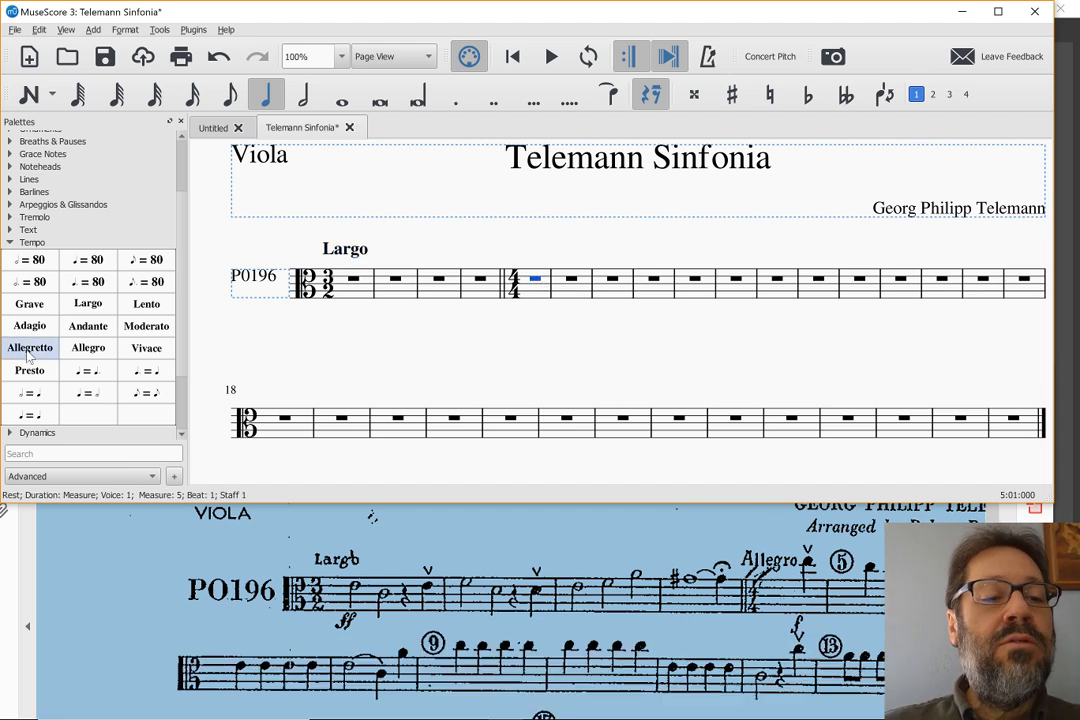
left_click(94, 352)
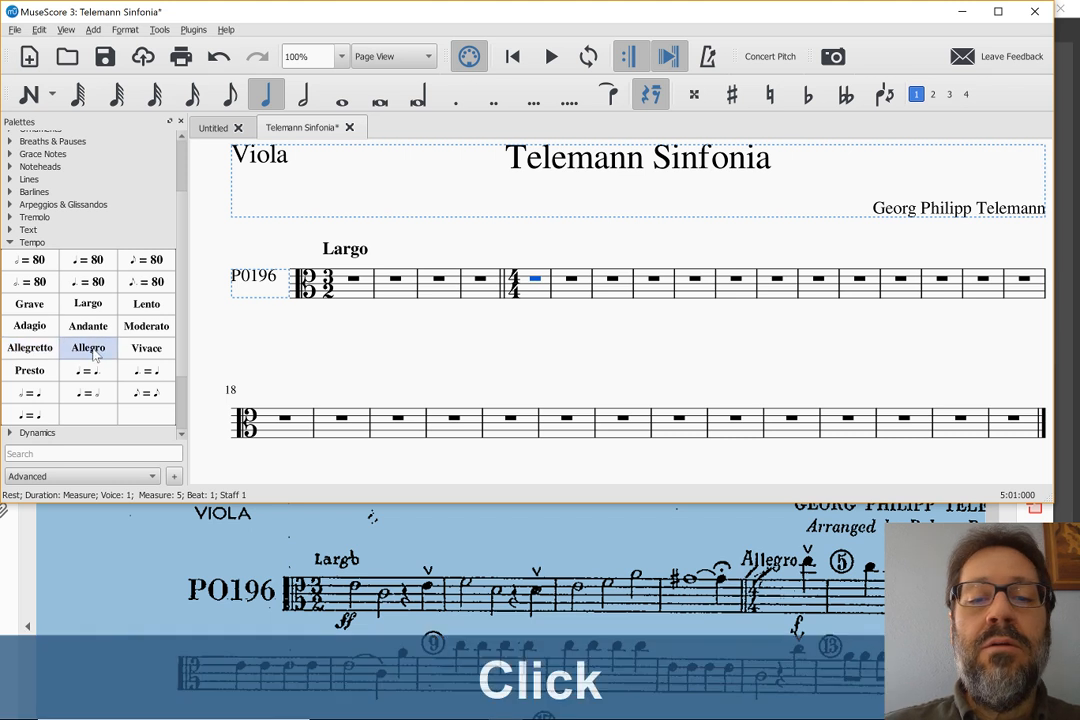
double_click(94, 352)
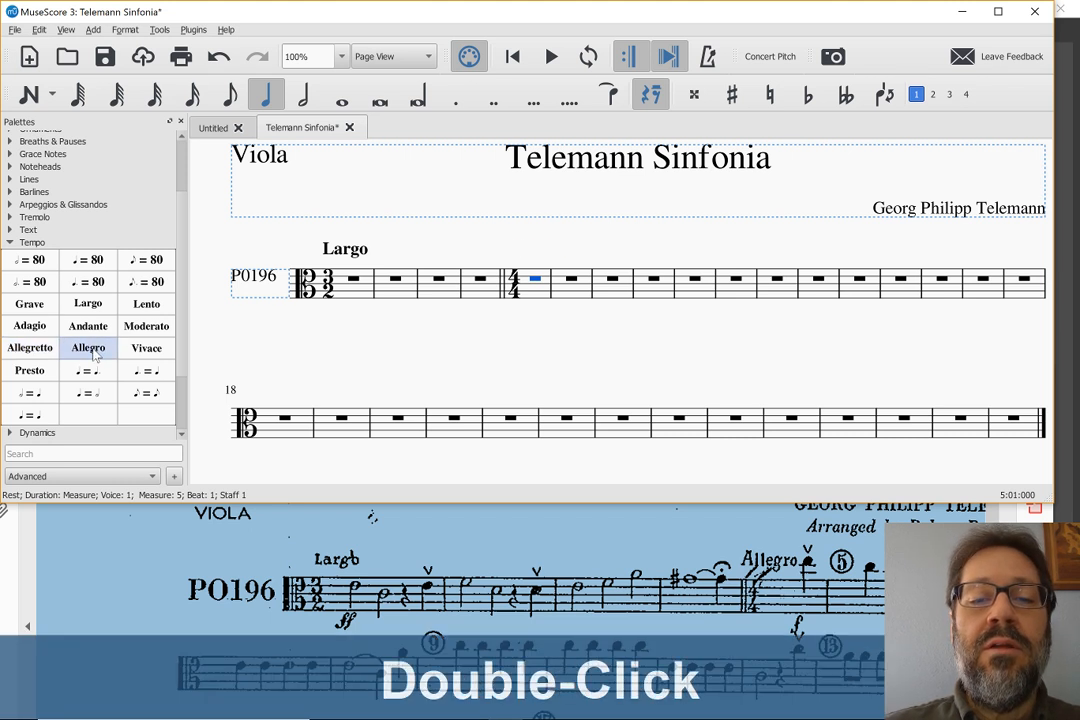
Step: Examine the staves and circled measure numbers throughout the viola part PDF, returning to its opening line
scroll(786, 549, "down", 1)
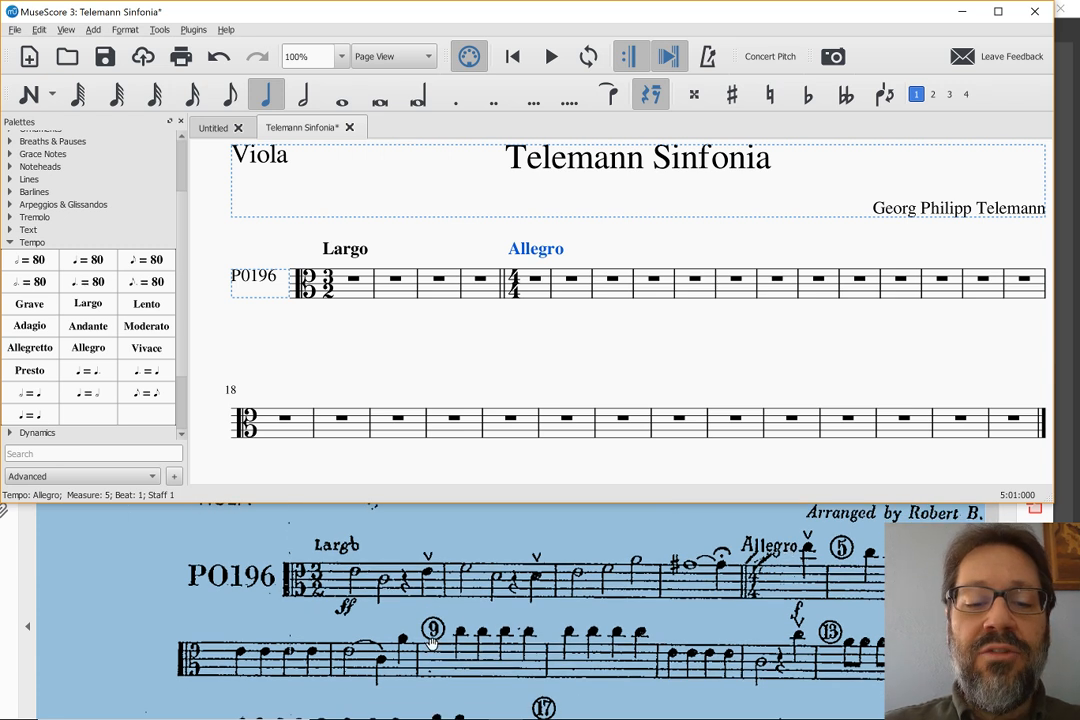
scroll(432, 643, "down", 3)
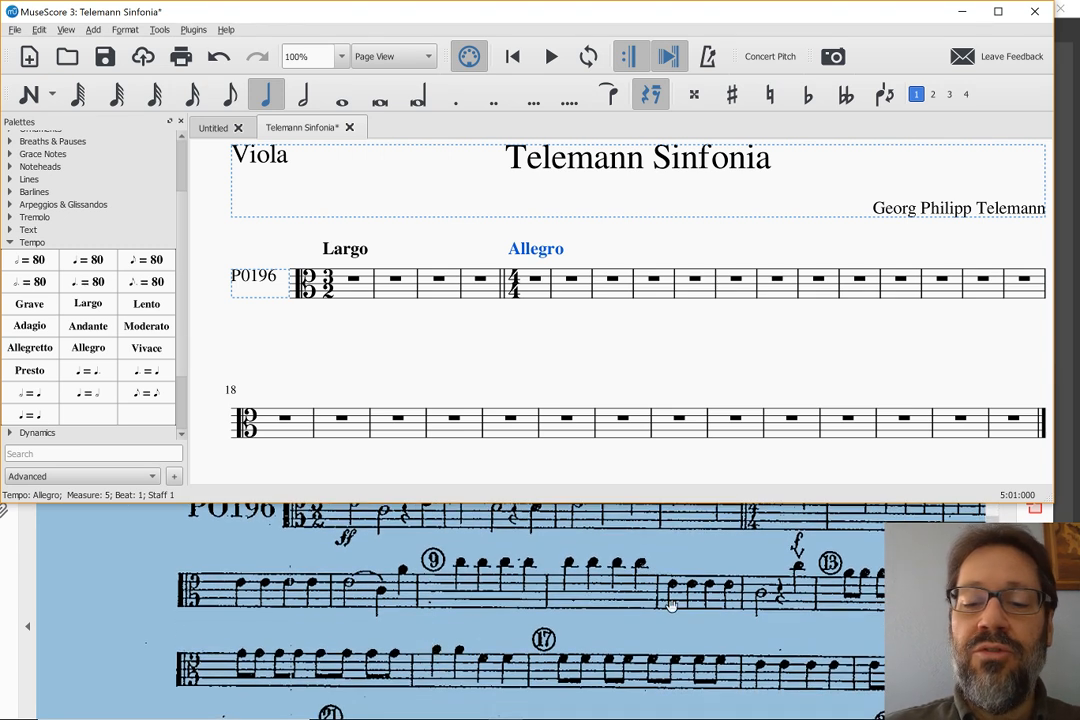
scroll(806, 576, "up", 5)
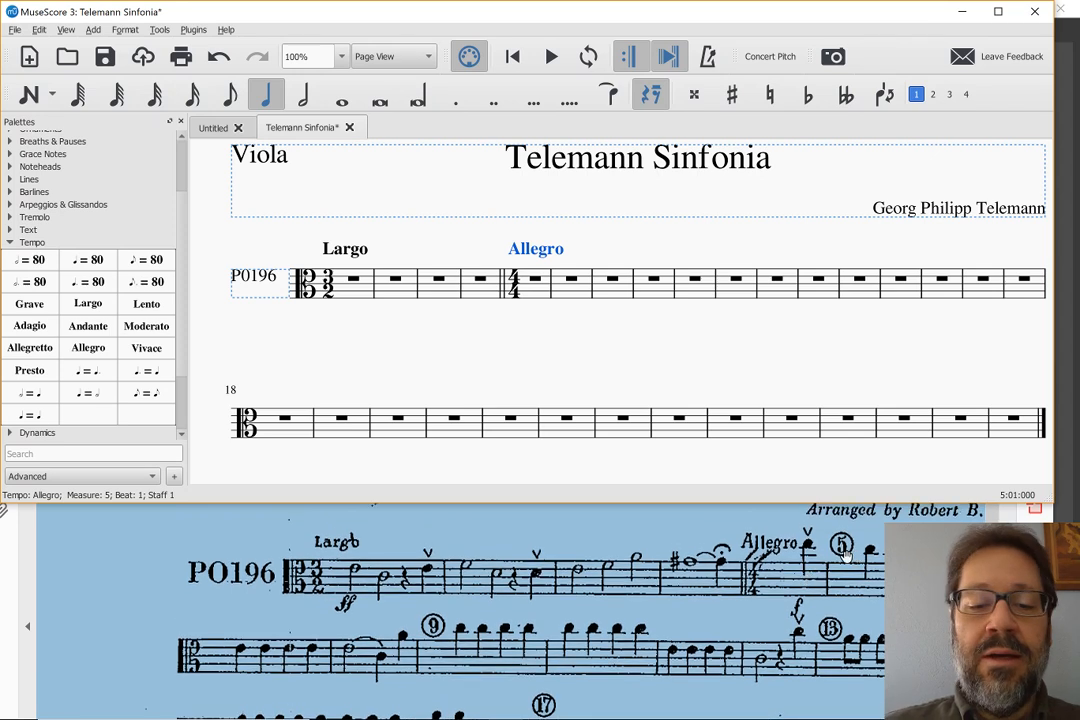
scroll(829, 612, "down", 8)
scroll(829, 612, "down", 10)
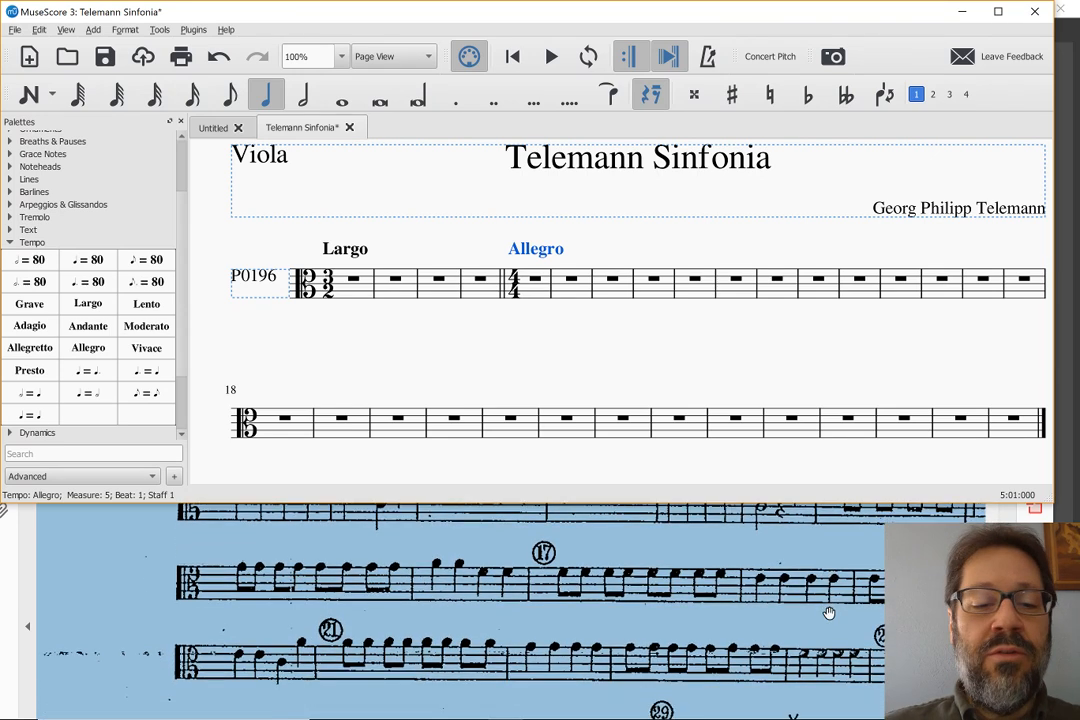
scroll(829, 612, "up", 20)
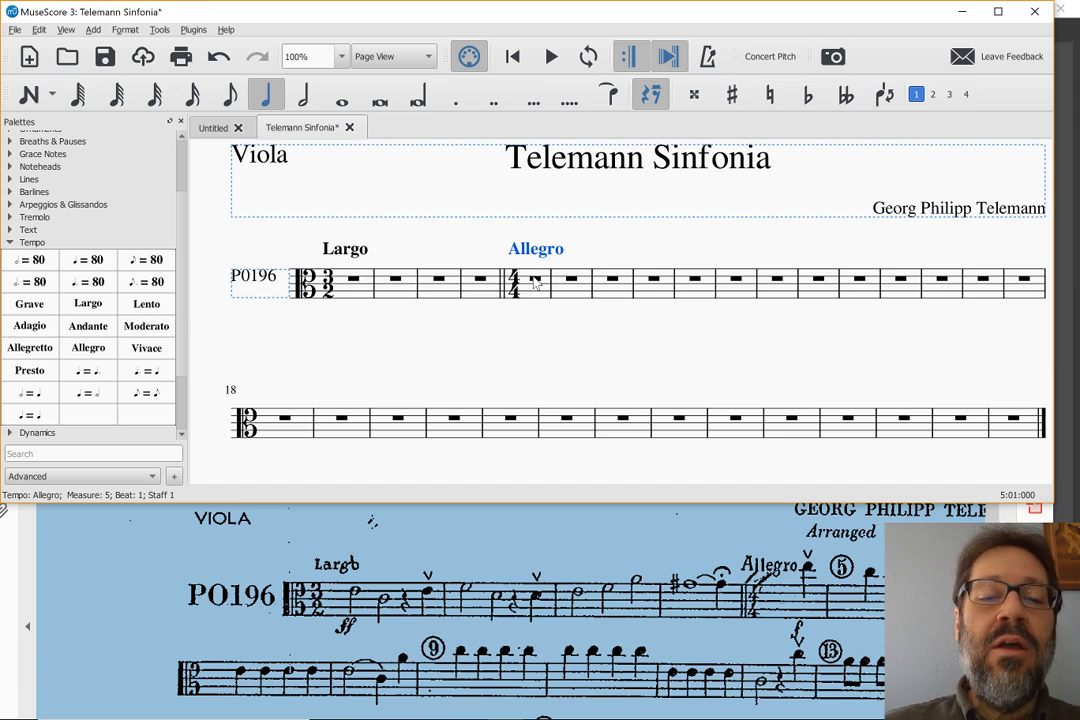
scroll(532, 540, "down", 3)
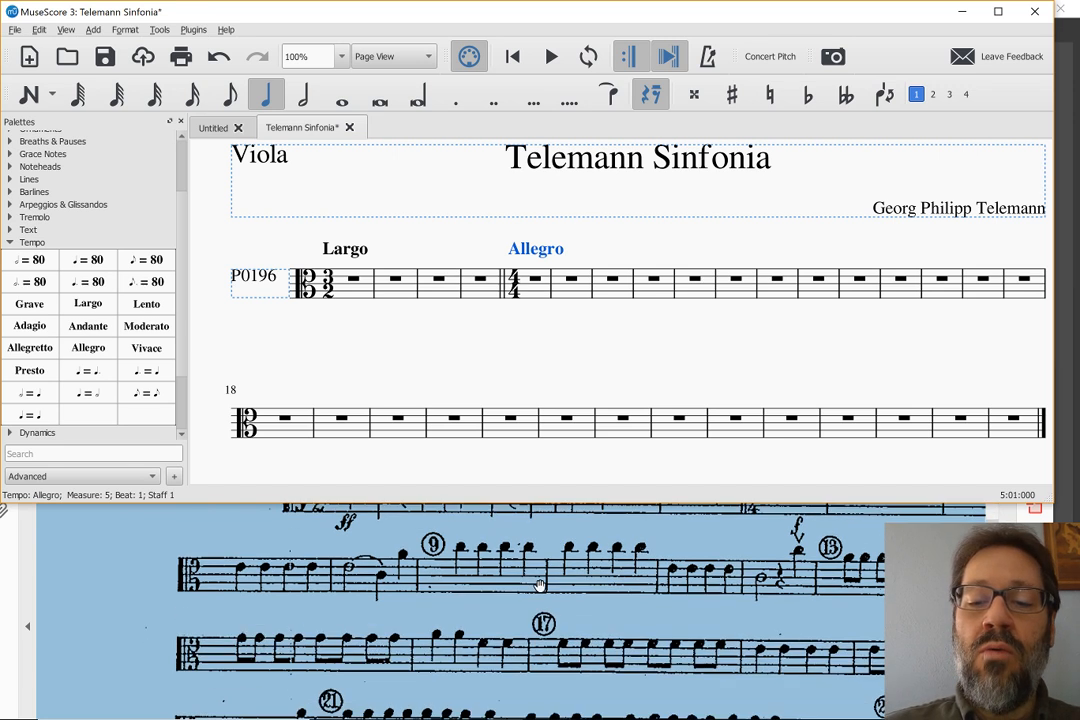
scroll(538, 583, "down", 5)
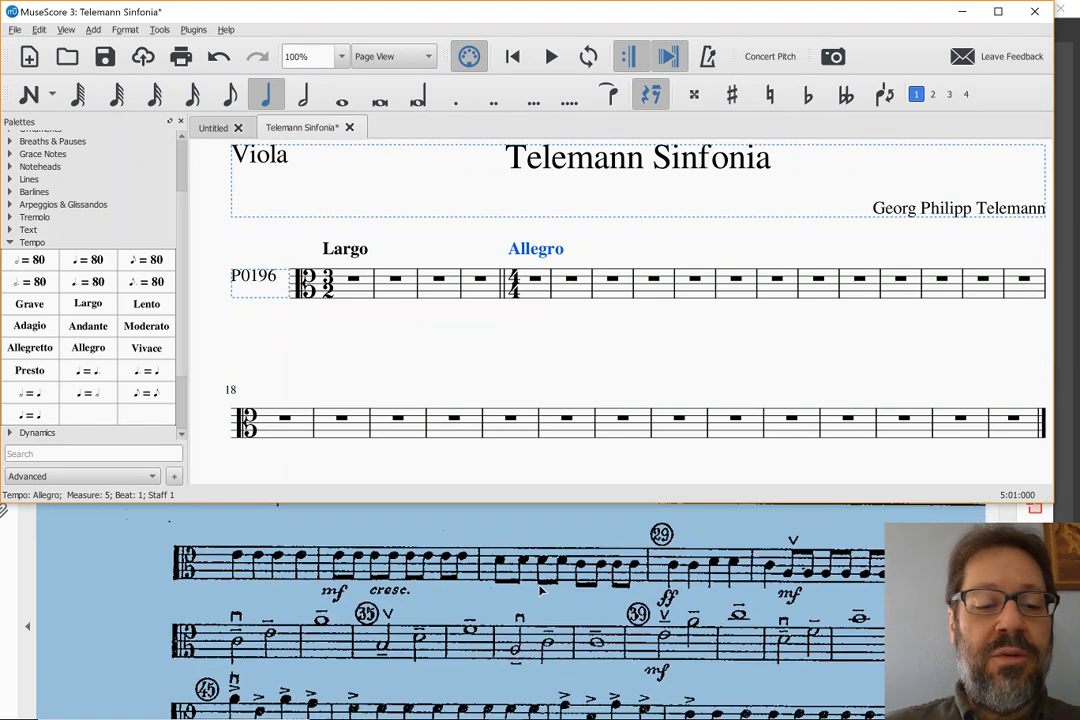
scroll(540, 590, "down", 2)
scroll(539, 587, "up", 5)
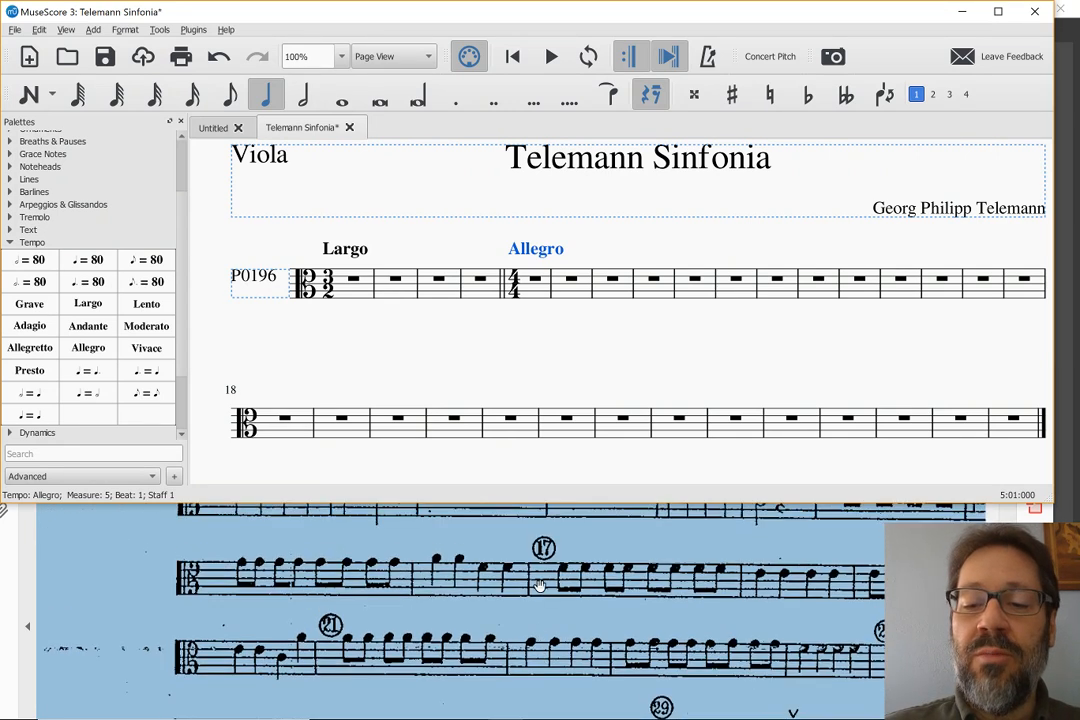
scroll(539, 587, "up", 3)
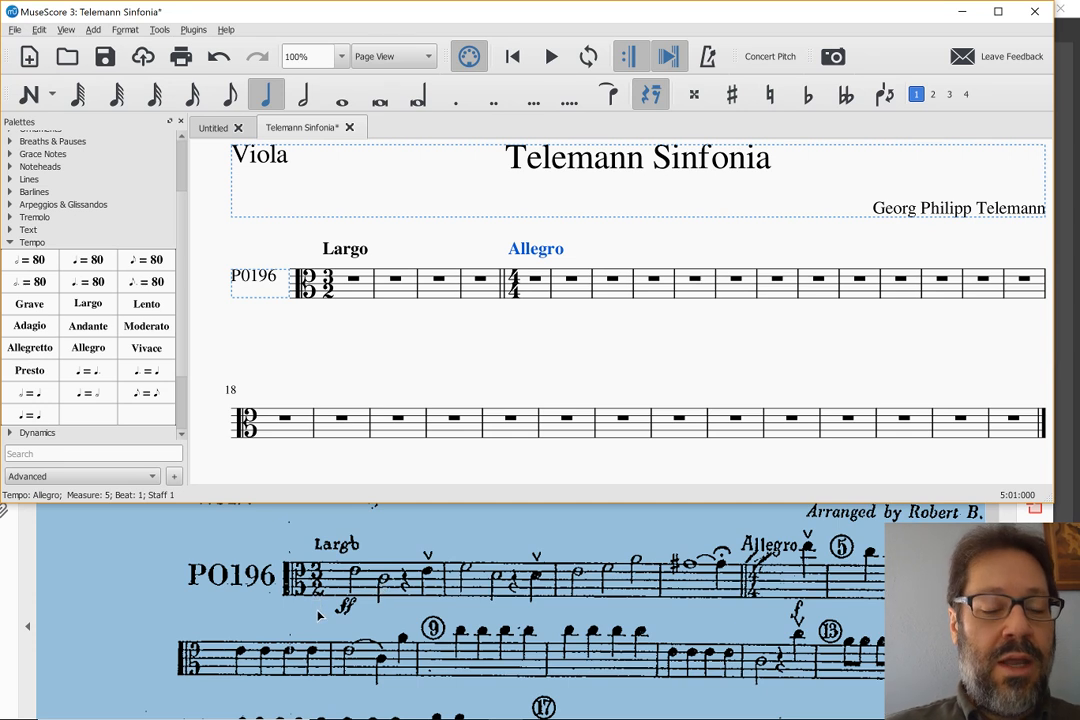
Step: Switch to Adobe Acrobat Reader, reposition the page so the opening staves show below the score window, and return to MuseScore
left_click(319, 616)
scroll(317, 611, "down", 1)
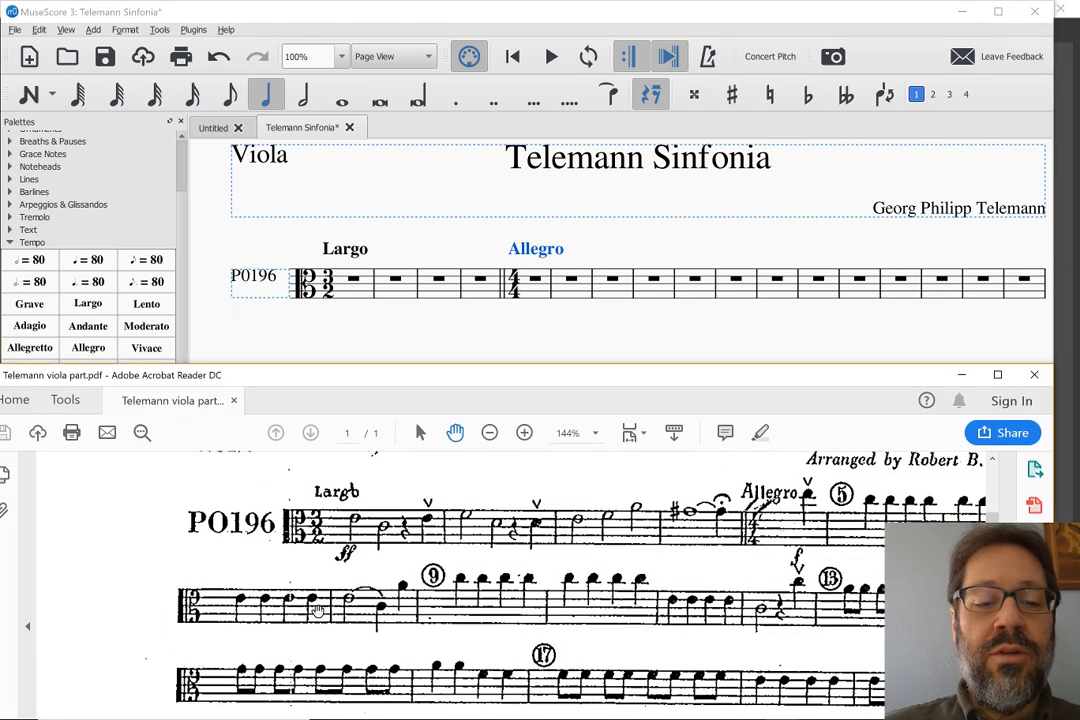
left_click_drag(250, 572, 157, 554)
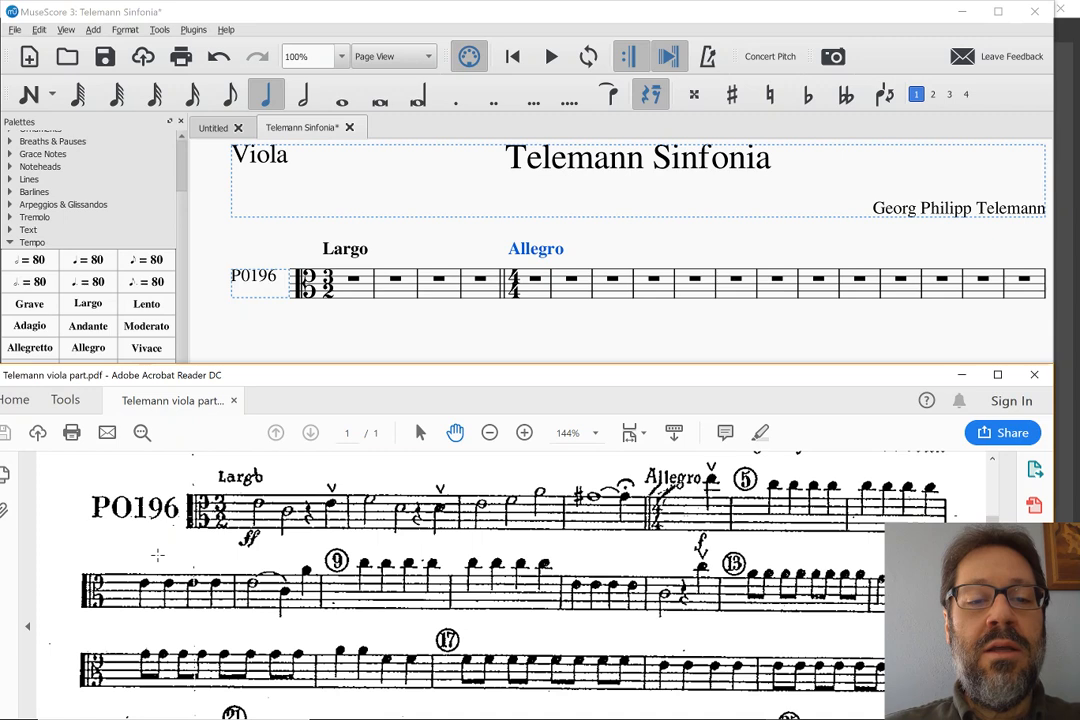
key("alt+Tab")
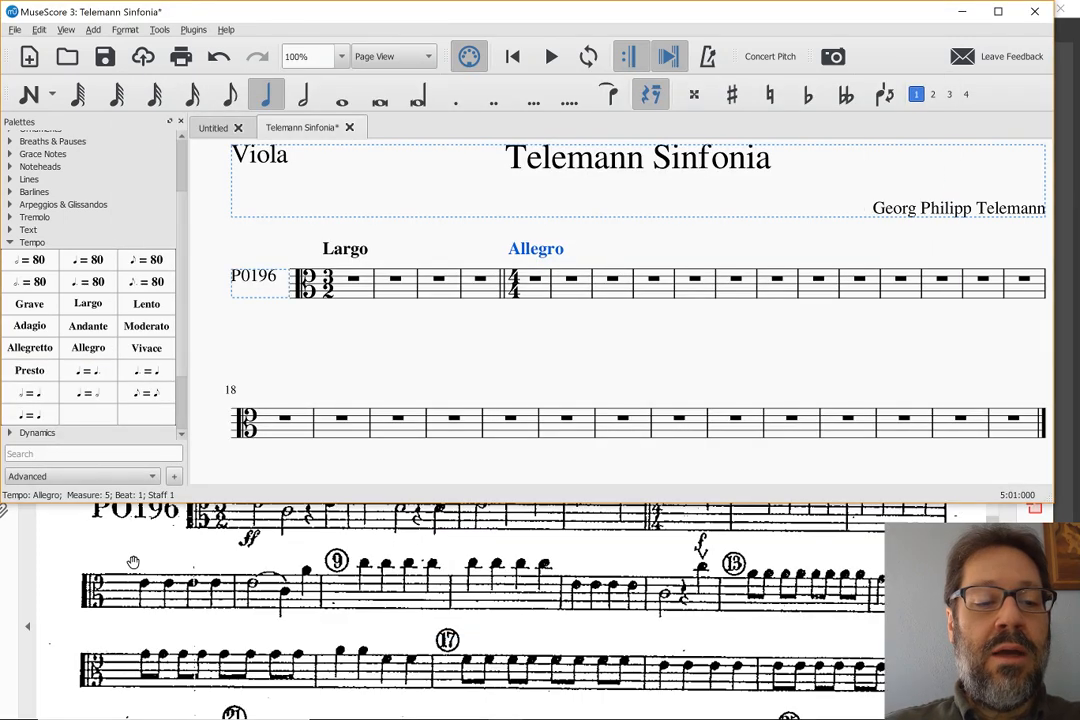
left_click_drag(133, 562, 125, 600)
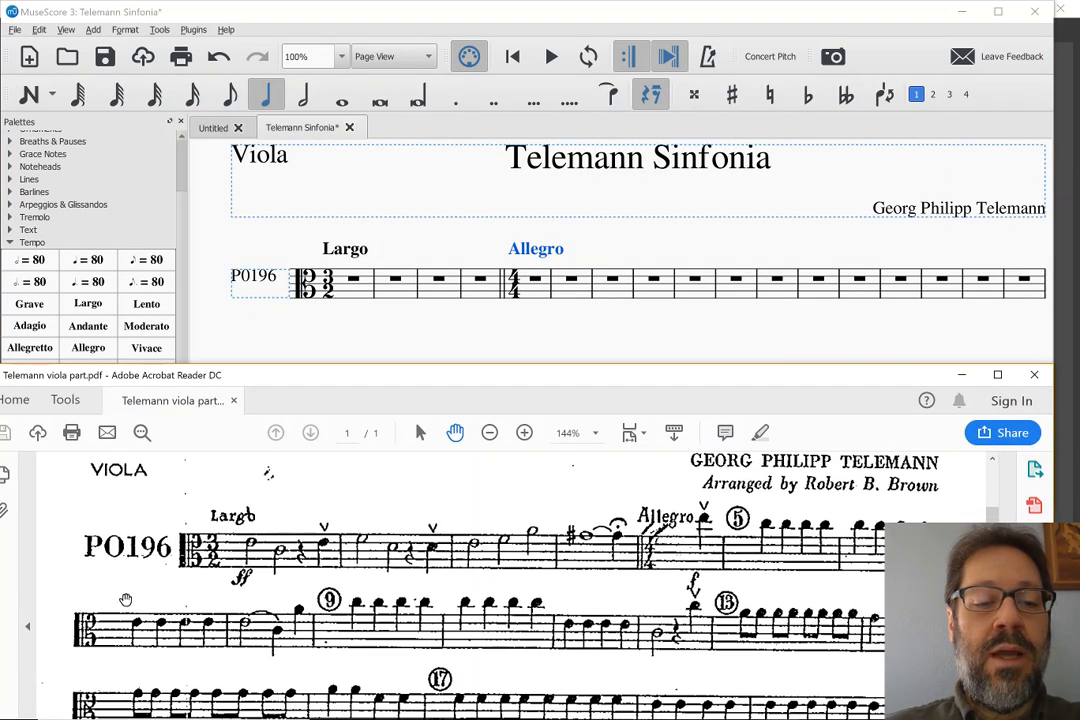
key("alt+Tab")
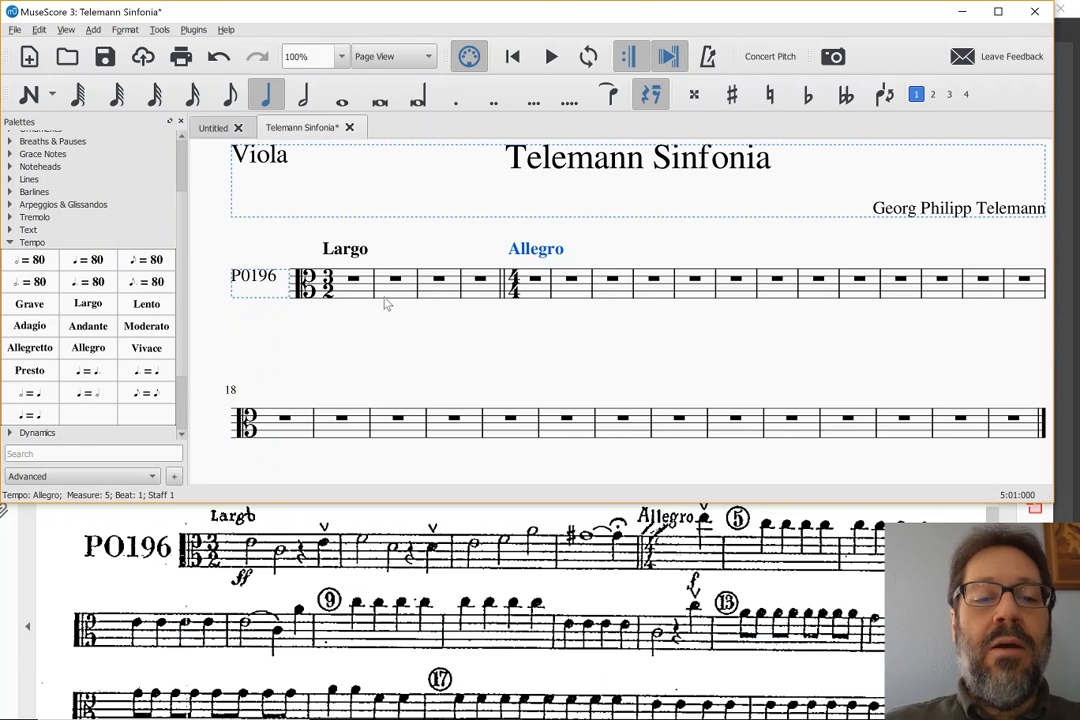
Step: Enter measure 1 as half notes E4 and C4, a quarter rest and a quarter note E4
left_click(355, 283)
left_click(355, 283)
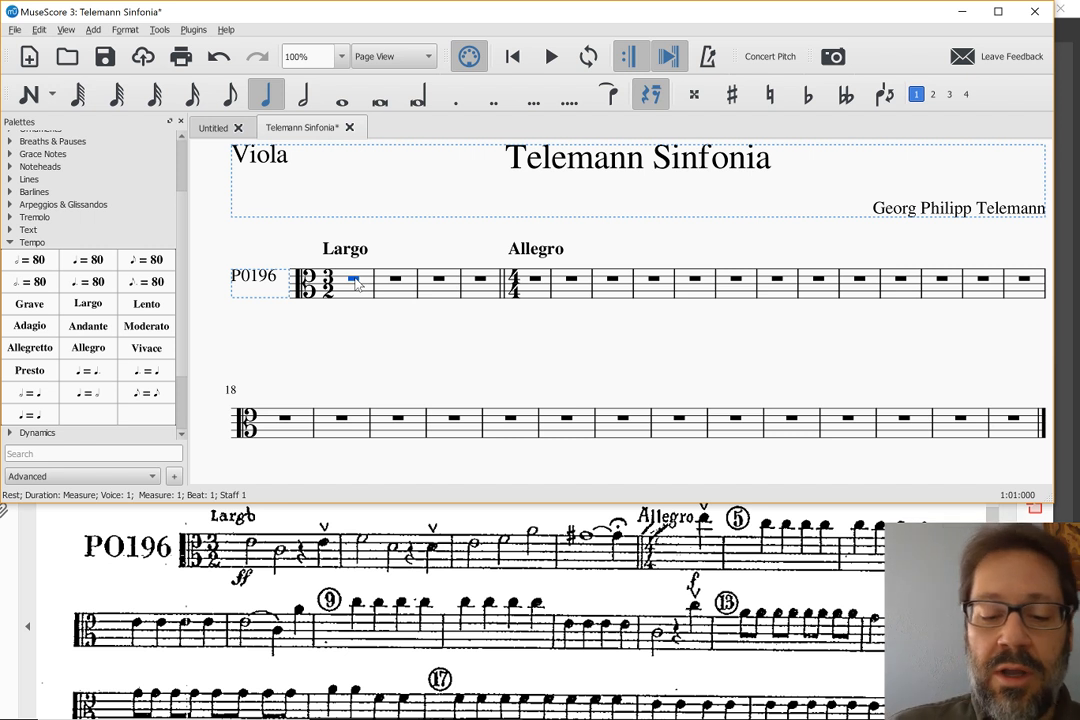
key("n")
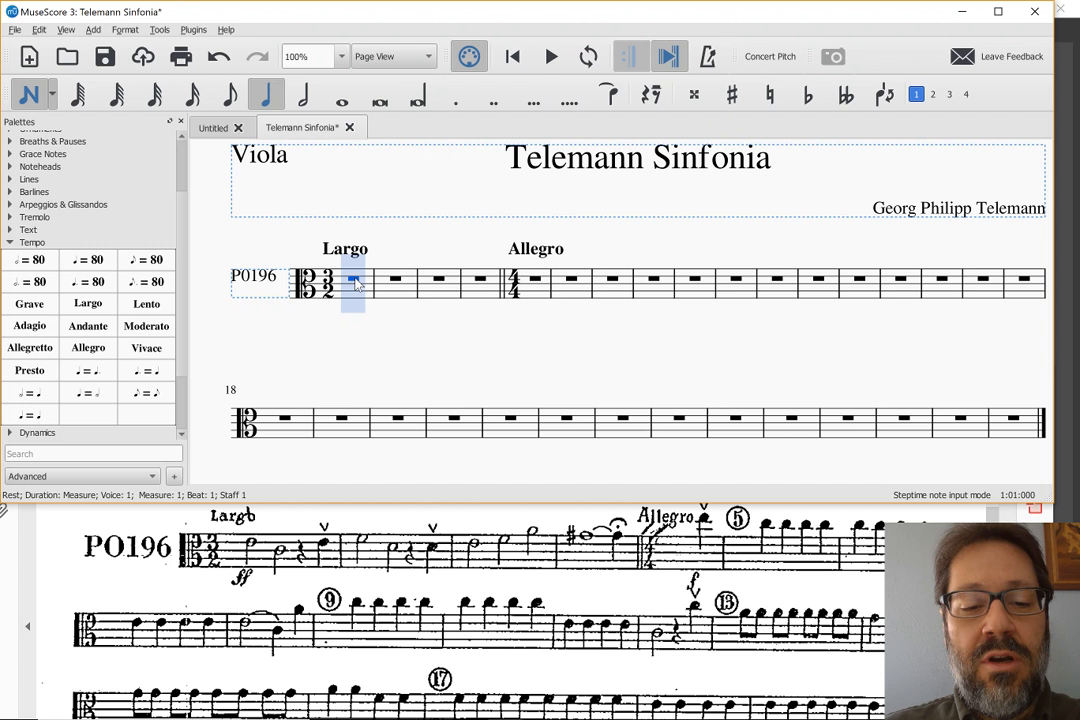
key("6")
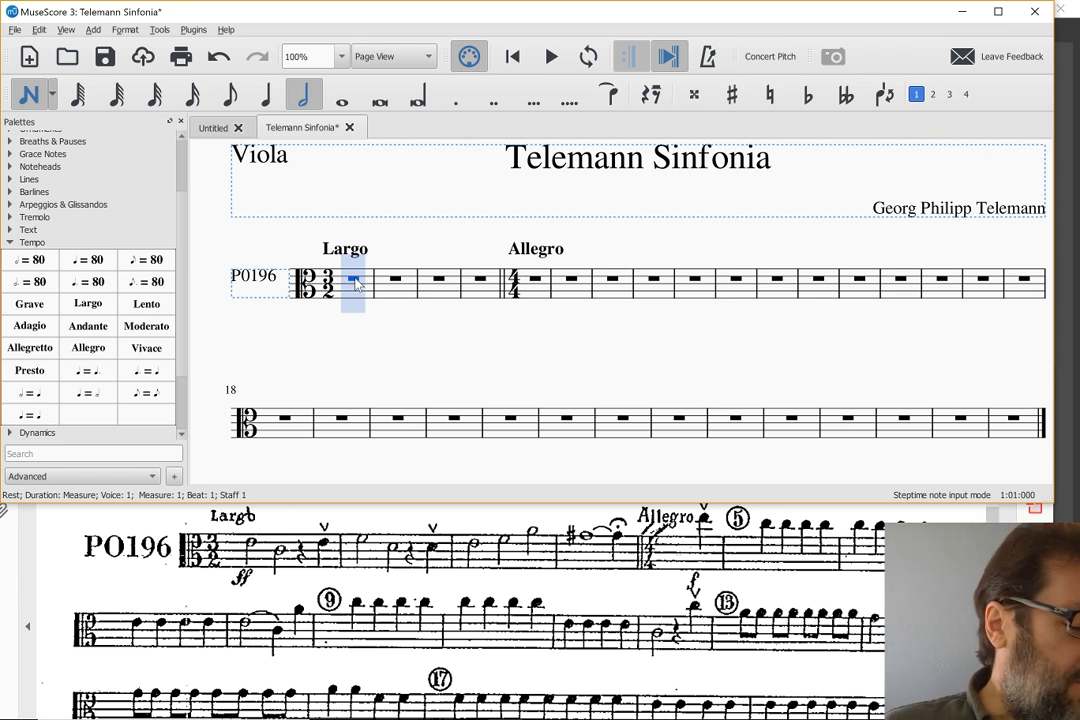
scroll(357, 284, "up", 6)
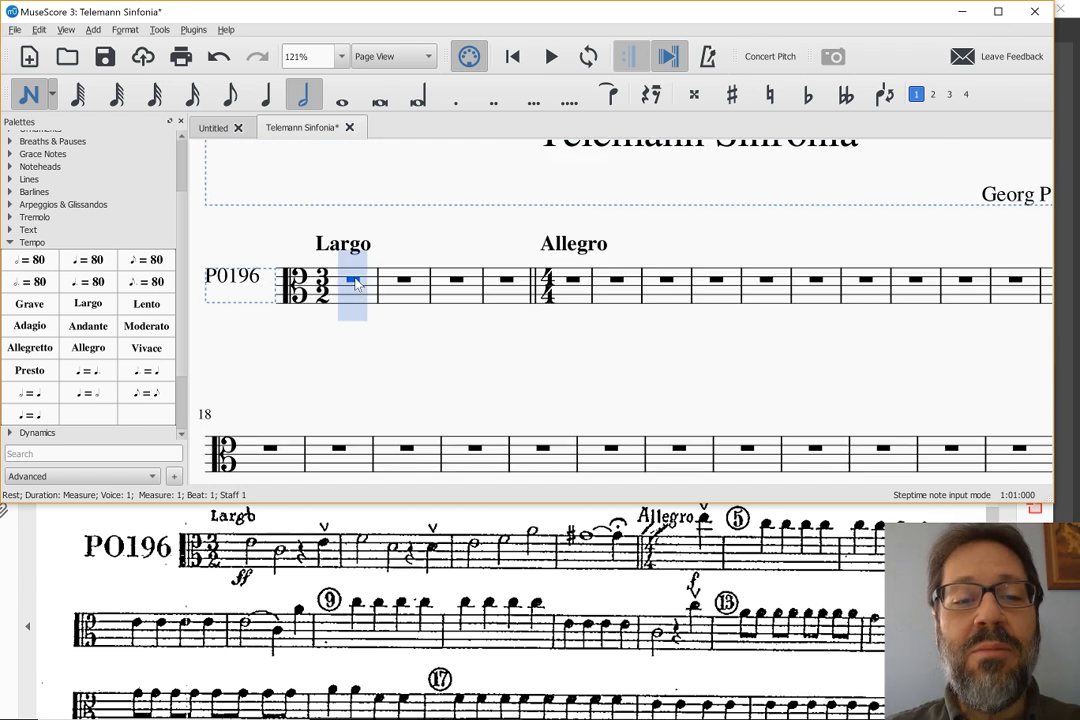
scroll(357, 284, "left", 2)
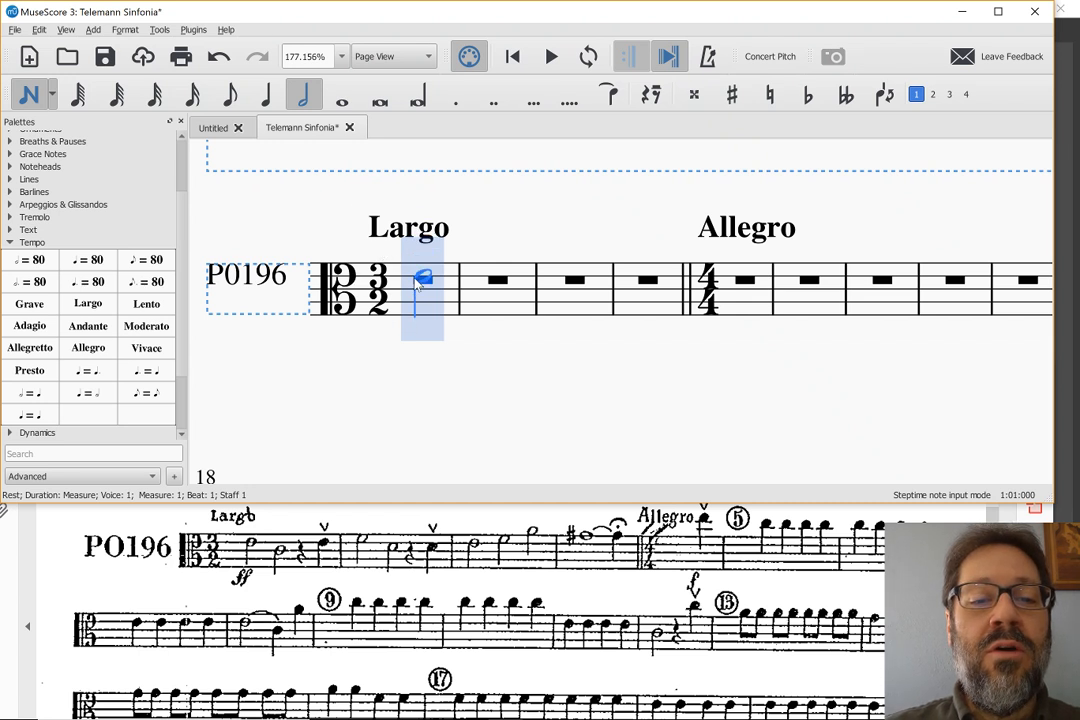
left_click(420, 284)
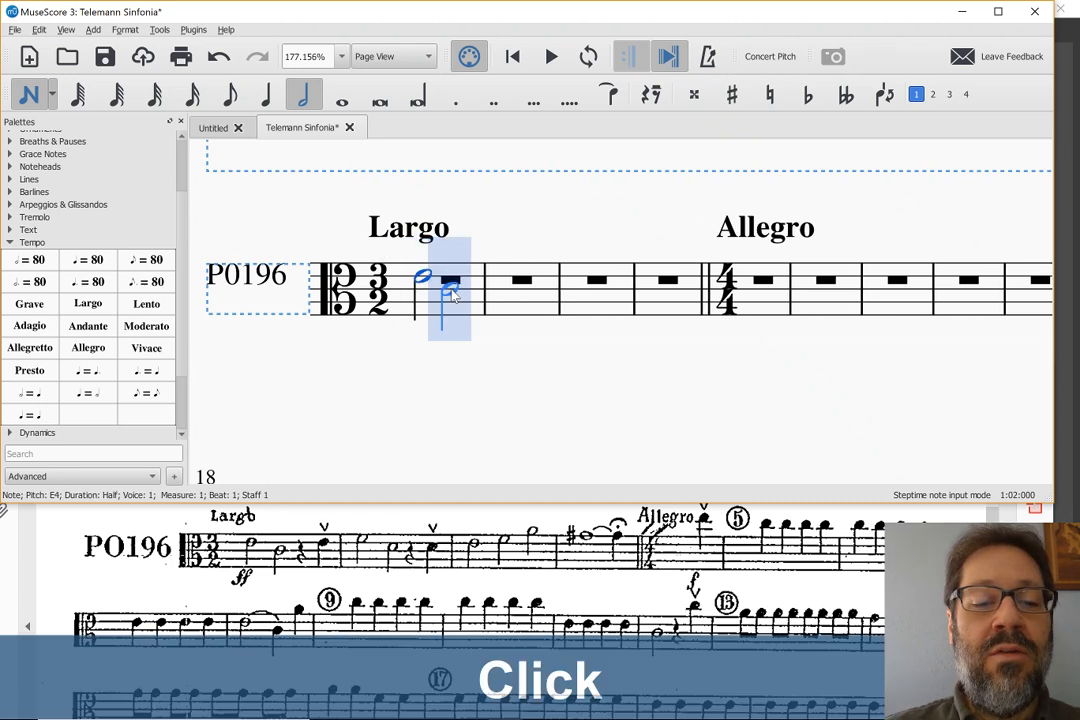
left_click(452, 292)
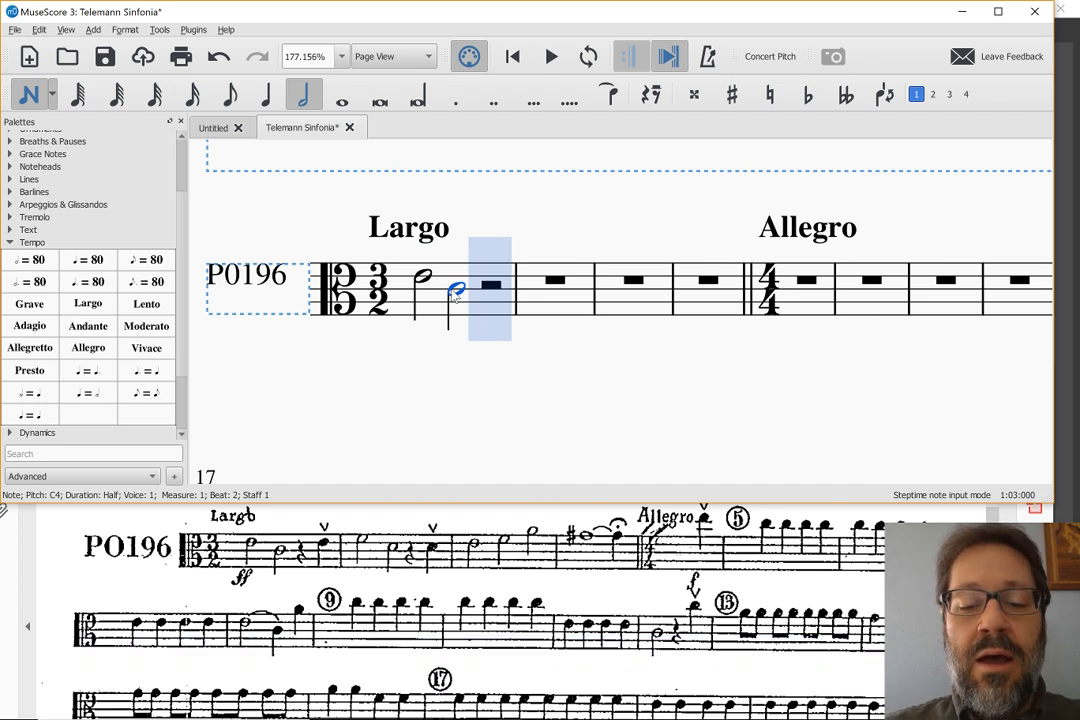
key("5")
key("0")
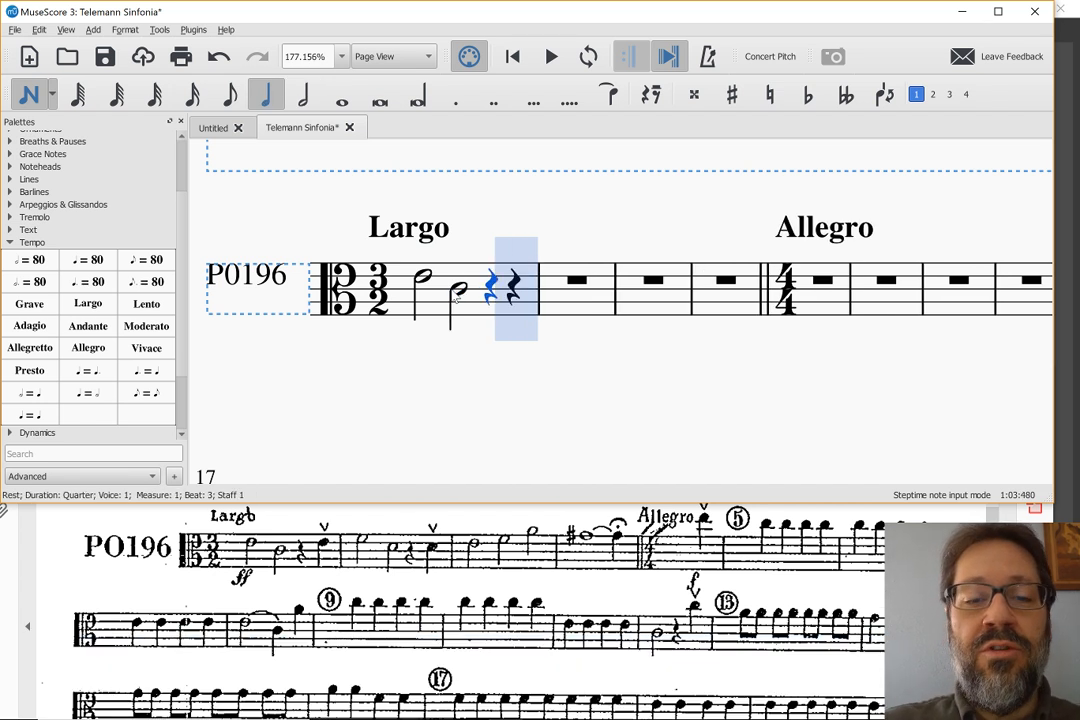
left_click(517, 280)
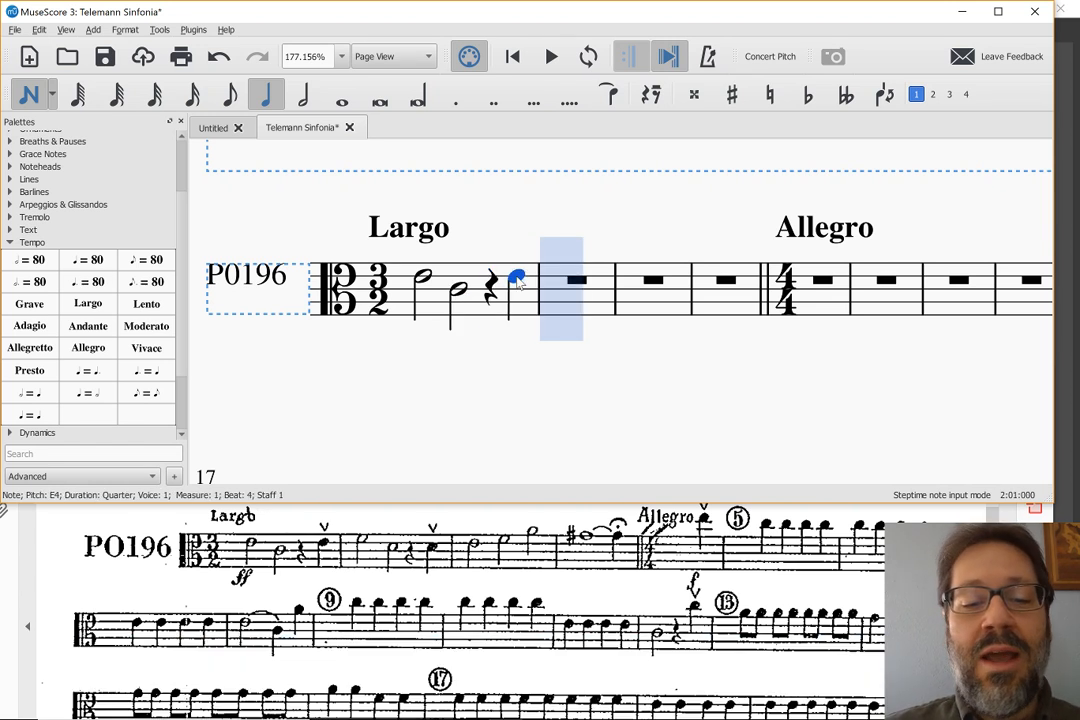
Step: Fill measure 2 with half notes F4 and D4, a quarter rest and a quarter note D4
key("f")
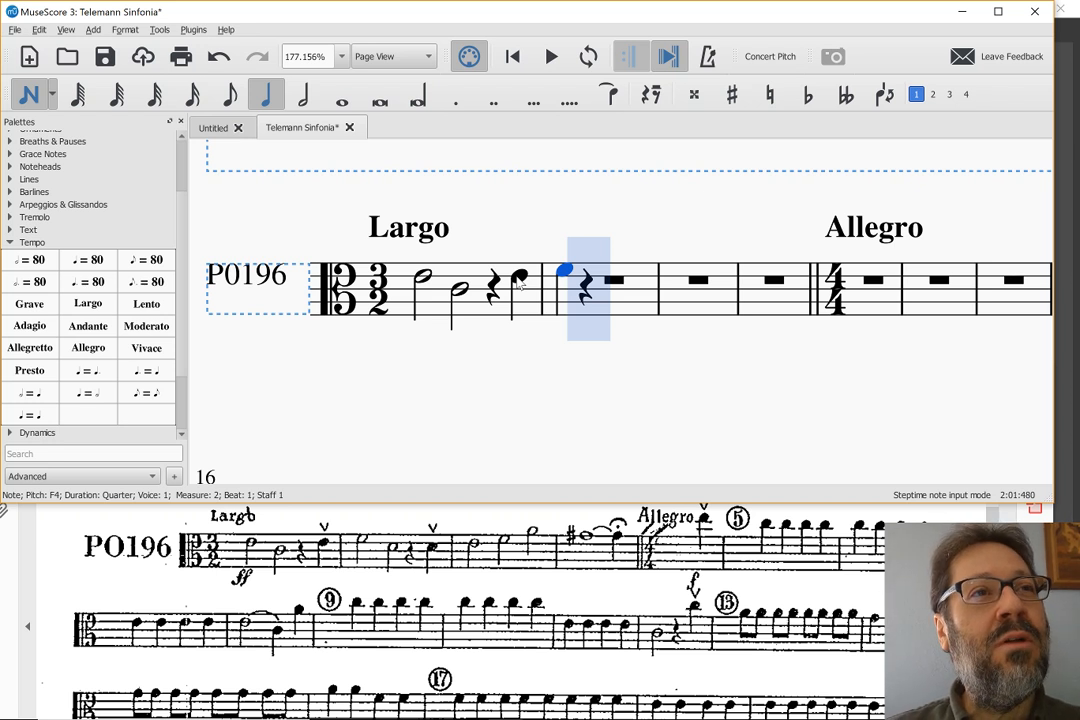
key("w")
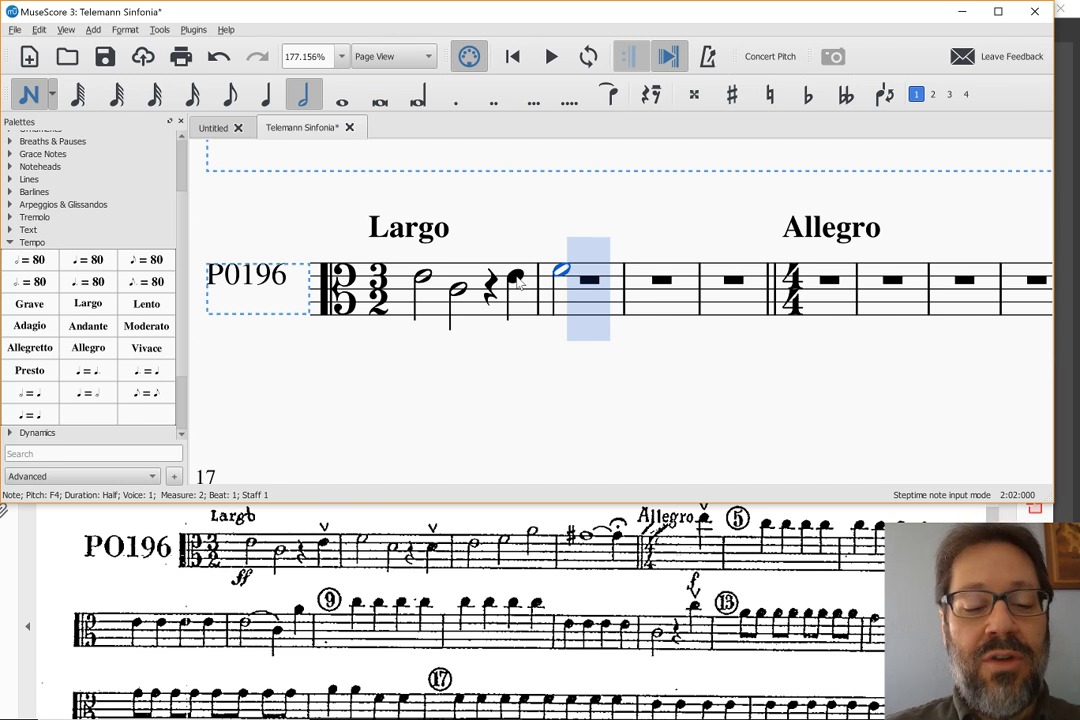
key("d")
key("5")
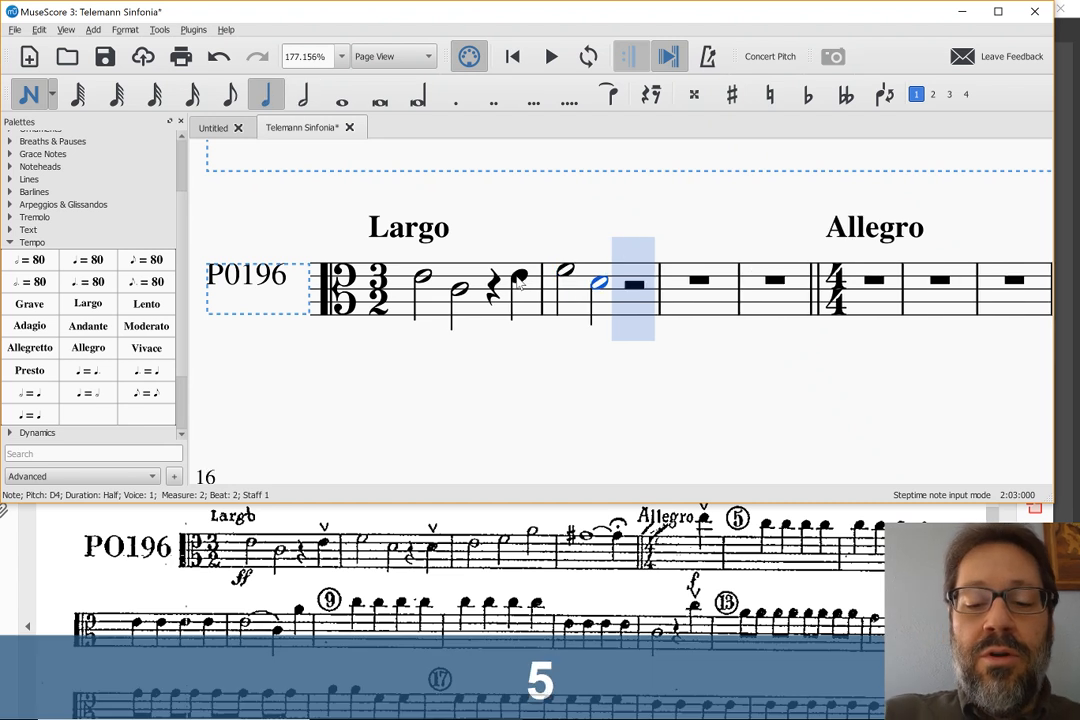
key("0")
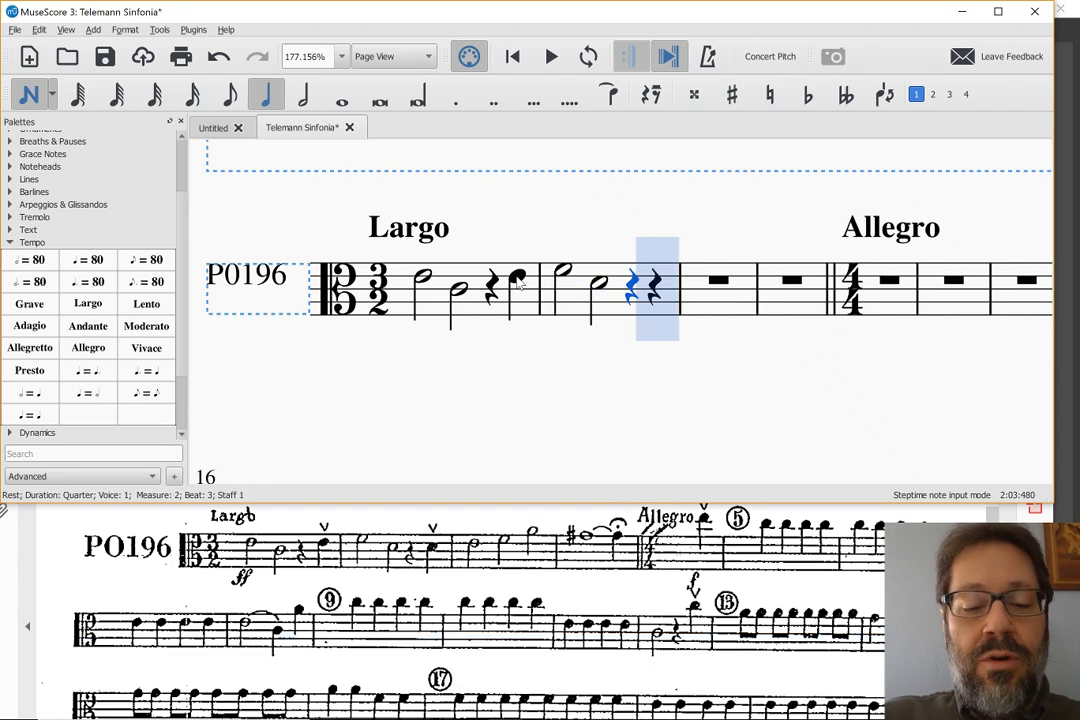
key("d")
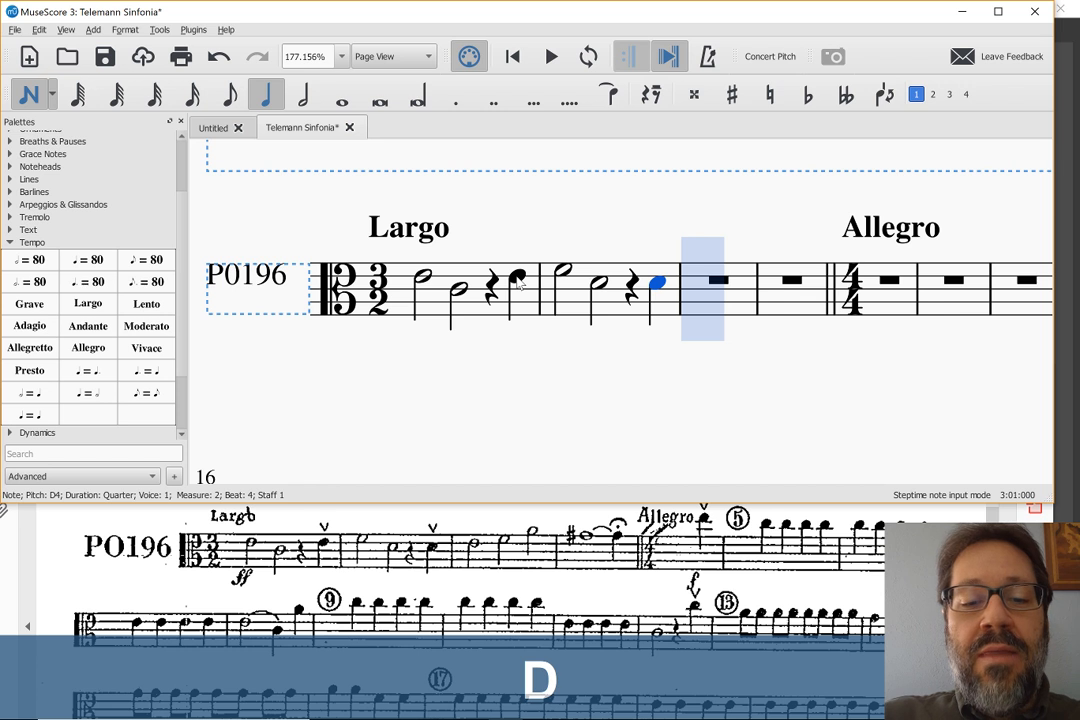
Step: Enter half notes E4, F4 and A4 in measure 3
key("6")
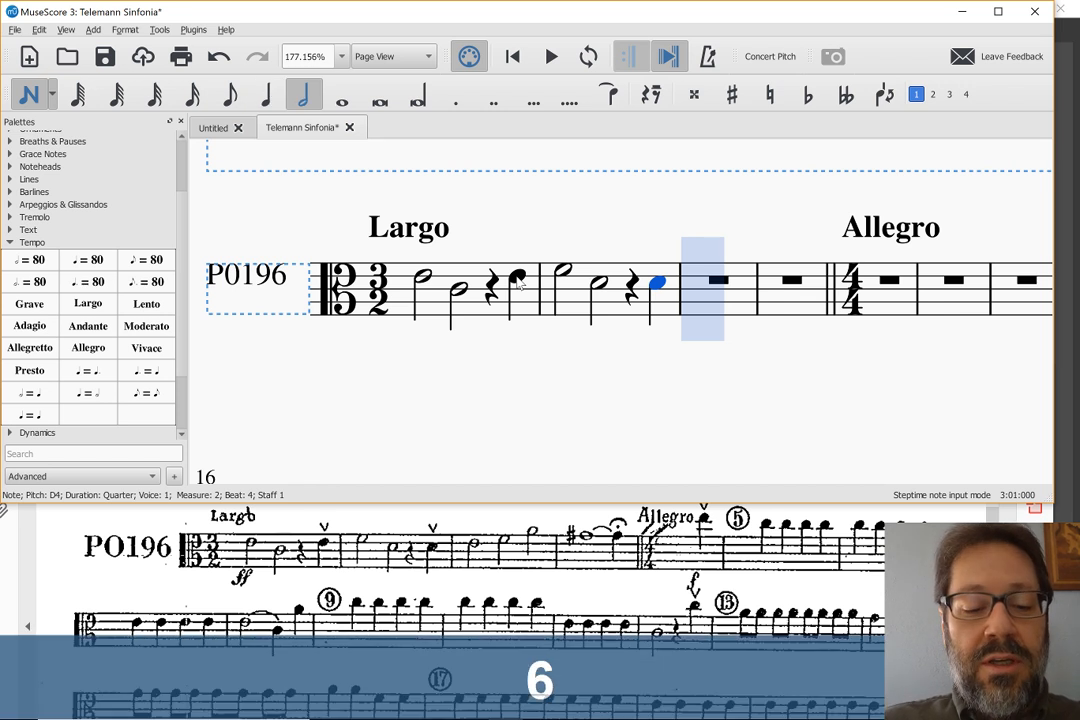
key("e")
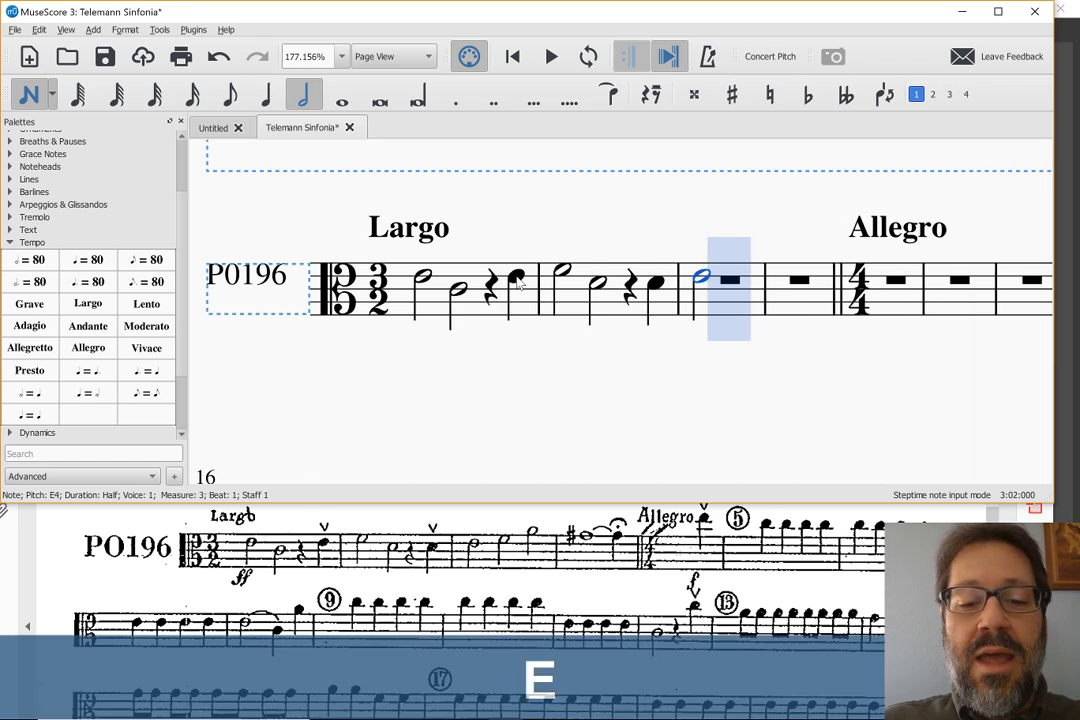
key("f")
key("a")
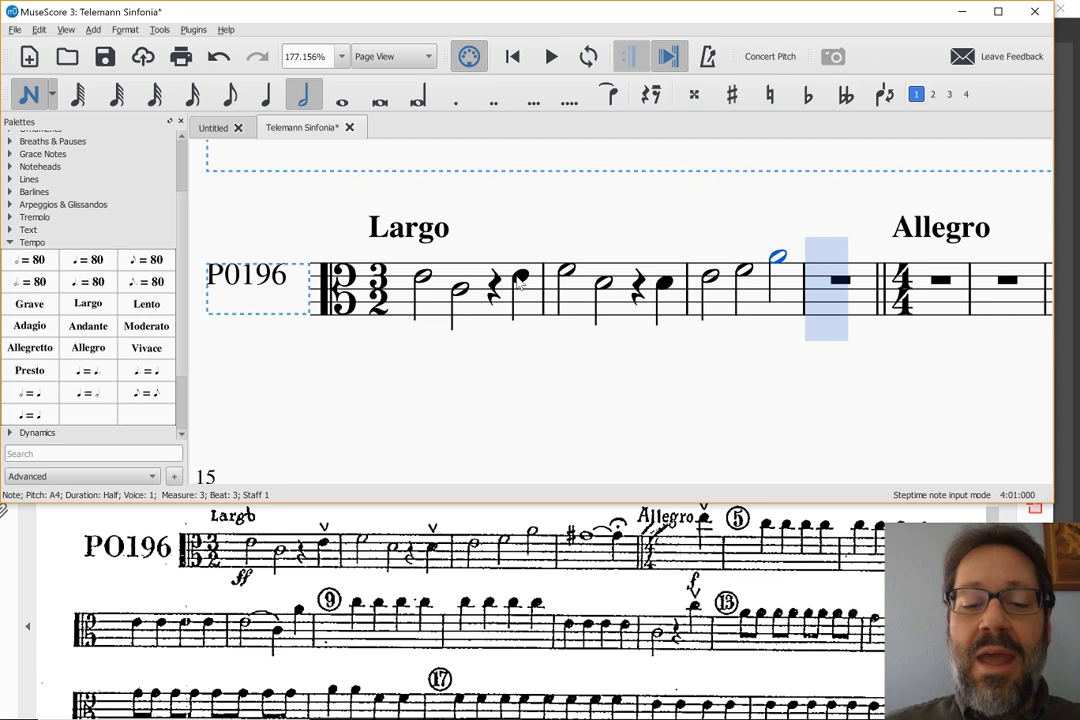
Step: Enter a whole note G#4 in measure 4, tie it to a quarter note of the same pitch, and leave note input
key("7")
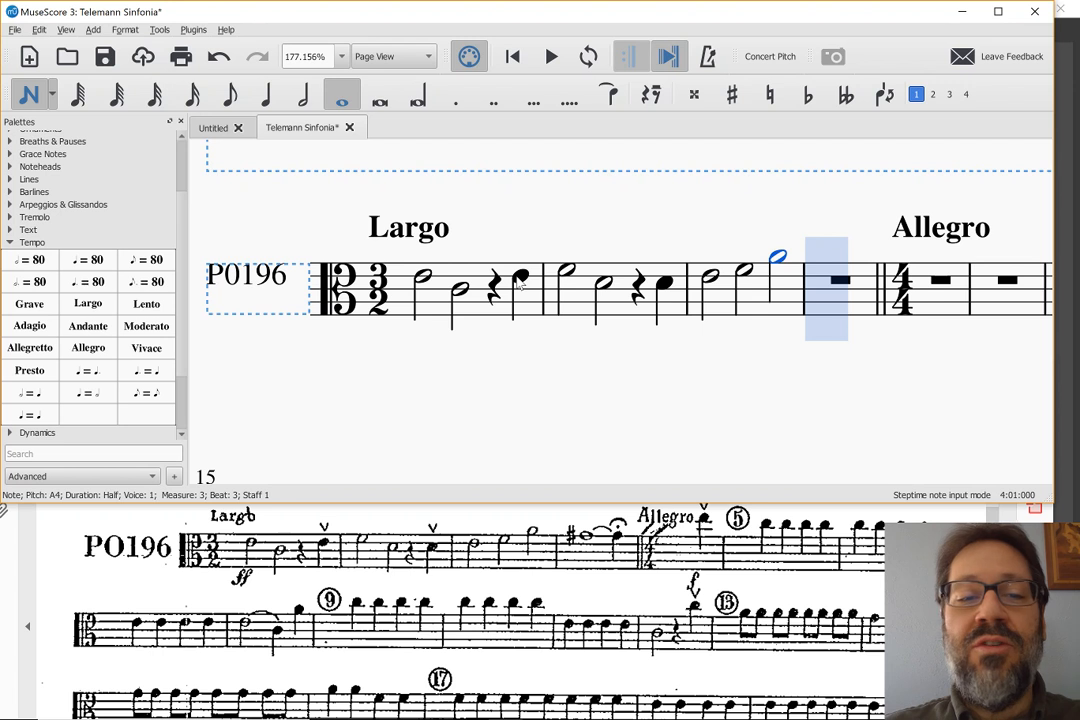
key("g")
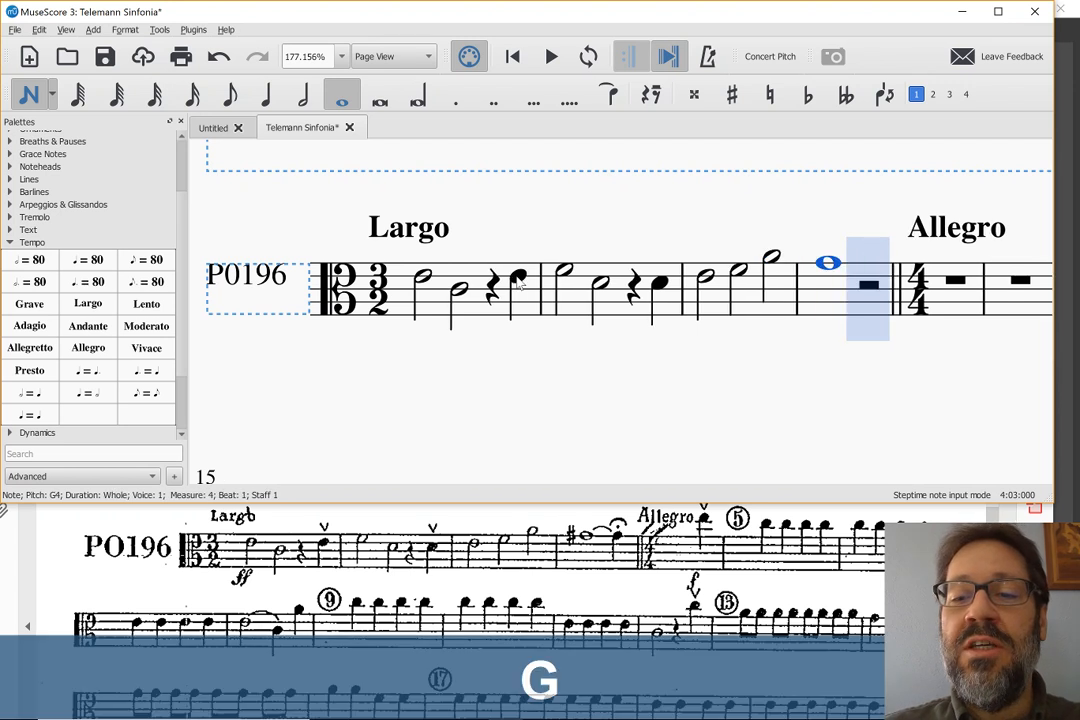
key("Up")
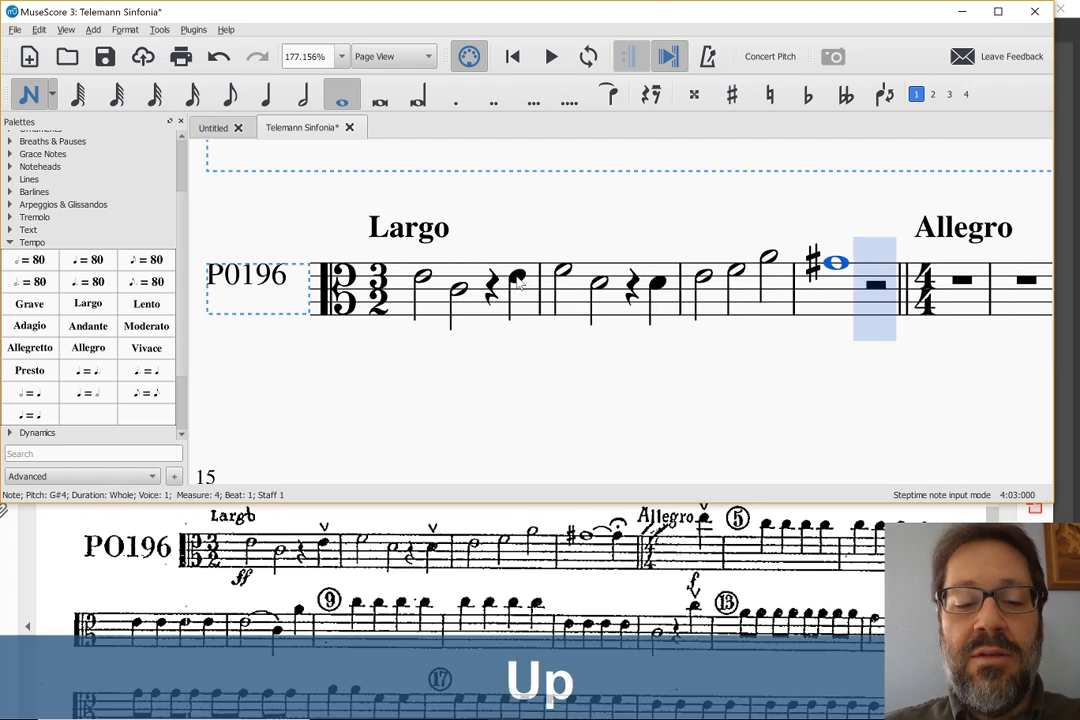
key("5")
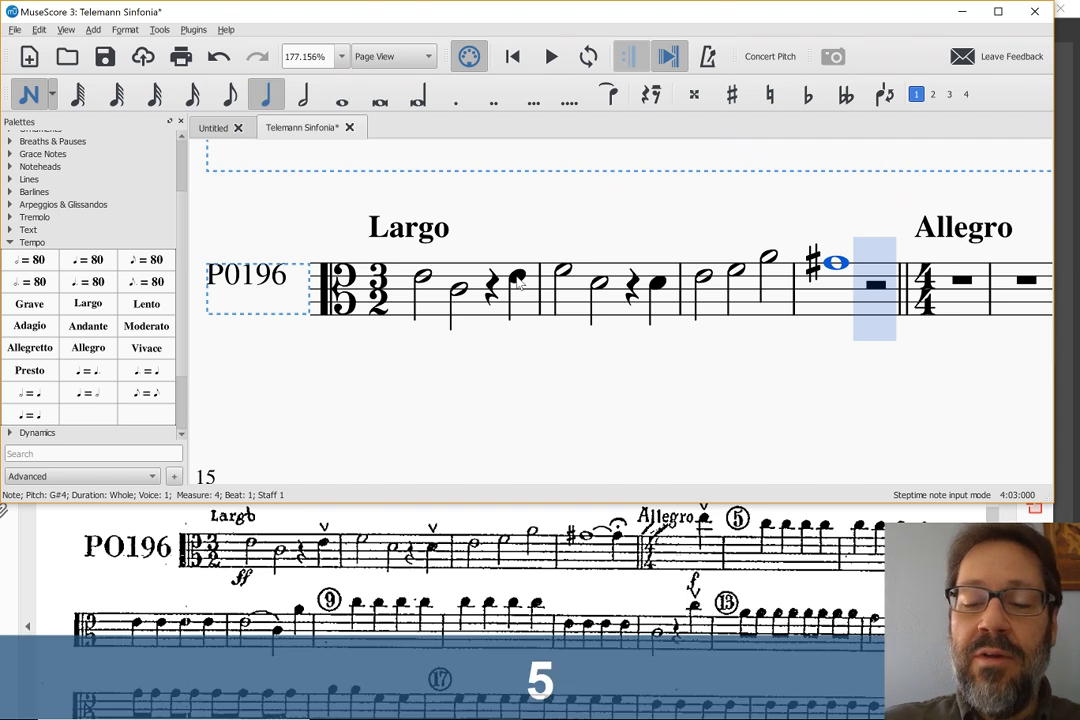
key("shift+equal")
key("Escape")
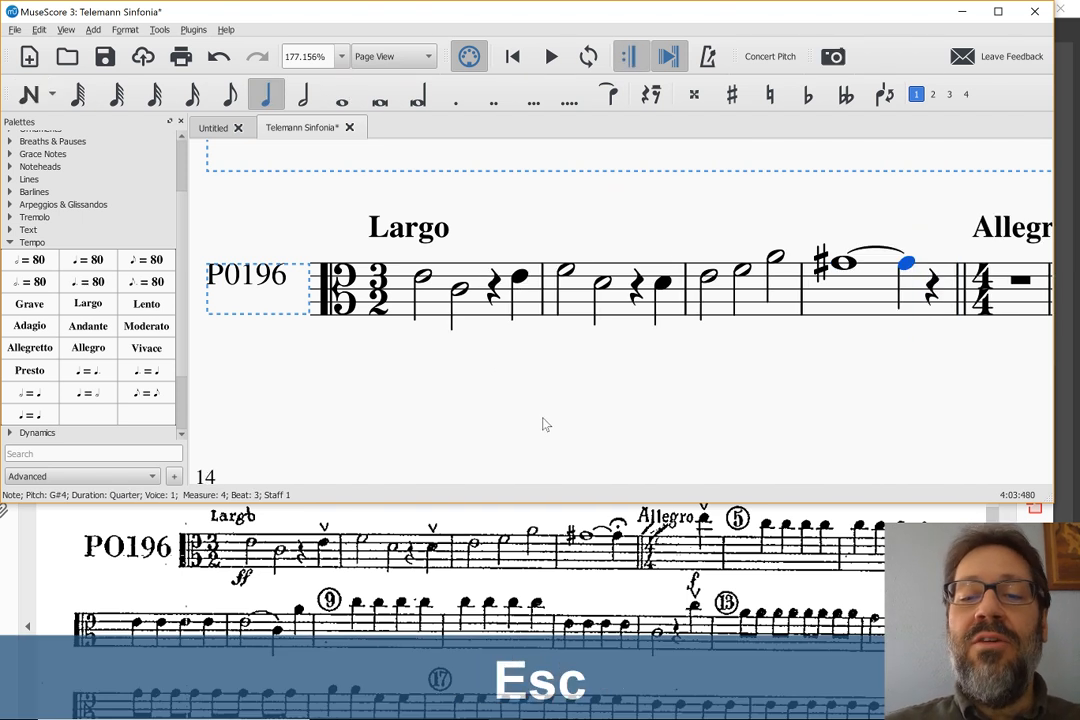
Step: Delete the 4/4 time signature, the double barline and the Allegro marking at the start of measure 5
scroll(542, 424, "right", 1)
scroll(542, 424, "right", 5)
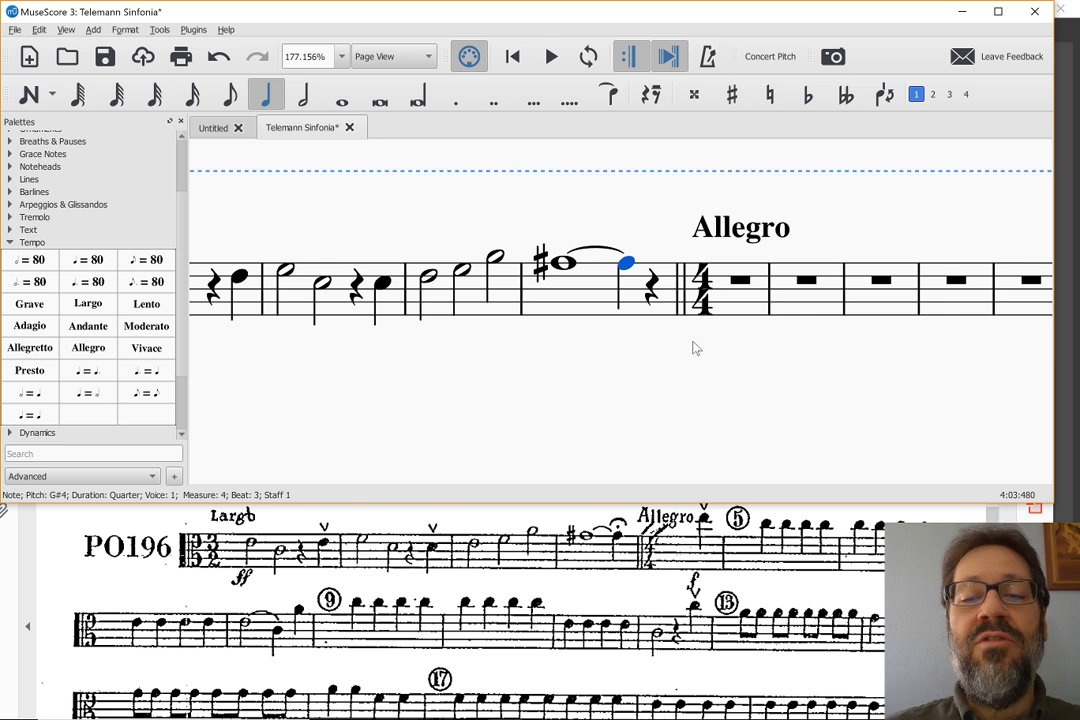
left_click(708, 303)
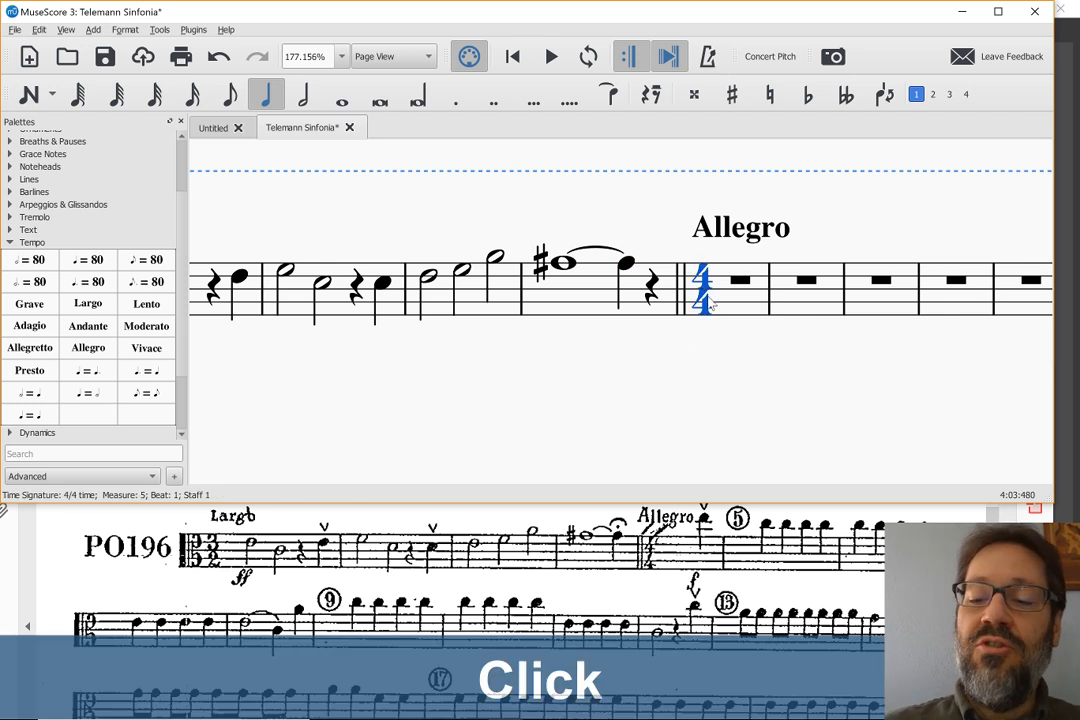
key("Delete")
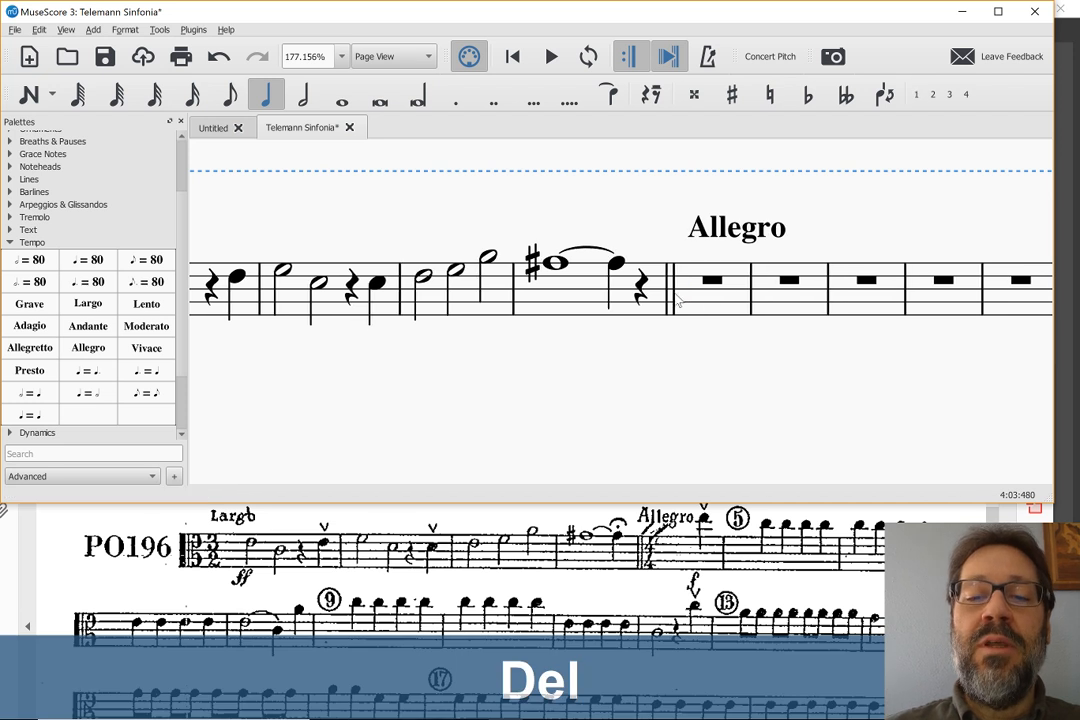
left_click(671, 300)
key("Delete")
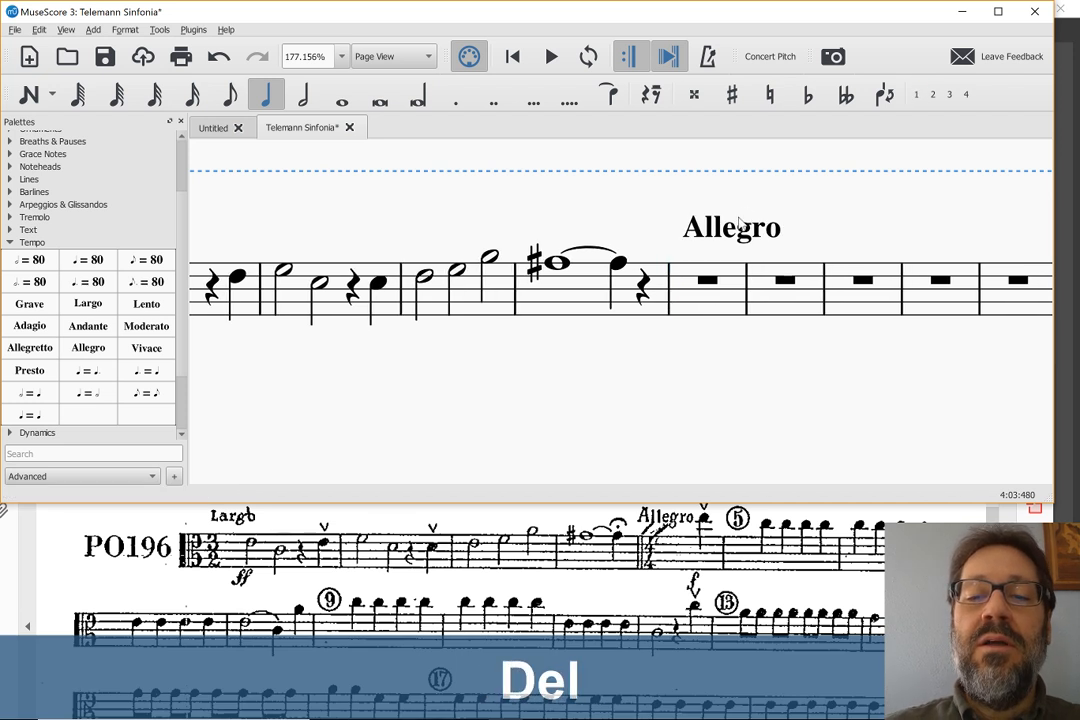
left_click(735, 230)
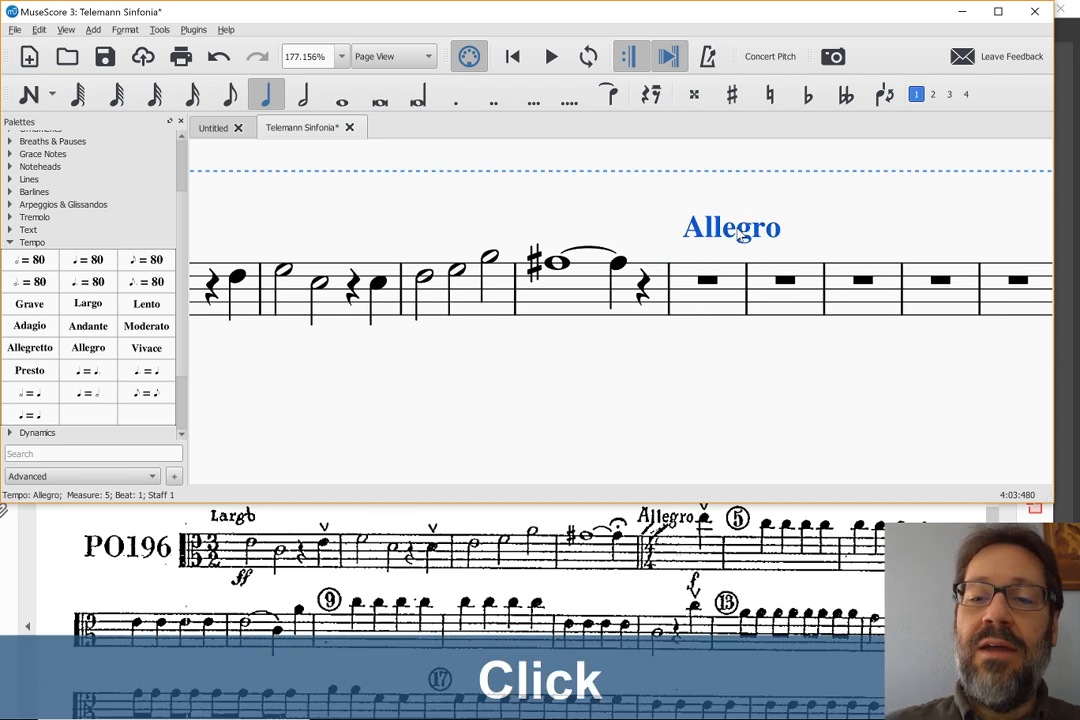
key("Delete")
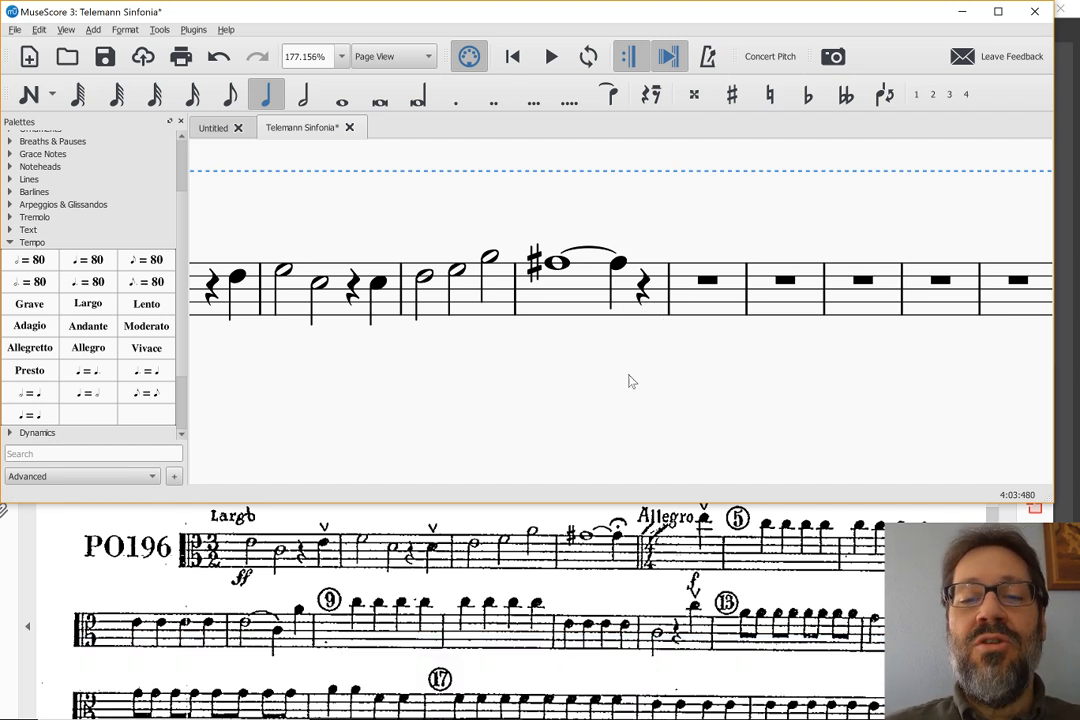
Step: Apply a 4/4 time signature to measure 5
left_click(644, 287)
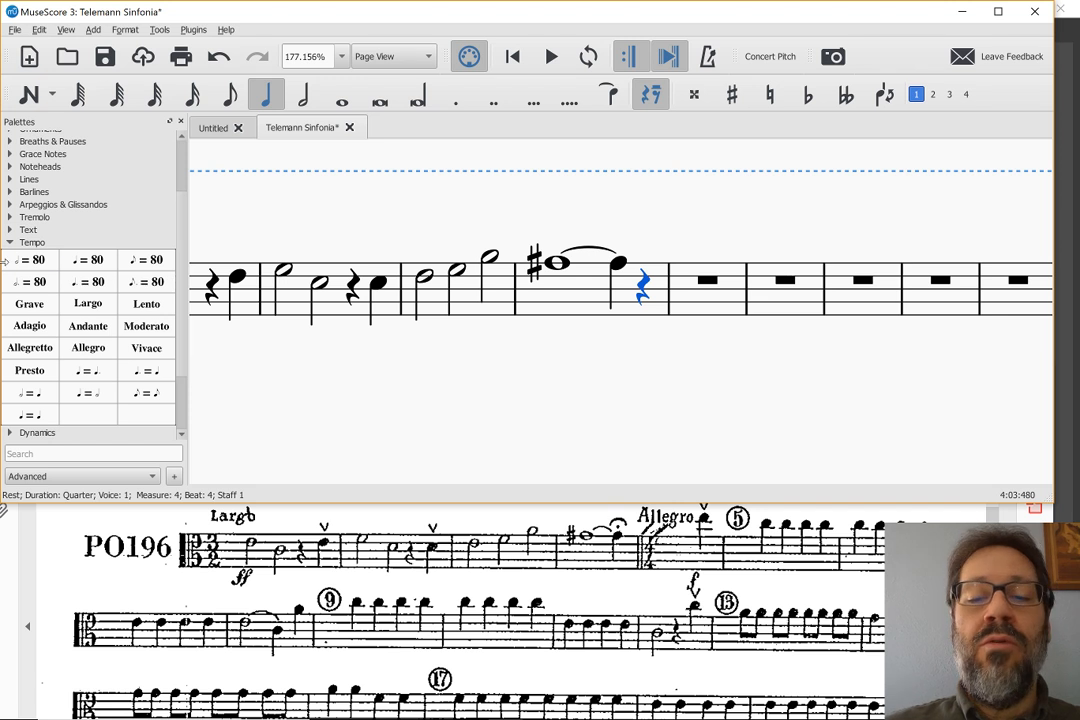
scroll(47, 142, "up", 3)
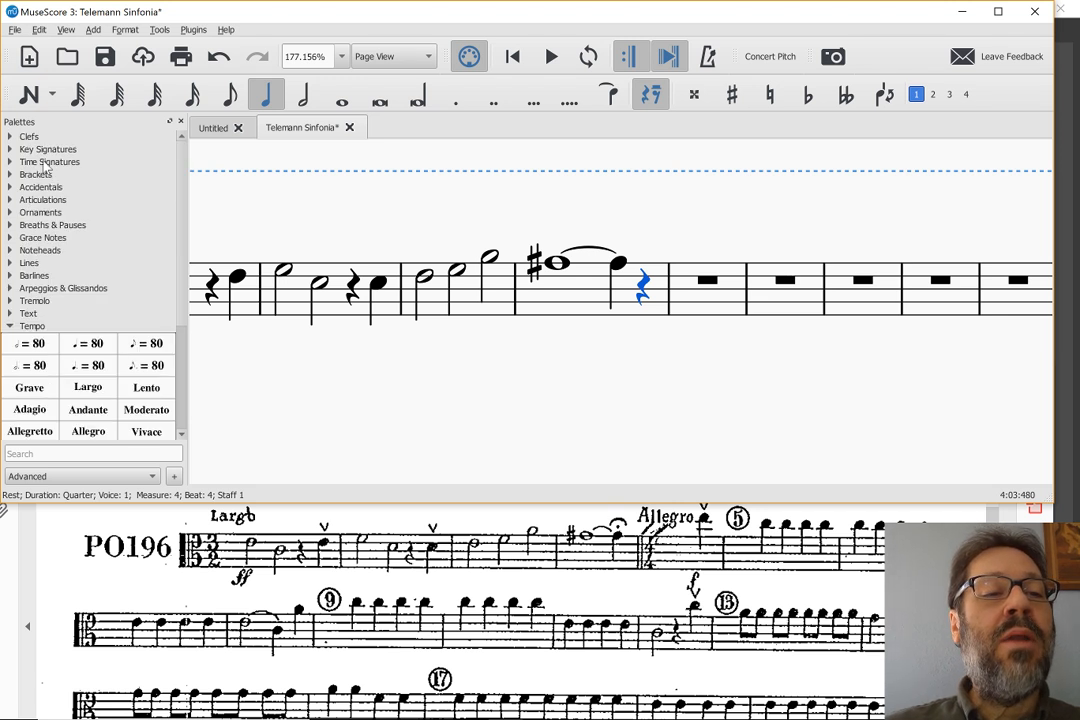
left_click(45, 163)
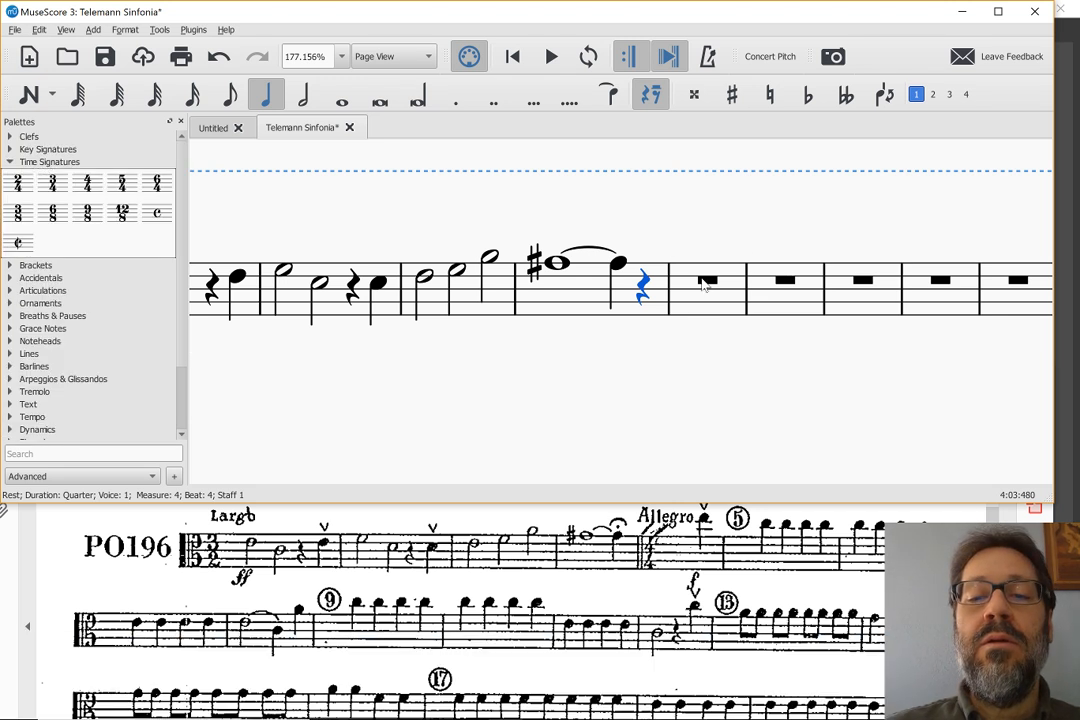
left_click(705, 285)
double_click(89, 186)
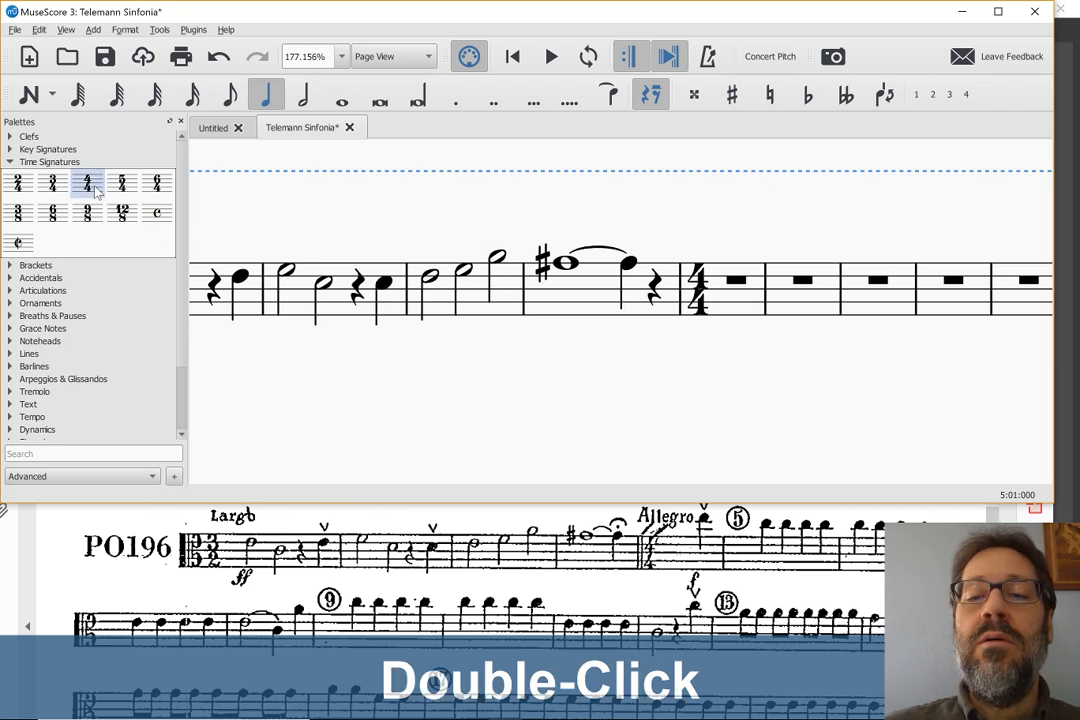
Step: Remove the newly applied 4/4 time signature from measure 5
left_click(652, 296)
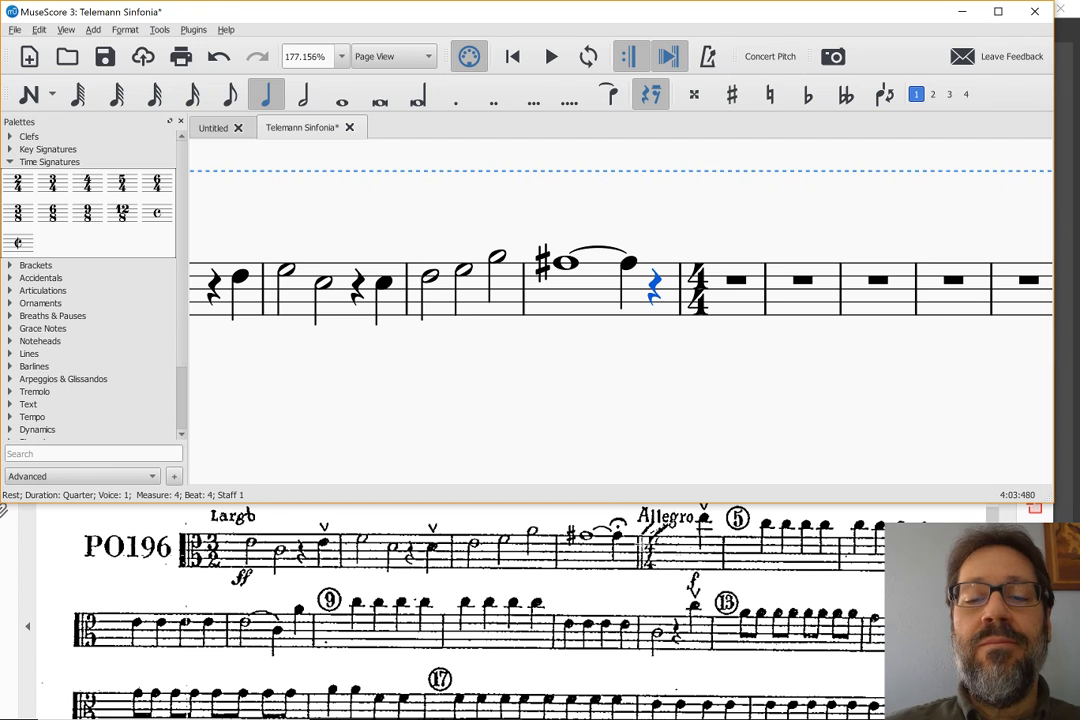
left_click(699, 310)
key("Delete")
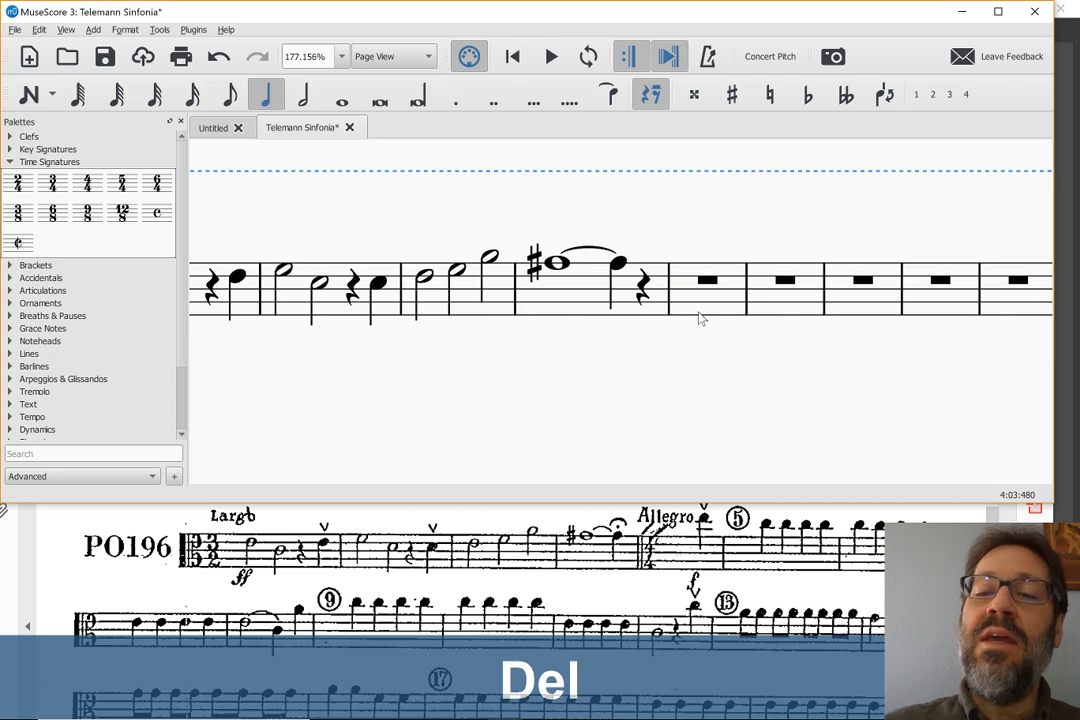
Step: Split measure 4 before its final quarter rest
left_click(641, 291)
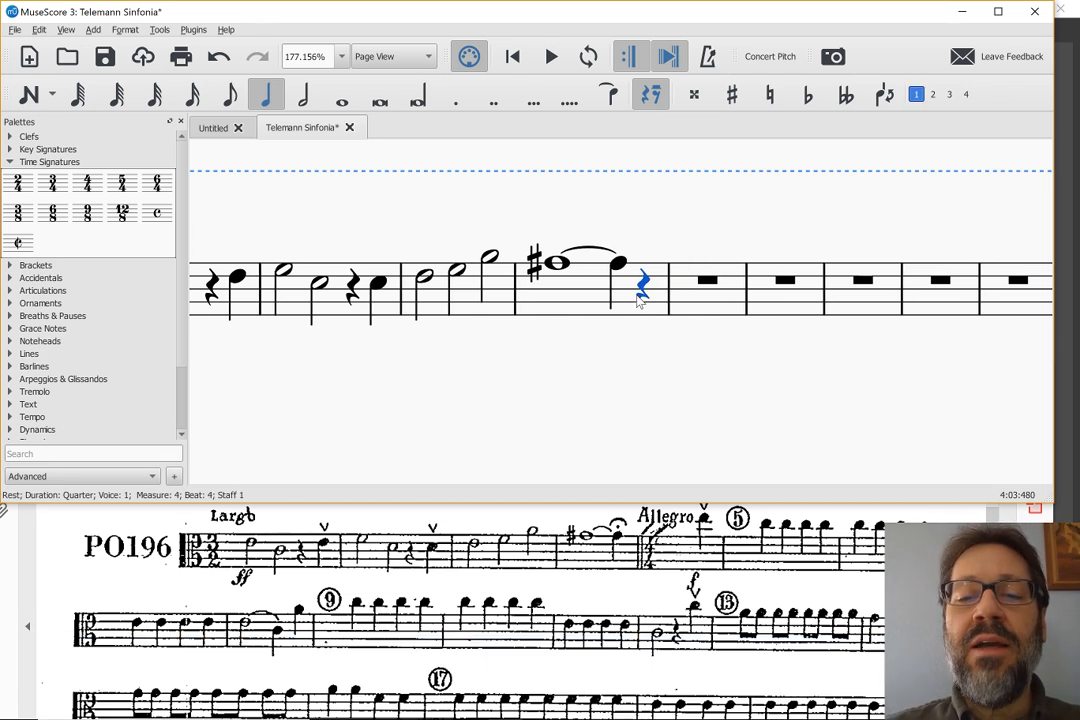
left_click(160, 30)
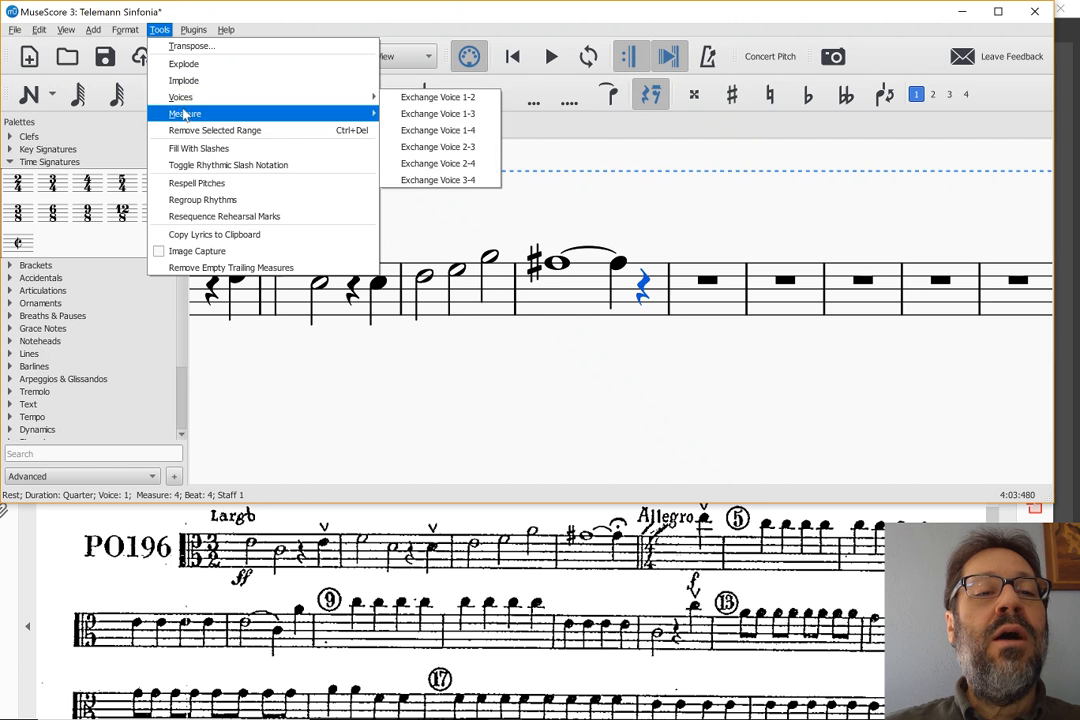
mouse_move(185, 115)
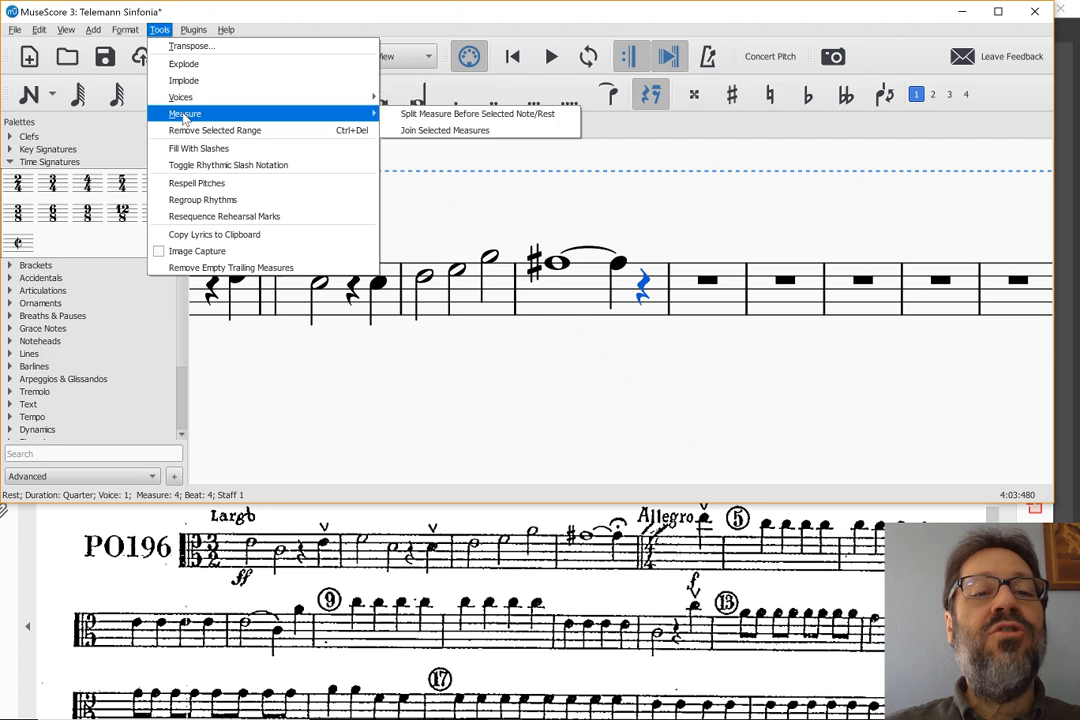
left_click(410, 115)
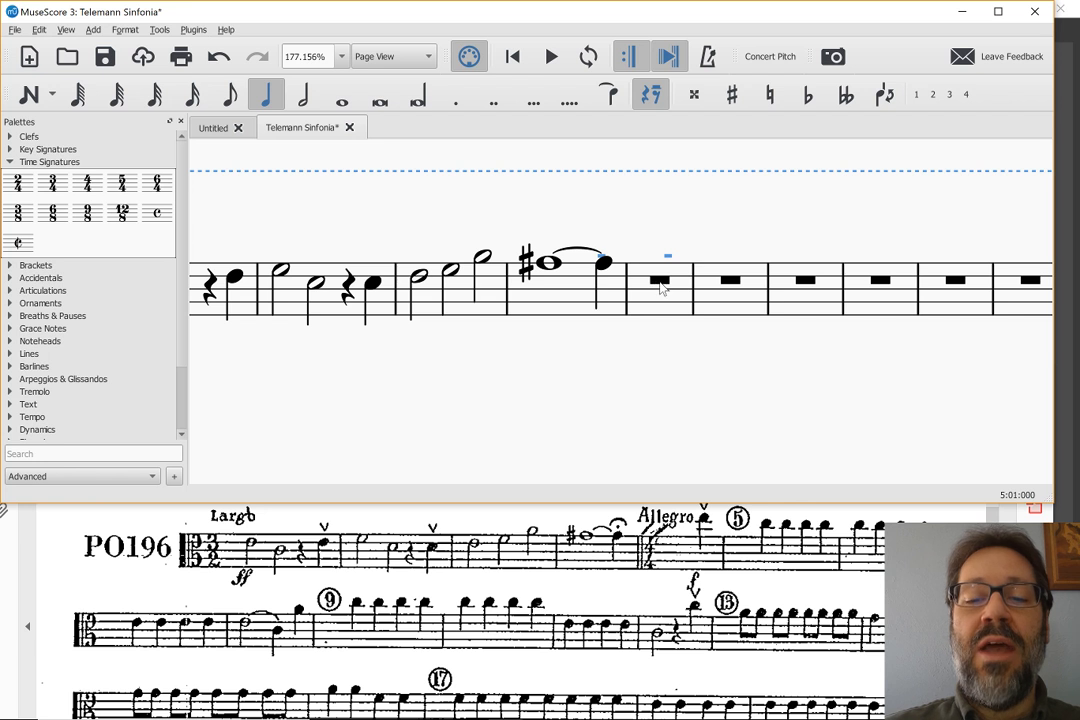
Step: Enter a quarter note E5 in the short measure 5 and leave note input
left_click(660, 282)
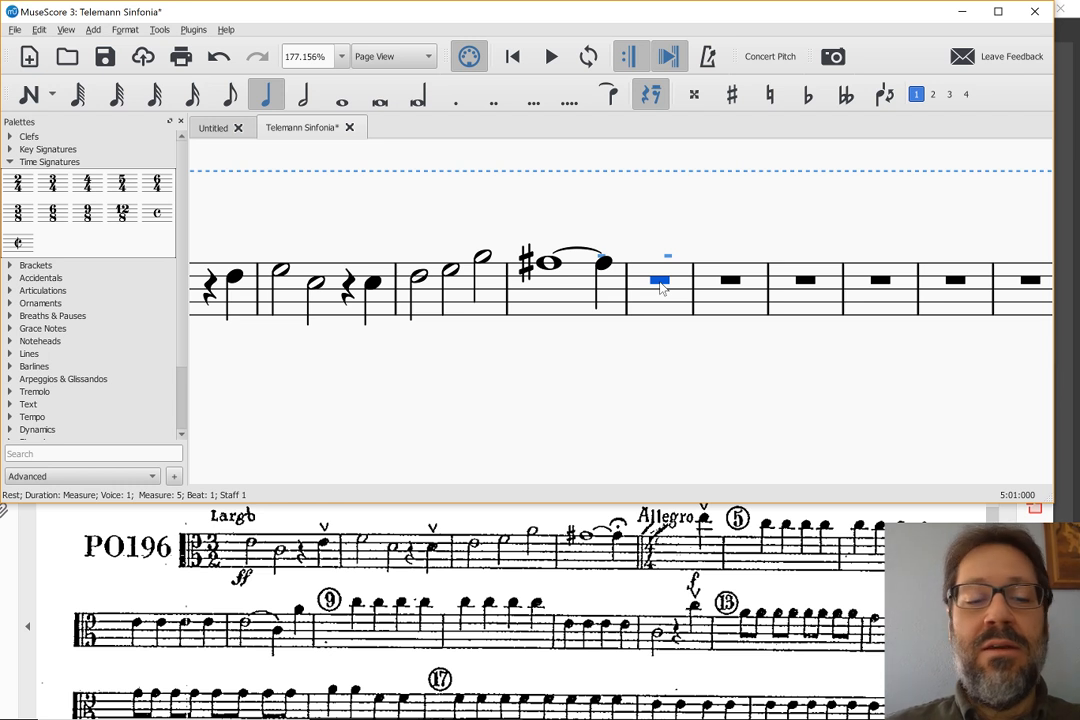
key("e")
key("ctrl+Up")
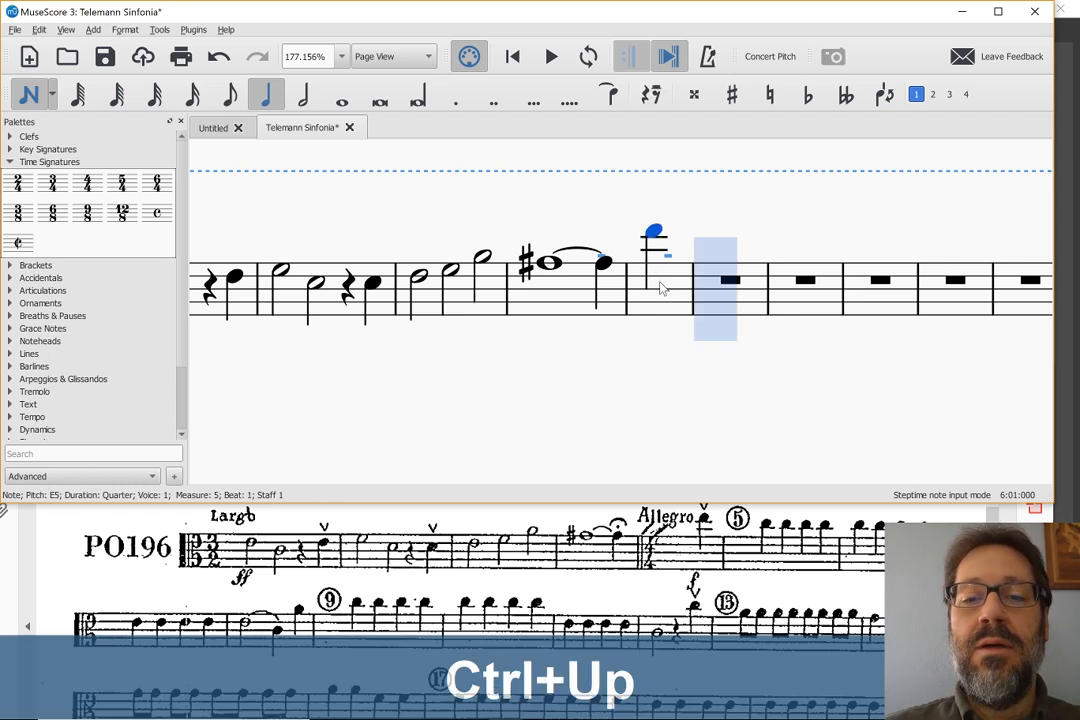
key("Escape")
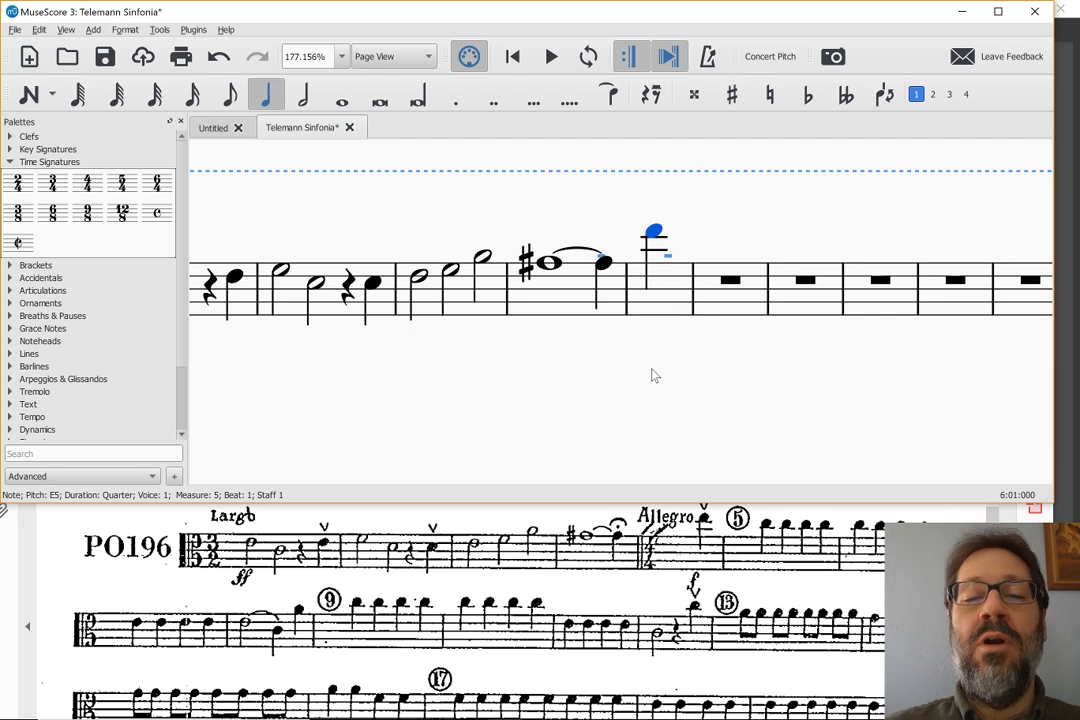
Step: Save the score as Telemann_Sinfonia.mscz in the Projects folder inside Scores
scroll(654, 375, "down", 1)
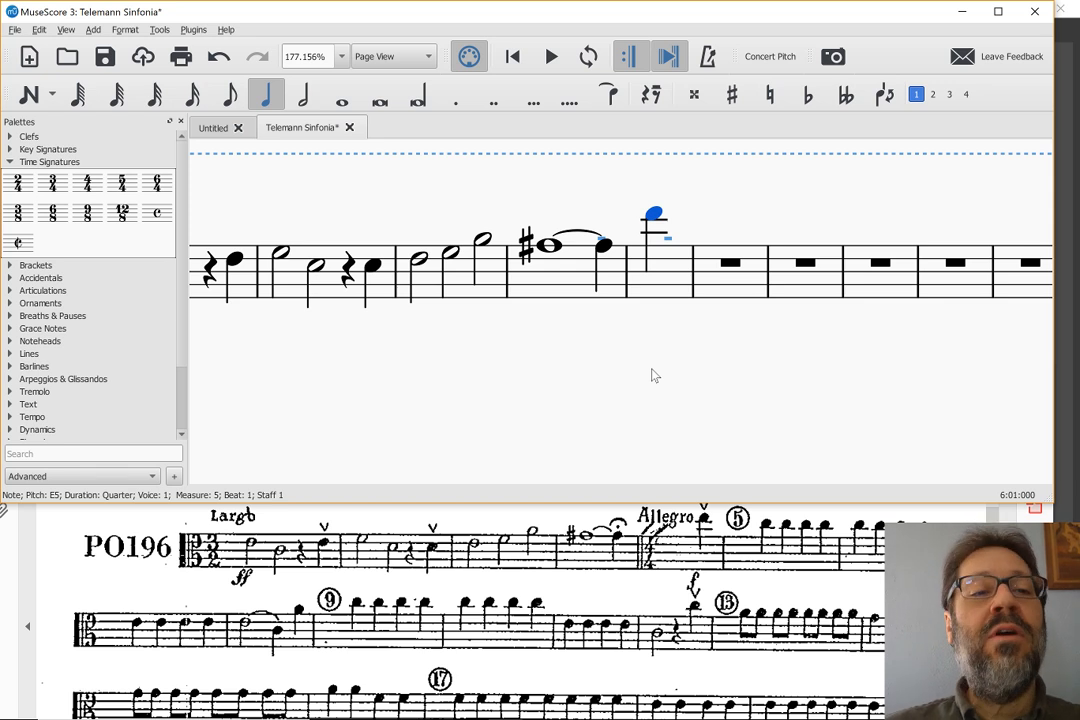
key("ctrl+s")
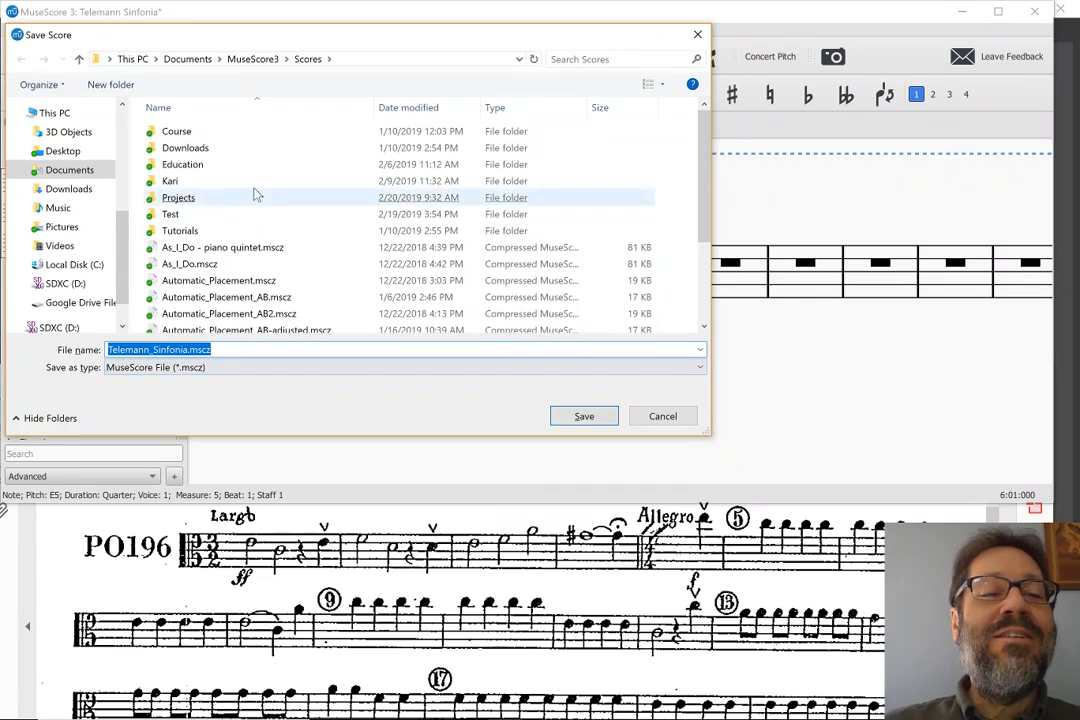
left_click(182, 199)
double_click(182, 199)
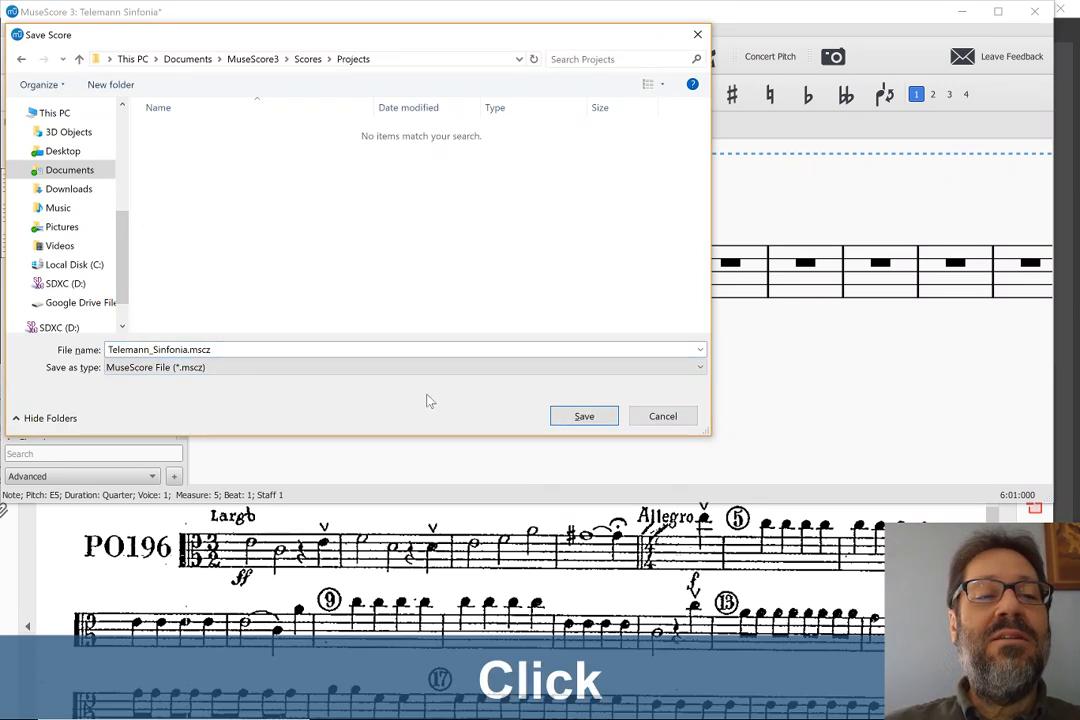
left_click(585, 417)
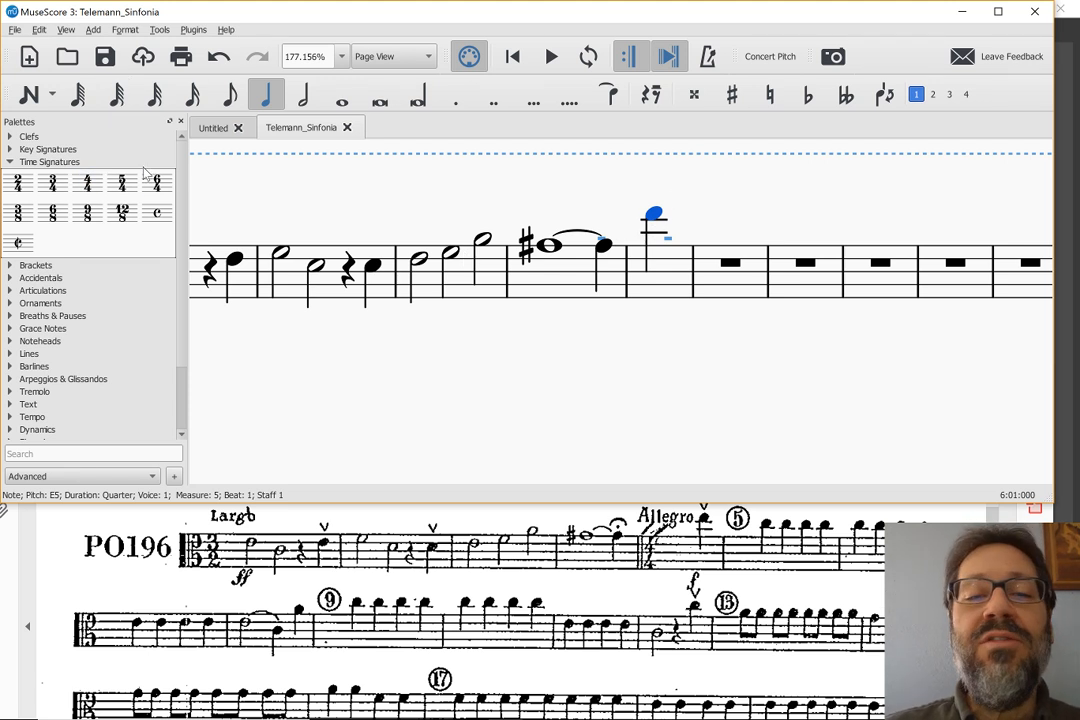
Step: Apply a 4/4 time signature to measure 5 and remove the half and quarter rests after its E5 from the measure
mouse_move(88, 190)
left_mouse_down()
mouse_move(193, 188)
mouse_move(550, 243)
mouse_move(635, 262)
mouse_move(643, 282)
left_mouse_up()
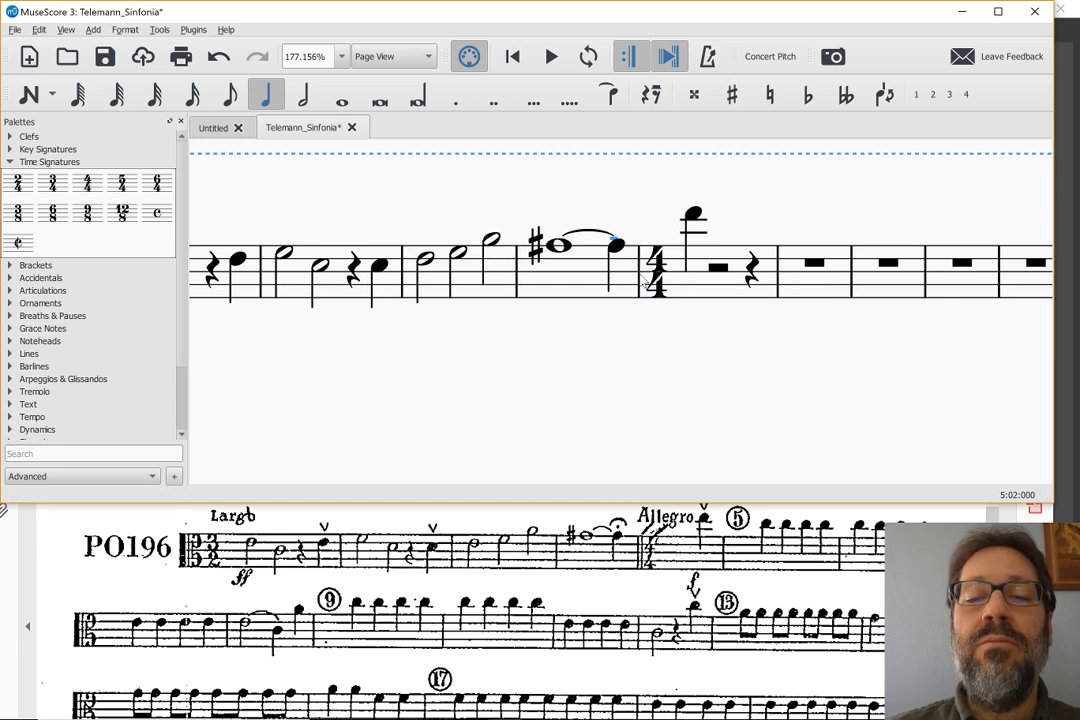
left_click(718, 270)
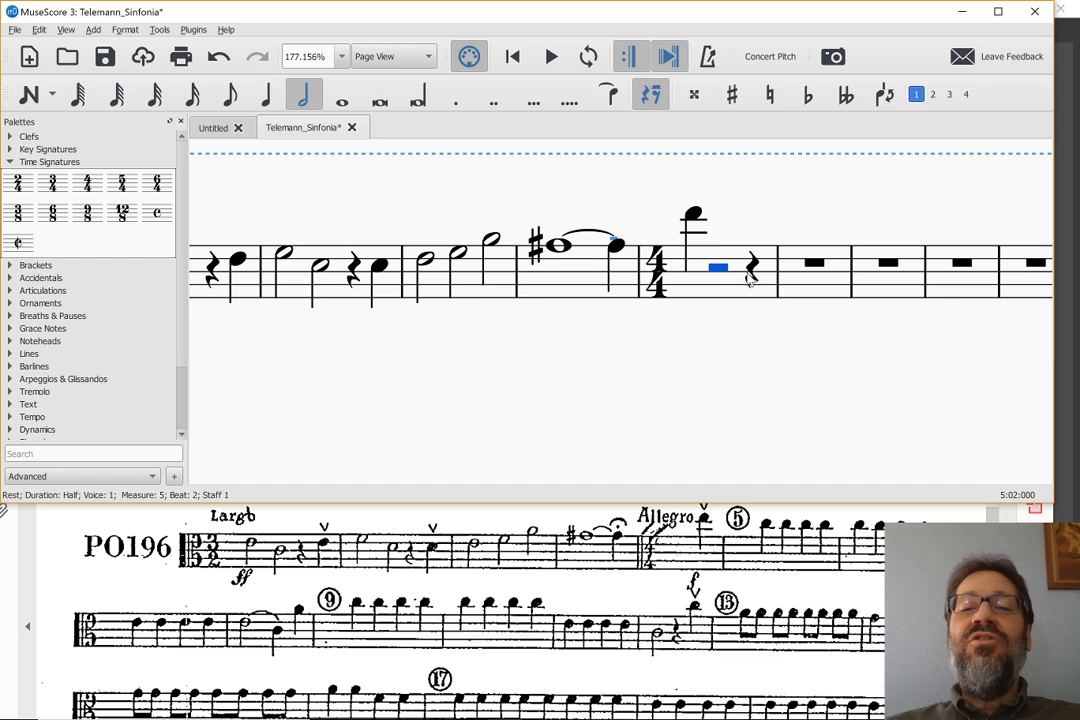
left_click(749, 278, "shift")
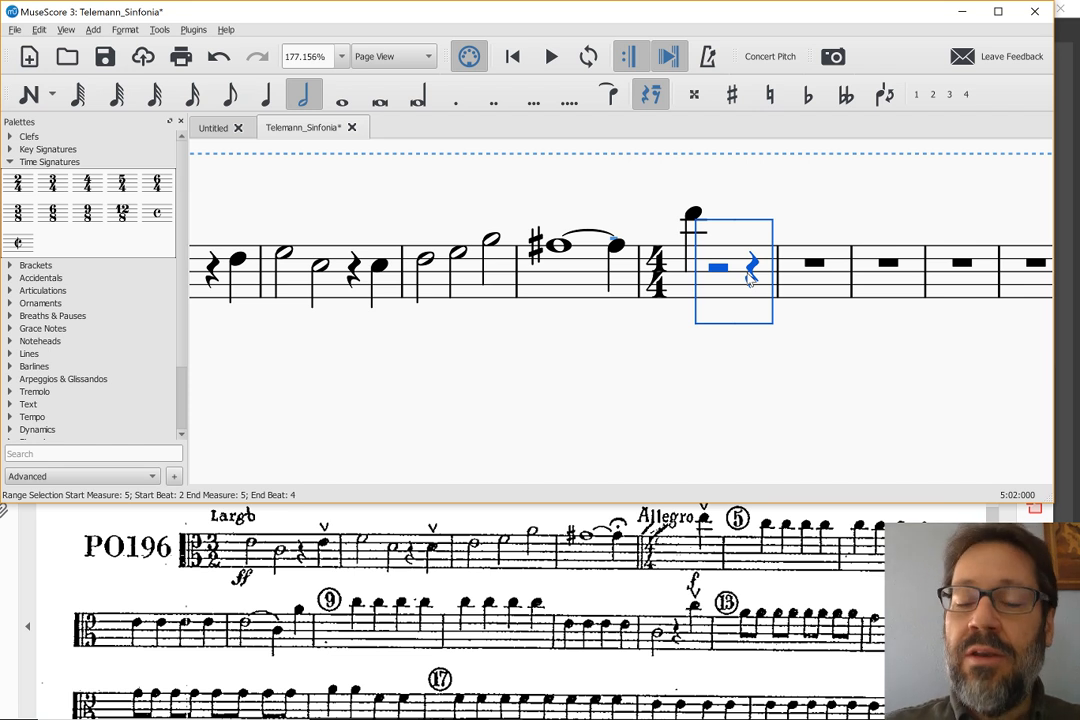
key("ctrl+Delete")
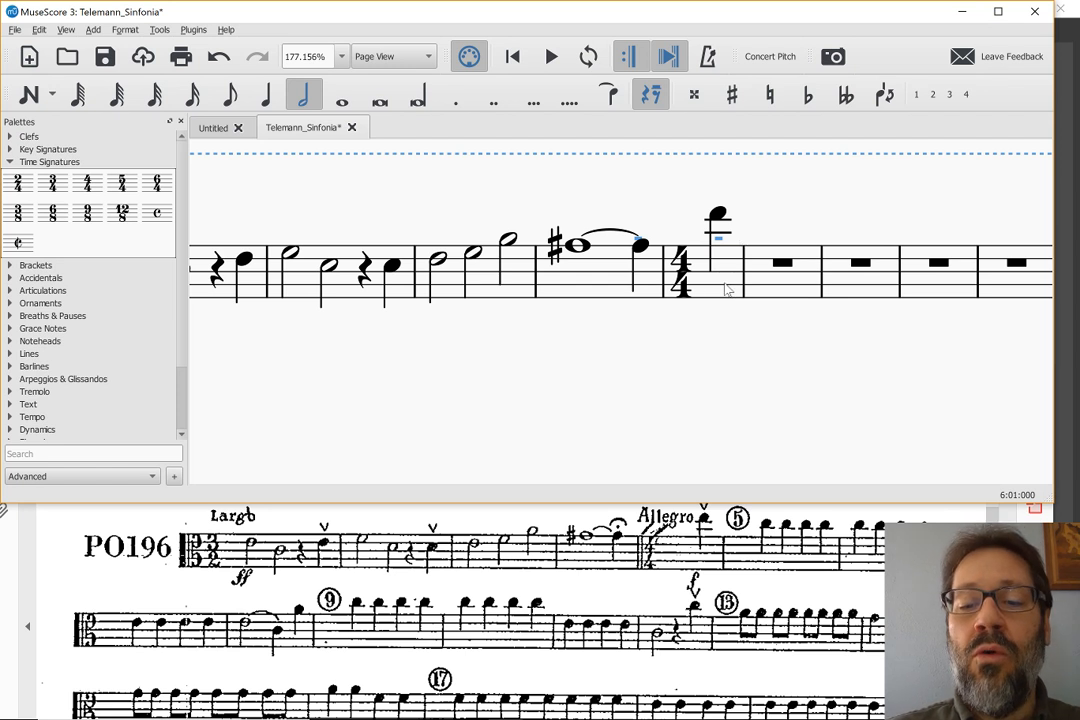
Step: Change the barline before the 4/4 time signature to a double barline
left_click(664, 297)
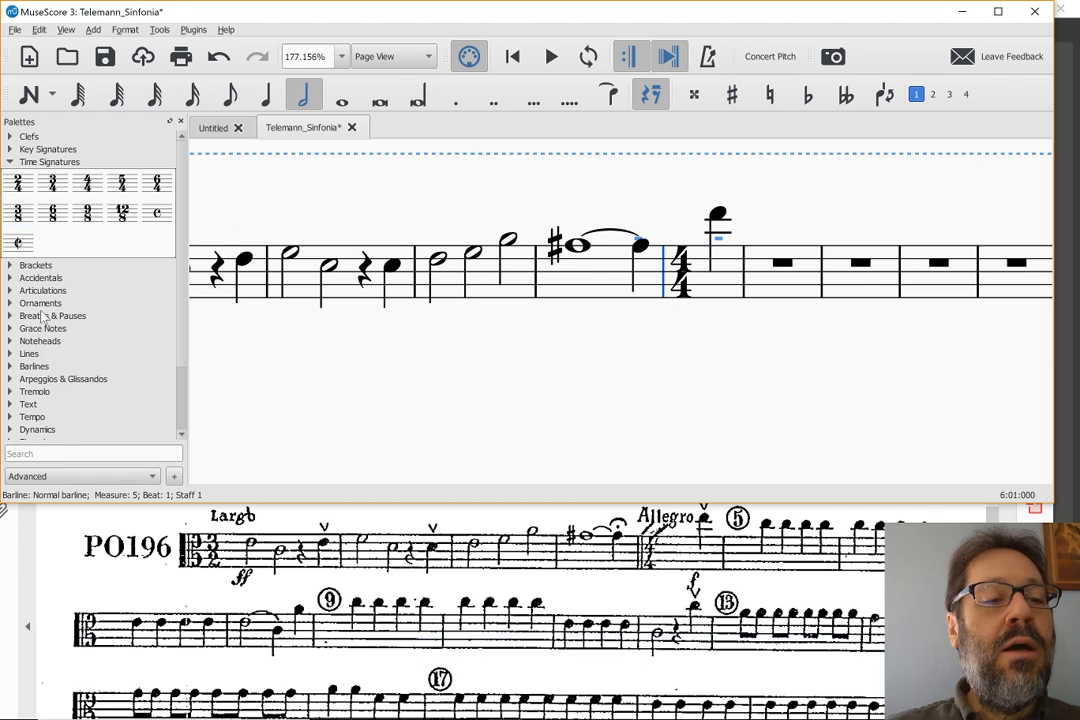
left_click(40, 367)
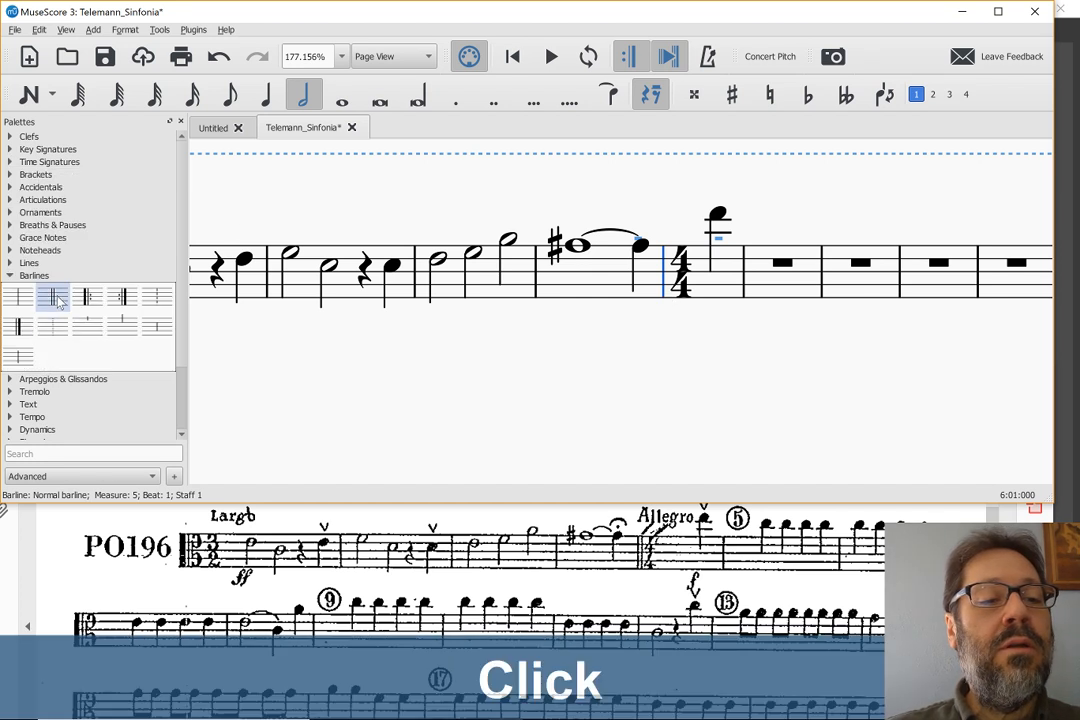
double_click(55, 298)
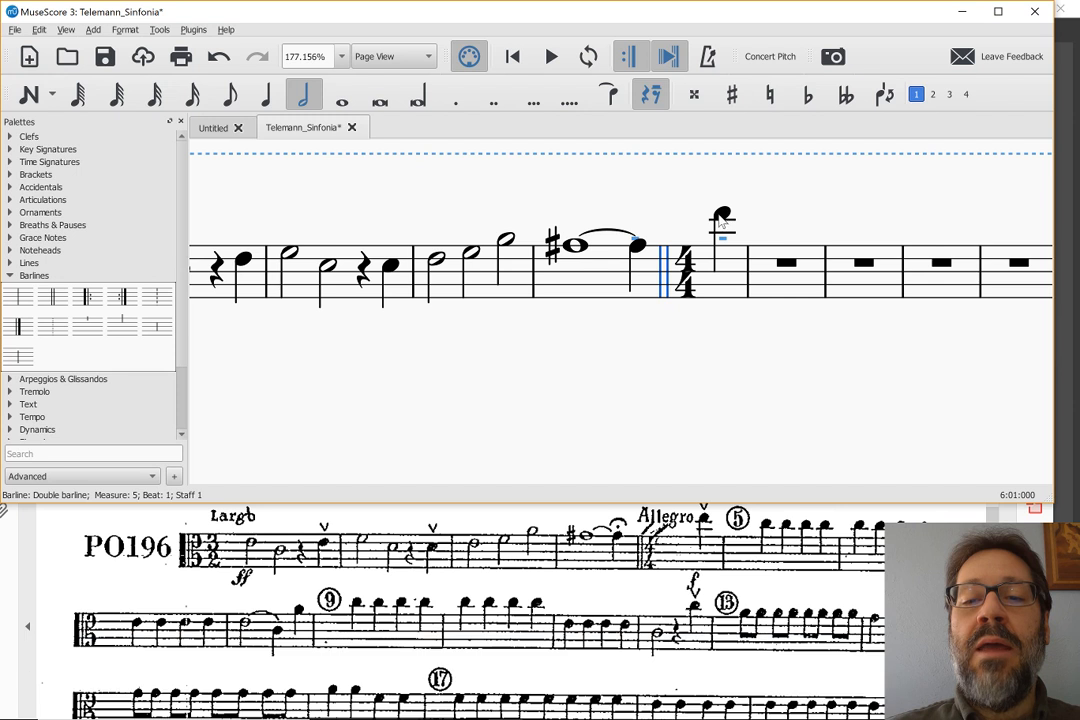
Step: Add an Allegro tempo marking above the E5 pickup note in measure 5
left_click(720, 216)
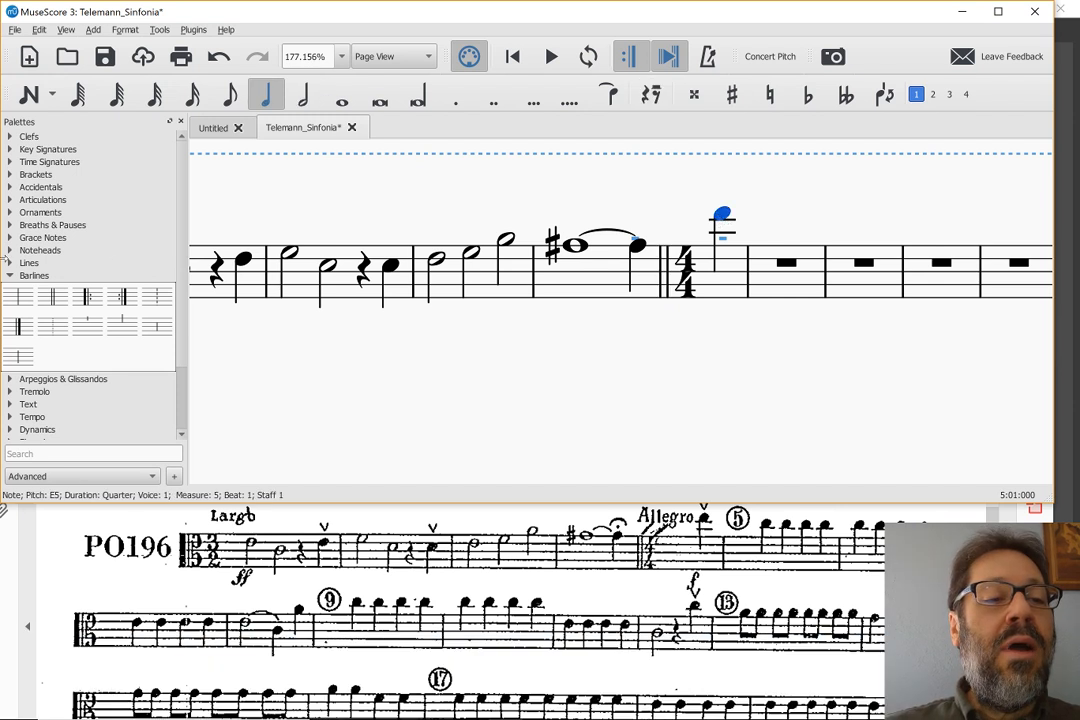
scroll(50, 280, "down", 2)
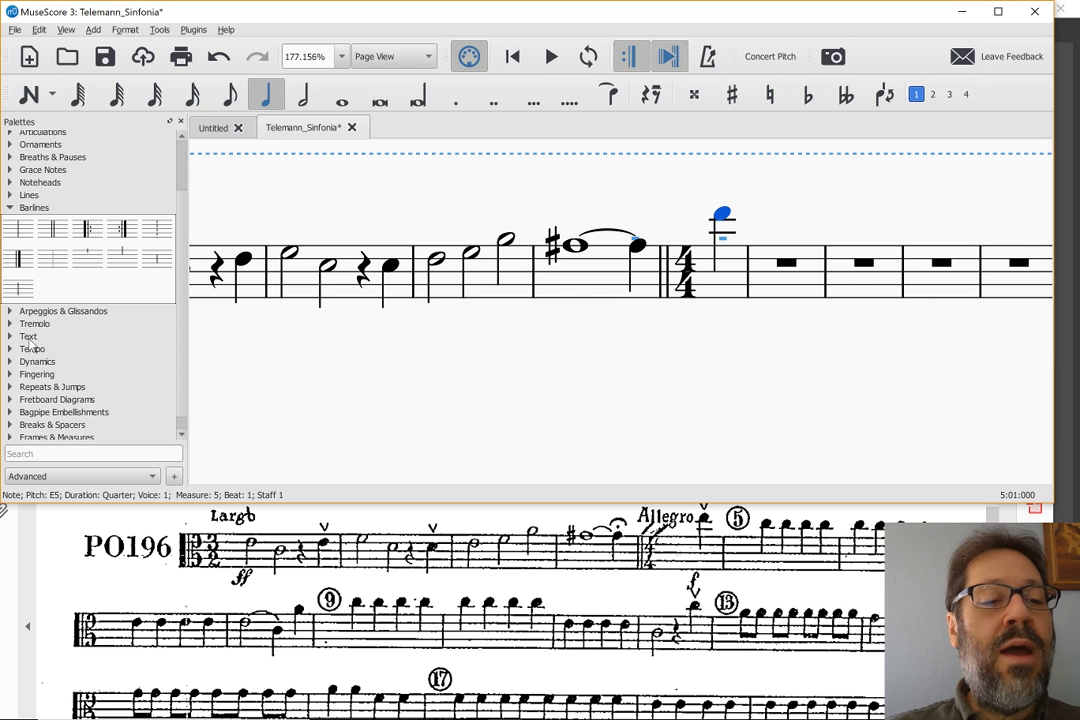
left_click(32, 348)
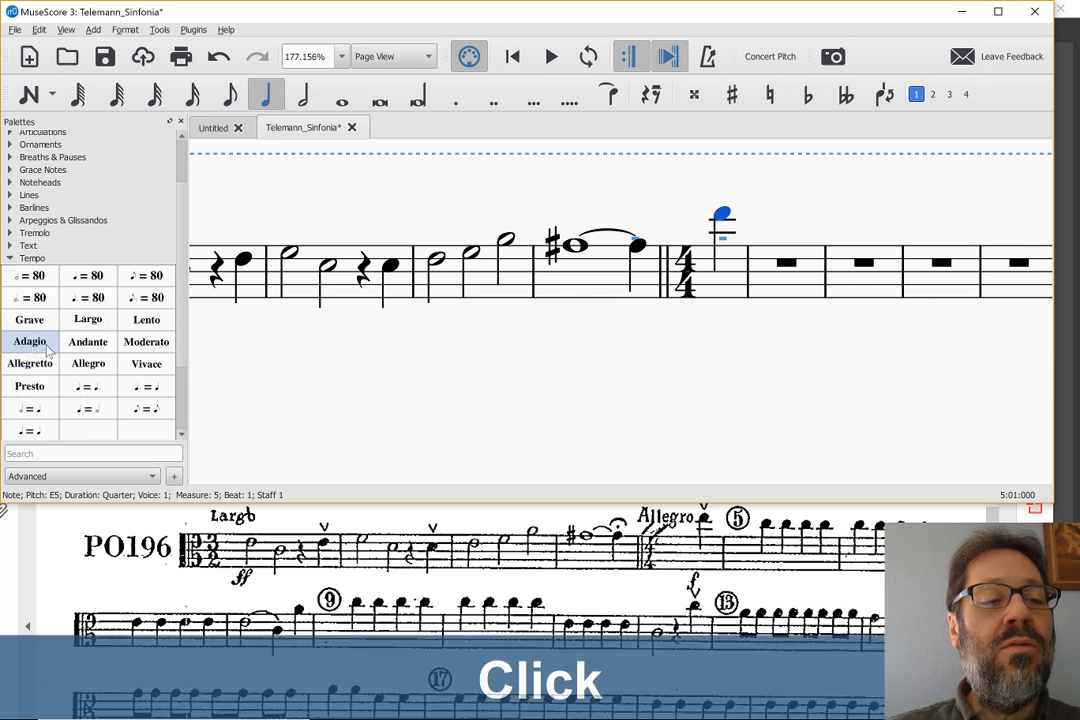
double_click(98, 369)
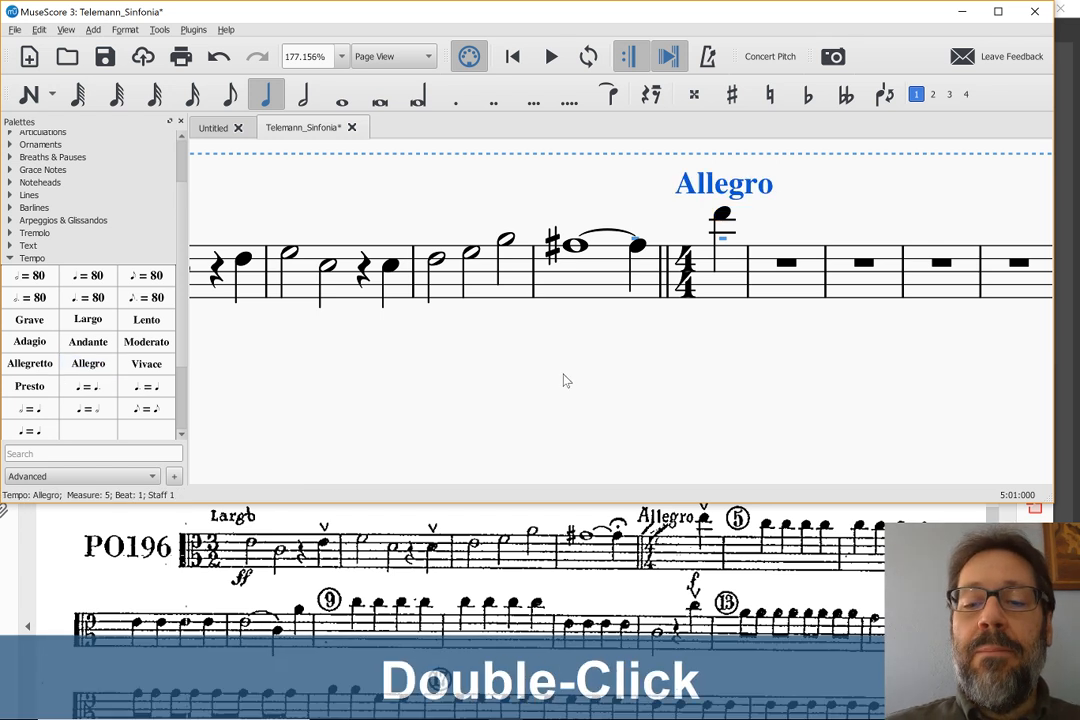
Step: Select the whole-measure rest in measure 6, switch to OBS and activate the Full screen scene
left_click(787, 266)
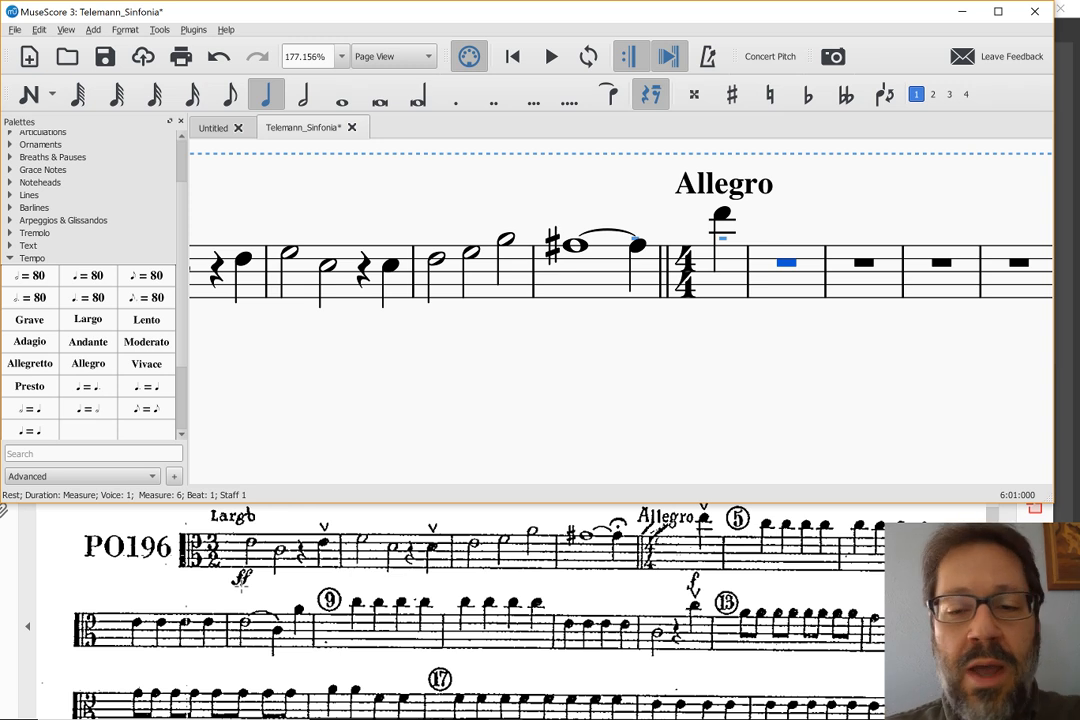
key("alt+Tab")
key("alt+Tab")
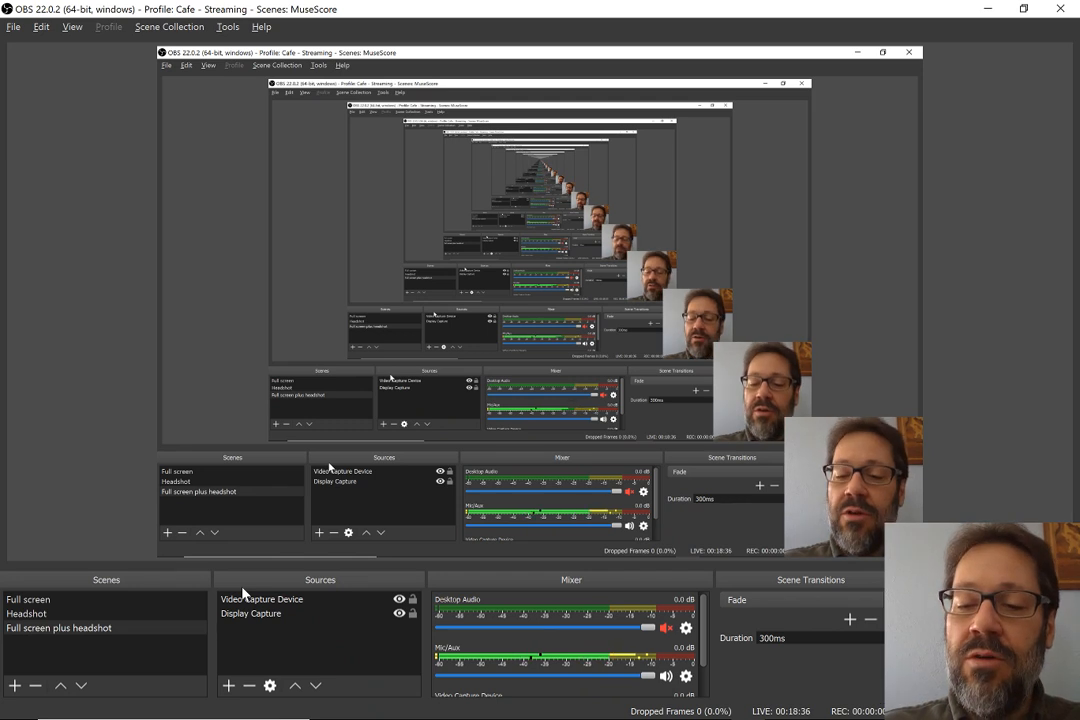
left_click(73, 601)
key("alt+Tab")
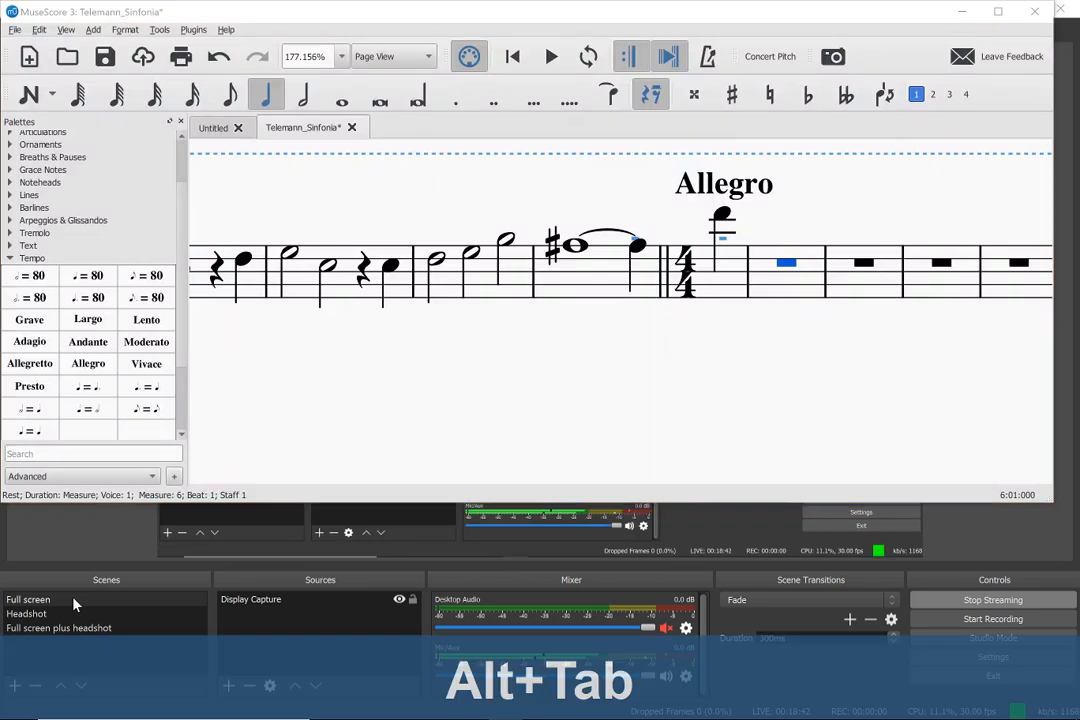
Step: Switch to the Telemann viola part PDF in Adobe Acrobat Reader and look over its later staves
key("alt+Tab")
key("alt+Tab")
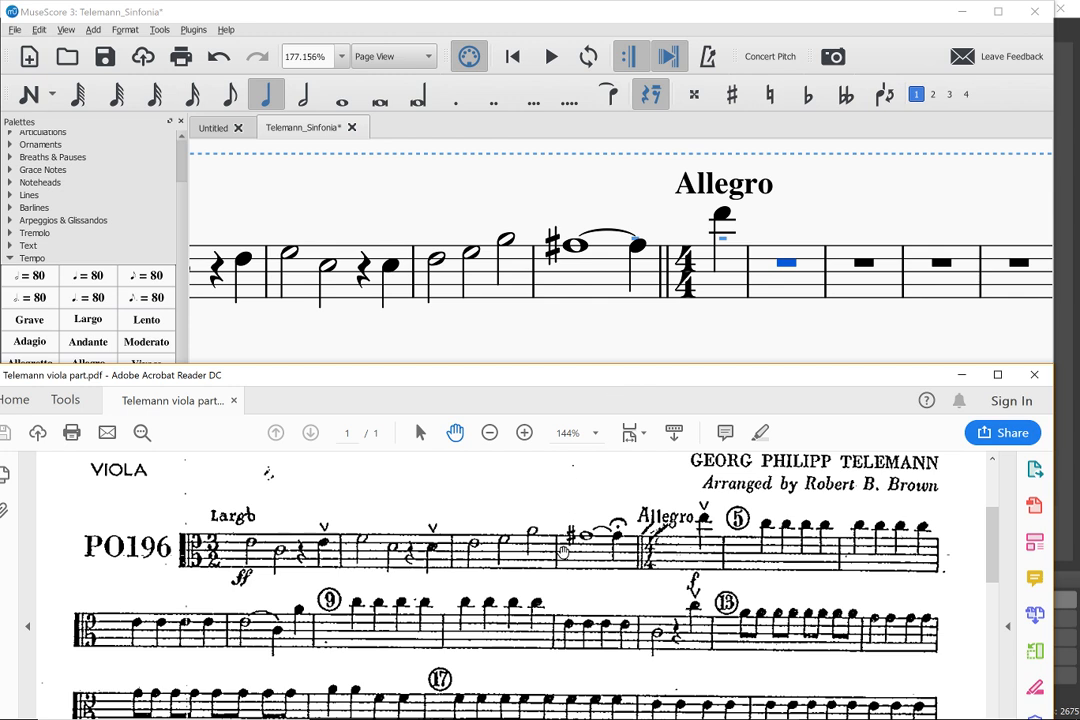
scroll(563, 550, "down", 4)
scroll(563, 552, "down", 2)
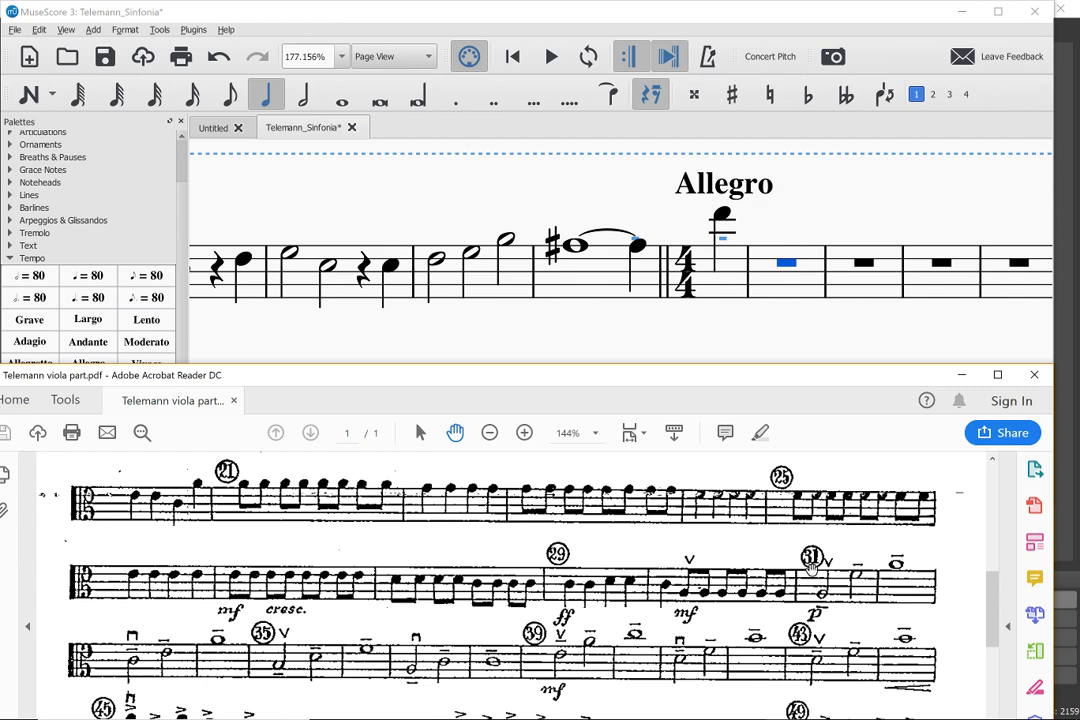
scroll(812, 566, "up", 5)
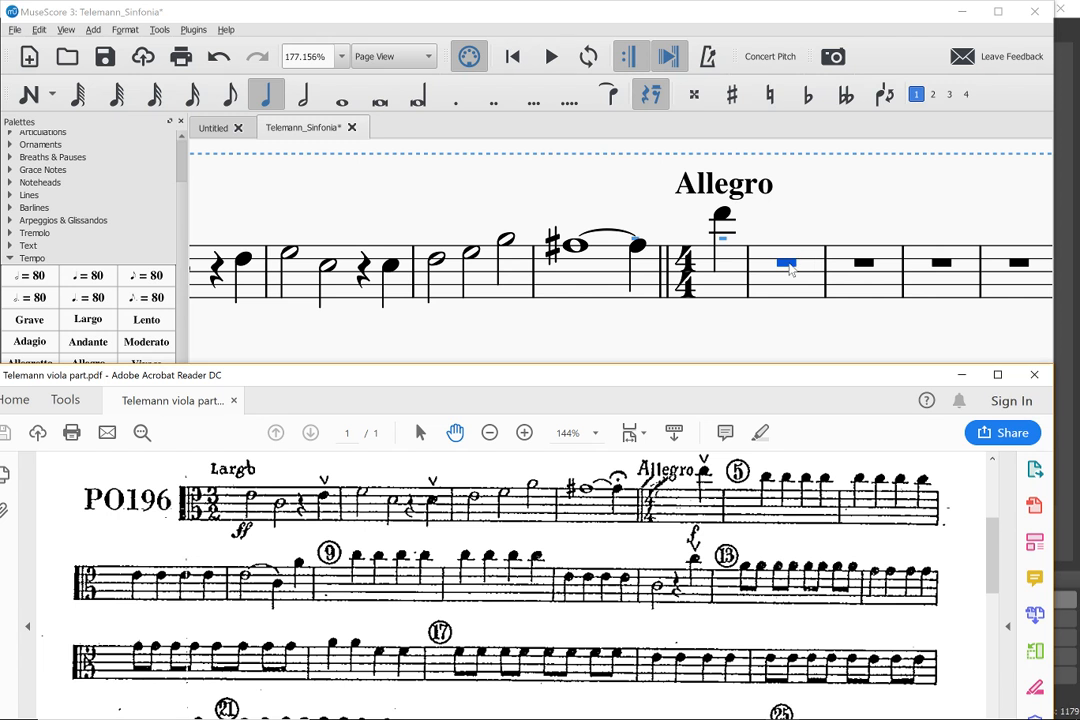
Step: Return to MuseScore and change the score display from Page View to Continuous View
left_click(735, 323)
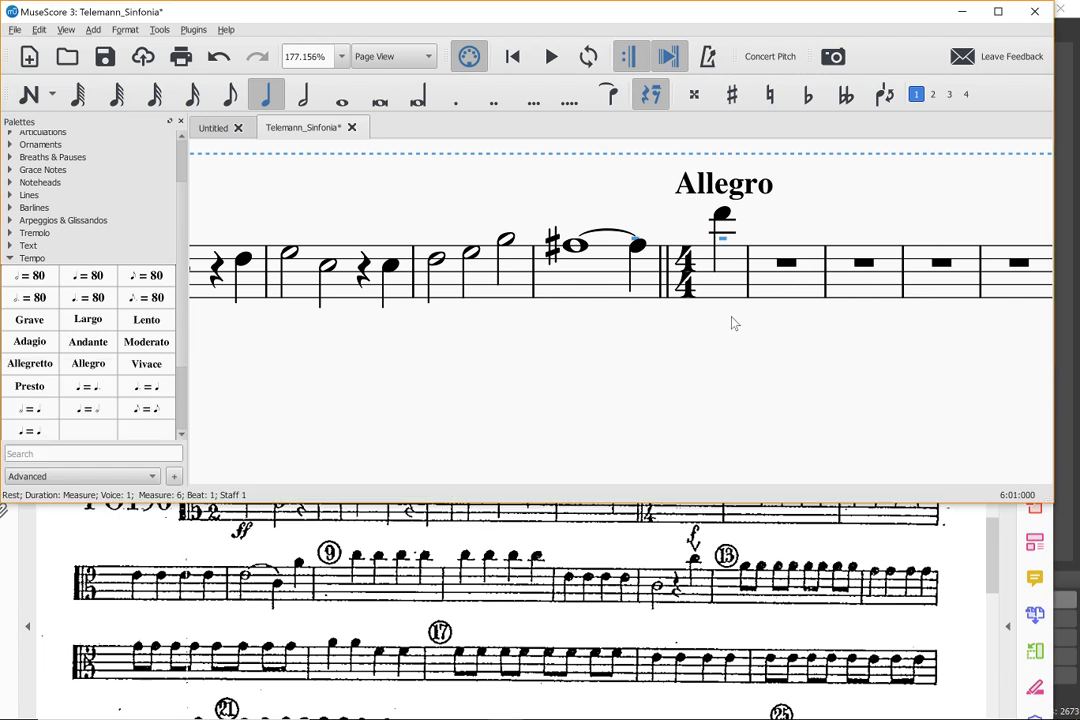
scroll(735, 323, "right", 6)
scroll(733, 321, "left", 5)
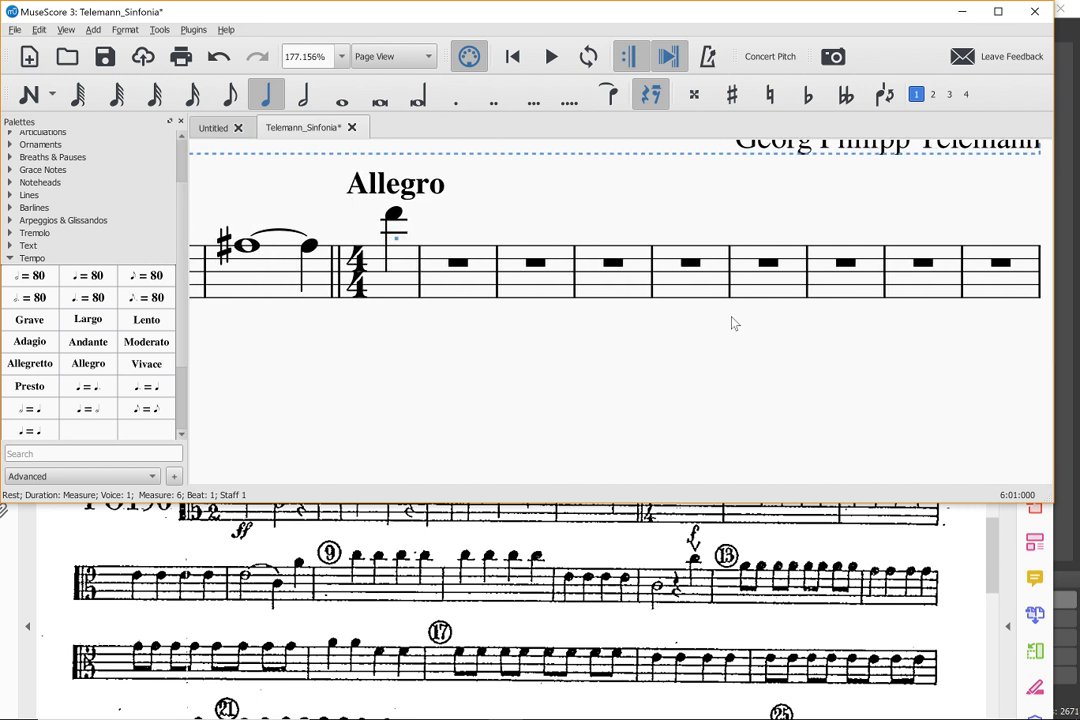
left_click(402, 62)
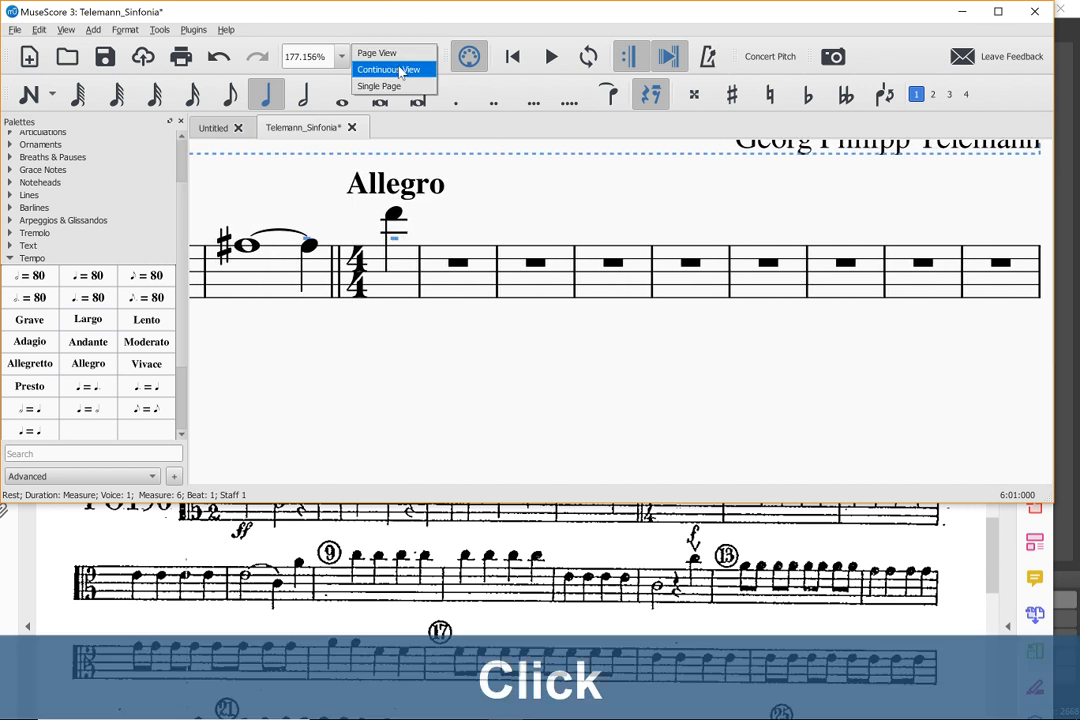
left_click(400, 70)
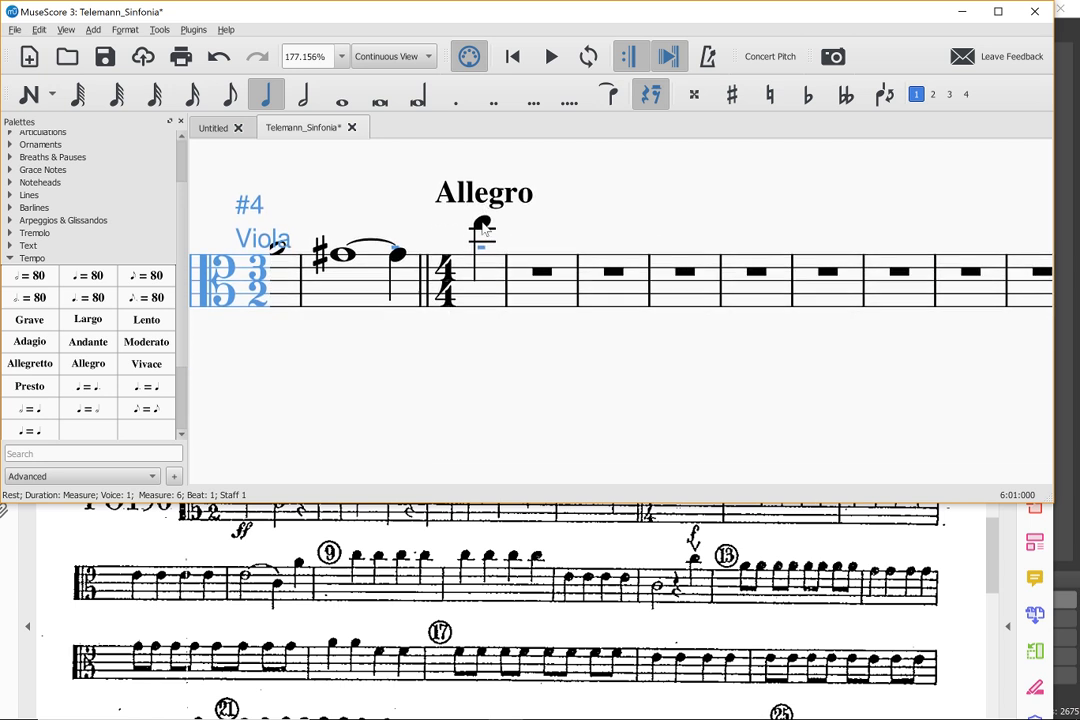
Step: Shorten the MuseScore window so the opening staves of the viola part PDF are uncovered below it
key("alt+Tab")
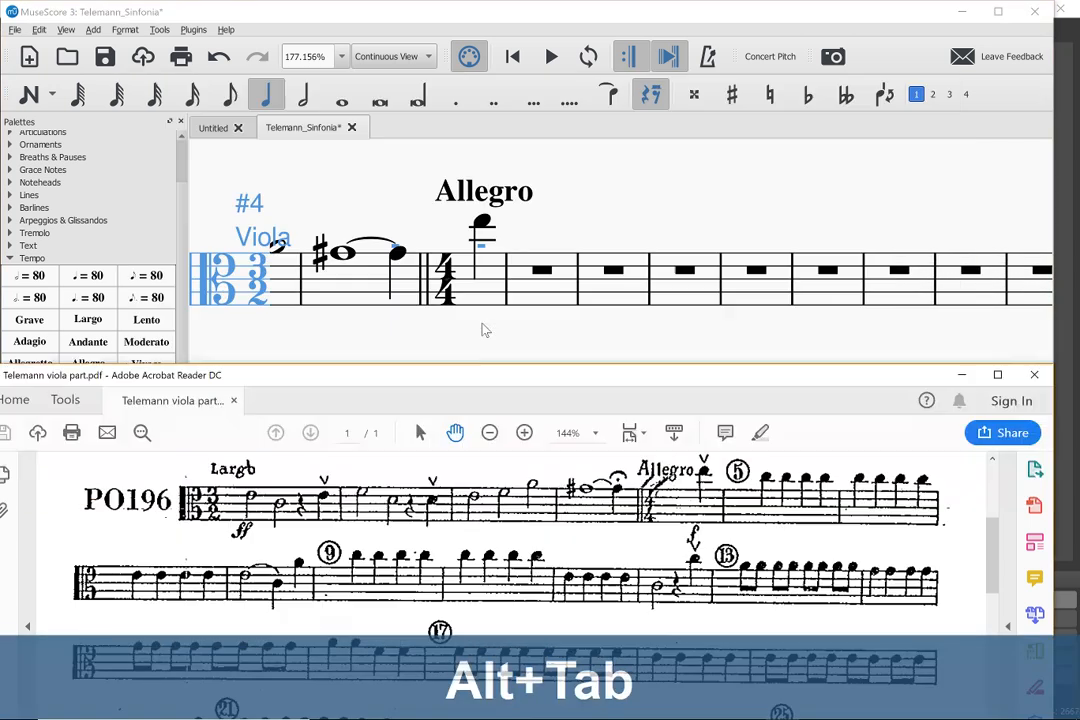
left_click(528, 288)
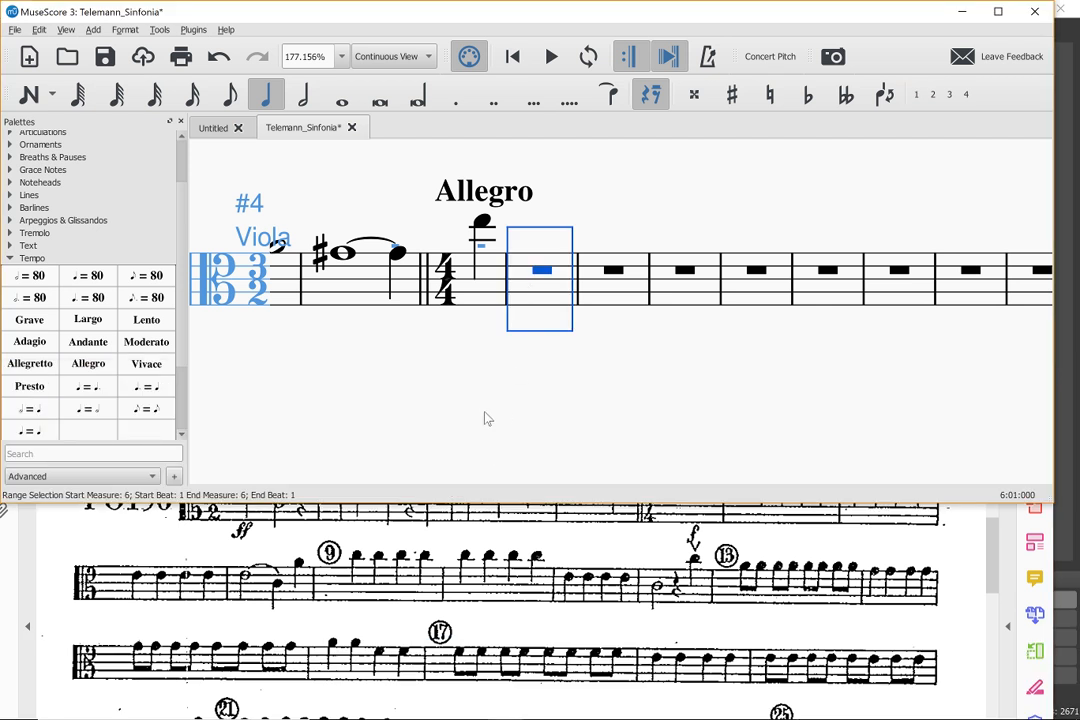
left_click(499, 503)
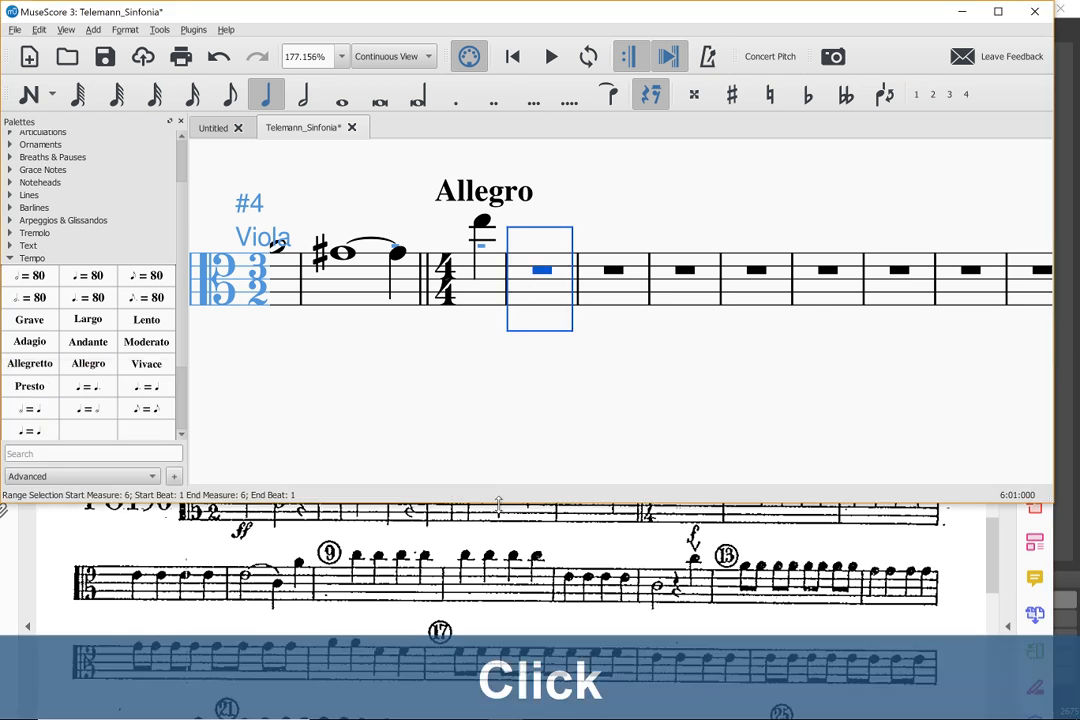
left_click_drag(499, 503, 499, 429)
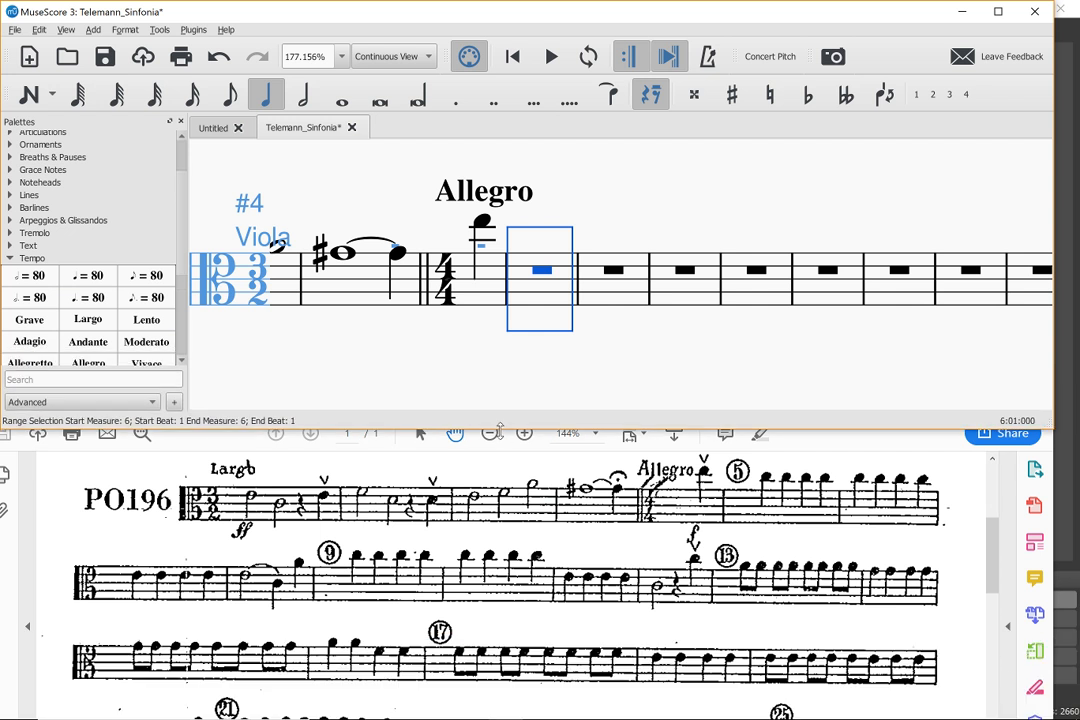
Step: Enter four quarter-note C5s in each of measures 6 and 7
scroll(549, 292, "right", 4)
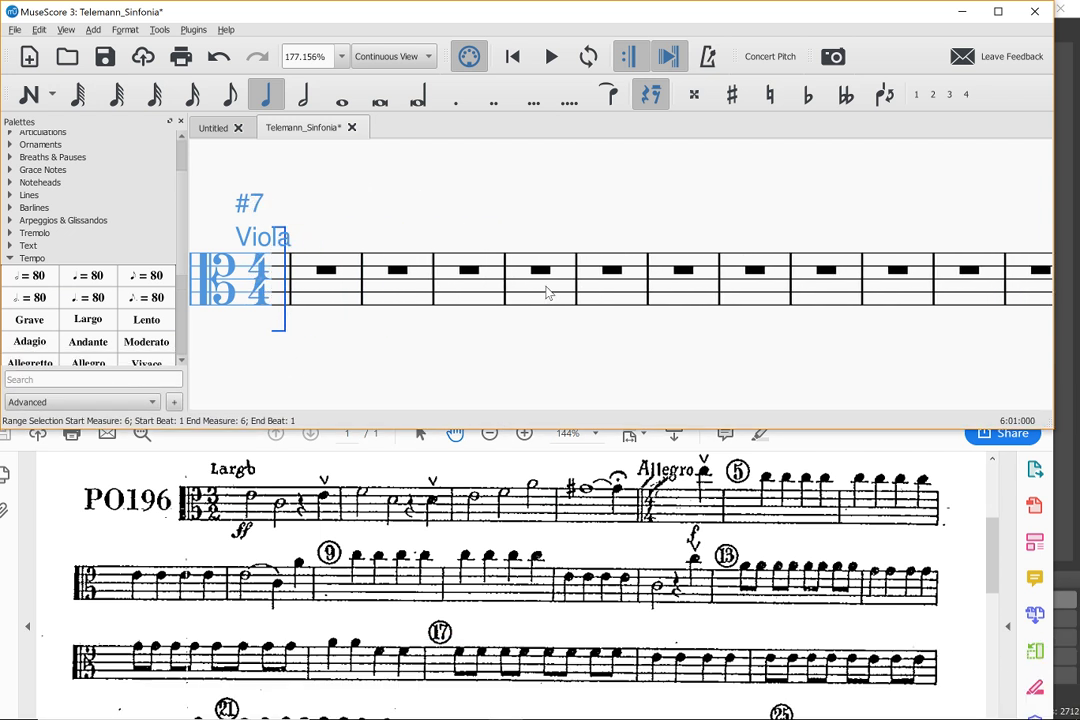
scroll(549, 292, "right", 3)
scroll(546, 292, "up", 6)
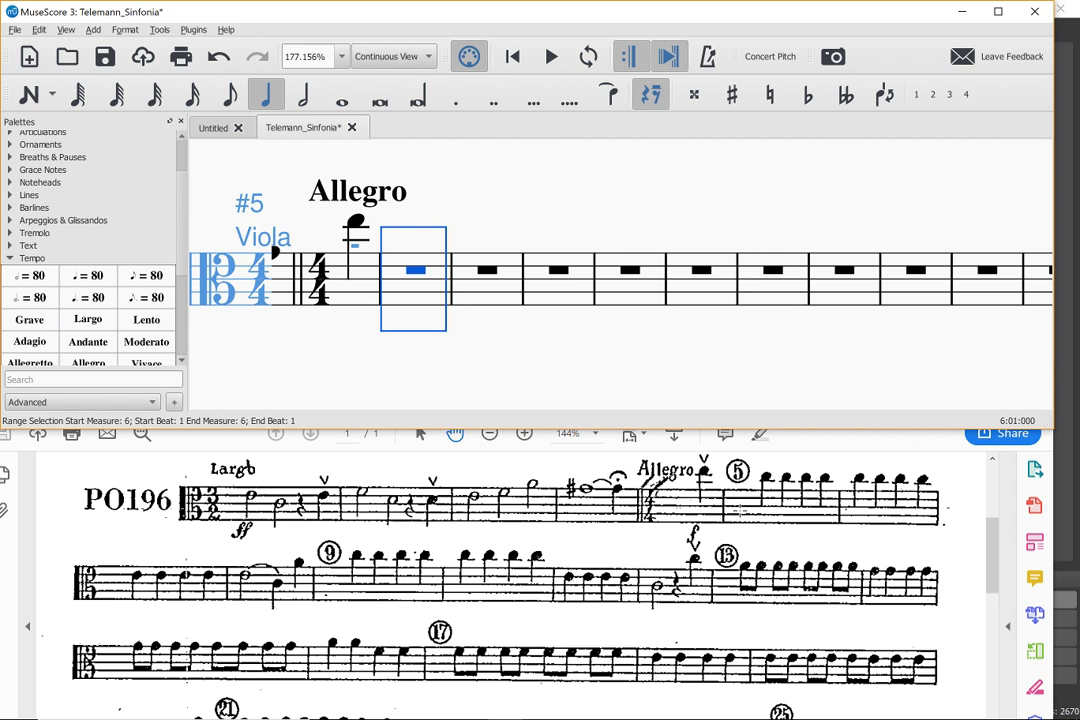
left_click(412, 277)
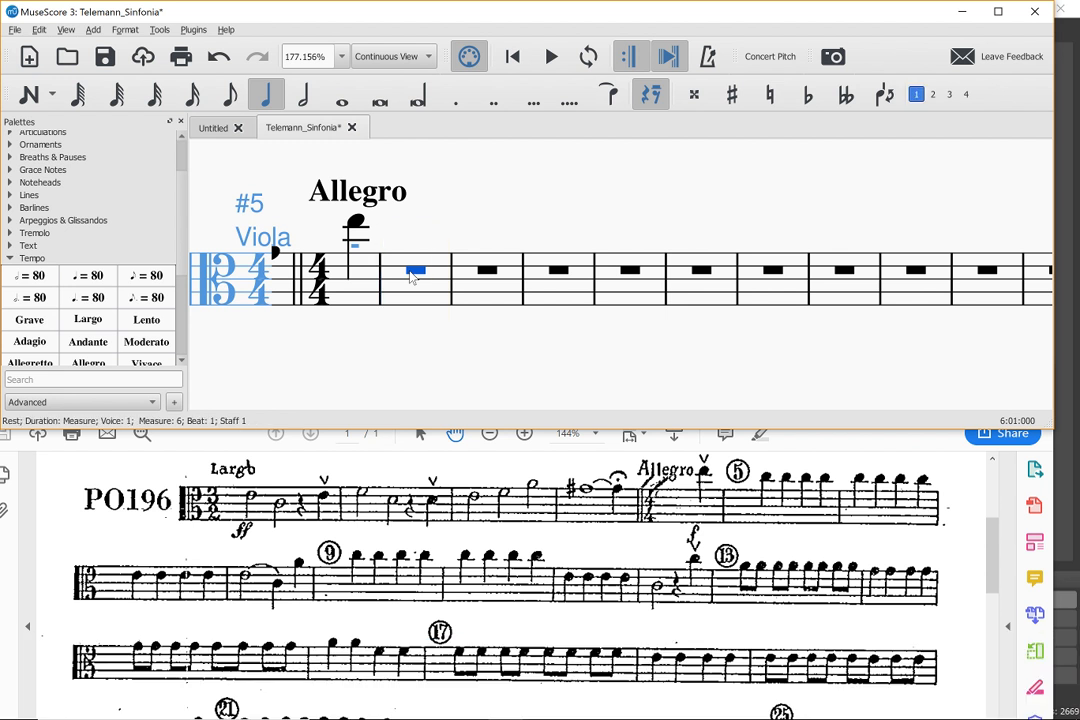
key("n")
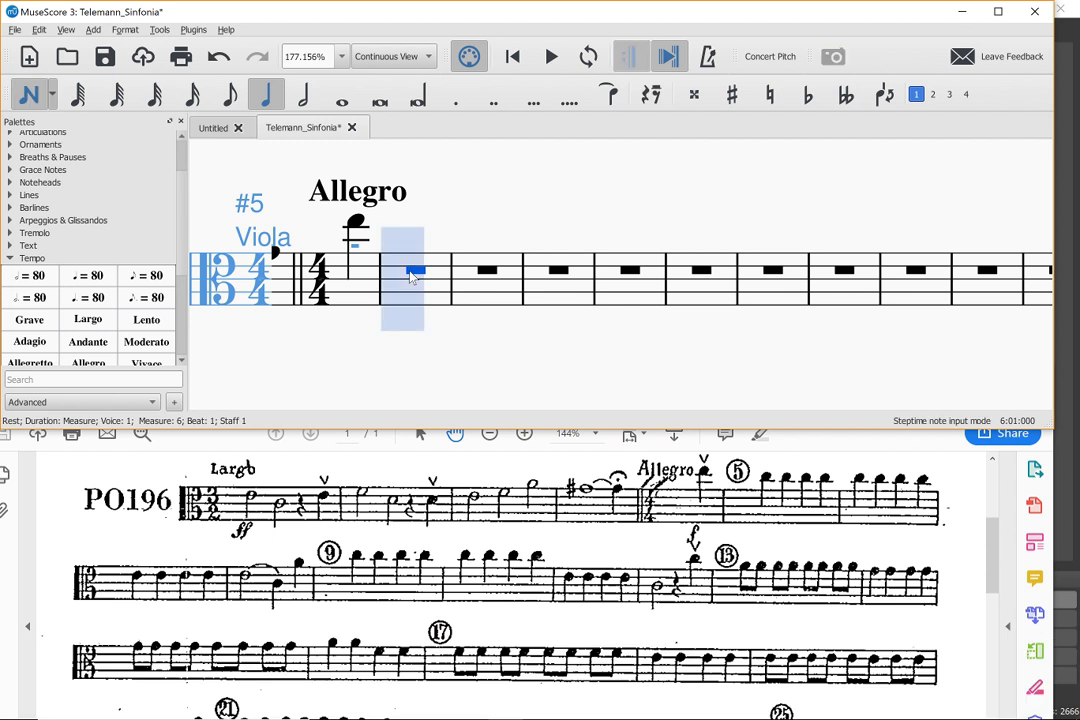
key("5")
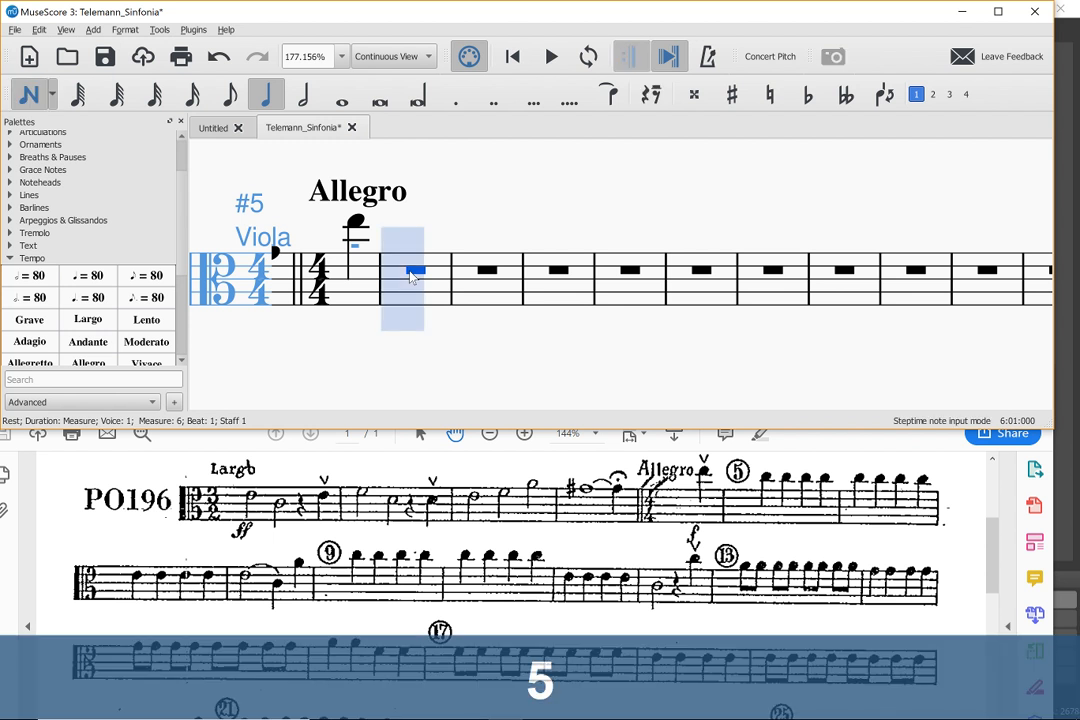
key("c")
key("c")
key("c")
key("c")
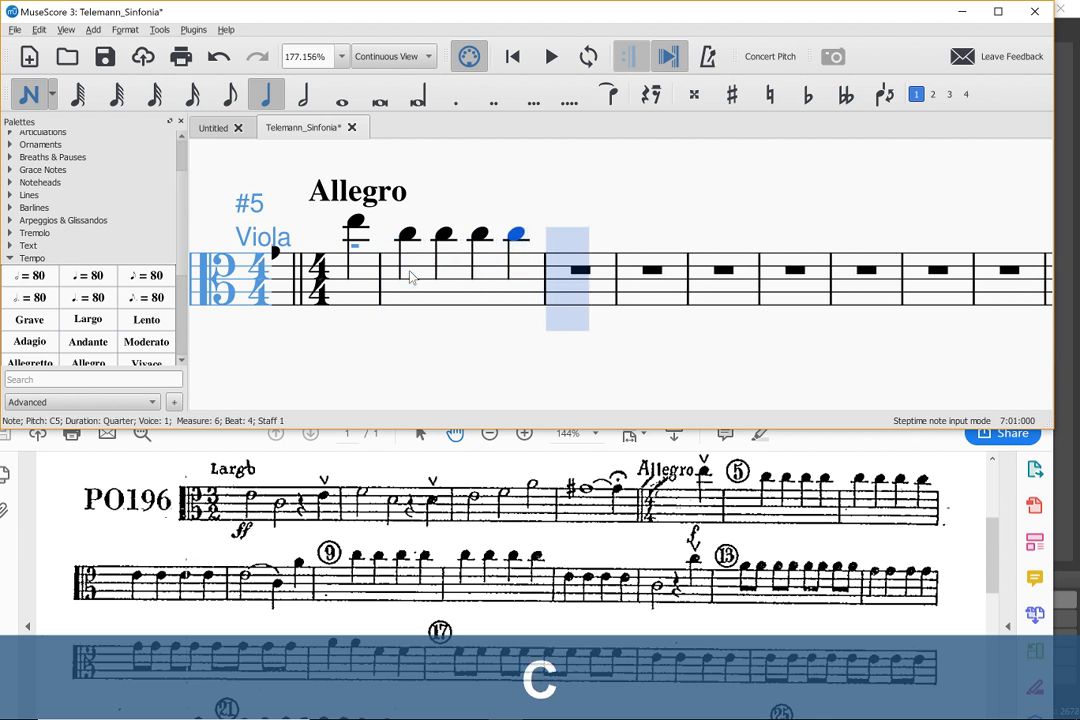
key("c")
key("c")
key("c")
key("c")
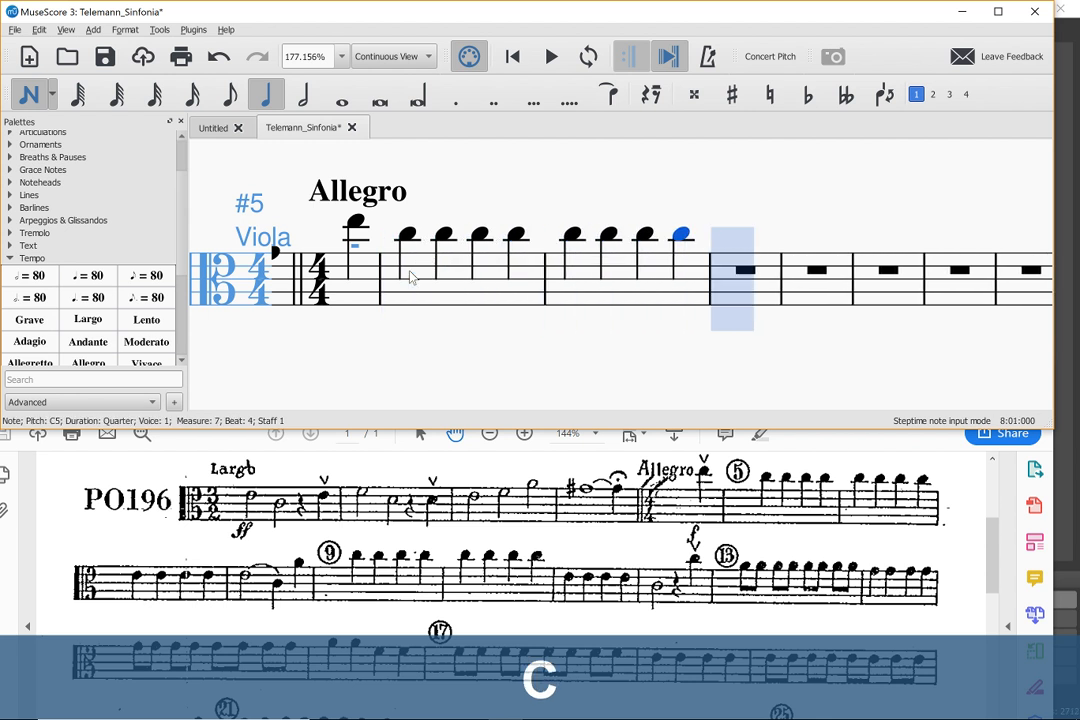
Step: Fill measure 8 with four quarter-note E4s, lowering the first note by an octave
key("e")
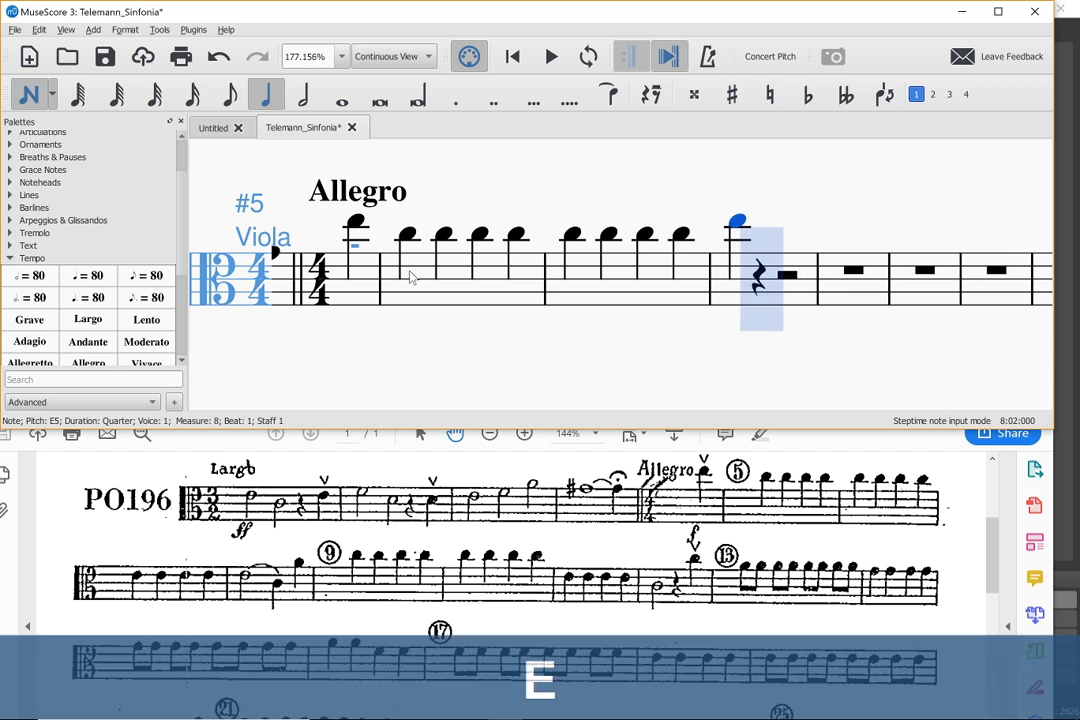
key("ctrl+Down")
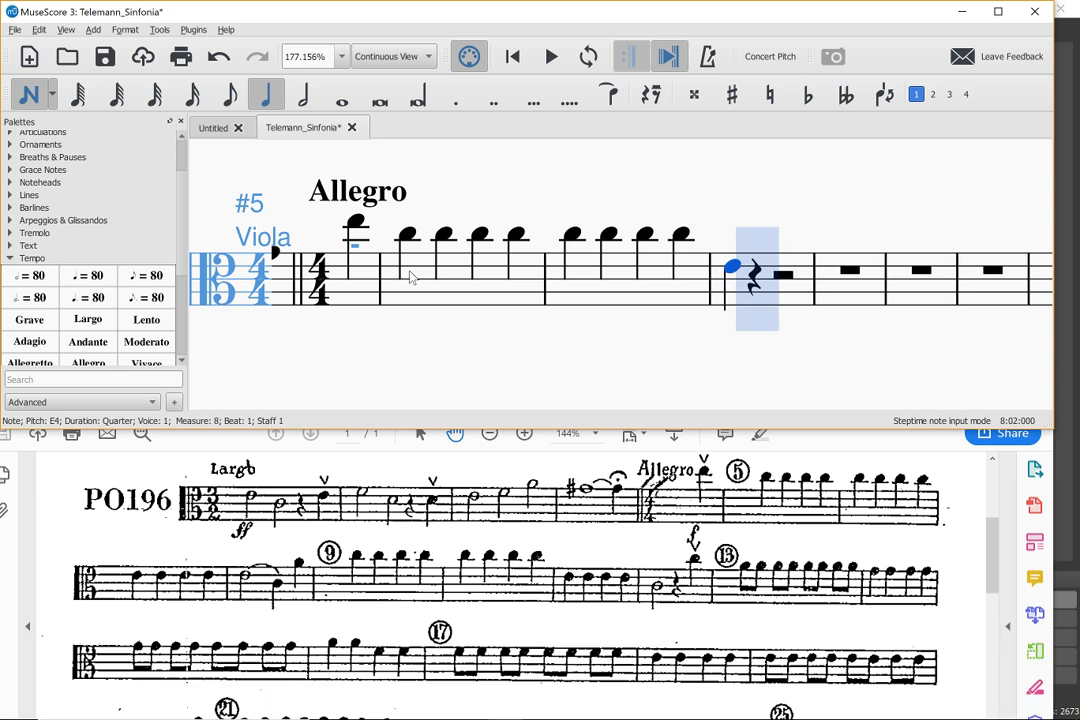
key("e")
key("e")
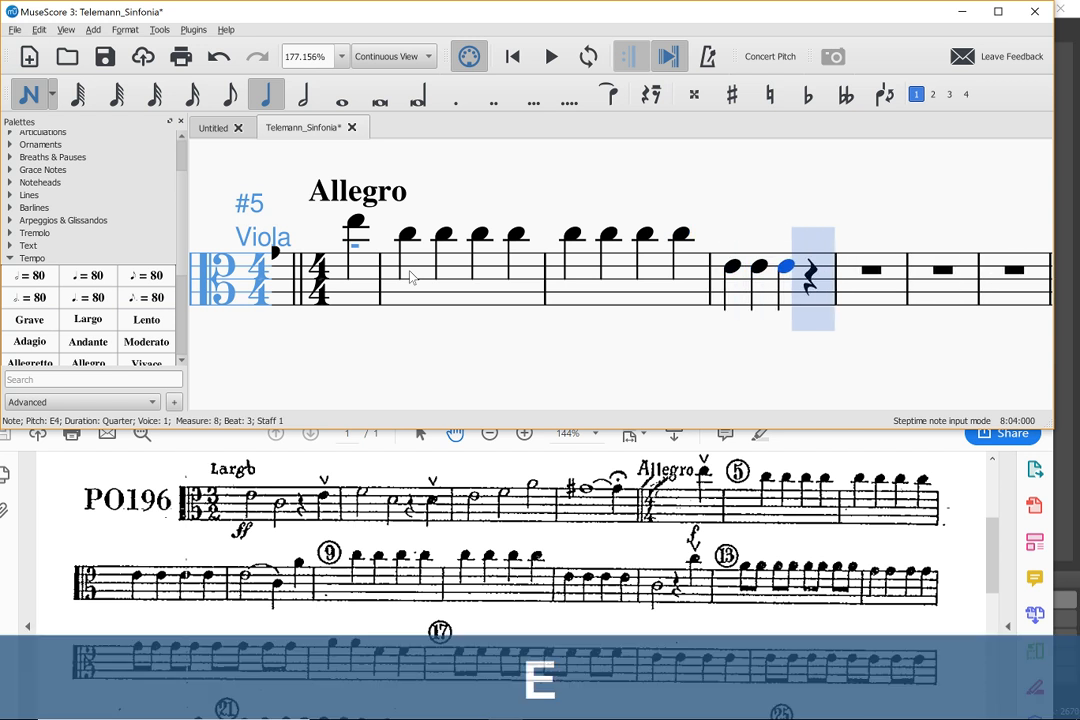
key("e")
Step: Enter a half-note E4, a quarter-note C4 and a quarter-note A4 in measure 9, and leave note input
key("6")
key("e")
key("5")
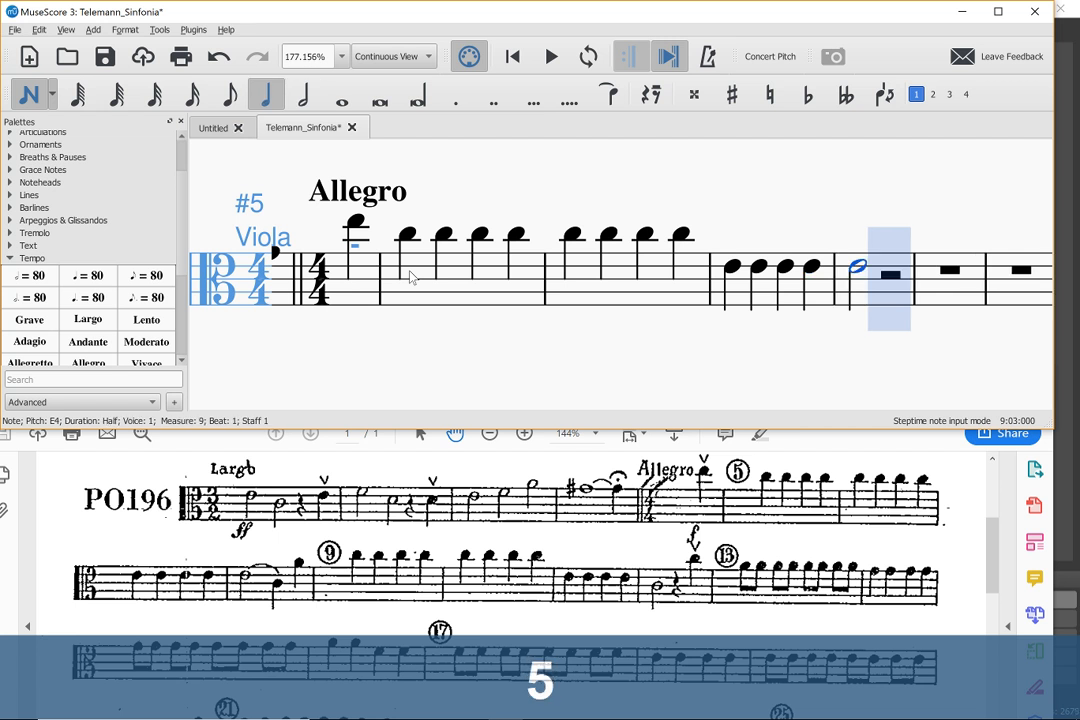
key("c")
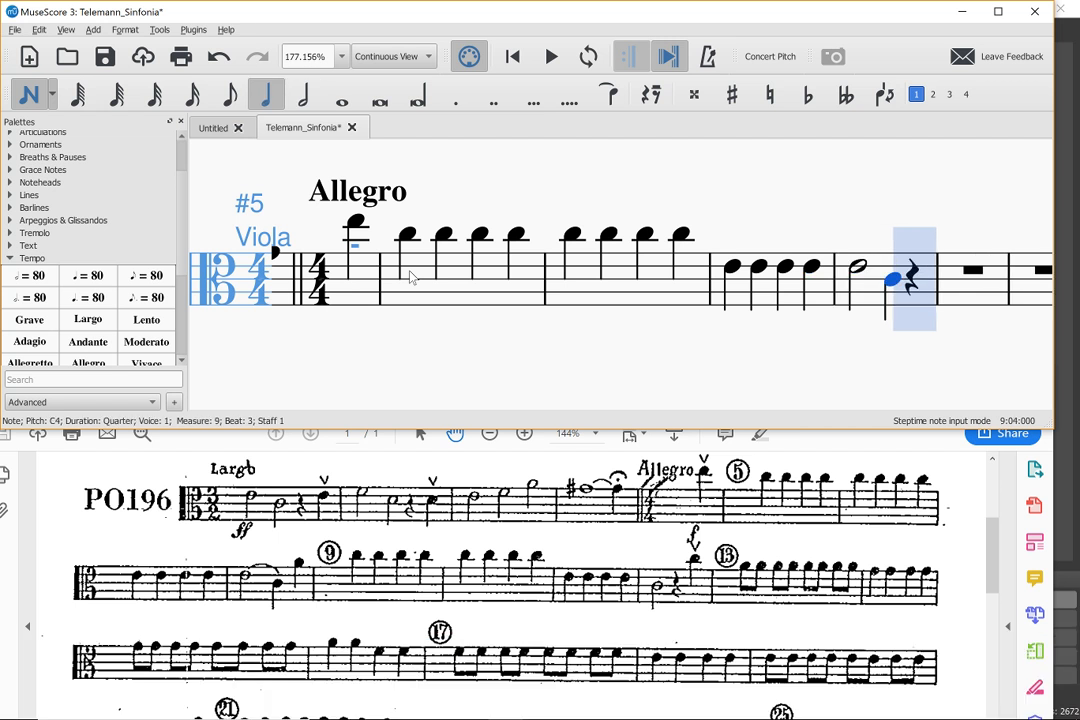
key("5")
key("a")
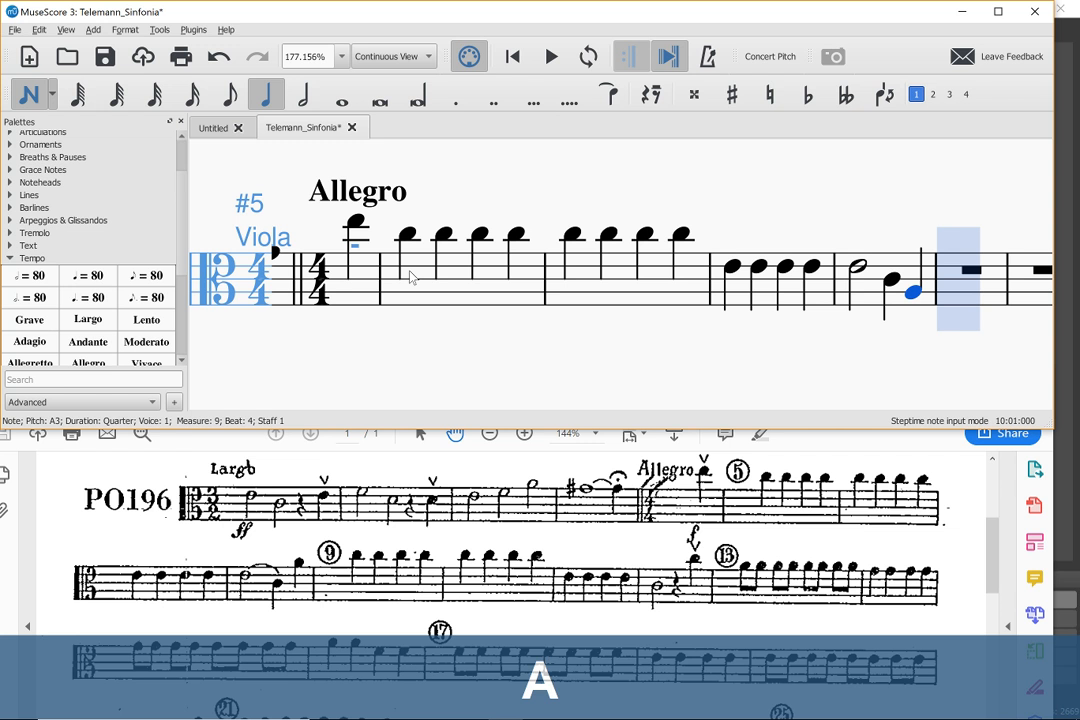
key("ctrl+Up")
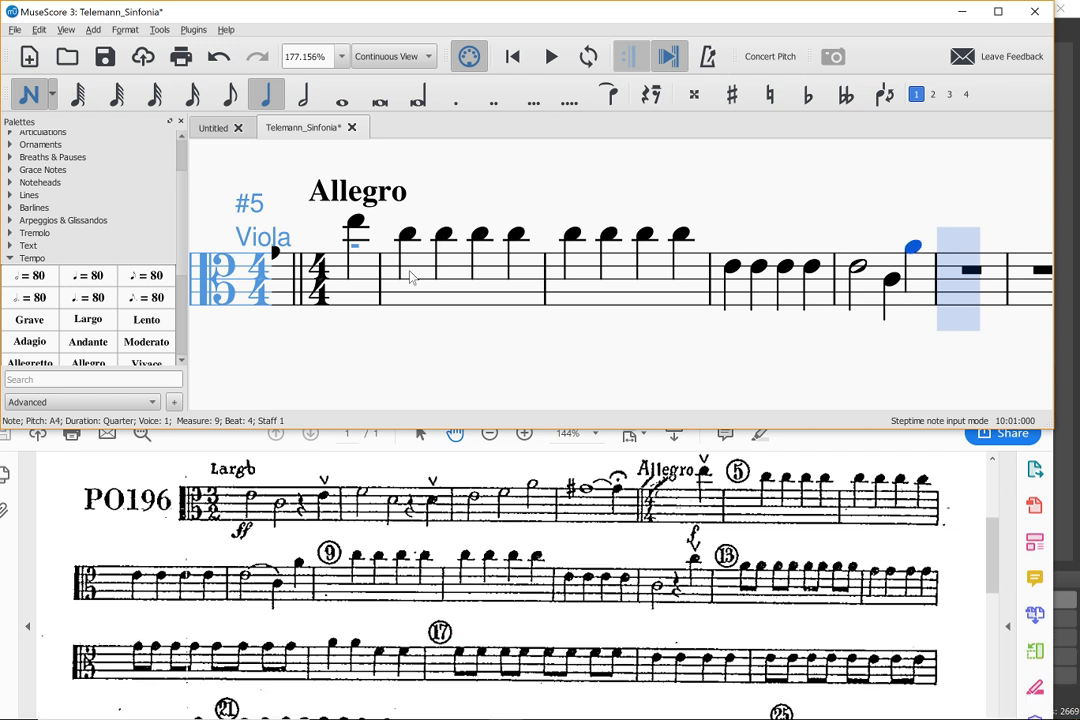
key("5")
key("Escape")
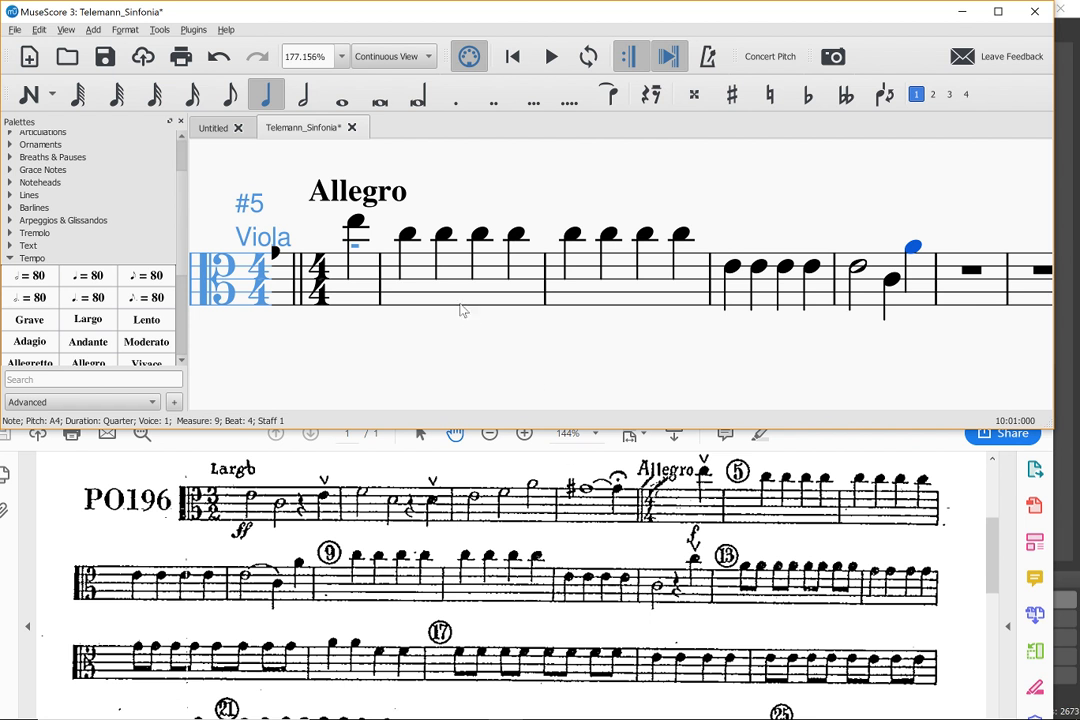
Step: Copy measures 6 to 8 and paste them starting at measure 10
left_click(380, 255)
left_click(742, 311, "shift")
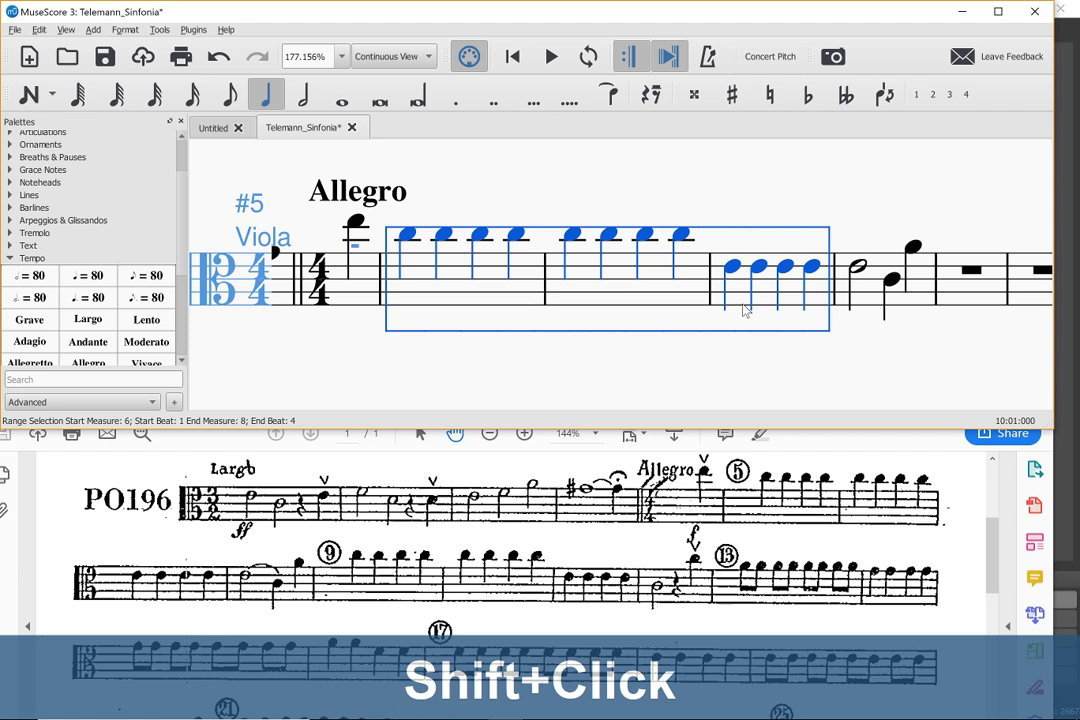
key("ctrl+c")
left_click(955, 294)
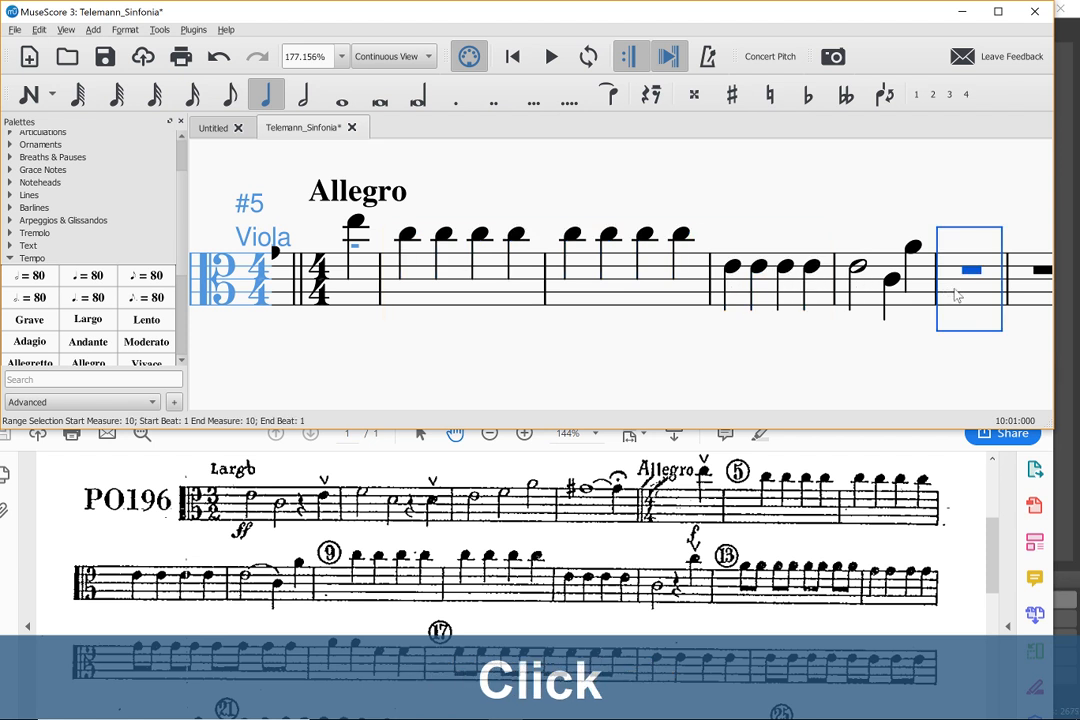
key("ctrl+v")
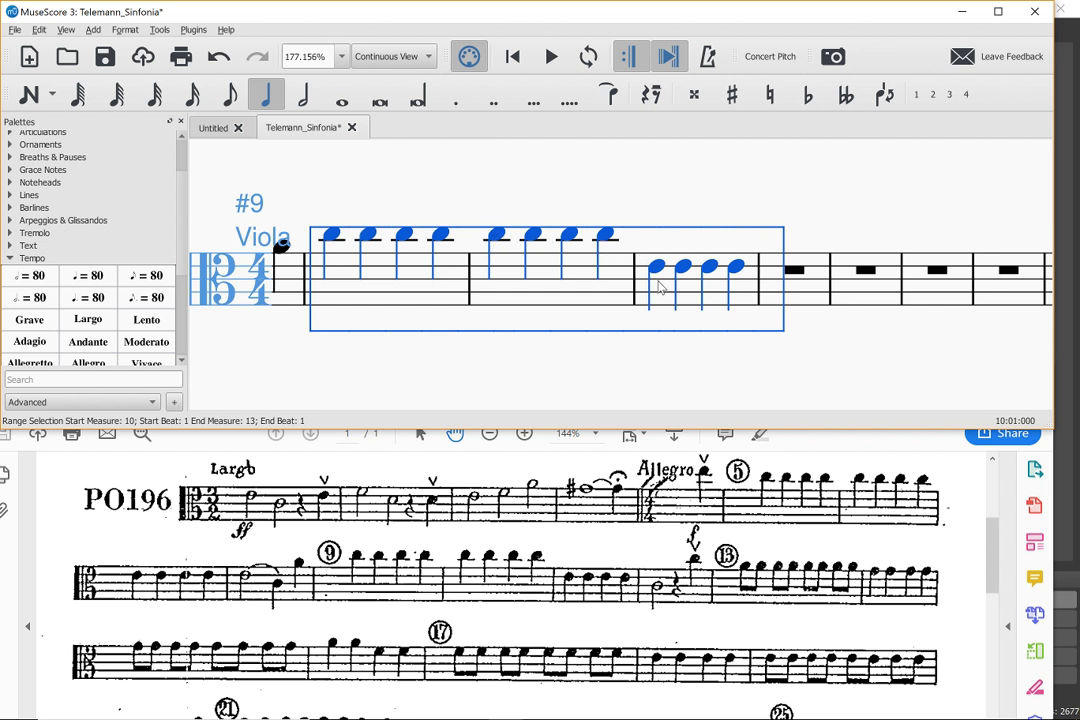
Step: Enter a half-note C4, a quarter rest and a quarter-note C5 in measure 13
scroll(652, 289, "right", 2)
scroll(658, 287, "right", 4)
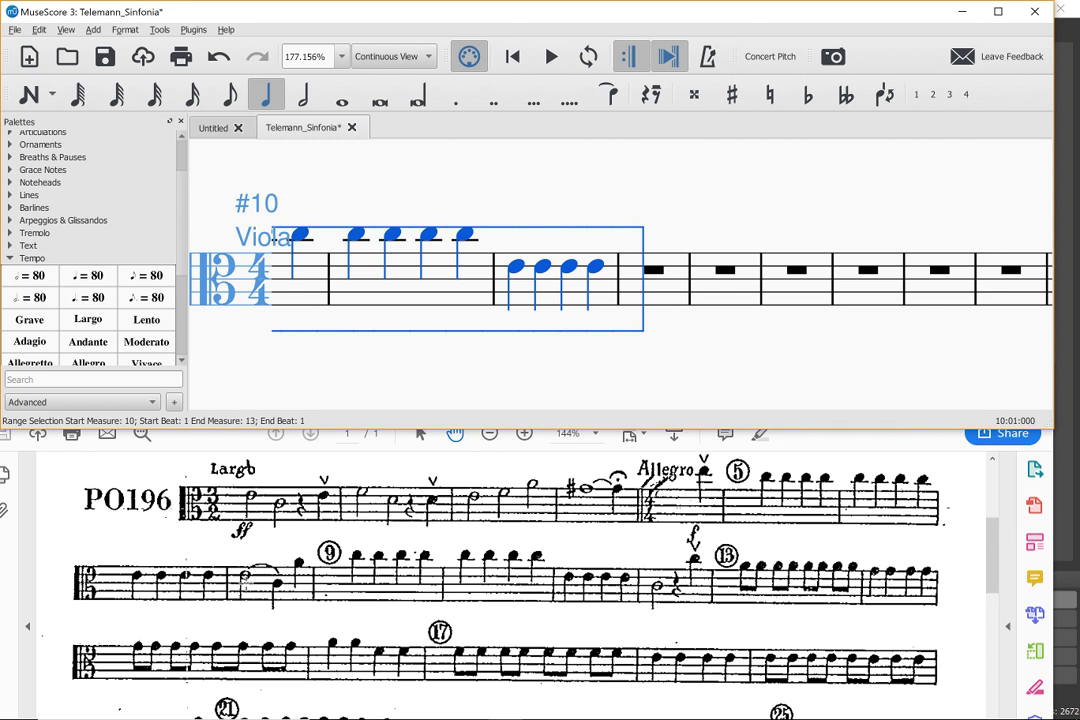
left_click(653, 271)
key("n")
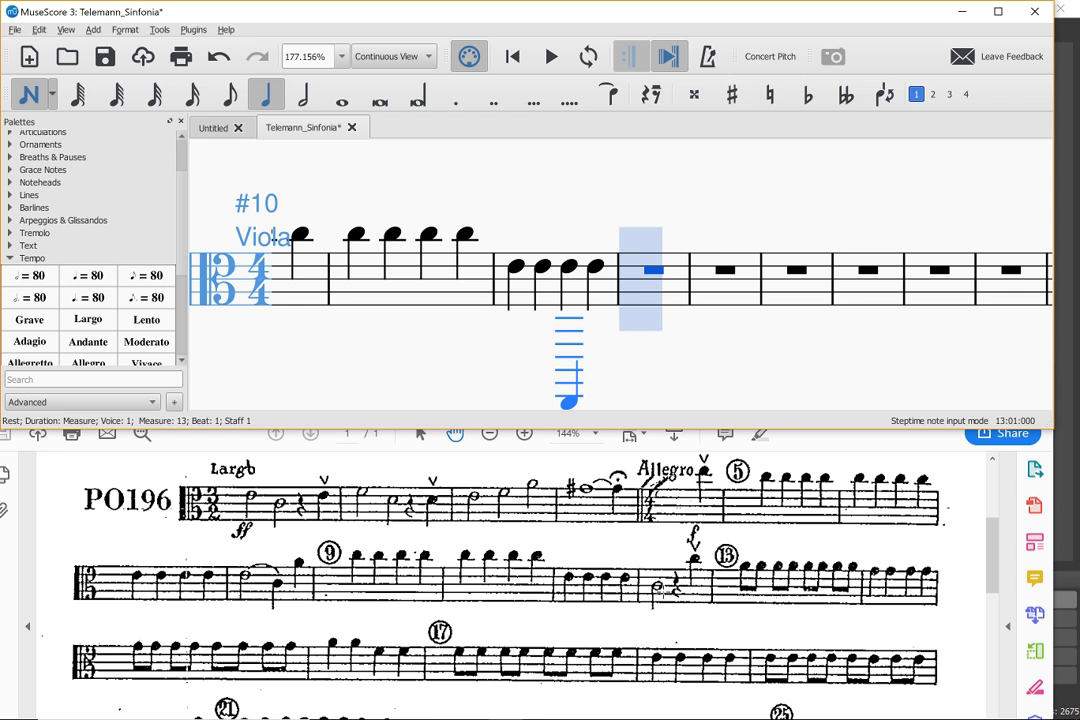
key("6")
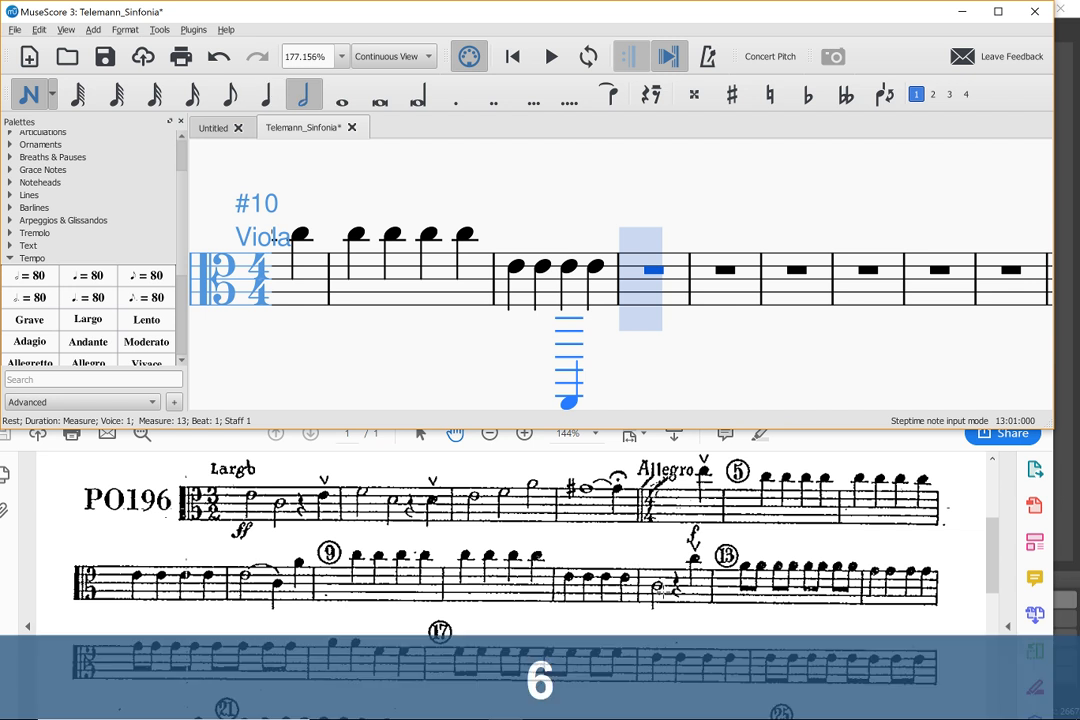
key("c")
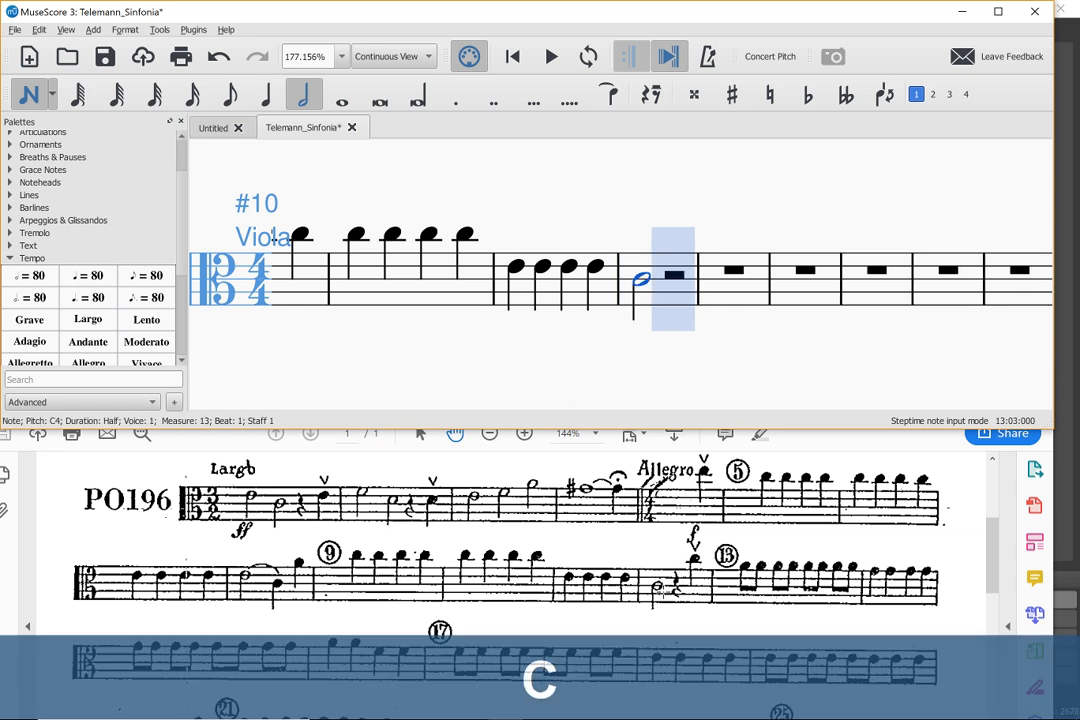
key("5")
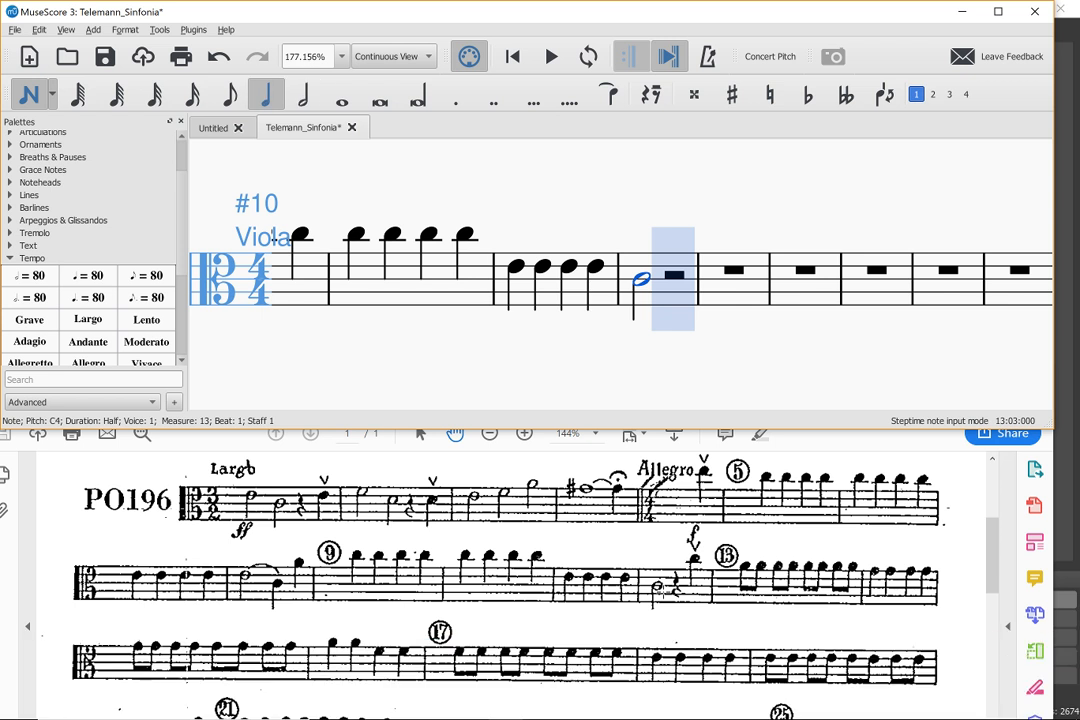
key("5")
key("0")
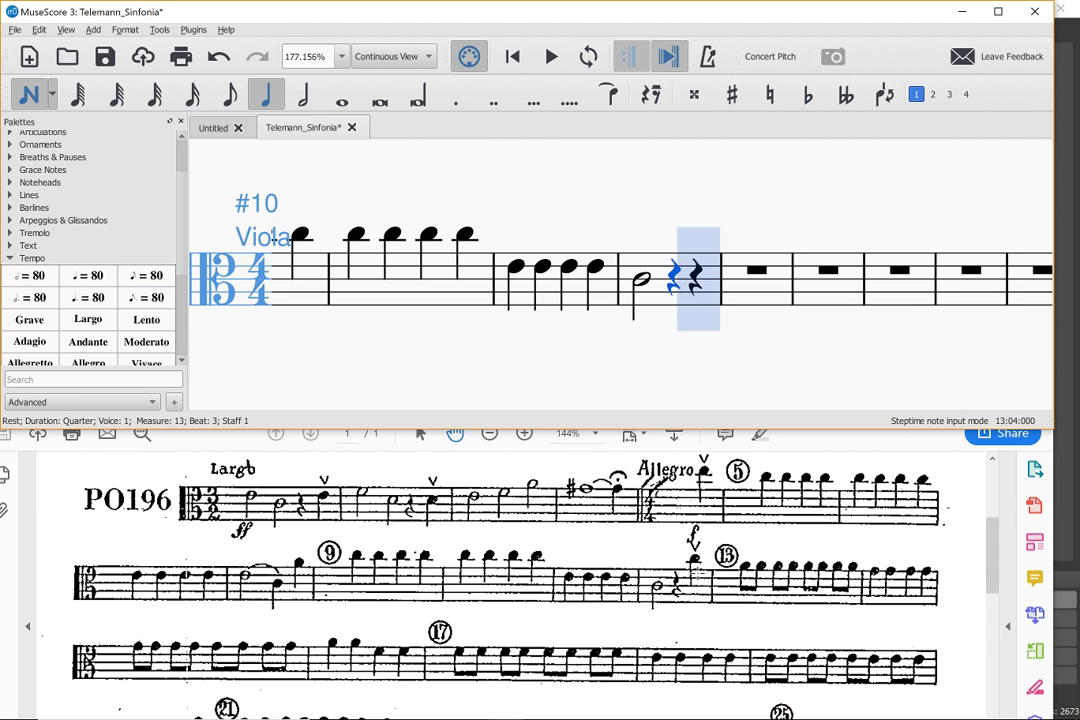
key("c")
key("ctrl+Up")
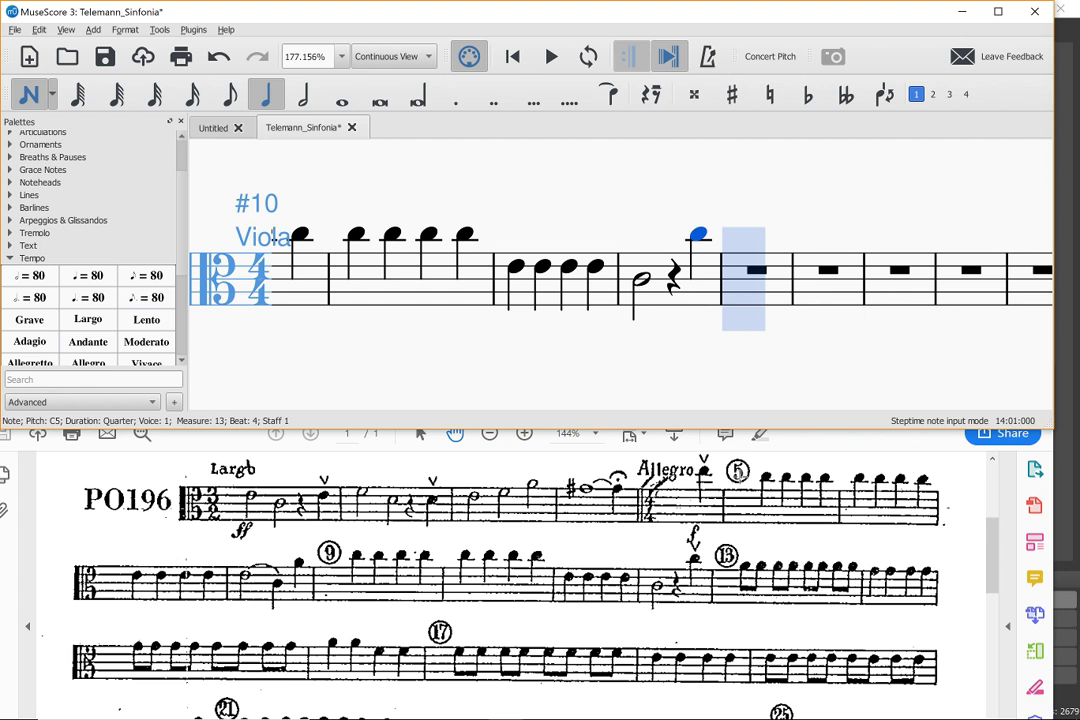
scroll(740, 476, "down", 3)
scroll(740, 476, "up", 4)
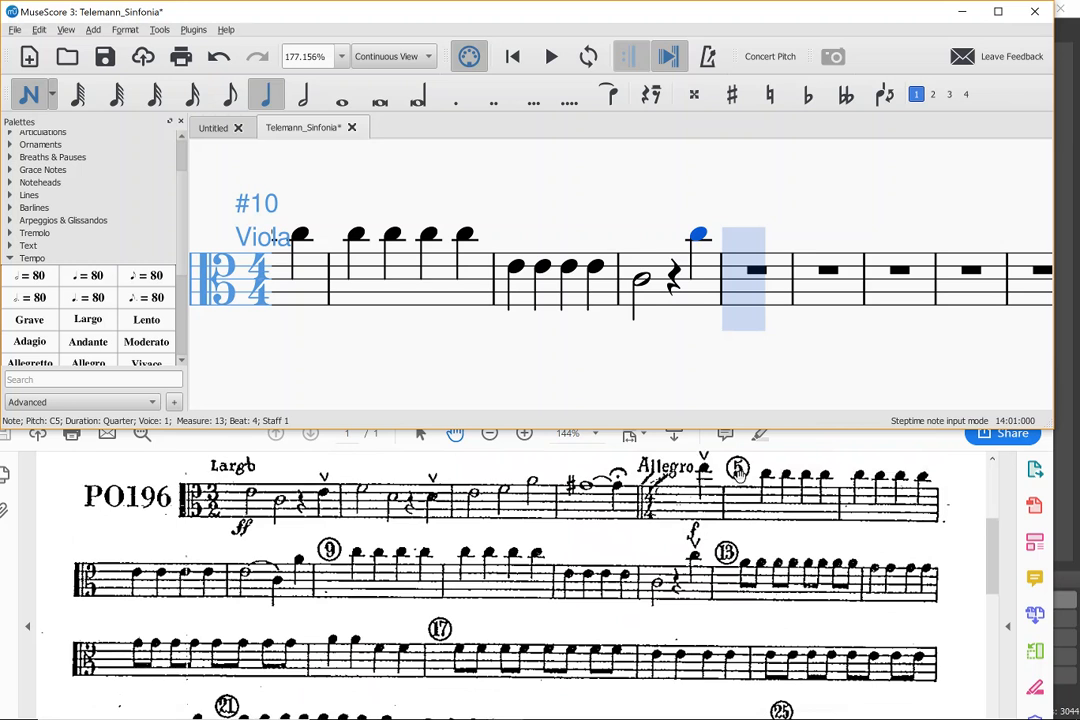
scroll(720, 347, "right", 4)
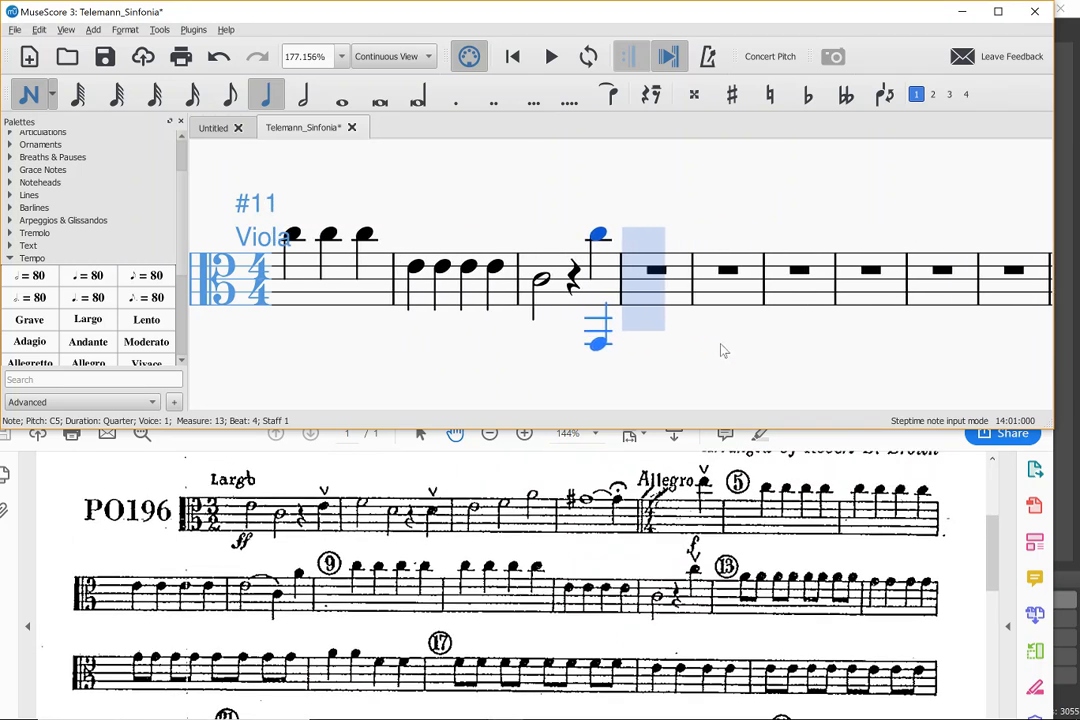
scroll(724, 350, "right", 1)
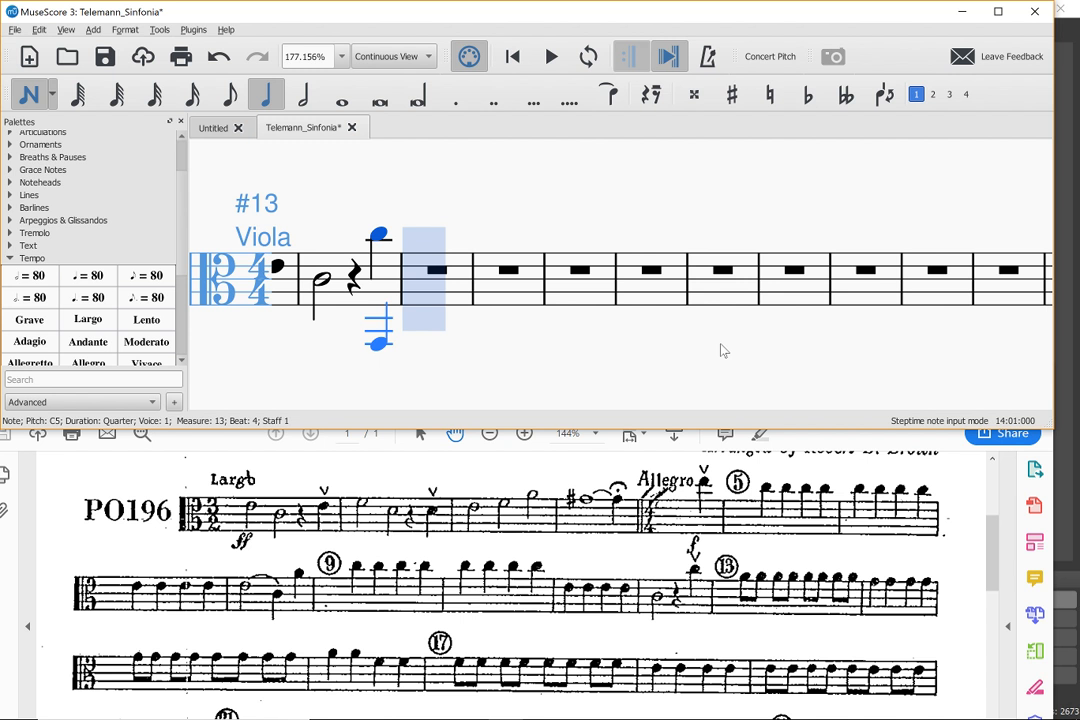
left_click(722, 347)
key("ctrl+z")
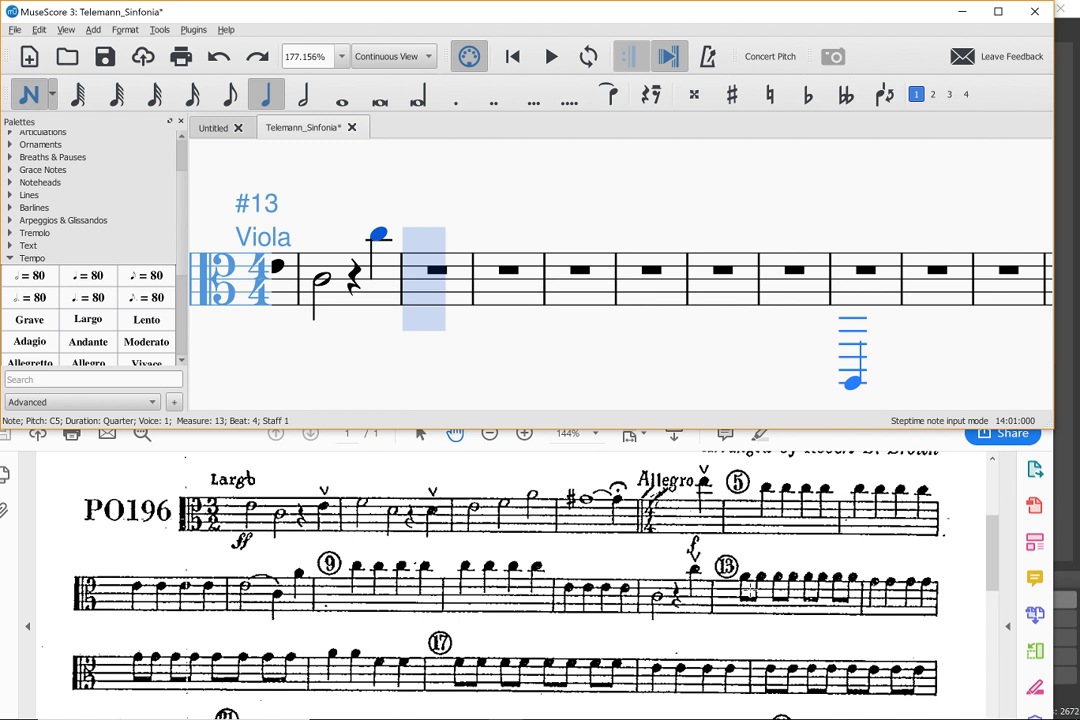
Step: Fill measure 14 with eight eighth-note A4s
key("4")
key("a")
key("a")
key("a")
key("a")
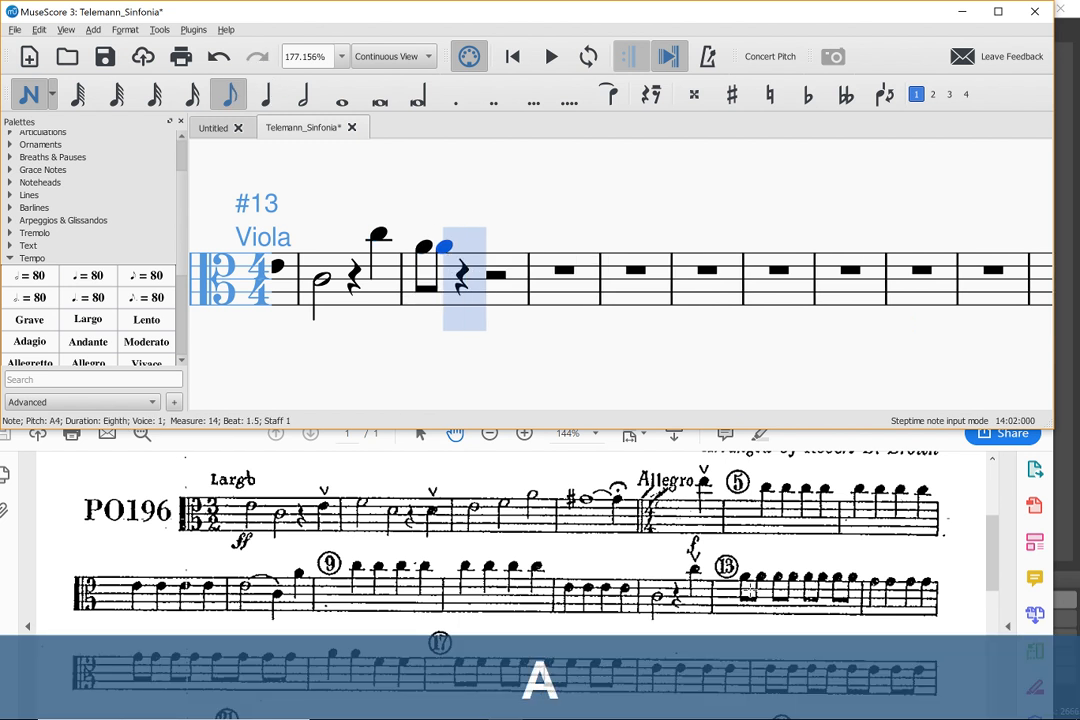
key("a")
key("a")
key("a")
key("a")
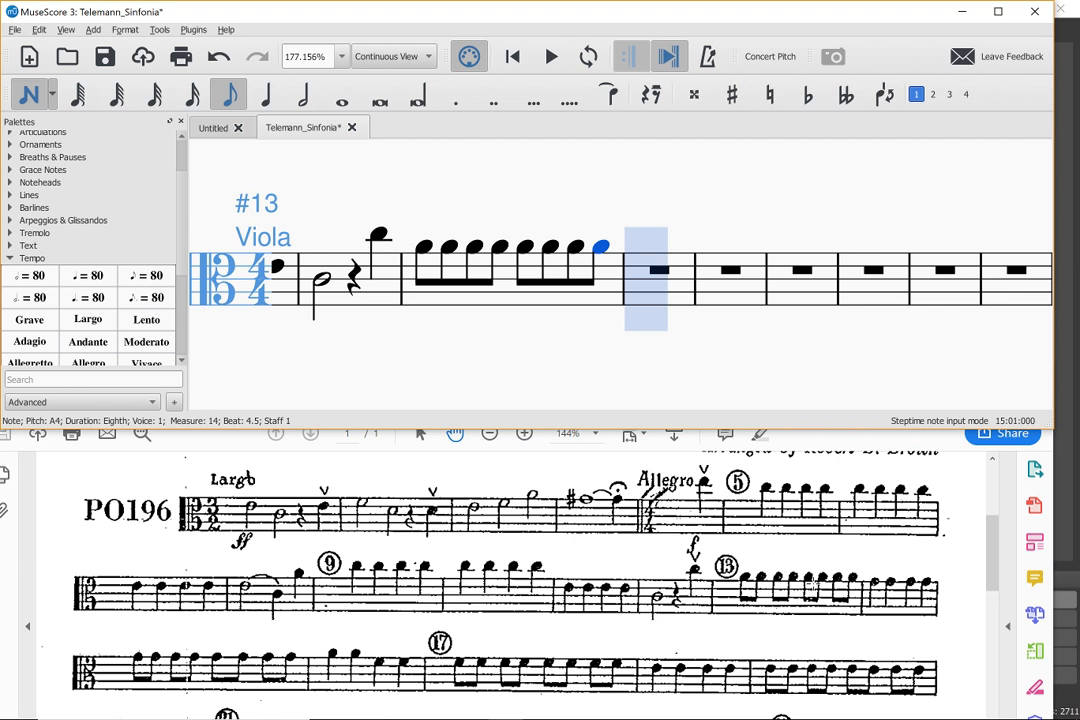
Step: Change the Allegro 4/4 time signature's eighth-note grouping by breaking the last beam of four into pairs
scroll(813, 583, "up", 1)
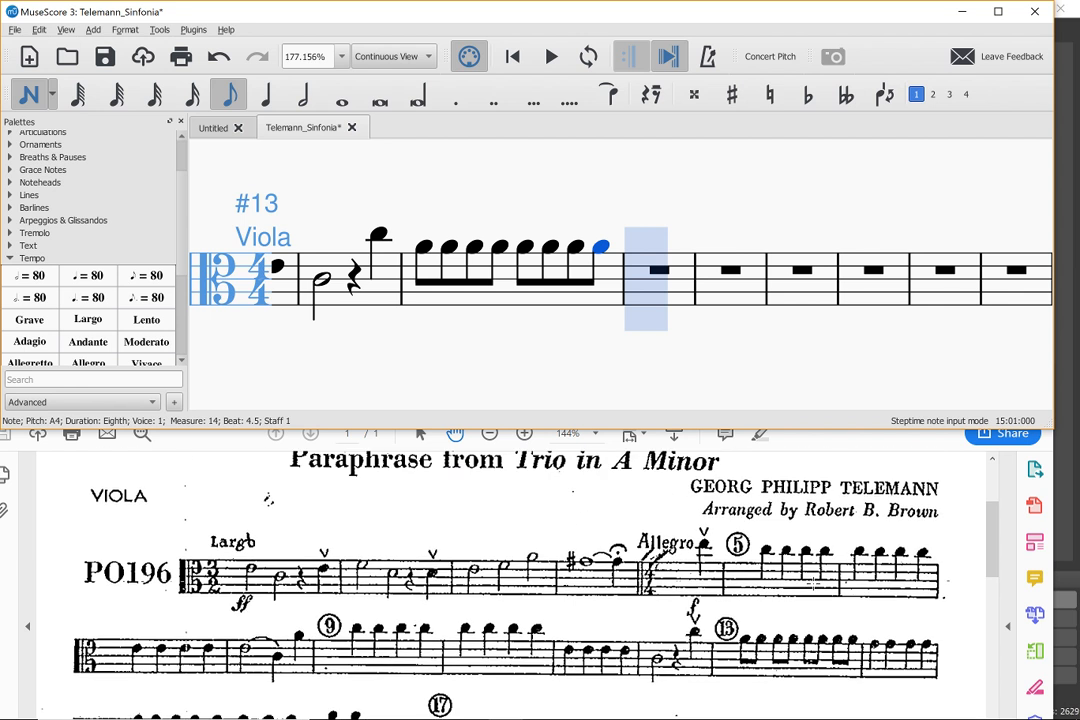
scroll(813, 583, "down", 1)
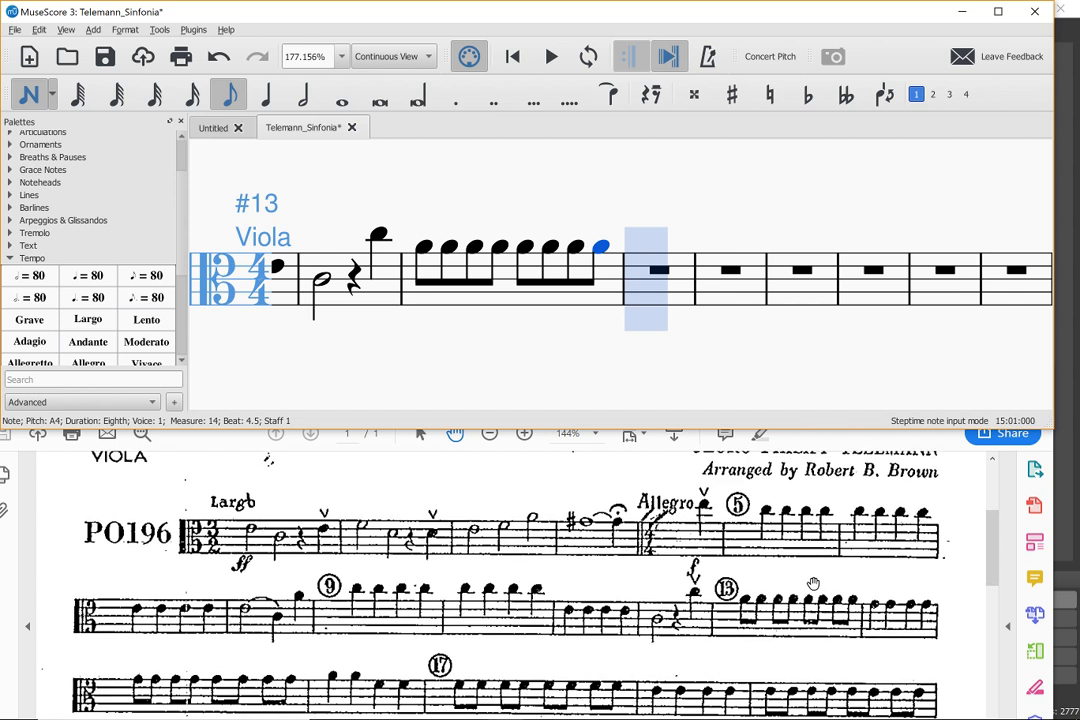
scroll(813, 583, "down", 1)
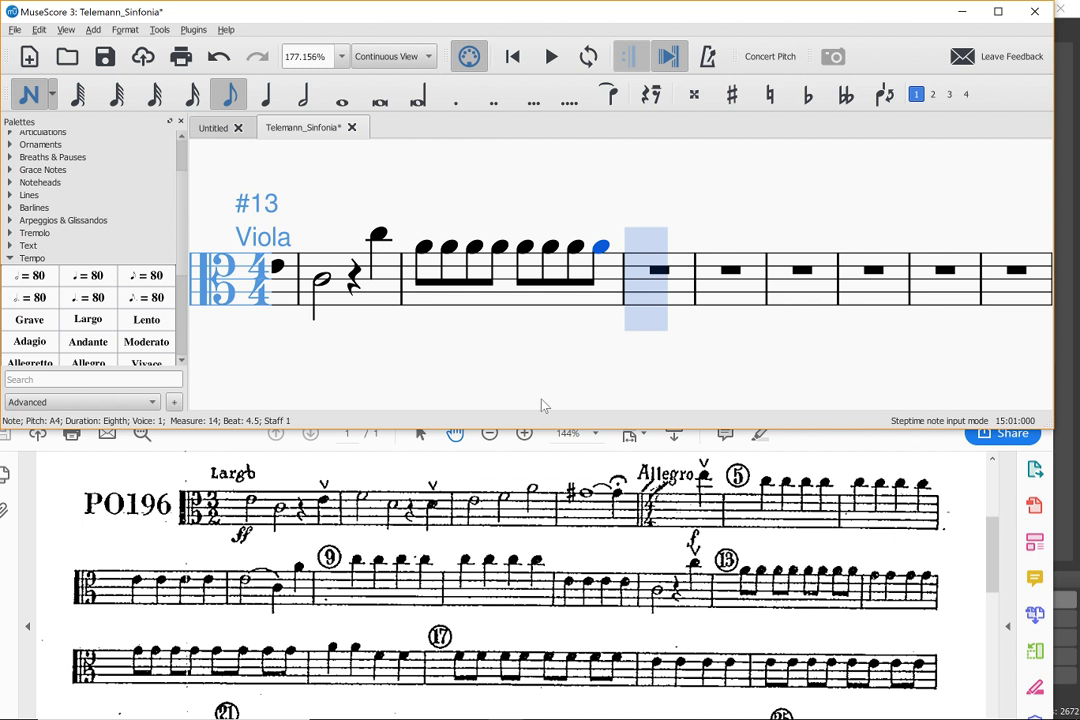
scroll(519, 360, "up", 8)
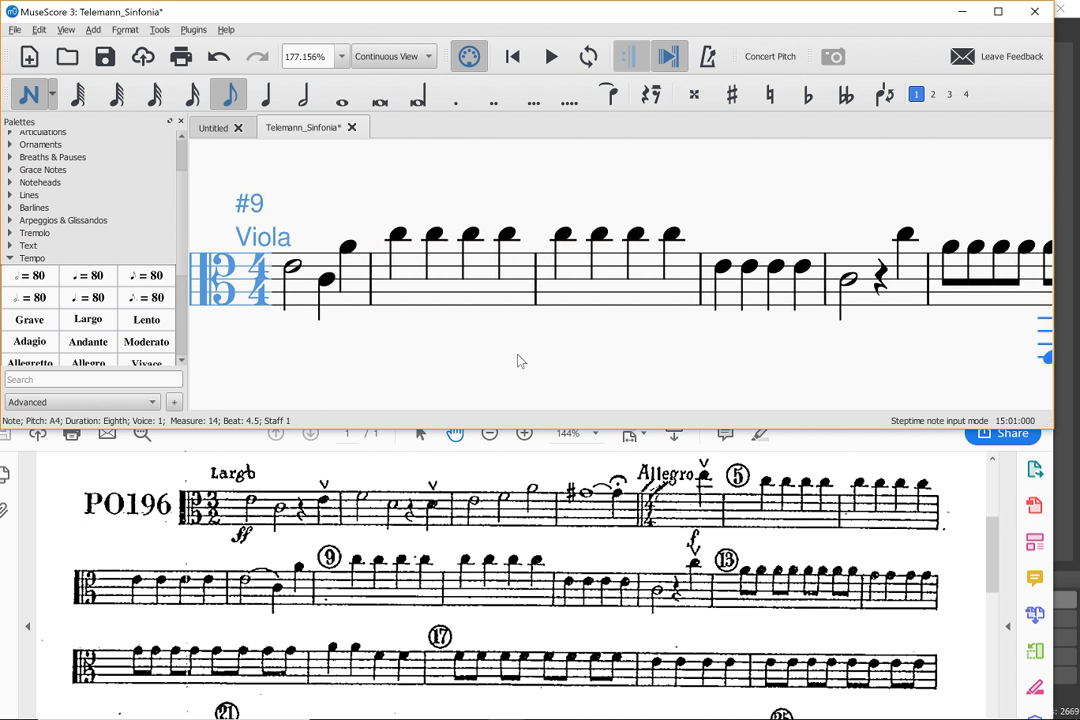
scroll(520, 361, "right", 3)
scroll(520, 361, "left", 3)
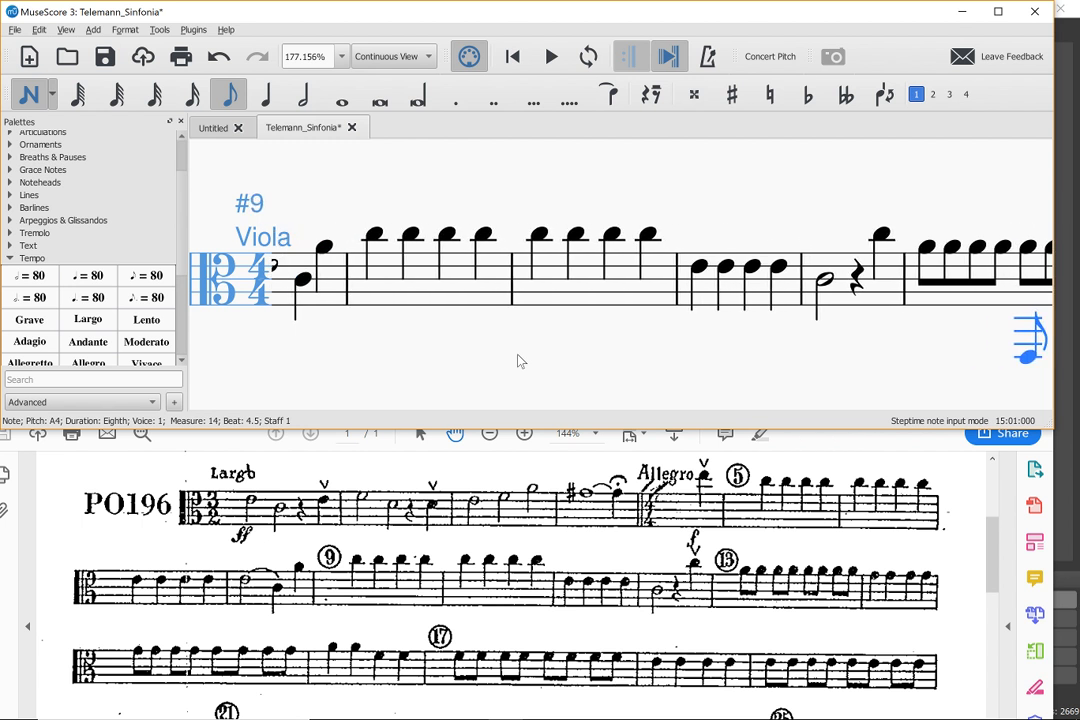
scroll(519, 360, "left", 3)
scroll(519, 361, "left", 6)
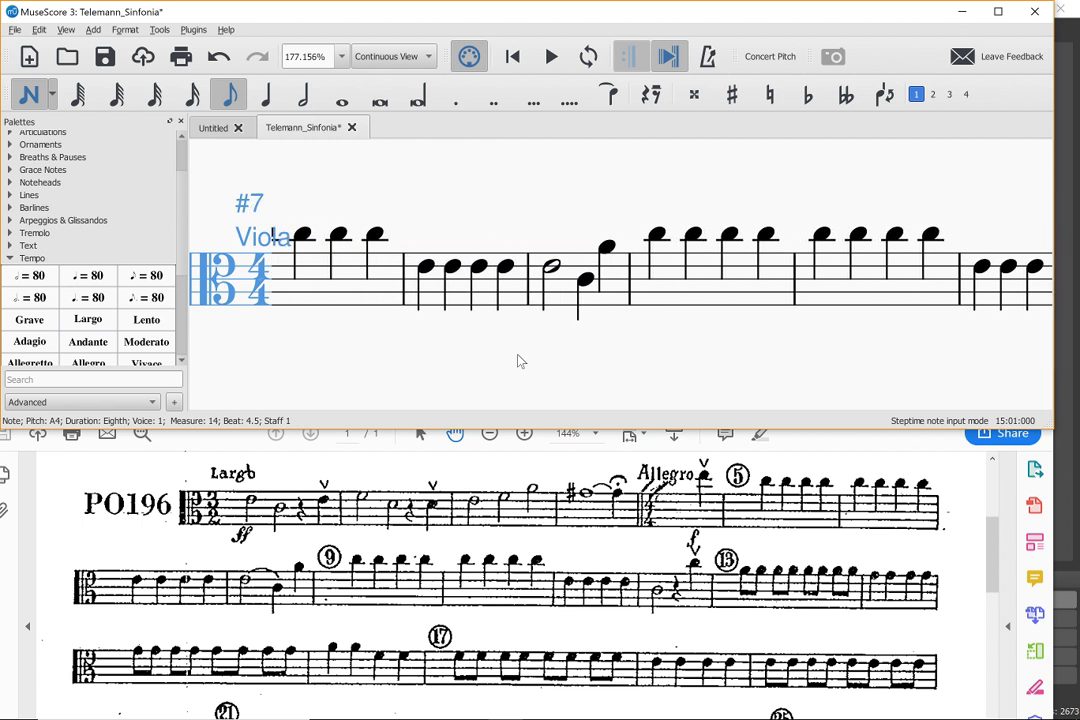
scroll(520, 361, "left", 6)
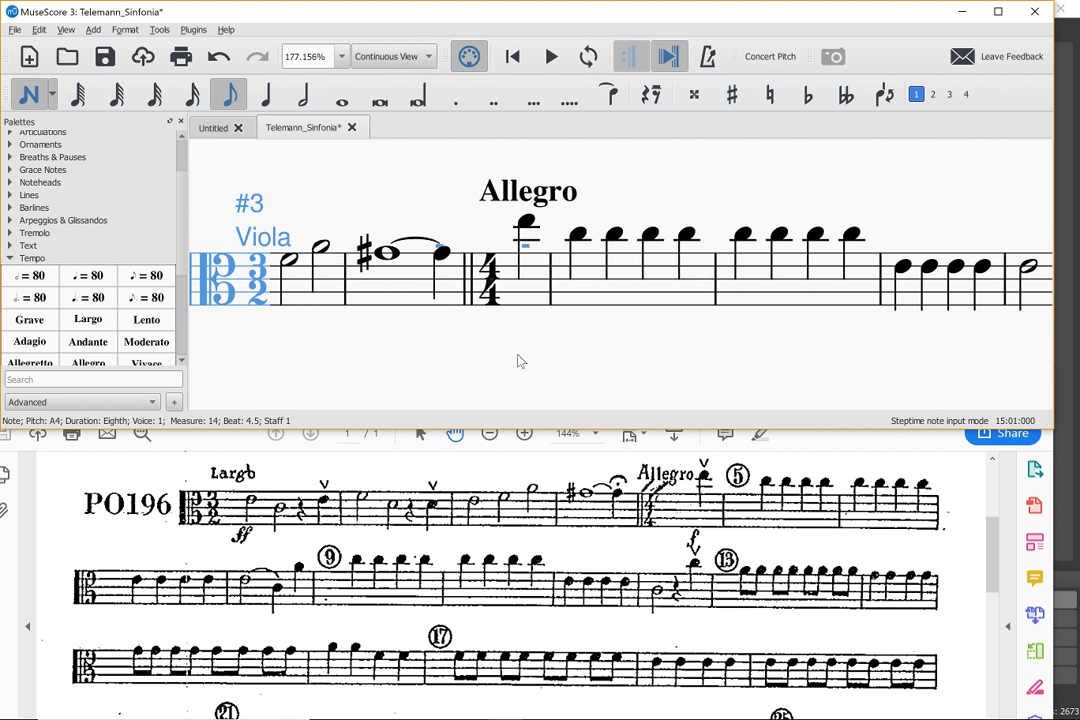
key("Escape")
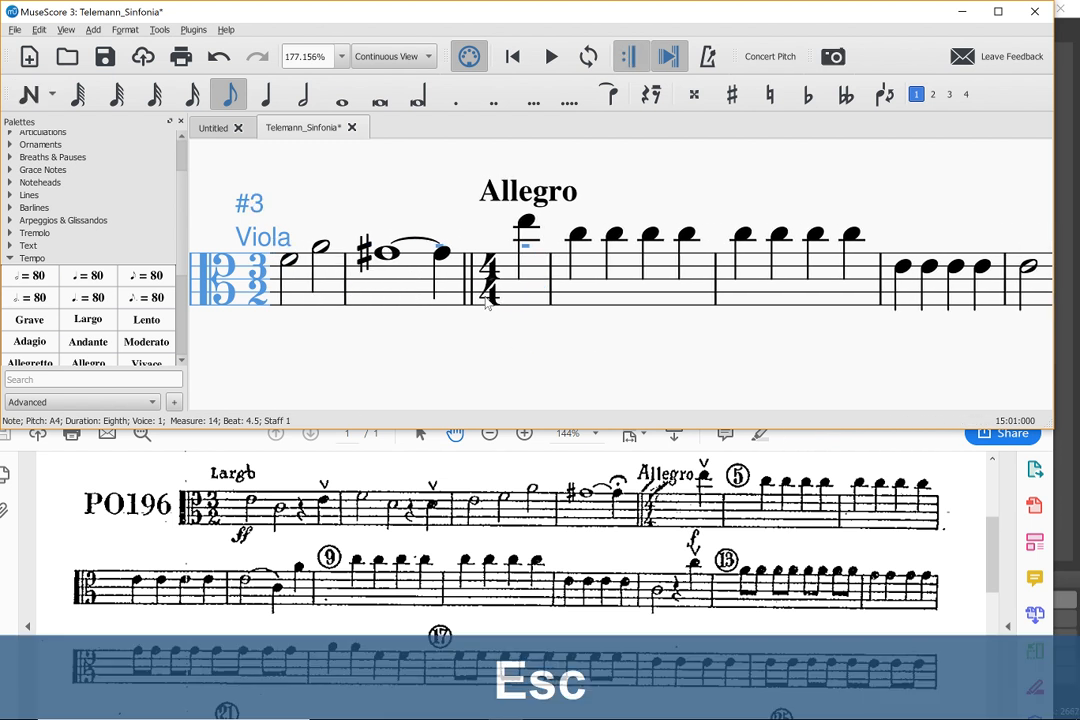
right_click(490, 289)
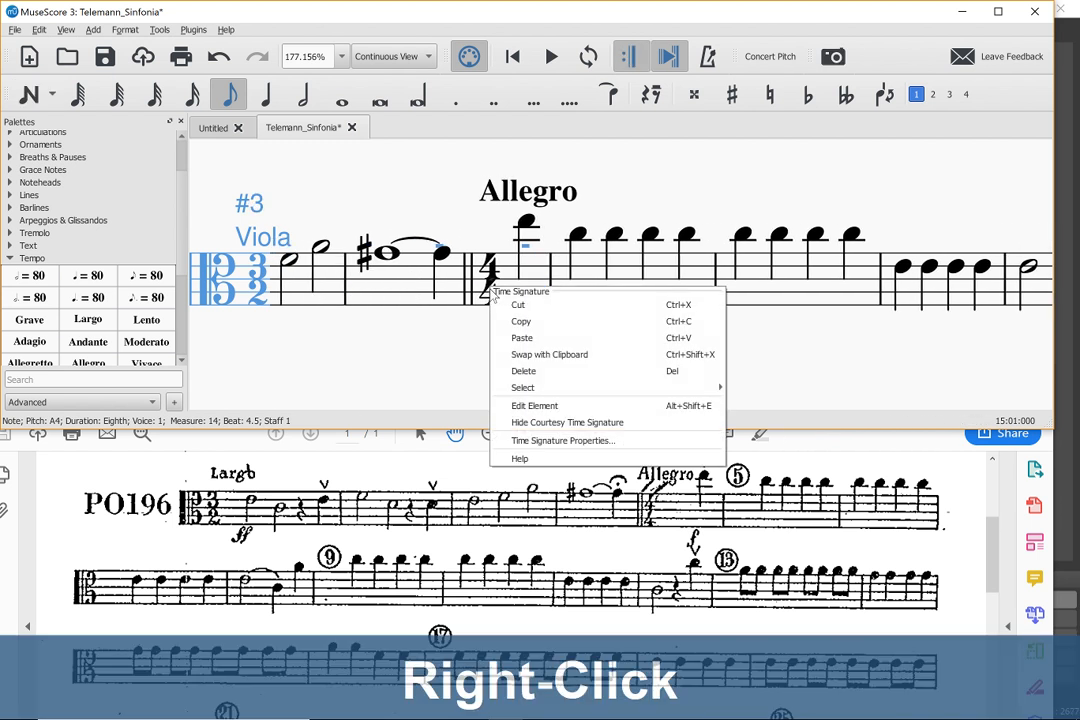
left_click(528, 440)
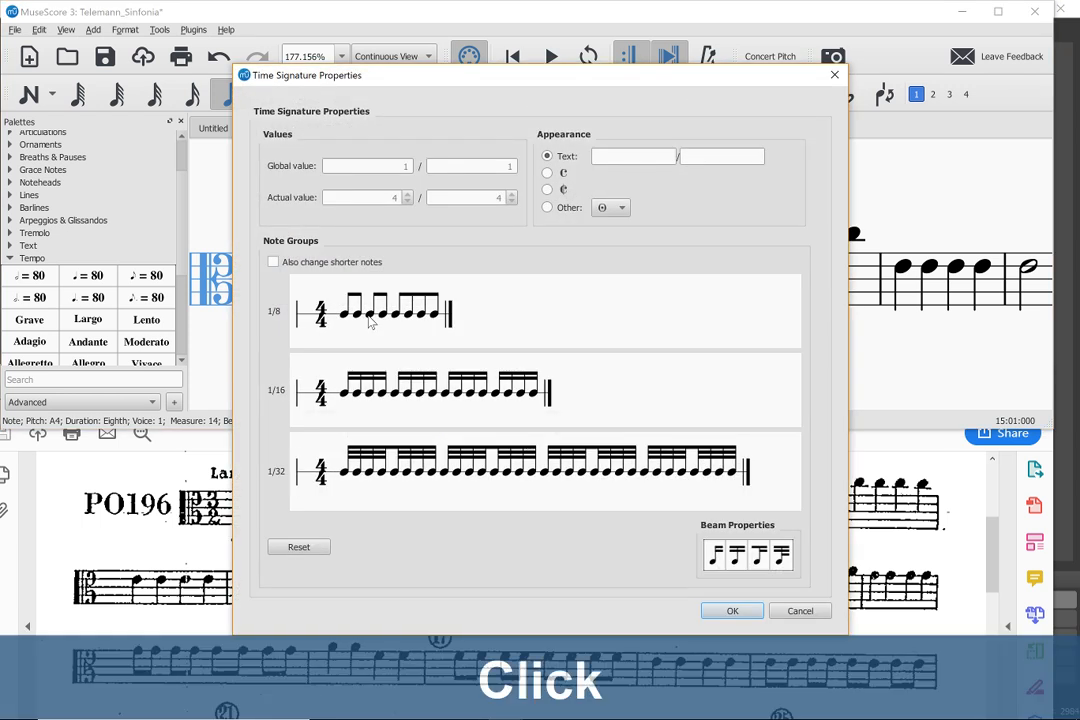
left_click(421, 316)
left_click(732, 610)
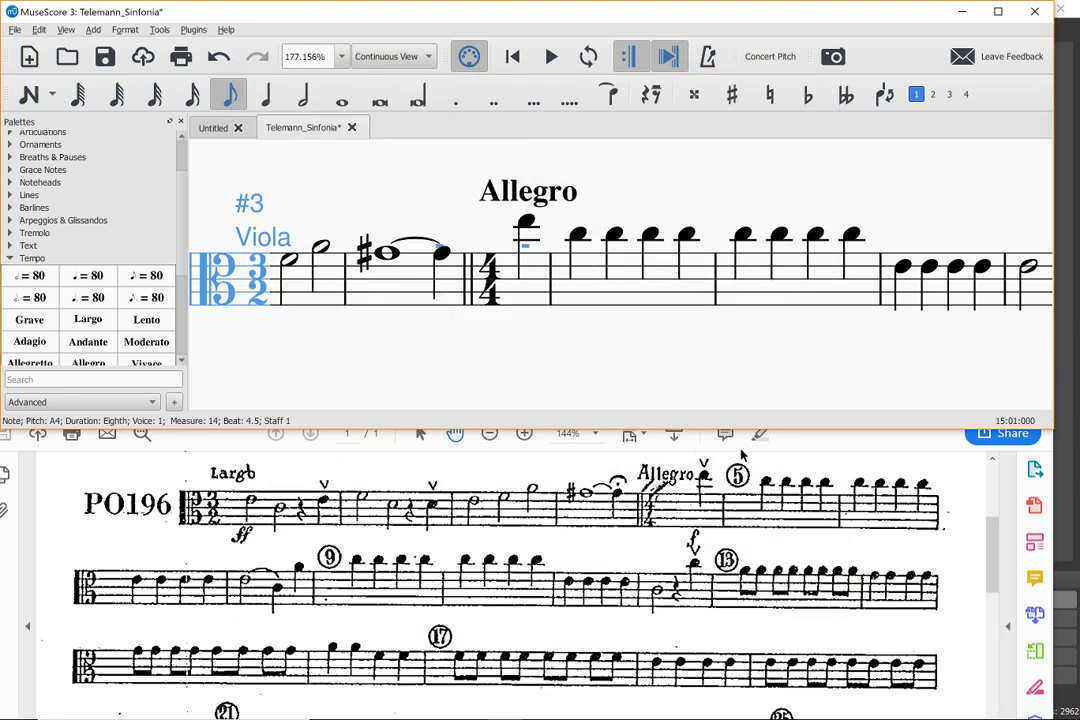
Step: Fill measure 15 with four quarter-note G4s and leave note input
scroll(748, 369, "down", 5)
scroll(748, 369, "down", 8)
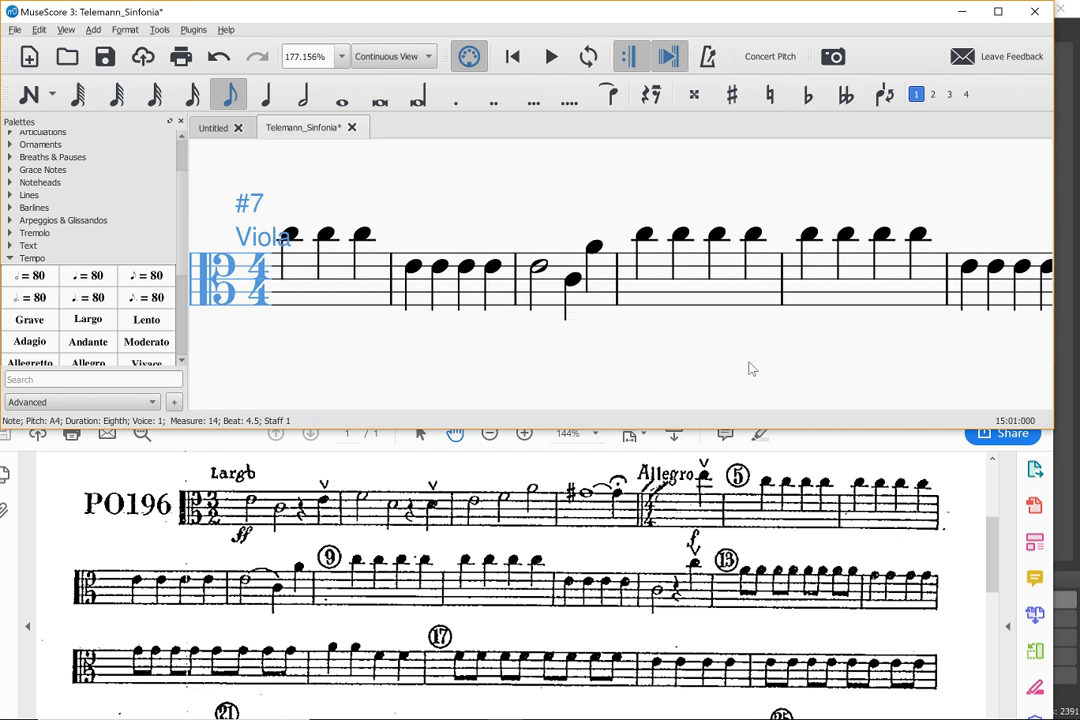
scroll(752, 369, "down", 3)
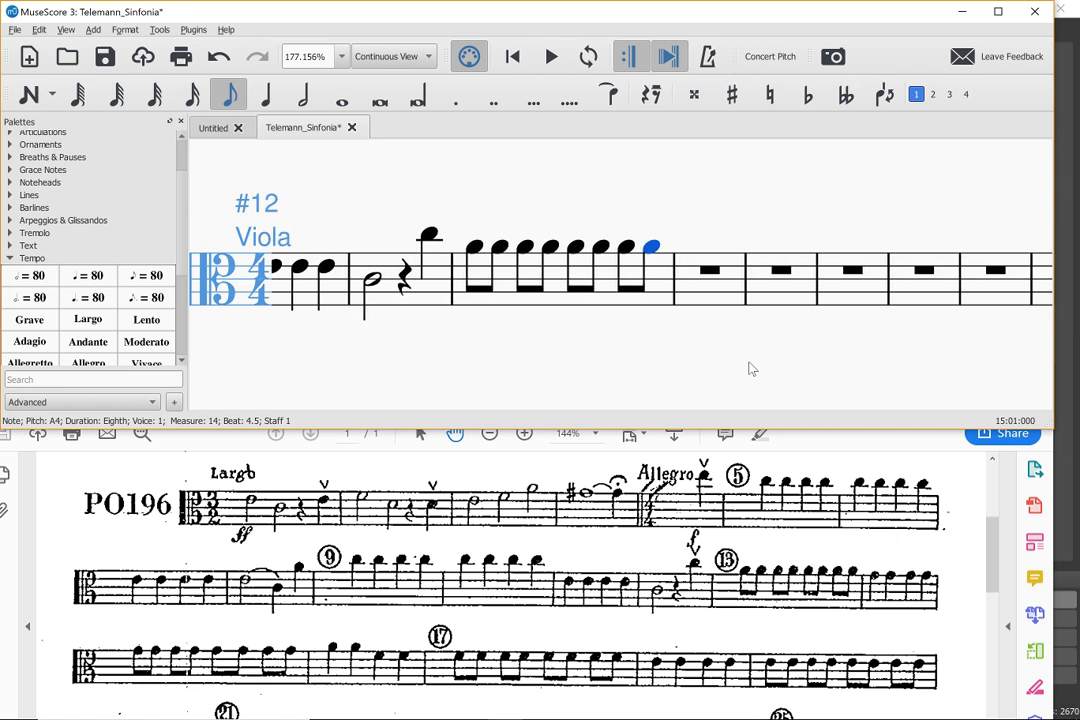
left_click(631, 276)
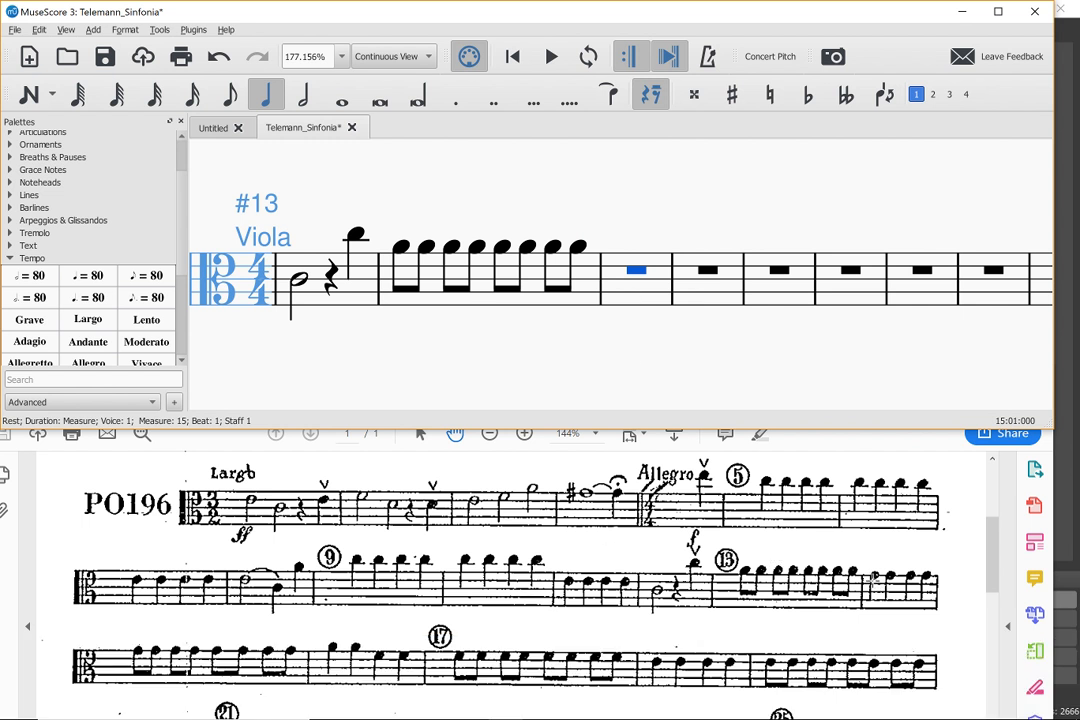
key("n")
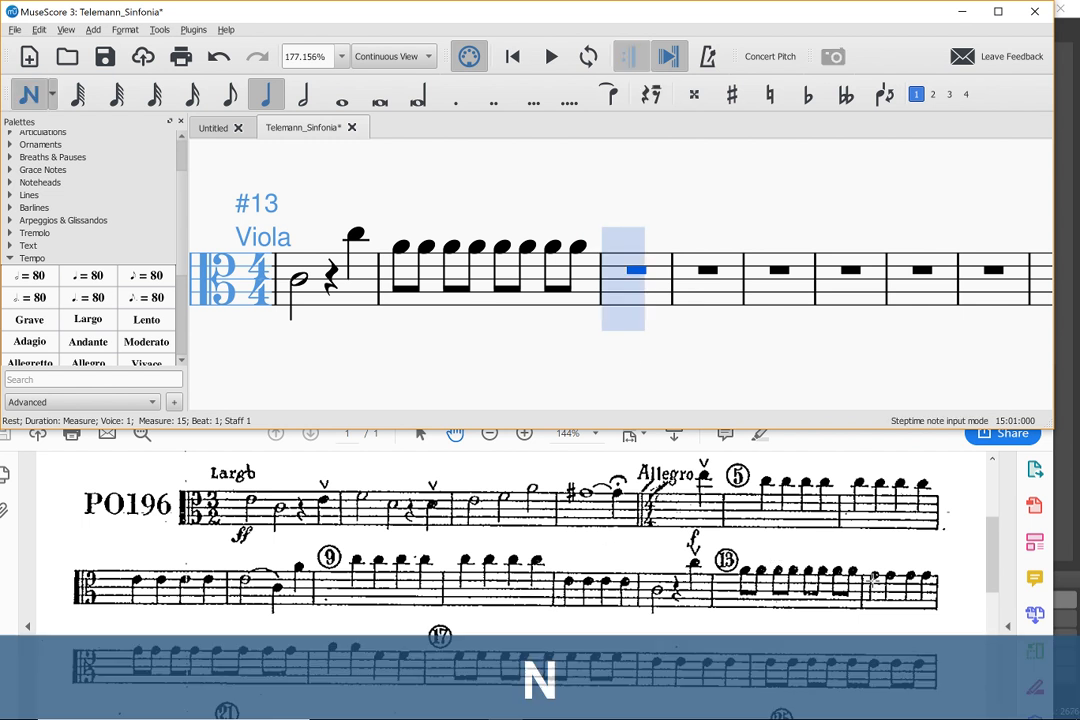
key("5")
key("g")
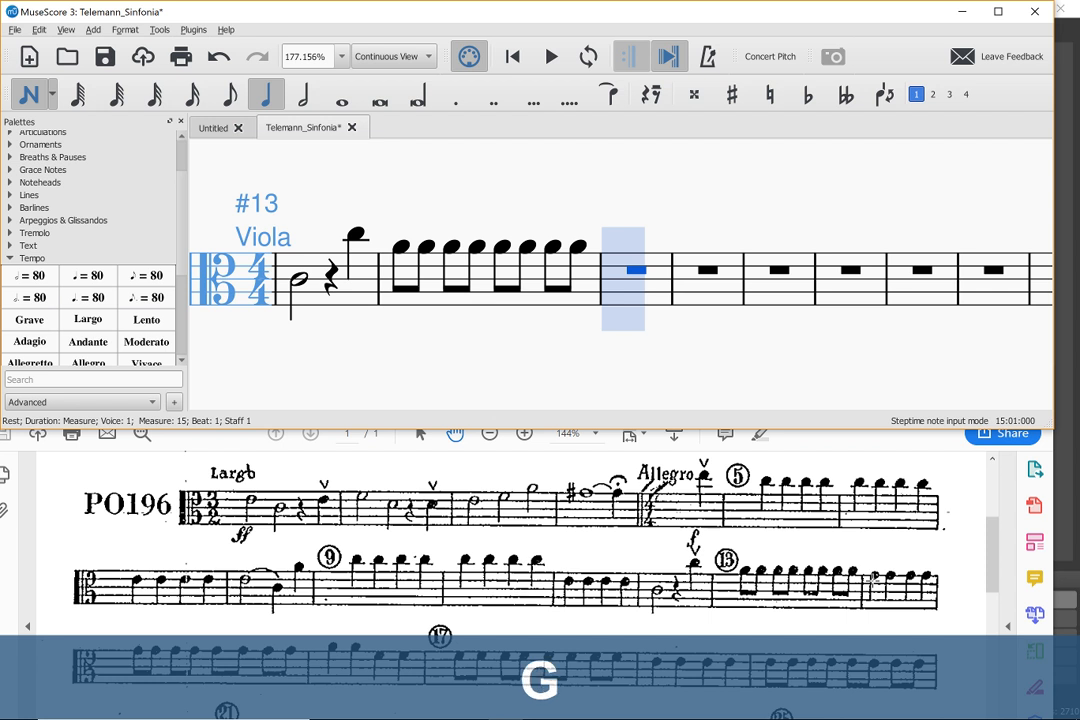
key("g")
key("g")
key("g")
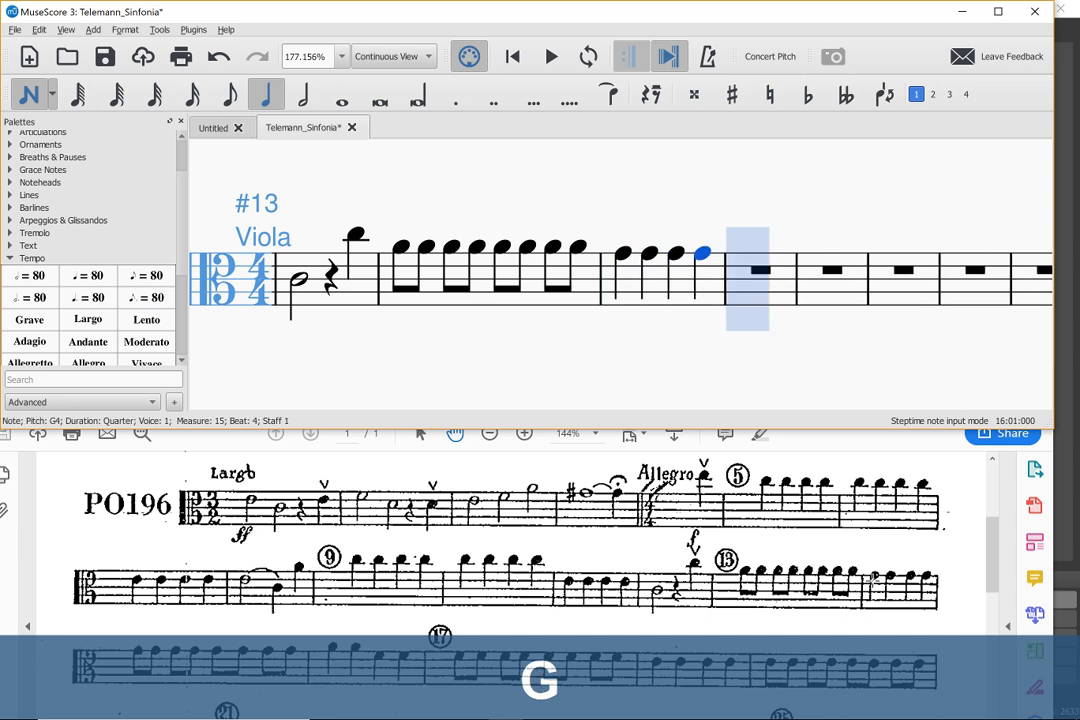
key("Escape")
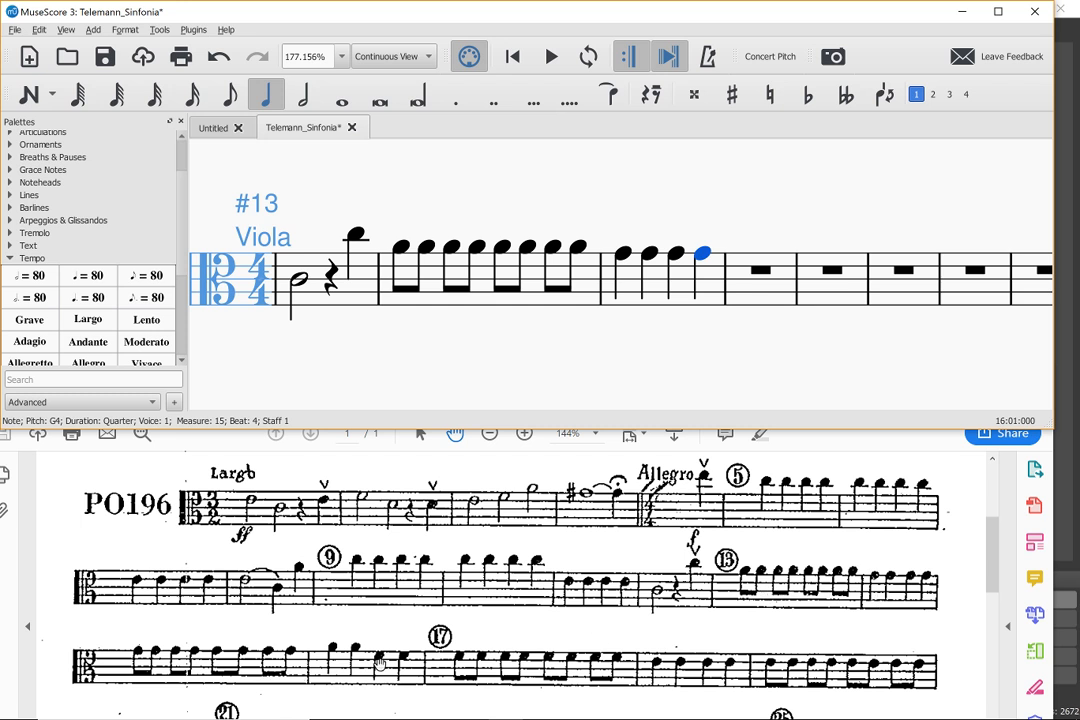
Step: Select measures 14 and 15 and repeat them once into measures 16 and 17
scroll(565, 565, "down", 1)
scroll(565, 567, "down", 2)
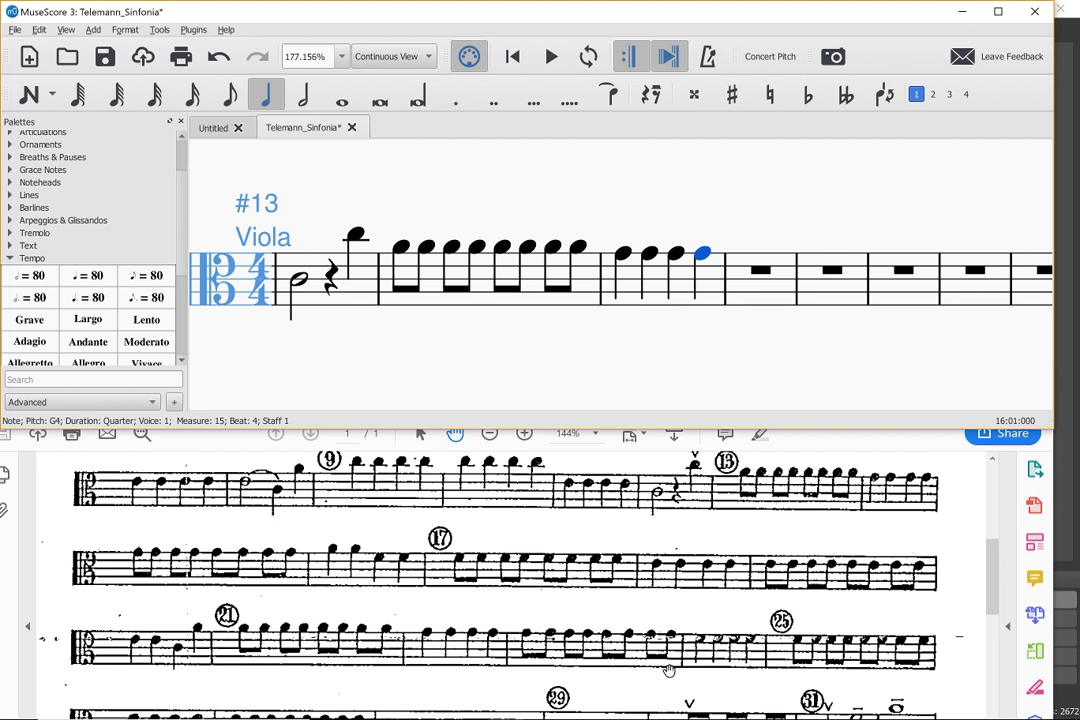
scroll(565, 567, "up", 3)
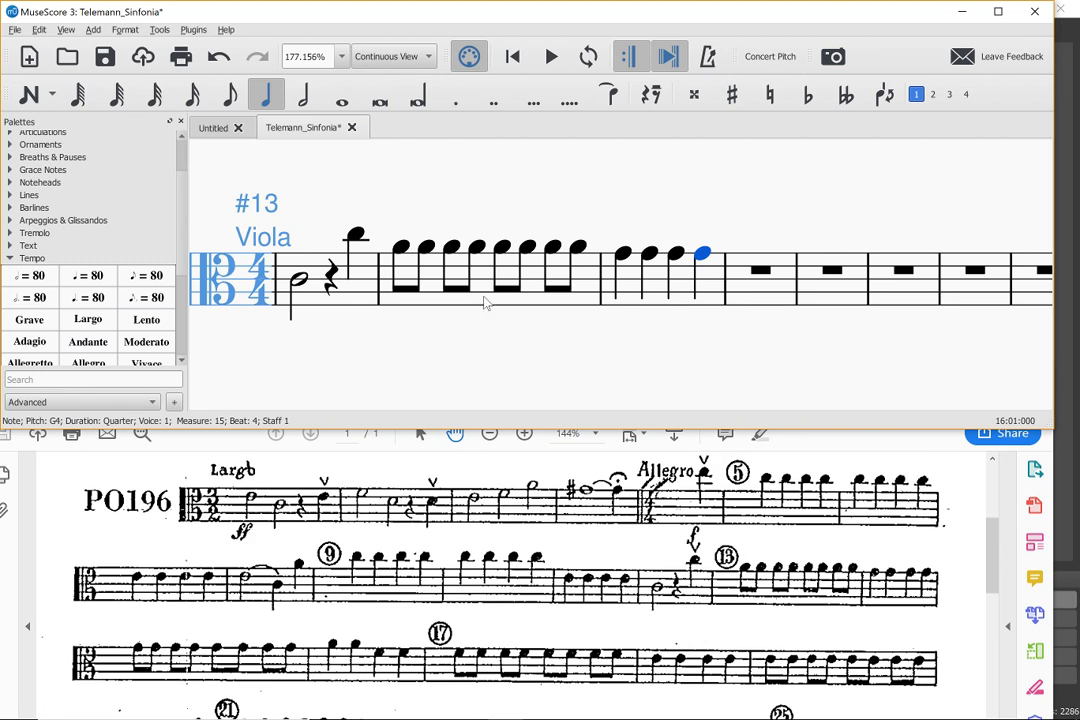
left_click(484, 303)
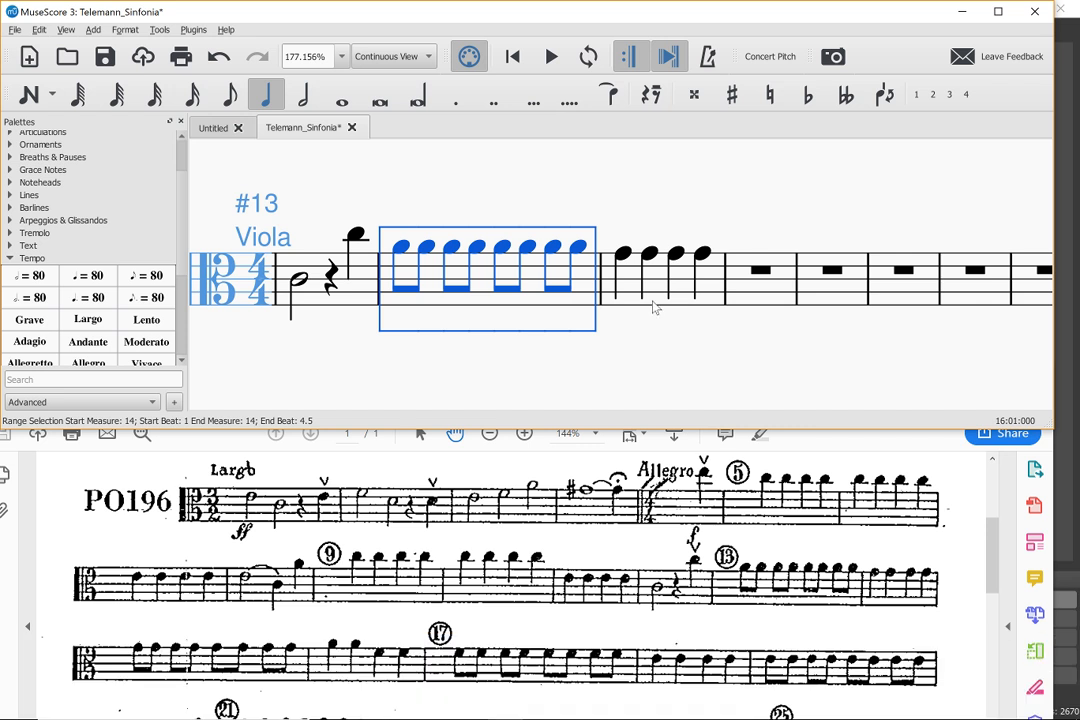
left_click(655, 307, "shift")
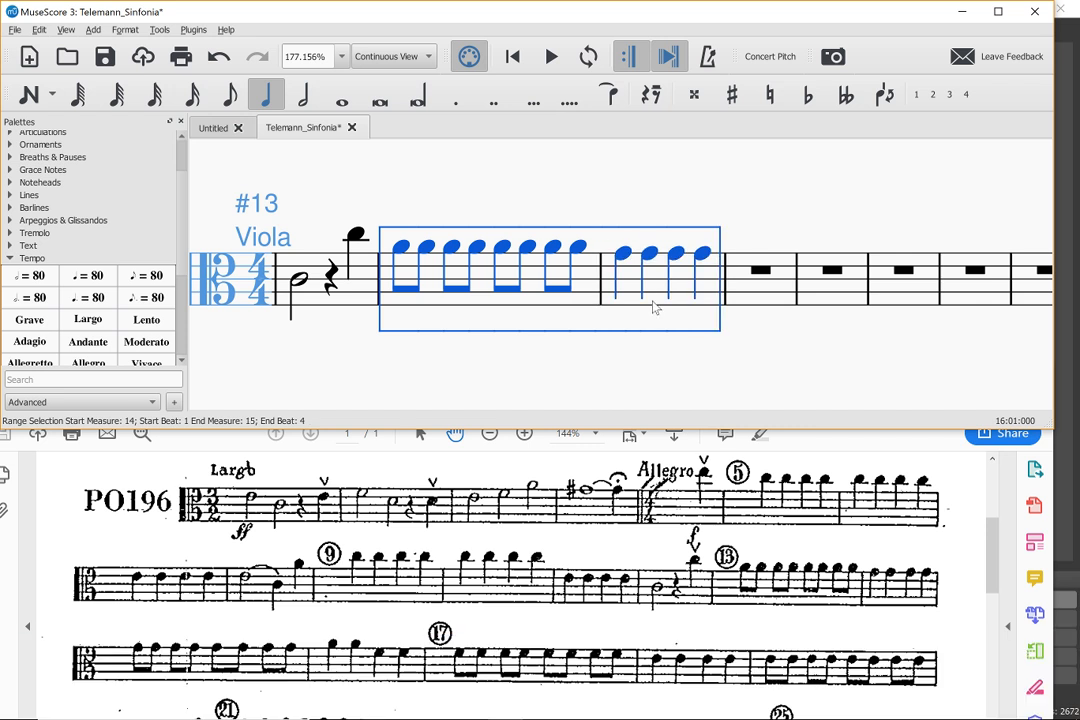
key("r")
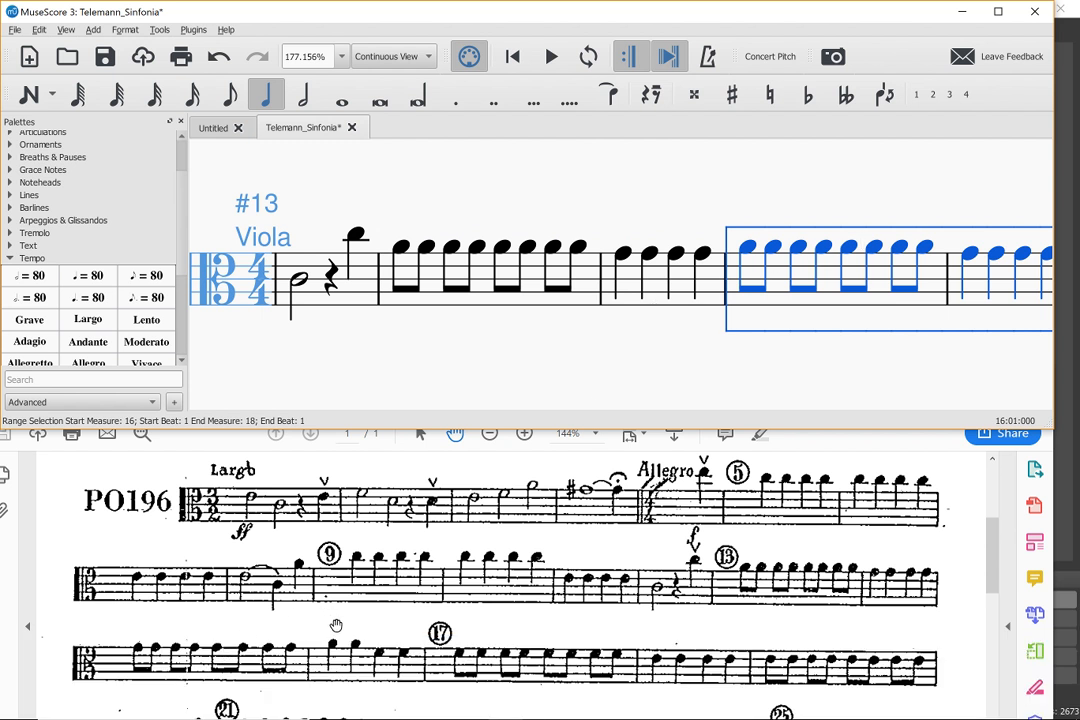
Step: Repeat the selected two-measure rhythm pattern five more times, filling measures 18 to 27
scroll(672, 662, "down", 2)
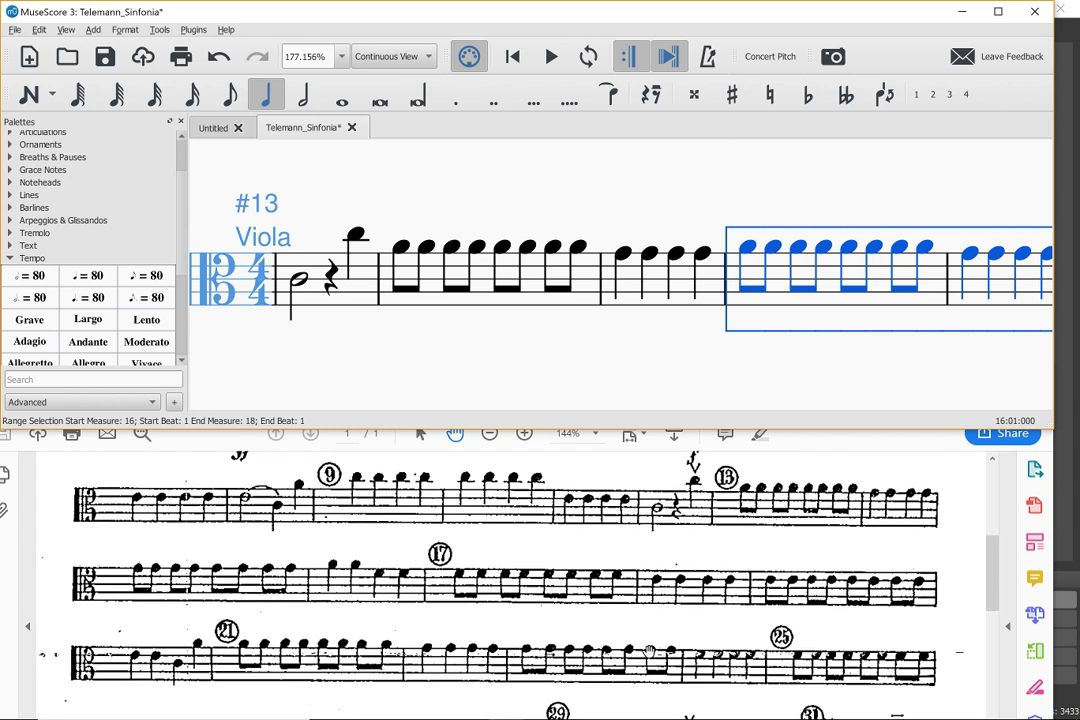
scroll(676, 650, "down", 2)
scroll(677, 645, "down", 1)
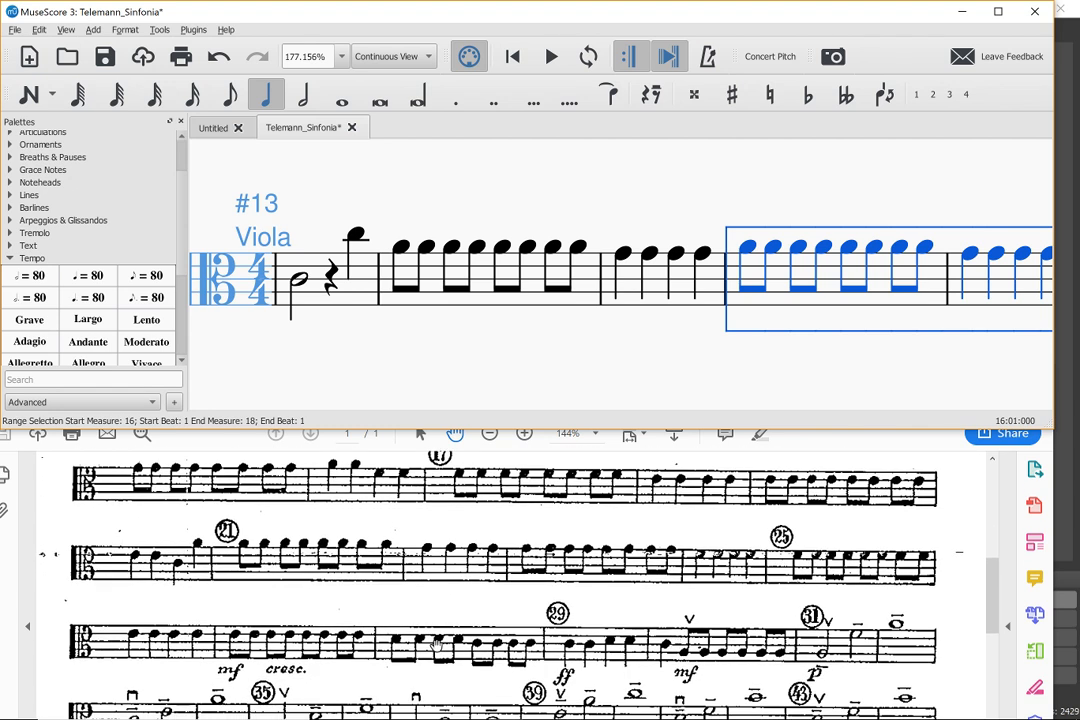
scroll(438, 645, "up", 4)
scroll(440, 645, "down", 3)
scroll(441, 646, "up", 3)
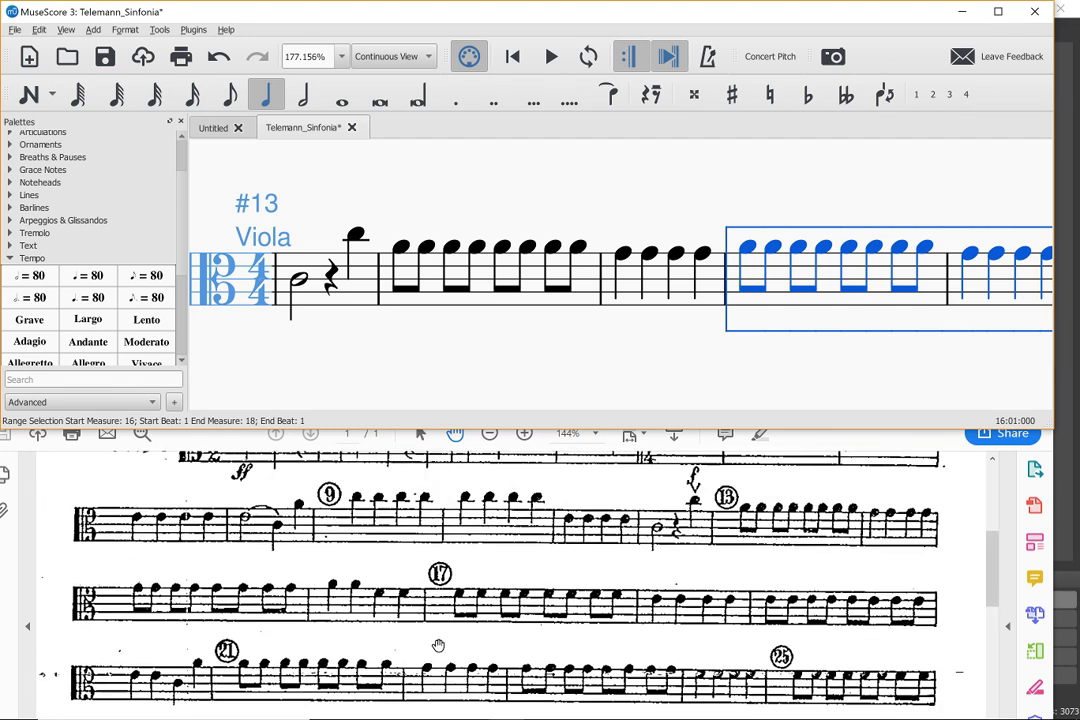
scroll(543, 366, "down", 3)
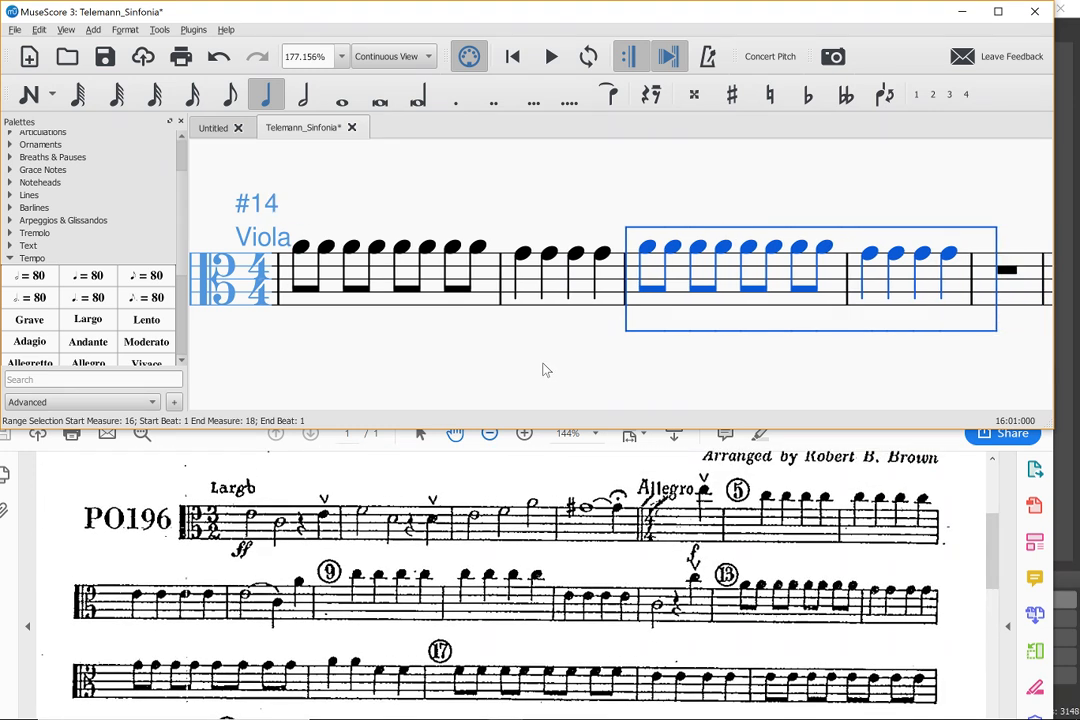
scroll(543, 370, "down", 4)
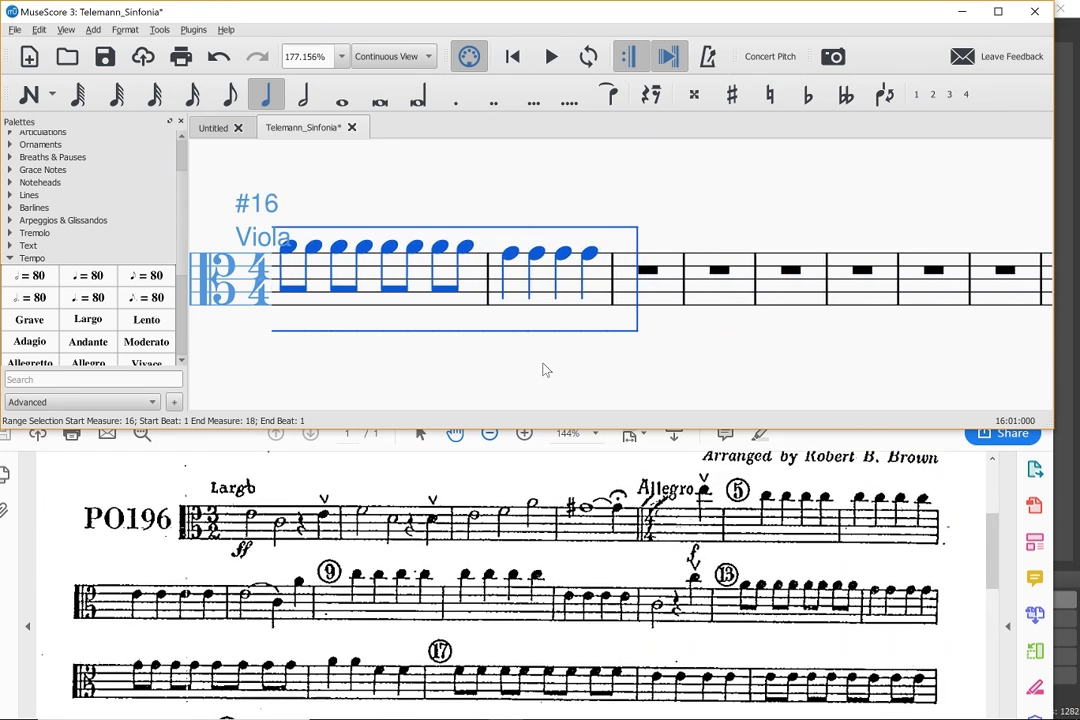
key("r")
key("r")
key("r")
key("r")
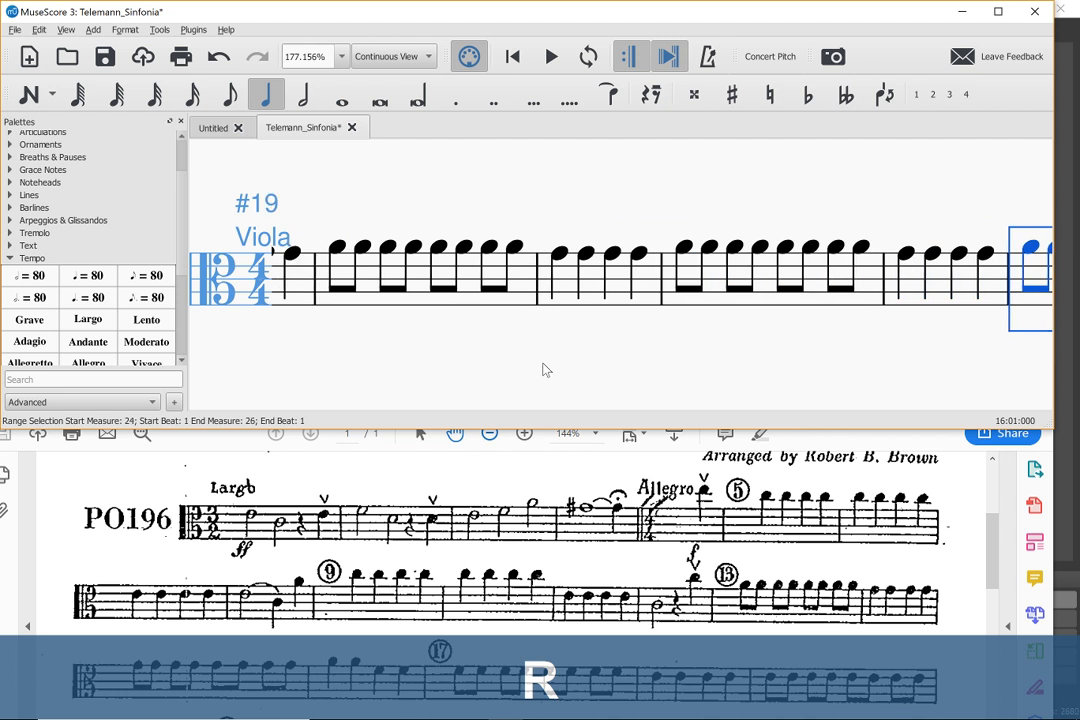
key("r")
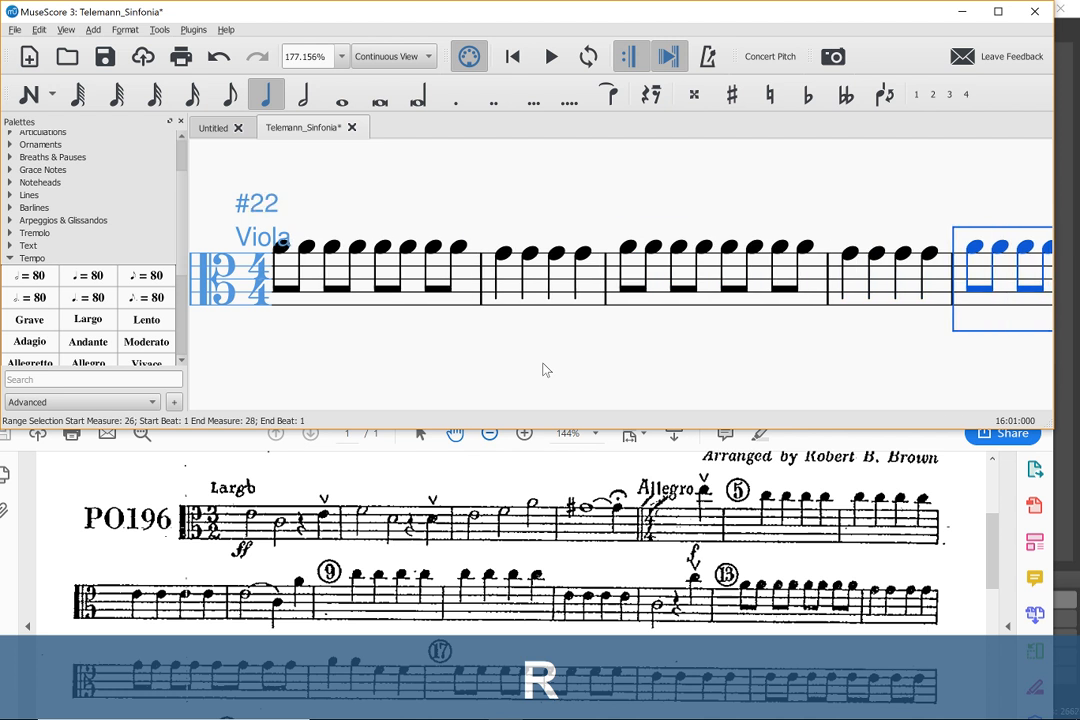
Step: Compare the repeated measures from measure 16 onward with the PDF, checking the first note of measure 16 and the C5 in measure 13
scroll(543, 370, "up", 4)
scroll(543, 370, "up", 5)
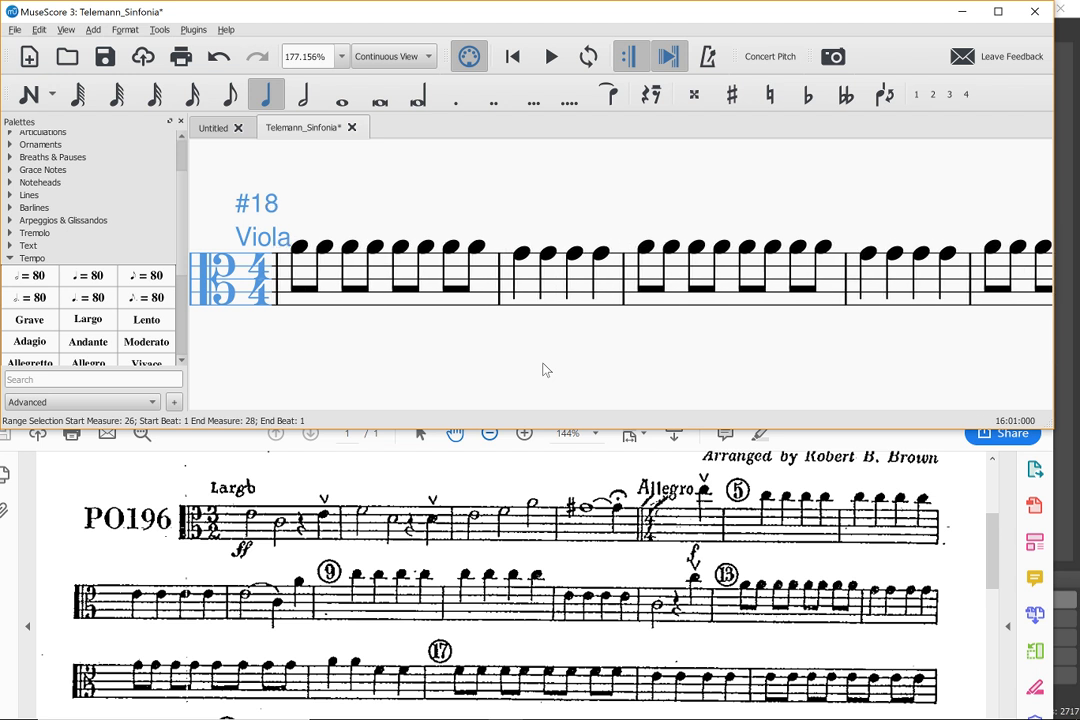
scroll(543, 370, "up", 3)
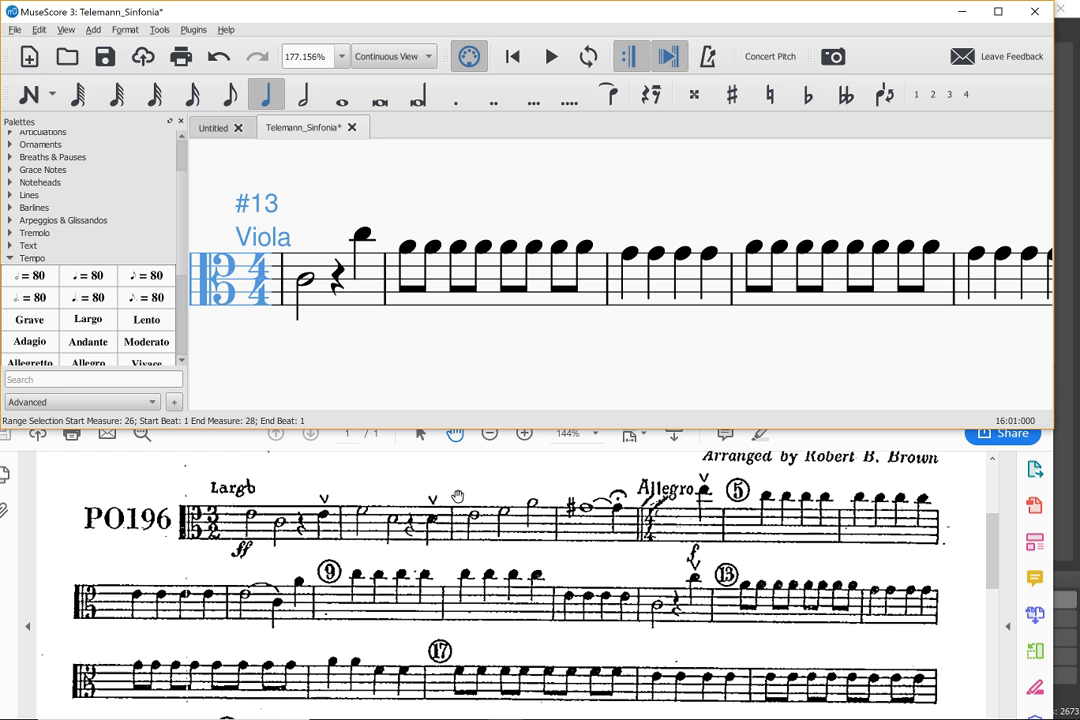
left_click(755, 248)
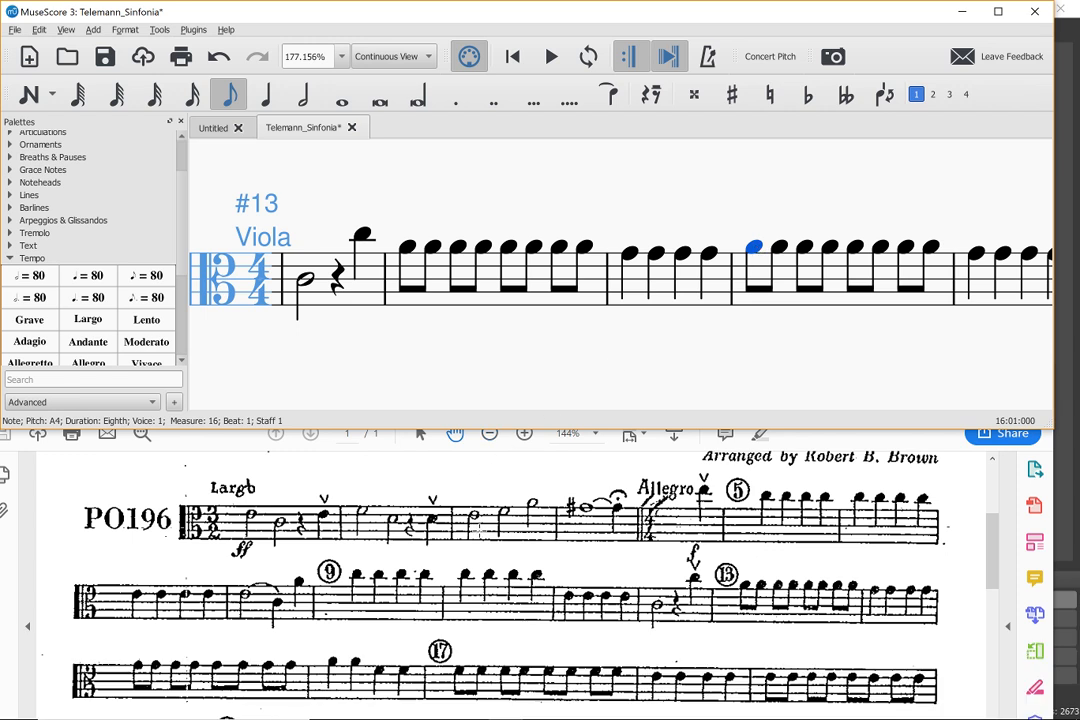
scroll(480, 530, "down", 3)
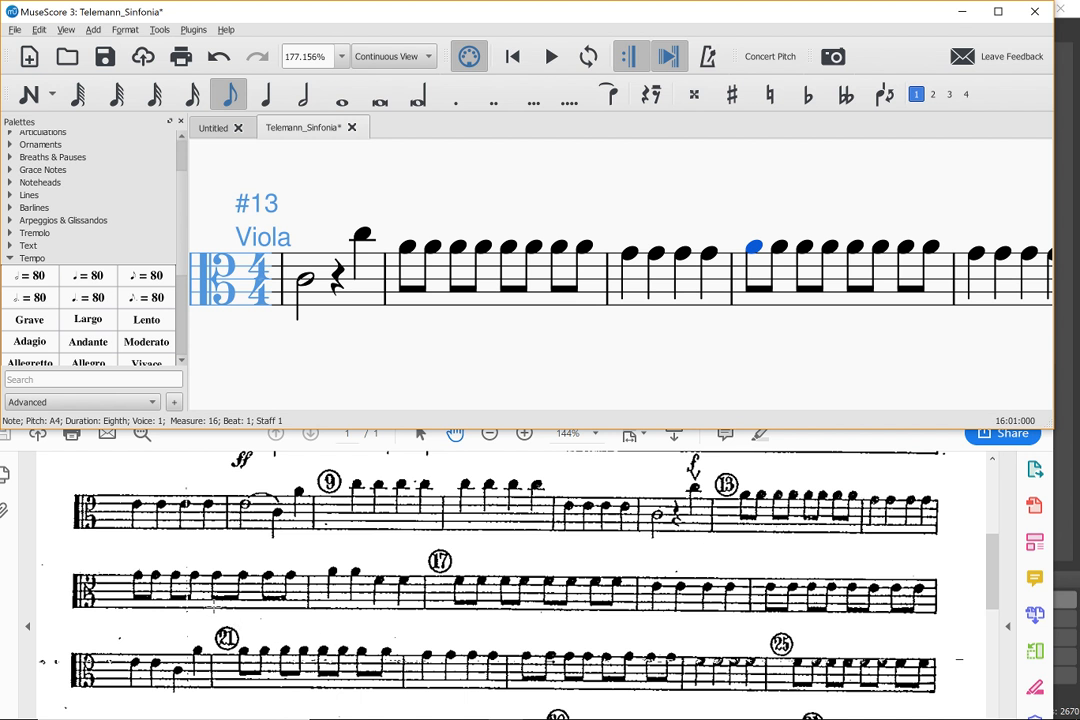
left_click(363, 236)
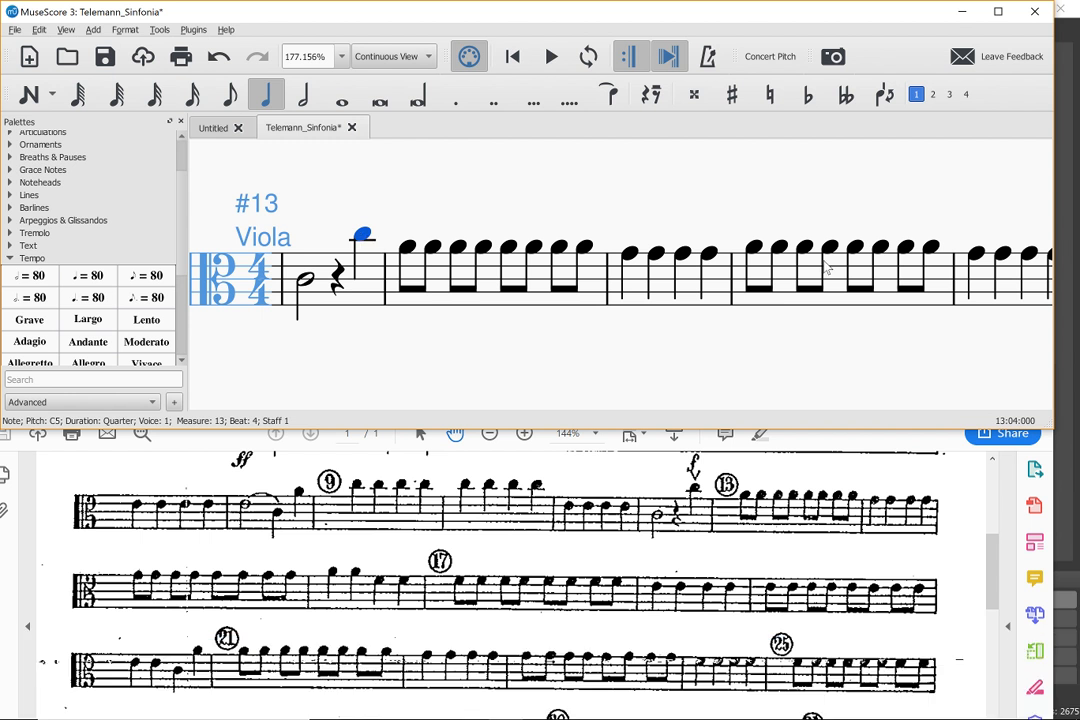
Step: Switch to Re-Pitch input at the first note of measure 16 and change all eight eighth notes of that measure to G4
left_click(755, 248)
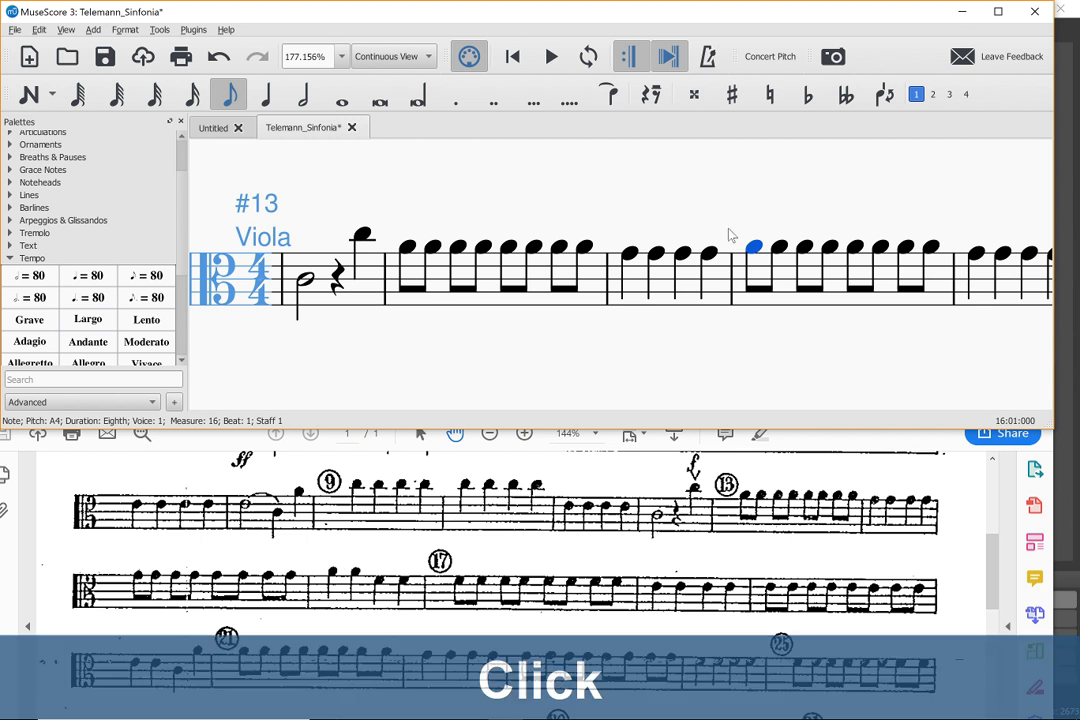
left_click(52, 95)
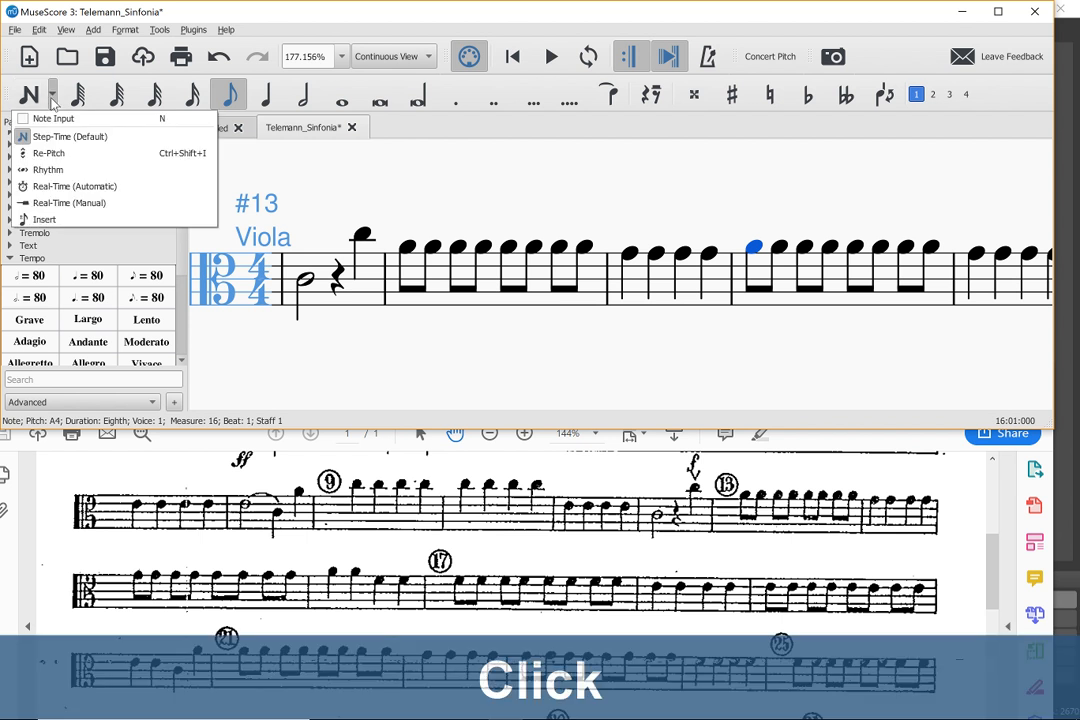
left_click(57, 155)
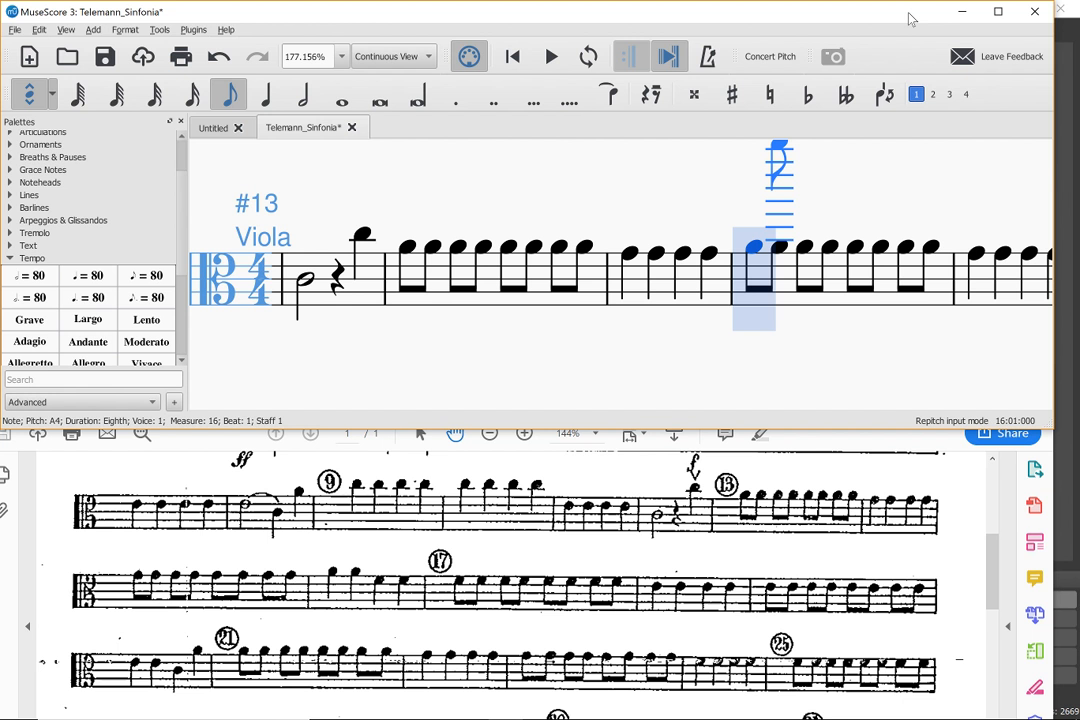
key("g")
key("g")
key("g")
key("g")
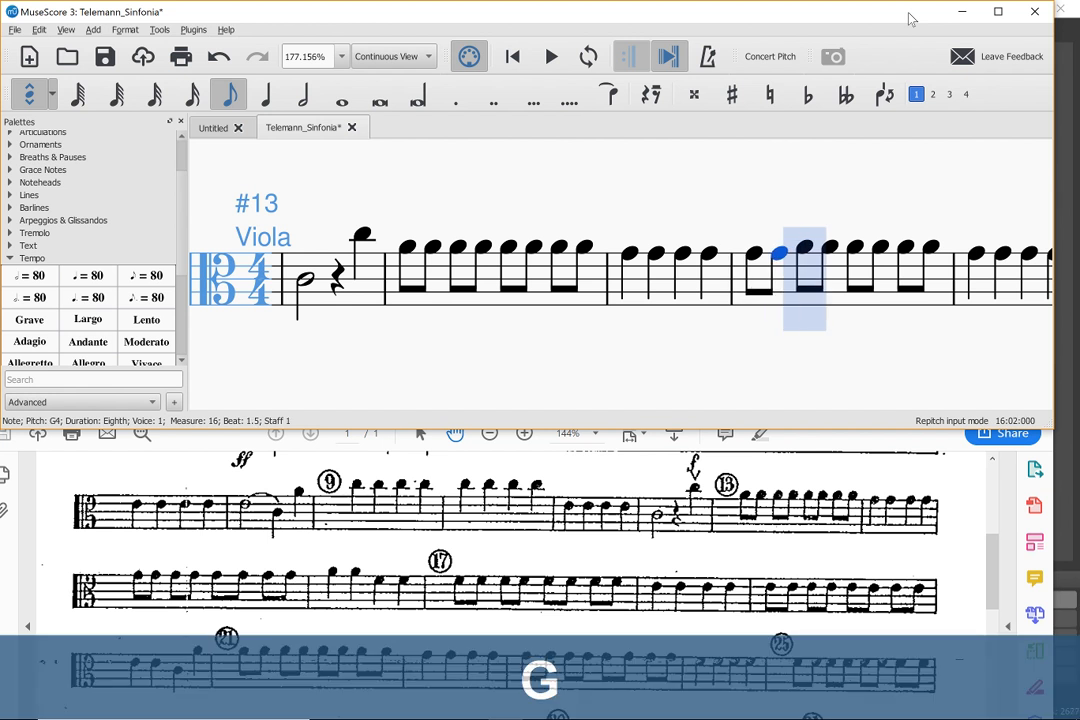
key("g")
key("g")
key("g")
key("g")
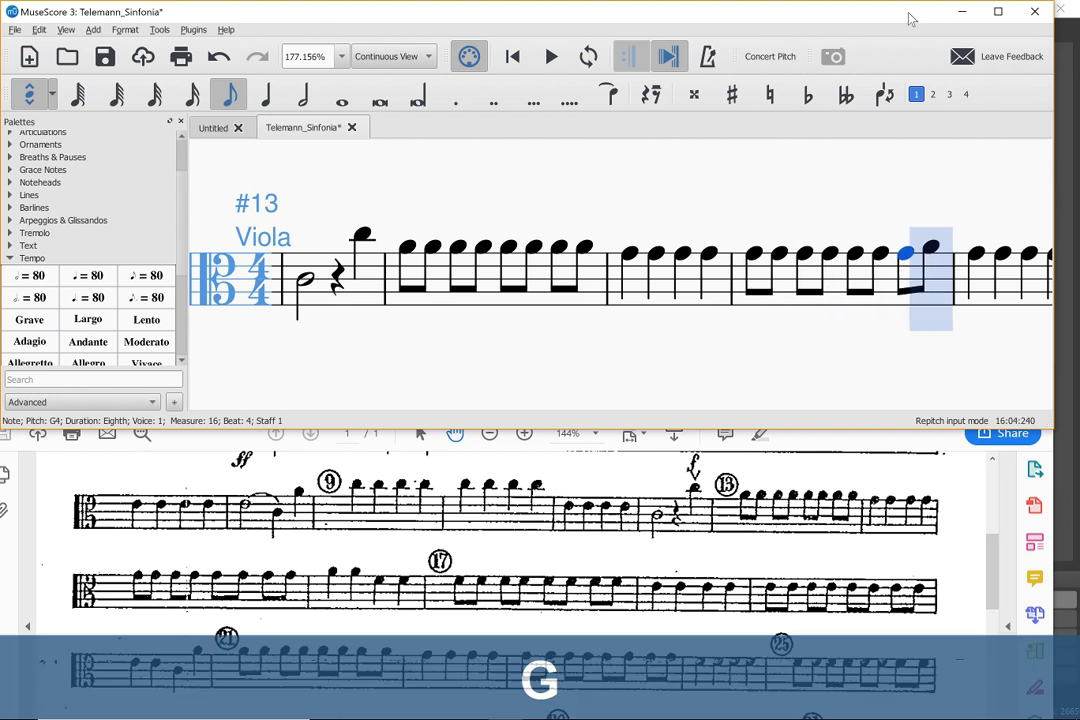
Step: Repitch the four quarter notes of measure 17 to A4, A4, F4, F4
key("a")
key("a")
key("f")
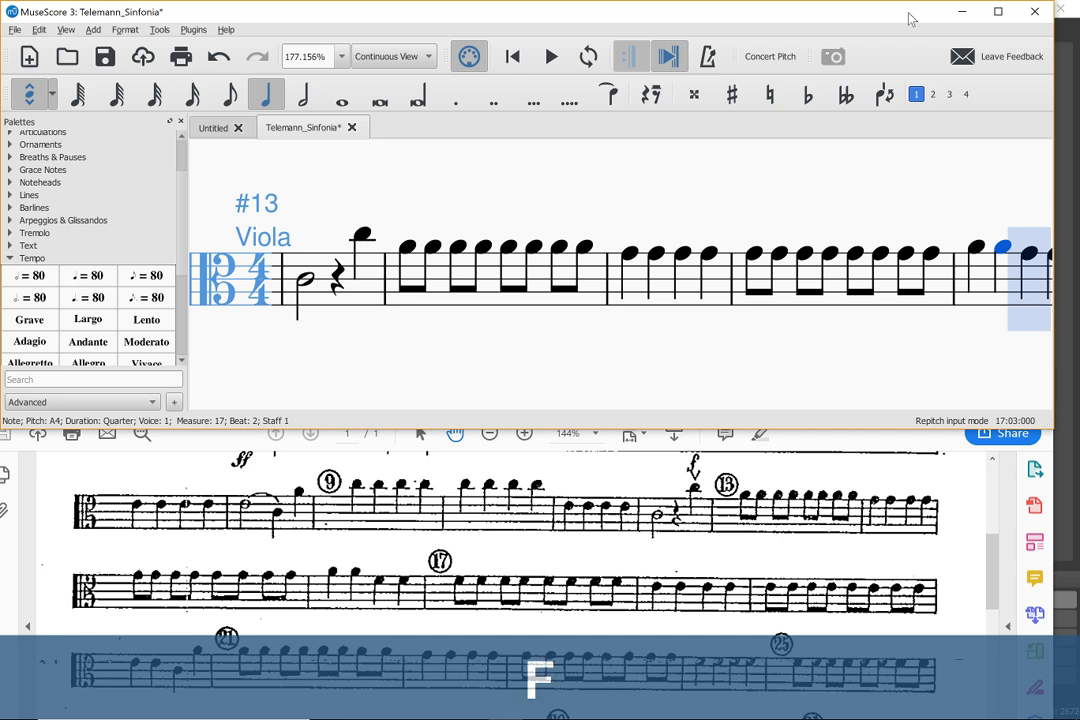
key("f")
Step: Repitch all eight eighth notes of measure 18 to F4
key("f")
key("f")
key("f")
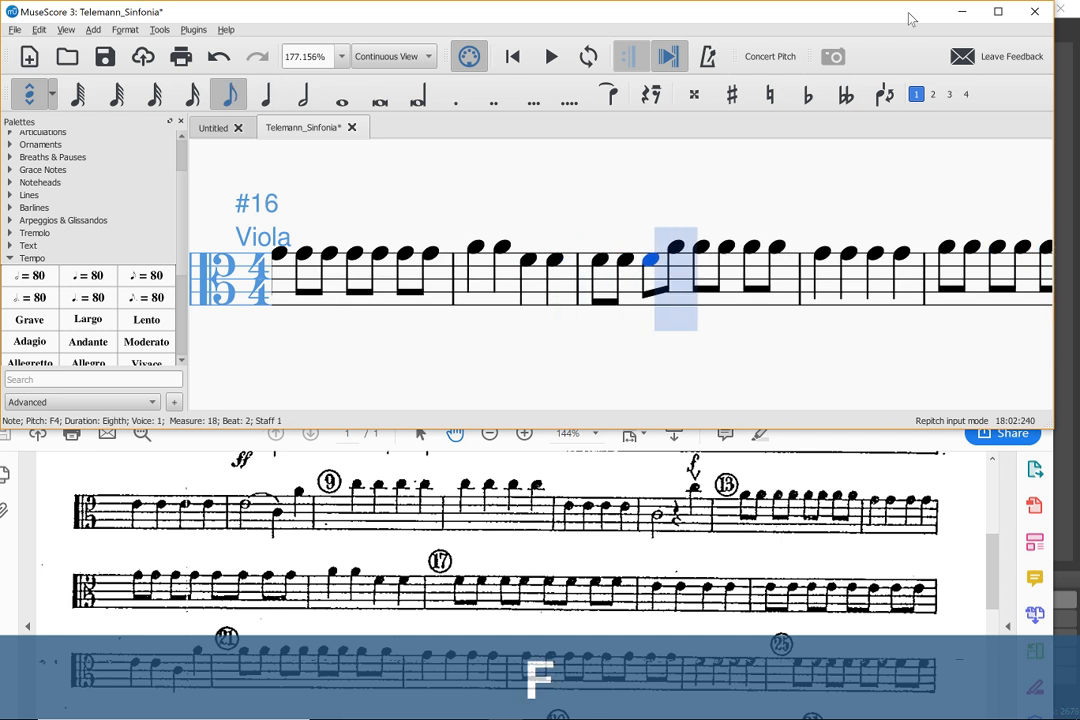
key("f")
key("f")
key("f")
key("f")
key("f")
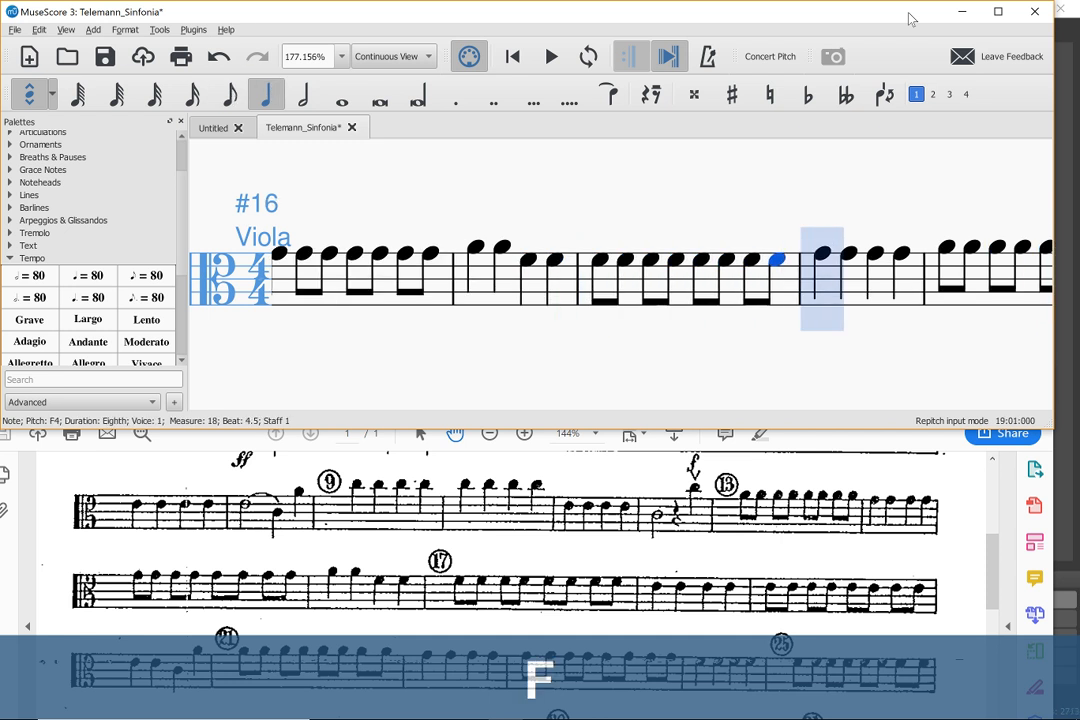
Step: Repitch the four quarter notes of measure 19 and the eight eighth notes of measure 20 to E4
key("e")
key("e")
key("e")
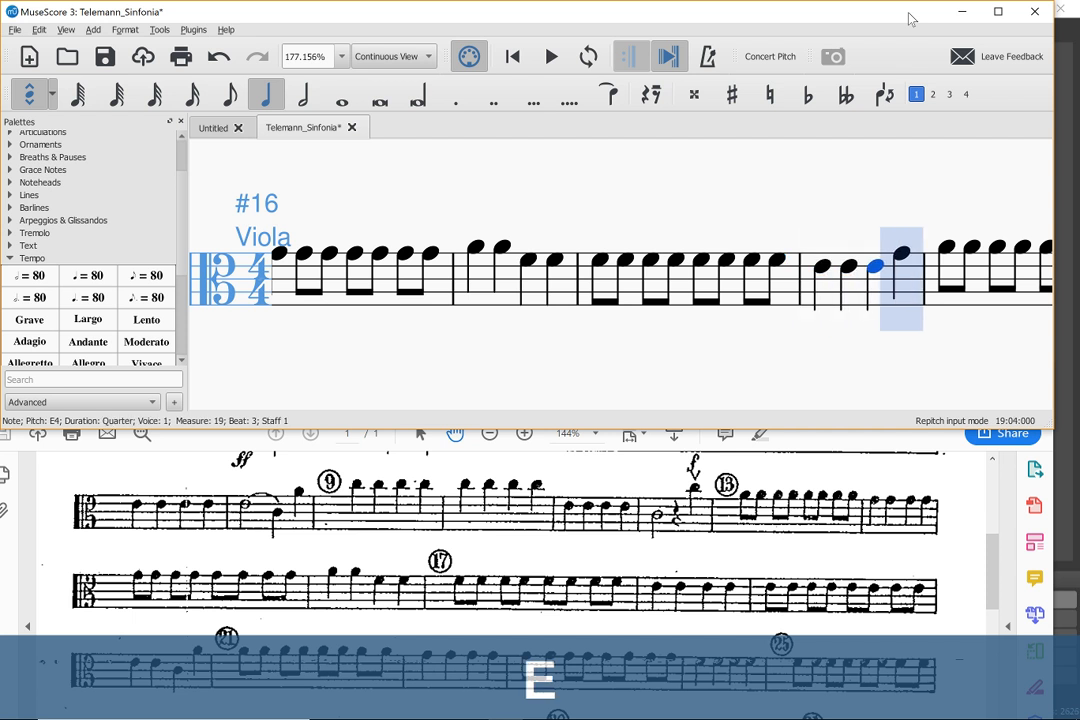
key("e")
key("e")
key("e")
key("e")
key("e")
key("e")
key("e")
key("e")
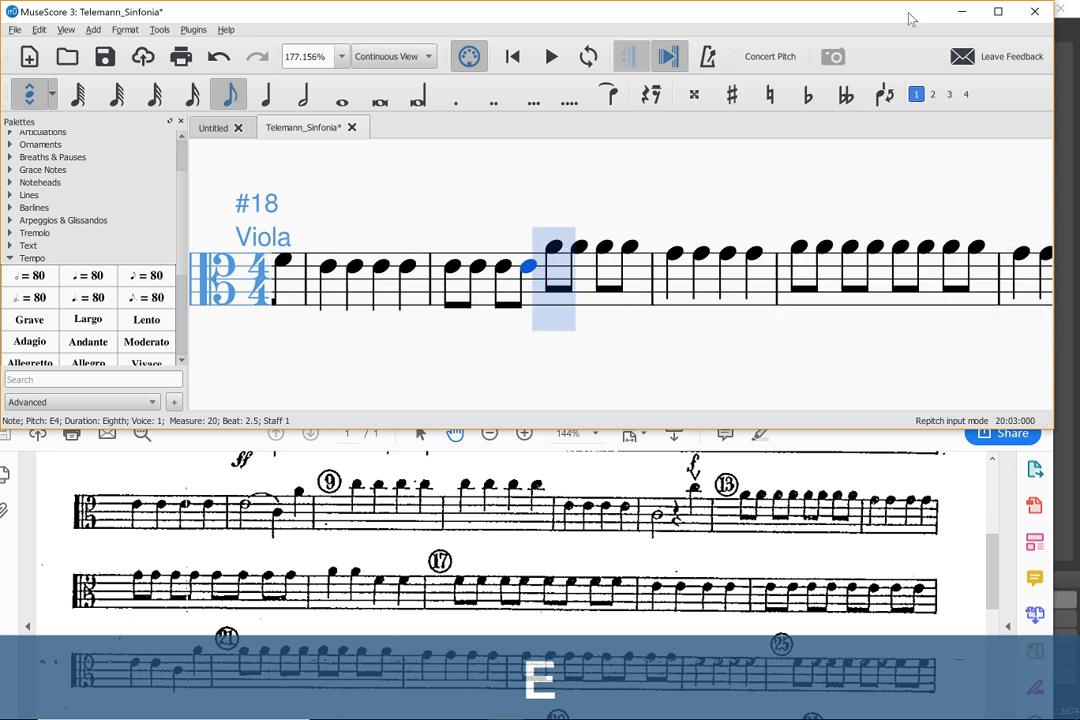
key("e")
Step: Repitch the quarter notes of measure 21 to E4, E4, C4 and A4, raising the final A by an octave
key("e")
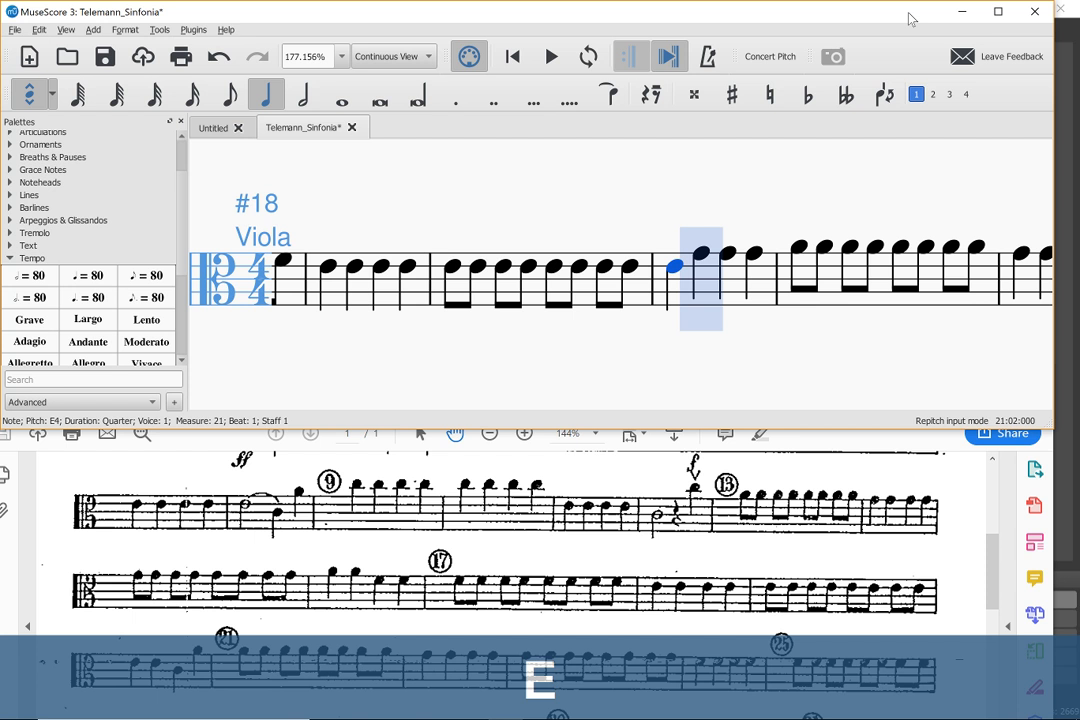
key("e")
key("c")
key("a")
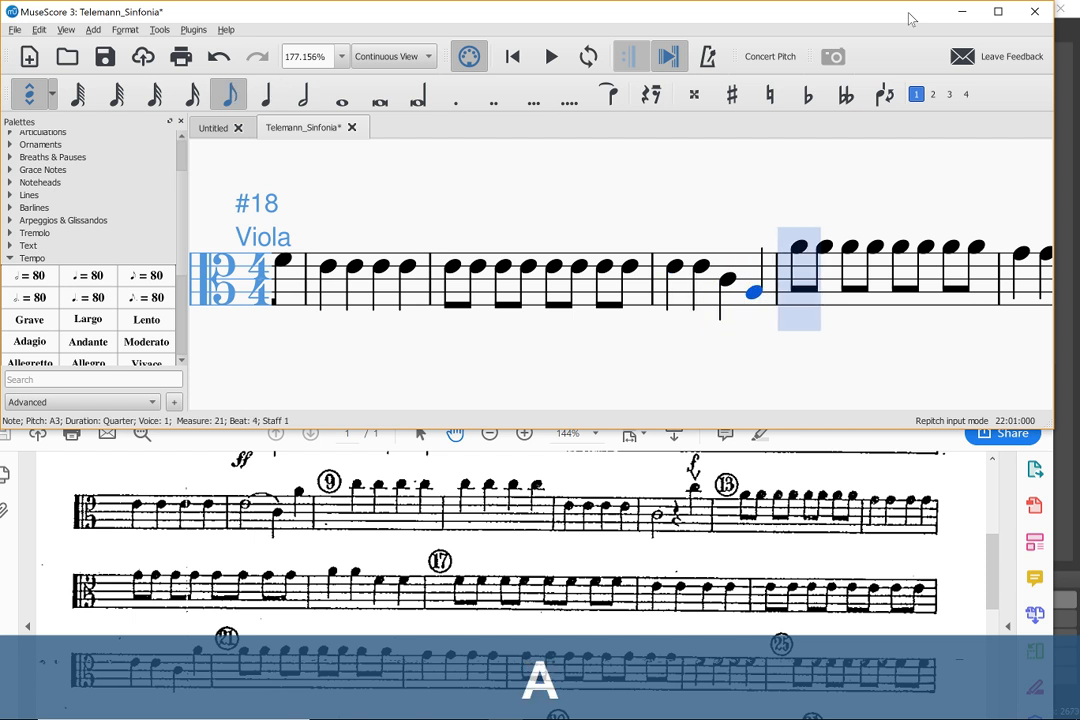
key("ctrl+Up")
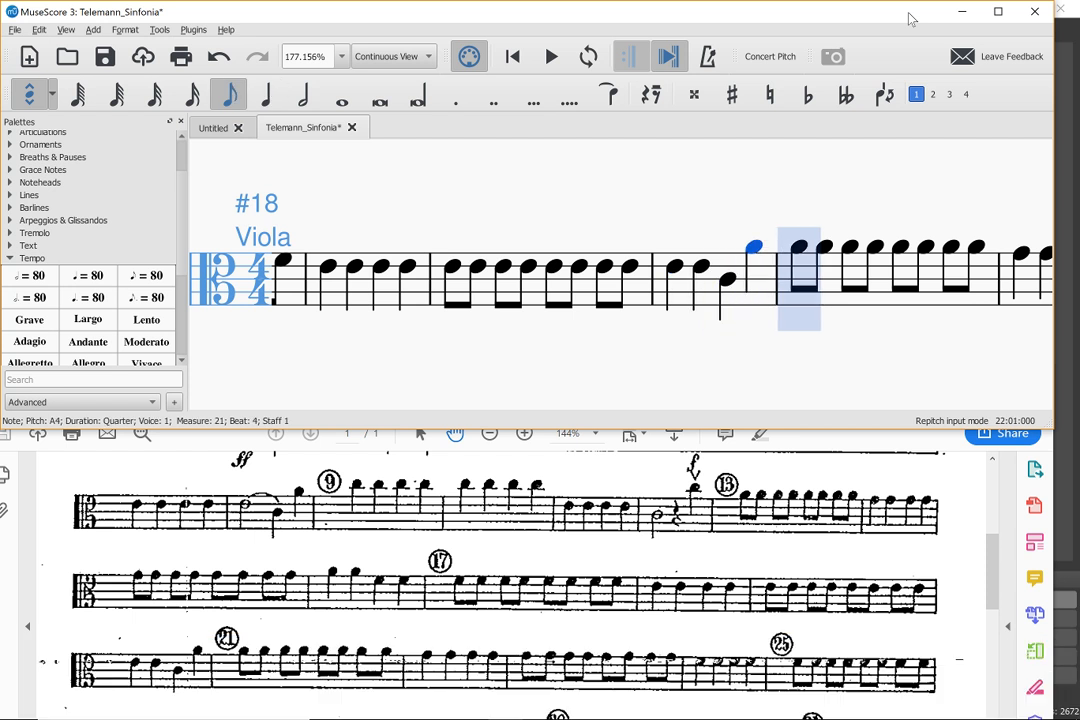
Step: Enter A4 for all eight eighth notes of measure 22
key("a")
key("a")
key("a")
key("a")
key("a")
key("a")
key("a")
key("a")
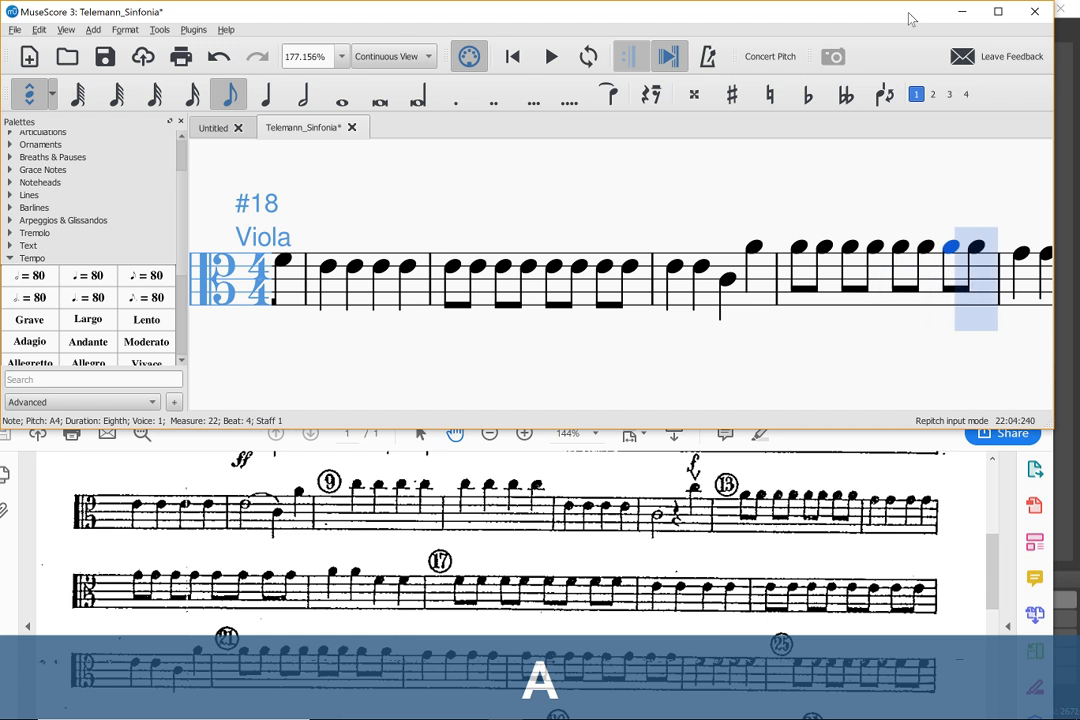
Step: Enter G4 for the four quarter notes of measure 23 and the eight eighth notes of measure 24
key("g")
key("g")
key("g")
key("g")
key("g")
key("g")
key("g")
key("g")
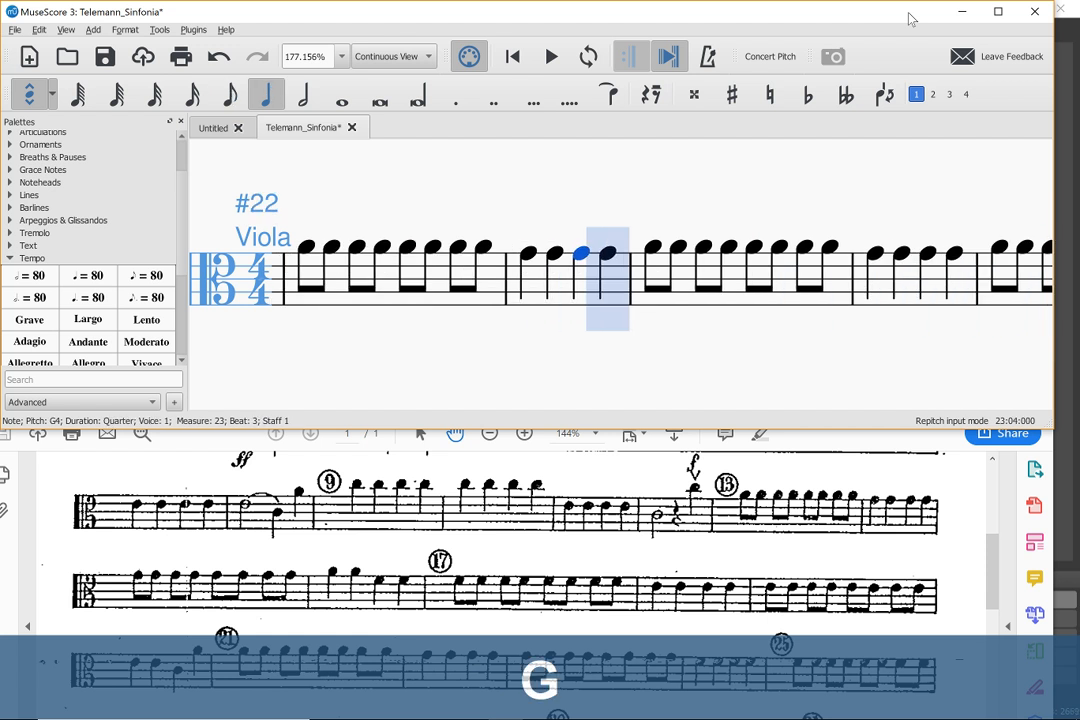
key("g")
key("g")
key("g")
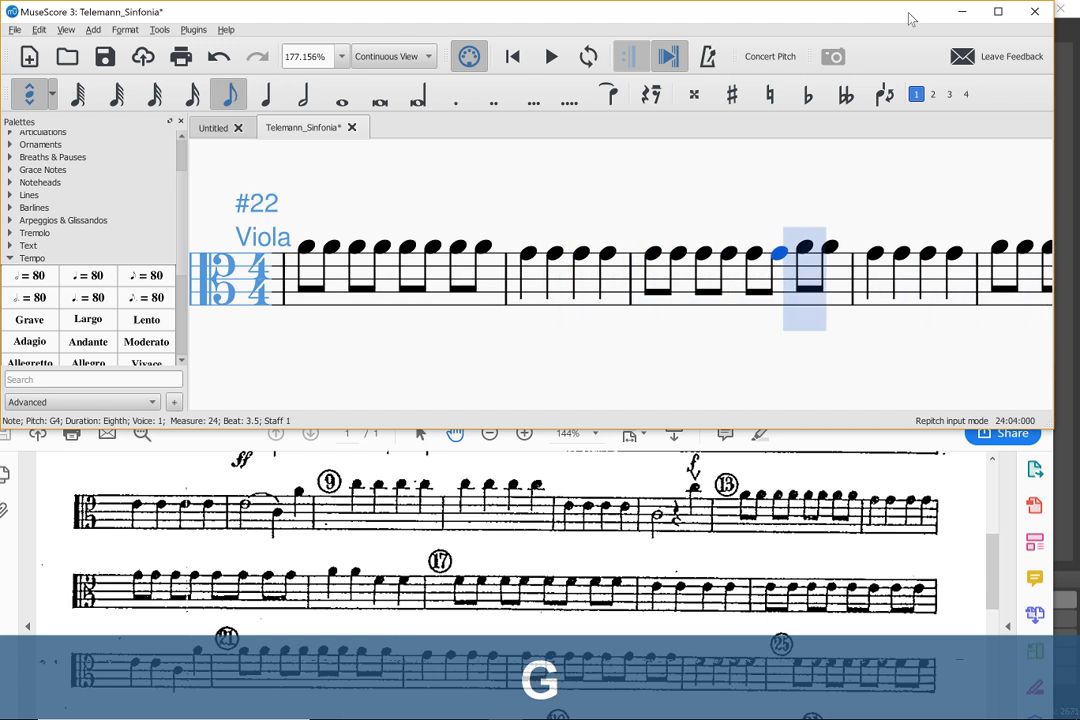
key("g")
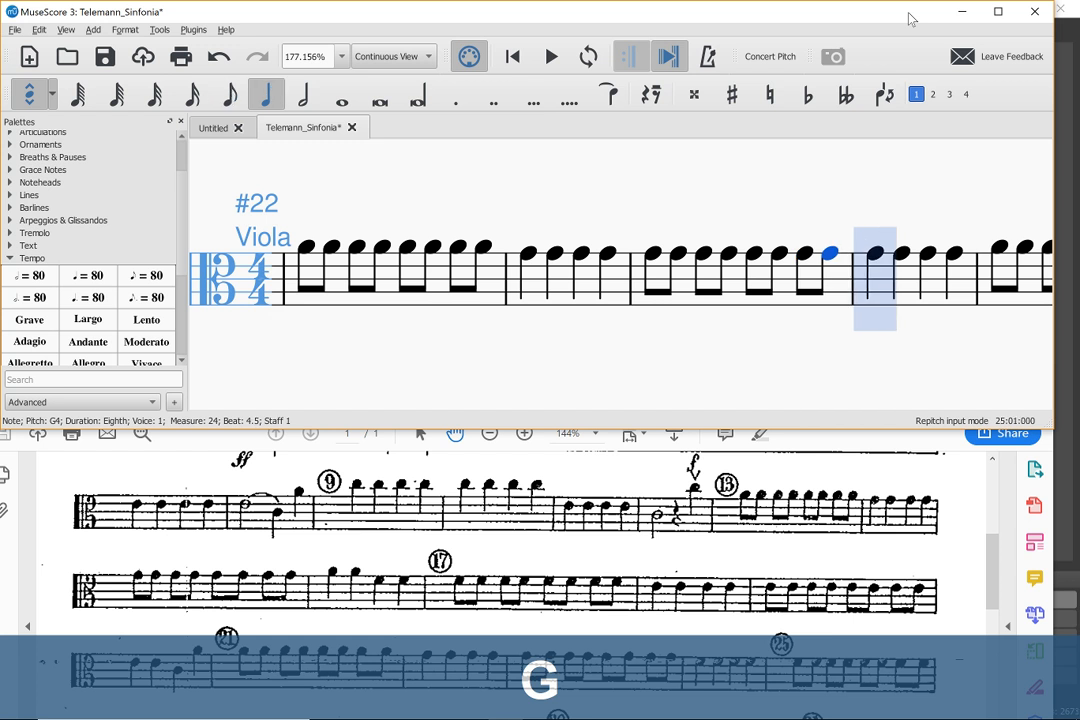
Step: Repitch the four quarter notes of measure 25 and the eight eighth notes of measure 26 to F4
key("f")
key("f")
key("f")
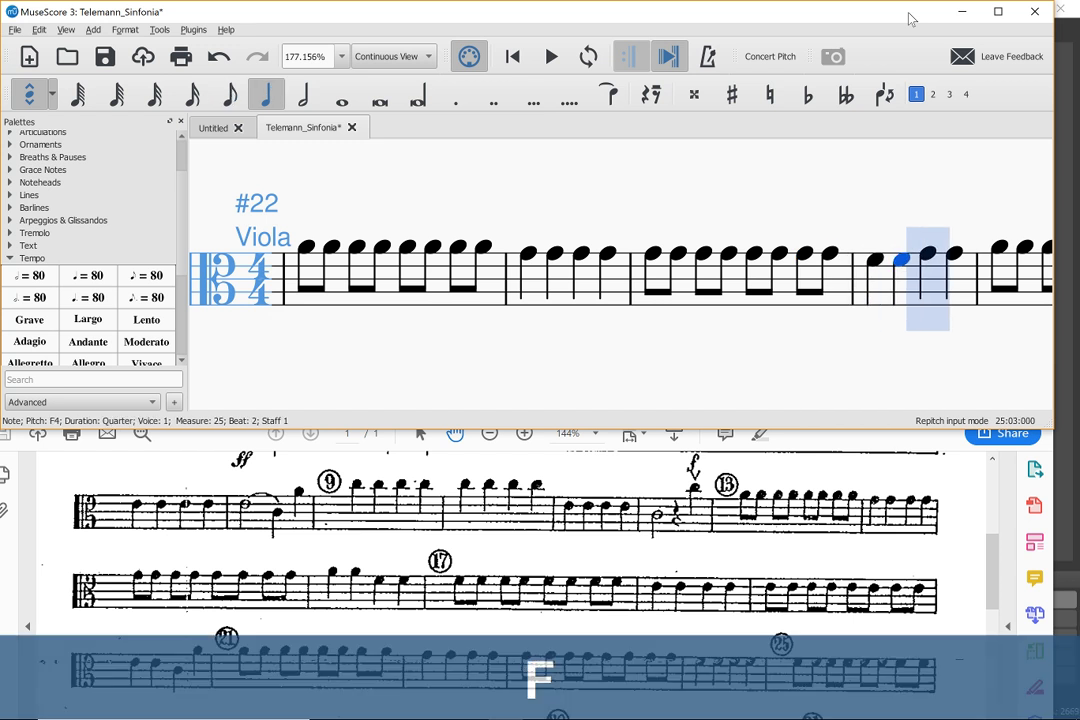
key("f")
key("f")
key("f")
key("f")
key("f")
key("f")
key("f")
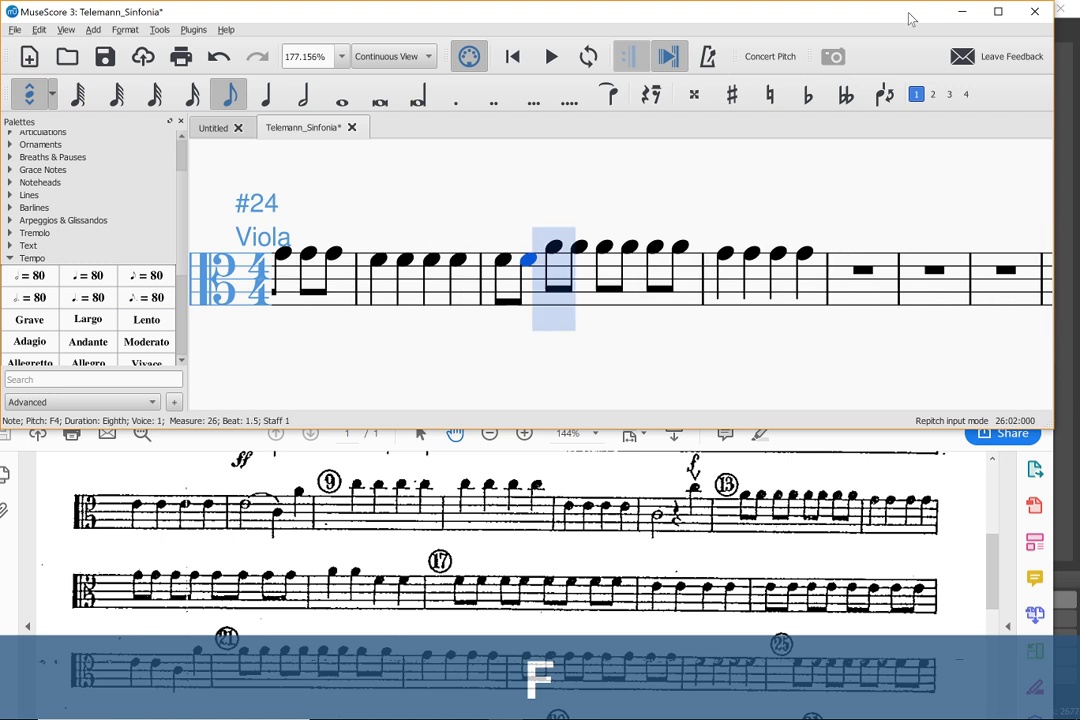
key("f")
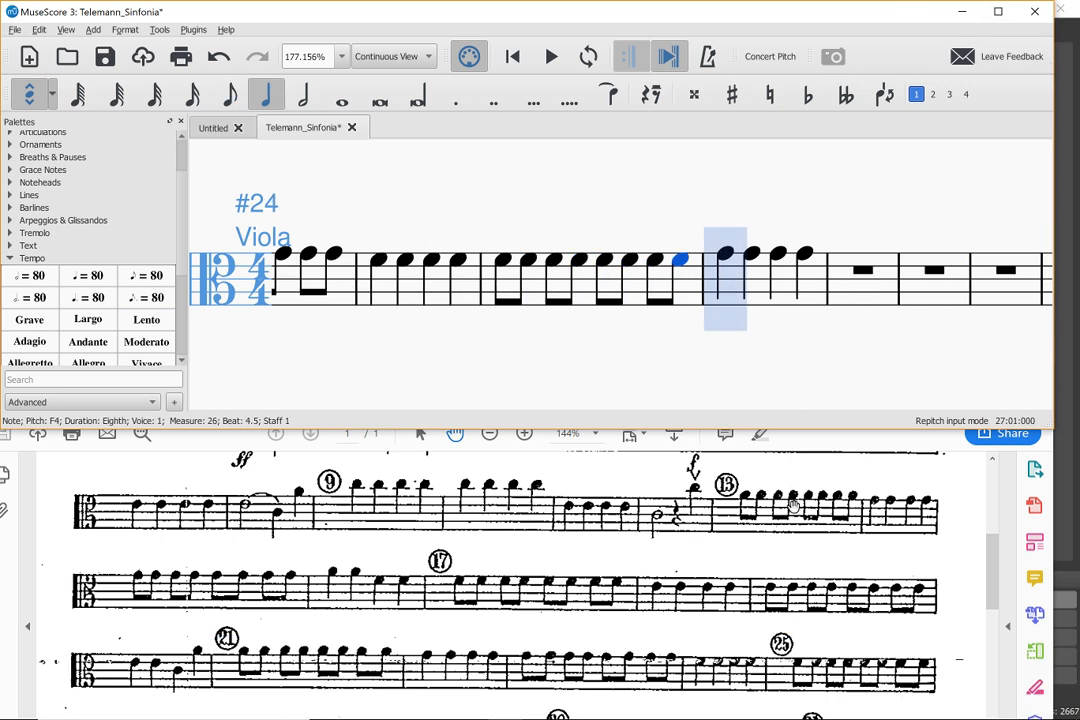
Step: Repitch the four quarter notes of measure 27 to E4, following the next line of the PDF
scroll(500, 550, "down", 3)
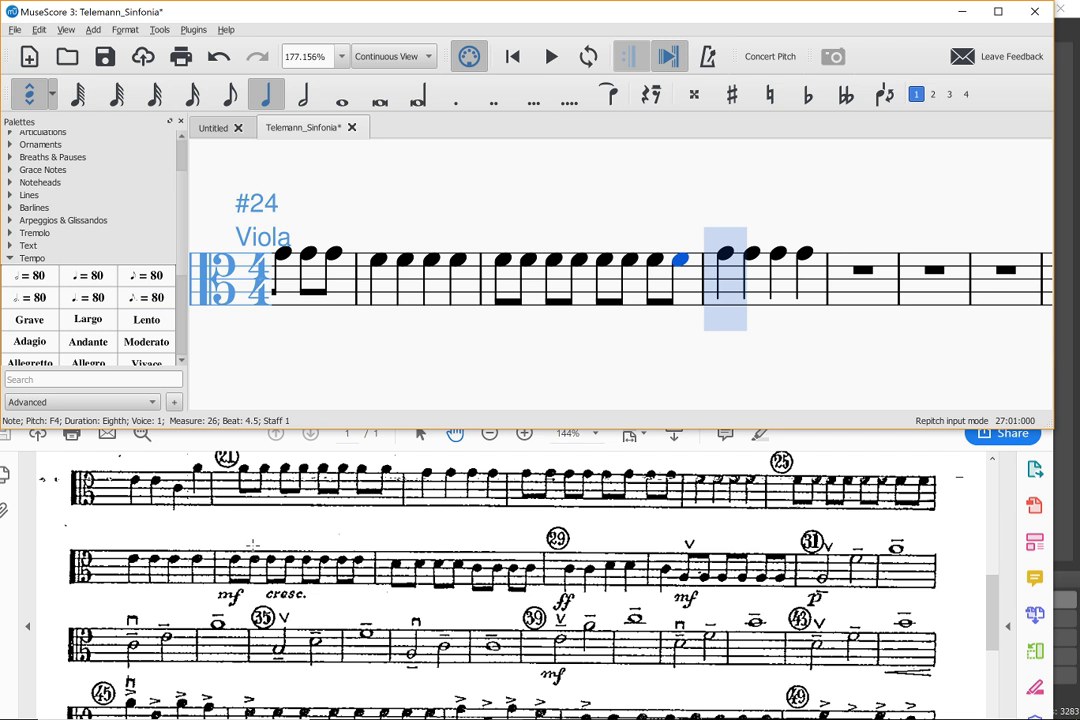
key("e")
key("e")
key("e")
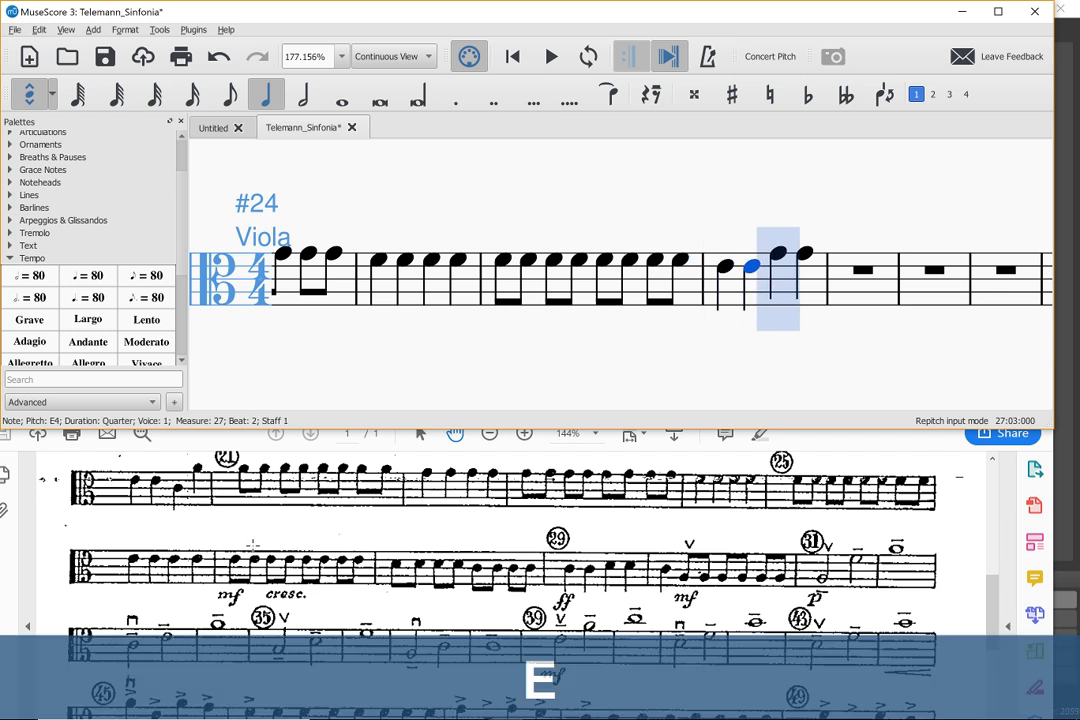
key("e")
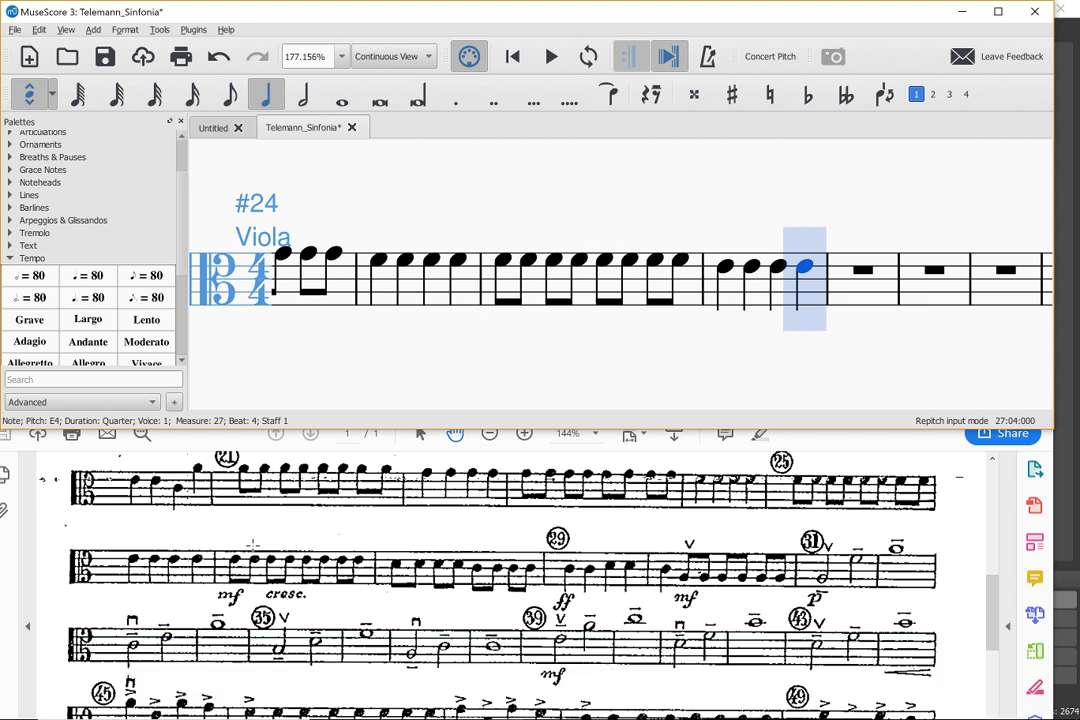
Step: Switch to Step-Time input at measure 28 and fill the measure with eight eighth-note E4s
key("Right")
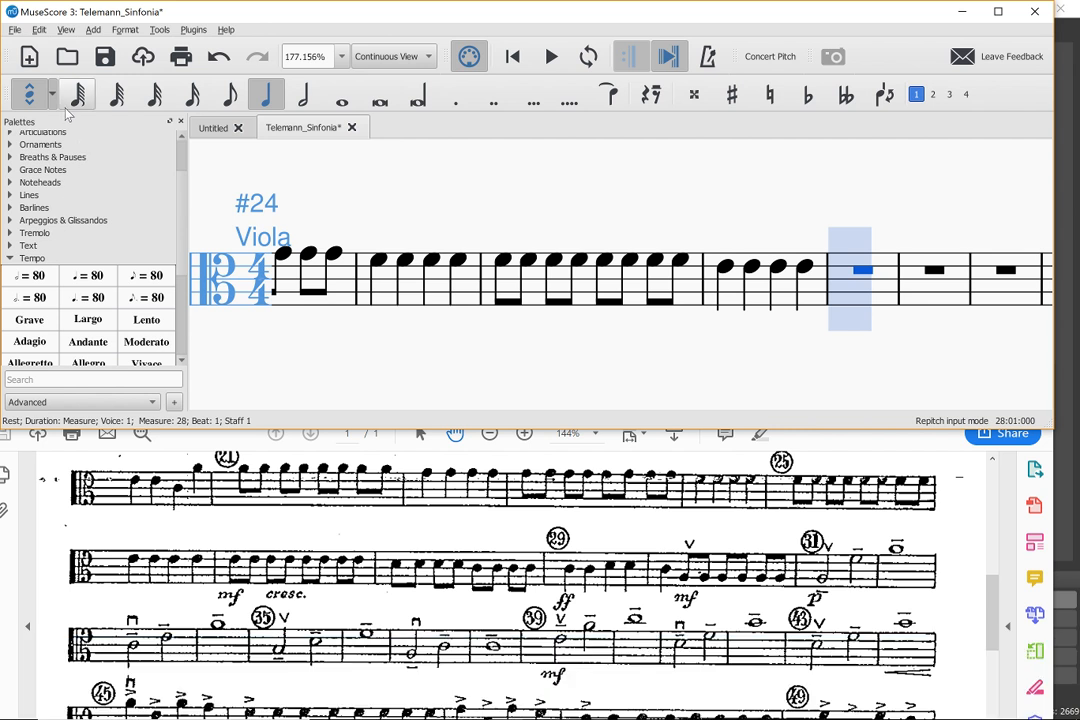
left_click(52, 96)
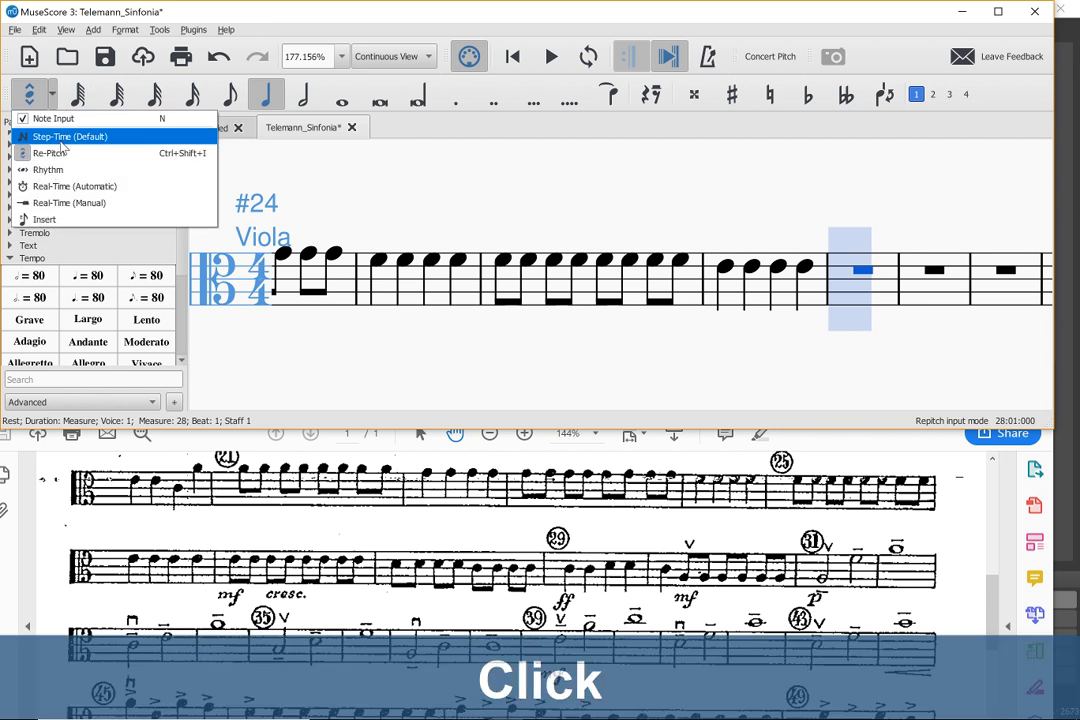
left_click(58, 137)
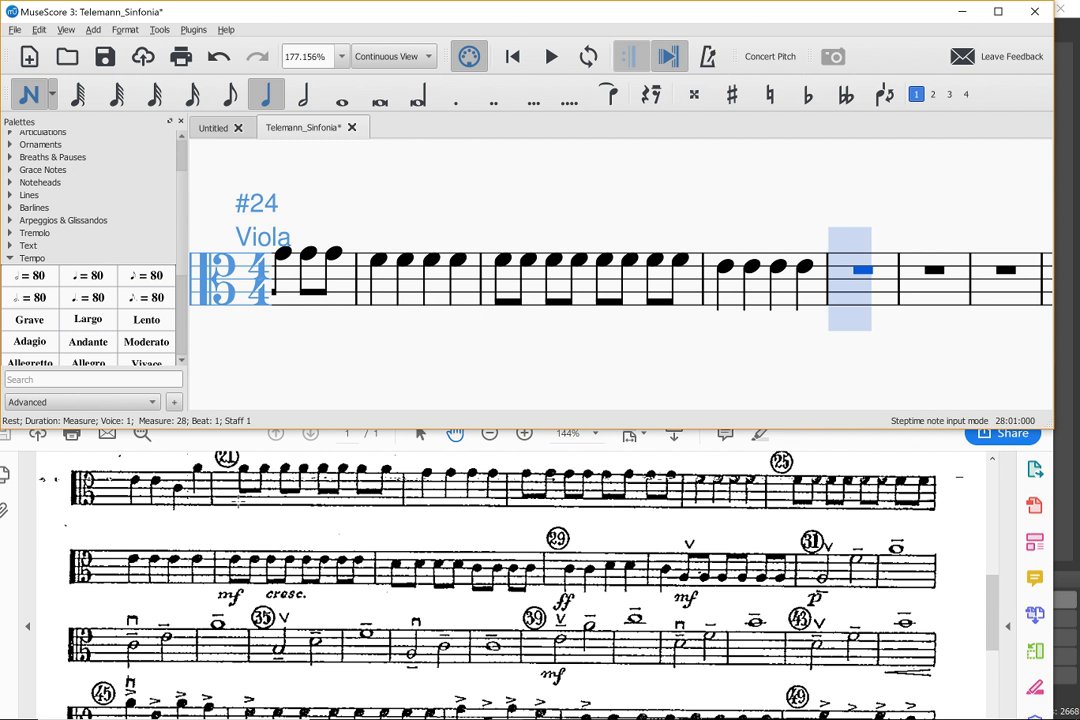
key("4")
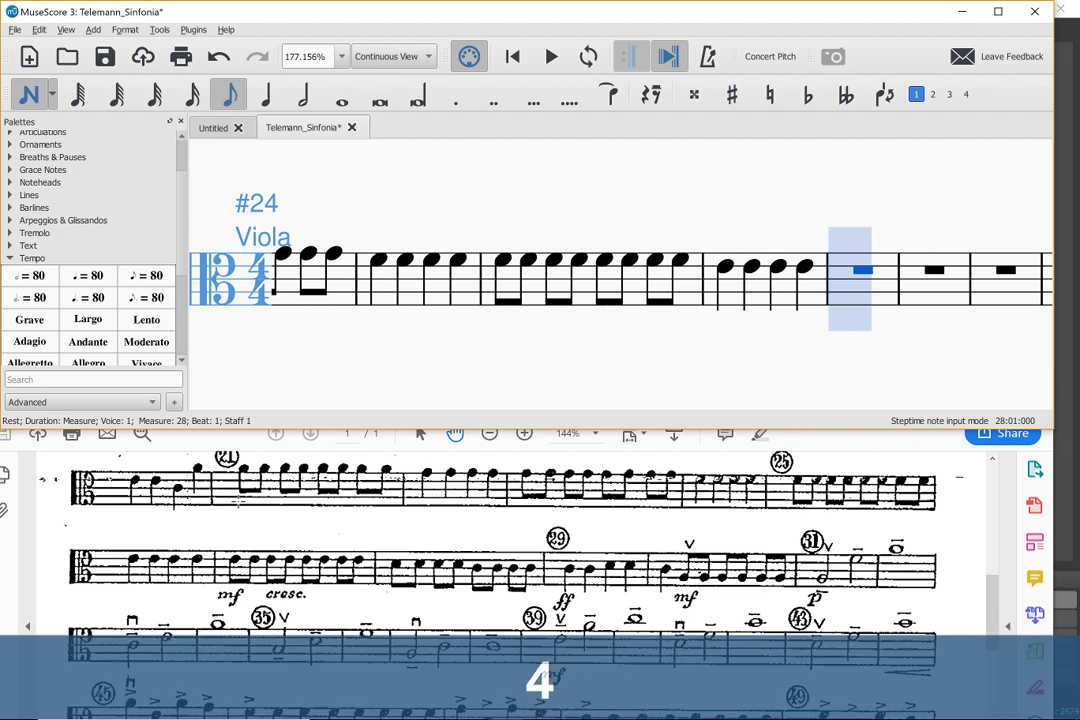
key("e")
key("e")
key("e")
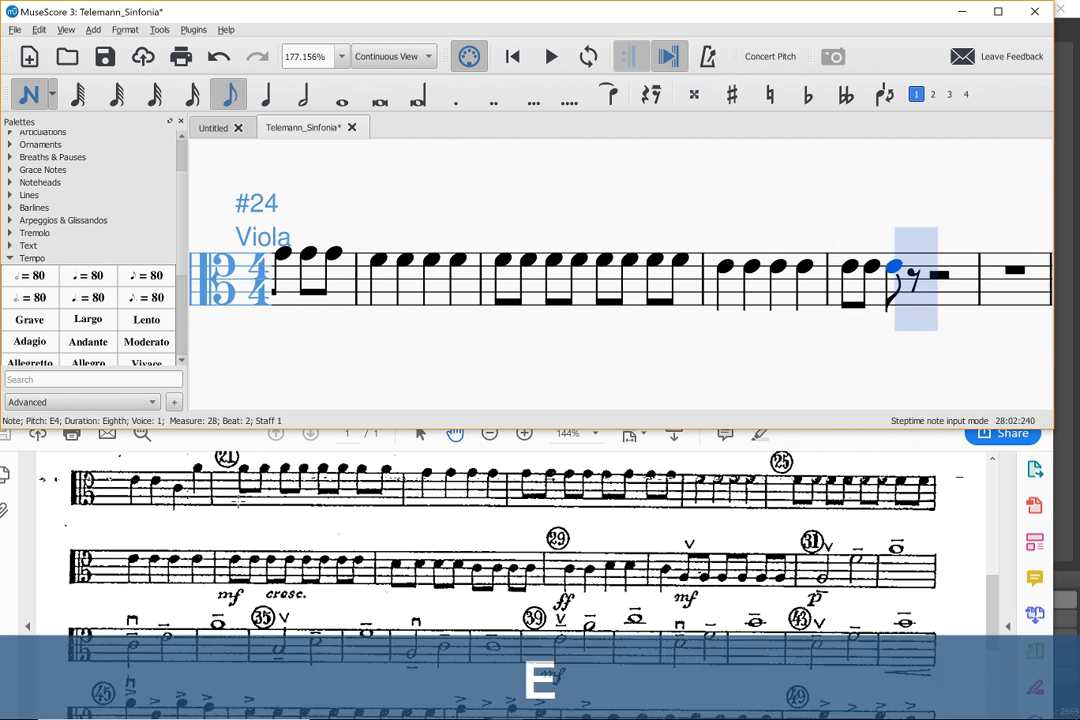
key("e")
key("e")
key("e")
key("e")
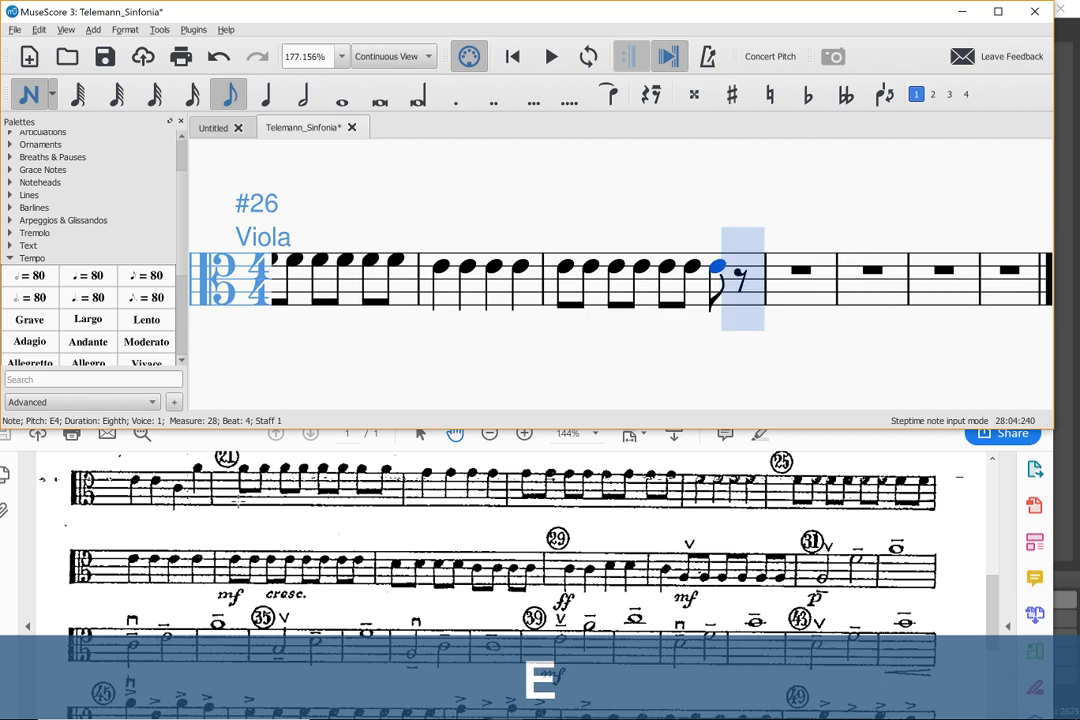
key("e")
Step: Fill measure 29 with four eighth-note D4s followed by four eighth-note C4s
key("d")
key("d")
key("d")
key("d")
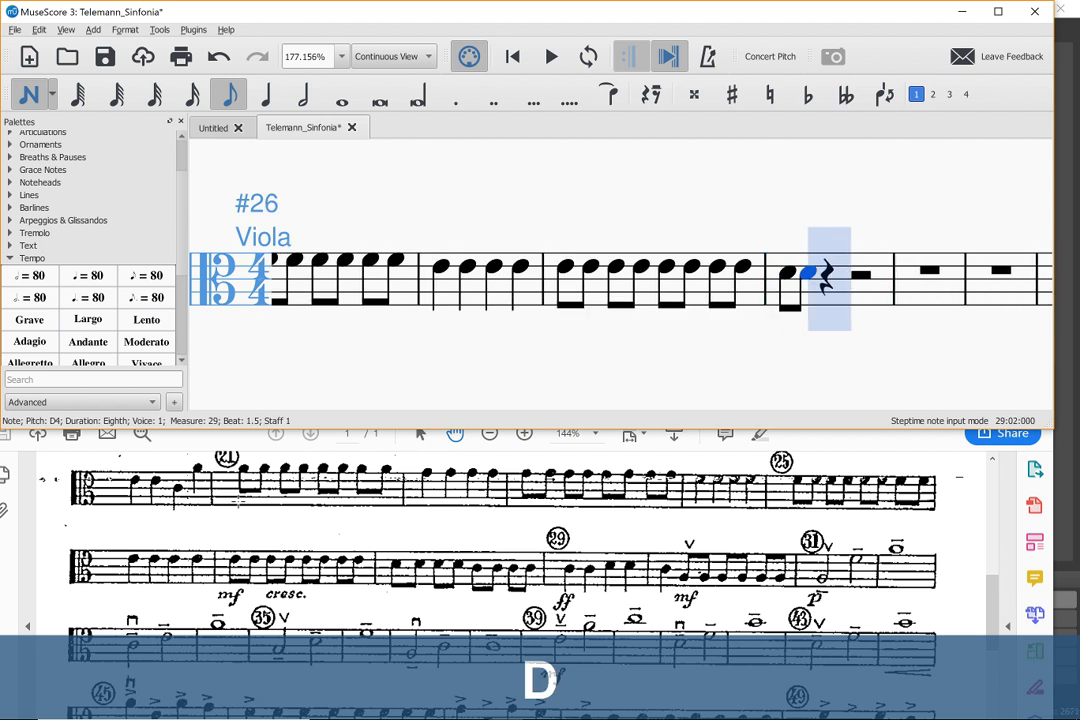
key("c")
key("c")
key("c")
key("c")
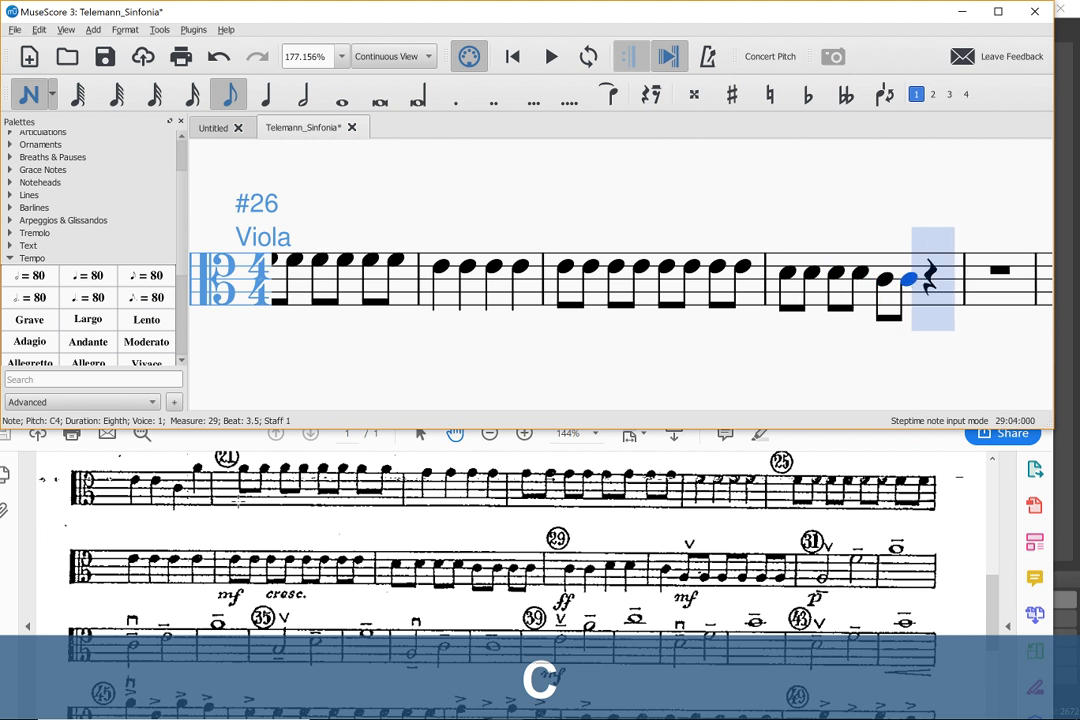
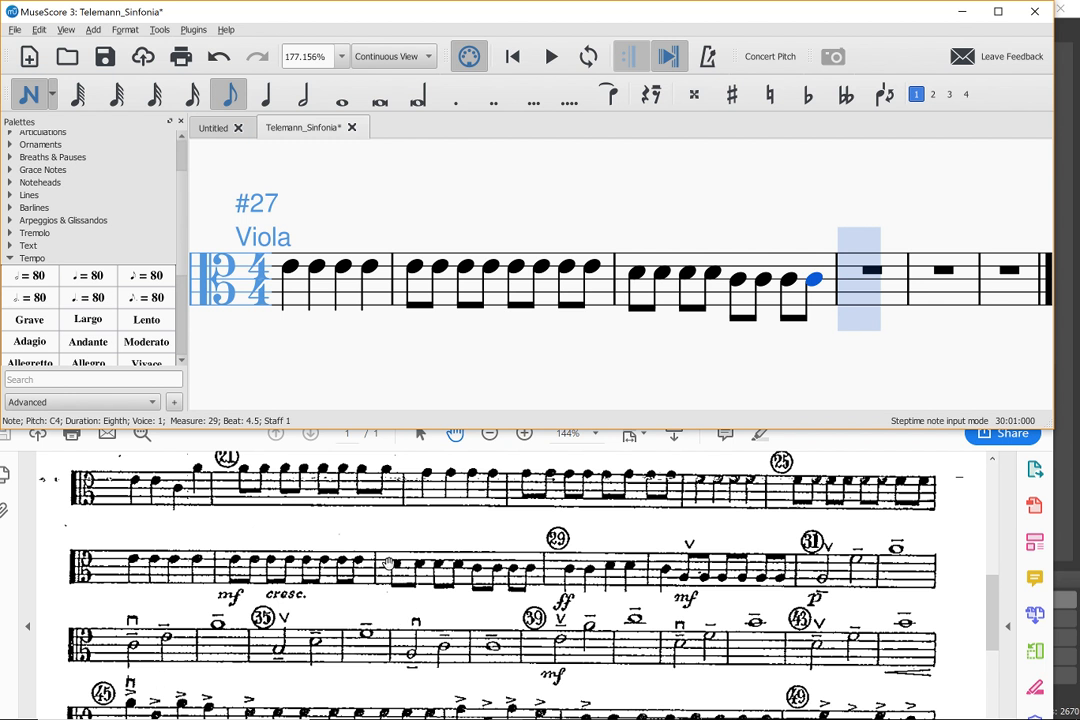
Step: Enter the quarter notes C, C, D, D in measure 30 of the viola part
key("5")
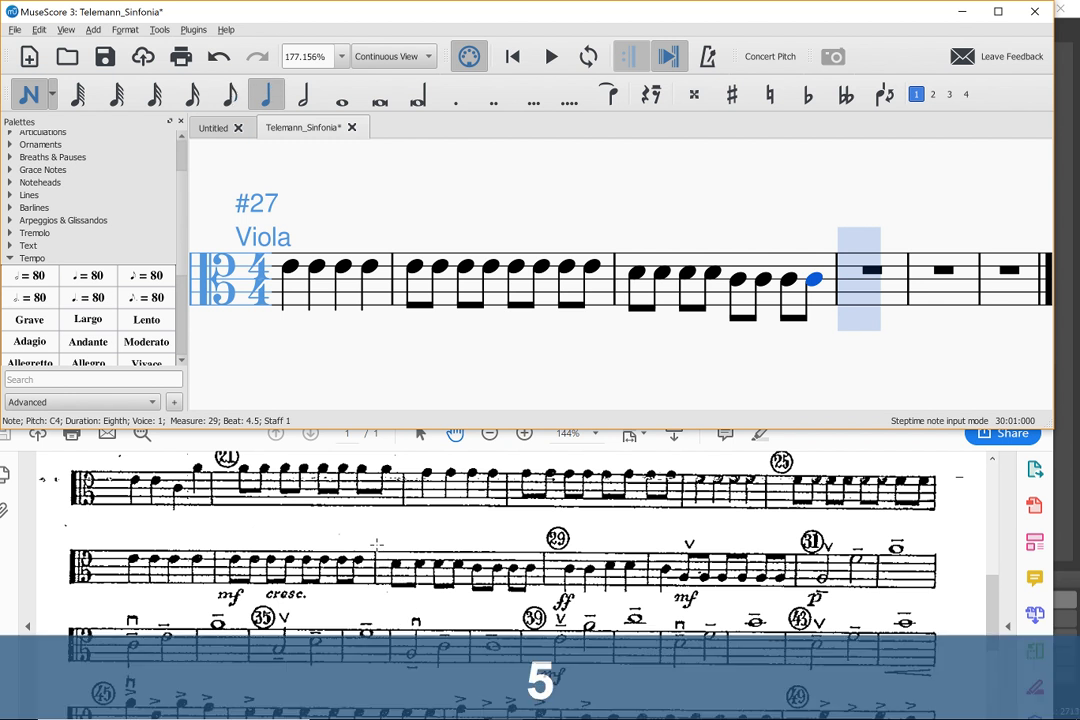
key("c")
key("c")
key("d")
key("d")
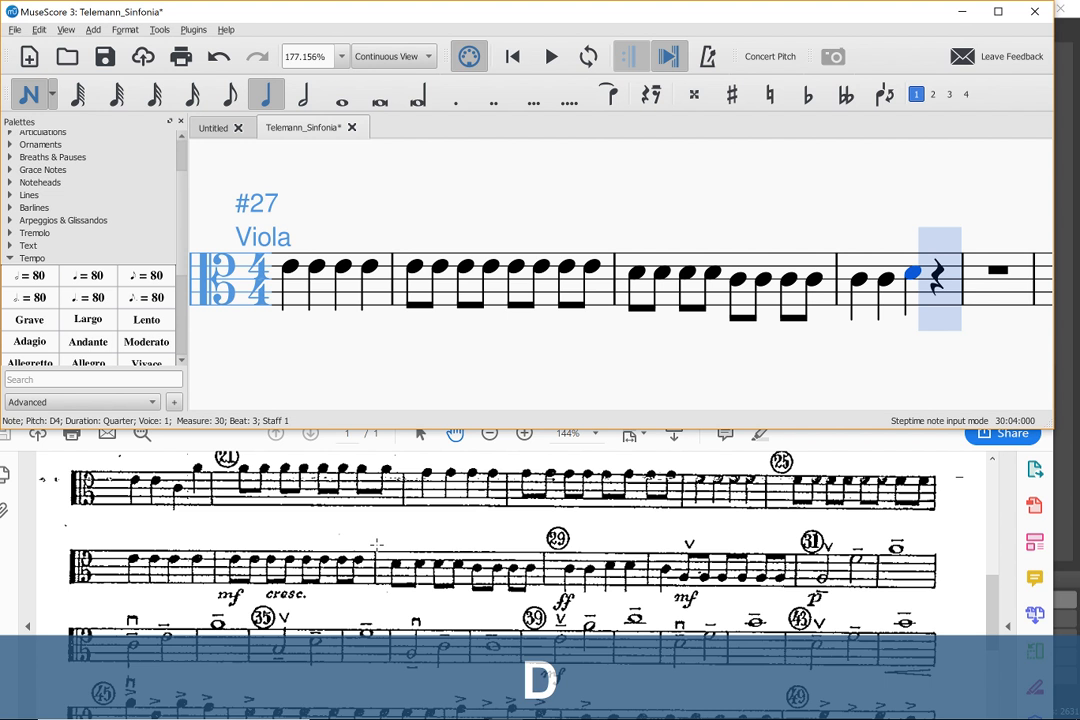
Step: Fill measure 31 with a quarter-note C followed by six eighth-note As, and leave note input
key("c")
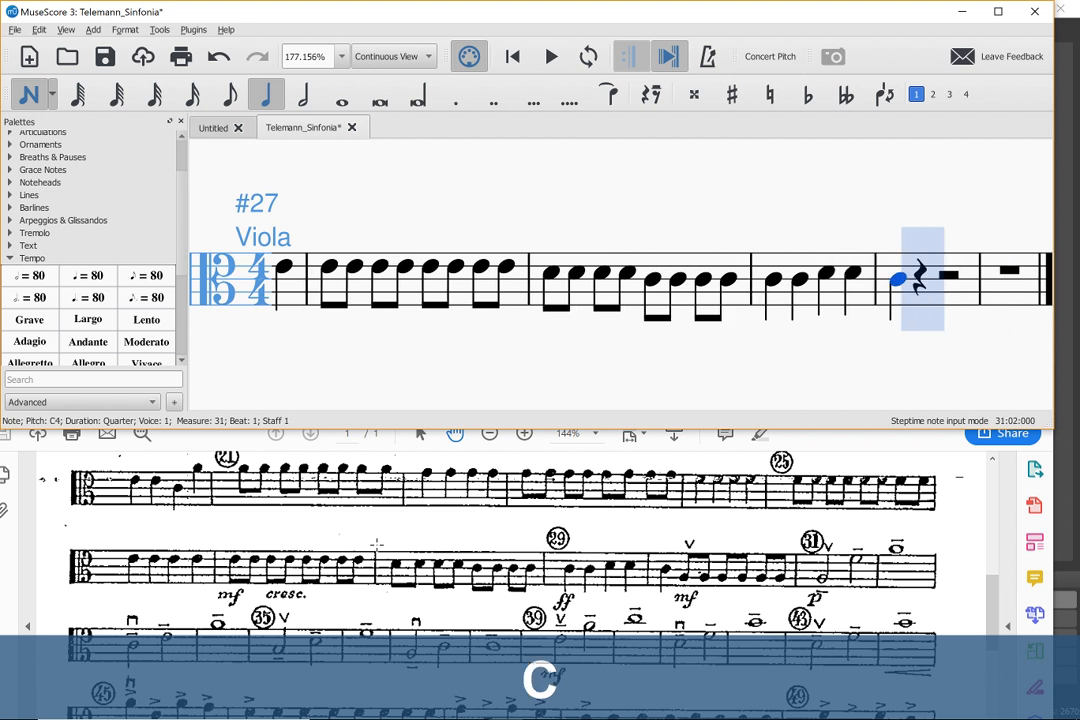
key("4")
key("a")
key("a")
key("a")
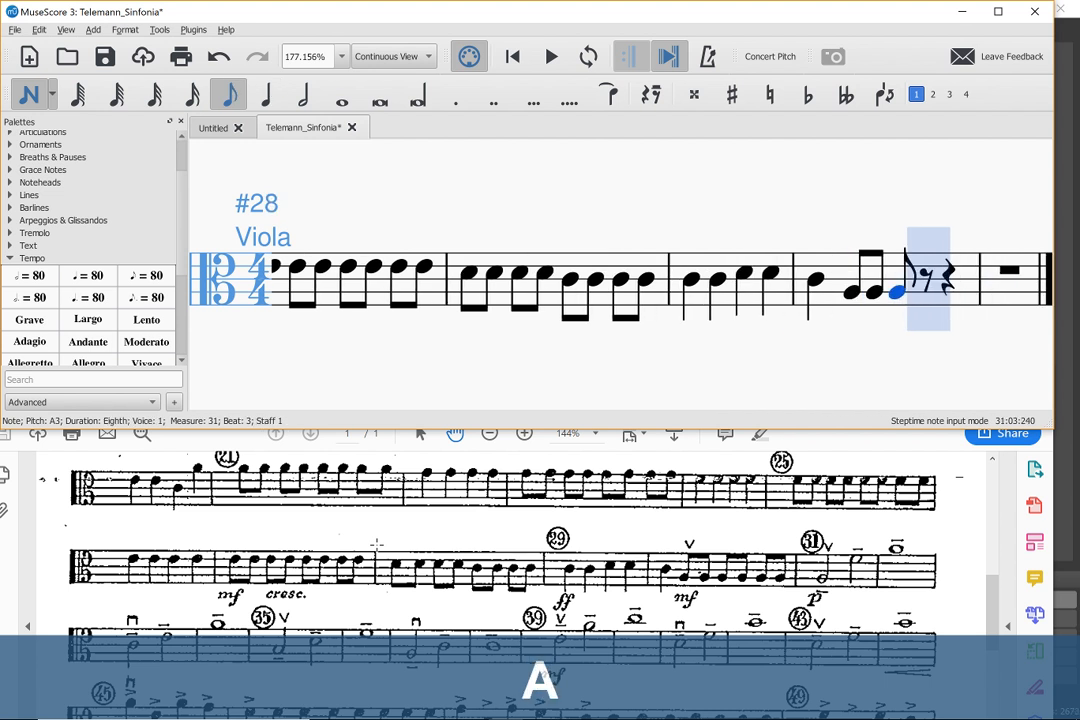
key("a")
key("a")
key("a")
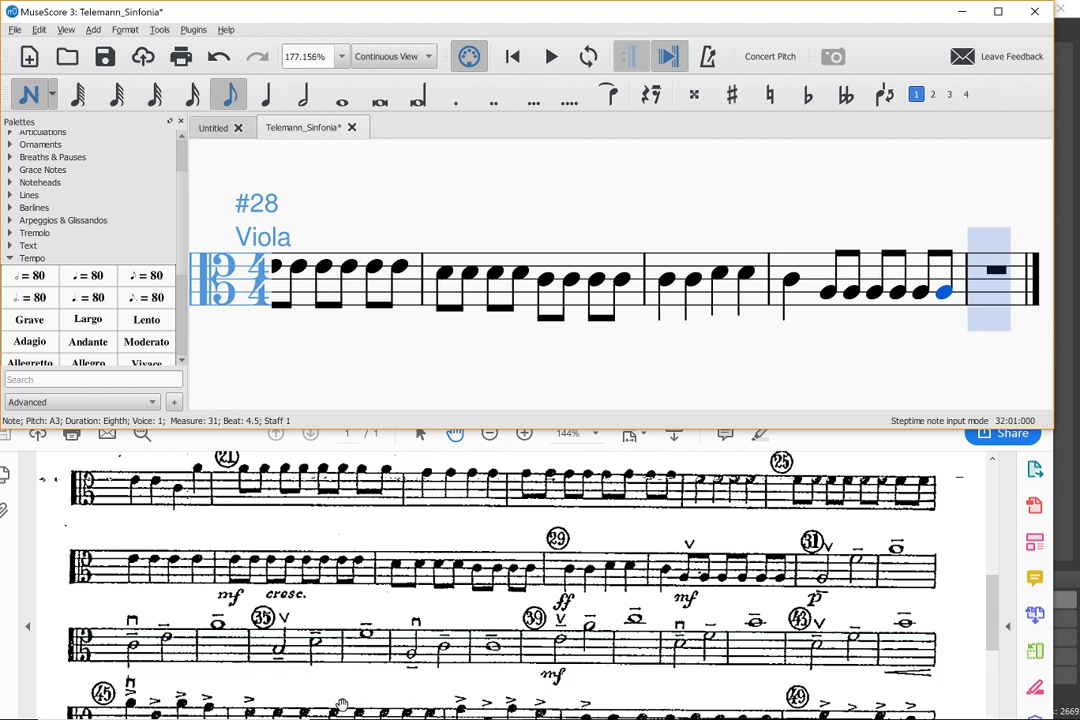
key("Escape")
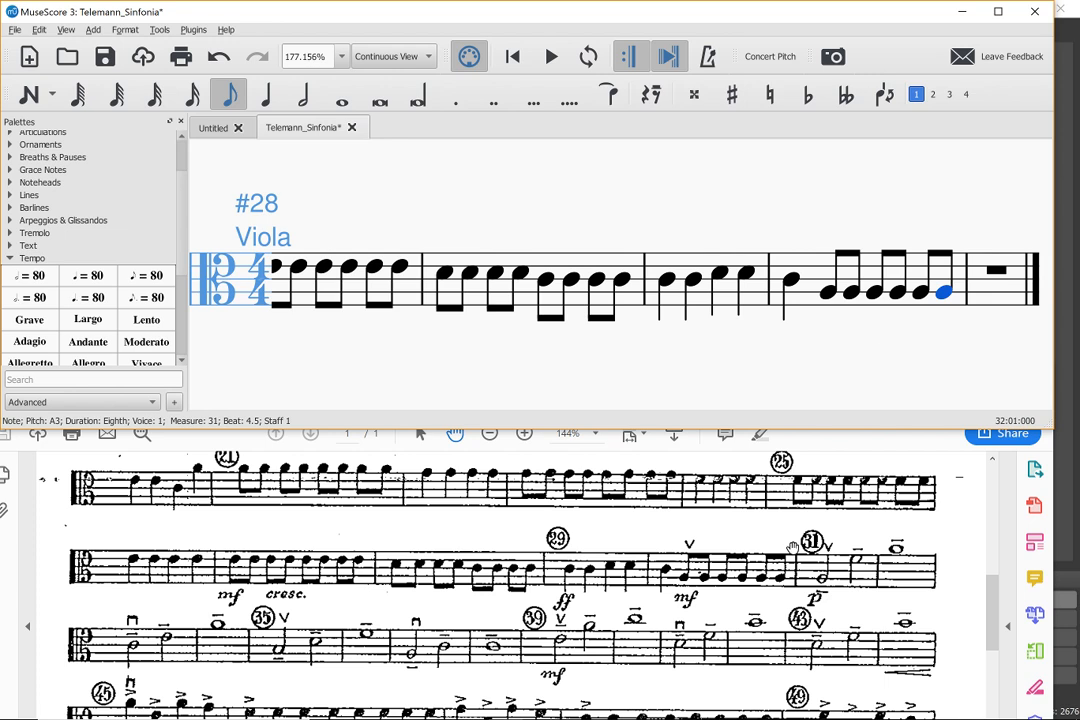
Step: Append more than twenty empty measures to the end of the viola score for the rest of the printed part
scroll(668, 462, "down", 5)
scroll(792, 549, "down", 5)
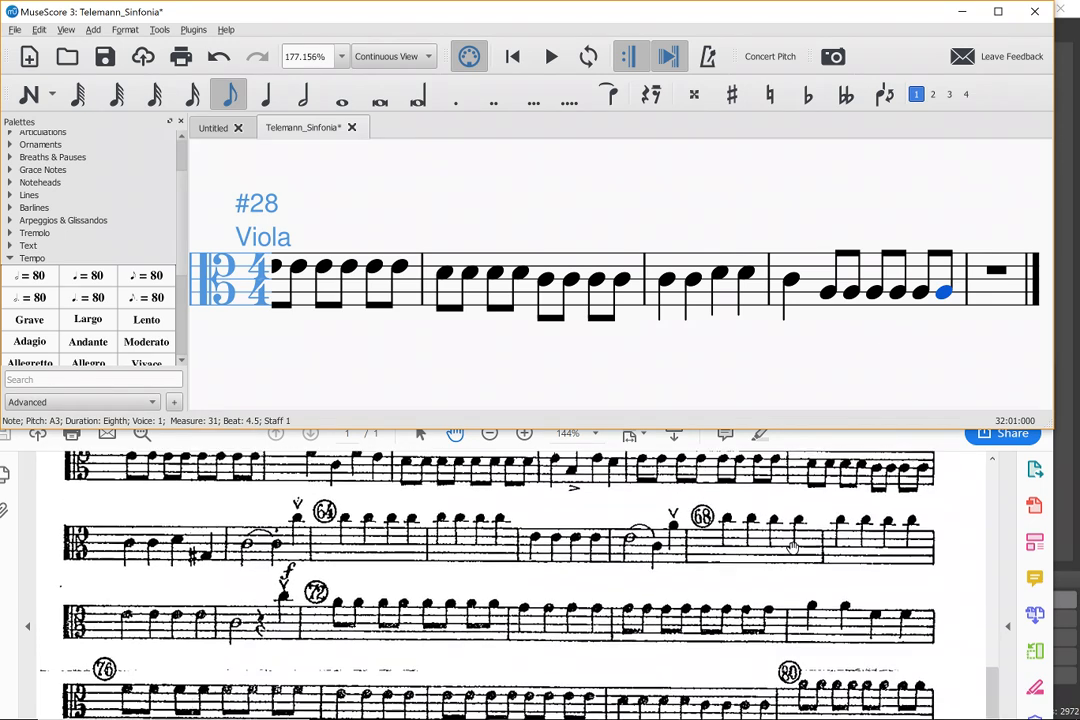
scroll(792, 549, "up", 10)
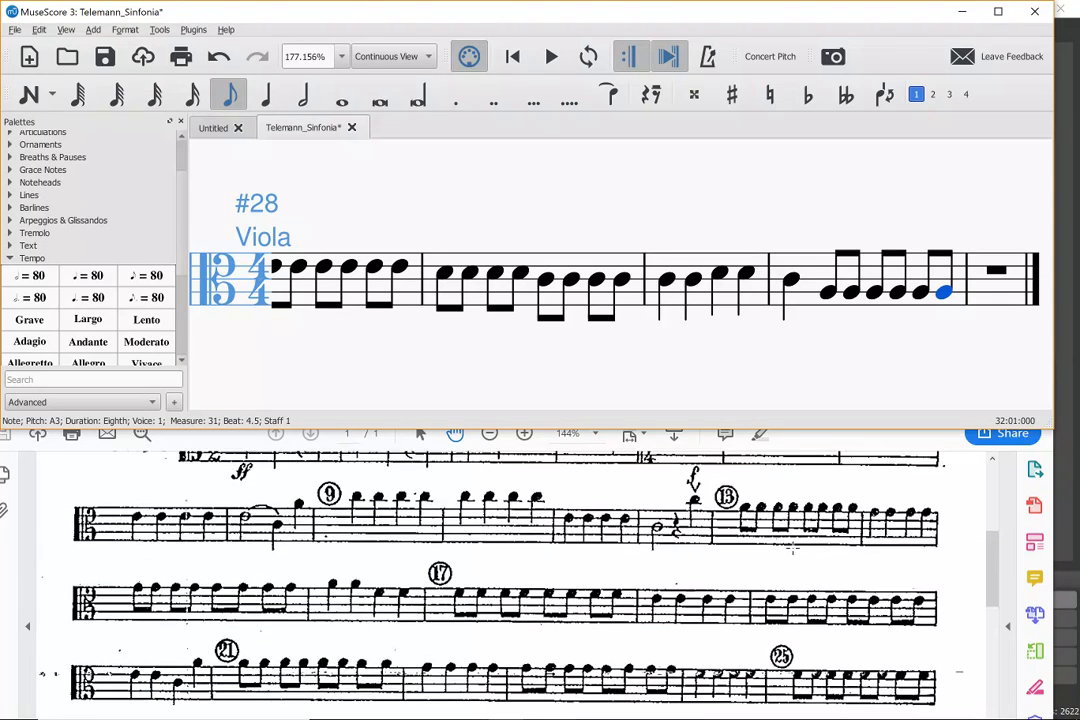
scroll(792, 549, "up", 2)
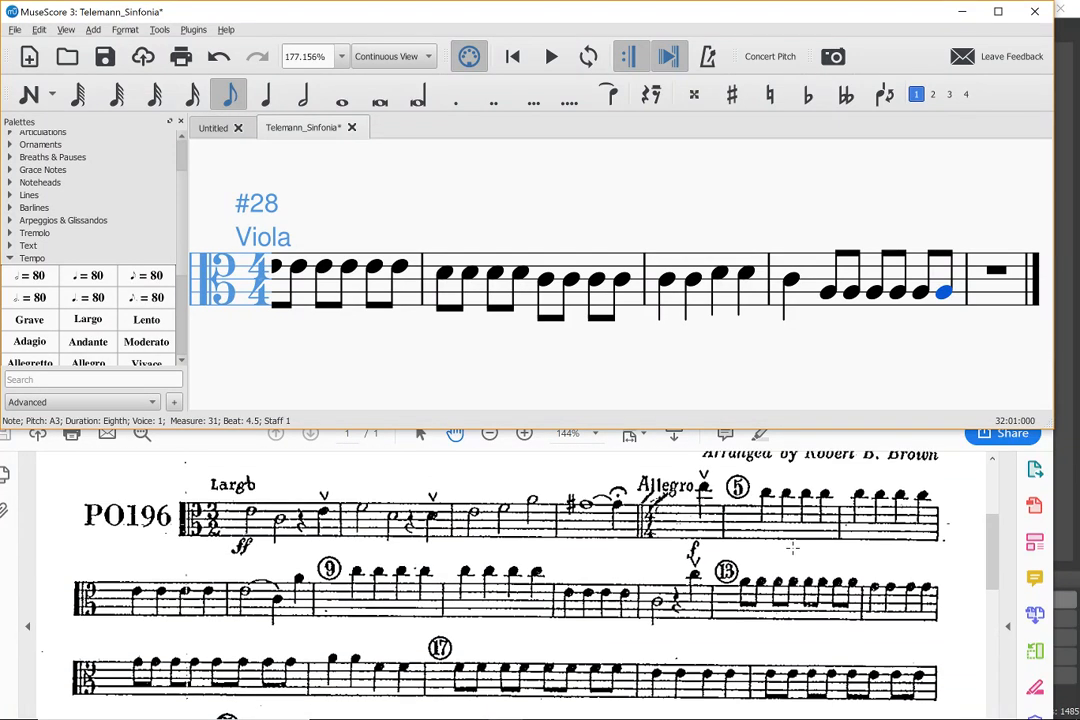
scroll(792, 549, "down", 5)
key("ctrl+b")
key("ctrl+b")
key("ctrl+b")
key("ctrl+b")
key("ctrl+b")
key("ctrl+b")
key("ctrl+b")
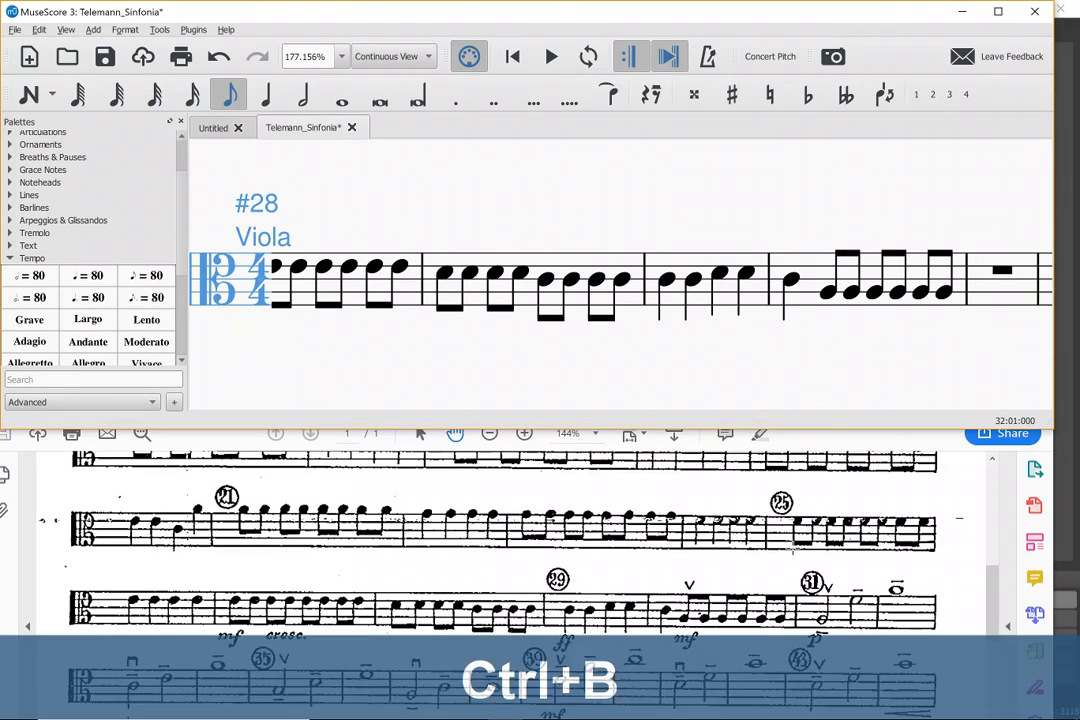
left_click(841, 384)
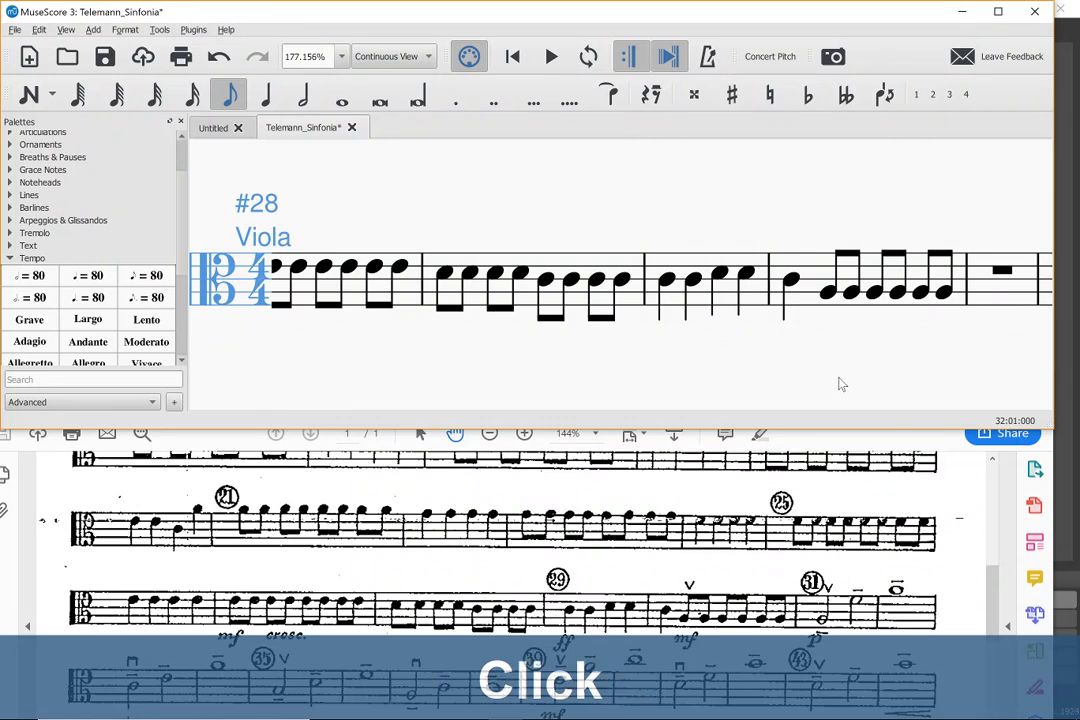
key("ctrl+b")
key("ctrl+b")
key("ctrl+b")
key("ctrl+b")
key("ctrl+b")
key("ctrl+b")
key("ctrl+b")
key("ctrl+b")
key("ctrl+b")
key("ctrl+b")
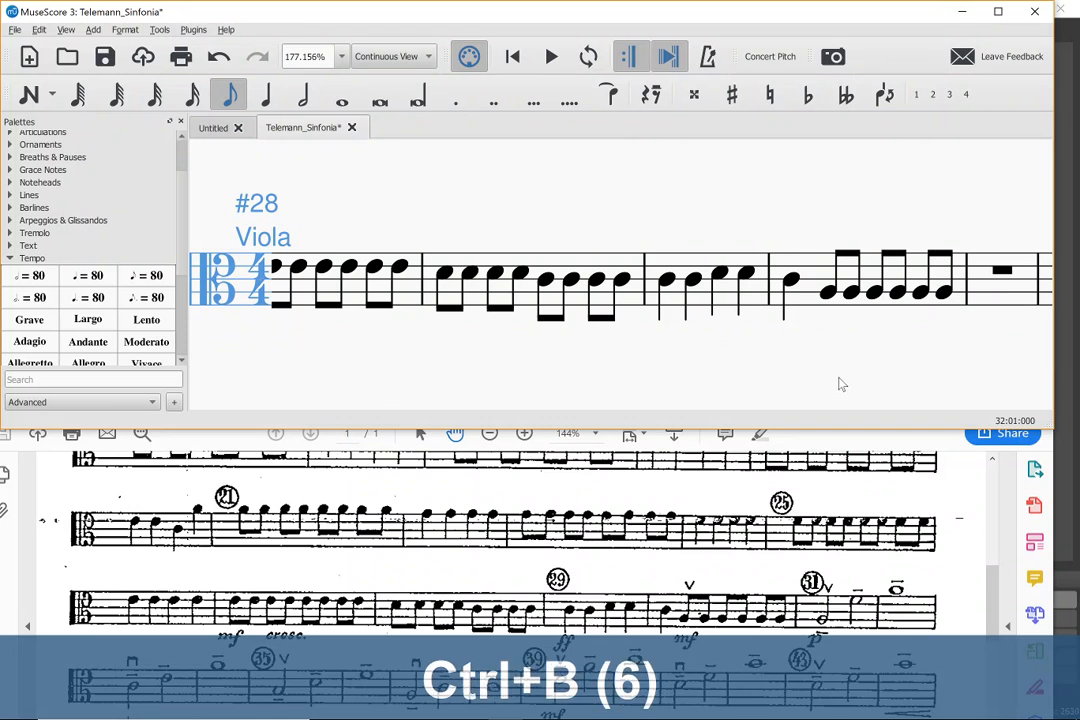
key("ctrl+b")
key("ctrl+b")
key("ctrl+b")
key("ctrl+b")
key("ctrl+b")
key("ctrl+b")
key("ctrl+b")
key("ctrl+b")
key("ctrl+b")
key("ctrl+b")
key("ctrl+b")
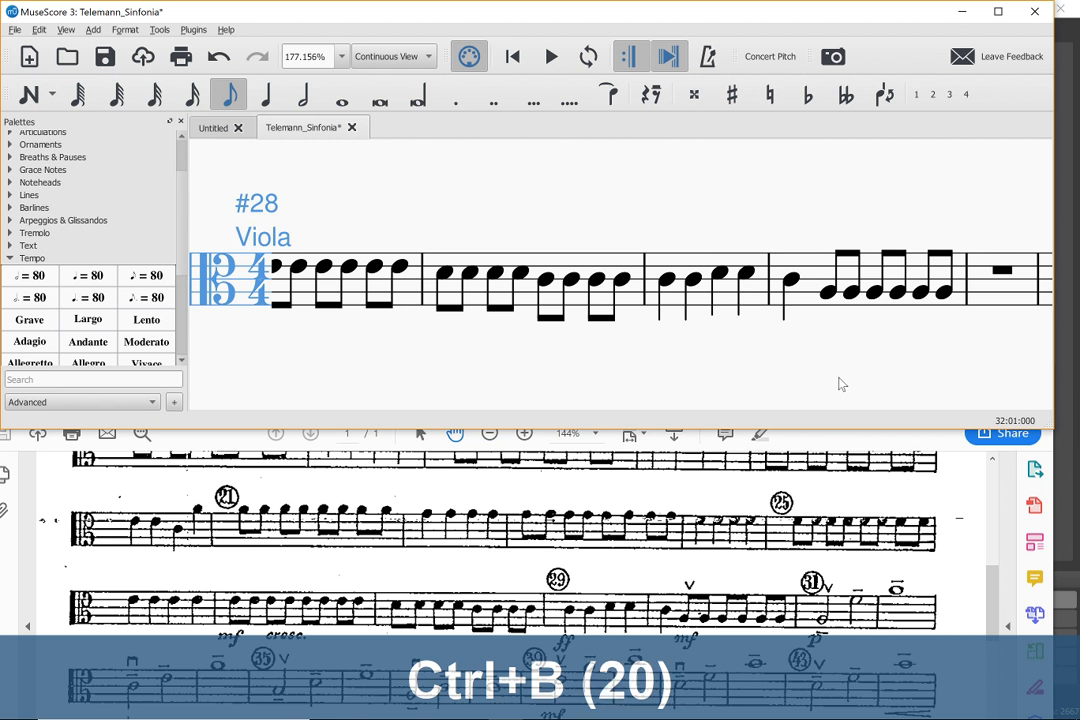
key("Escape")
scroll(842, 384, "right", 6)
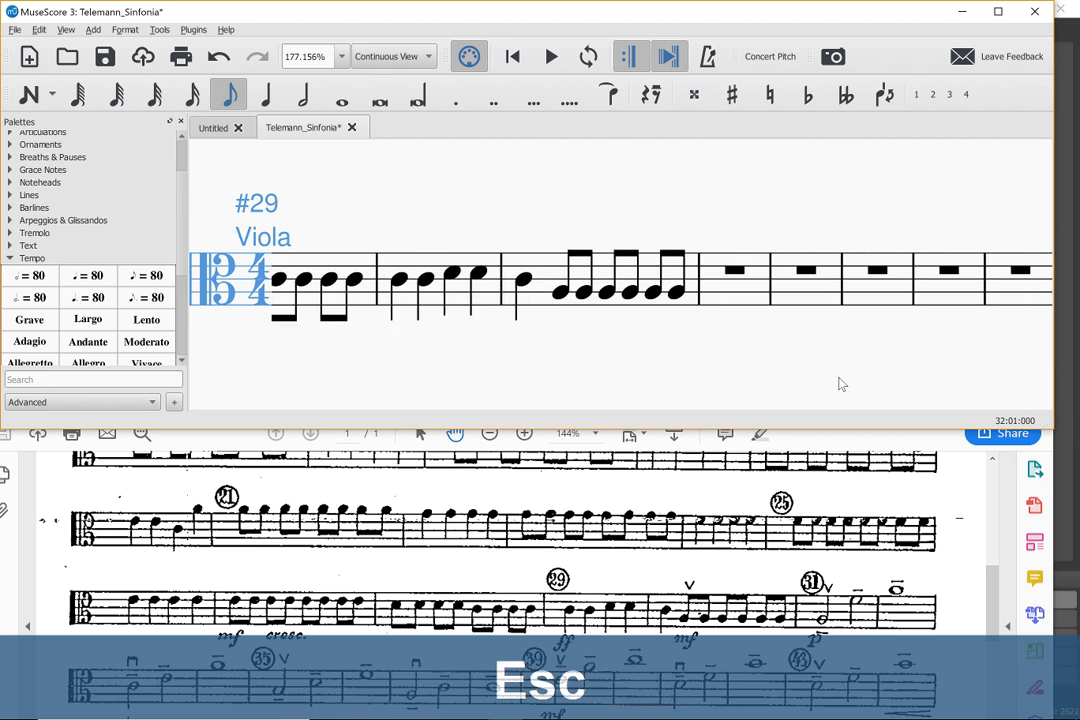
Step: Add an ff dynamic to the first note of measure 1, at the Largo
scroll(842, 384, "left", 4)
scroll(842, 384, "left", 4)
scroll(842, 384, "up", 2)
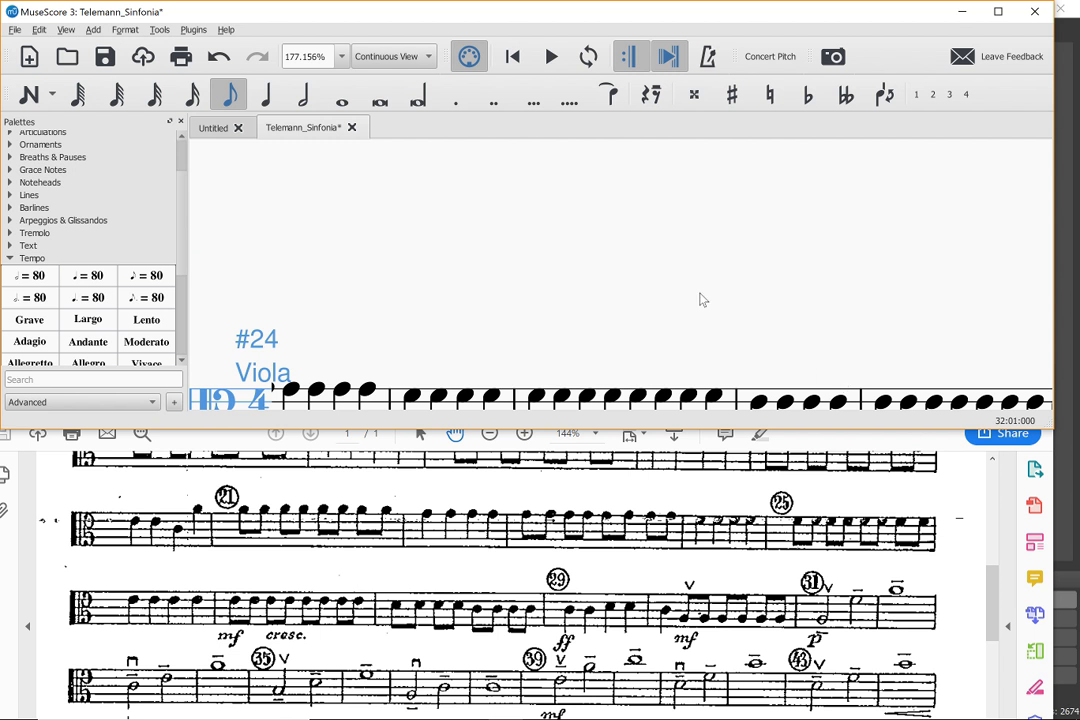
scroll(700, 300, "down", 2)
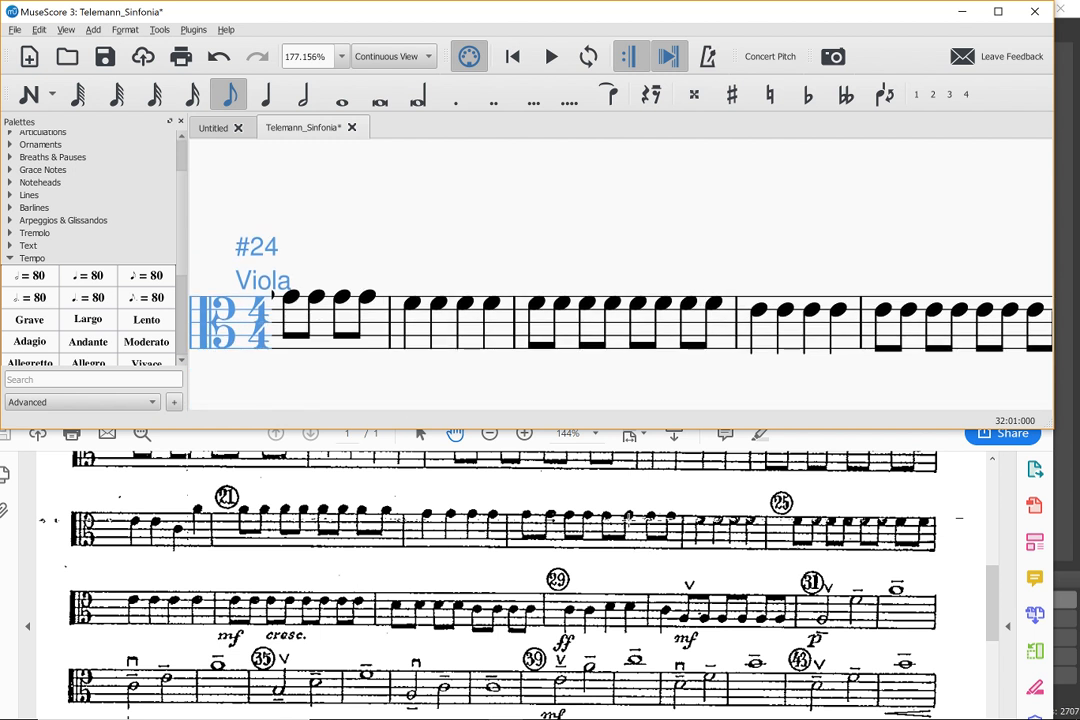
key("Home")
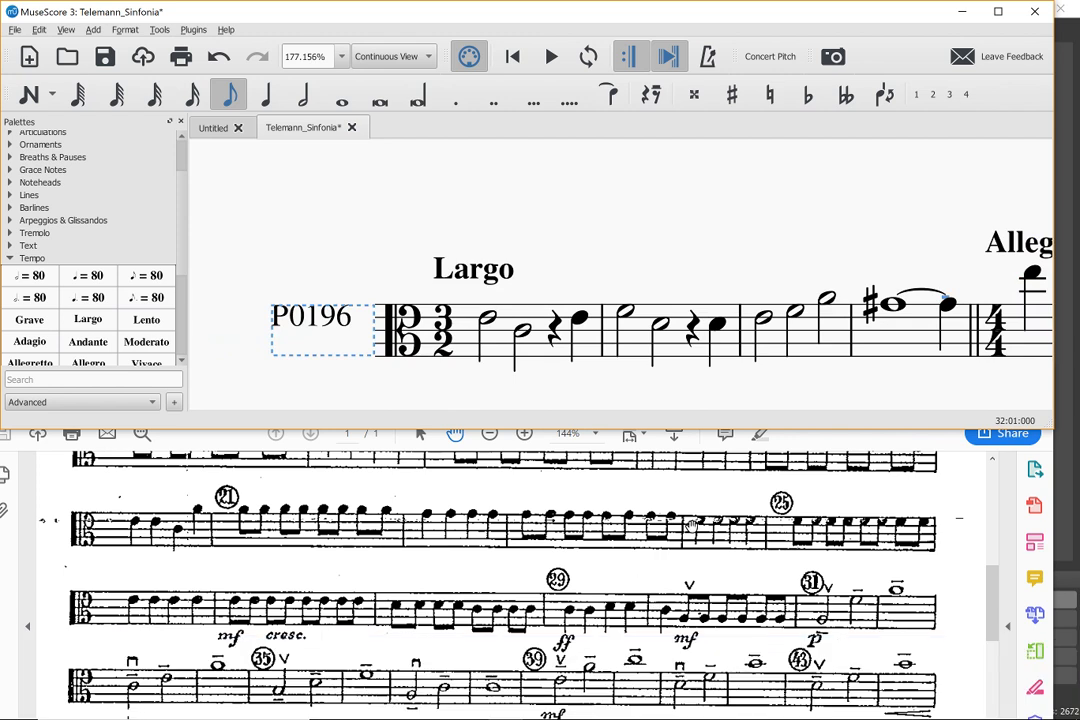
scroll(691, 526, "down", 1)
scroll(686, 545, "up", 5)
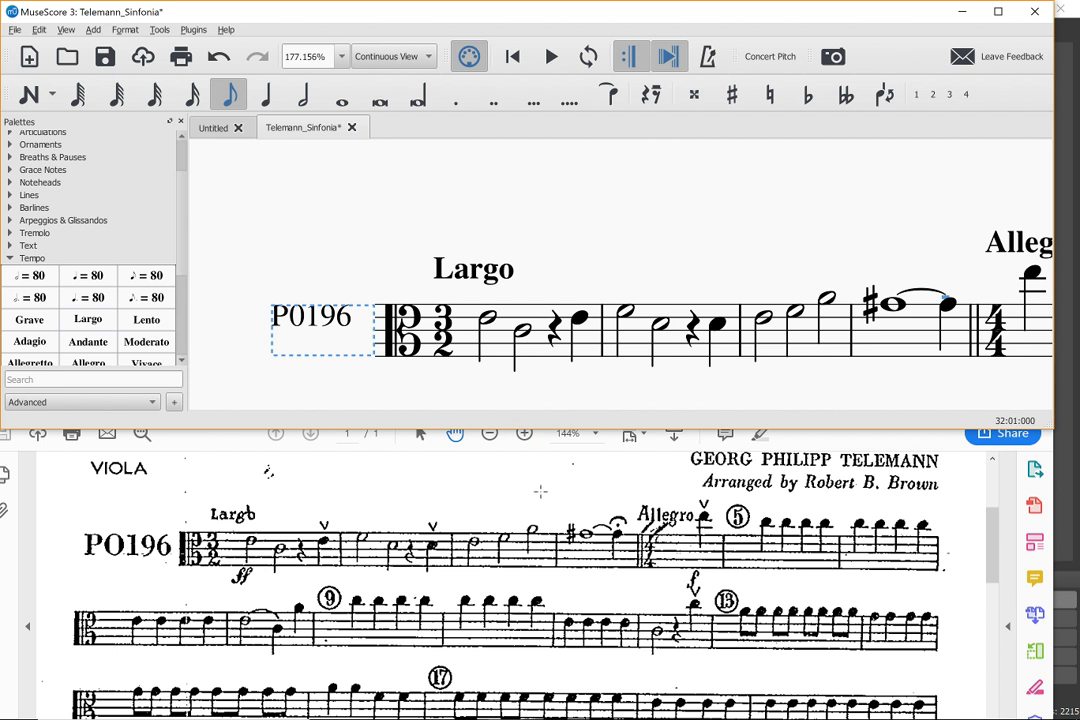
left_click(488, 317)
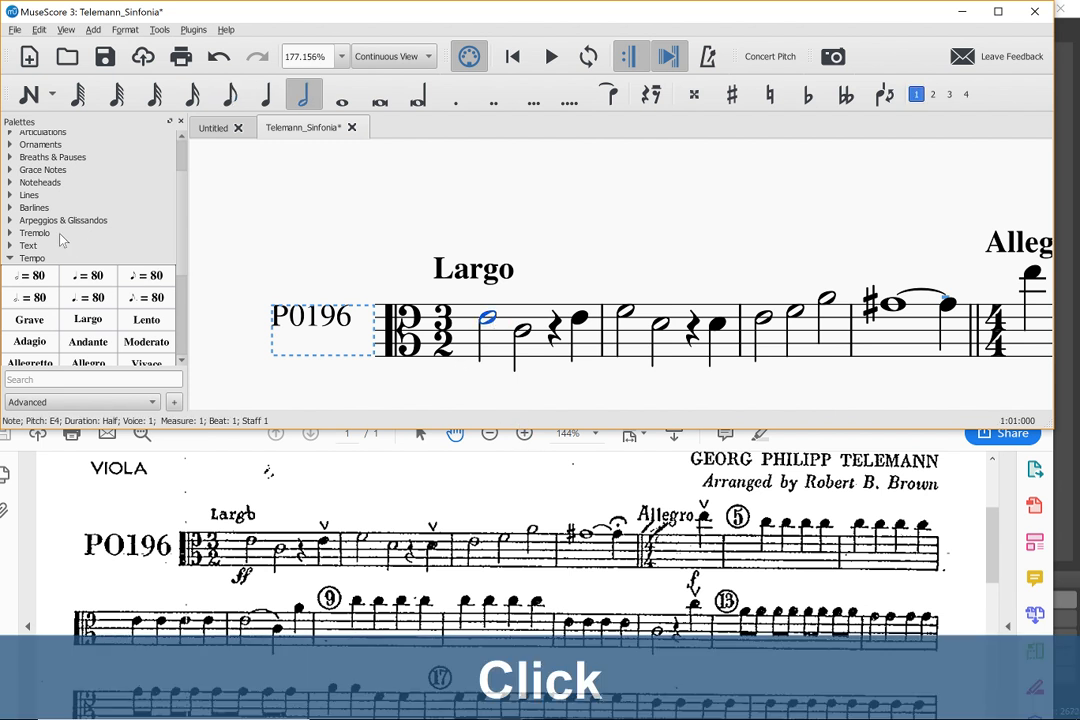
left_click(11, 258)
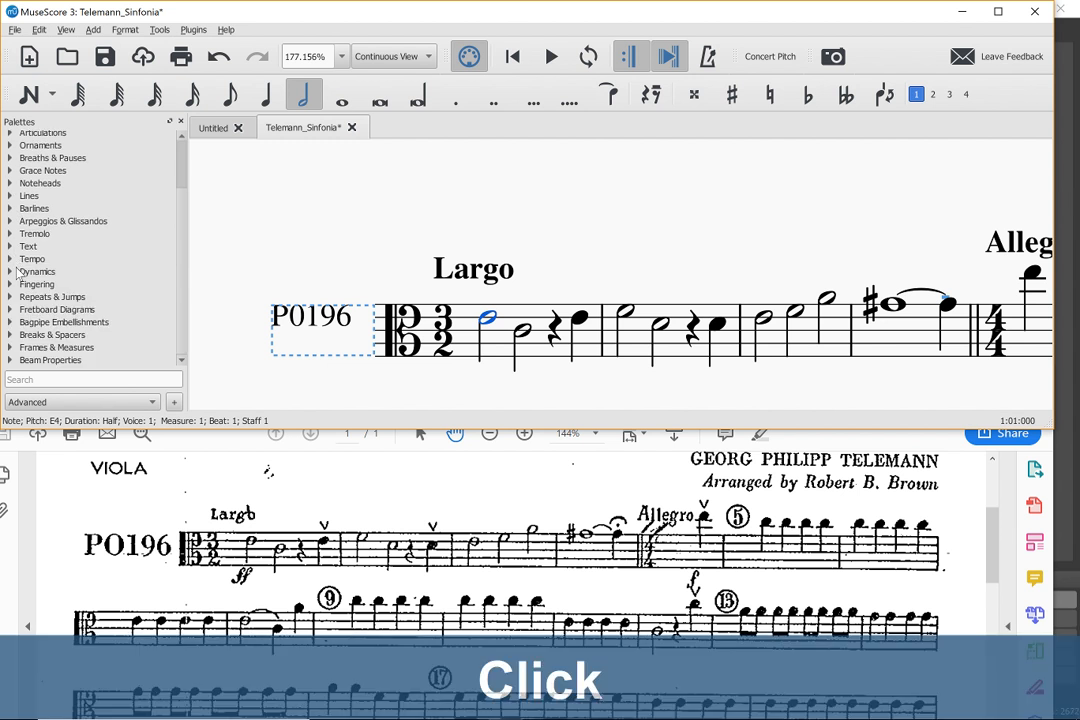
left_click(10, 272)
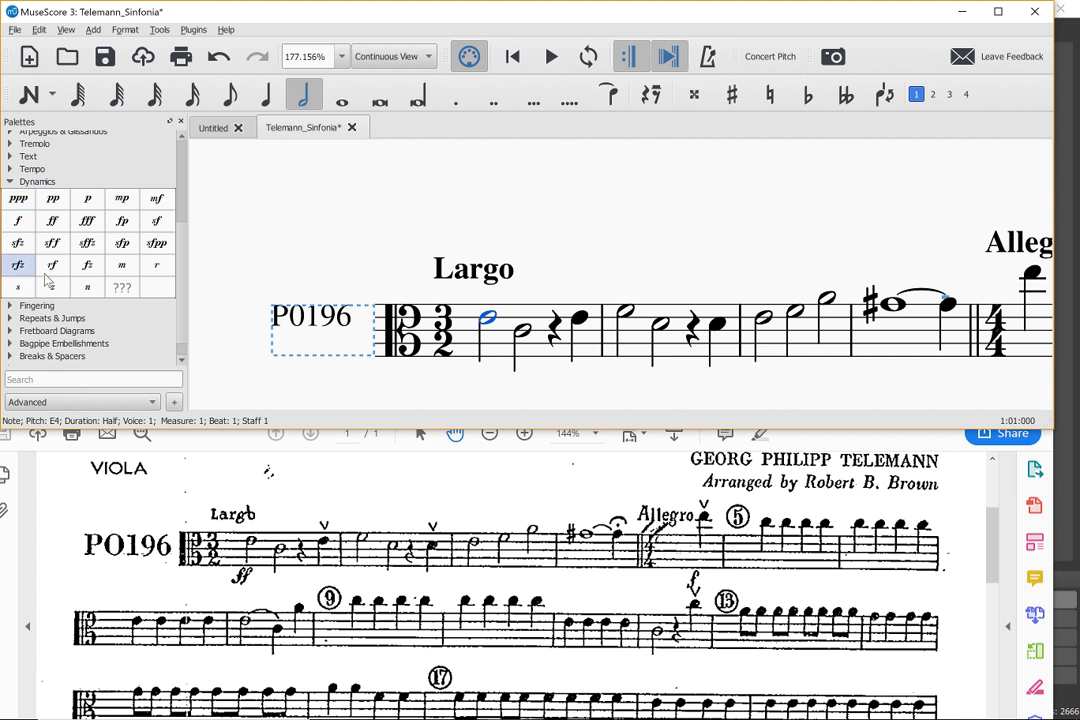
double_click(53, 221)
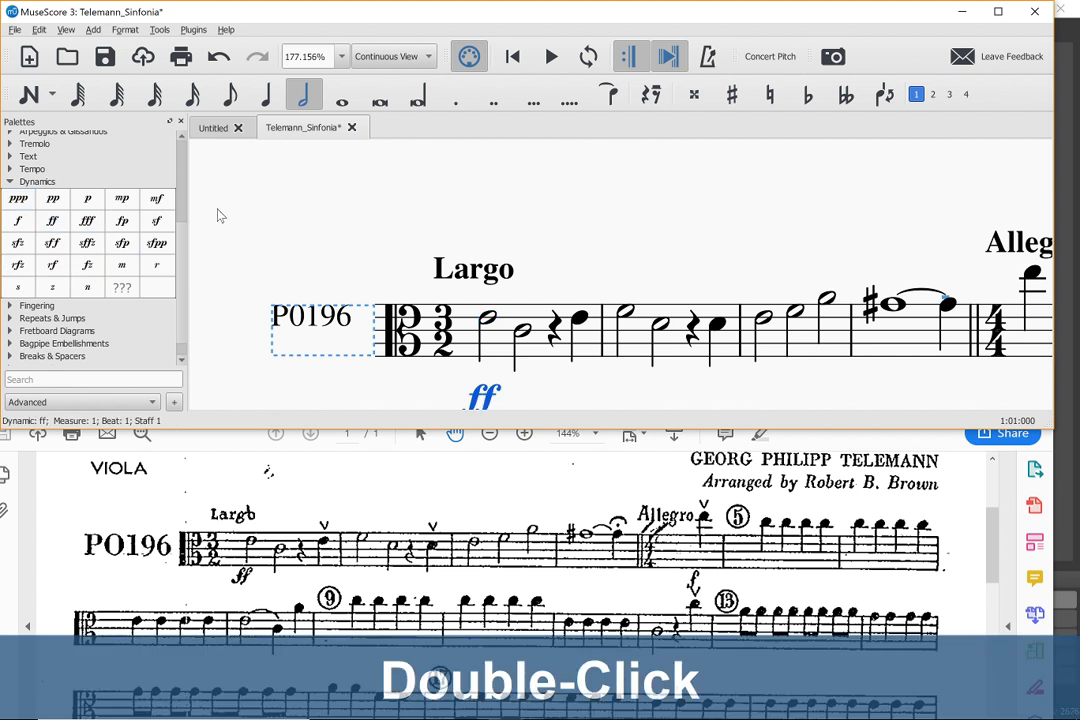
Step: Add an f dynamic to the pickup note at the start of the Allegro
scroll(844, 262, "right", 3)
left_click(832, 275)
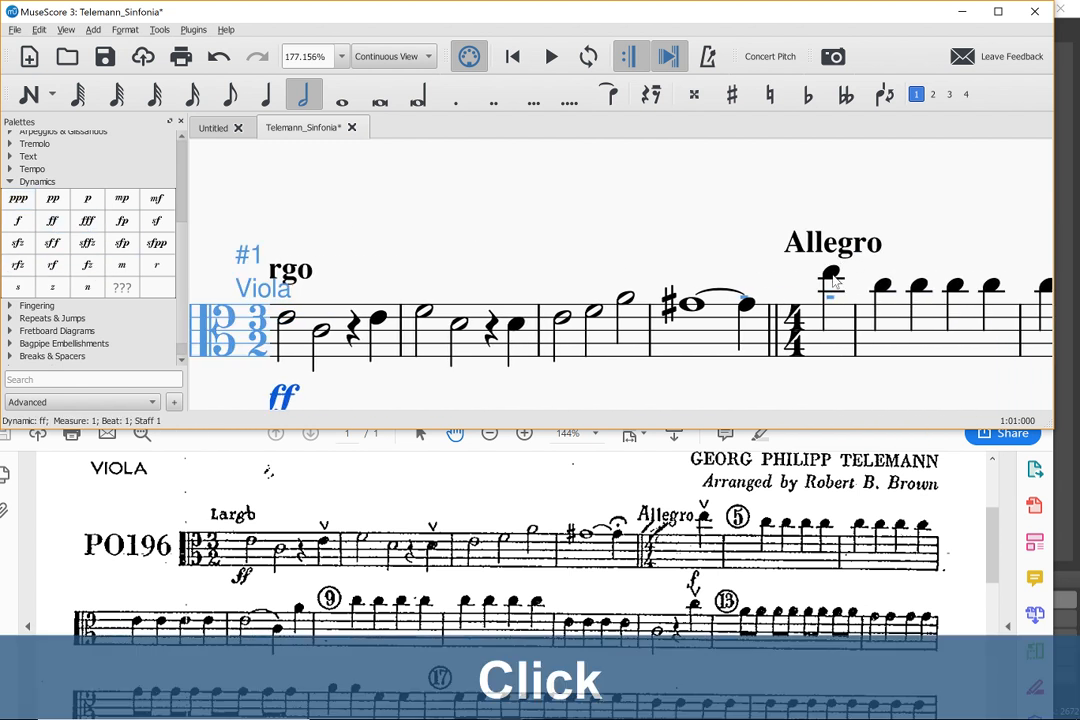
double_click(17, 220)
Step: Add an mf dynamic to the first note of measure 28, matching the printed part
scroll(470, 528, "down", 5)
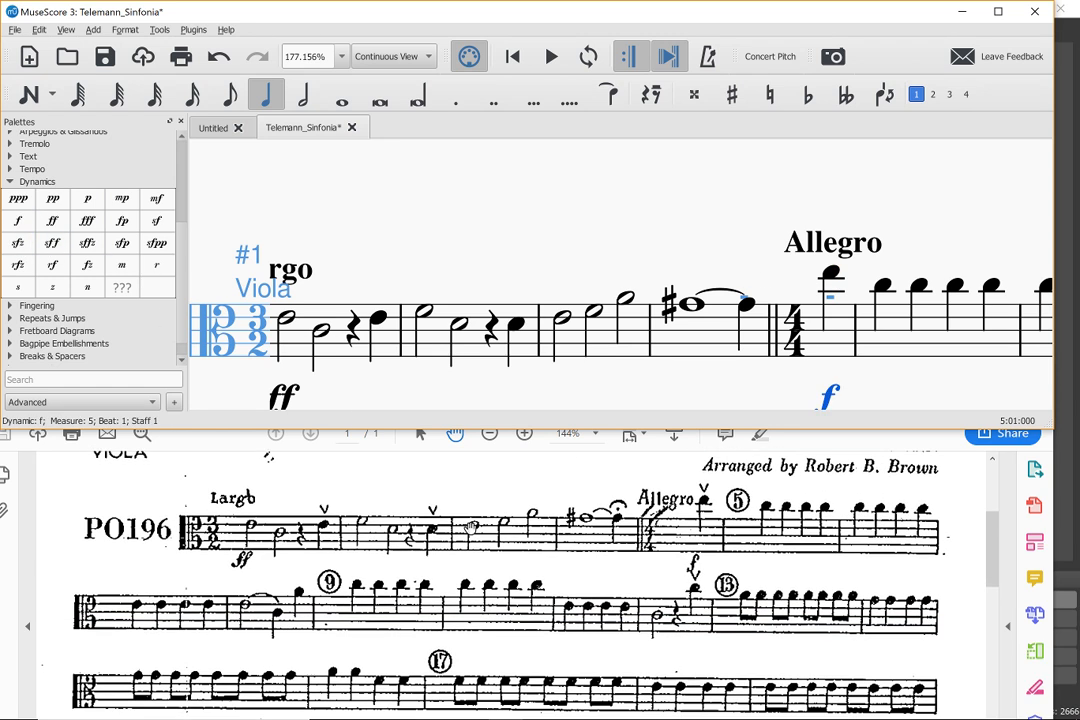
scroll(470, 528, "down", 3)
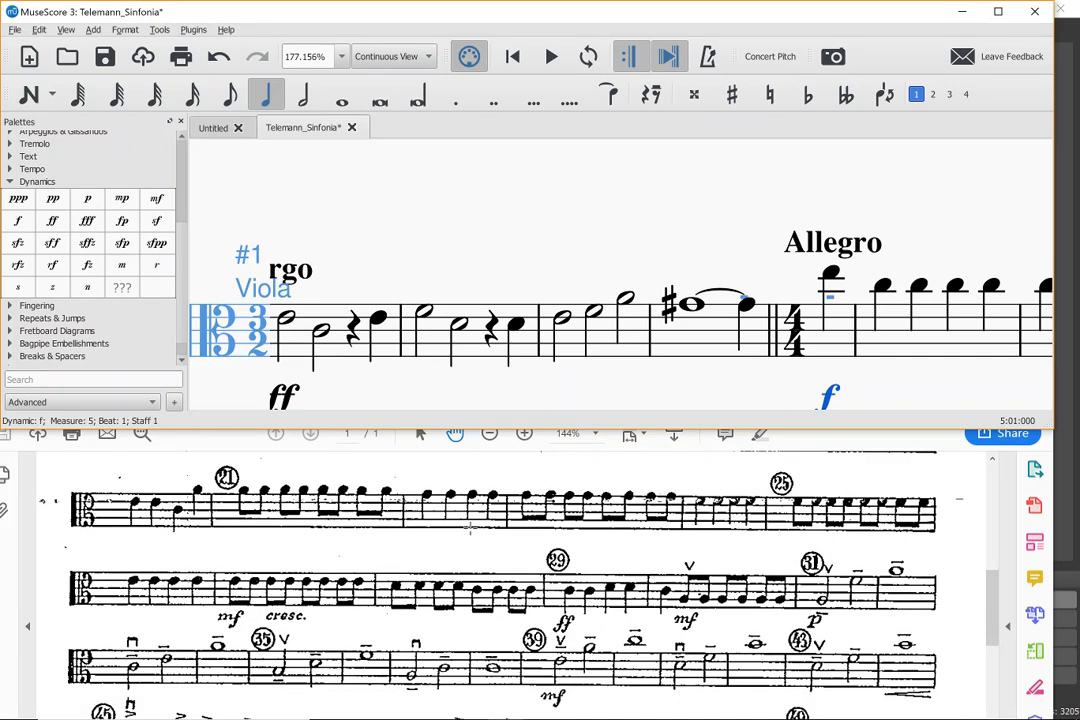
scroll(465, 528, "down", 1)
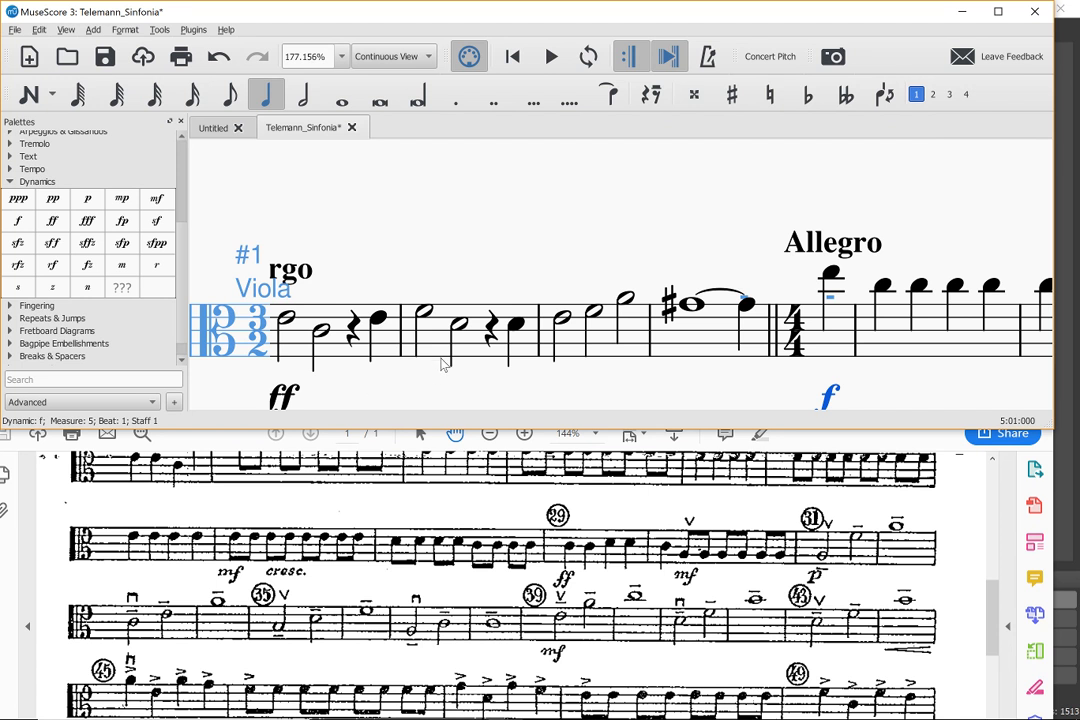
scroll(441, 364, "right", 10)
scroll(441, 364, "right", 4)
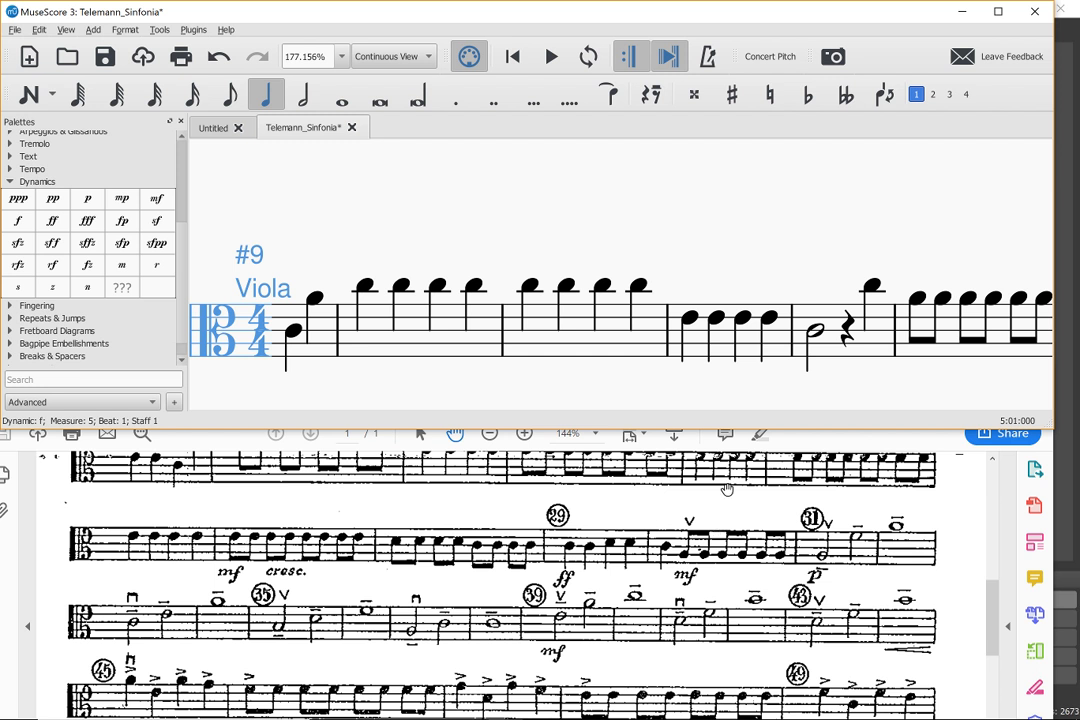
scroll(822, 297, "right", 3)
scroll(822, 297, "right", 10)
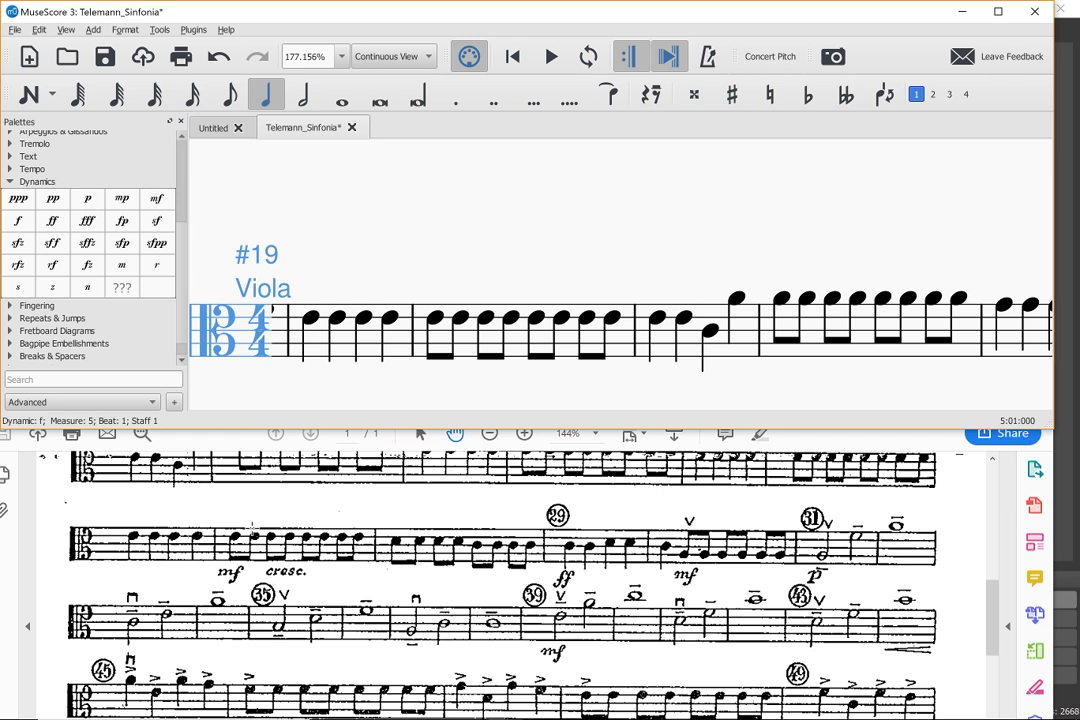
scroll(682, 279, "right", 5)
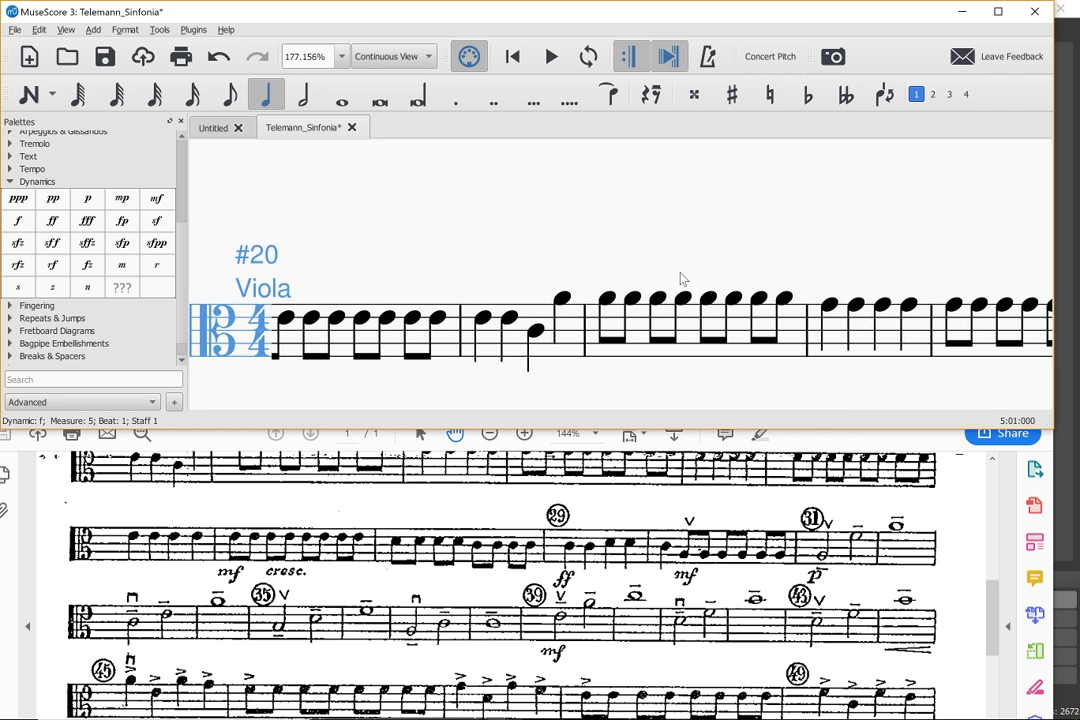
scroll(682, 279, "right", 5)
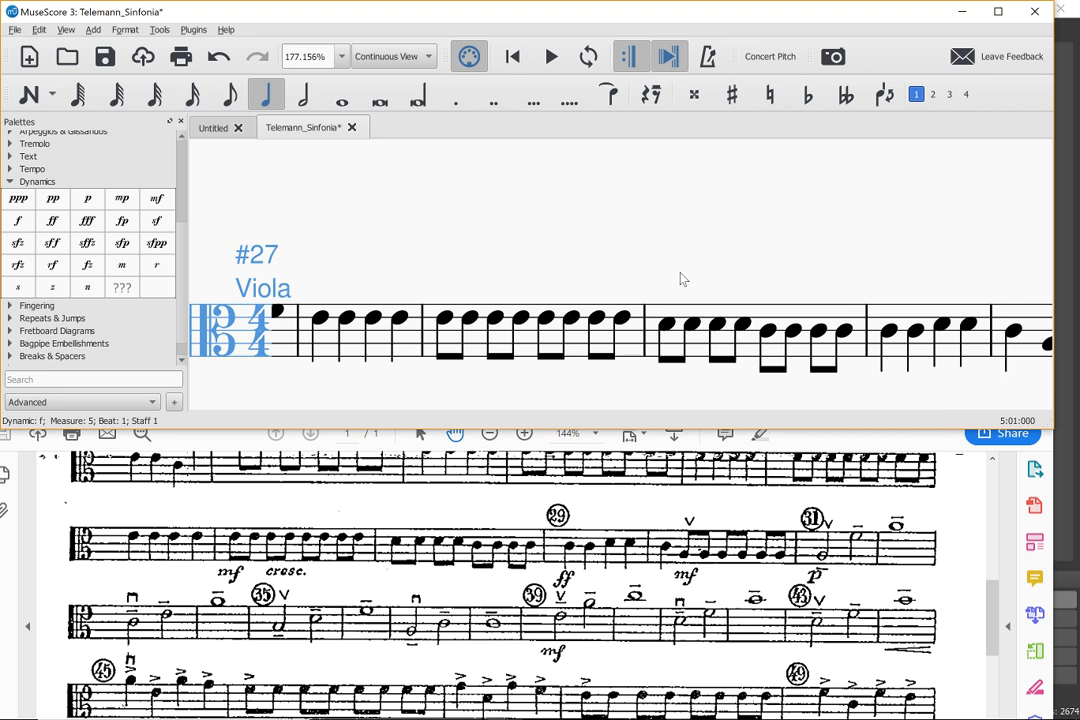
left_click(446, 318)
scroll(450, 318, "down", 1)
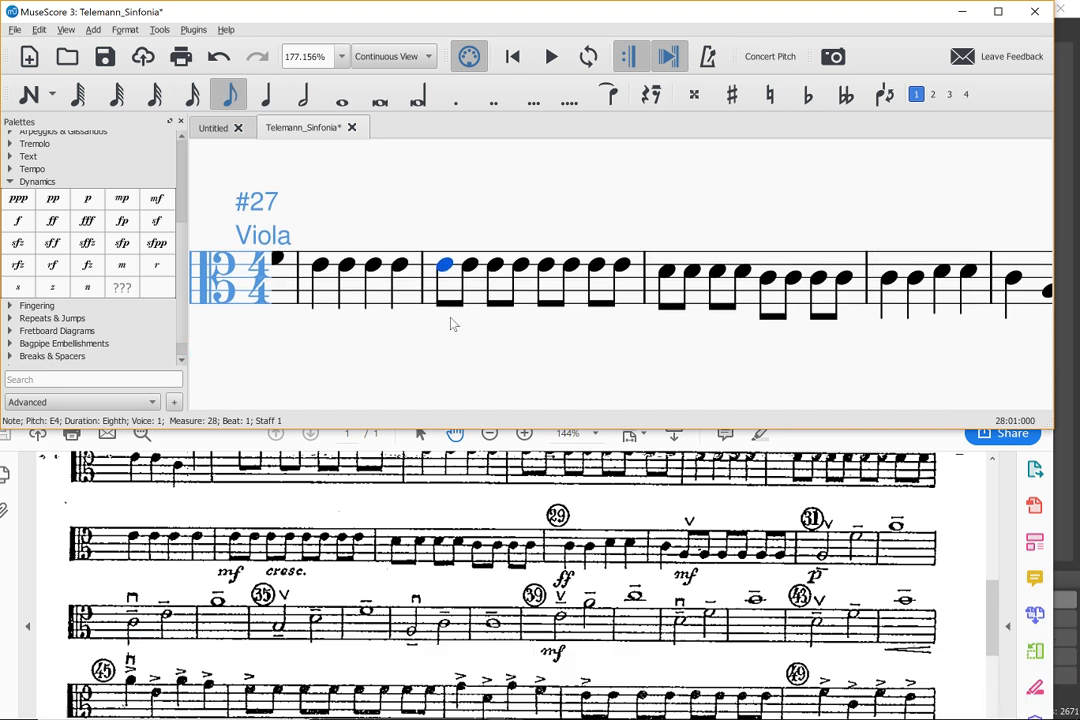
scroll(450, 318, "down", 1)
scroll(450, 323, "down", 2)
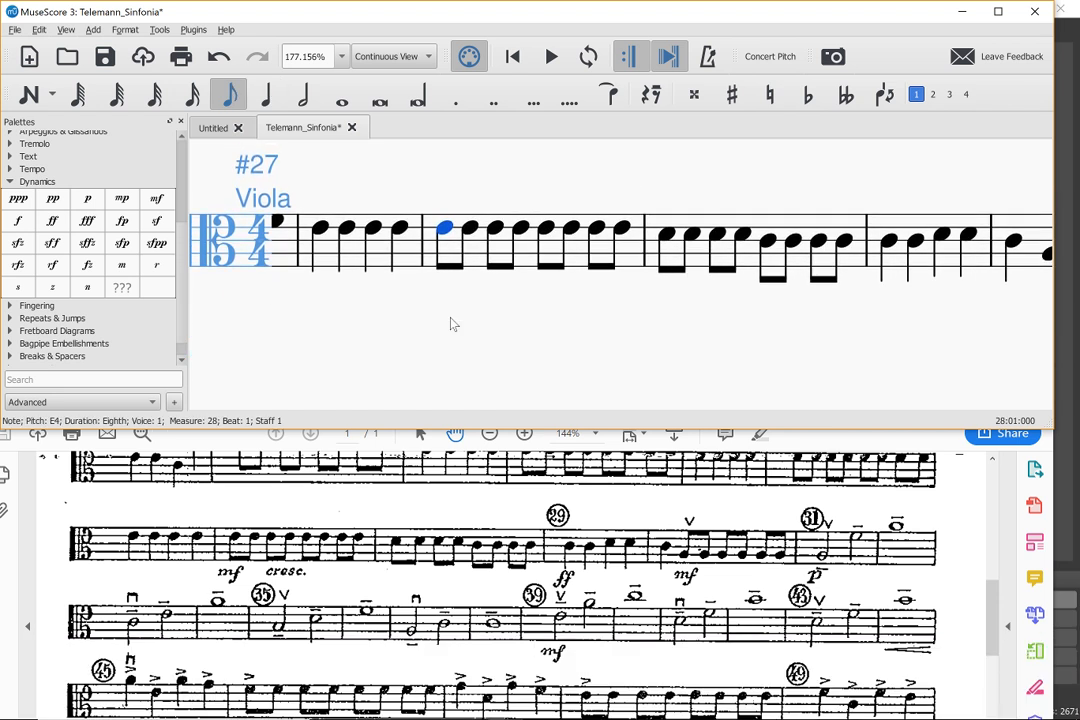
scroll(450, 323, "up", 1)
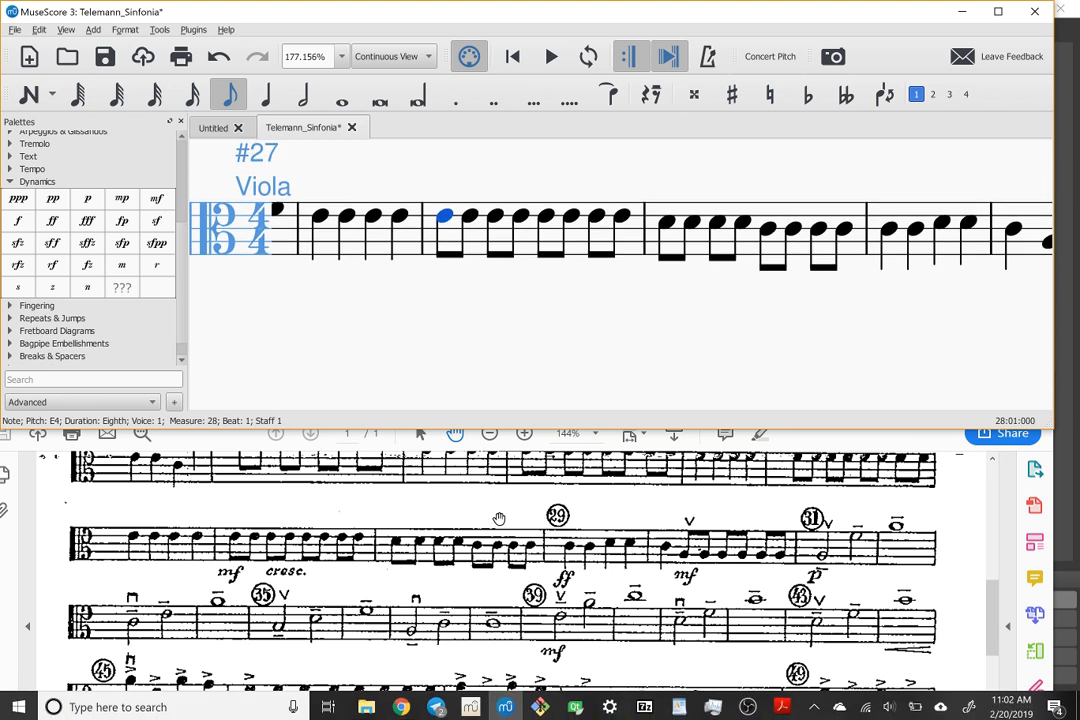
left_click(516, 358)
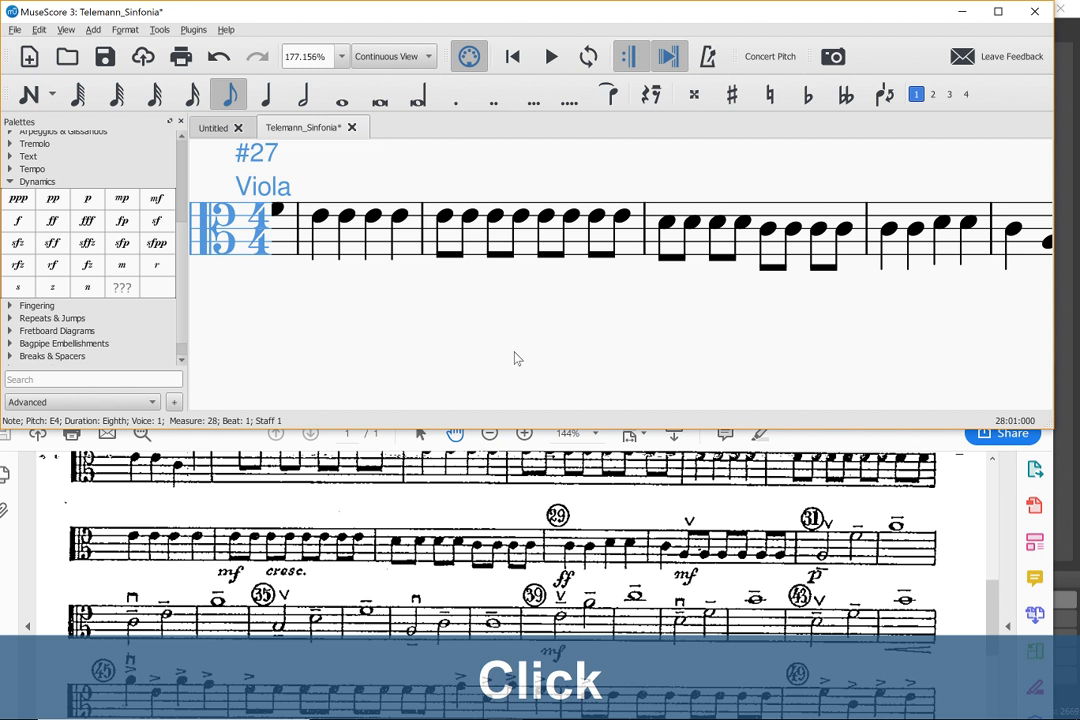
scroll(517, 358, "up", 2)
scroll(517, 358, "down", 4)
scroll(517, 358, "up", 3)
scroll(517, 358, "down", 1)
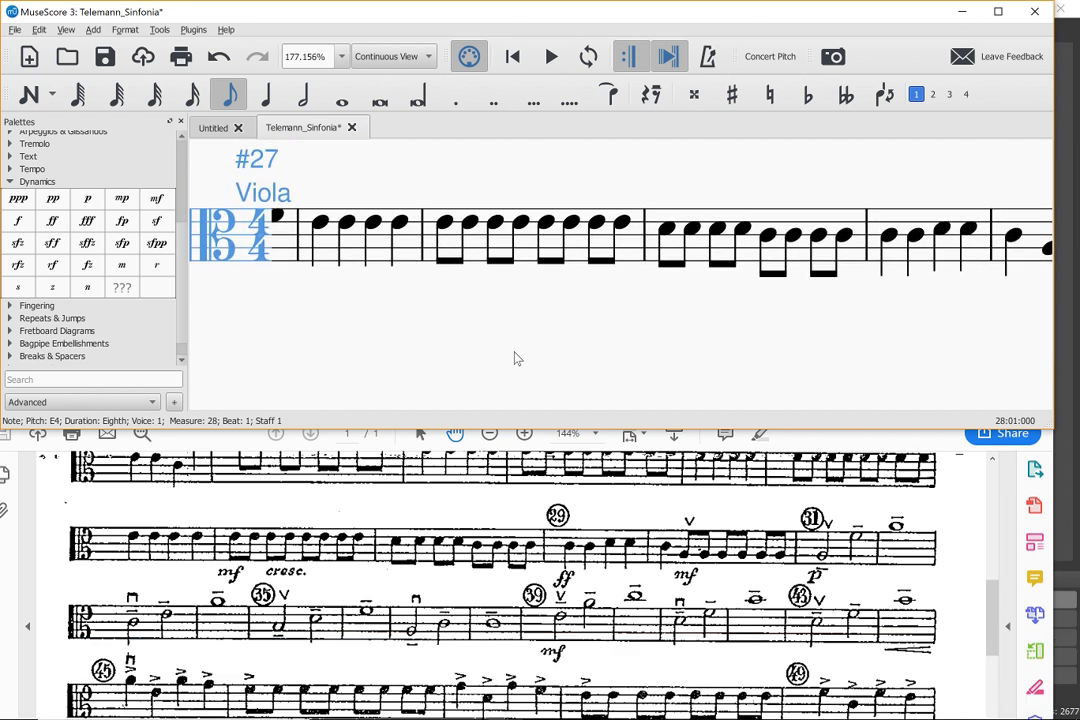
scroll(517, 358, "left", 1)
scroll(517, 358, "right", 1)
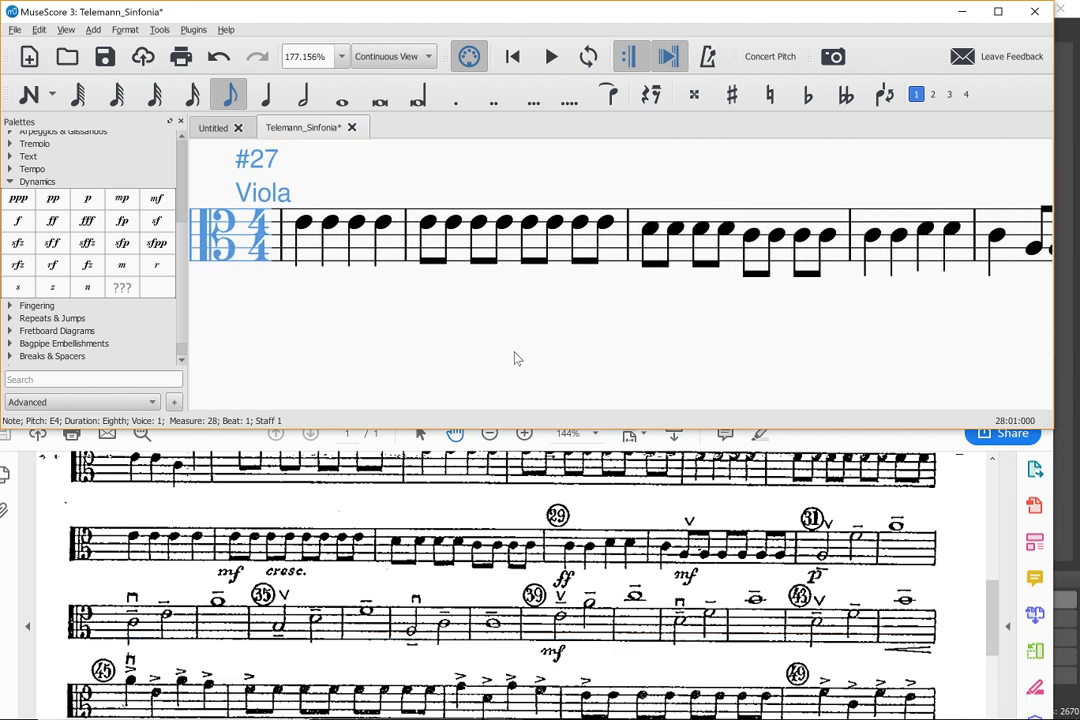
left_click(430, 225)
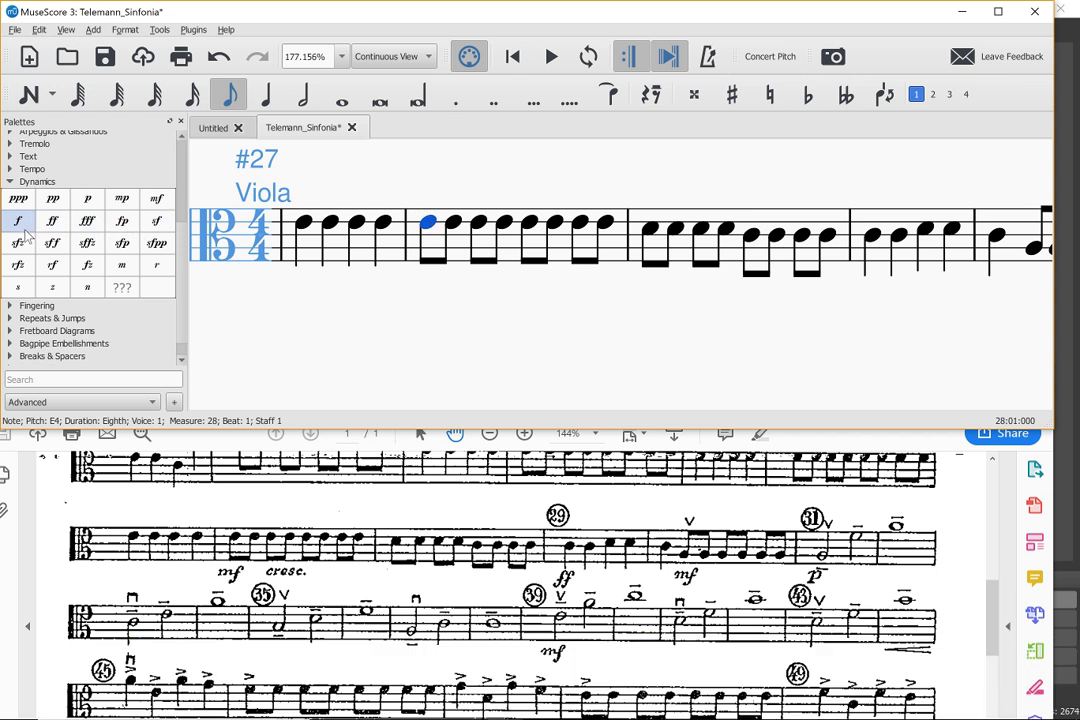
double_click(156, 206)
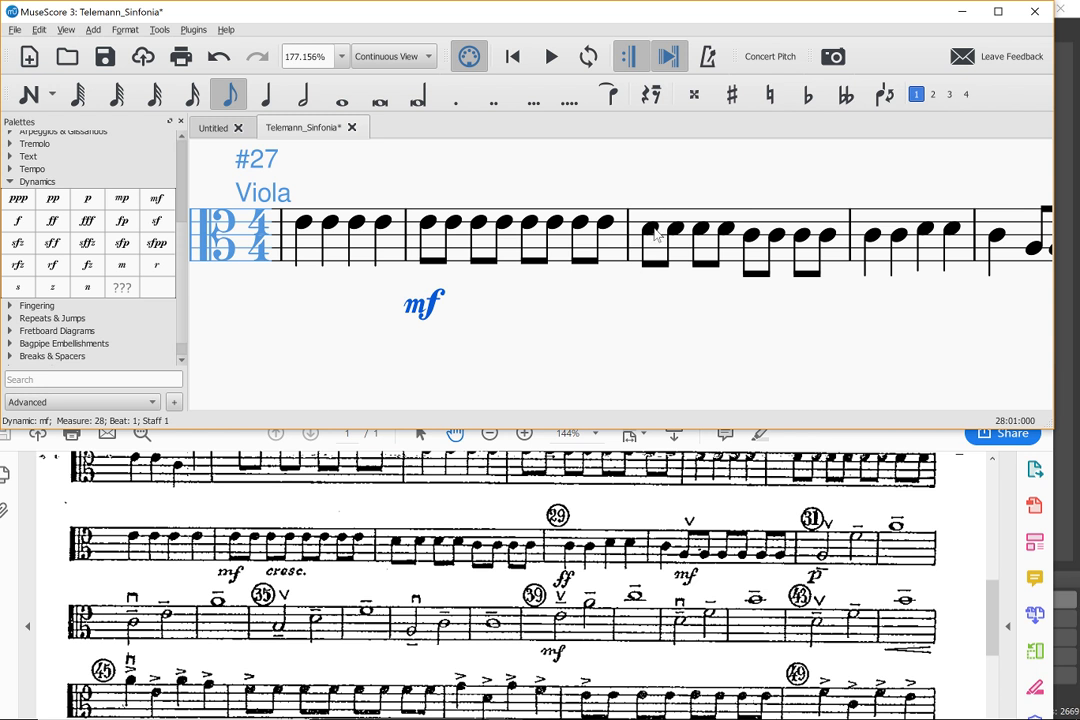
Step: Add an ff dynamic to the first note of measure 30 and an mf to the first eighth-note A of measure 31
left_click(874, 237)
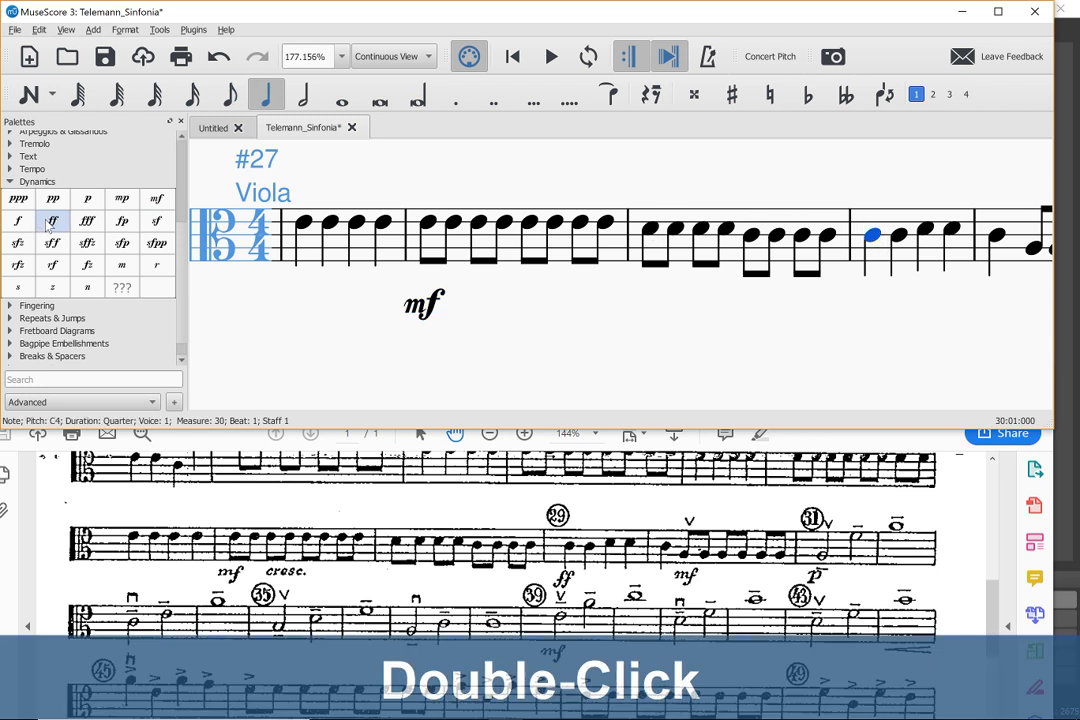
double_click(50, 222)
scroll(708, 245, "right", 1)
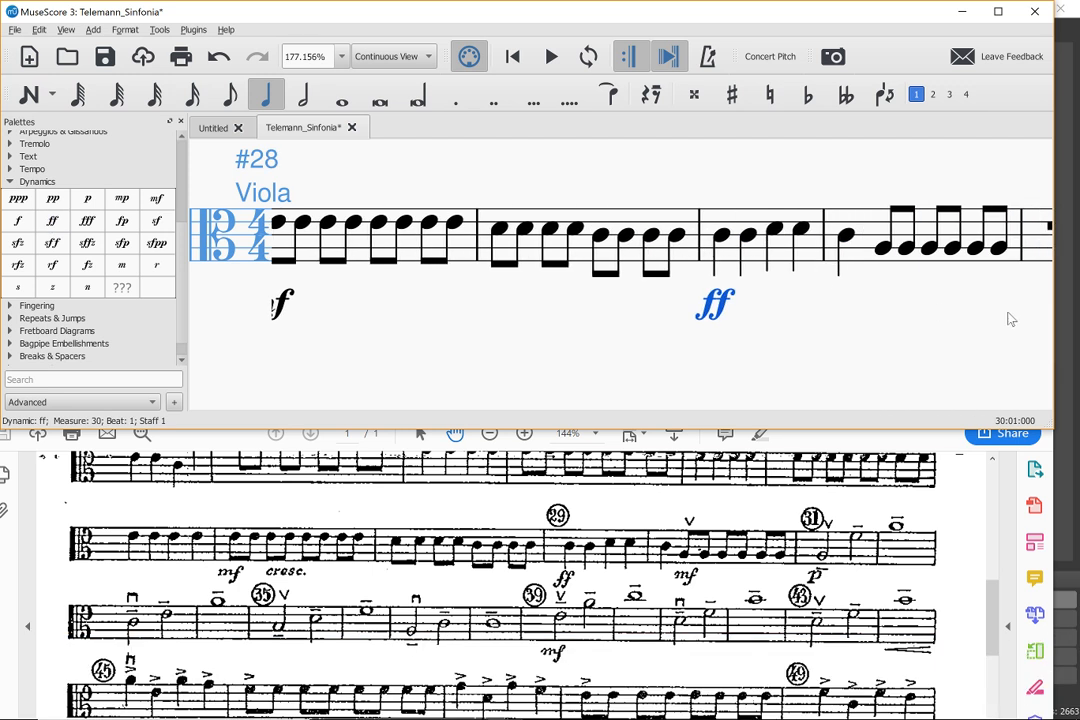
left_click(882, 248)
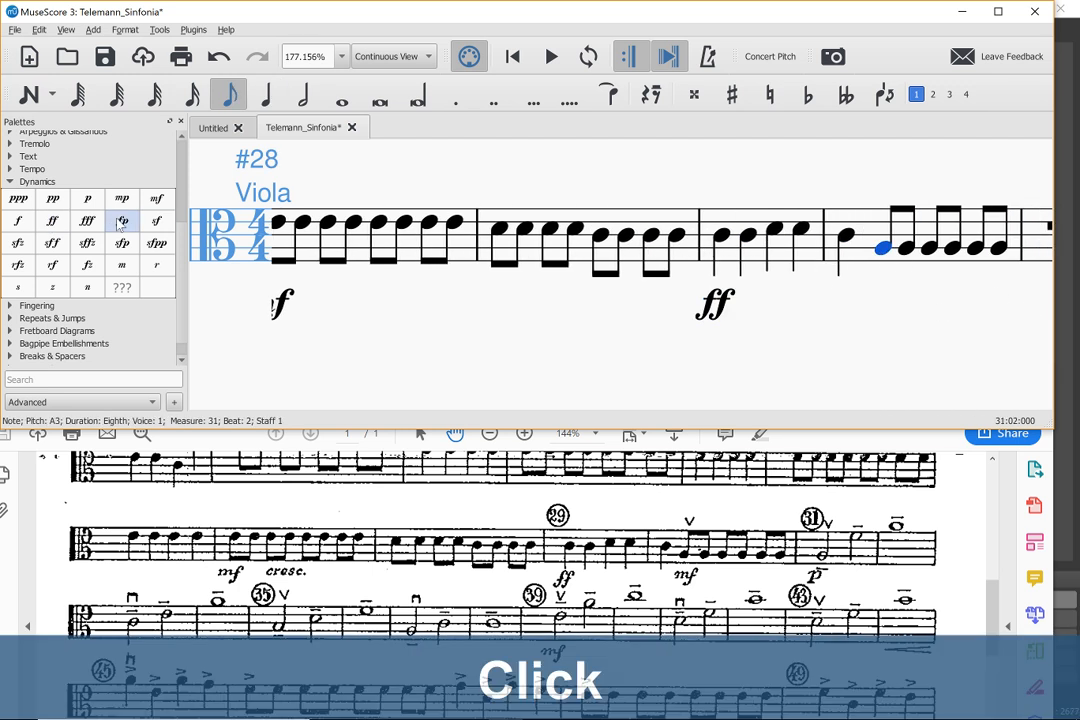
double_click(160, 201)
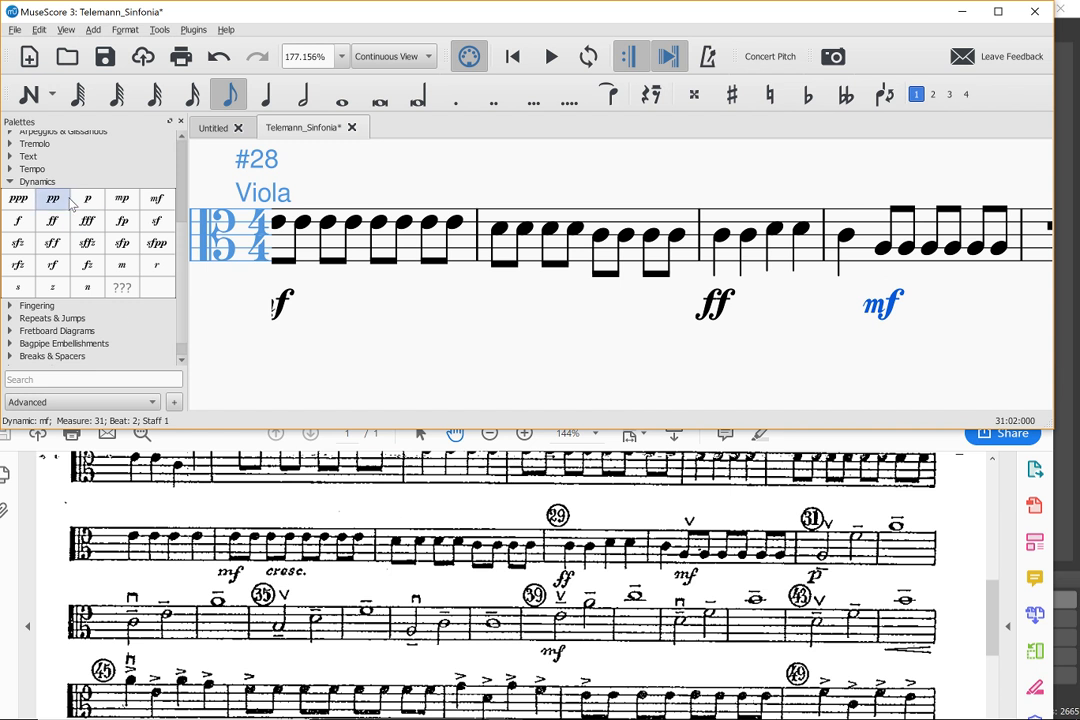
Step: Add a cresc. line starting at the third eighth note of measure 28
mouse_move(184, 250)
left_mouse_down()
mouse_move(188, 192)
mouse_move(191, 265)
mouse_move(187, 230)
mouse_move(184, 240)
left_mouse_up()
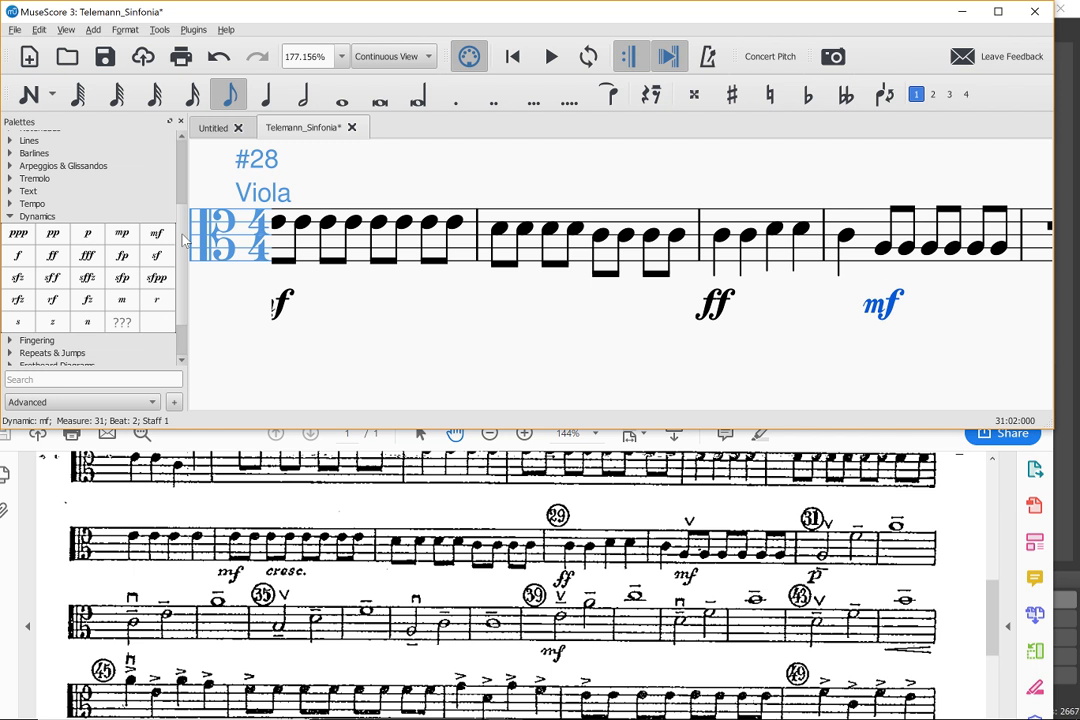
scroll(410, 323, "left", 1)
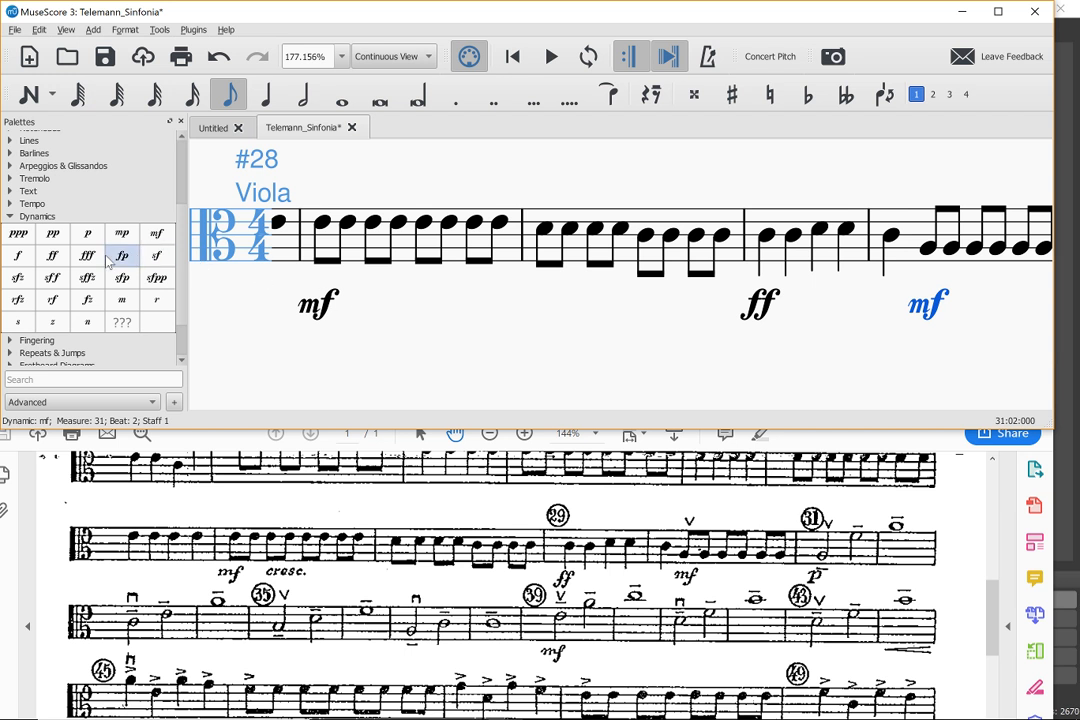
scroll(118, 250, "down", 2)
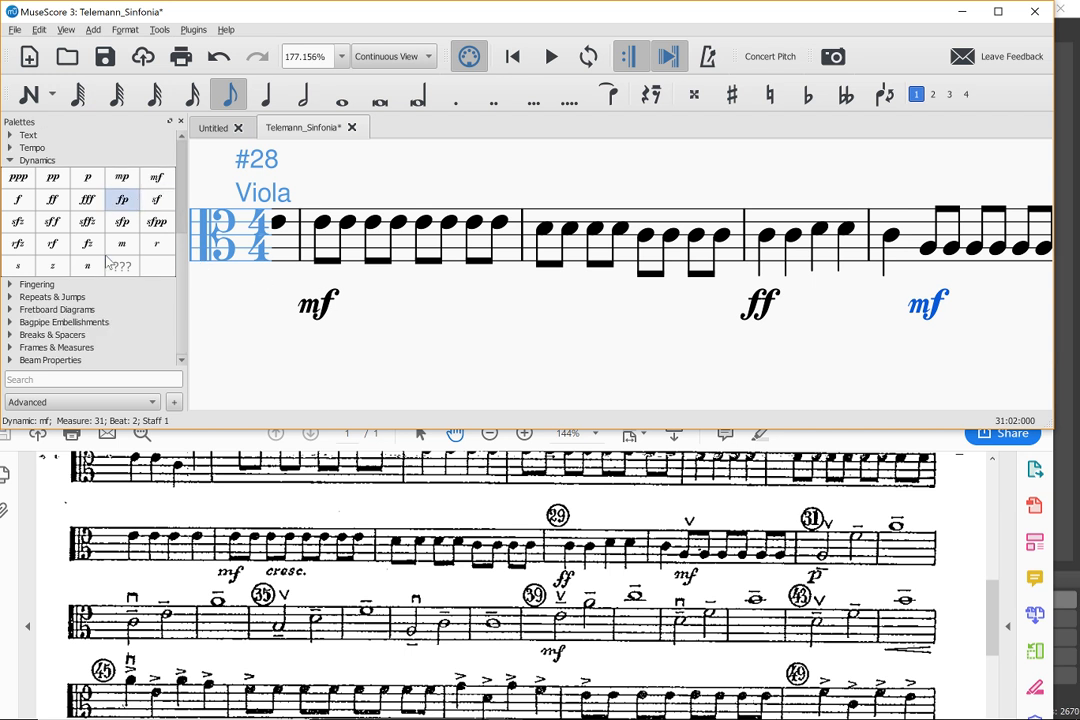
left_click(373, 223)
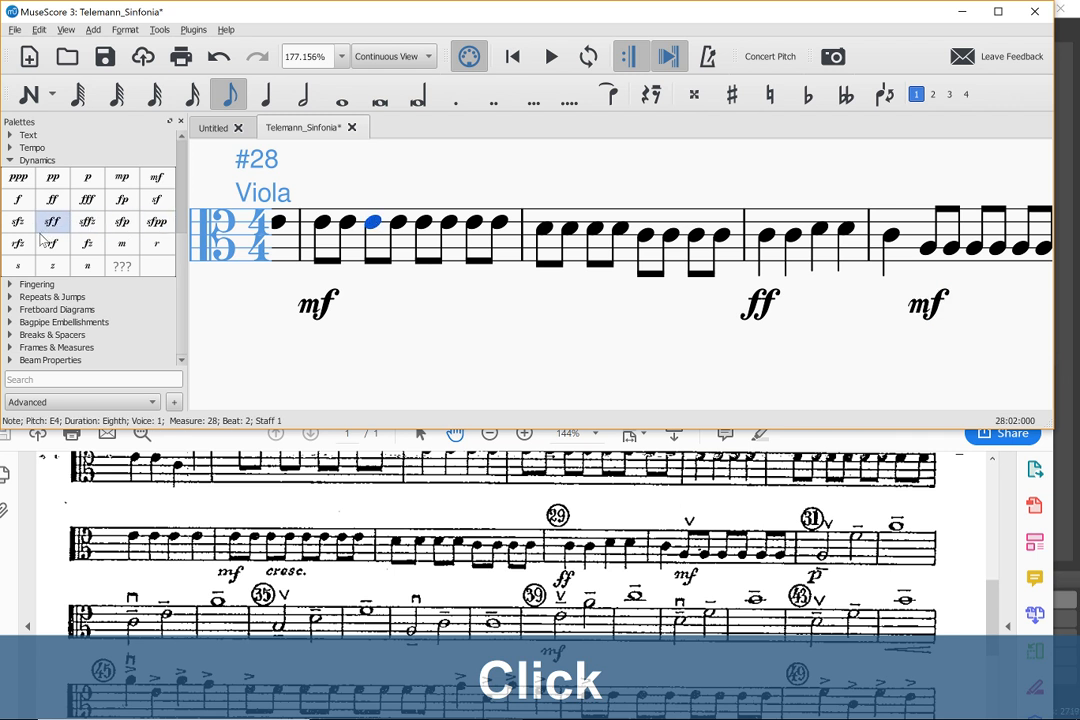
scroll(37, 314, "up", 2)
scroll(37, 314, "down", 2)
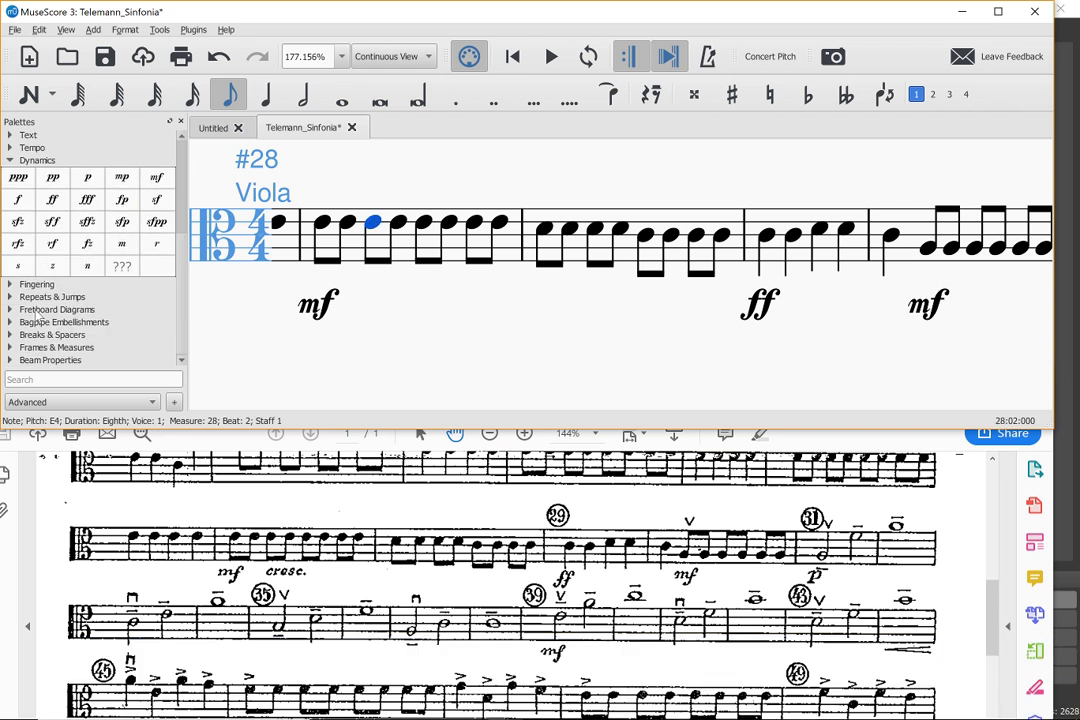
scroll(37, 314, "up", 4)
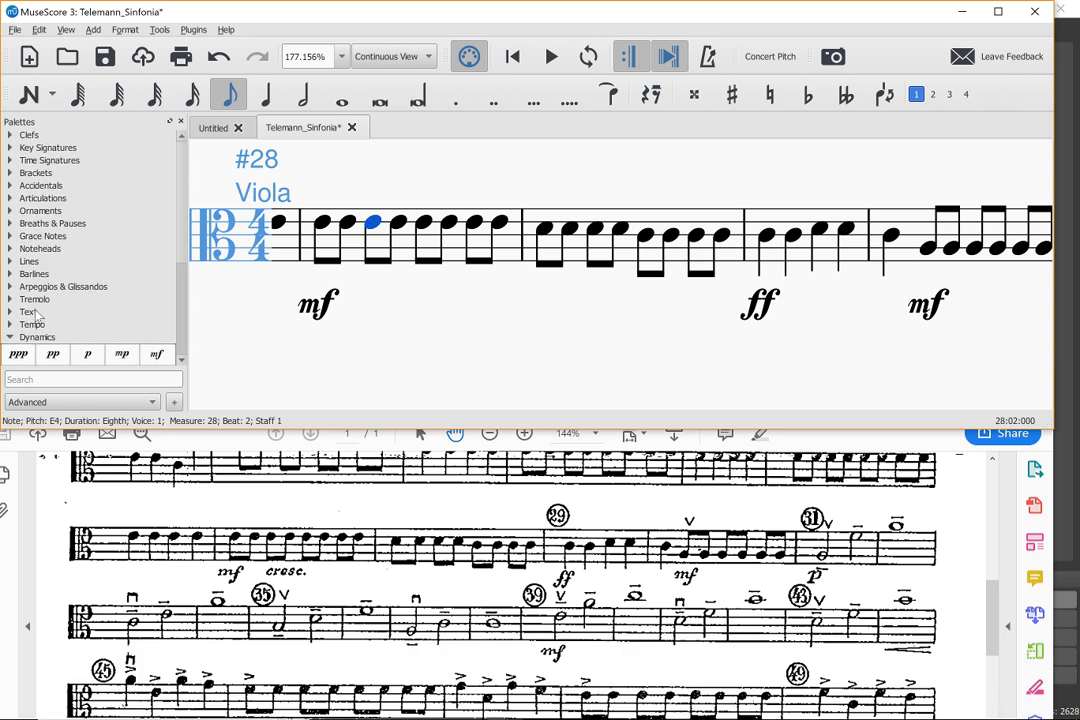
left_click(18, 264)
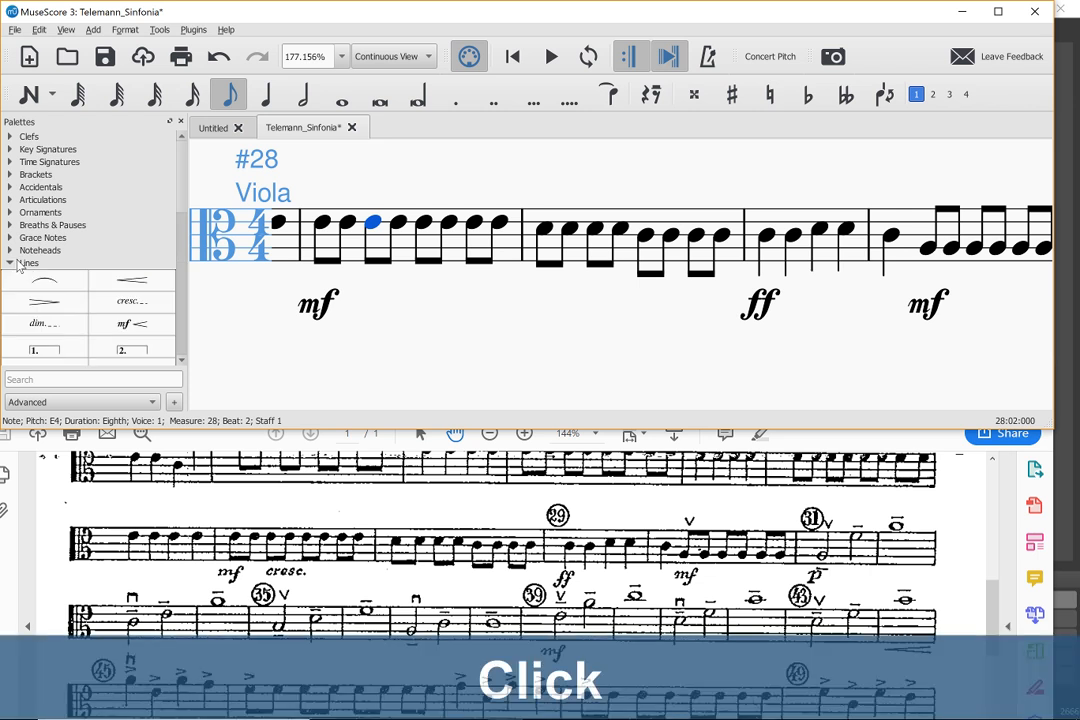
double_click(131, 302)
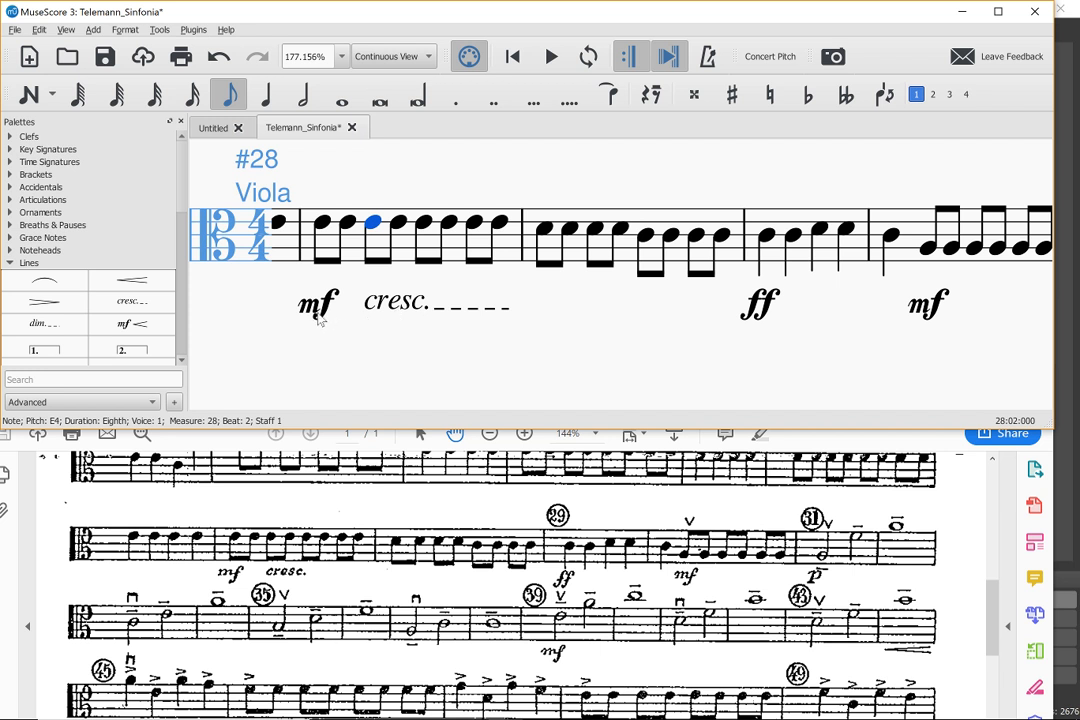
Step: Nudge the mf under measure 28 down and back up separately from the cresc. line, and reset it to its default position
left_click(391, 308)
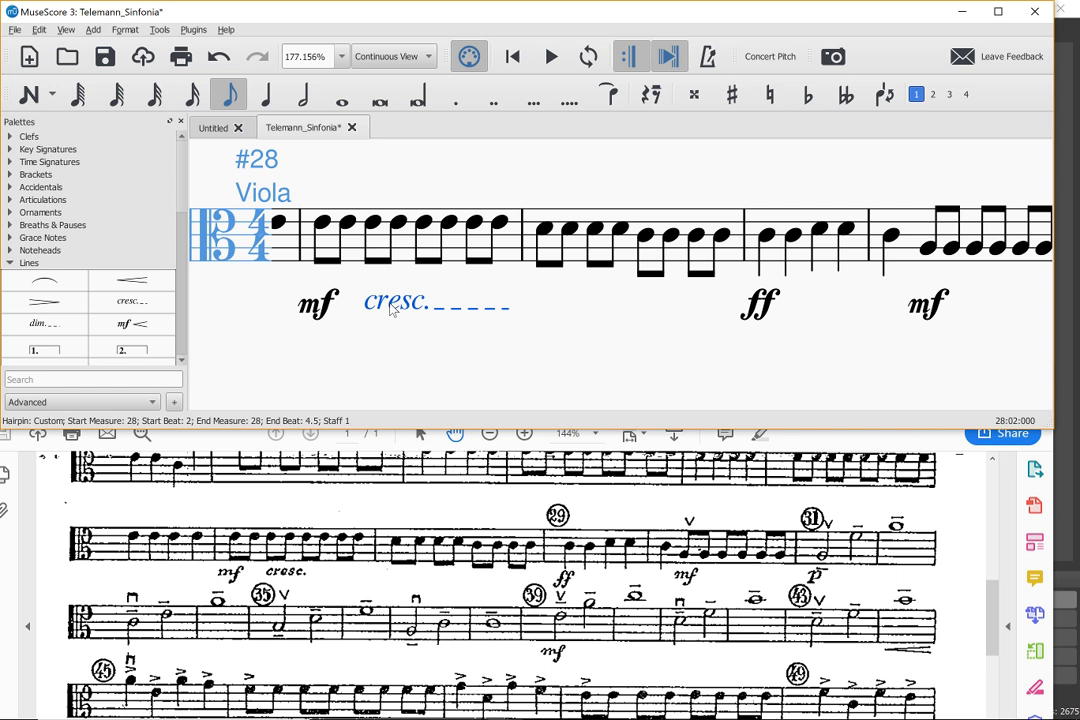
left_click(319, 308)
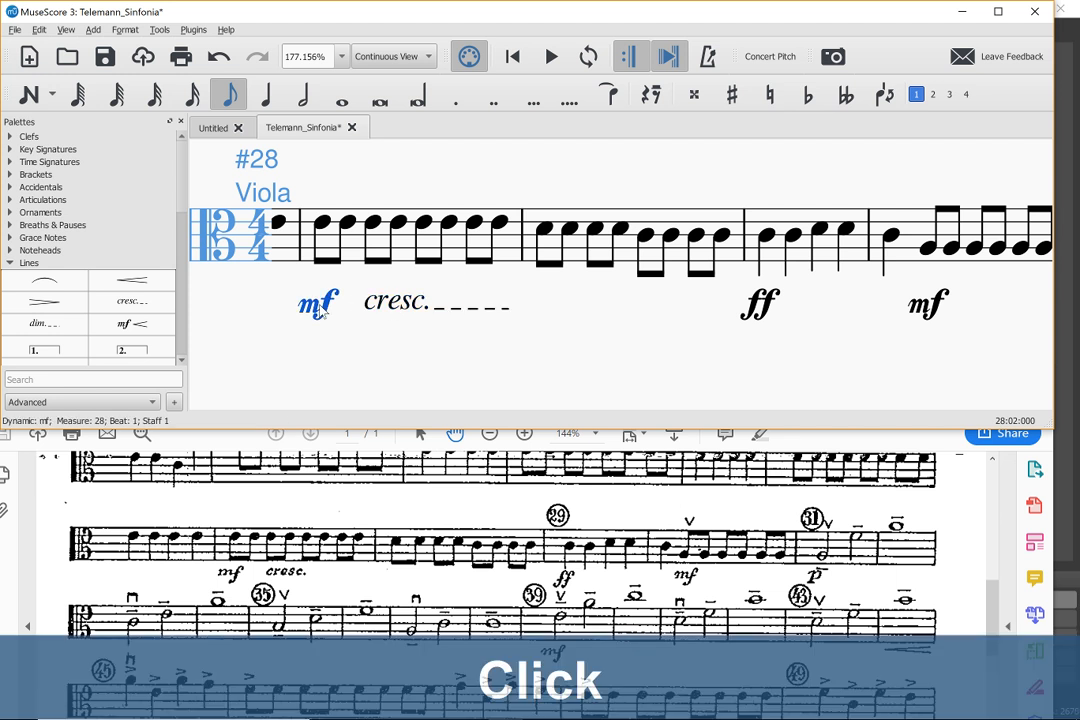
key("ctrl+Down")
key("ctrl+Down")
key("ctrl+Down")
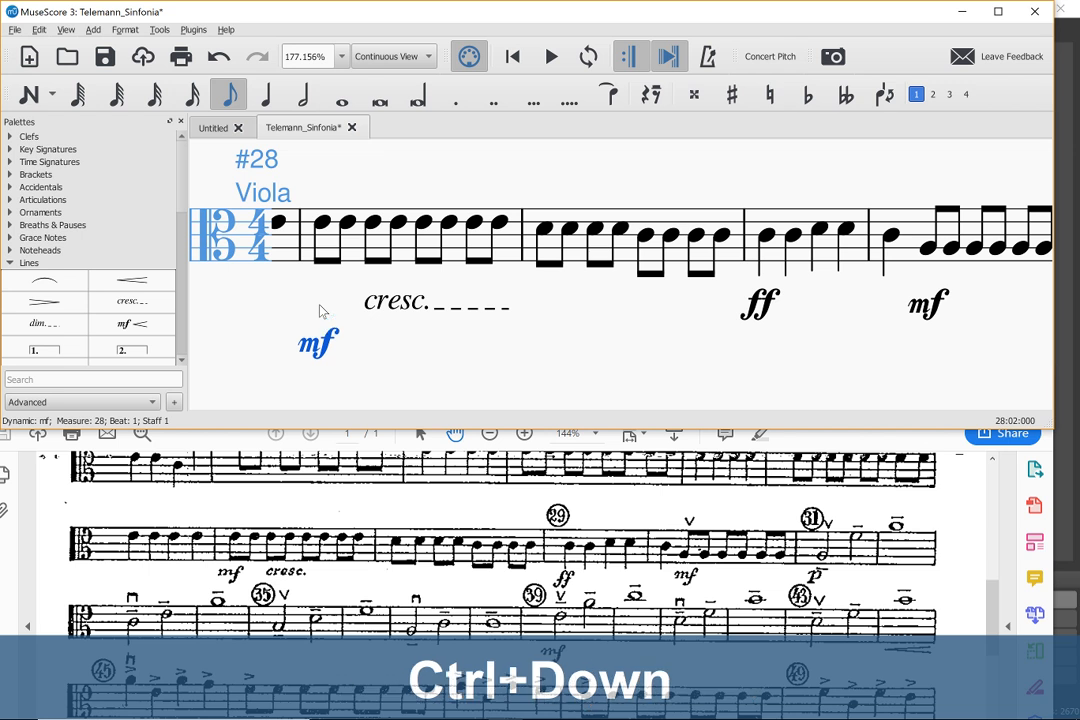
key("ctrl+Up")
key("Up")
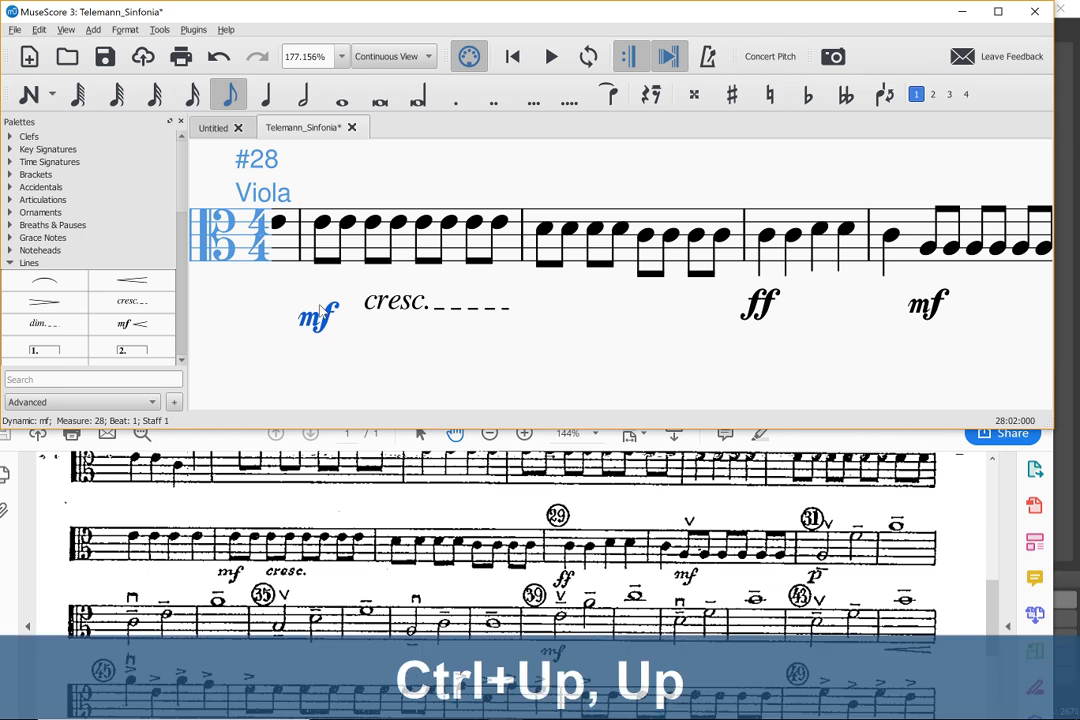
key("ctrl+r")
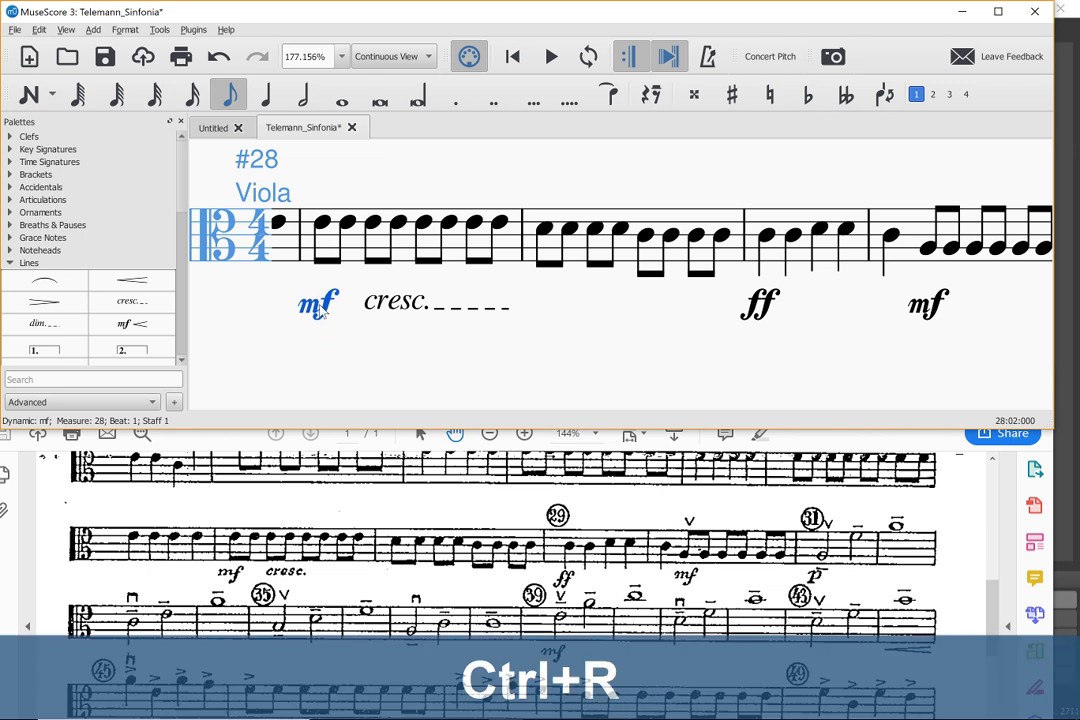
Step: Move the mf from the first note of measure 28 to the third eighth note by cutting and pasting it
key("ctrl+x")
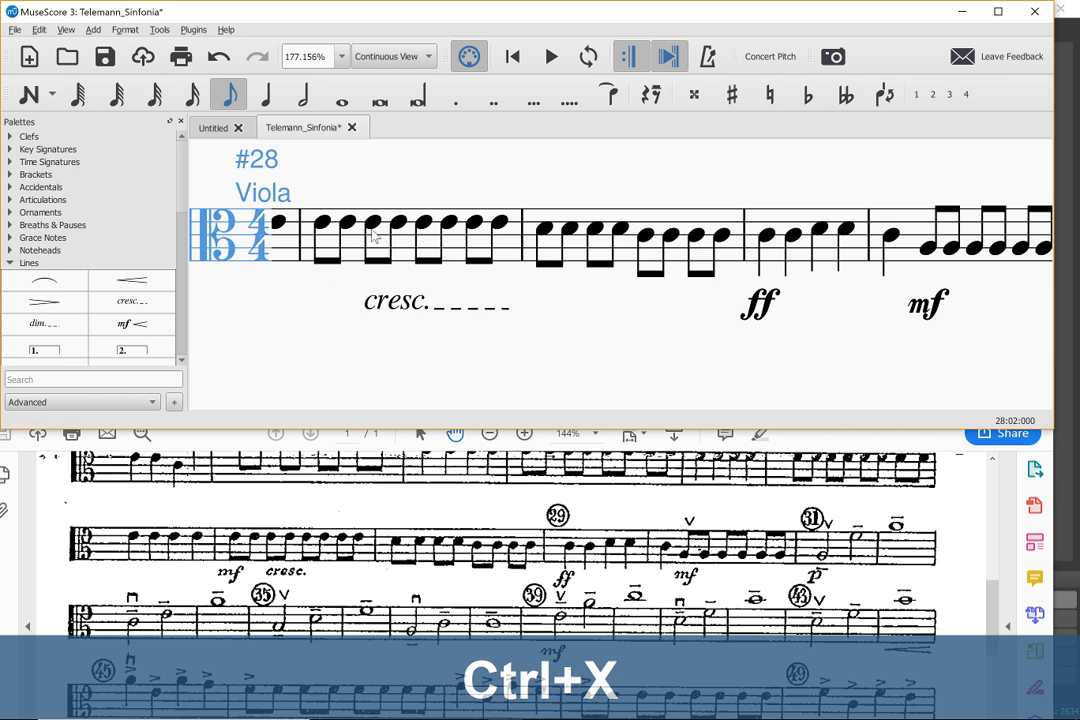
left_click(372, 228)
key("ctrl+v")
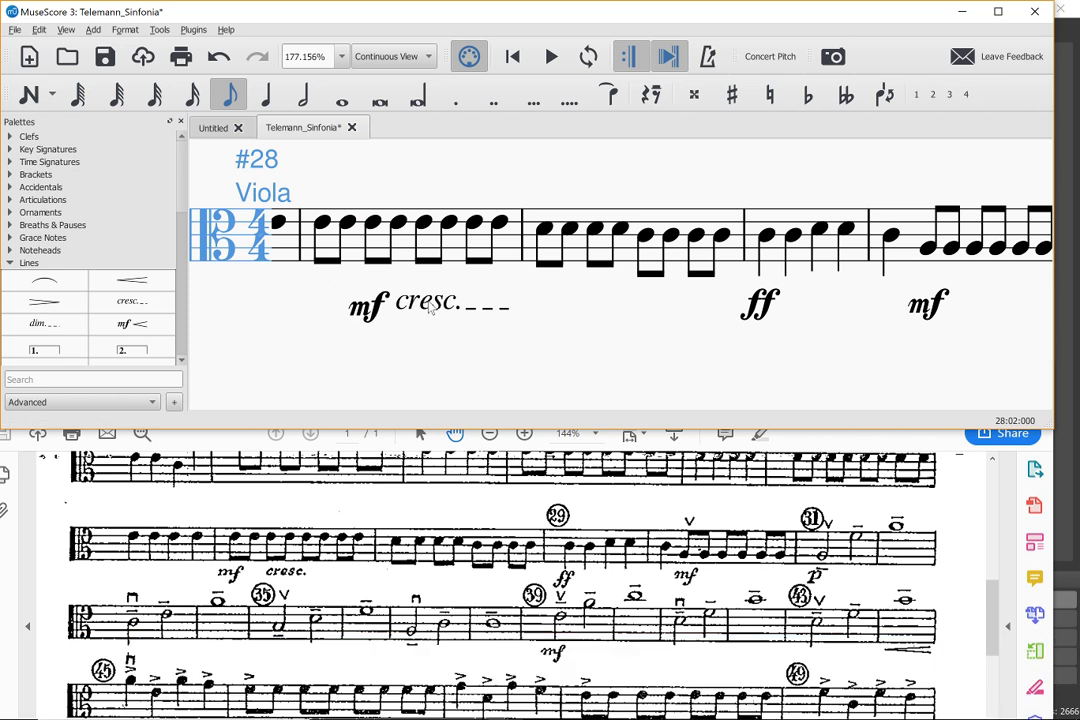
Step: Shift the mf on beat 2 of measure 28 farther below the staff in large increments
left_click(366, 322)
key("ctrl+Down")
key("ctrl+Down")
key("ctrl+Down")
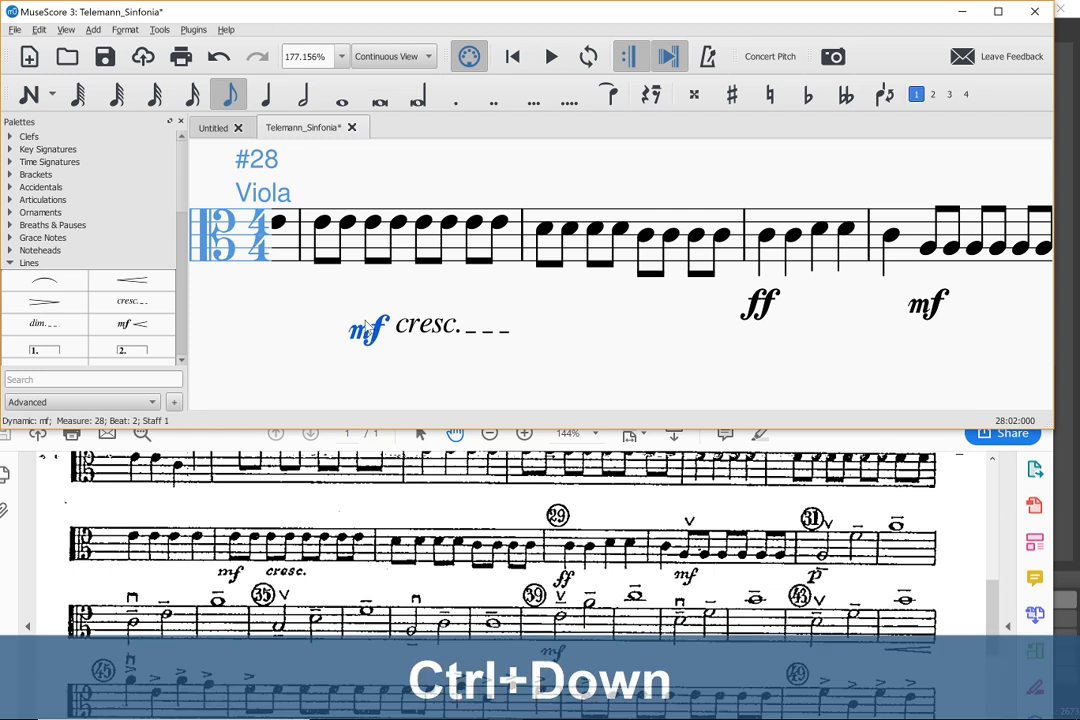
Step: Nudge the mf on beat 2 of measure 28 down and back up in large increments together with the cresc. line
key("ctrl+Down")
key("ctrl+Up")
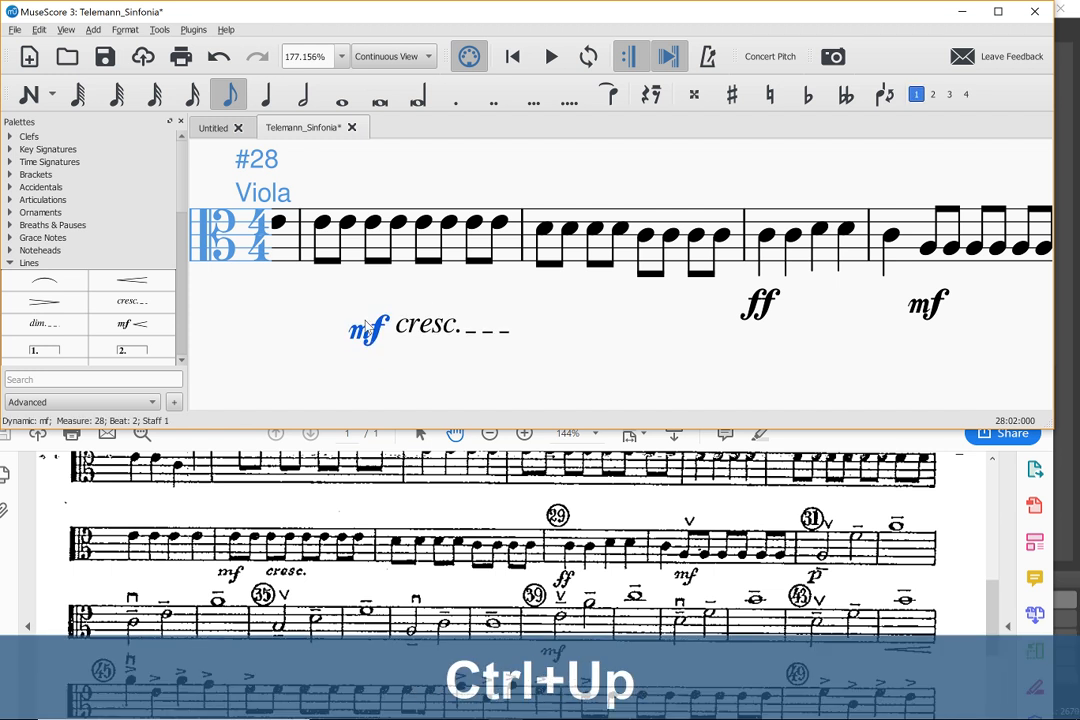
key("ctrl+Up")
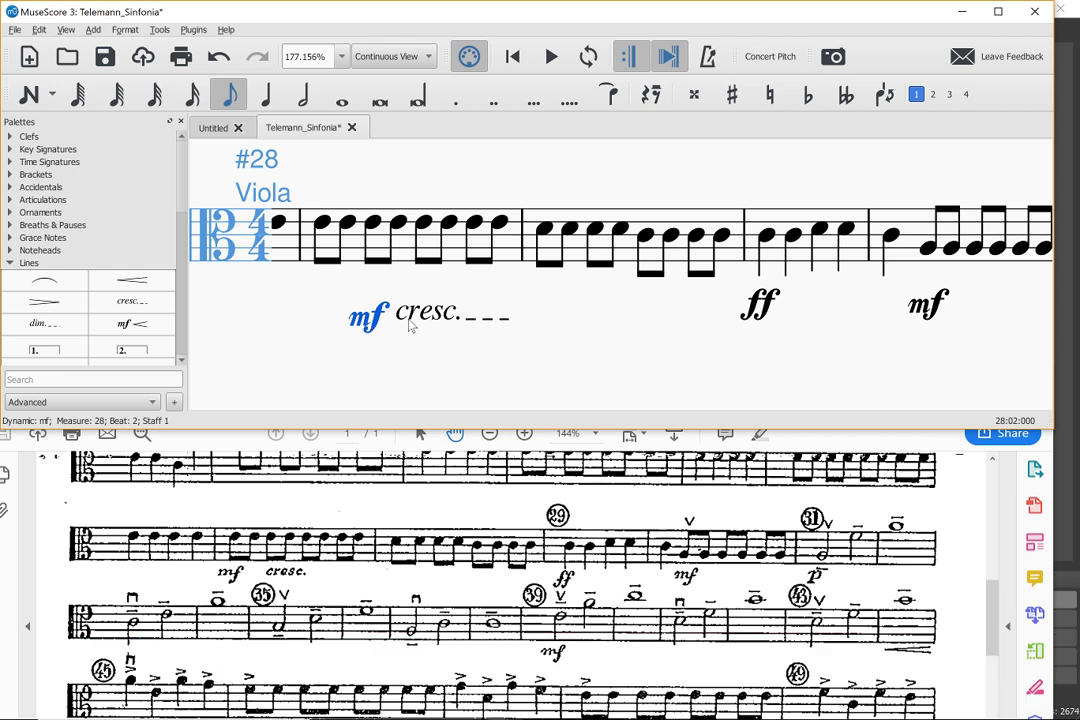
Step: Undo the mf shifts and the cut-and-paste move, restoring the mf to the first note of measure 28
key("ctrl+z")
key("ctrl+z")
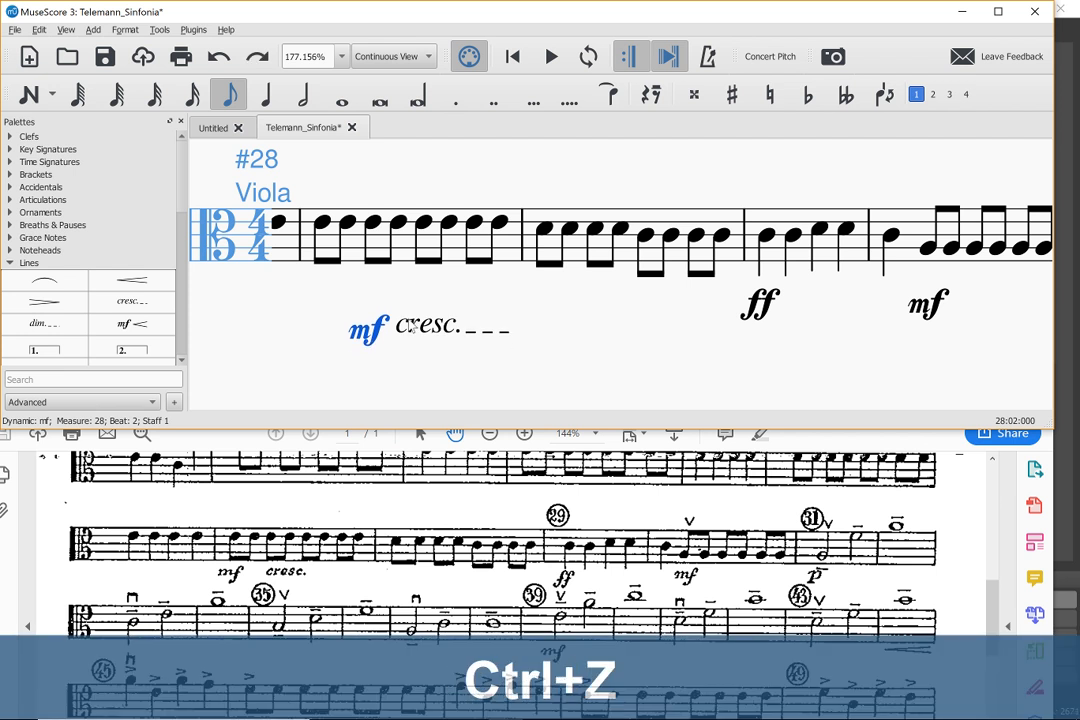
key("ctrl+z")
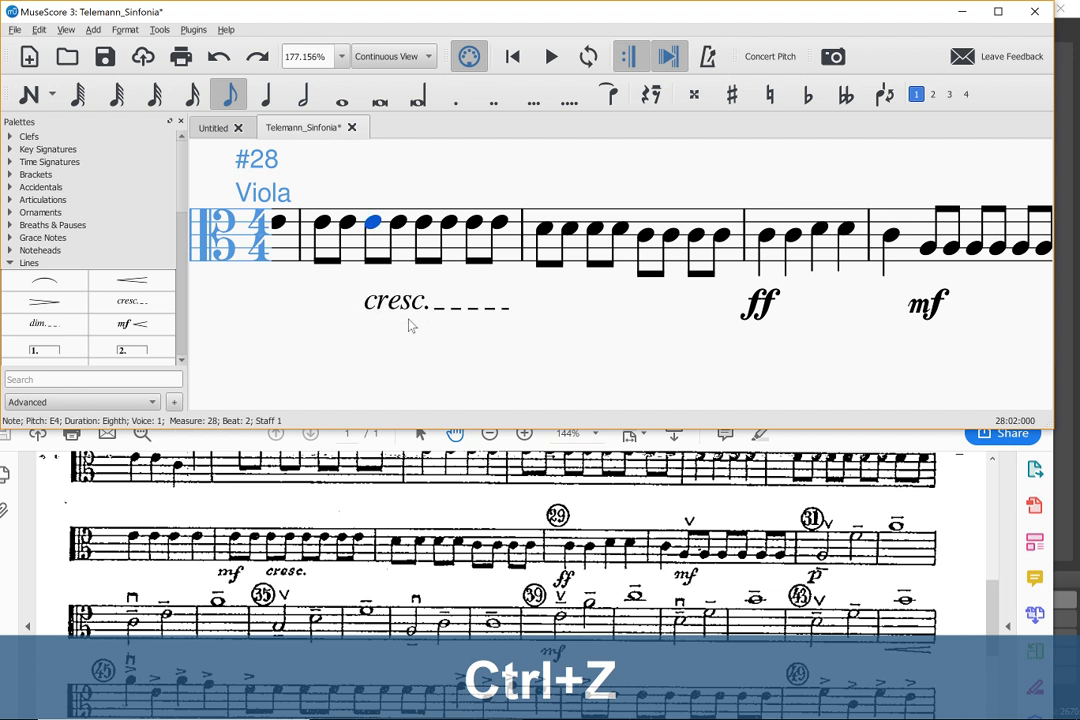
key("ctrl+z")
Step: Set the vertical offset of the cresc. line in measure 28 to 3.25sp to align it with the mf
left_click(389, 310)
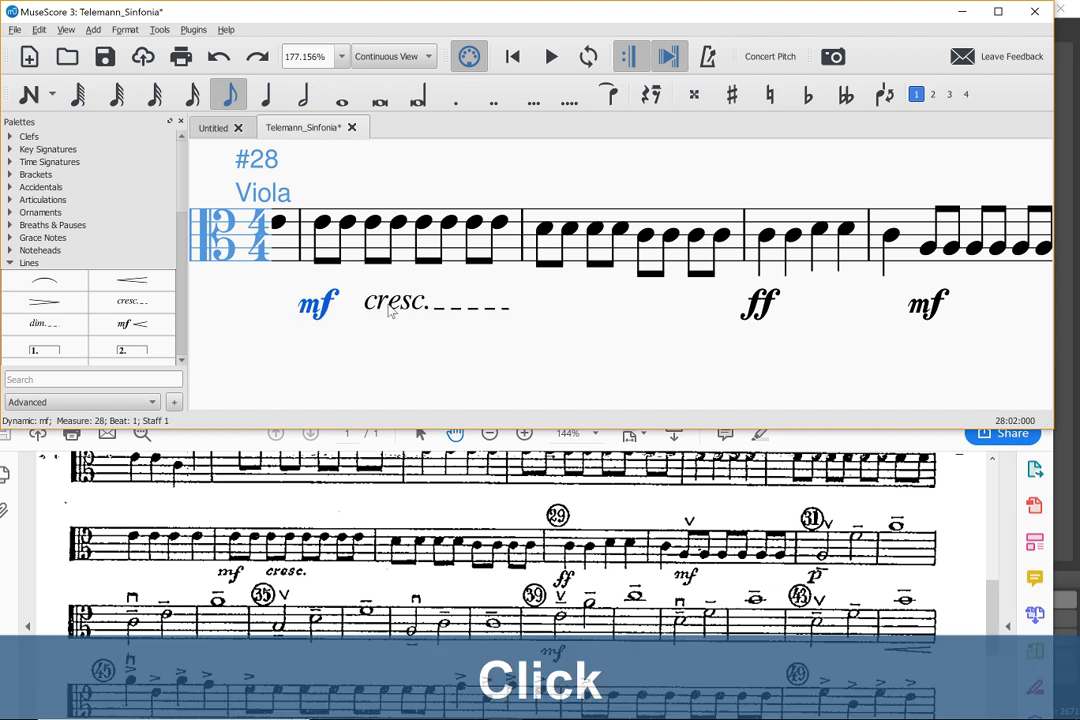
left_click(389, 310)
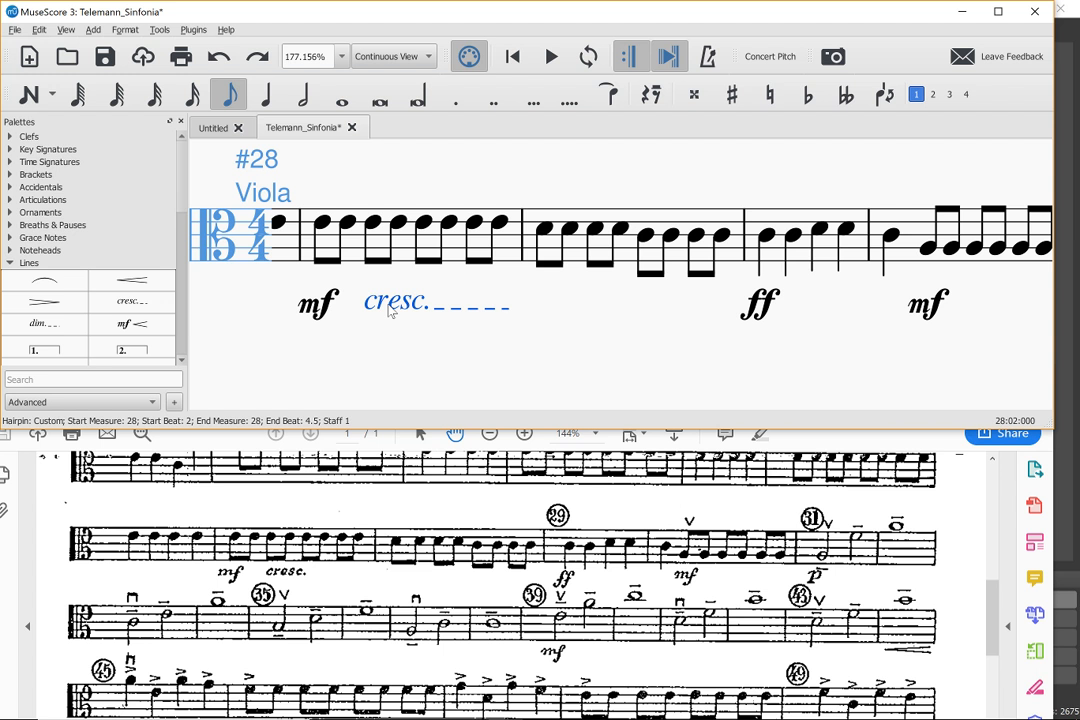
key("F8")
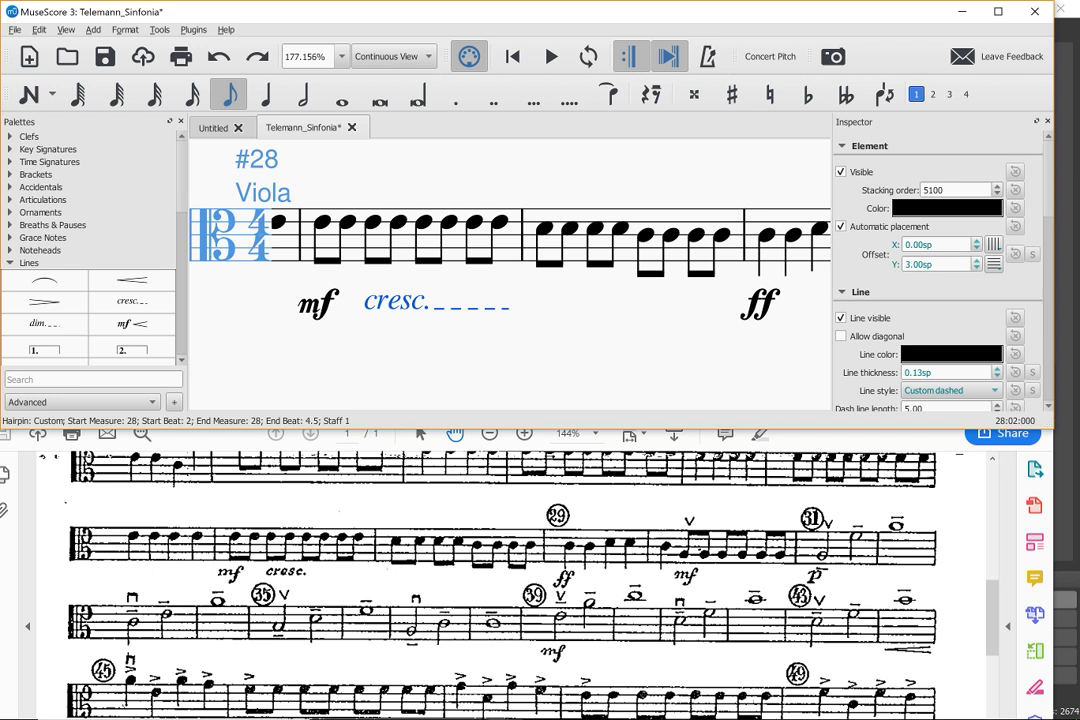
left_click(933, 264)
key("Up")
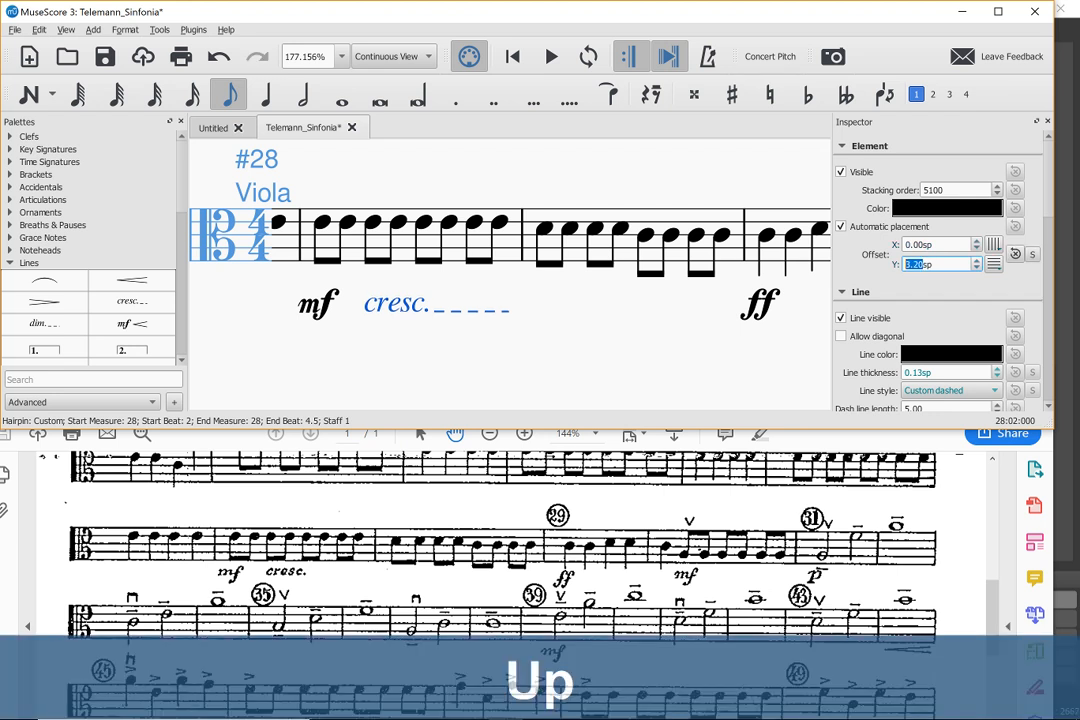
key("Up")
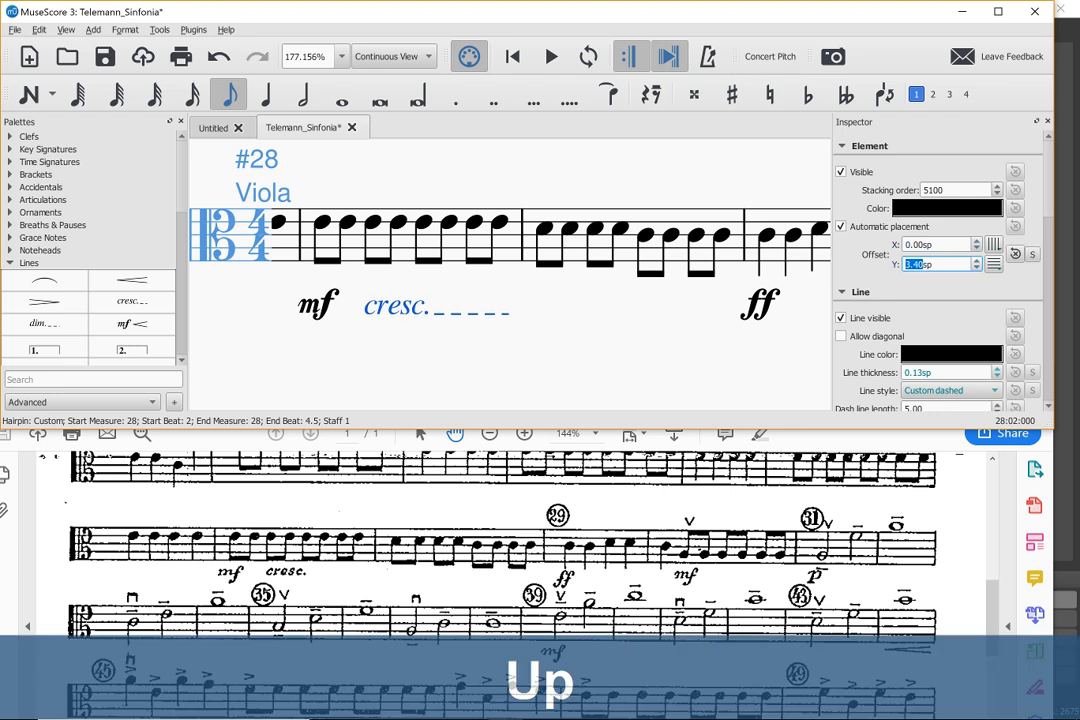
key("Down")
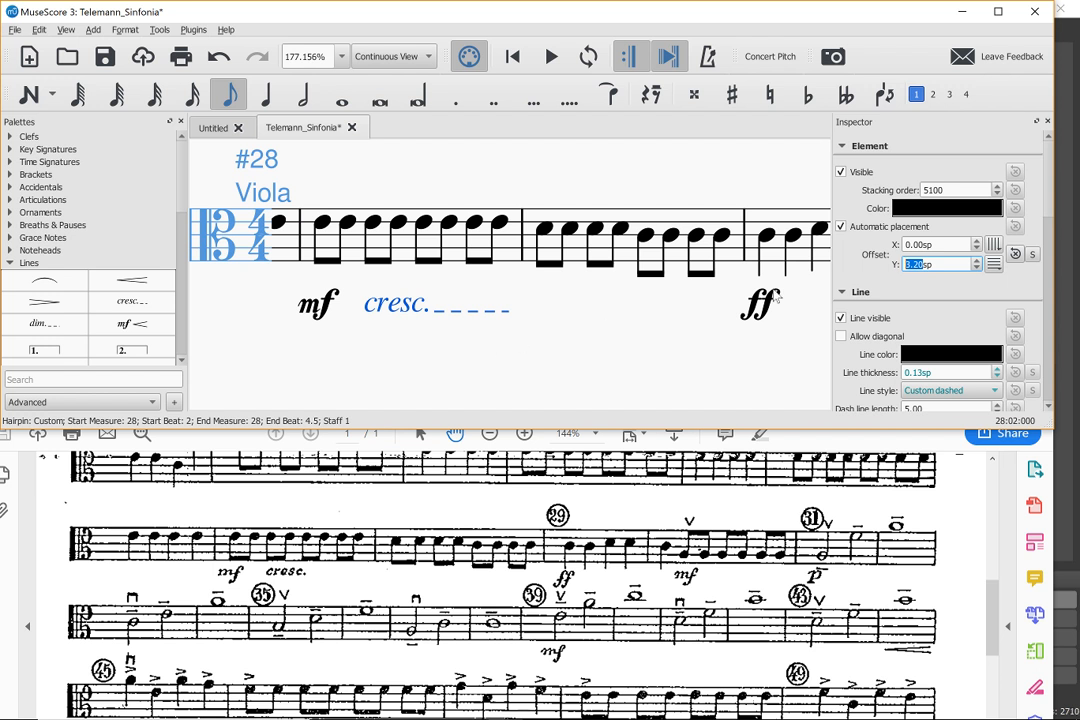
key("Left")
key("Right")
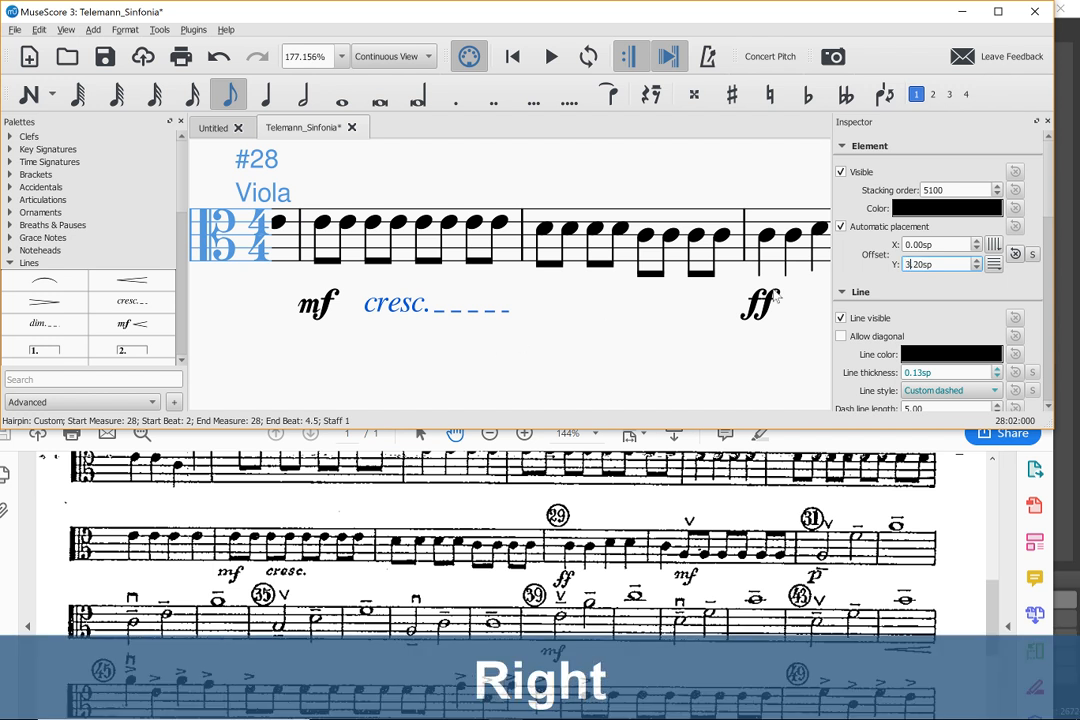
type("5")
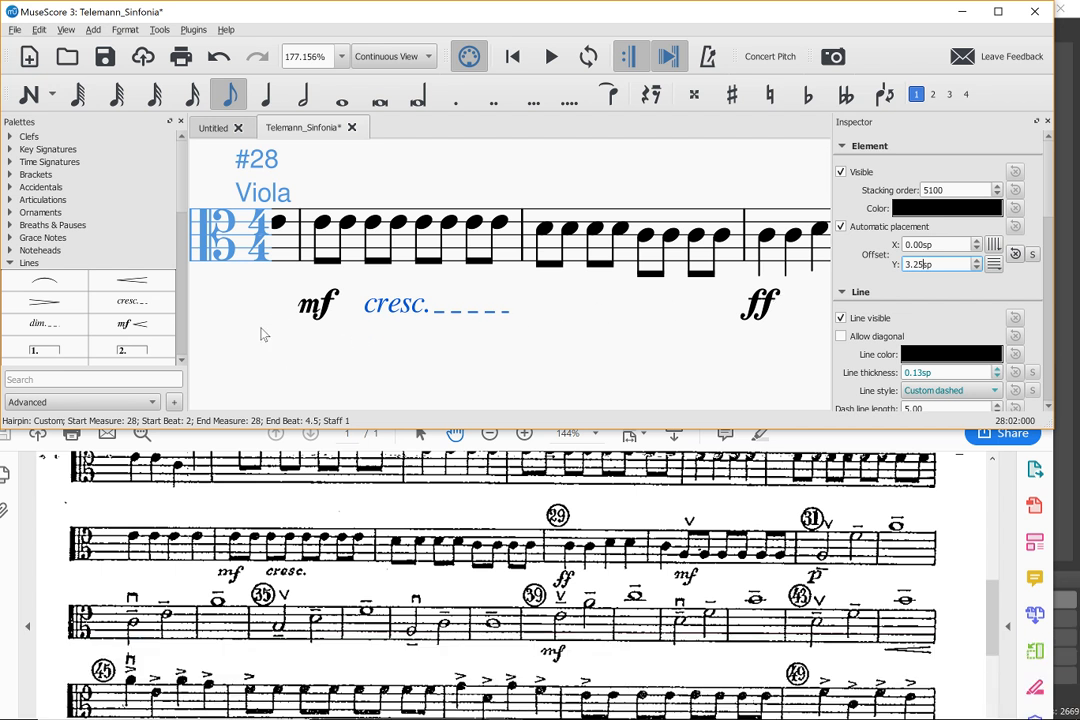
left_click_drag(243, 354, 508, 321)
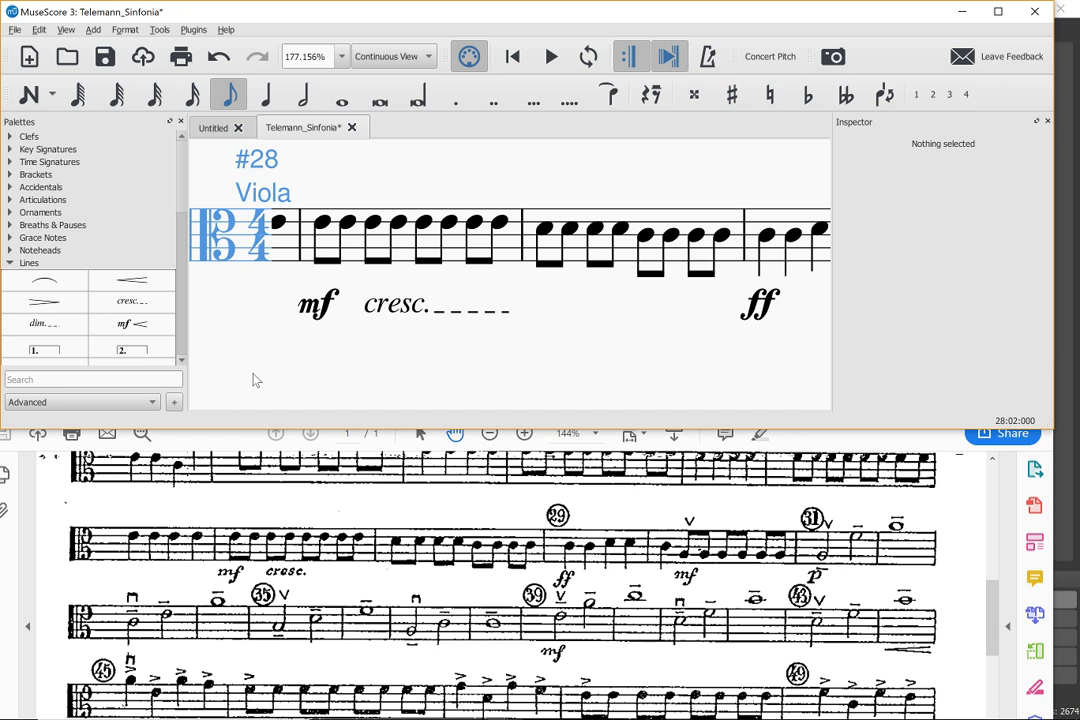
Step: Extend the end of the cresc. line from measure 28 to beat 4 of measure 29, just before the ff
mouse_move(253, 378)
left_mouse_down()
mouse_move(320, 350)
mouse_move(292, 354)
mouse_move(272, 374)
left_mouse_up()
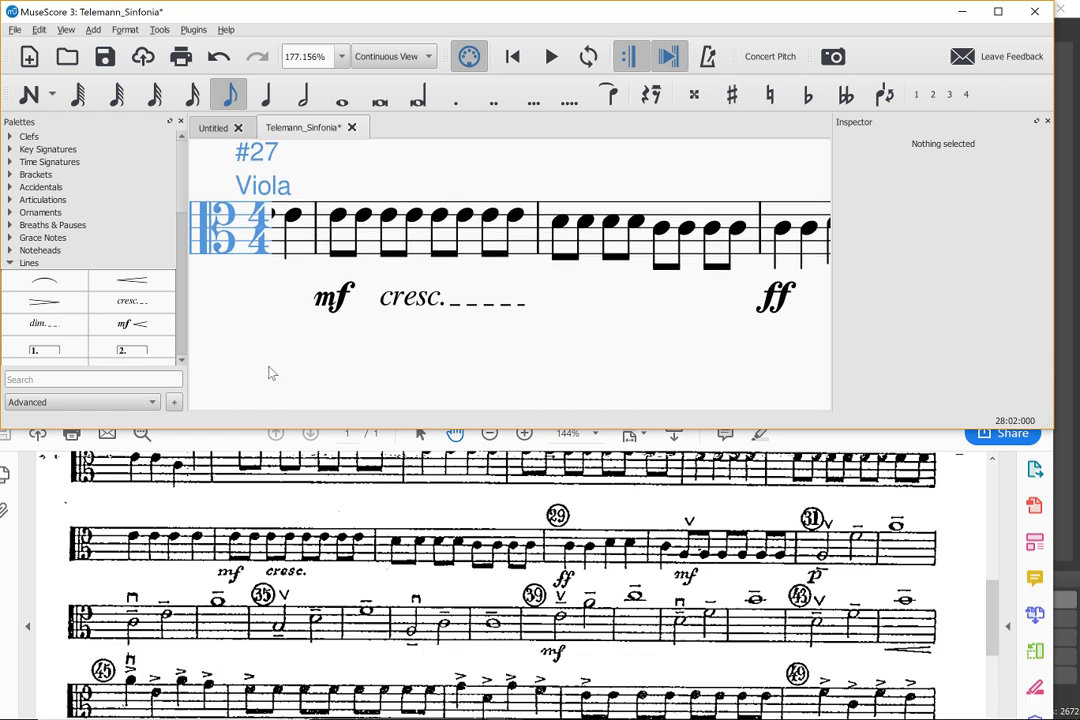
mouse_move(279, 321)
left_mouse_down()
mouse_move(588, 378)
mouse_move(559, 314)
mouse_move(557, 392)
left_mouse_up()
scroll(558, 392, "right", 4)
scroll(555, 391, "right", 3)
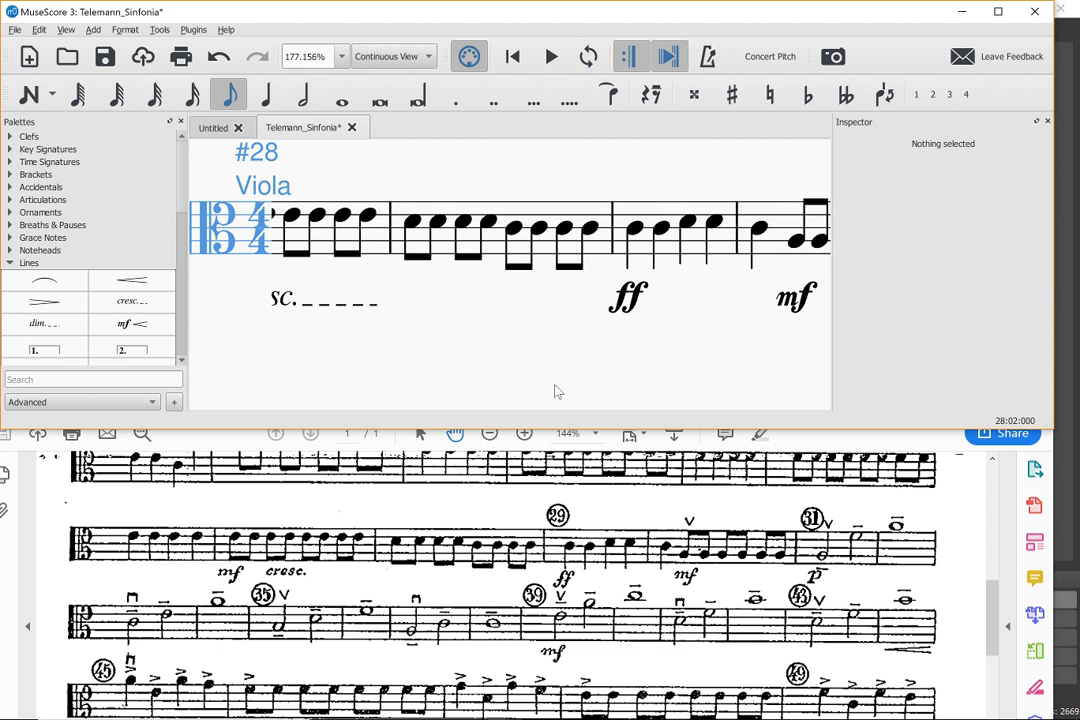
scroll(555, 391, "left", 4)
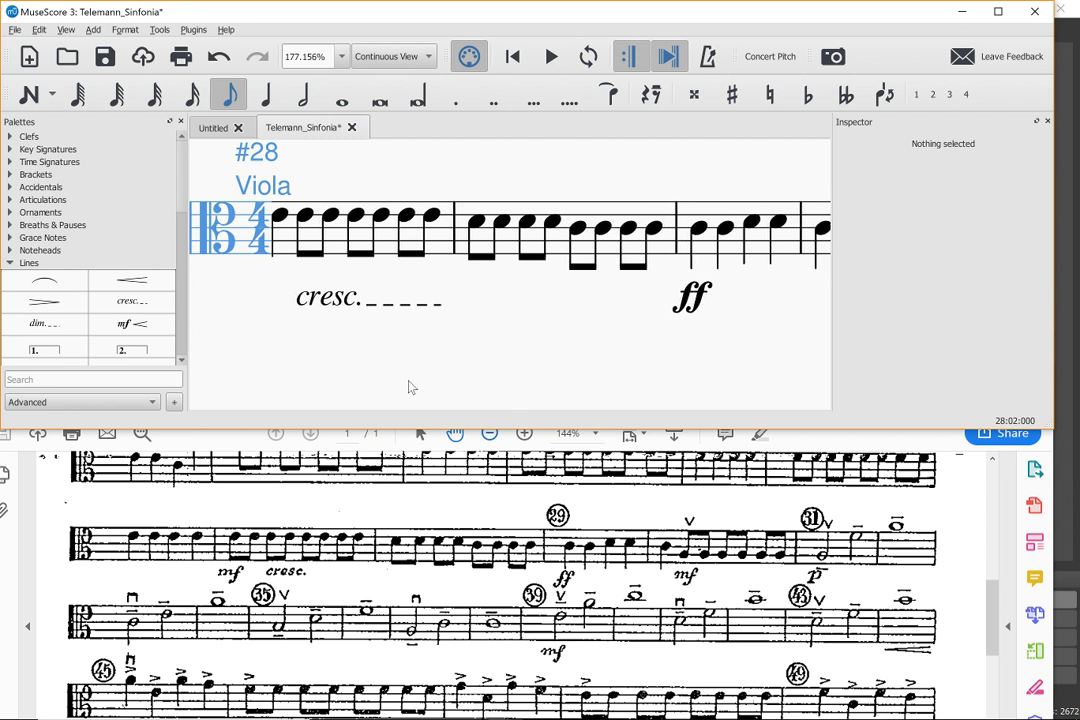
scroll(410, 386, "left", 3)
double_click(399, 312)
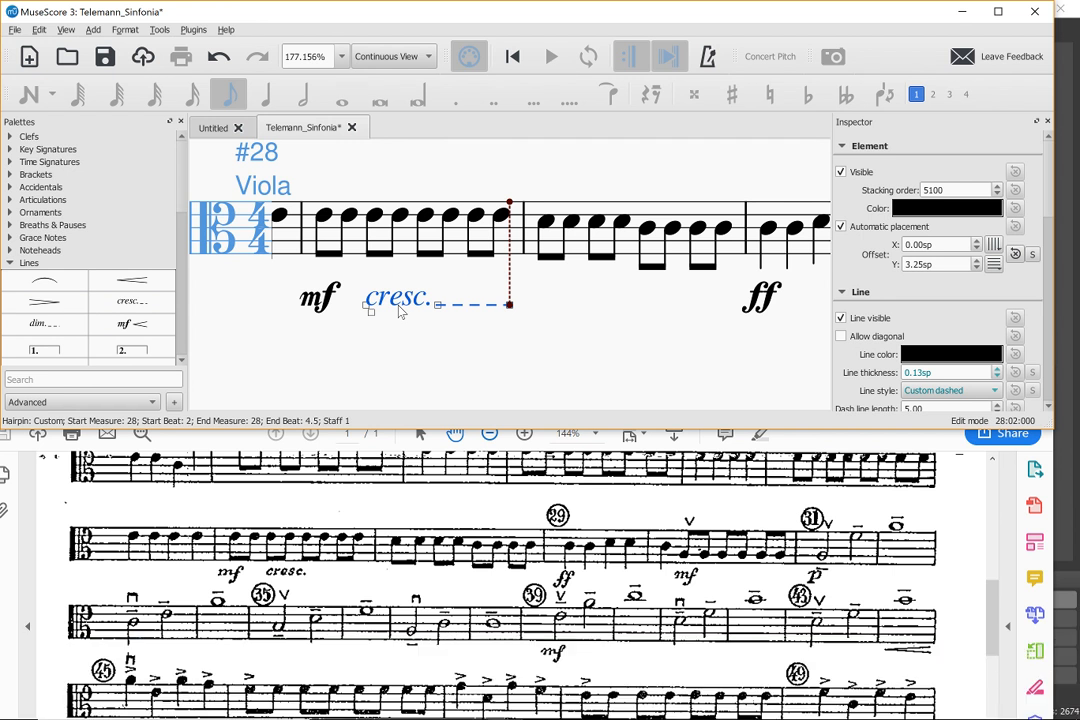
key("shift+Right")
key("shift+Right")
key("shift+Right")
key("shift+Right")
key("shift+Right")
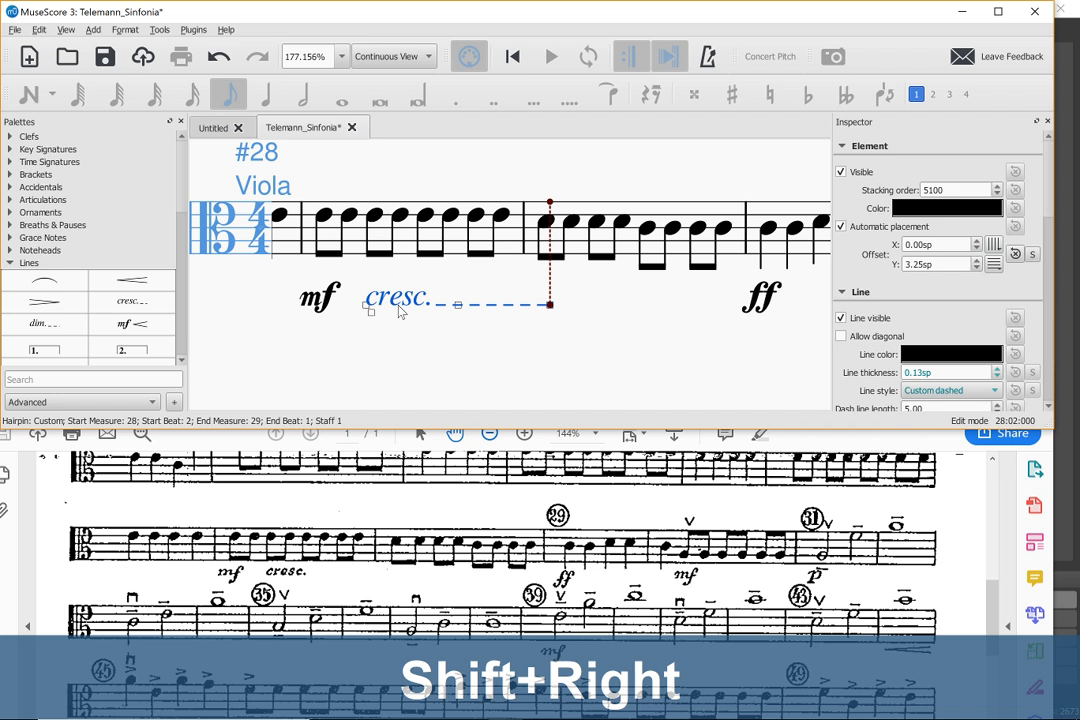
key("shift+Right")
key("shift+Right")
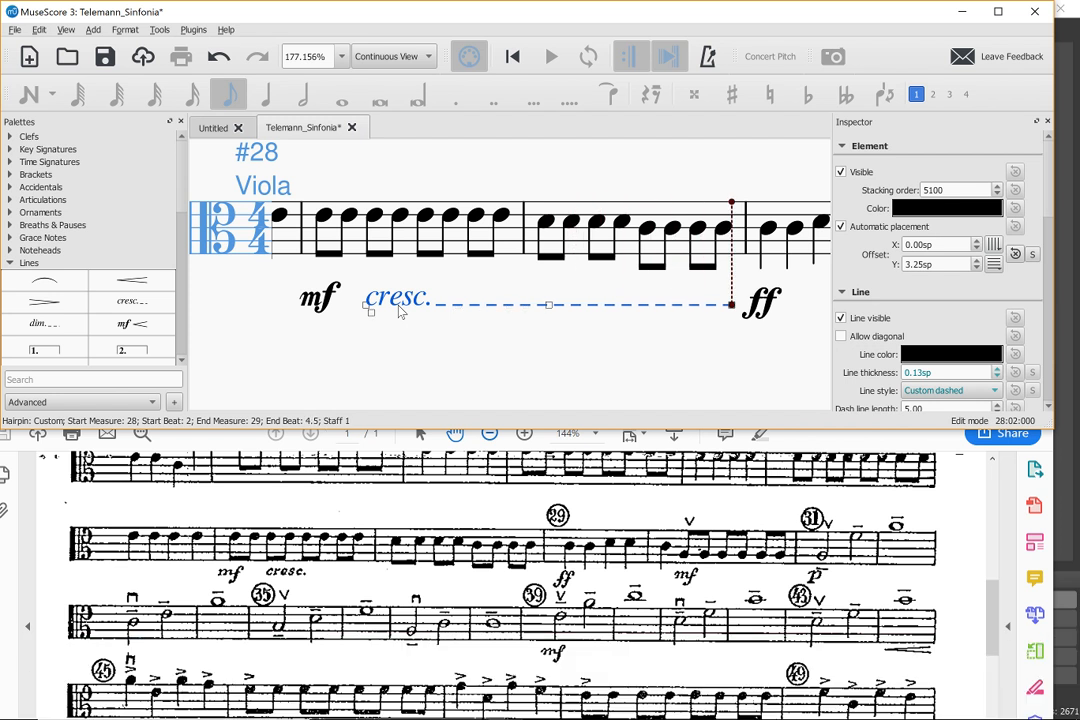
key("shift+Left")
key("shift+Right")
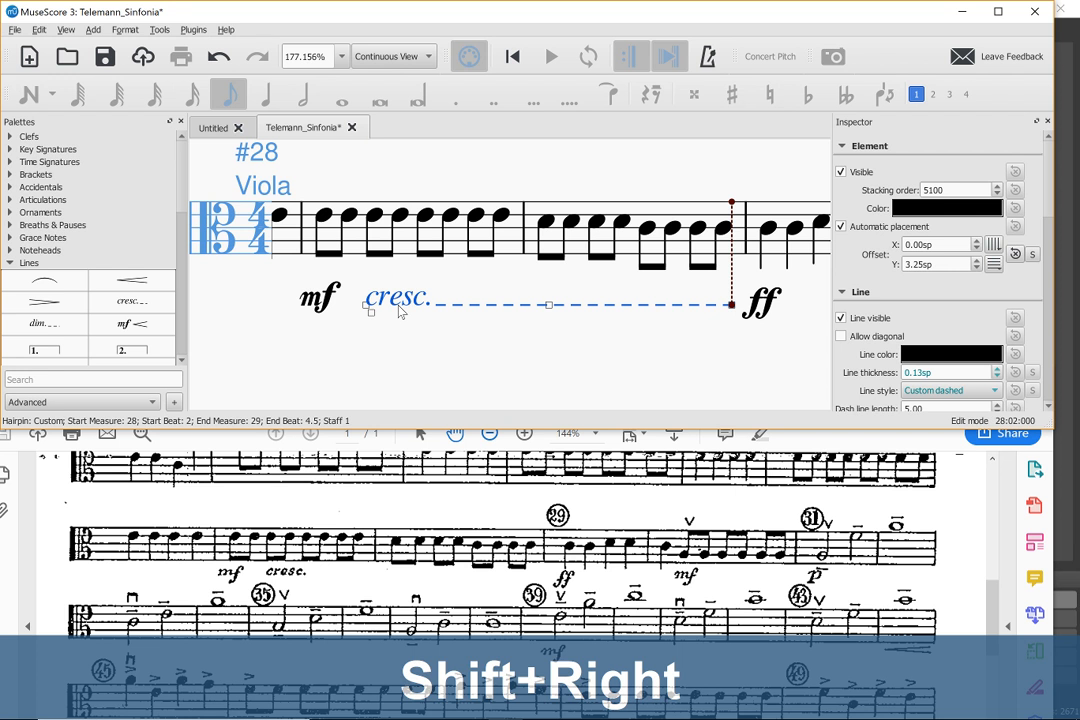
key("shift+Left")
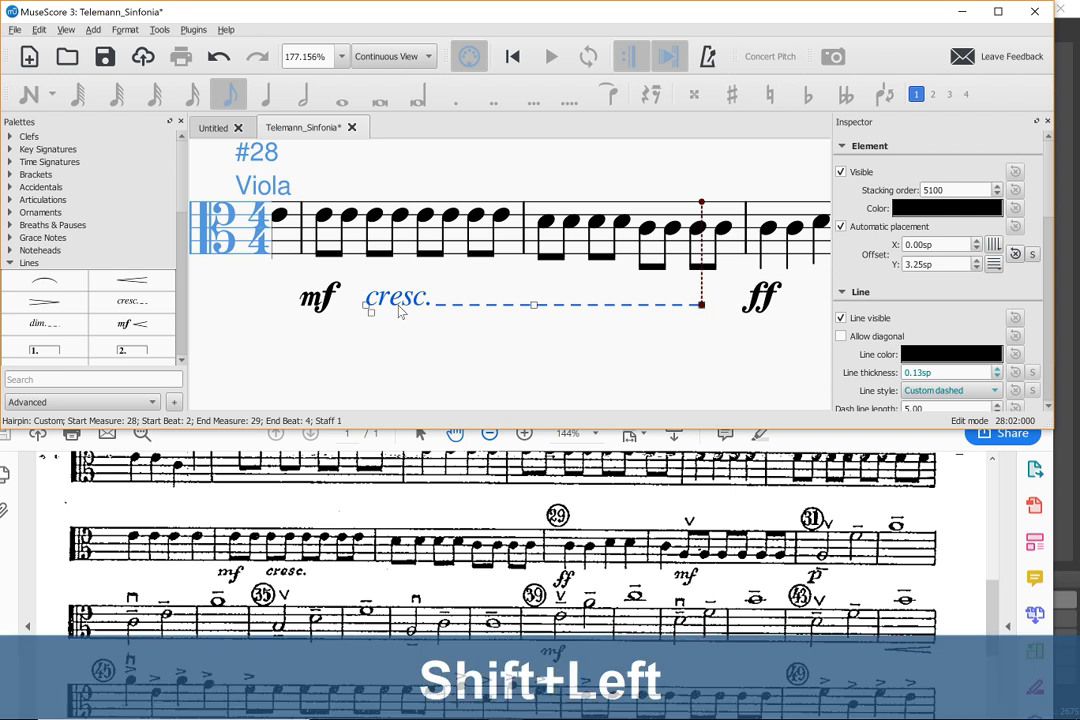
key("shift+Right")
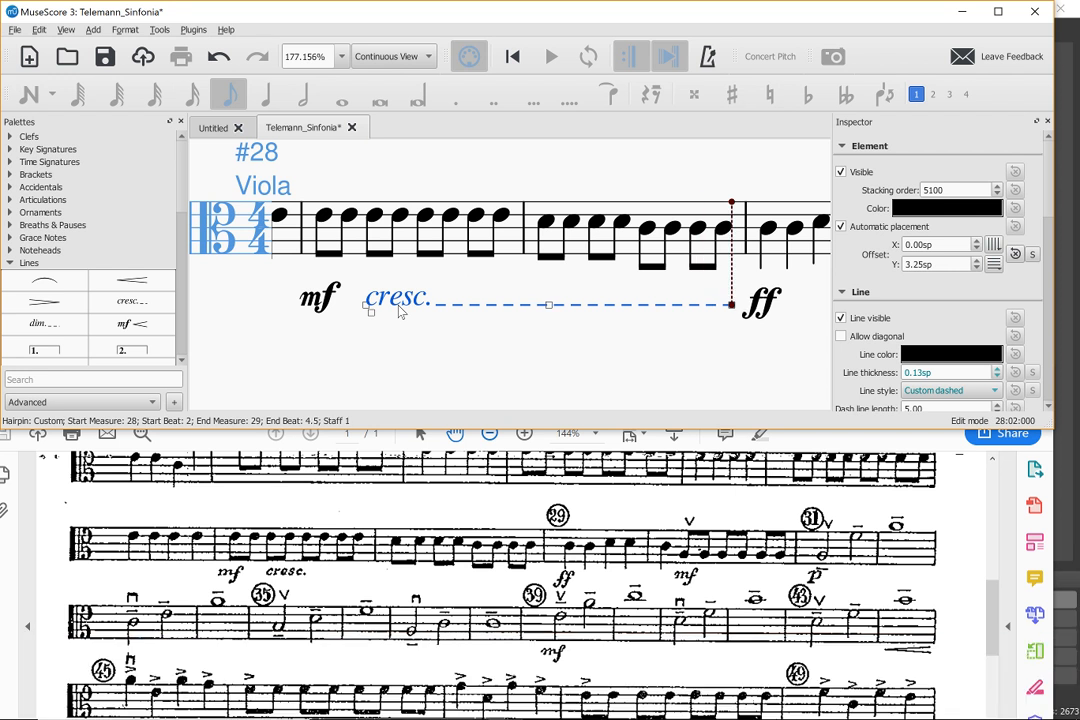
key("shift+Left")
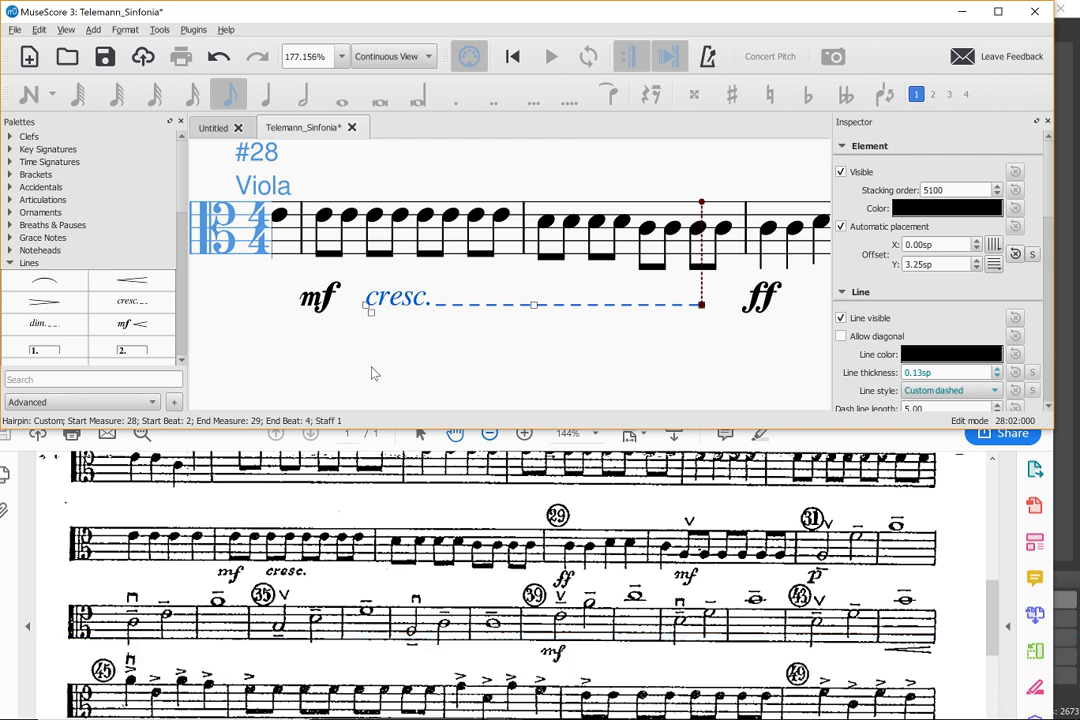
left_click(378, 381)
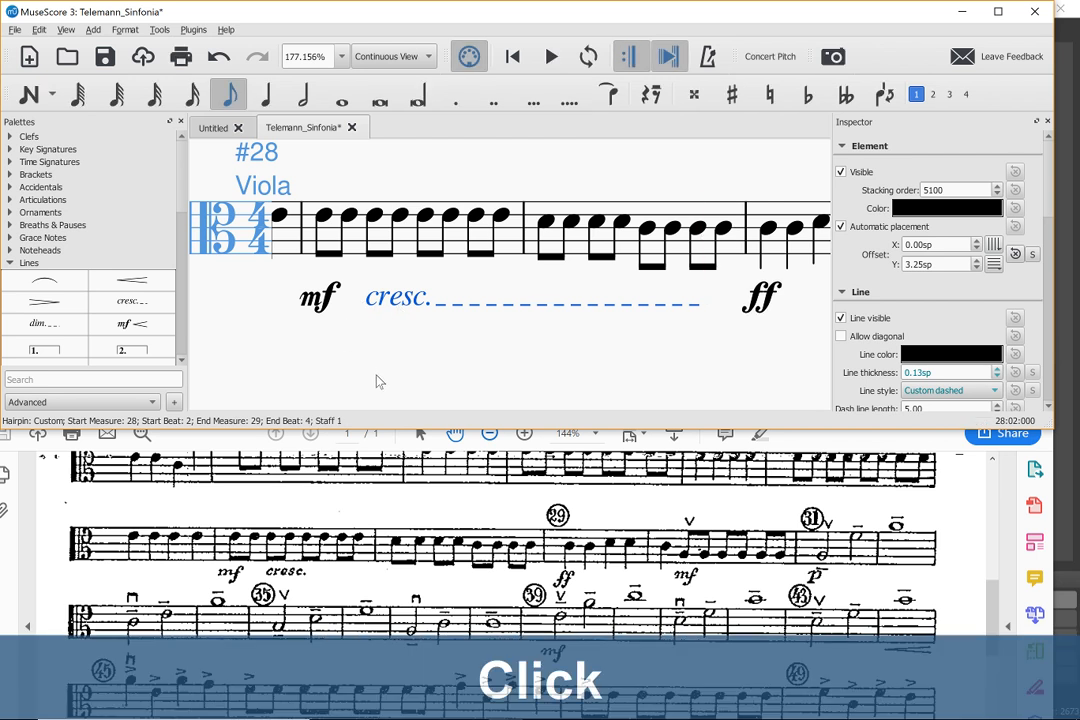
Step: Make the dashed line of the cresc. marking in measures 28 and 29 invisible, leaving only its text shown
left_click(397, 308)
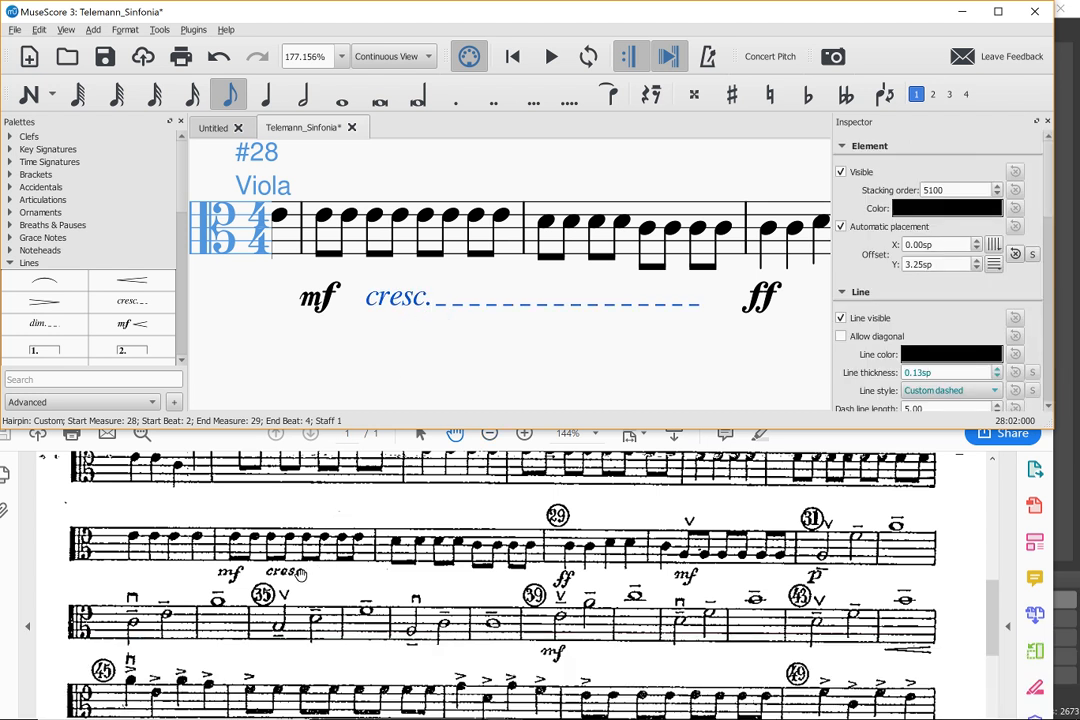
left_click(841, 318)
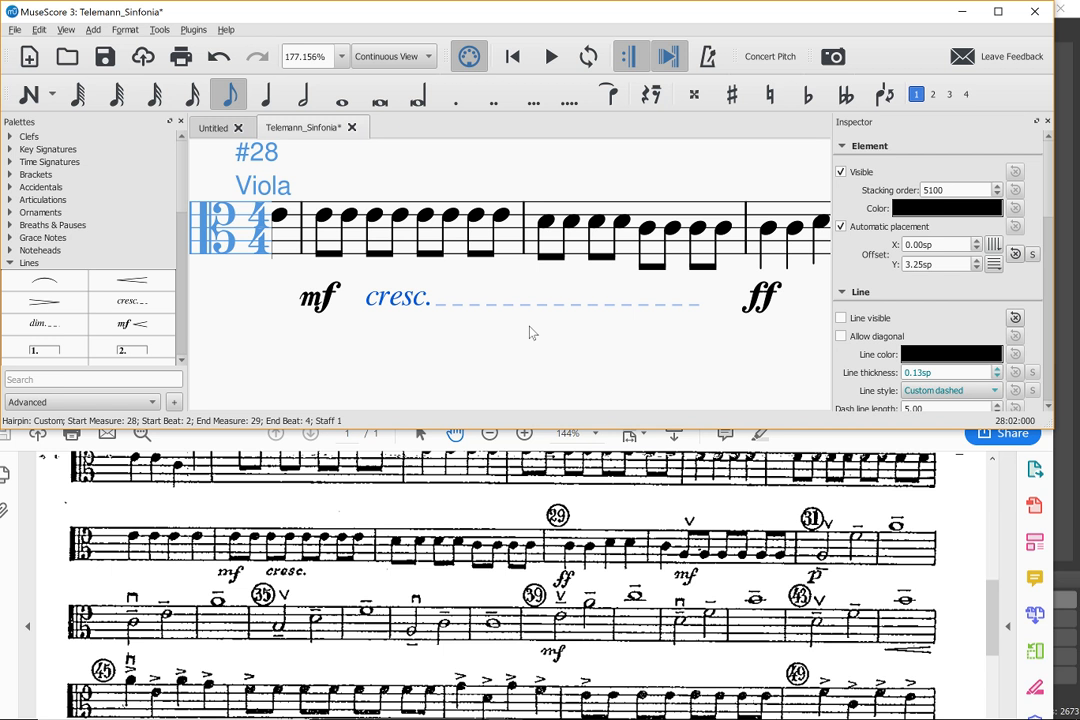
scroll(520, 343, "down", 1)
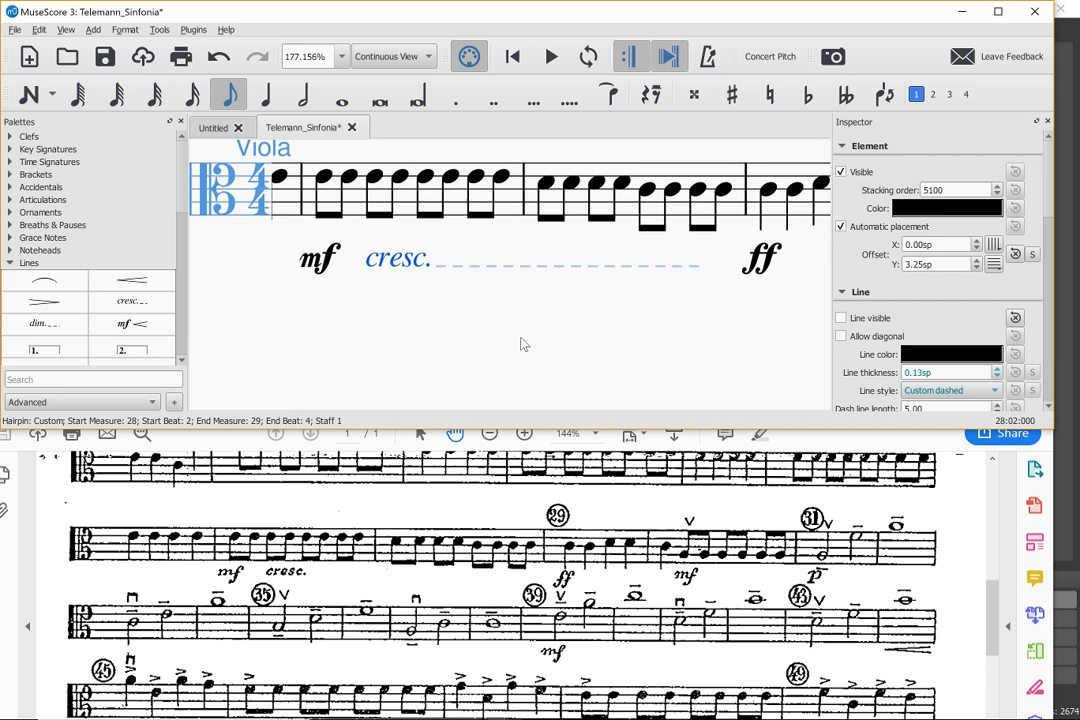
scroll(521, 352, "right", 1)
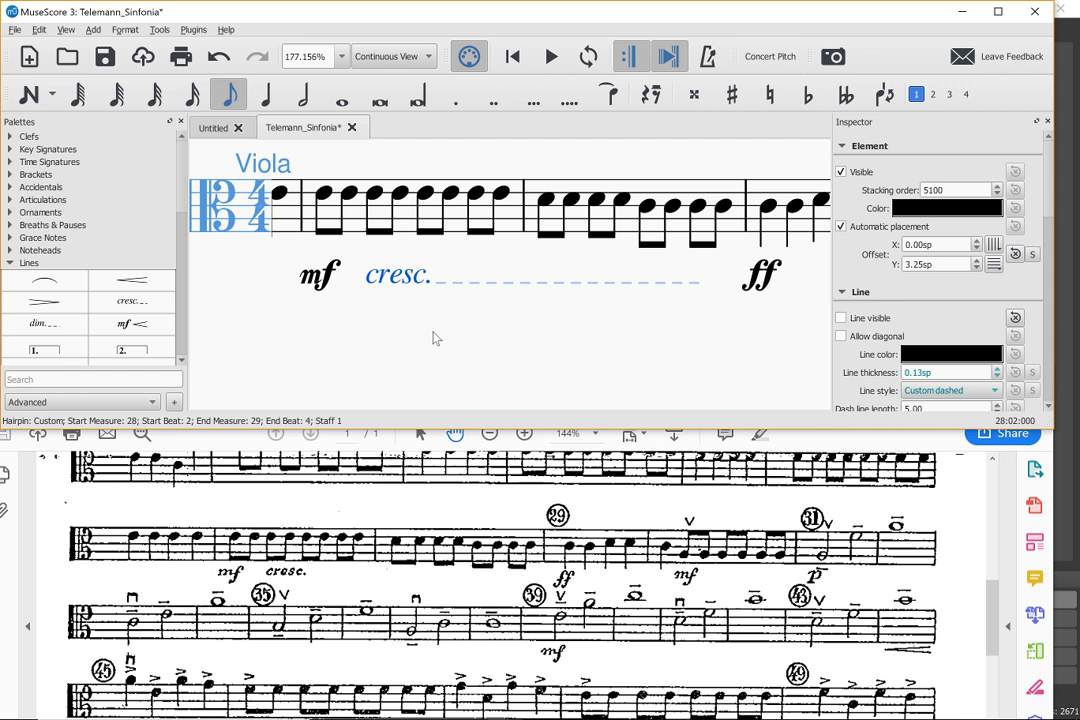
Step: Exclude the single-beat pickup measure under the Allegro marking from the measure count
scroll(433, 338, "up", 3)
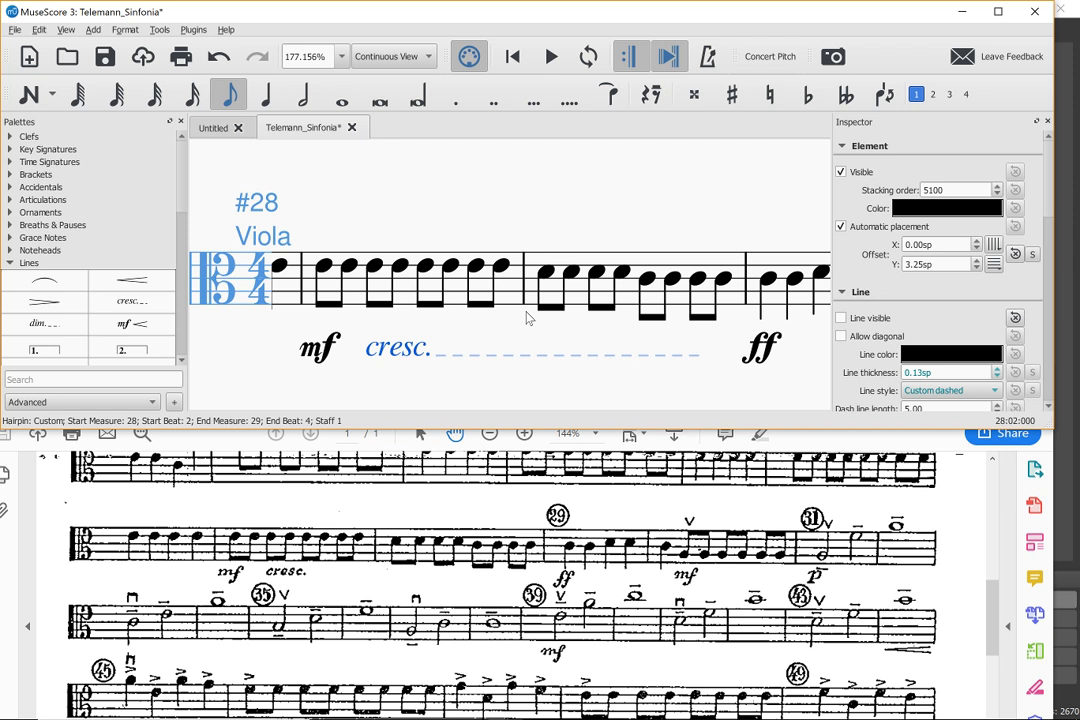
scroll(528, 316, "up", 4)
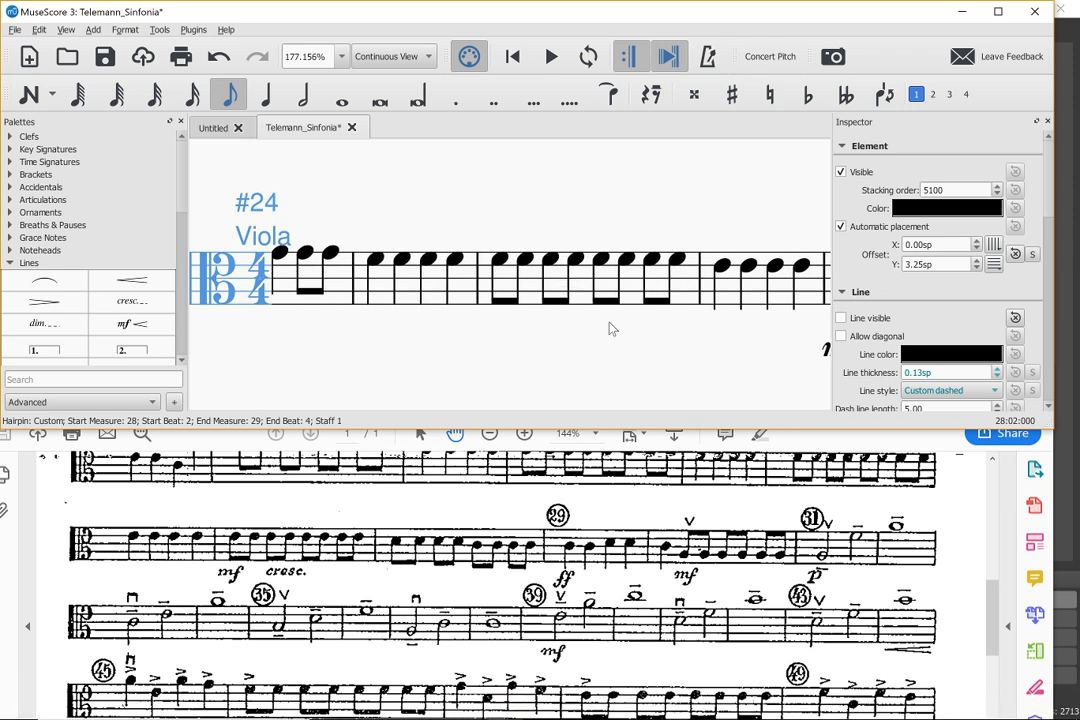
scroll(610, 325, "up", 4)
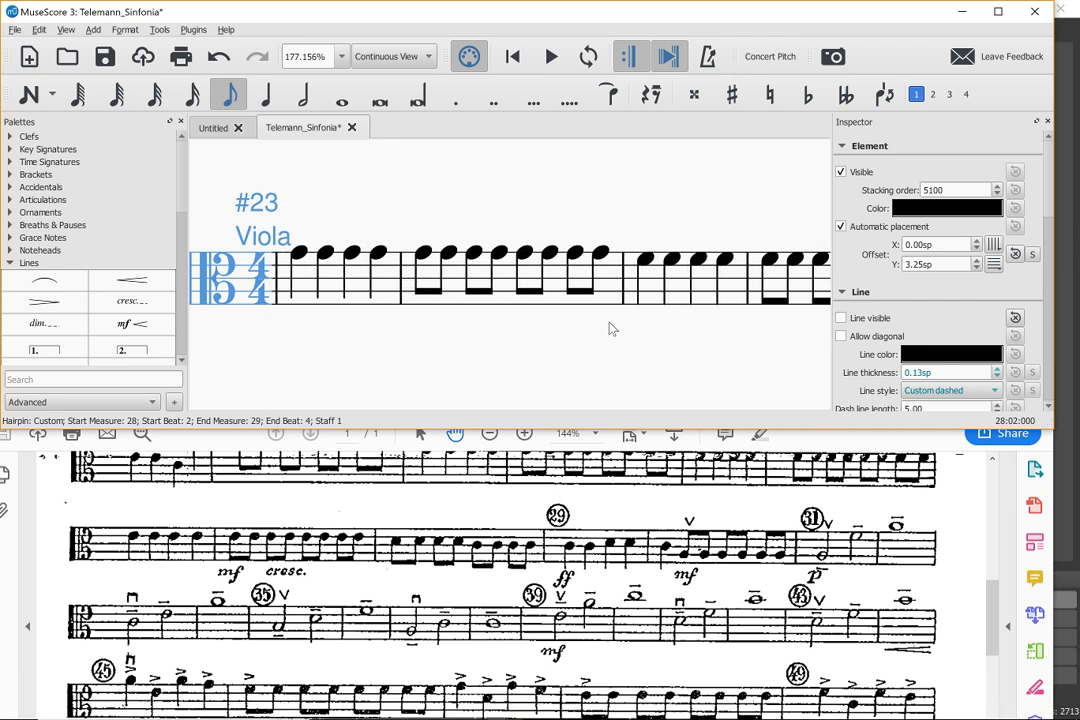
key("Home")
left_click(604, 431)
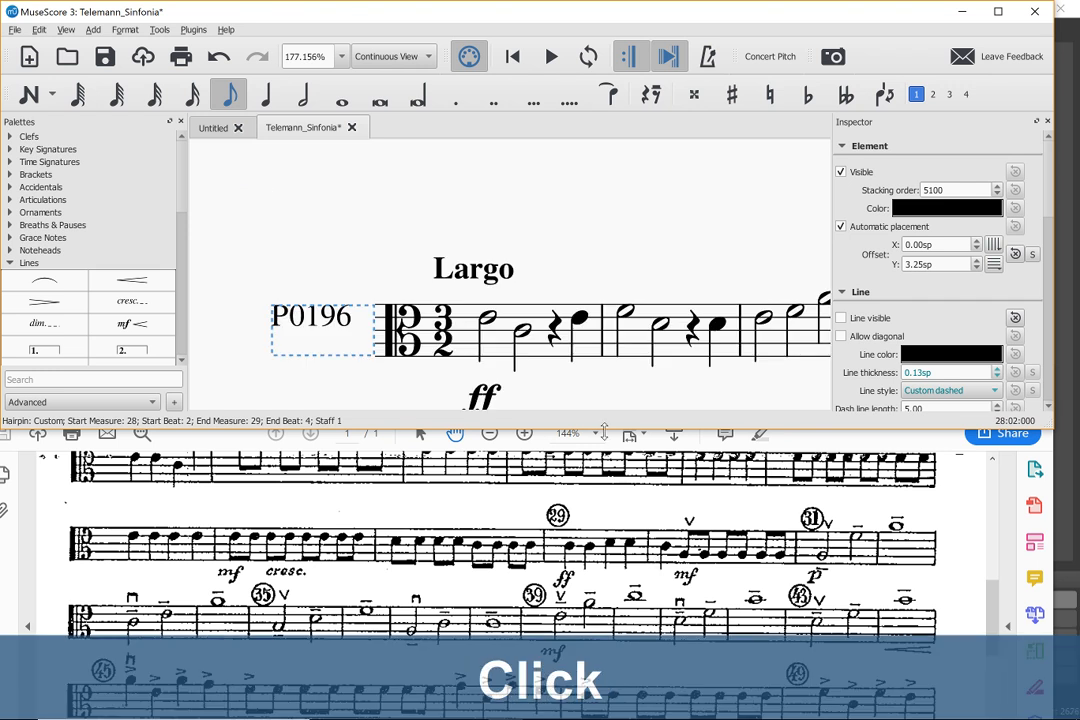
scroll(621, 271, "down", 4)
scroll(621, 271, "up", 1)
scroll(621, 271, "up", 1)
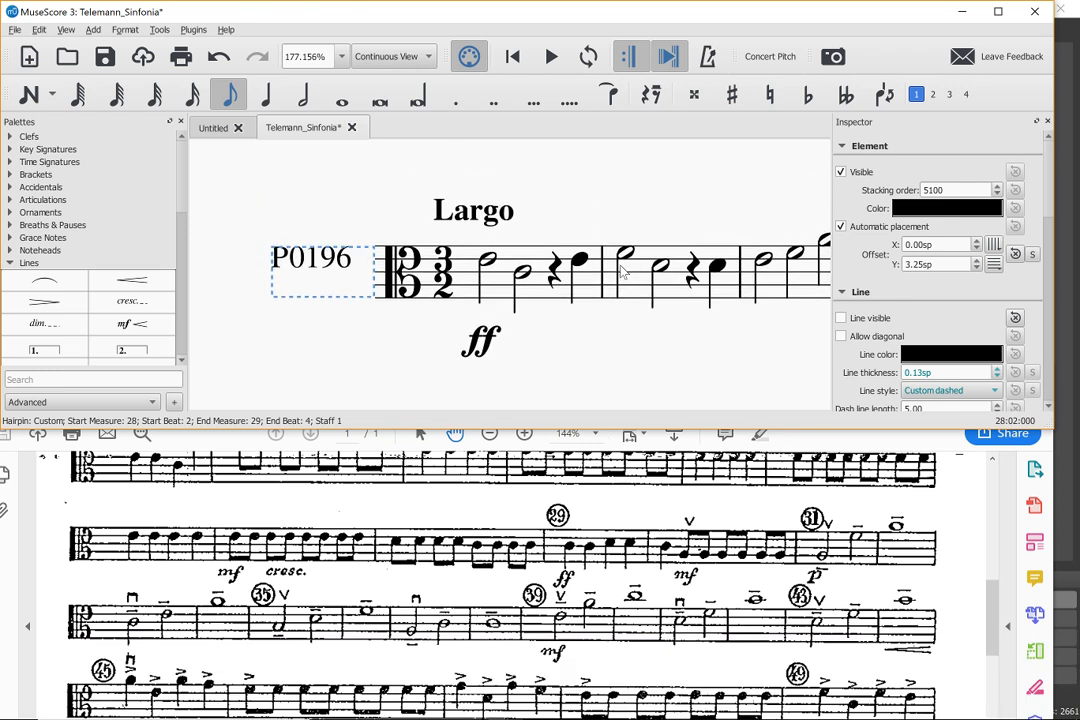
scroll(621, 271, "right", 6)
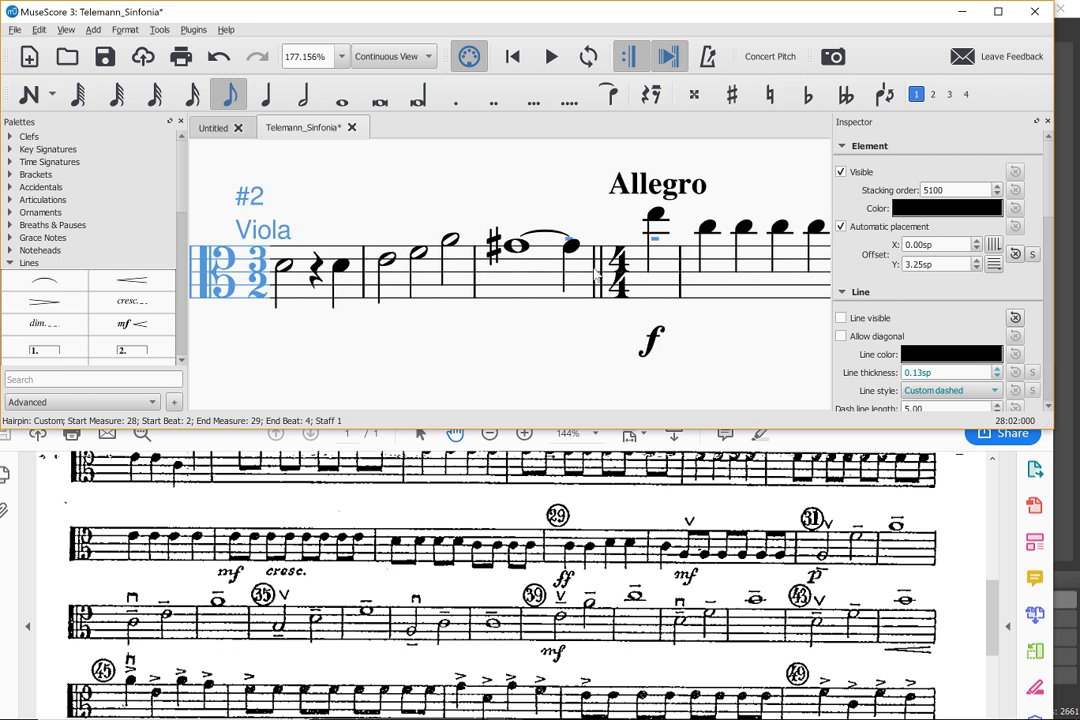
left_click(662, 290)
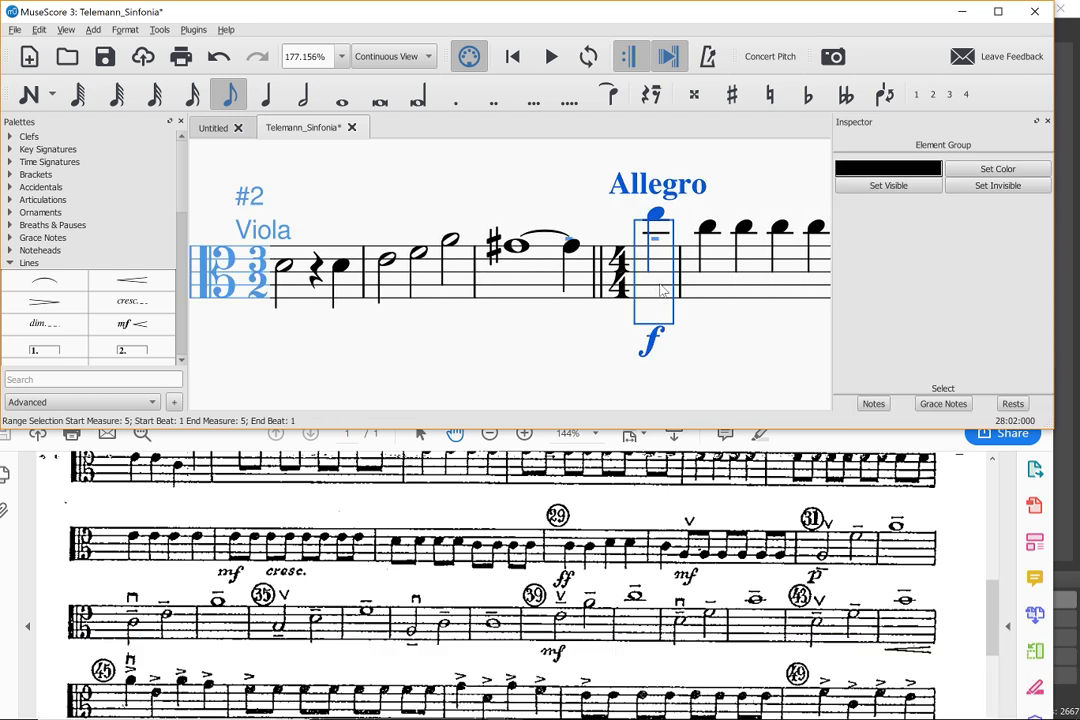
right_click(662, 290)
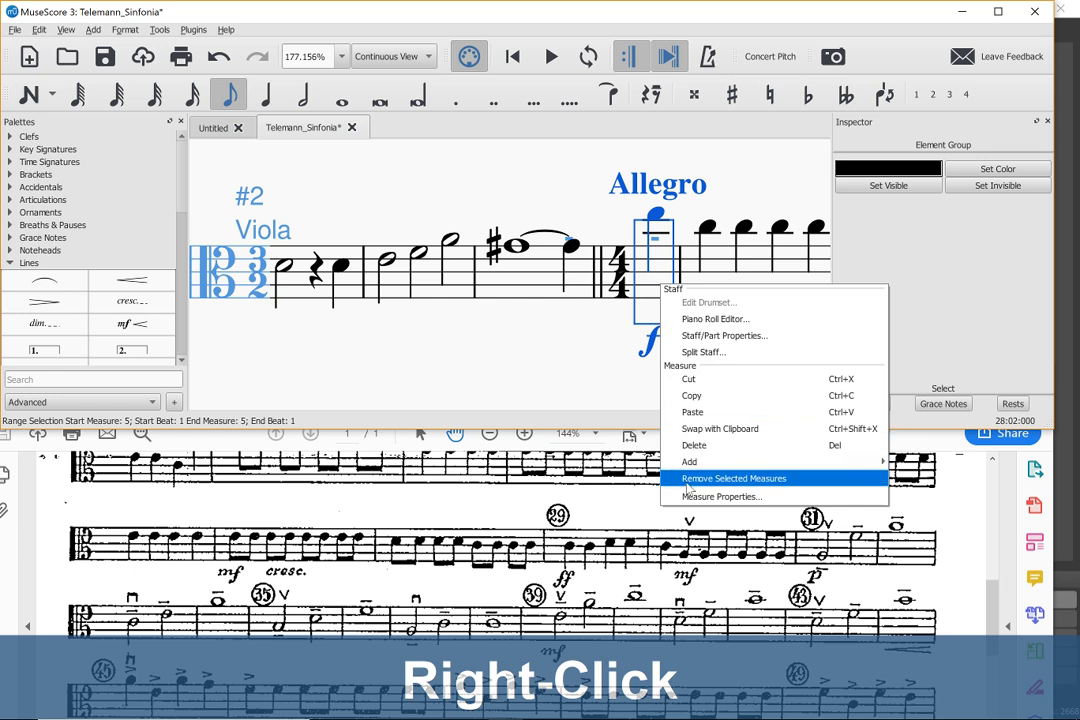
left_click(684, 501)
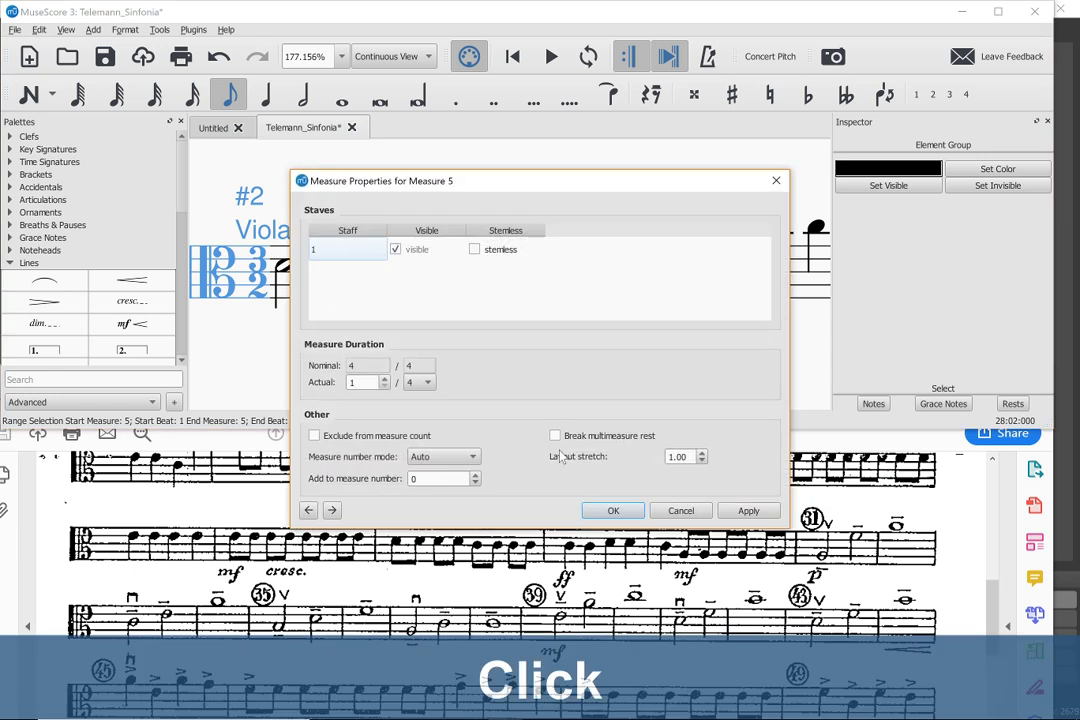
left_click(314, 436)
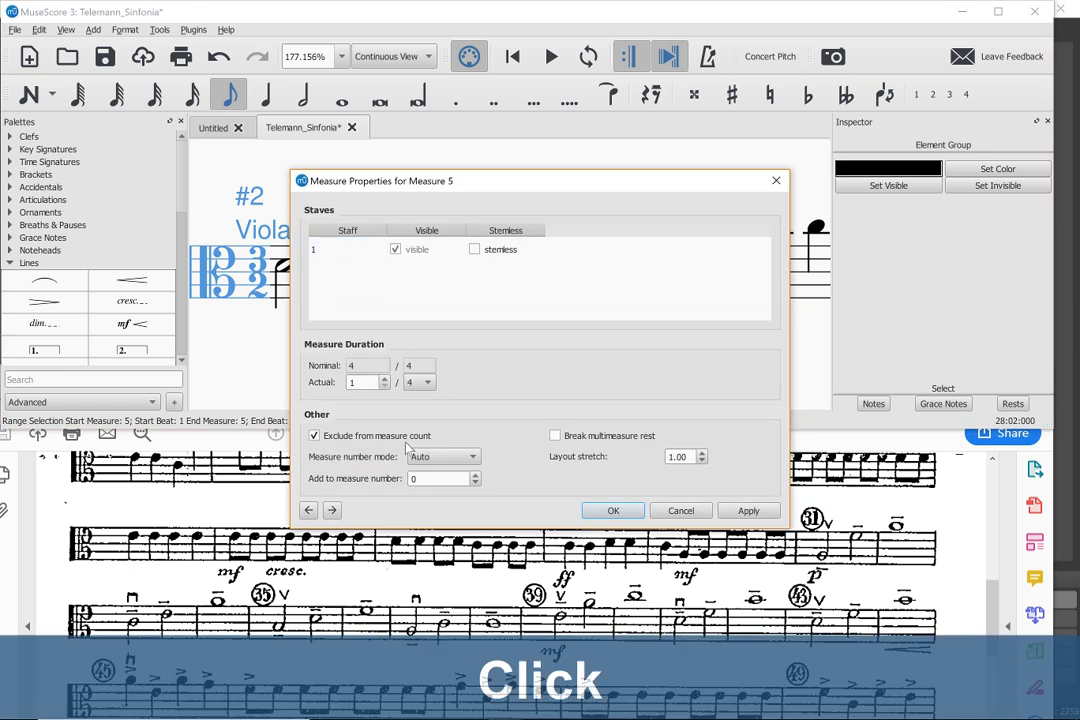
left_click(613, 511)
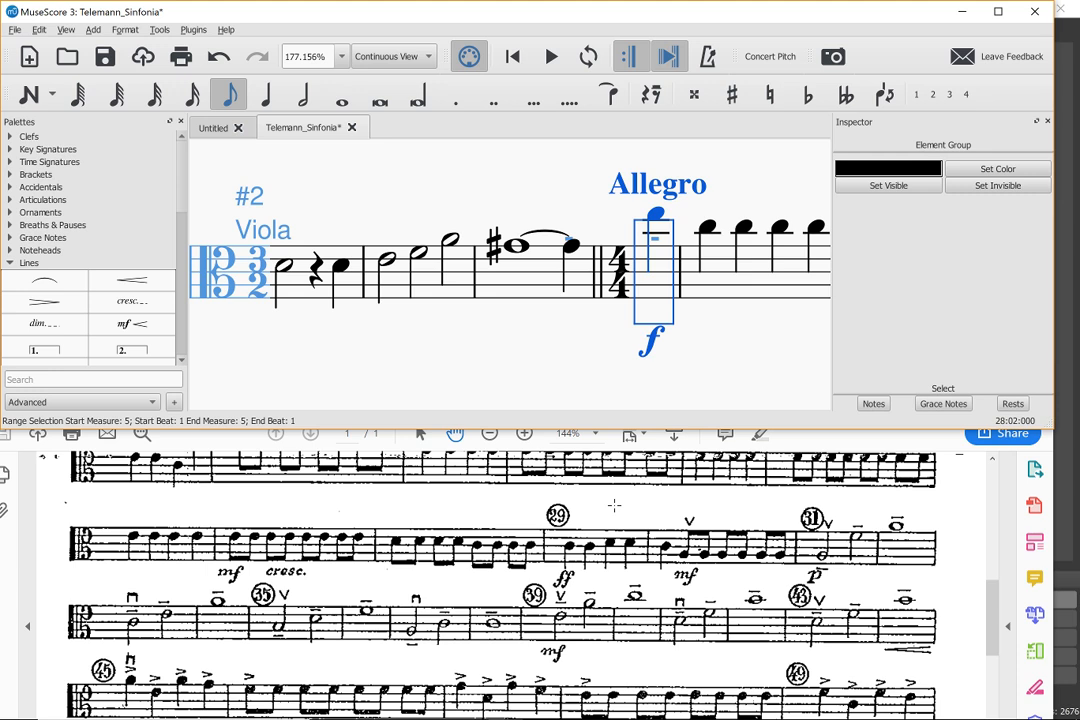
Step: Examine the circled measure numbers throughout the printed viola part in the PDF
scroll(614, 505, "up", 2)
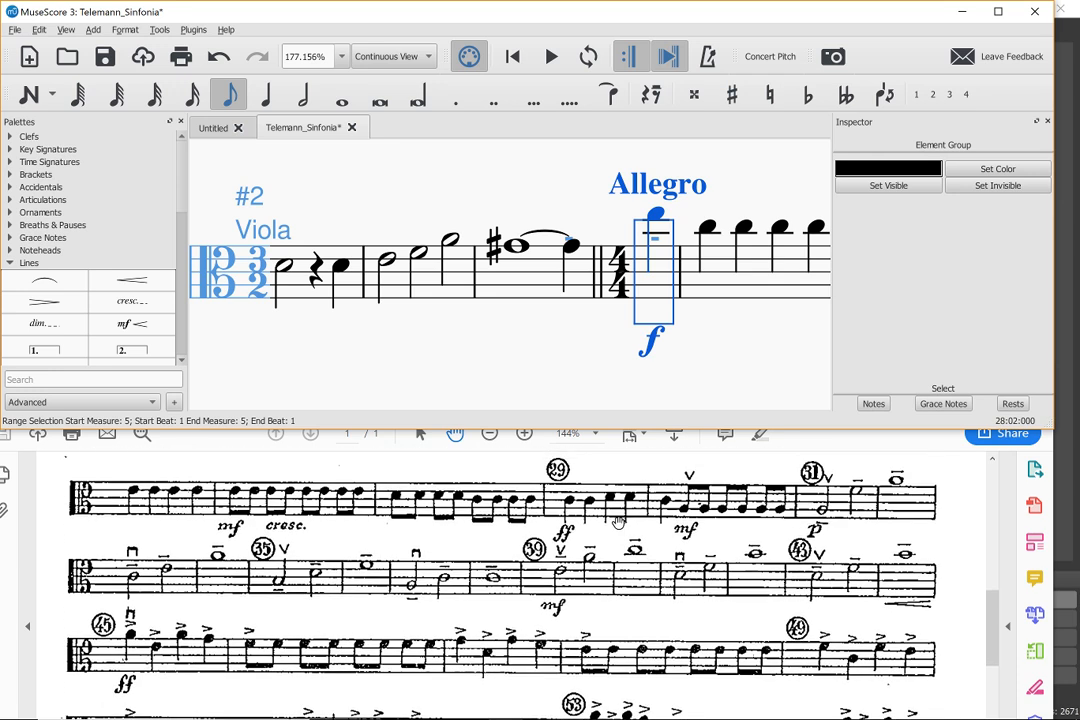
scroll(618, 522, "up", 5)
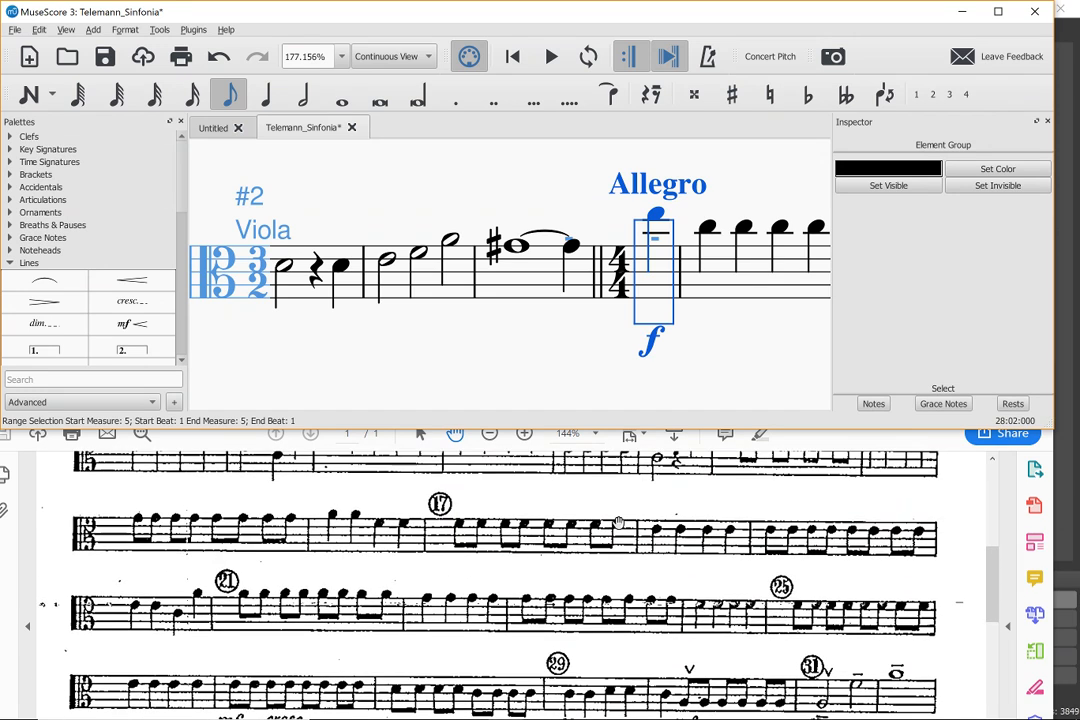
scroll(618, 522, "up", 1)
scroll(429, 478, "down", 6)
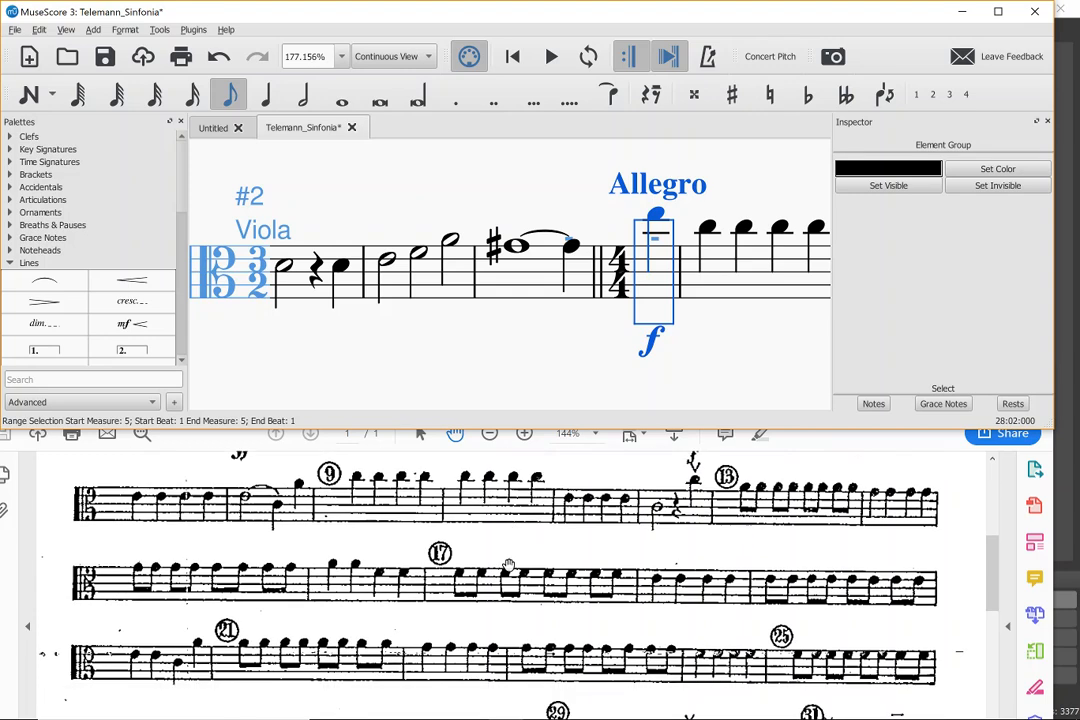
scroll(509, 566, "down", 5)
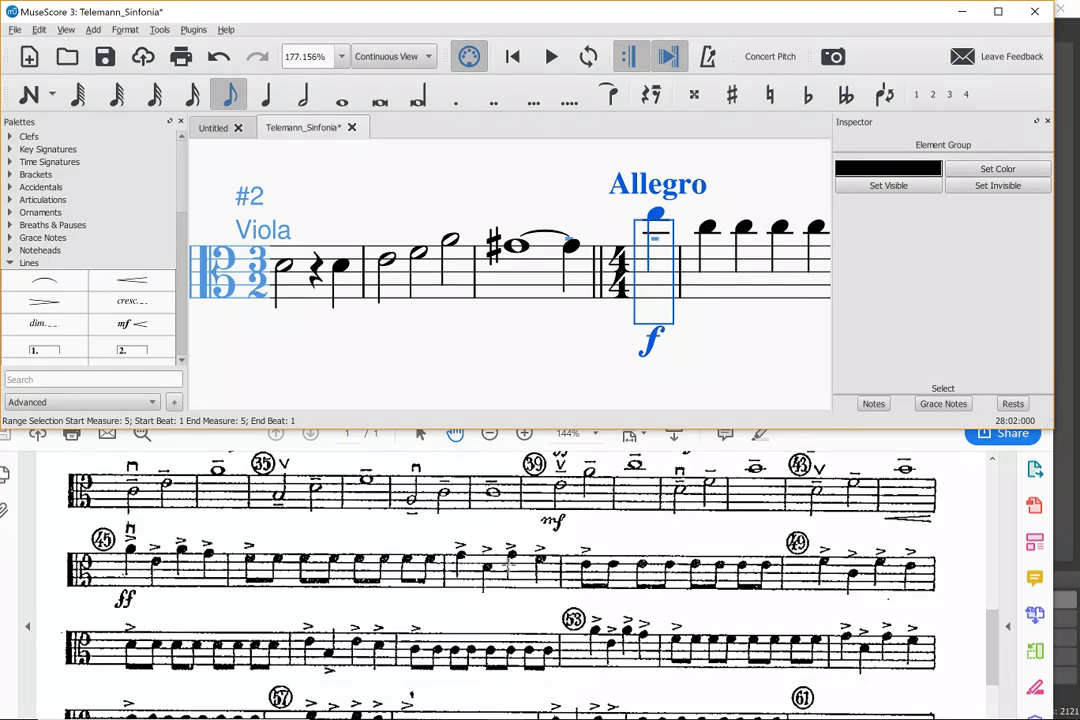
scroll(509, 566, "down", 5)
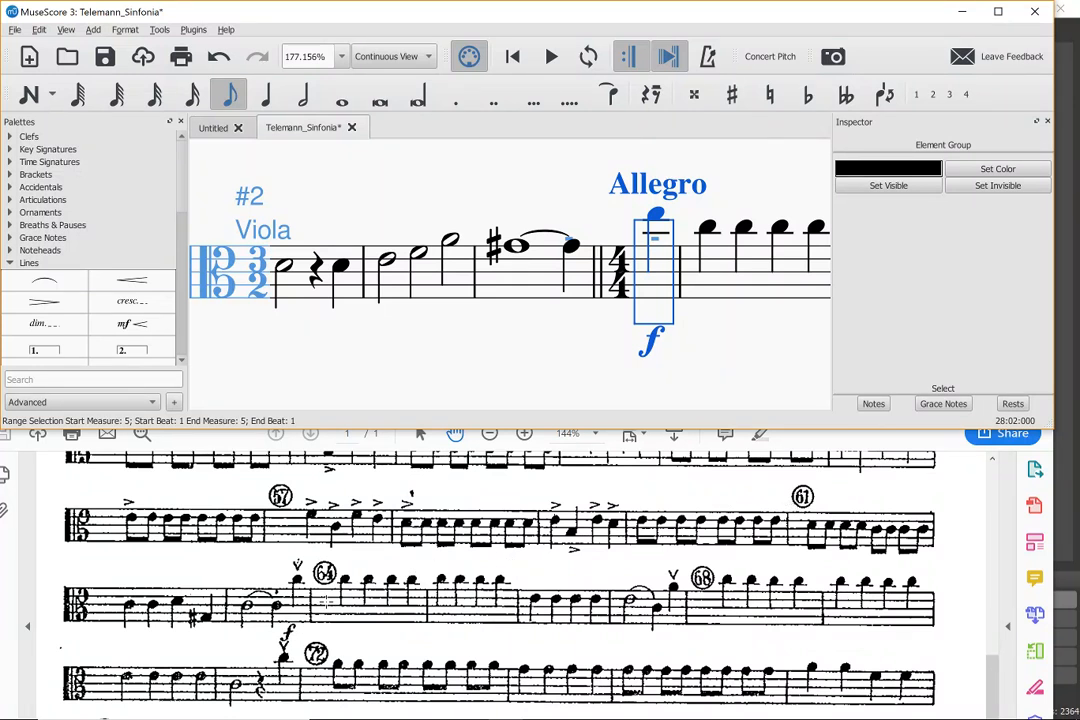
scroll(325, 594, "up", 10)
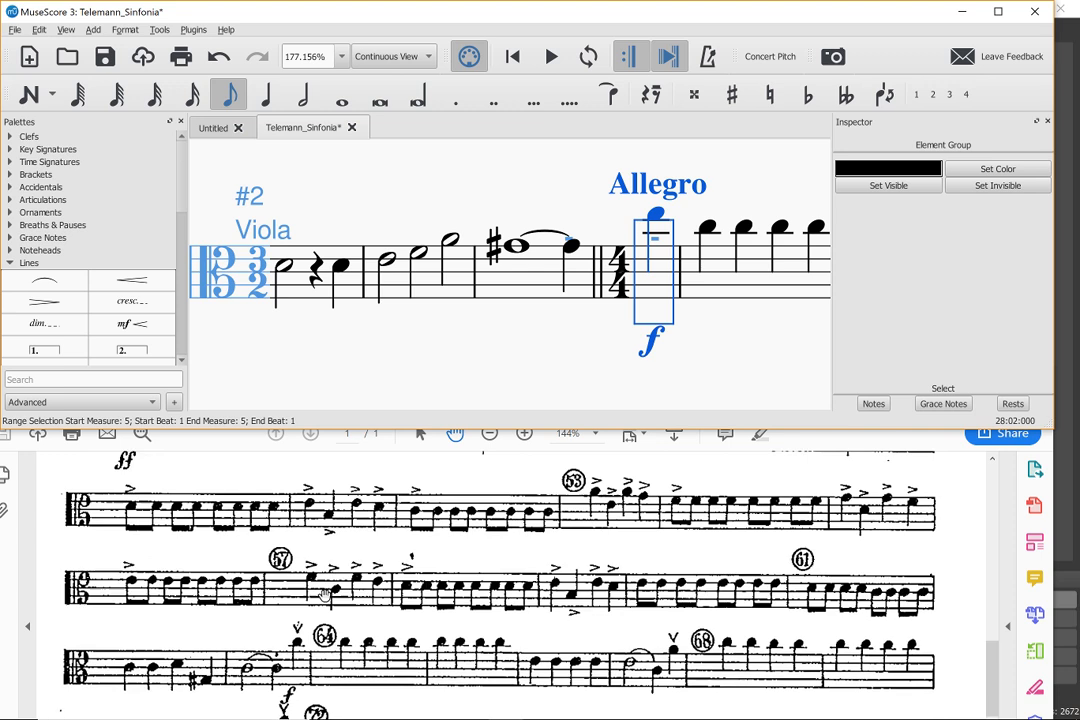
scroll(325, 594, "up", 2)
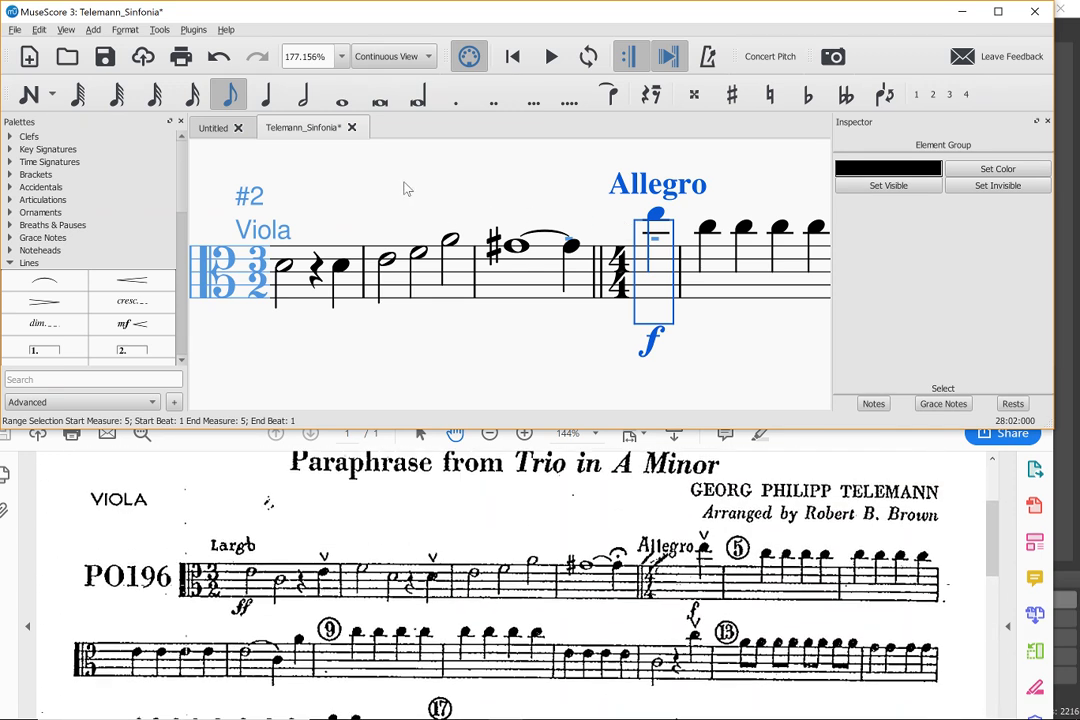
Step: Set the measure number mode of measure 5, right after the Allegro pickup, to Always Show
right_click(726, 290)
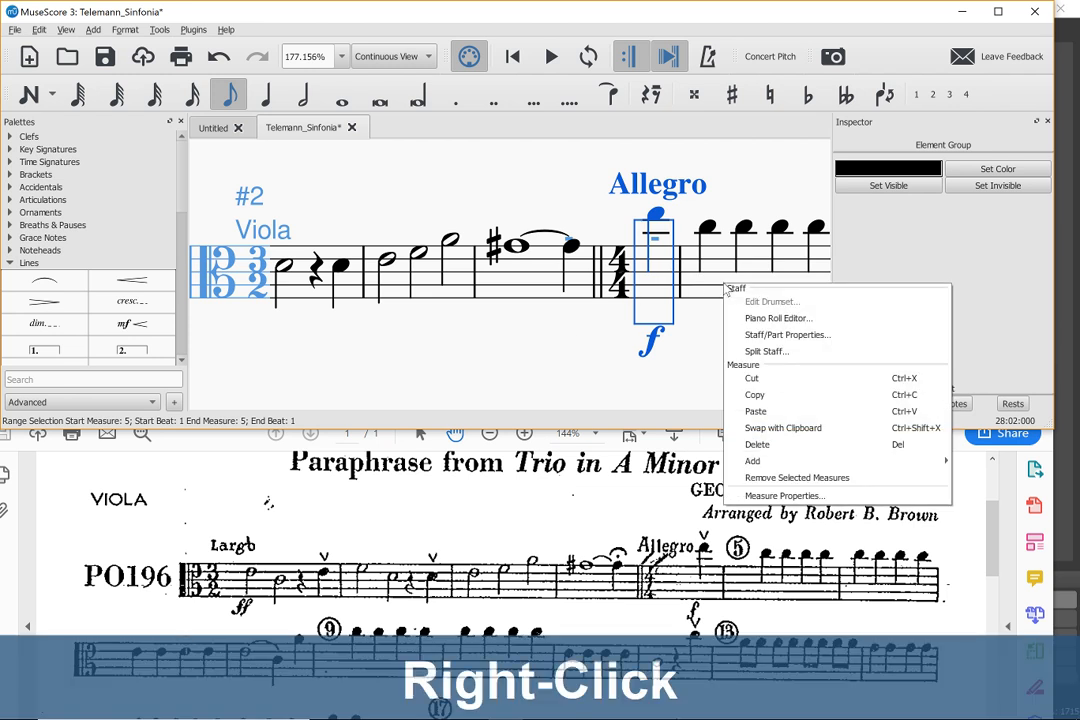
left_click(762, 498)
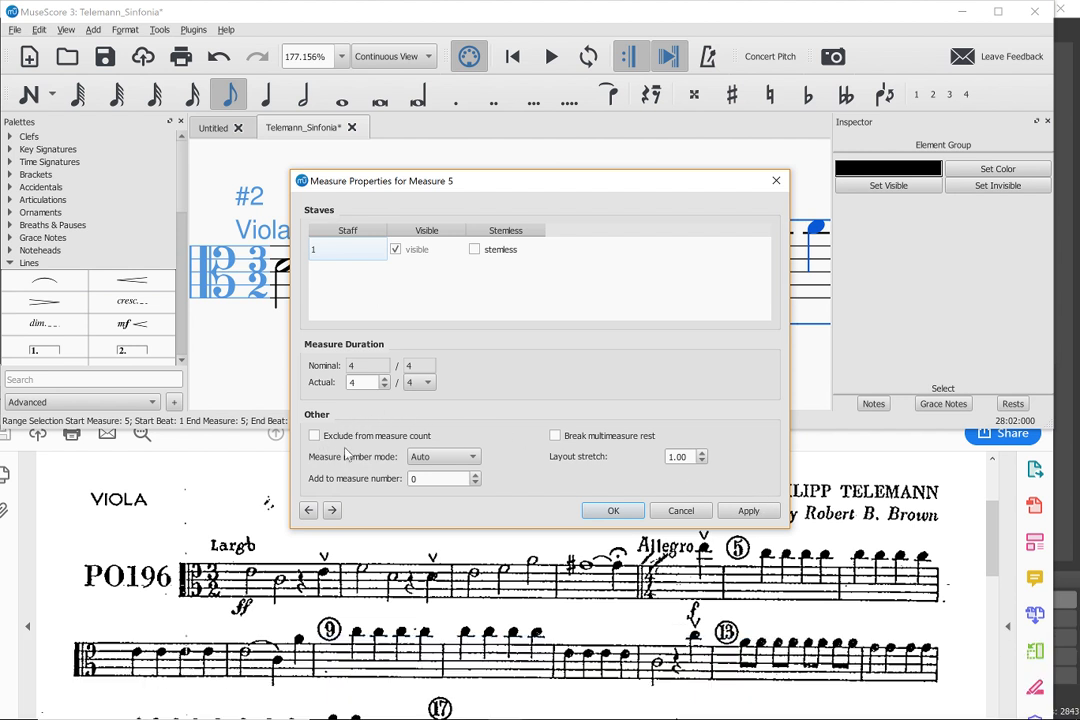
left_click(430, 457)
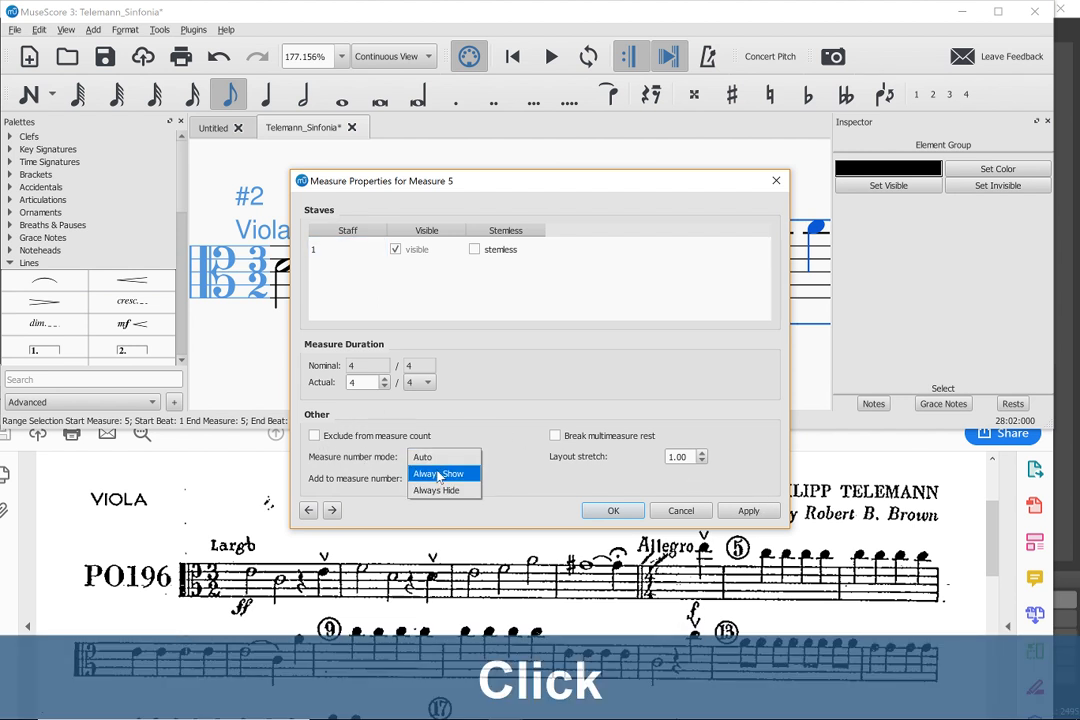
left_click(440, 473)
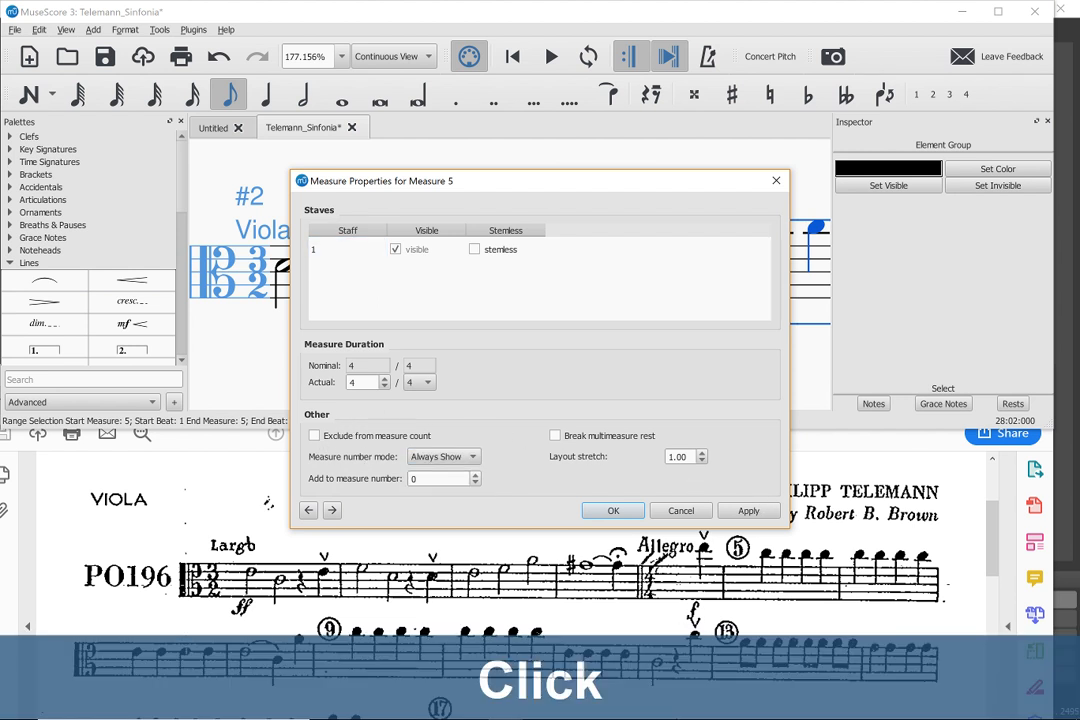
left_click(606, 510)
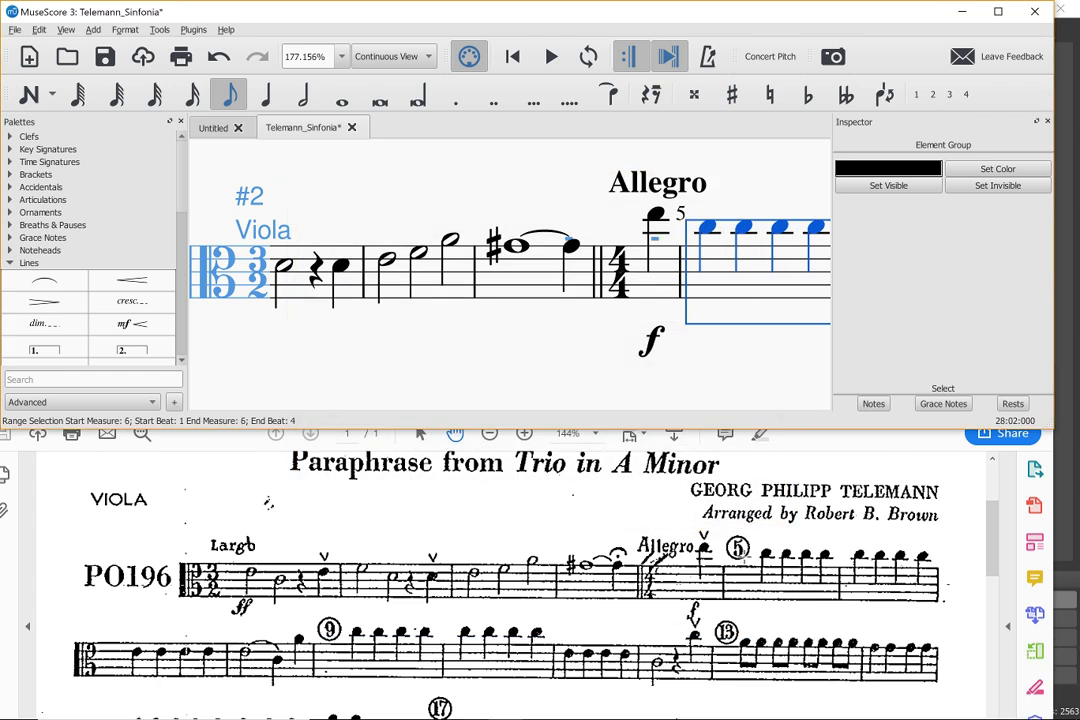
Step: Give the measure number 5 a Circle frame and set that frame as the style for measure numbers
left_click(680, 214)
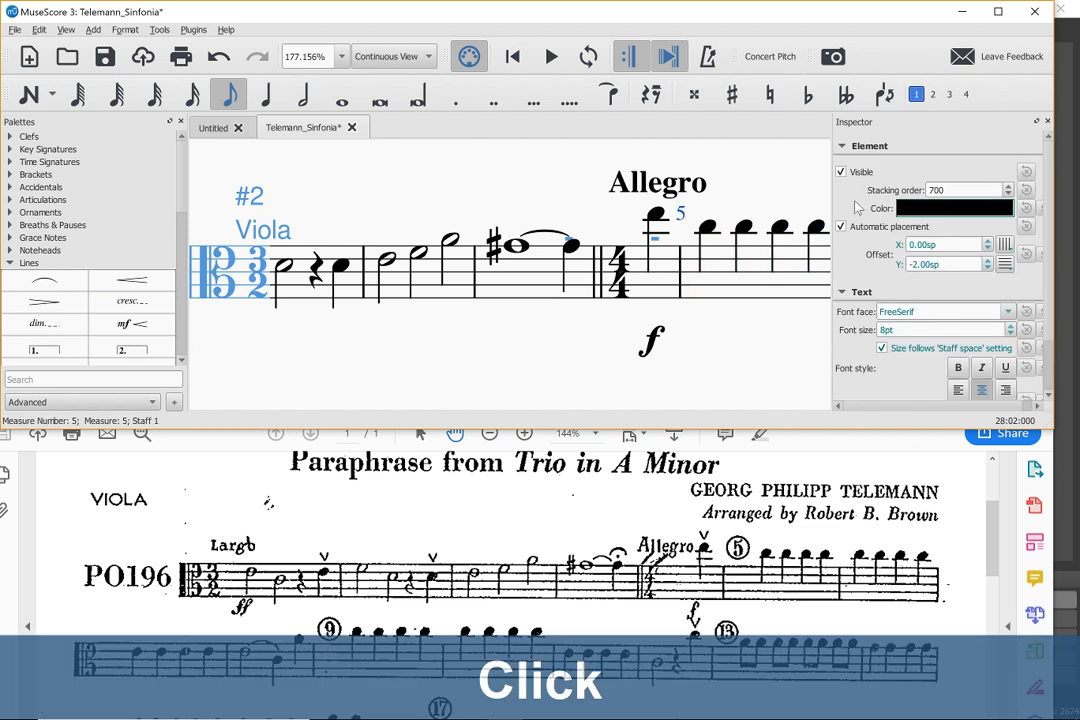
left_click_drag(1049, 160, 1049, 237)
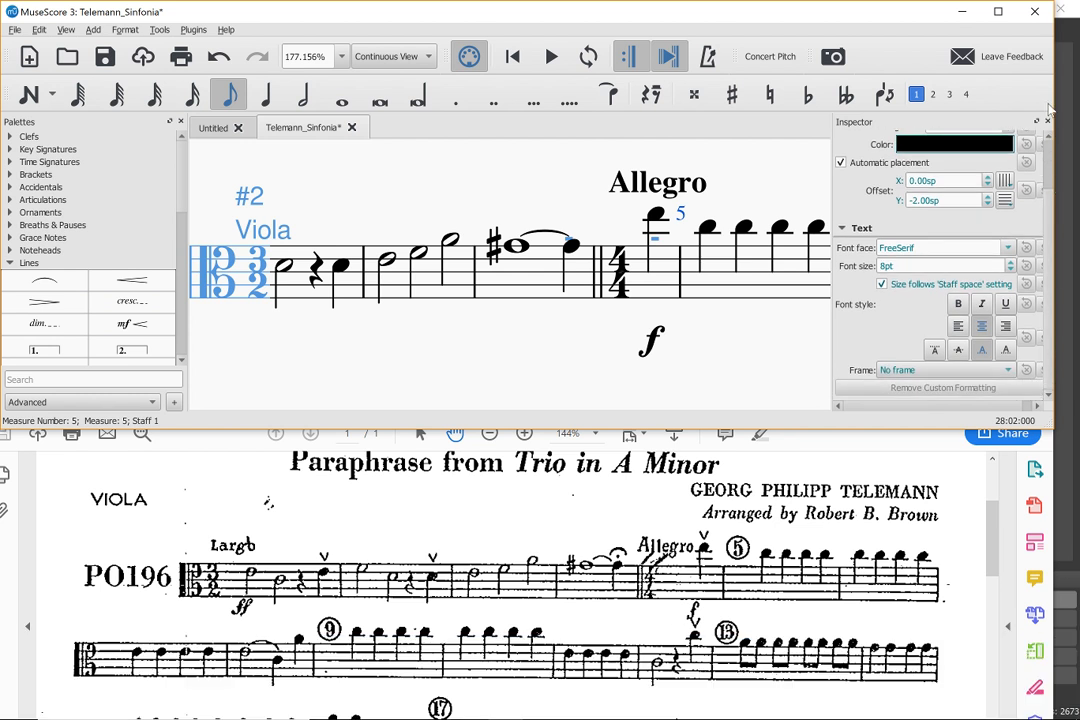
left_click_drag(1052, 107, 1068, 105)
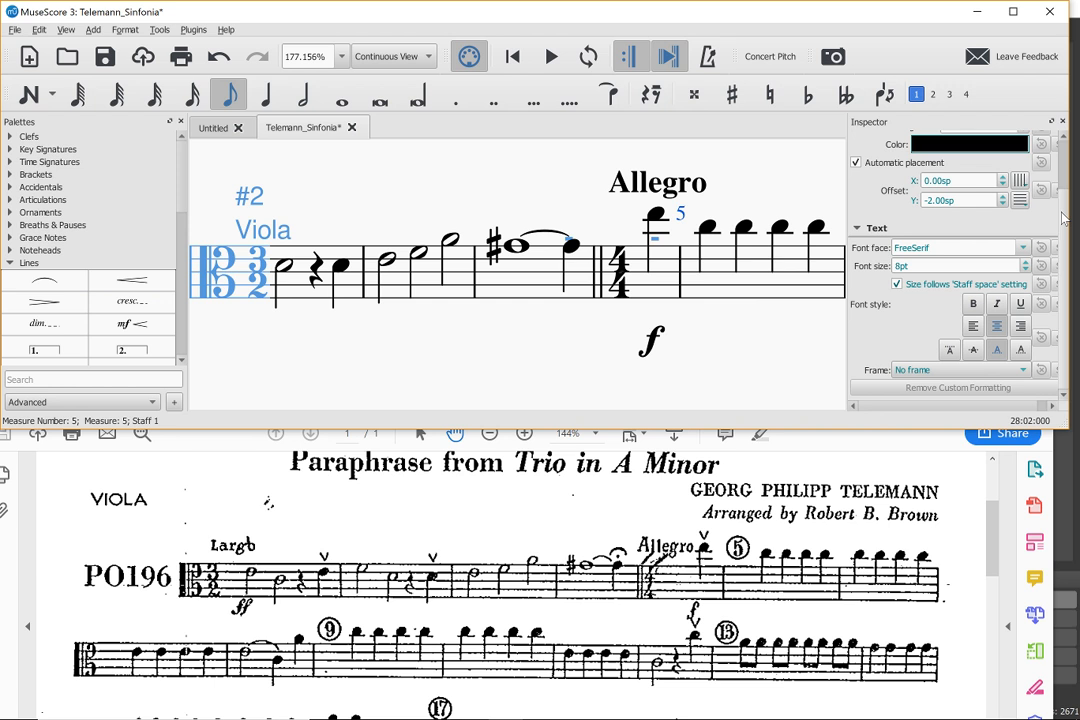
left_click(1062, 213)
left_click_drag(1063, 257, 1067, 301)
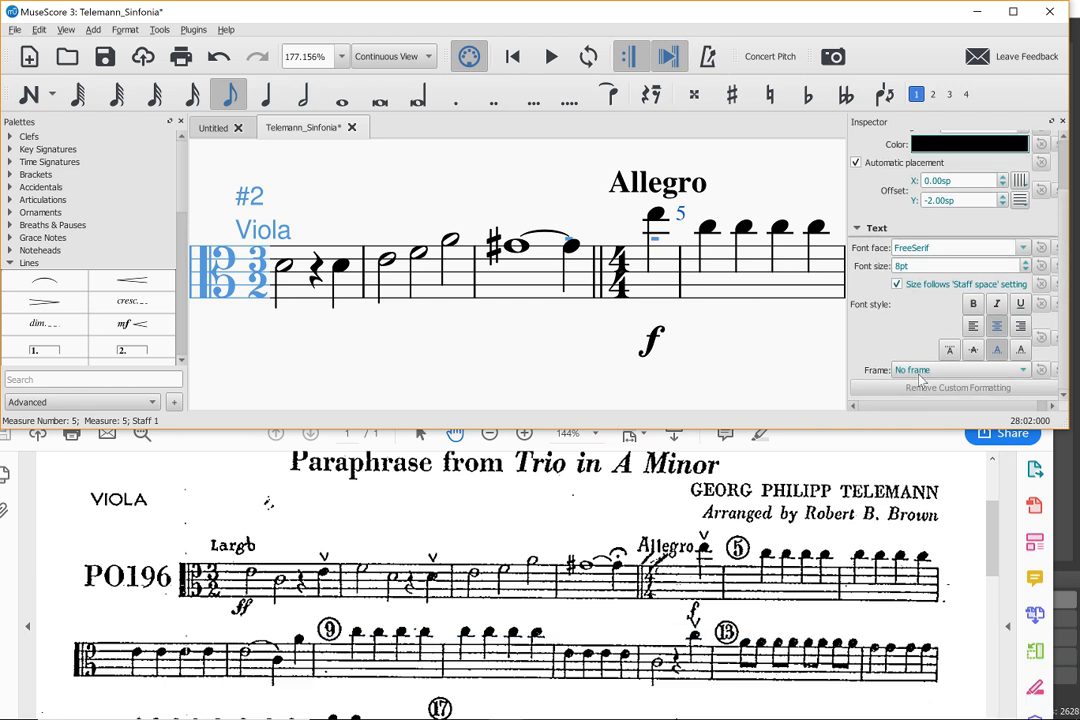
left_click(919, 375)
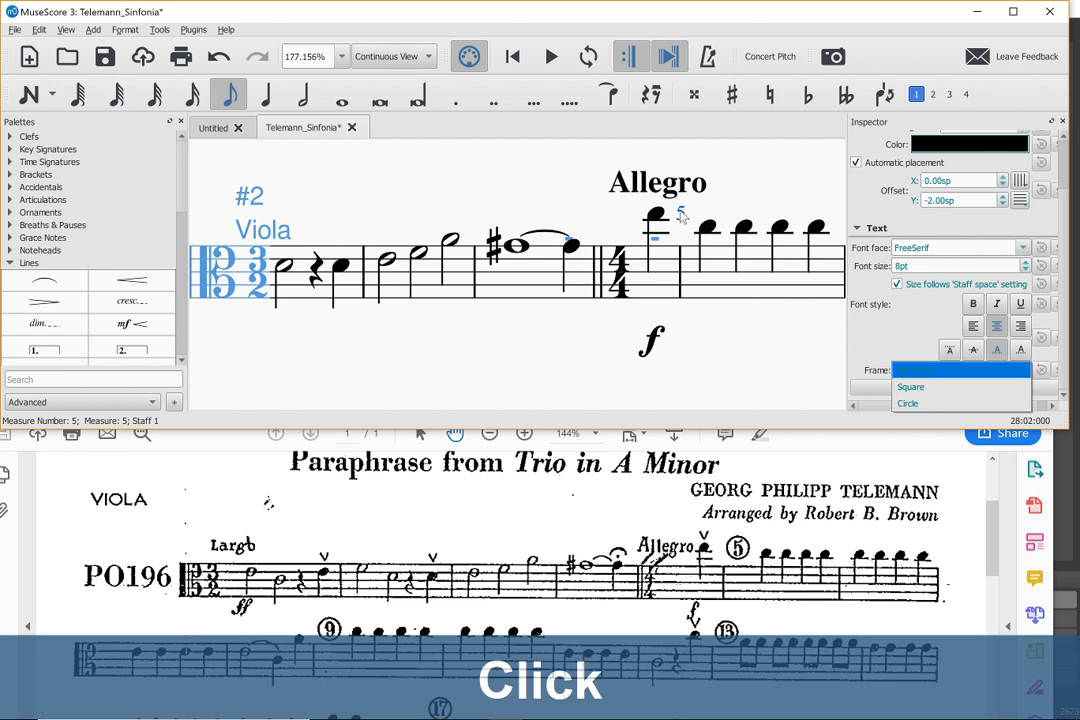
left_click(679, 214)
left_click(910, 370)
left_click(922, 404)
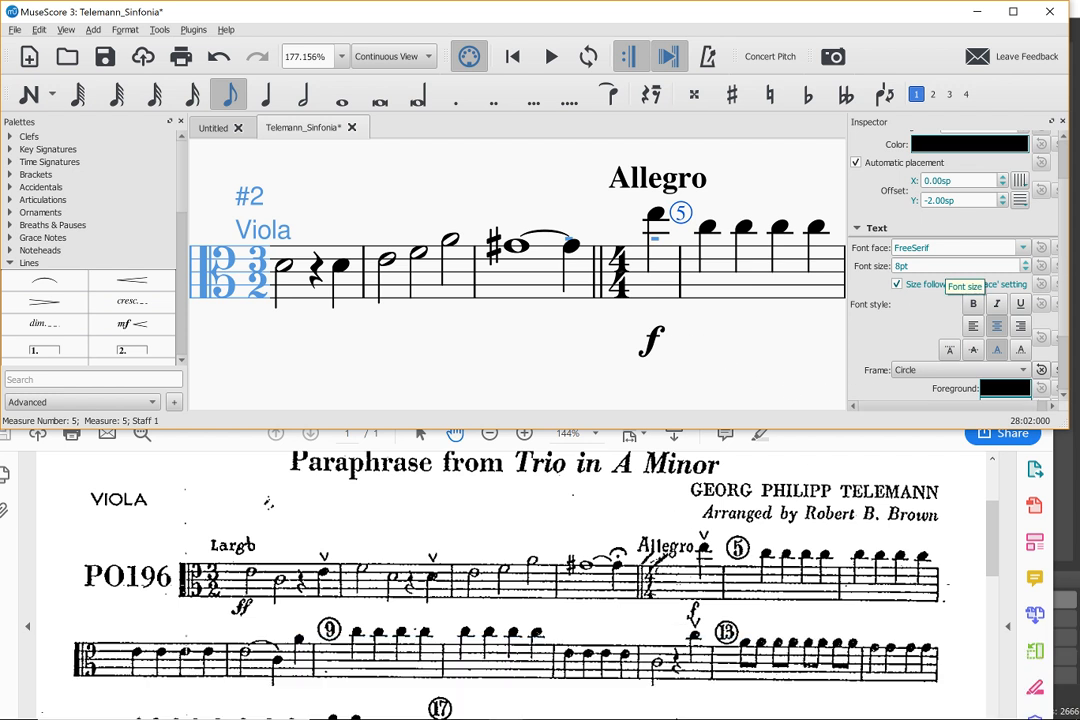
left_click_drag(975, 406, 1028, 406)
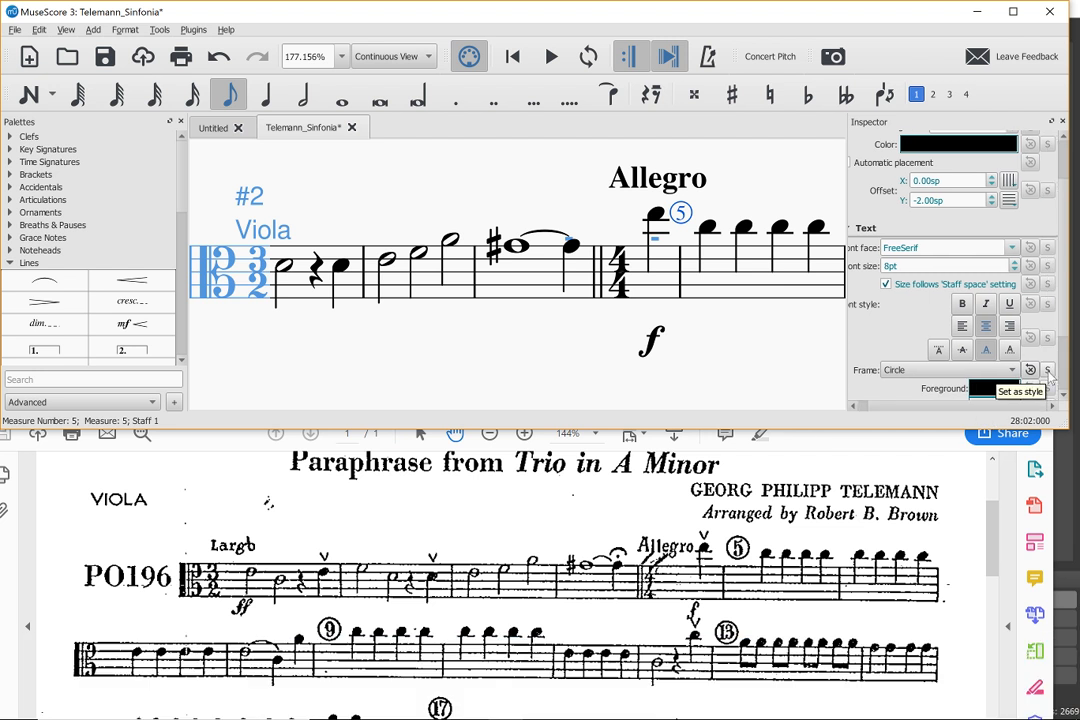
left_click(1048, 372)
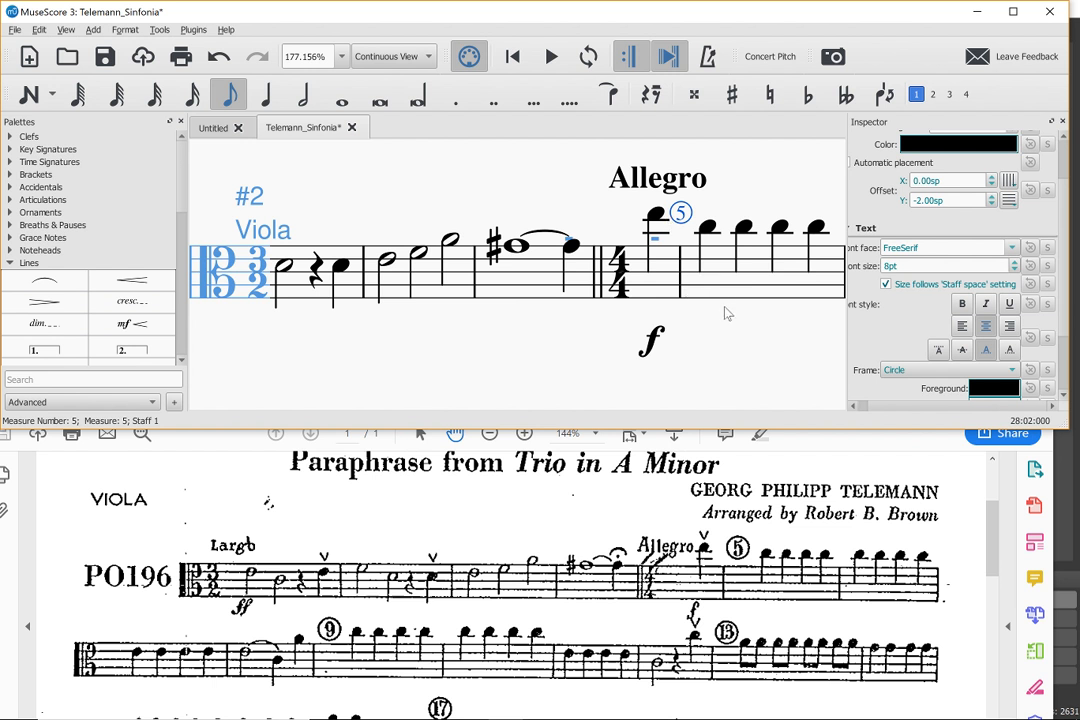
Step: Set the measure number mode of measure 9 to Always Show and select its circled number
scroll(725, 312, "down", 2)
scroll(726, 313, "down", 3)
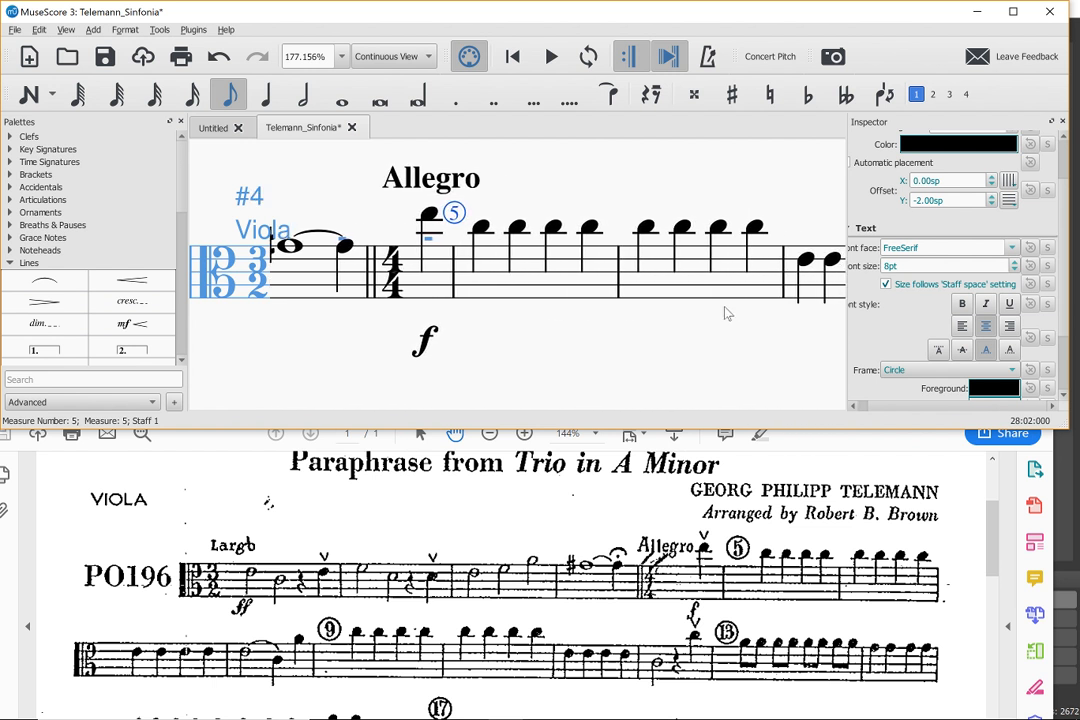
scroll(727, 313, "down", 3)
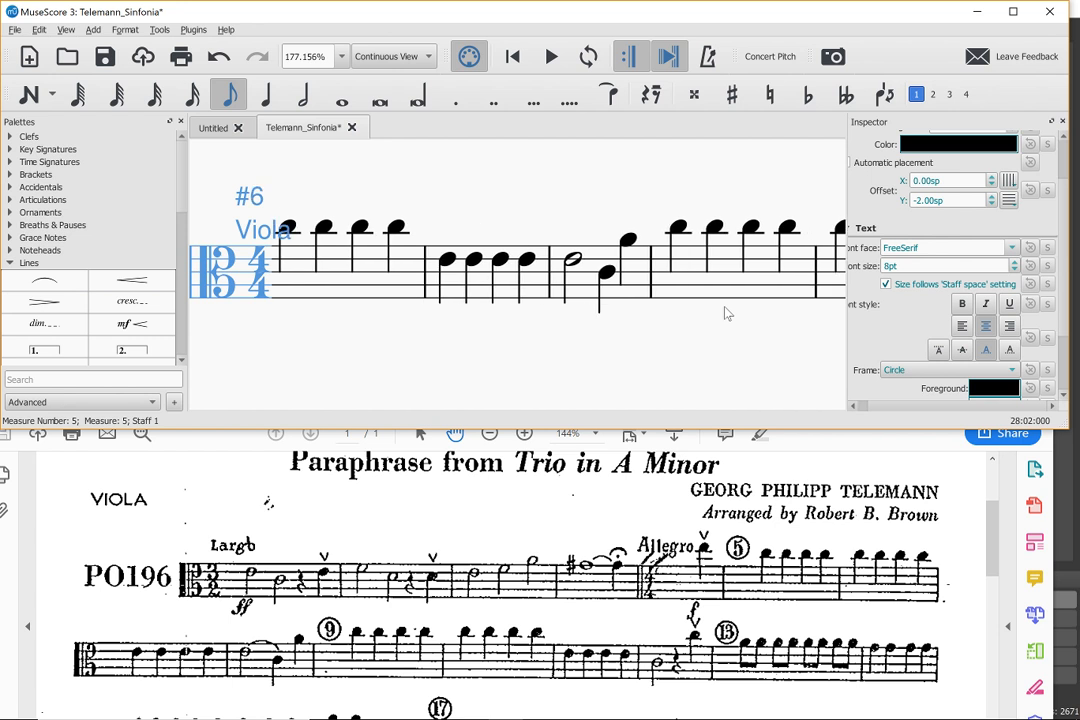
right_click(684, 297)
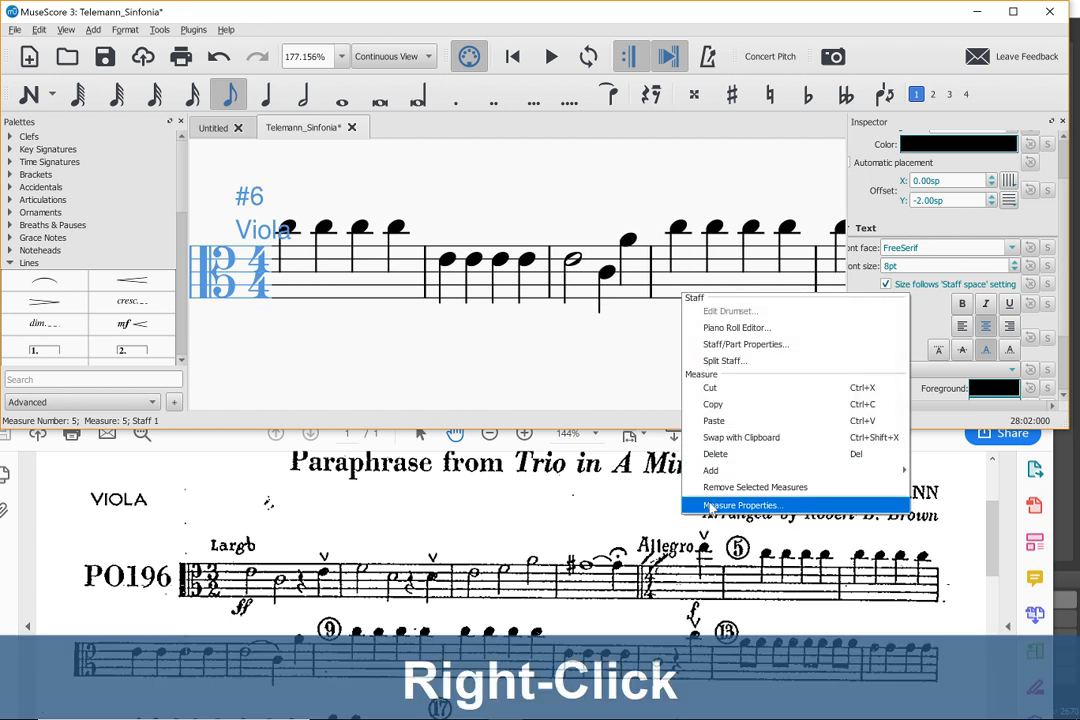
left_click(708, 505)
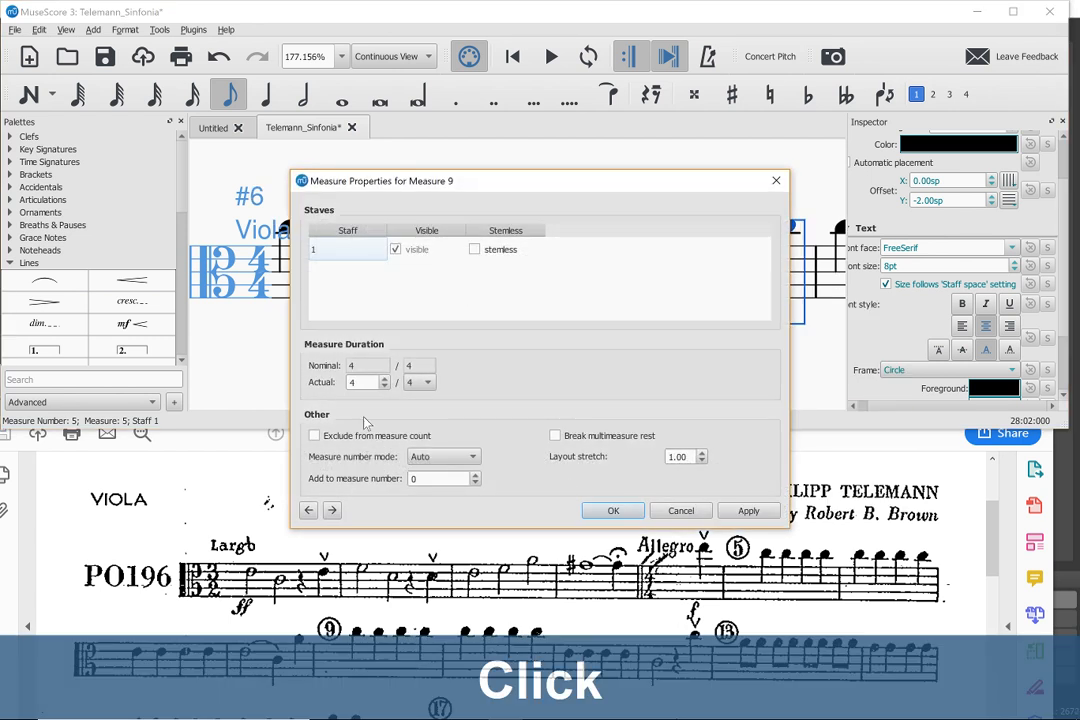
left_click(432, 457)
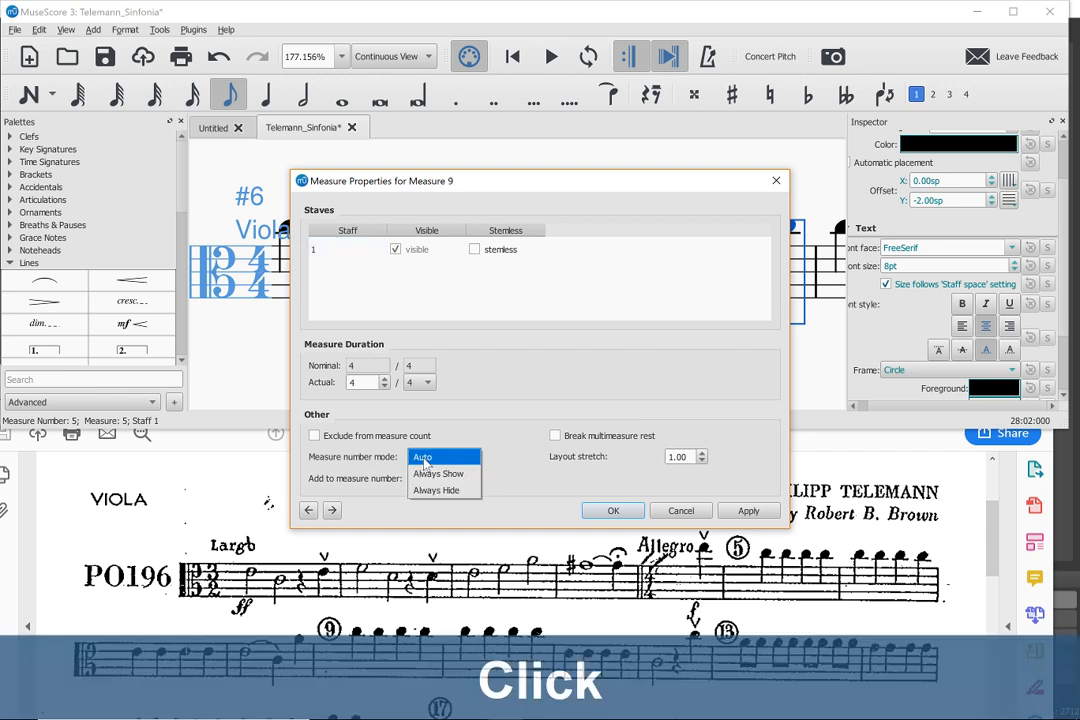
left_click(429, 475)
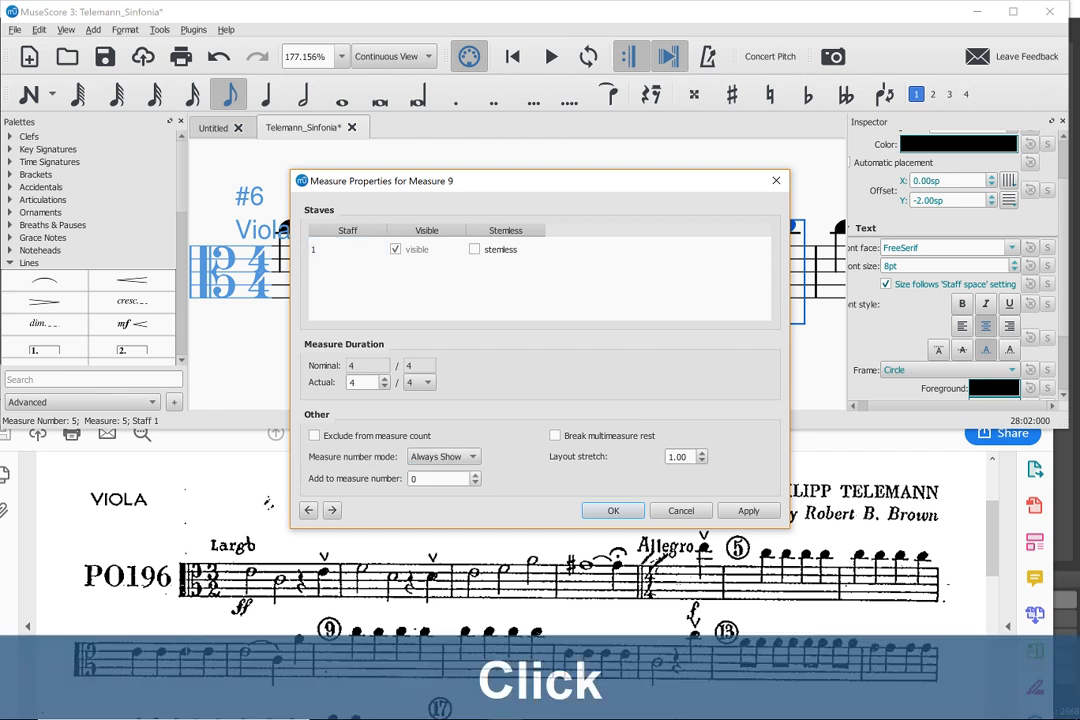
left_click(606, 513)
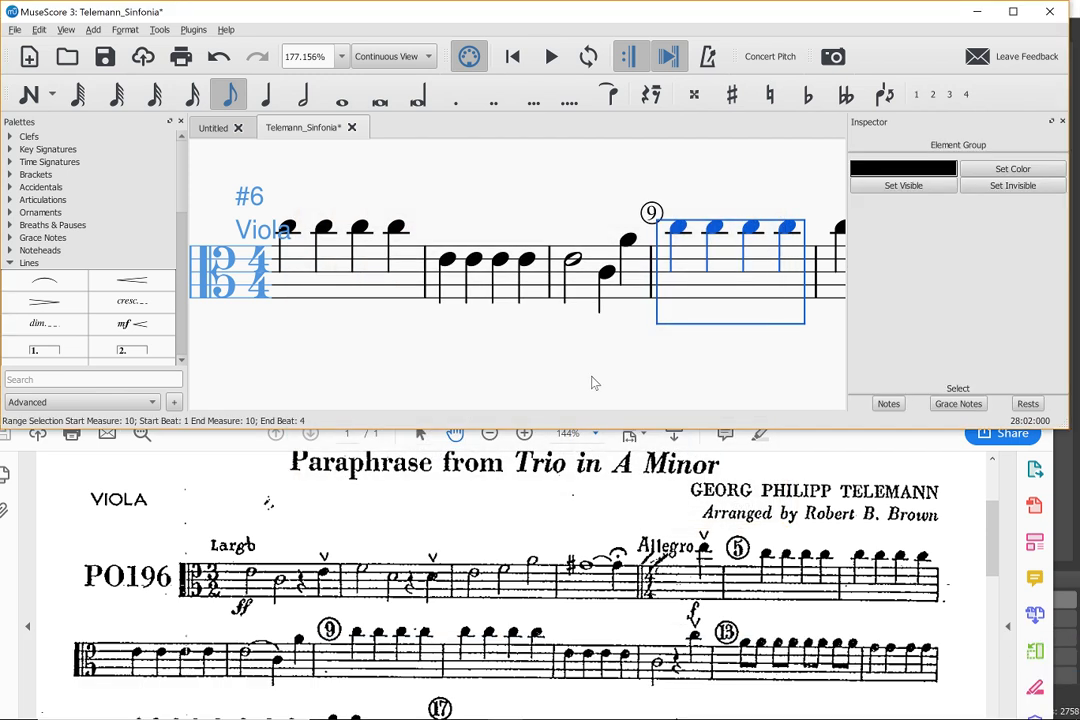
scroll(620, 260, "right", 2)
scroll(642, 268, "right", 3)
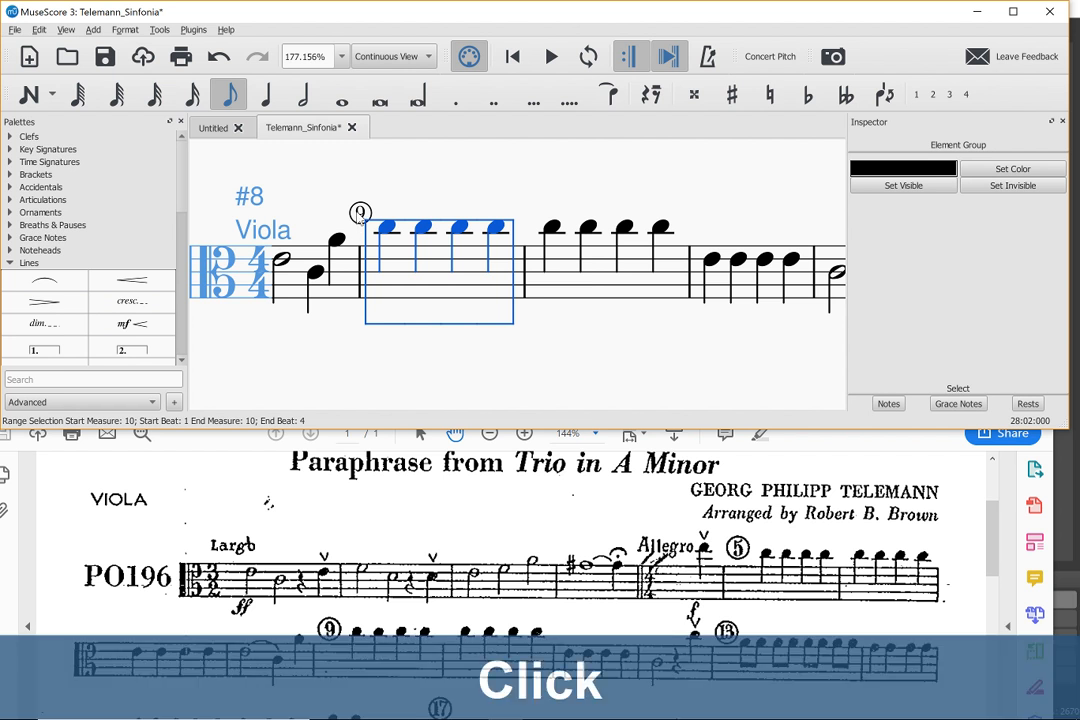
left_click(360, 214)
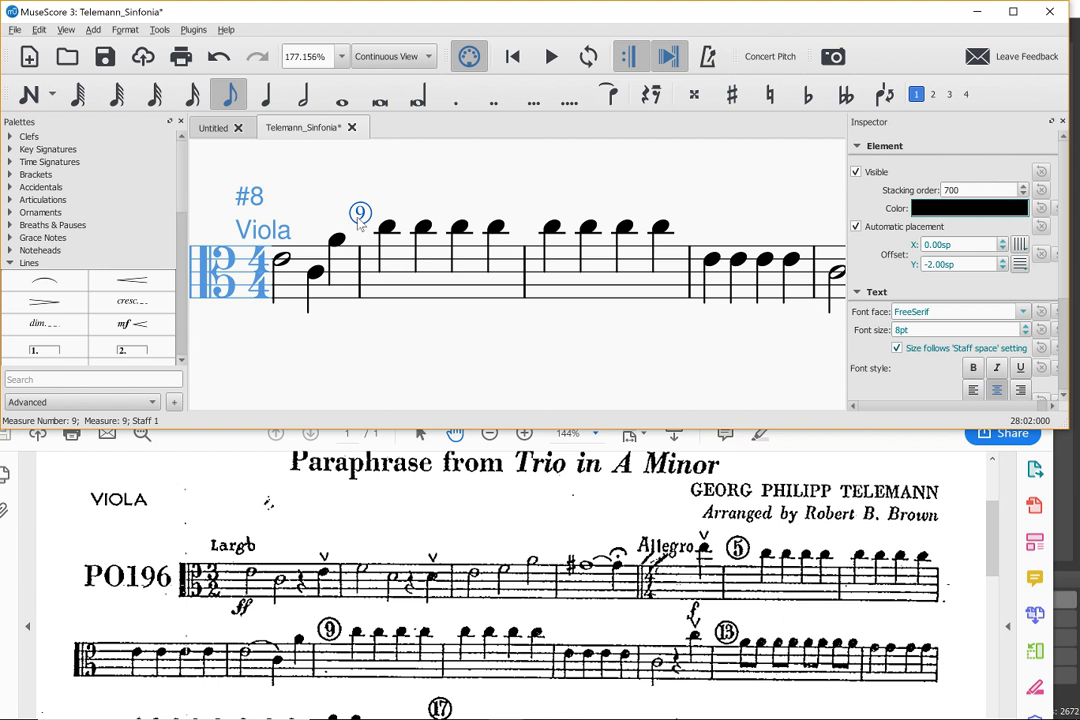
Step: Set the measure number mode of measure 13, the first eighth-note measure, to Always Show
scroll(378, 415, "down", 3)
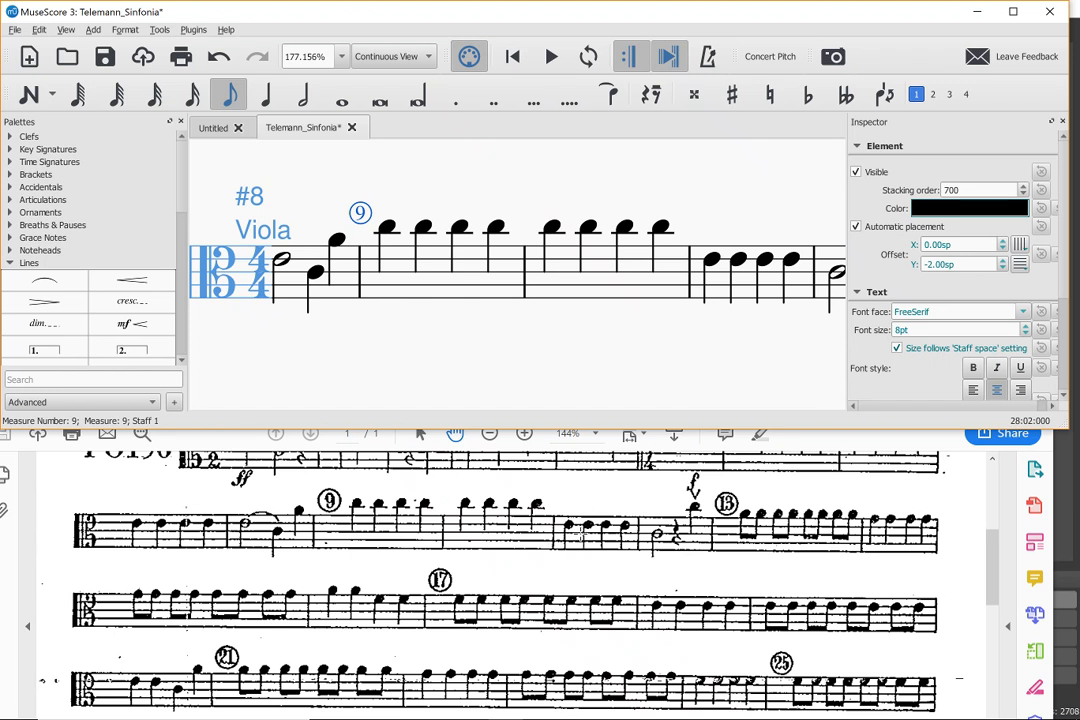
scroll(603, 346, "down", 1)
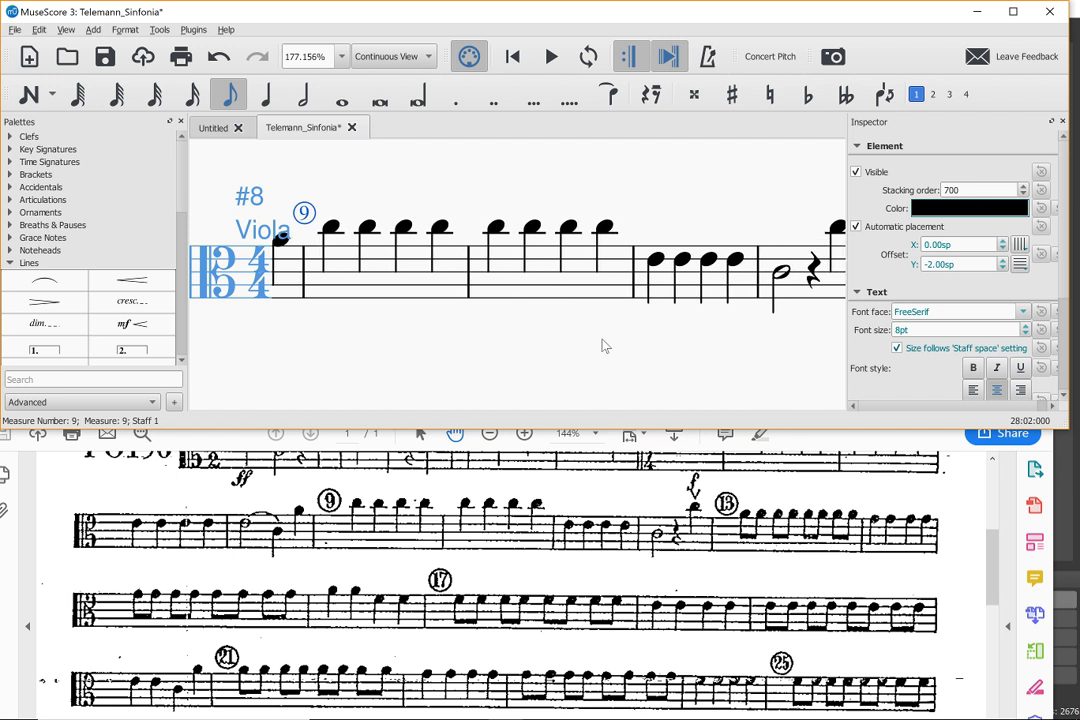
scroll(603, 346, "down", 4)
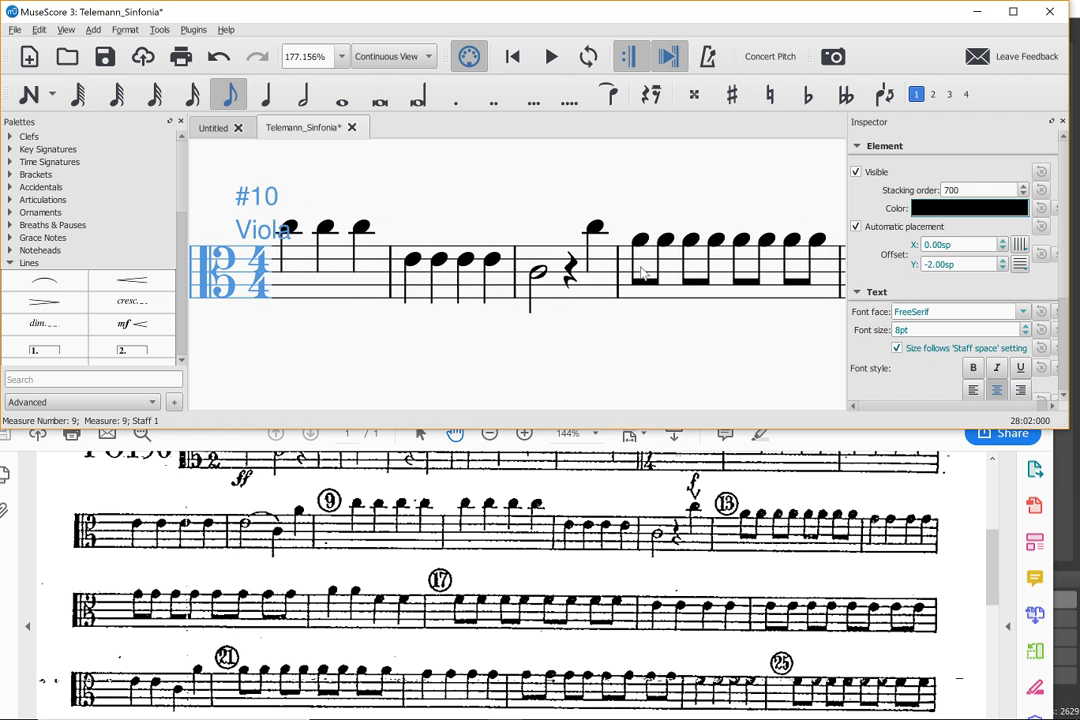
left_click(670, 297)
right_click(669, 297)
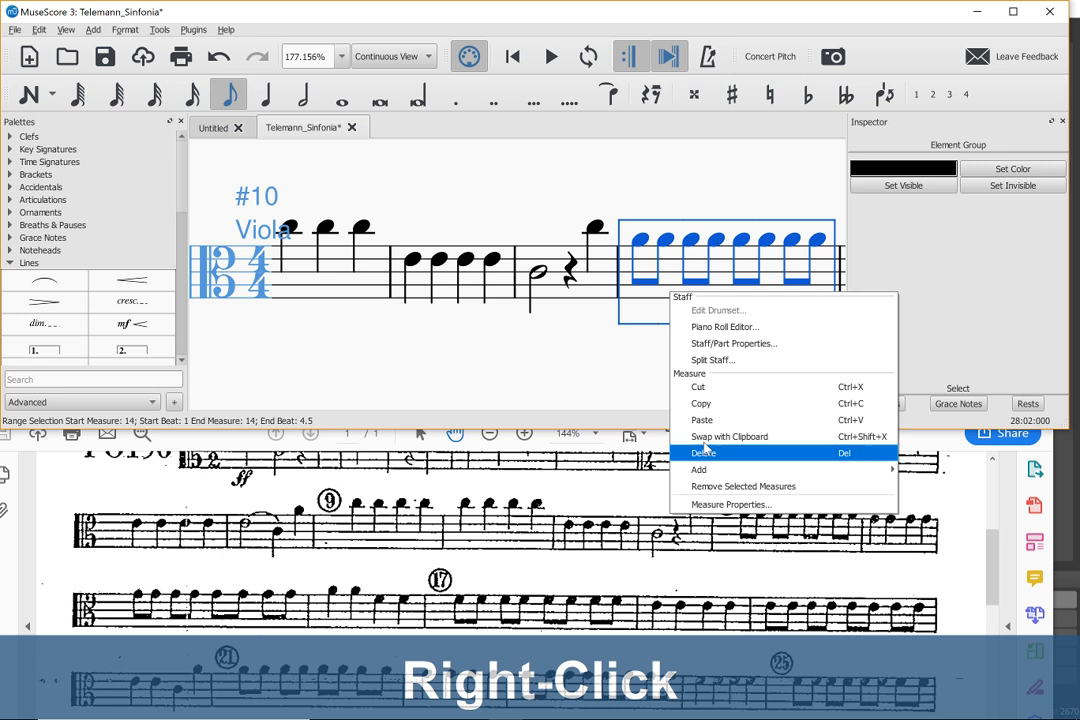
left_click(728, 504)
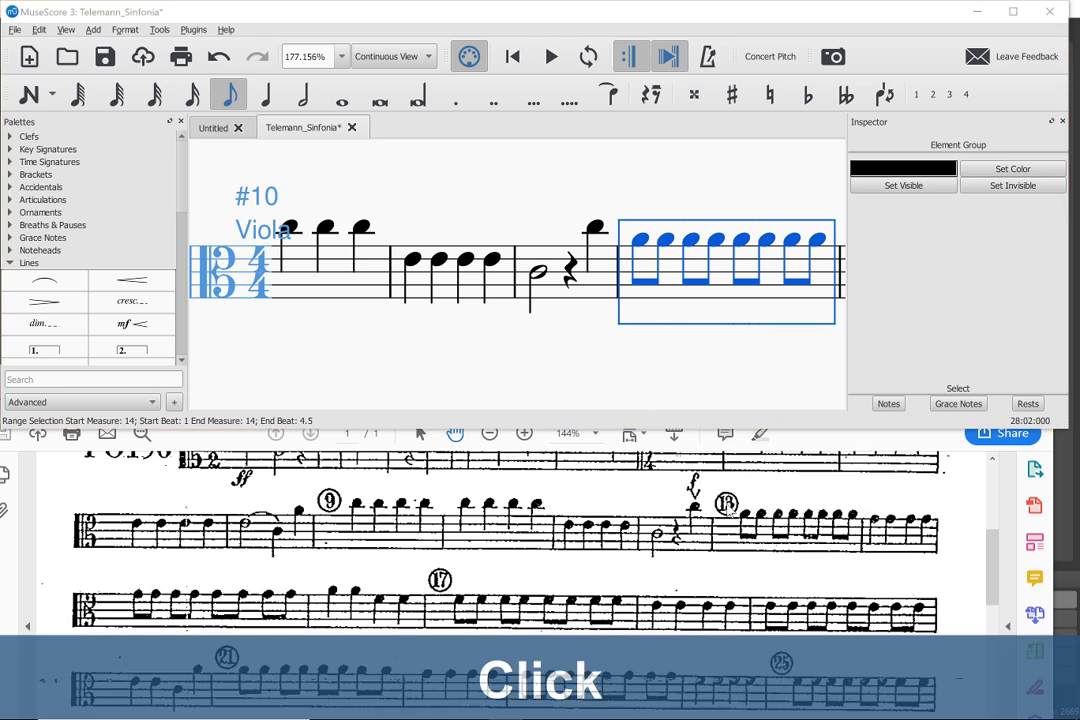
left_click(425, 456)
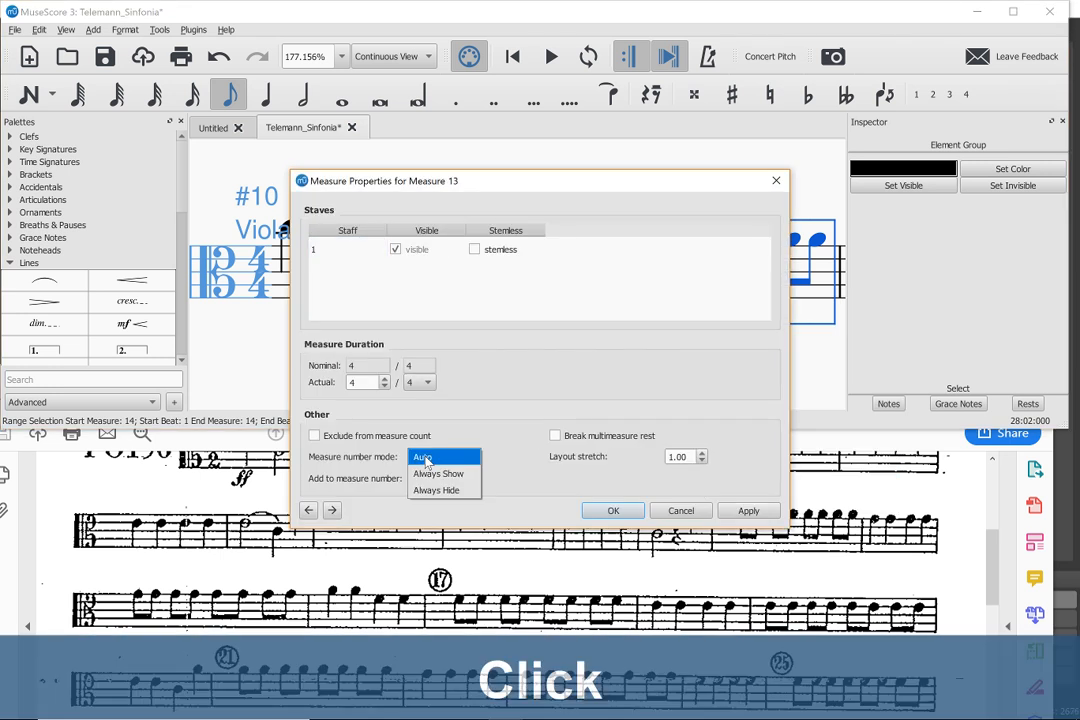
left_click(433, 474)
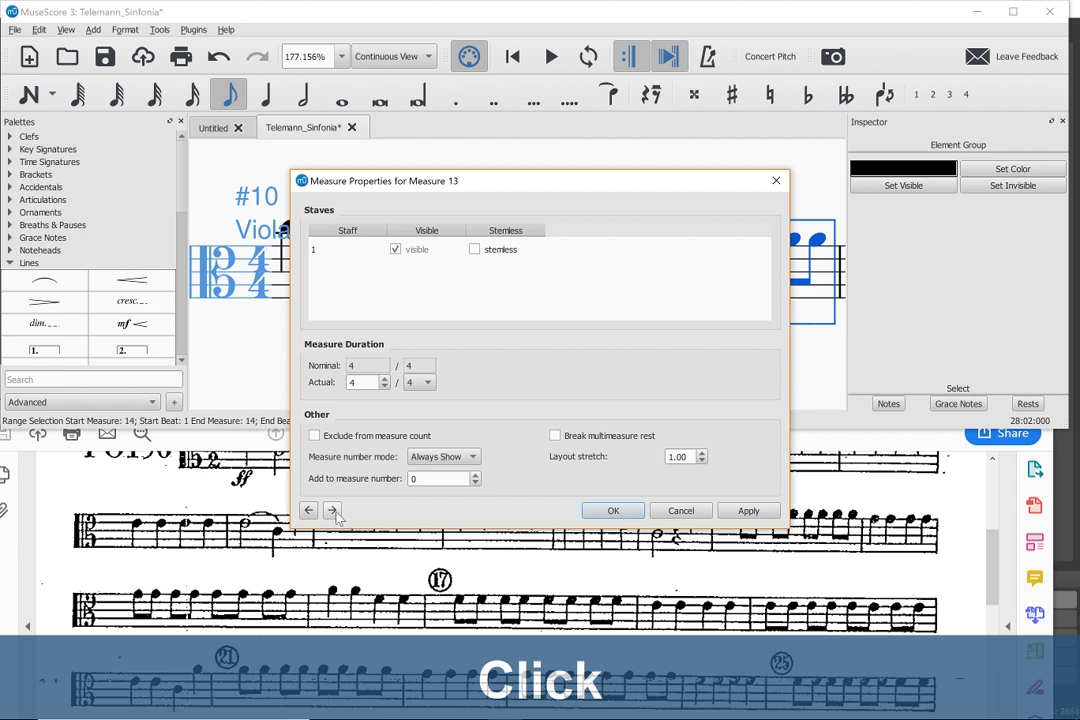
left_click(745, 512)
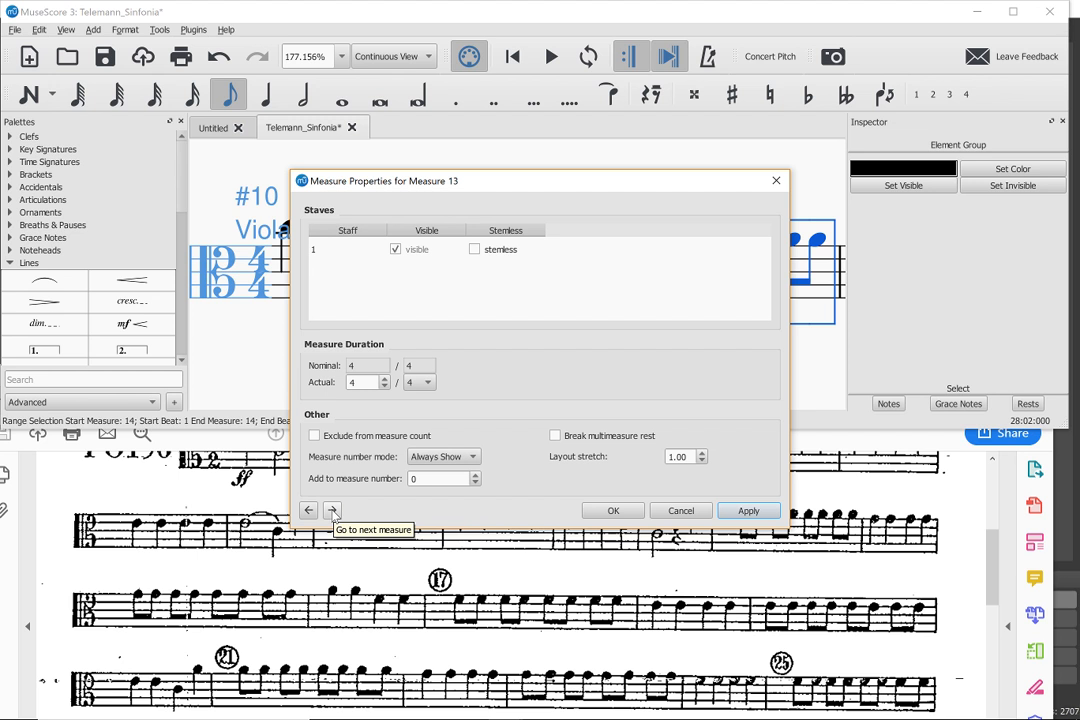
Step: Advance to measure 17 in the measure properties and set its measure number mode to Always Show
left_click(333, 511)
left_click(333, 511)
left_click(333, 511)
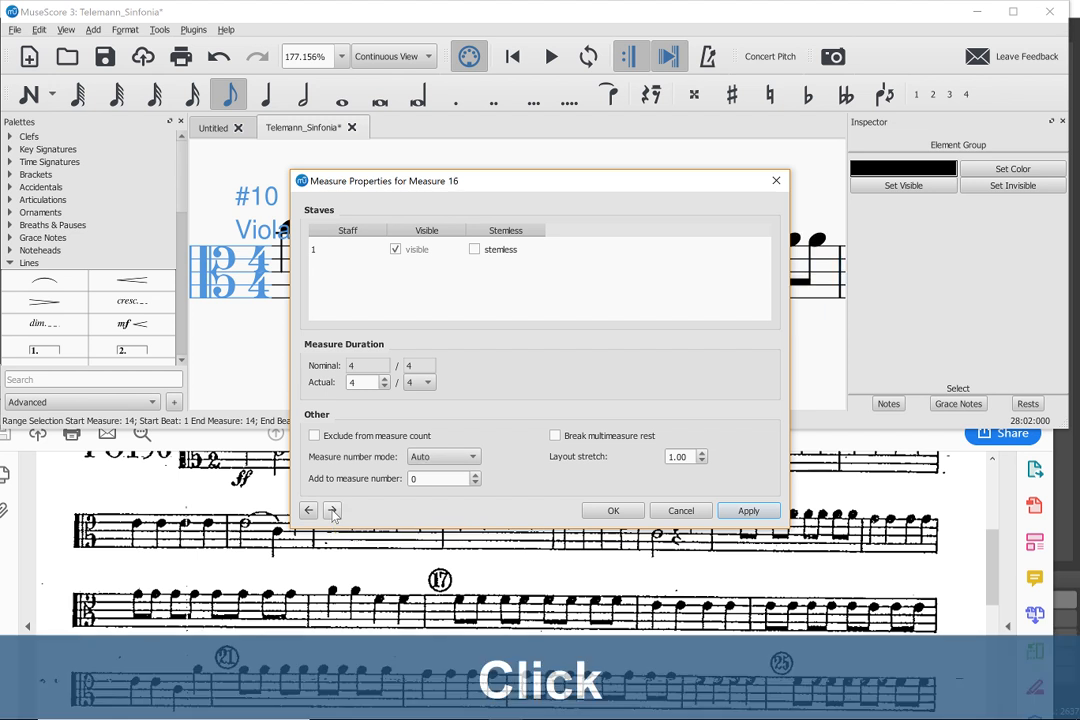
left_click(415, 456)
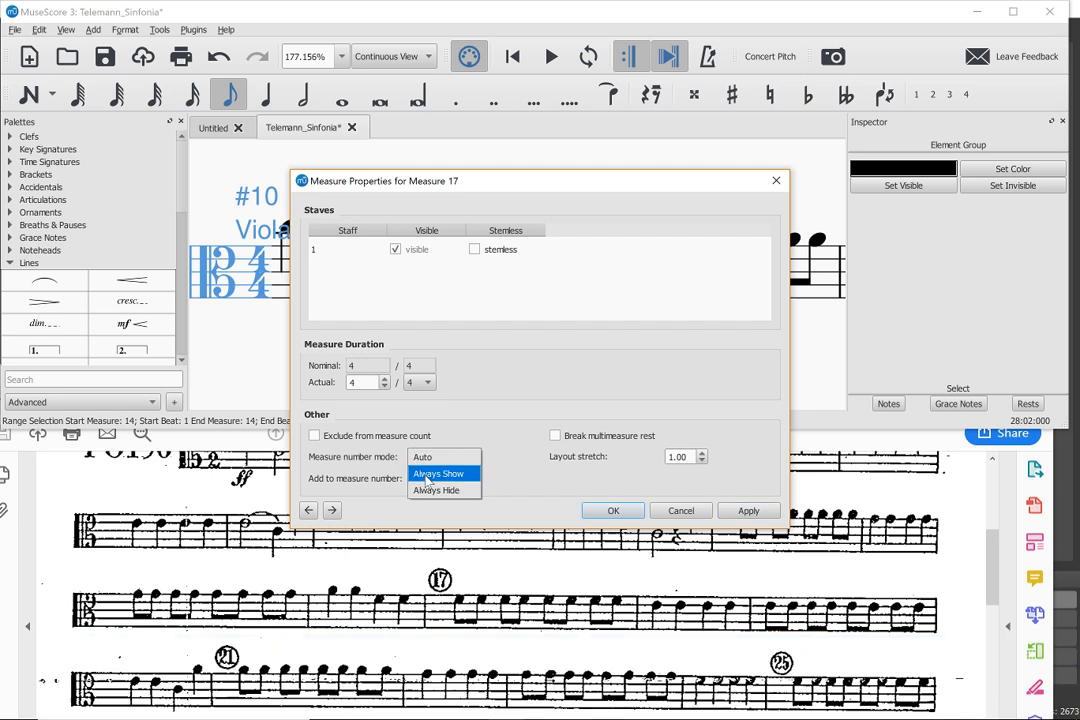
left_click(427, 477)
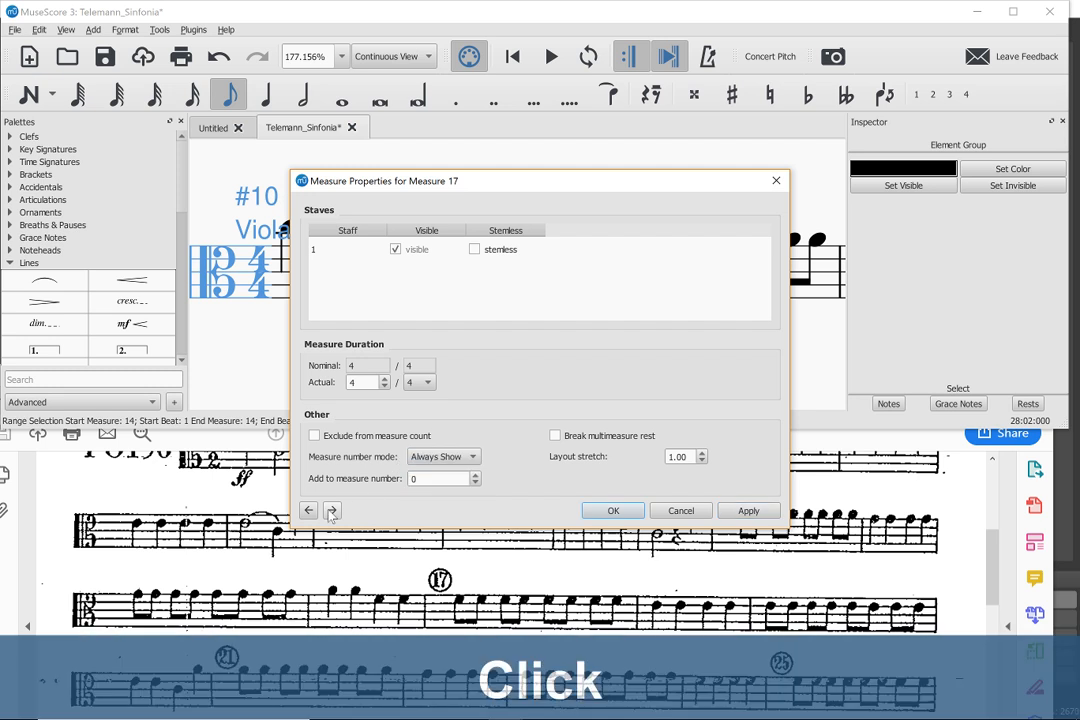
left_click(731, 512)
Step: Advance to measure 21 in the measure properties and set its measure number mode to Always Show
left_click(334, 511)
left_click(334, 511)
left_click(334, 511)
left_click(448, 459)
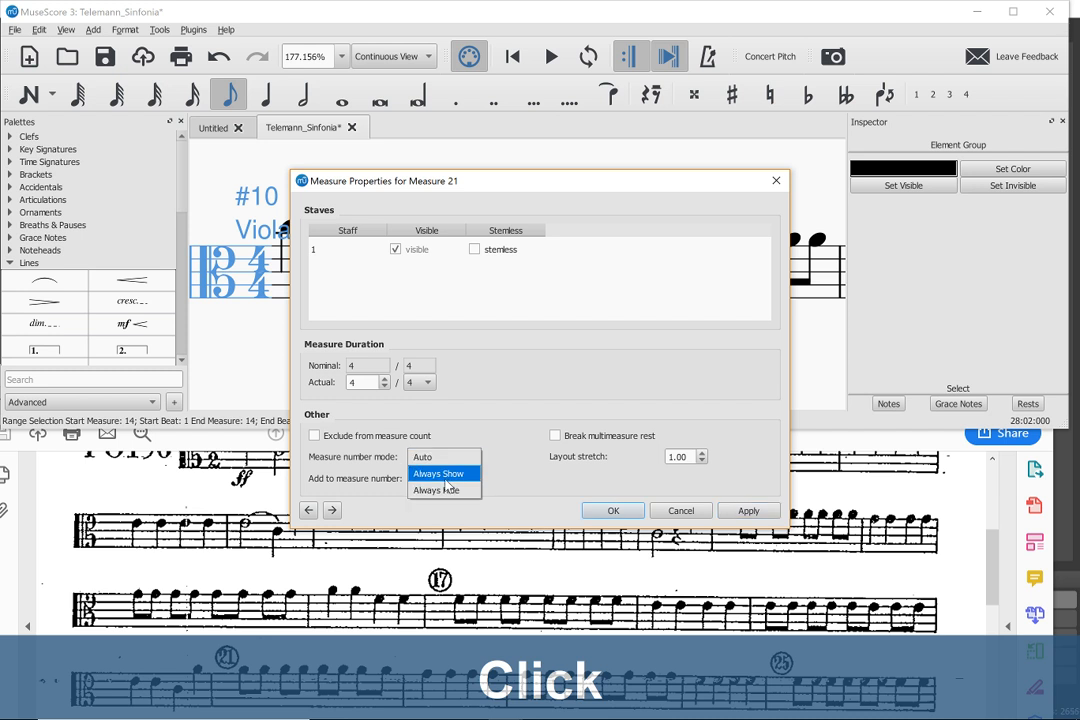
left_click(446, 476)
left_click(745, 511)
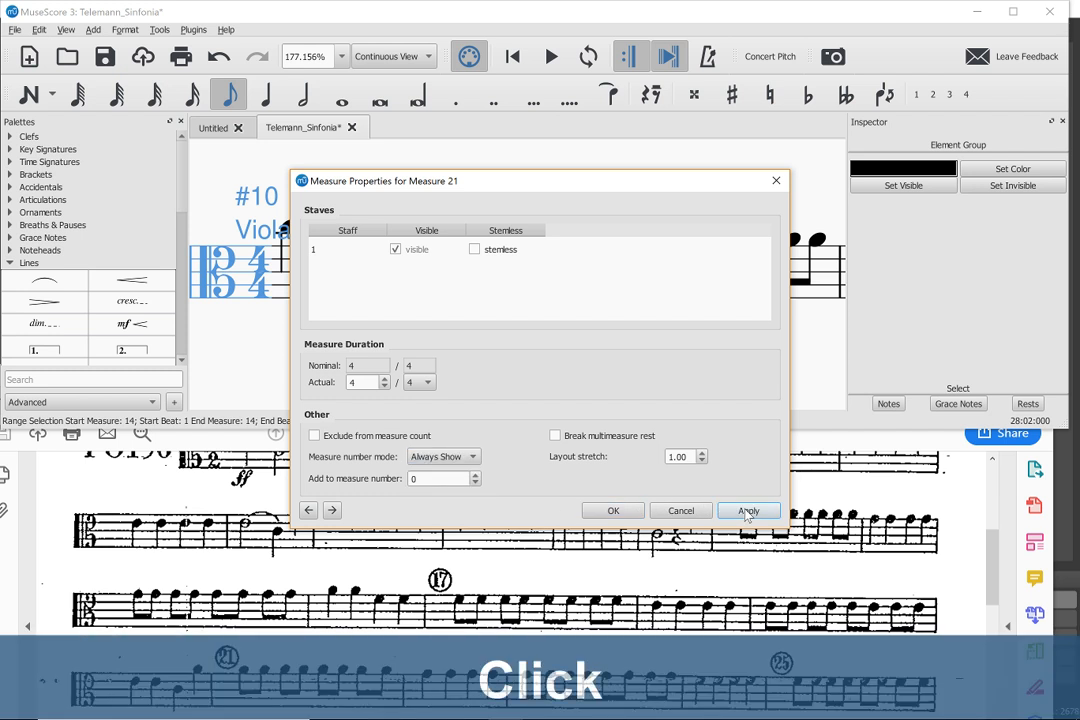
Step: Advance to measure 25 in the measure properties and set its measure number mode to Always Show
left_click(333, 511)
left_click(333, 511)
left_click(333, 511)
left_click(333, 511)
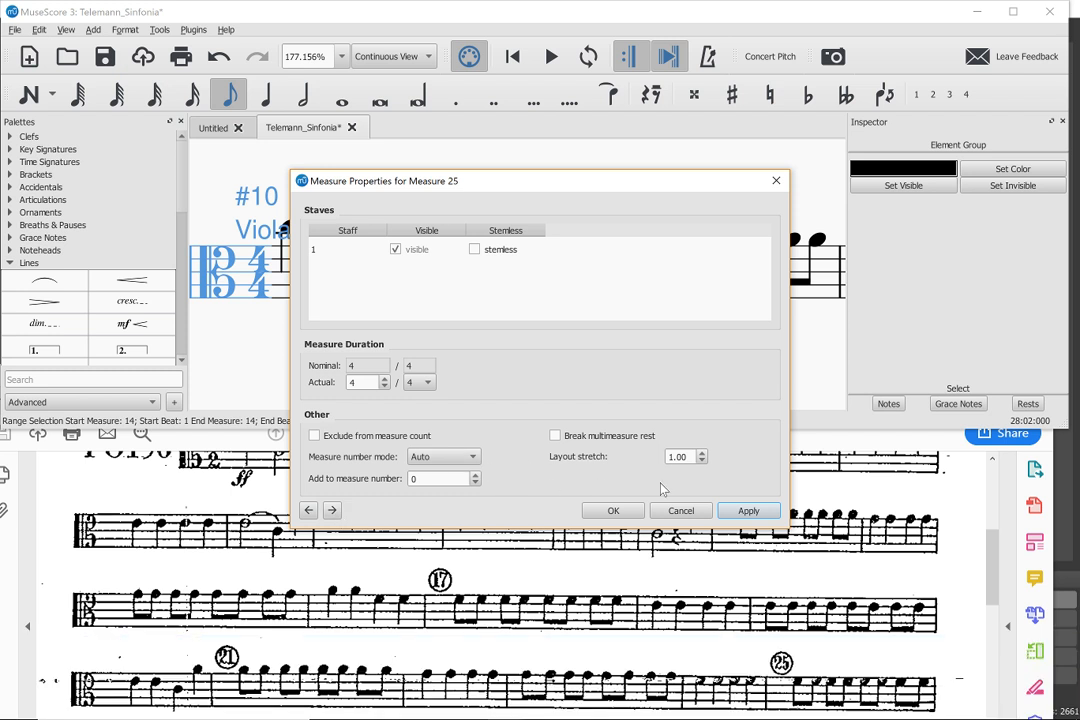
left_click(443, 456)
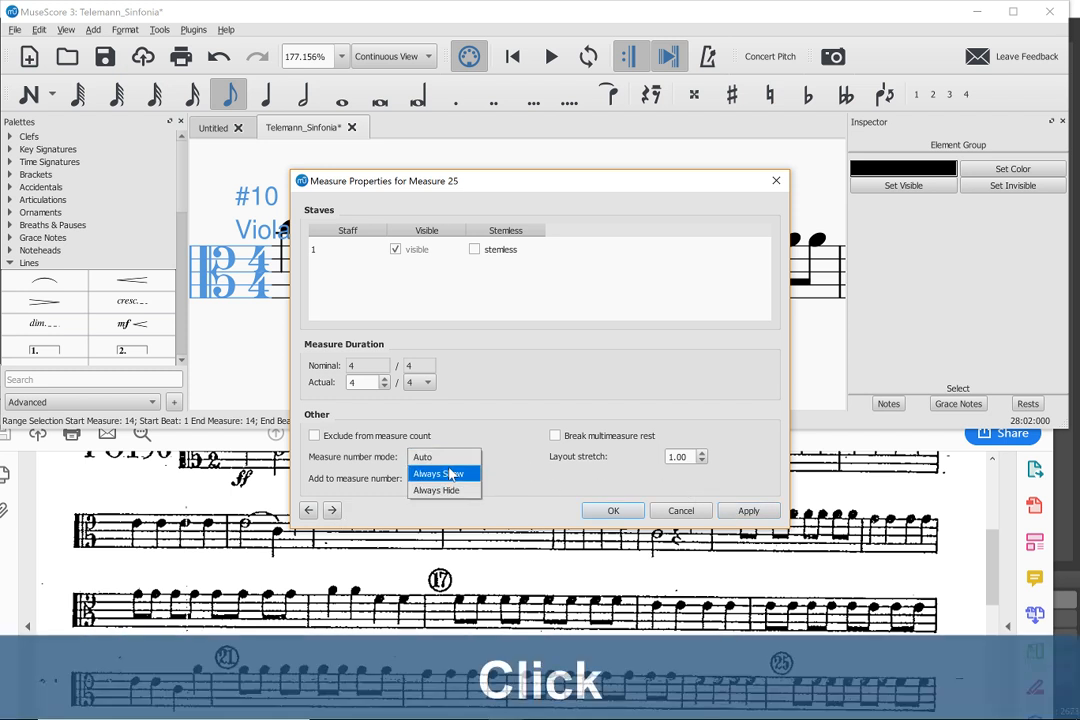
left_click(449, 474)
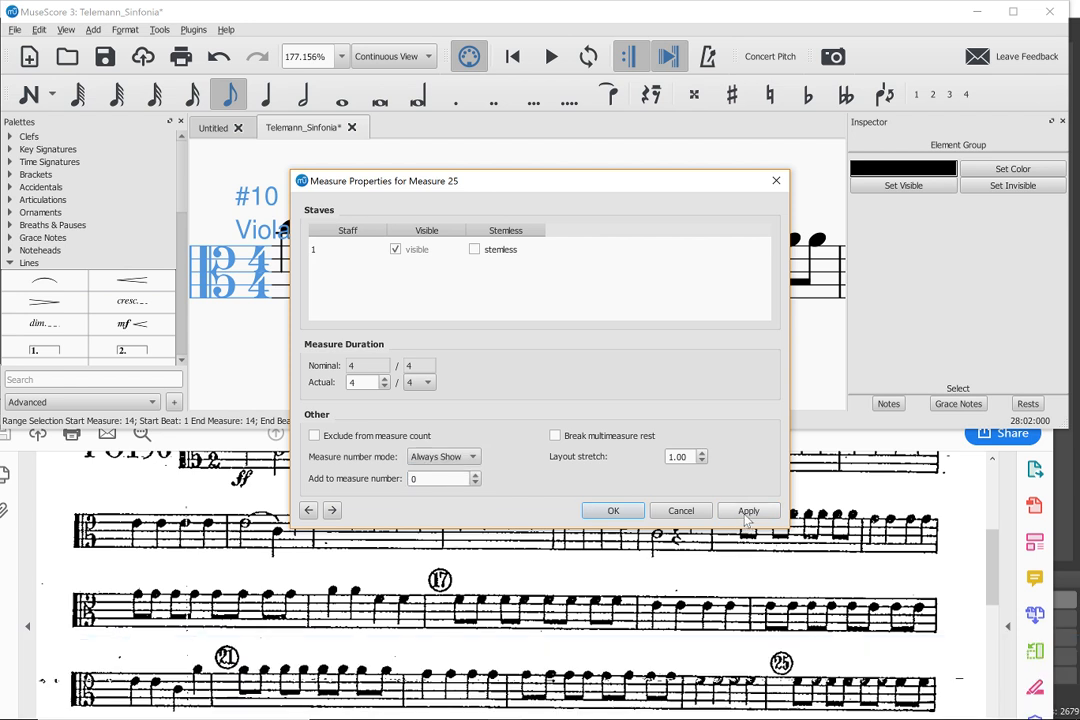
left_click(745, 515)
Step: Set the measure number mode of measure 29 to Always Show and close the measure properties
scroll(630, 545, "down", 3)
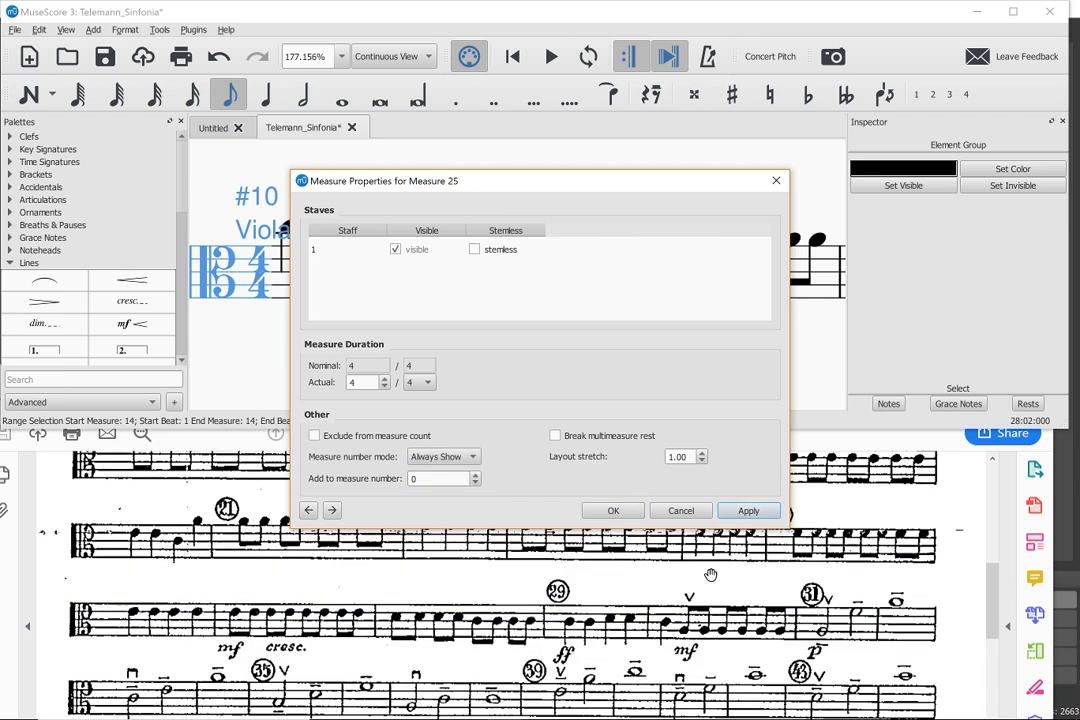
left_click(332, 511)
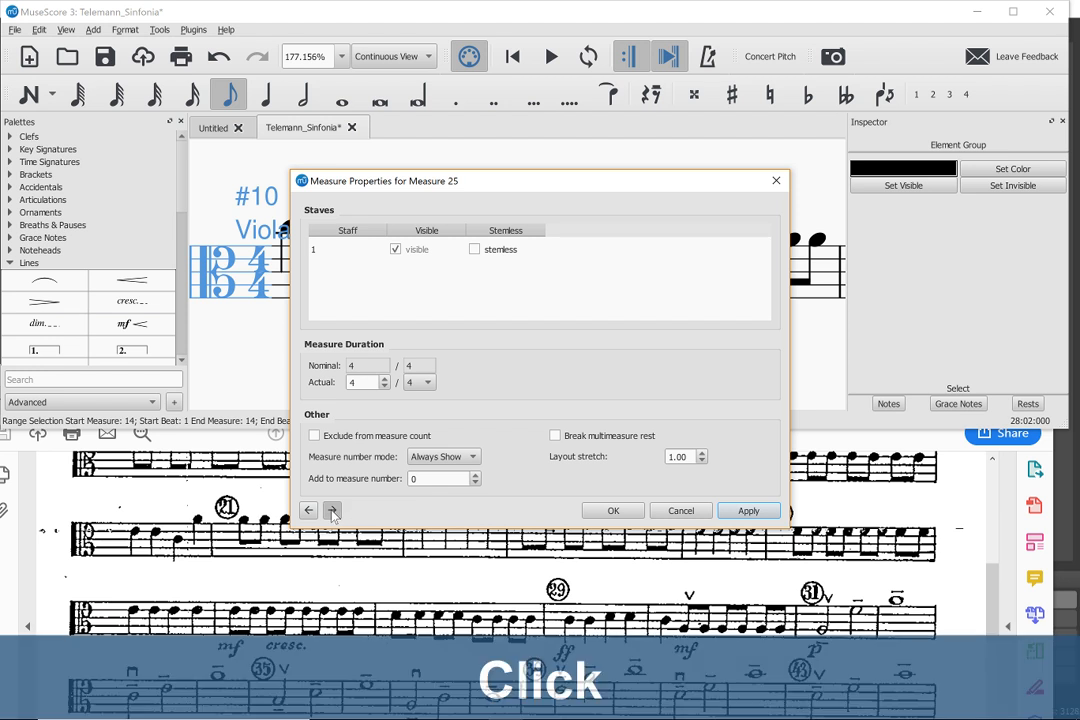
left_click(332, 511)
left_click(332, 511)
left_click(332, 511)
left_click(452, 459)
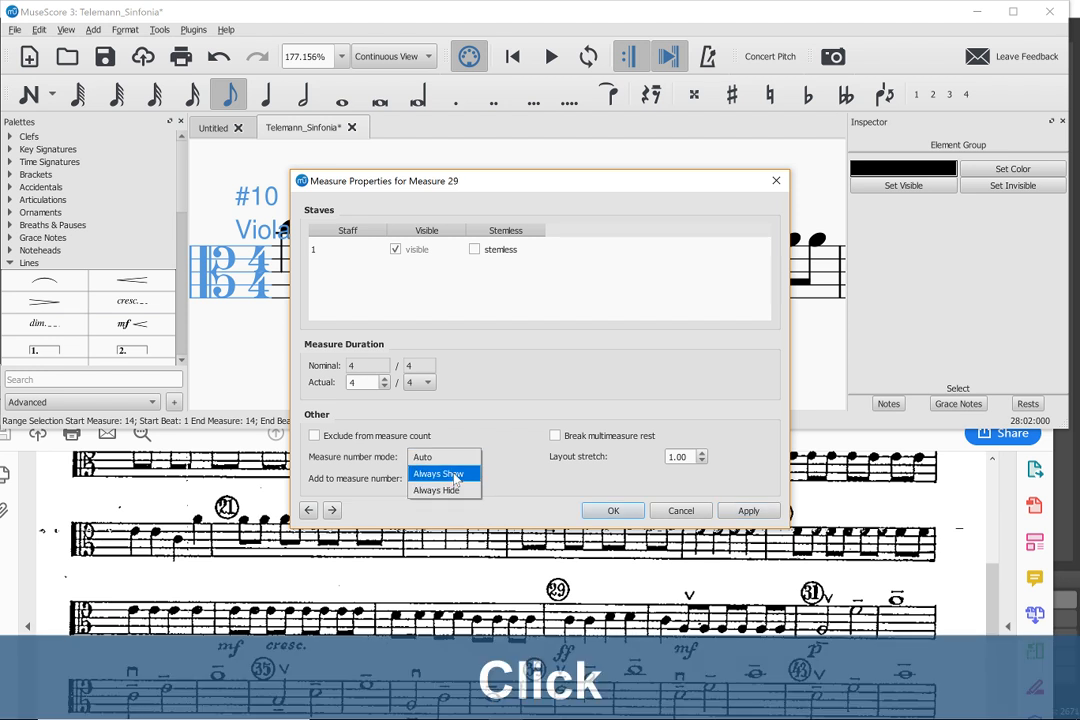
left_click(455, 476)
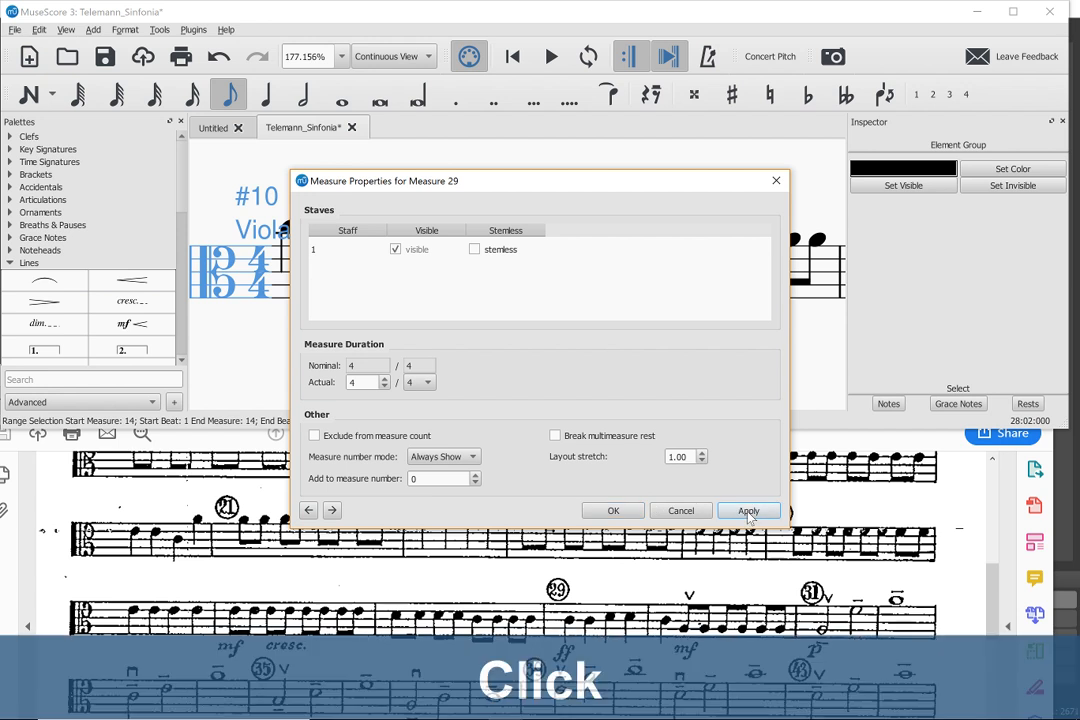
left_click(613, 510)
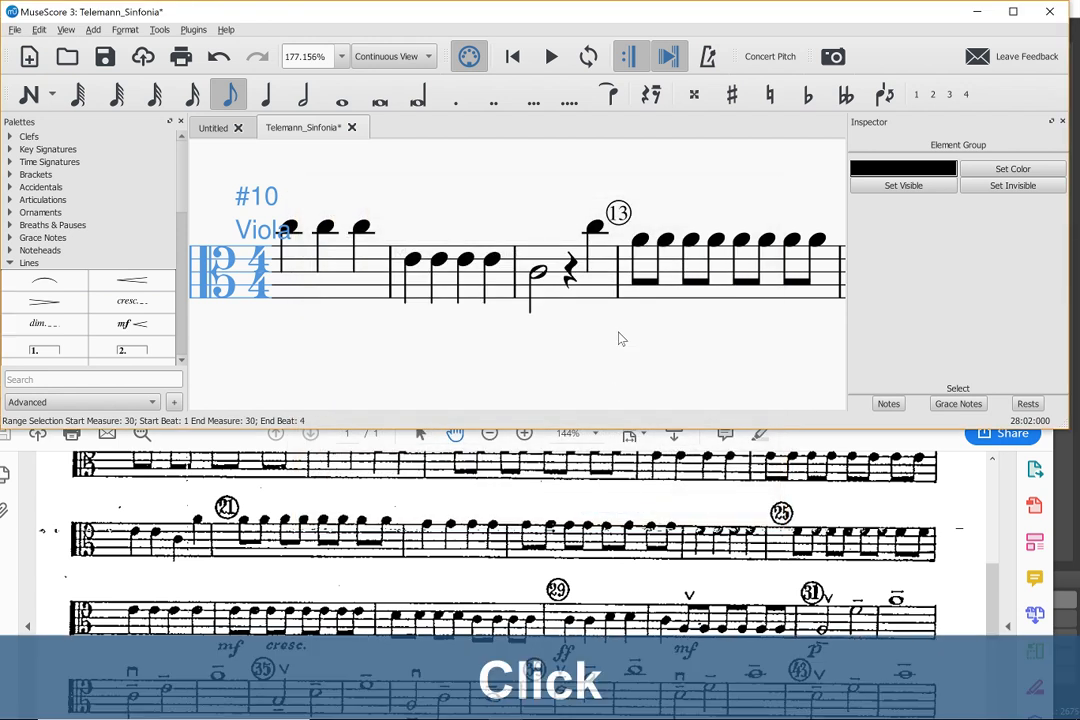
Step: Examine the circled measure numbers in the score from measure 13 onward and the remaining ones in the printed part
scroll(620, 339, "down", 10)
scroll(620, 339, "up", 10)
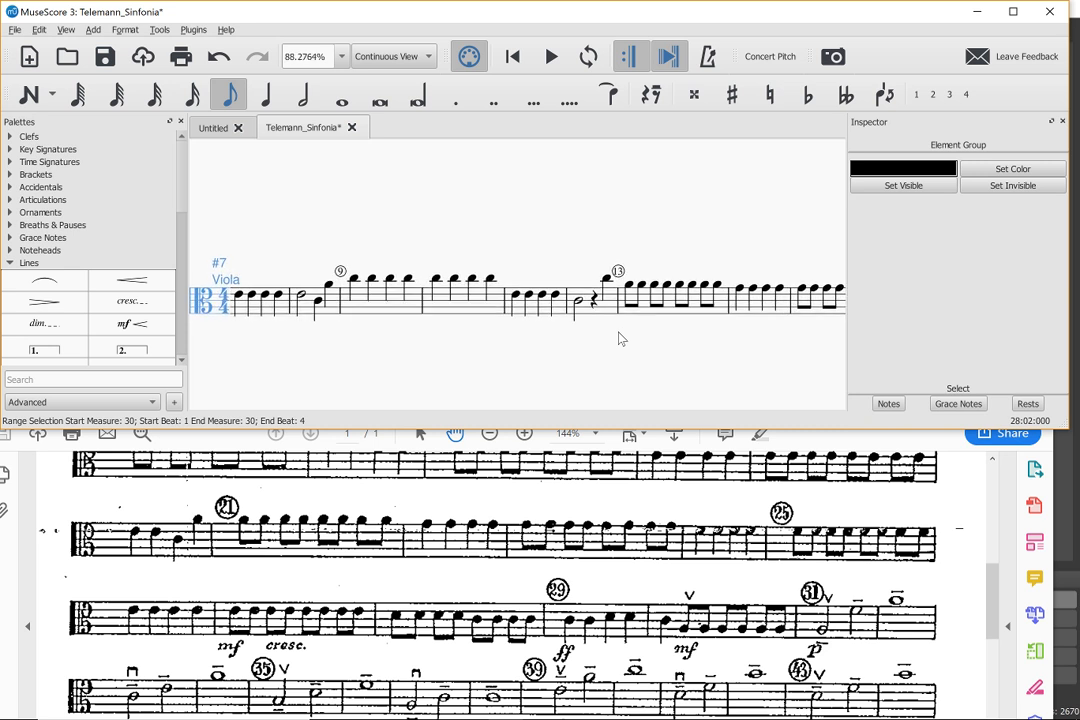
scroll(620, 339, "down", 10)
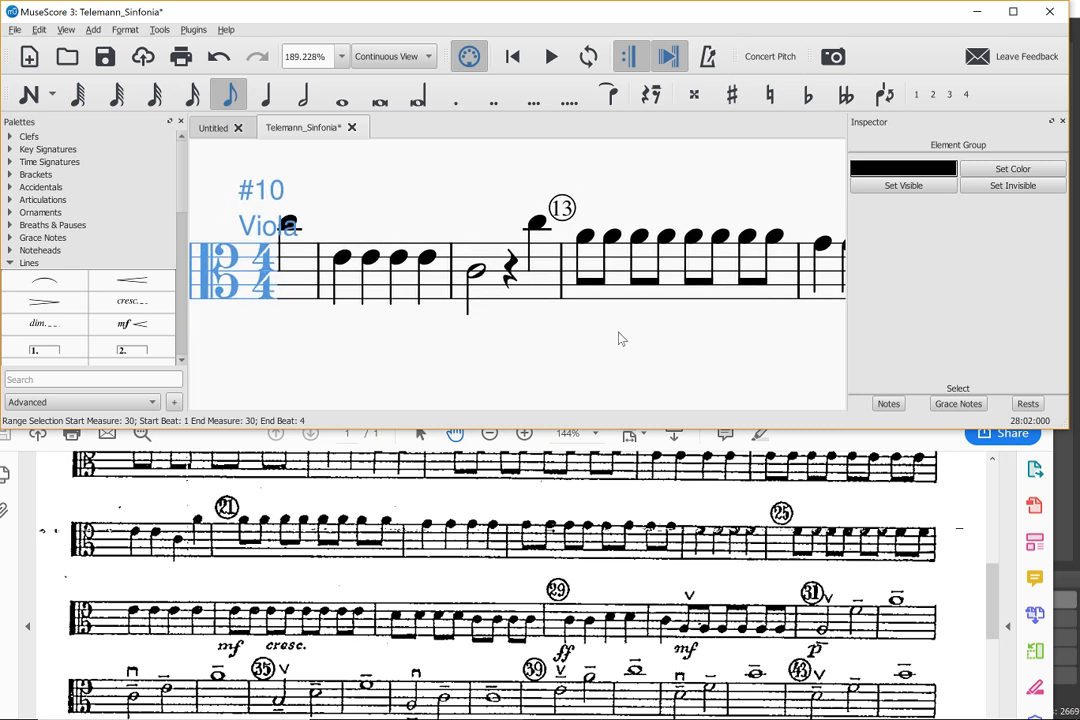
scroll(620, 339, "down", 8)
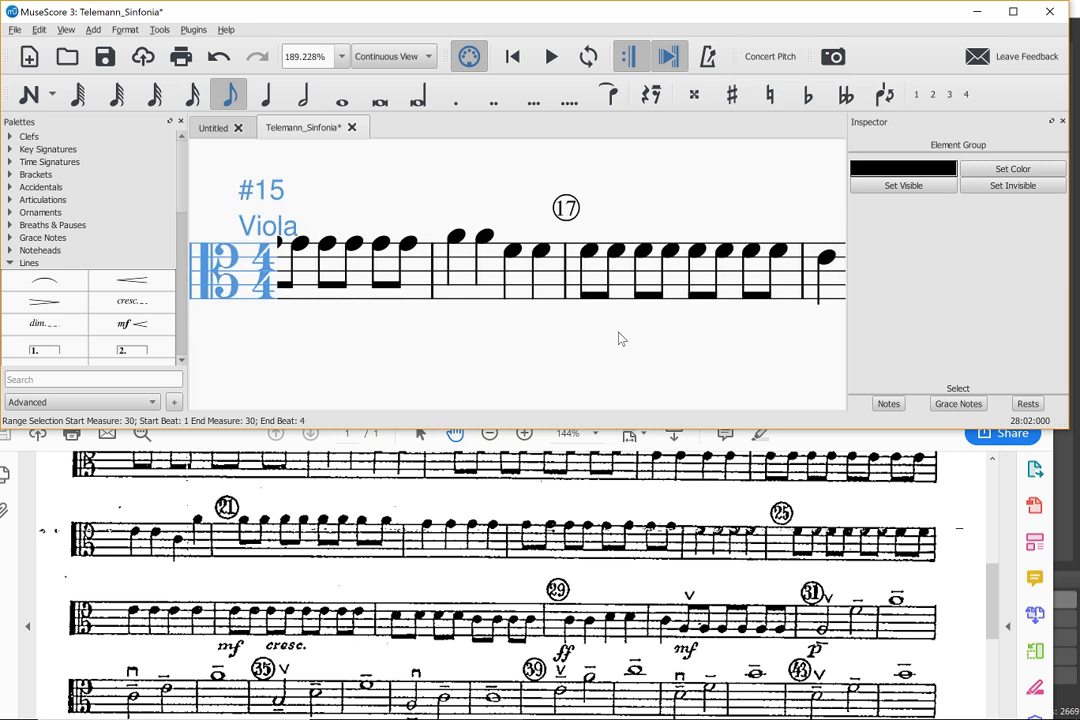
scroll(620, 339, "down", 1)
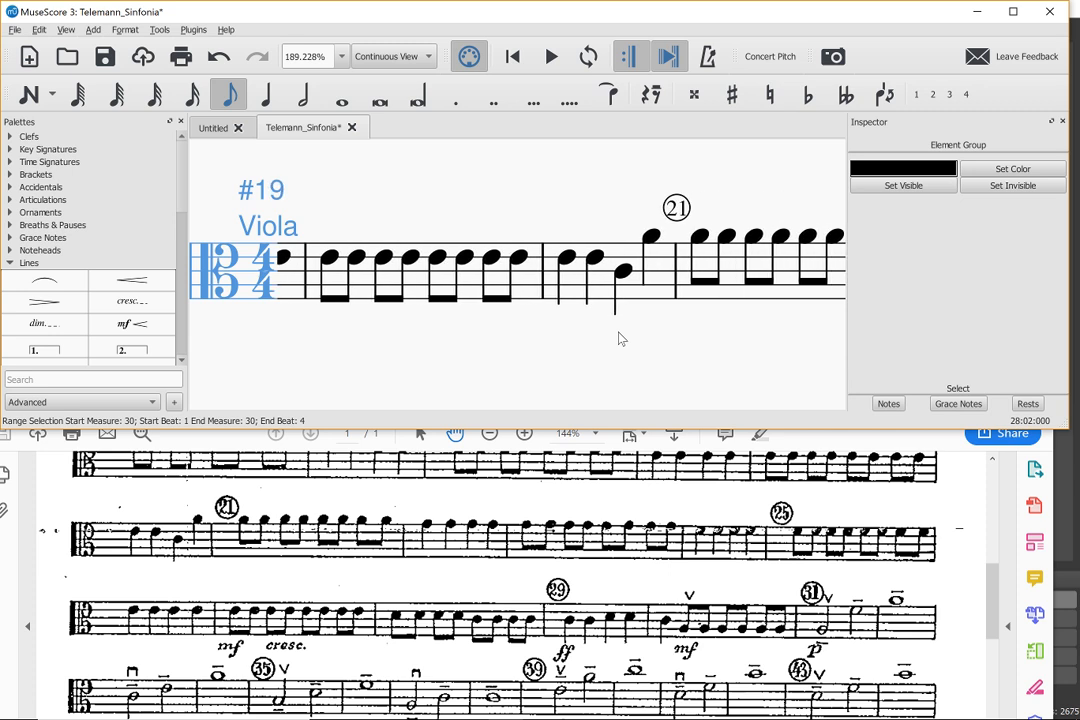
scroll(511, 470, "down", 5)
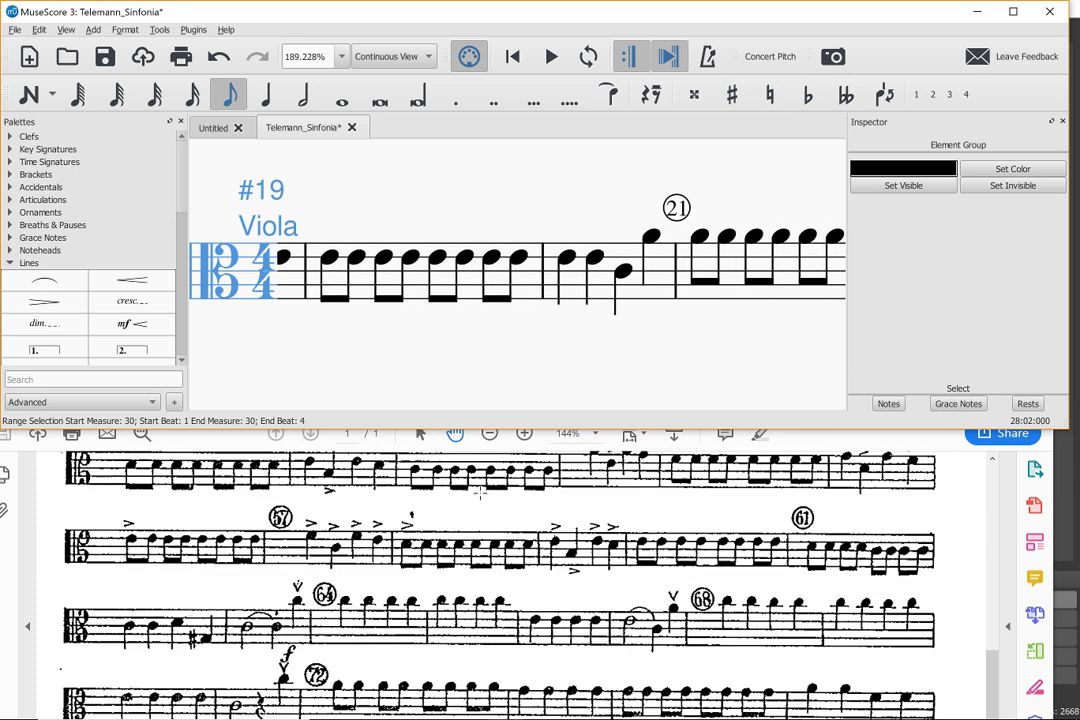
Step: Compare the circled measure numbers 21, 25 and 29 in the score with those in the printed part
scroll(480, 492, "up", 5)
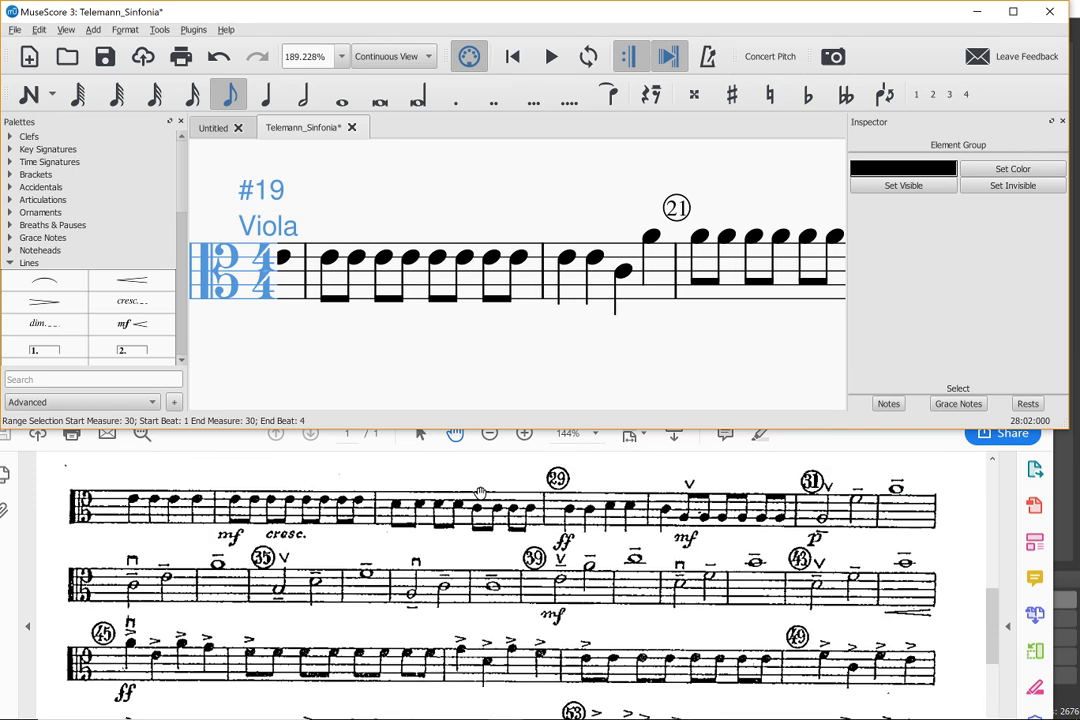
scroll(480, 492, "up", 1)
scroll(532, 308, "down", 2)
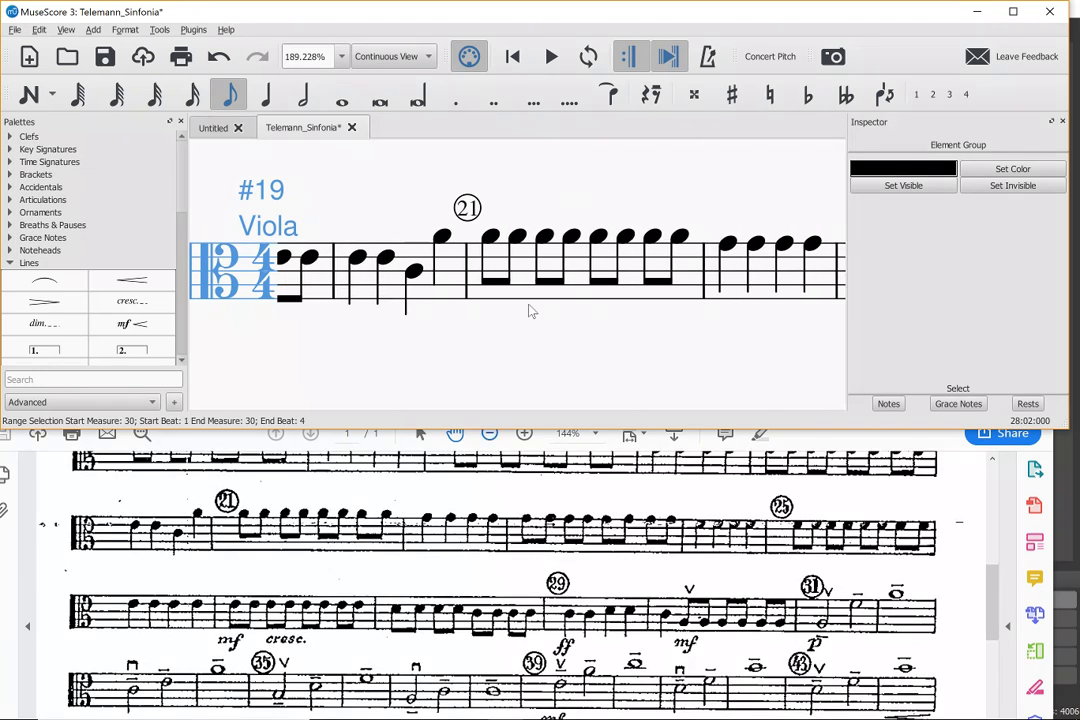
scroll(532, 310, "up", 1)
scroll(532, 310, "down", 2)
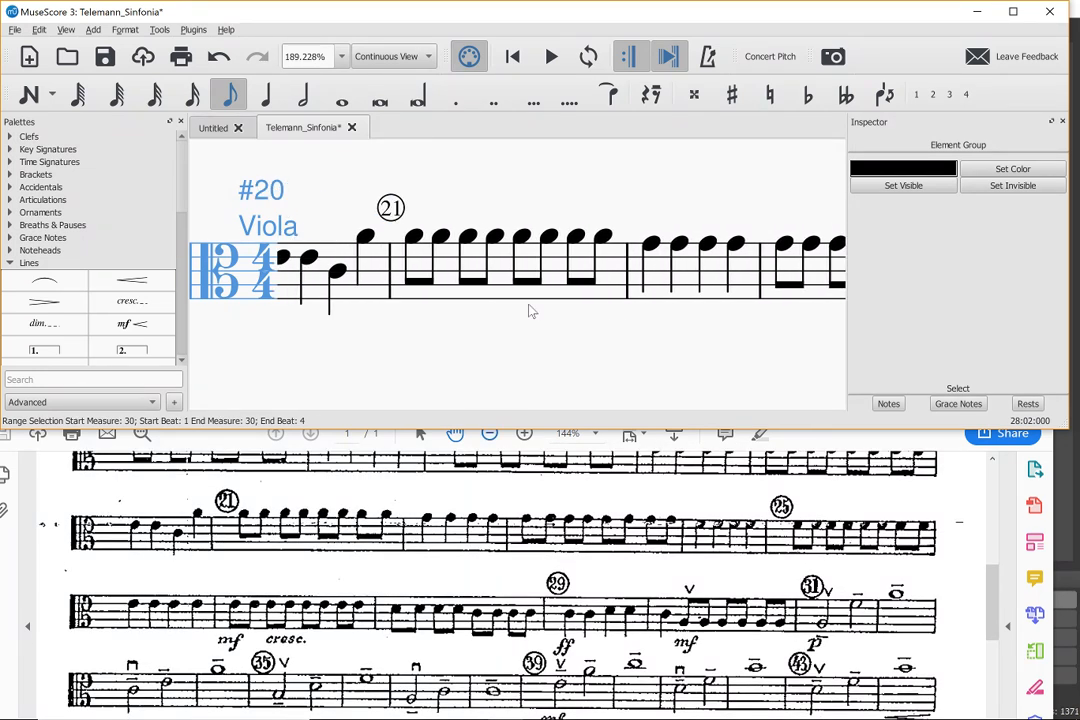
scroll(532, 311, "down", 1)
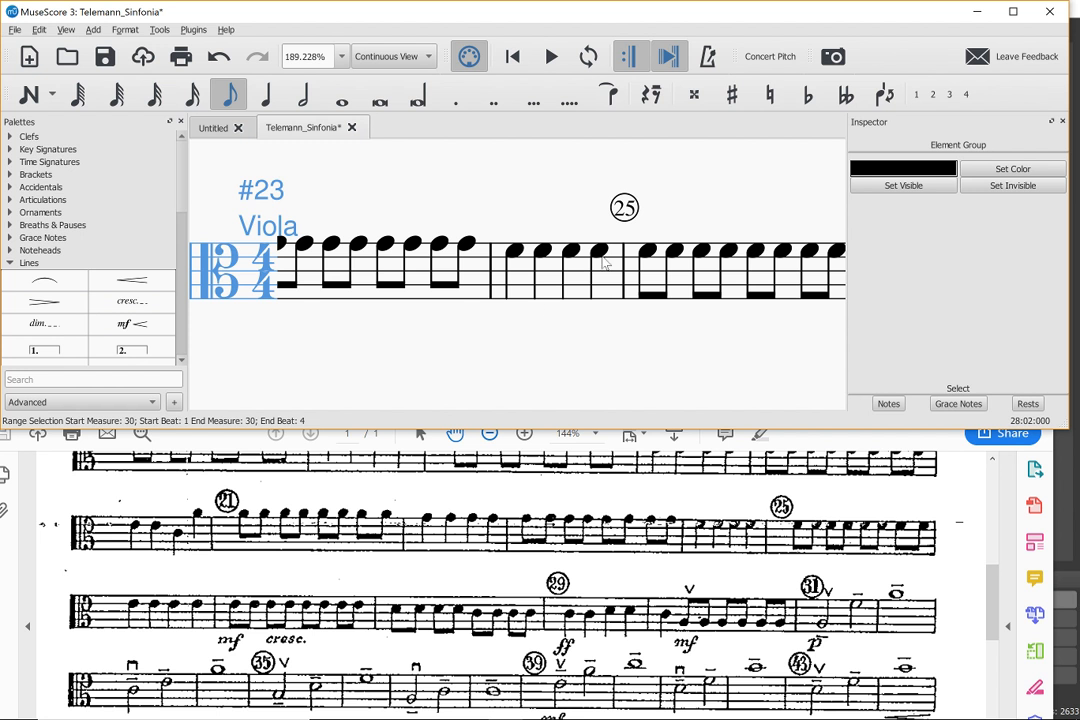
scroll(607, 238, "down", 4)
scroll(611, 240, "down", 1)
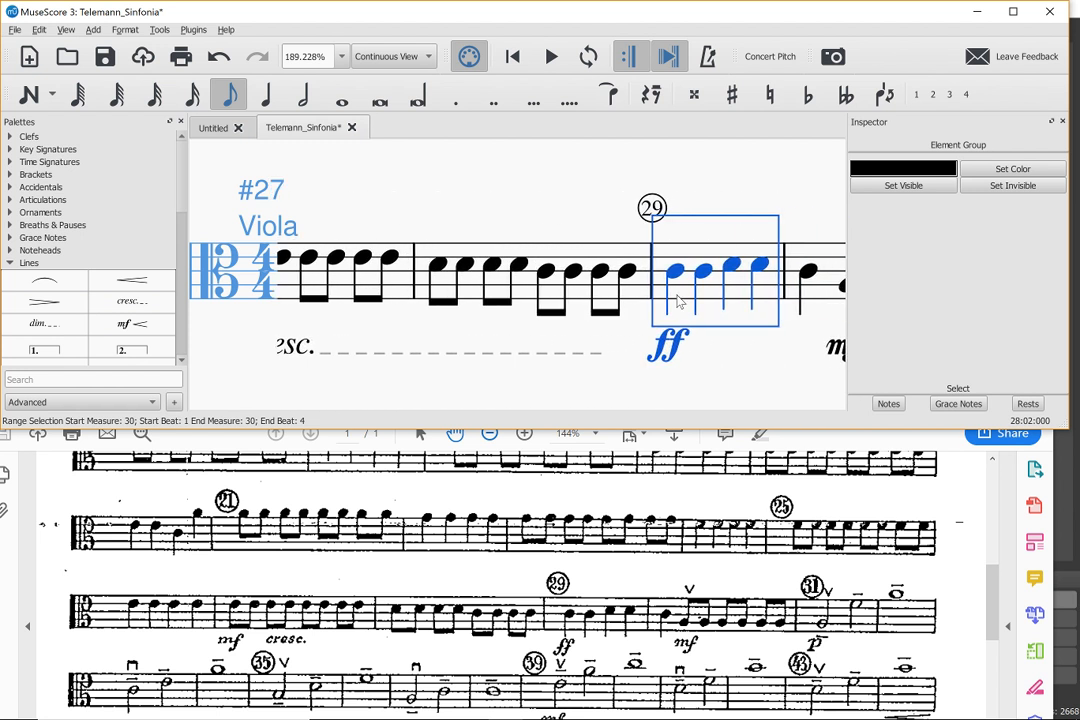
scroll(679, 537, "up", 2)
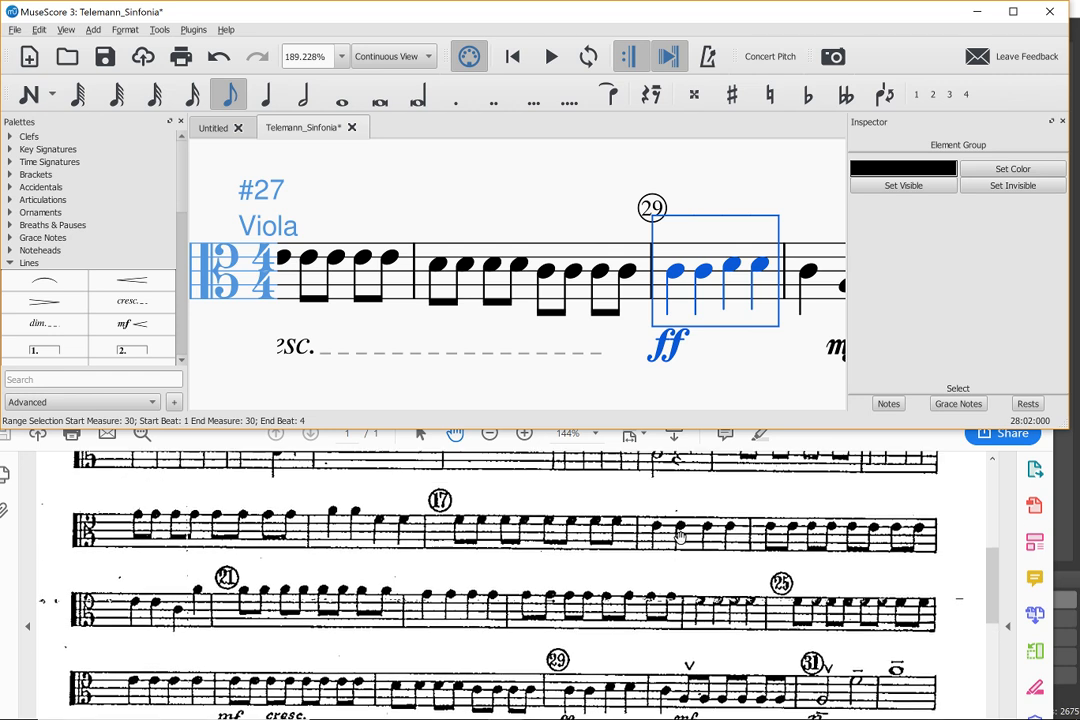
Step: Check the score against the printed part from measure 25 back to the opening Largo for missing markings
scroll(679, 537, "up", 3)
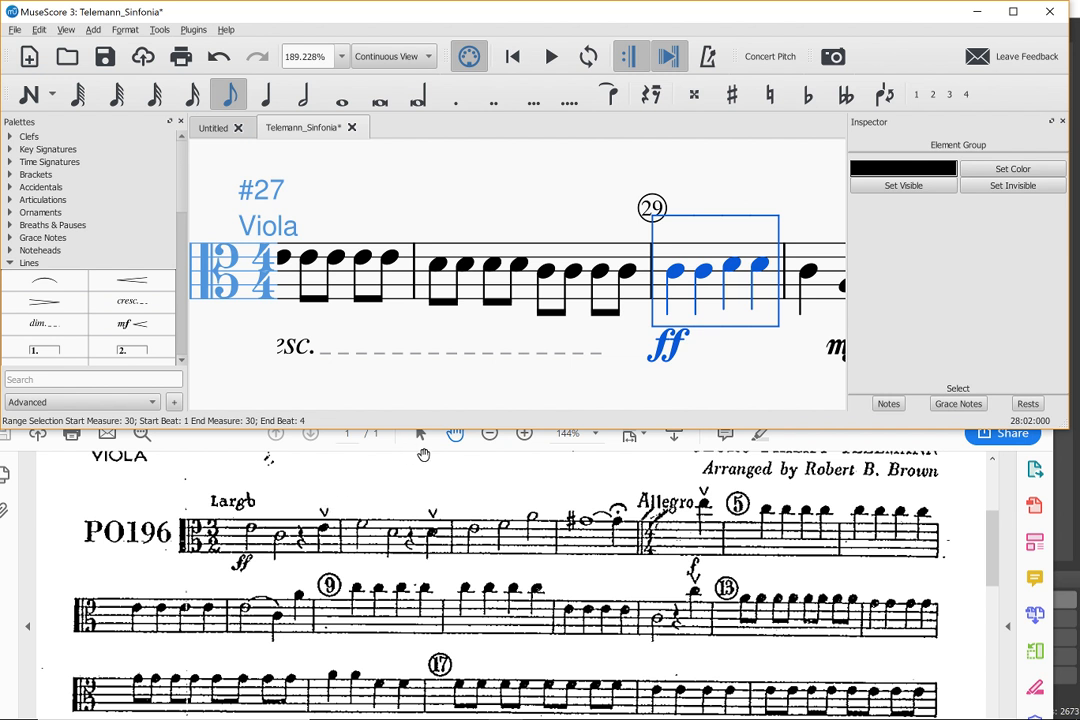
scroll(470, 400, "up", 8)
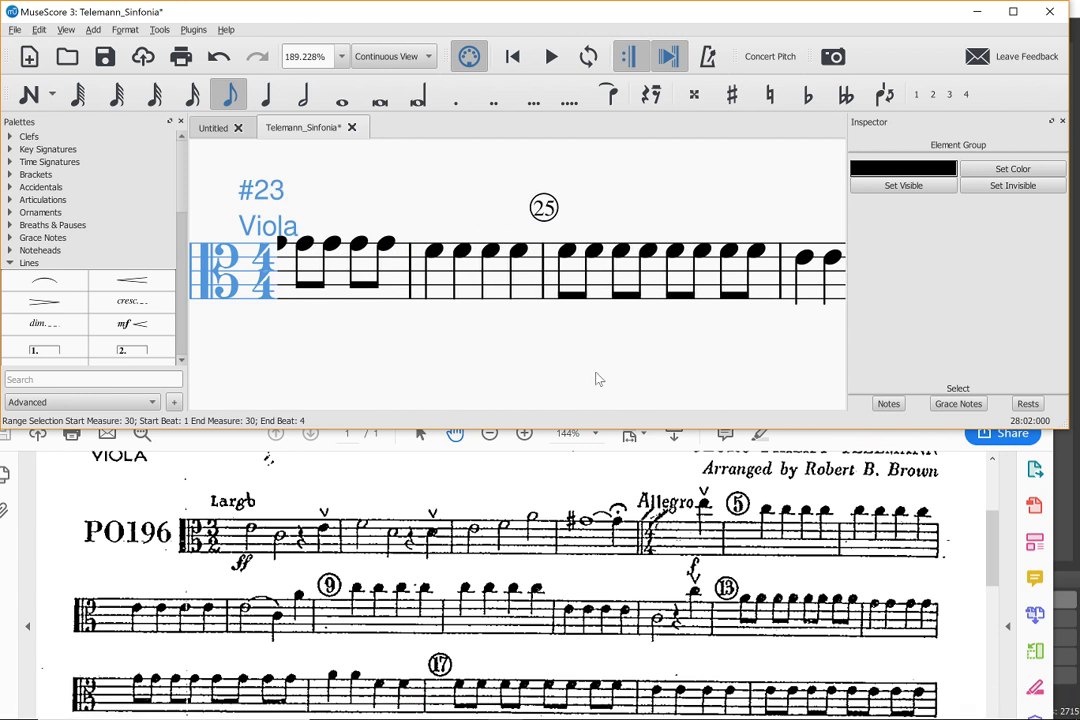
scroll(582, 546, "up", 1)
scroll(617, 368, "up", 4)
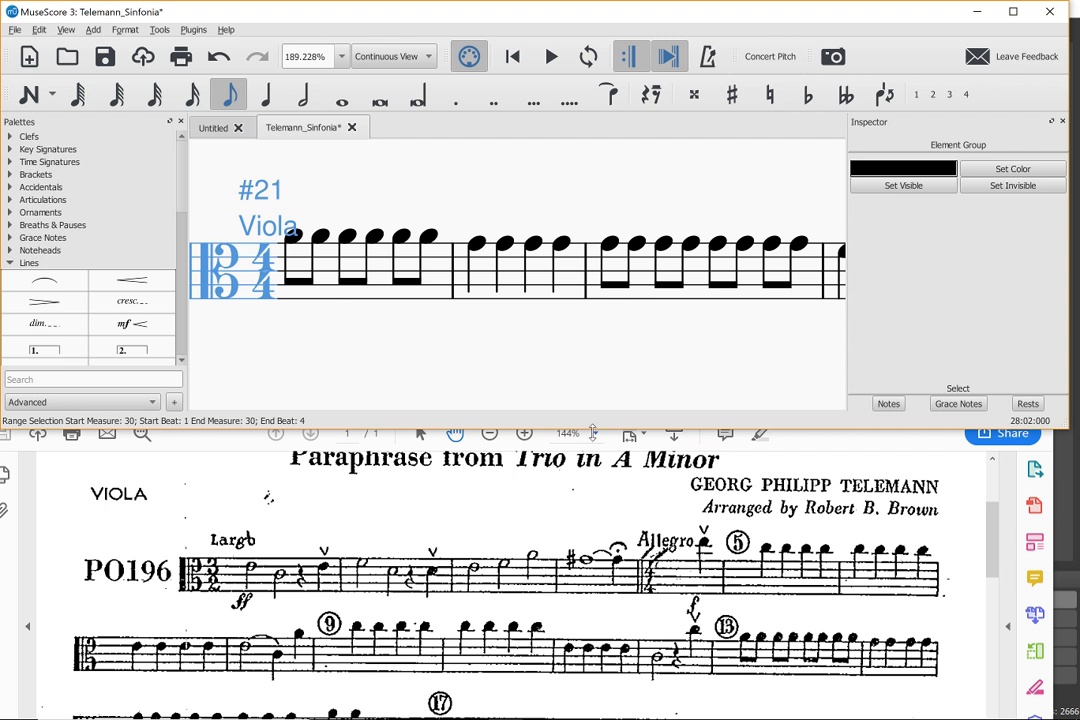
scroll(617, 375, "up", 4)
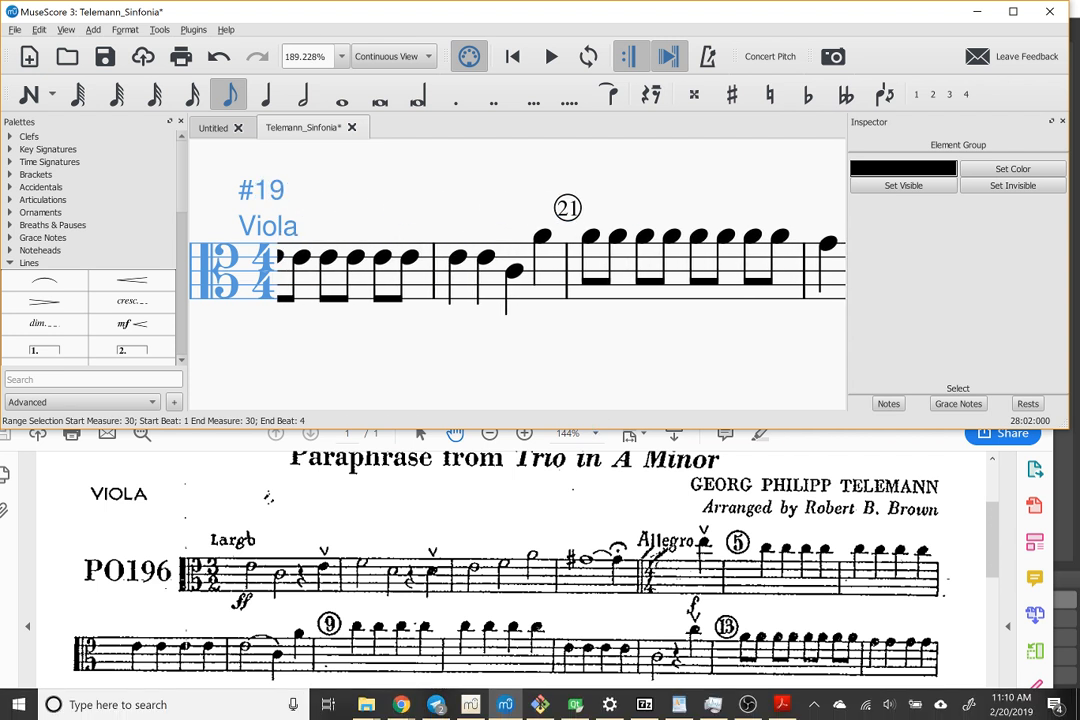
scroll(640, 367, "up", 6)
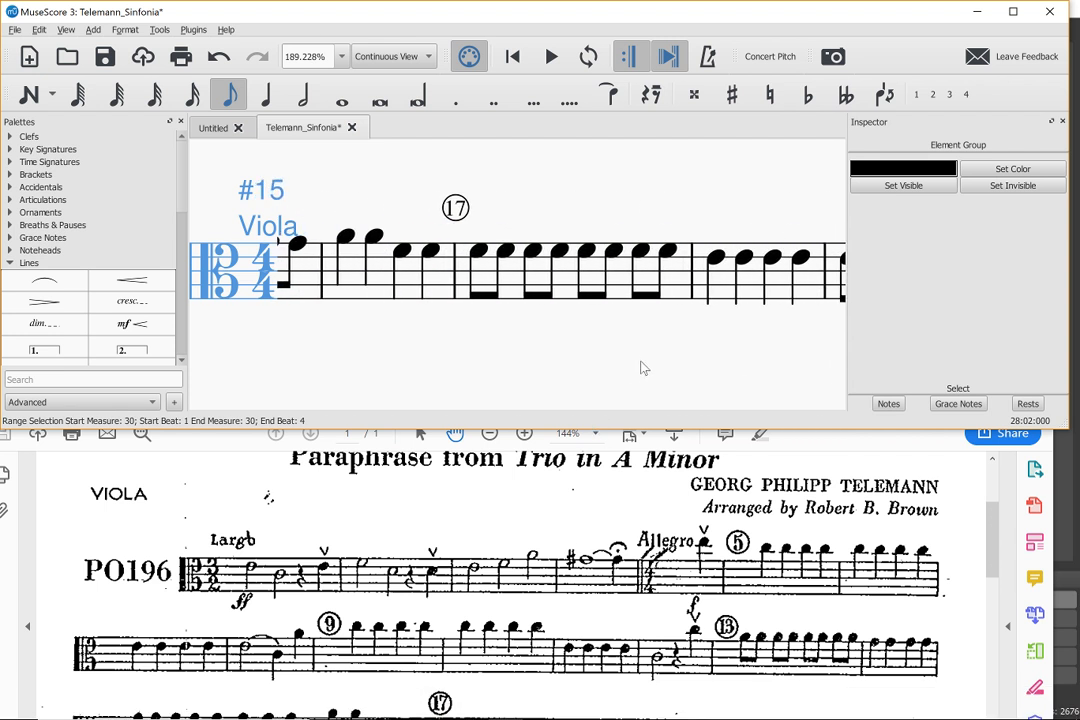
scroll(643, 368, "up", 9)
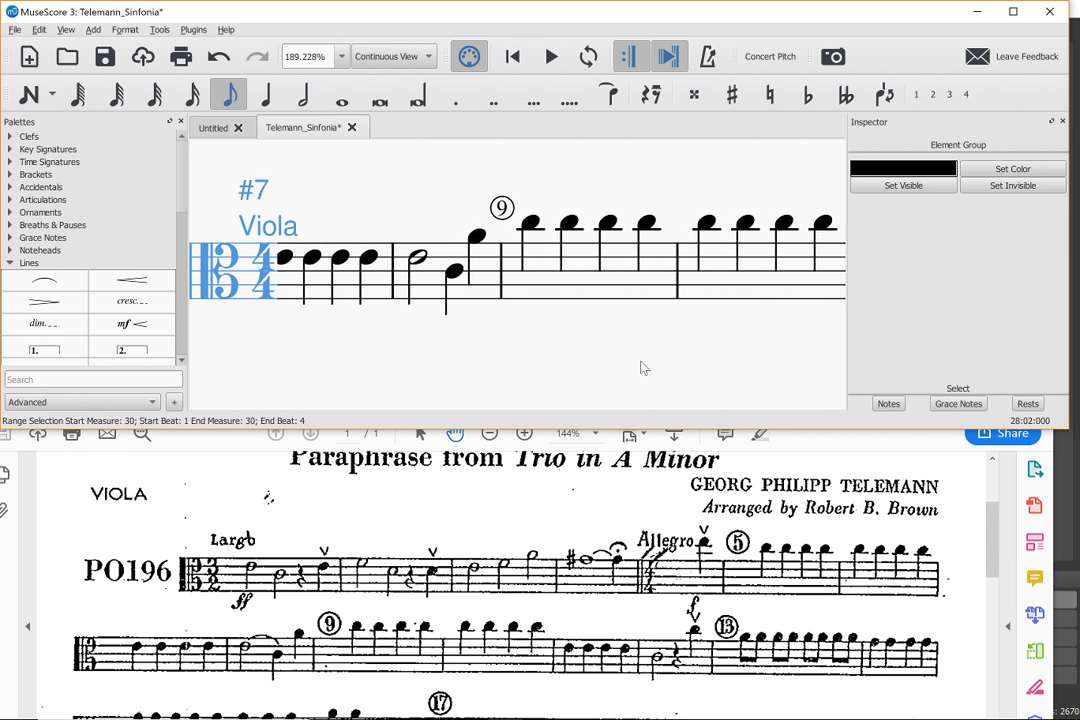
scroll(643, 368, "up", 2)
scroll(643, 368, "up", 4)
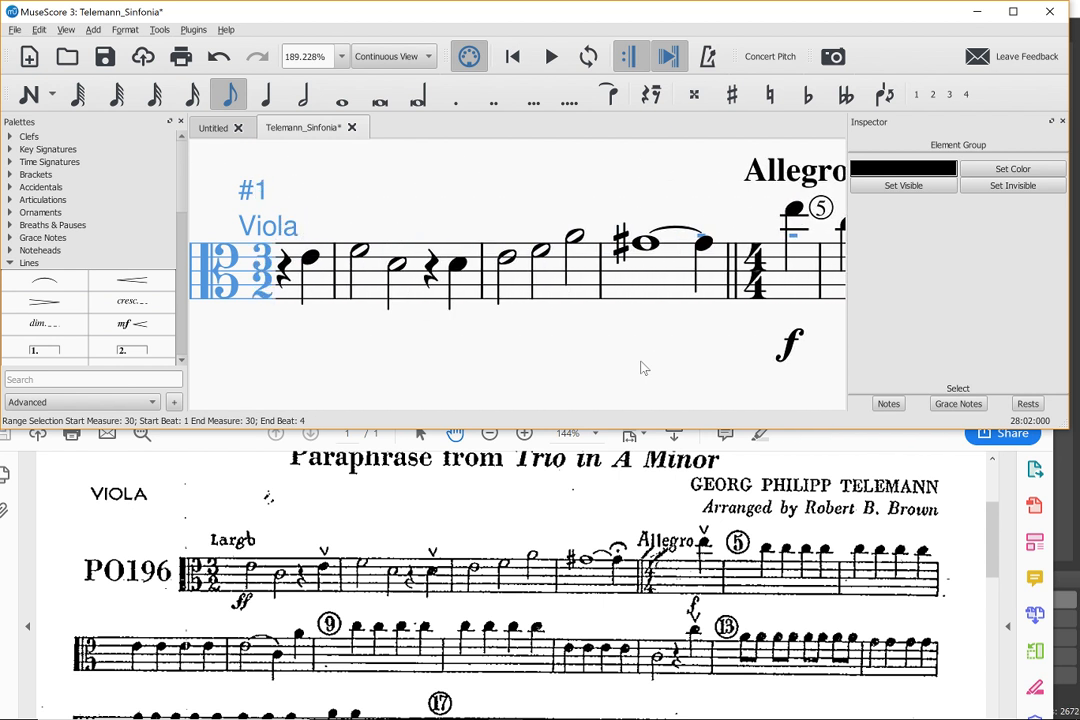
scroll(643, 368, "down", 1)
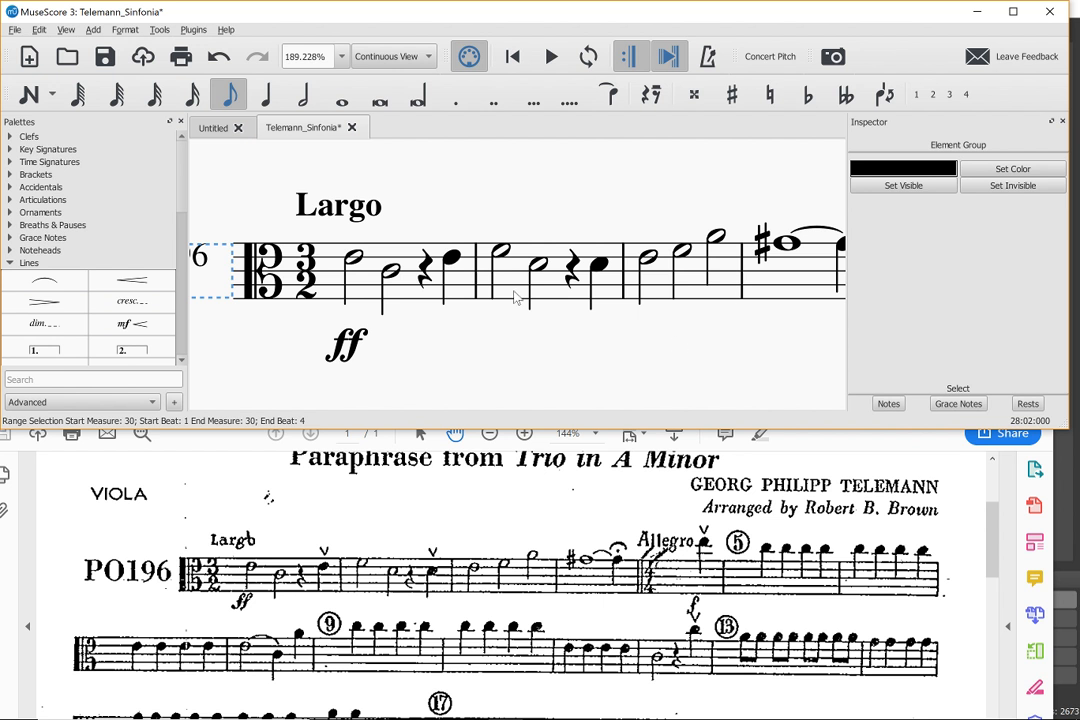
Step: Add up-bow marks to the last quarter notes of measures 1 and 2 and to the first note of the Allegro
left_click(447, 262)
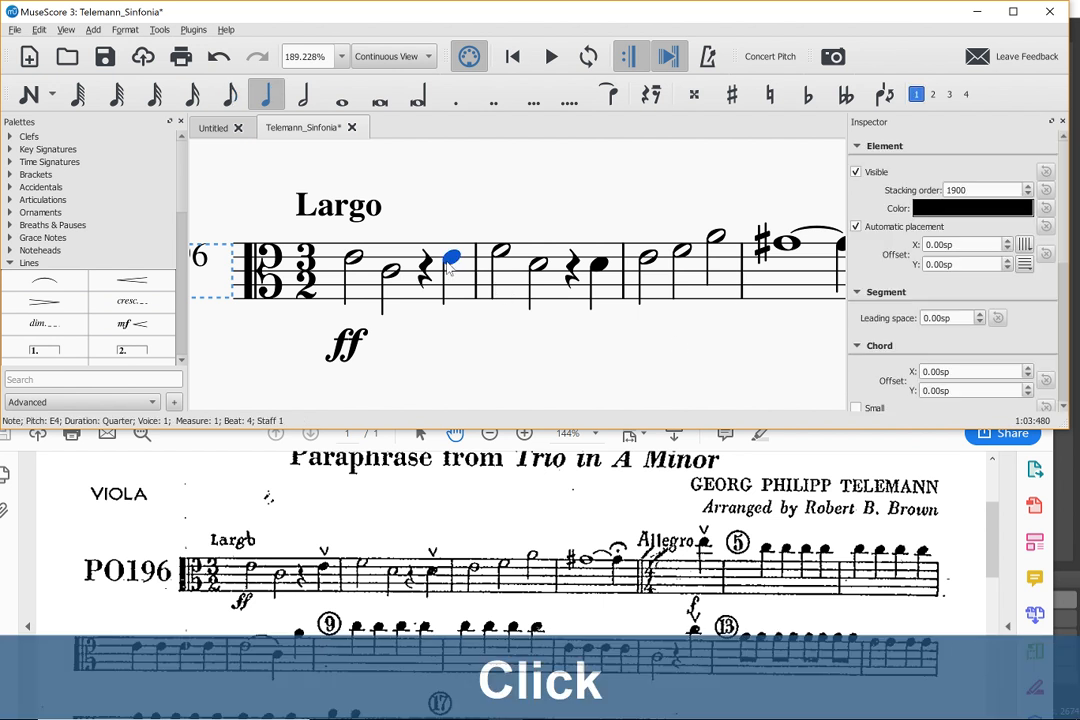
left_click(598, 266, "ctrl")
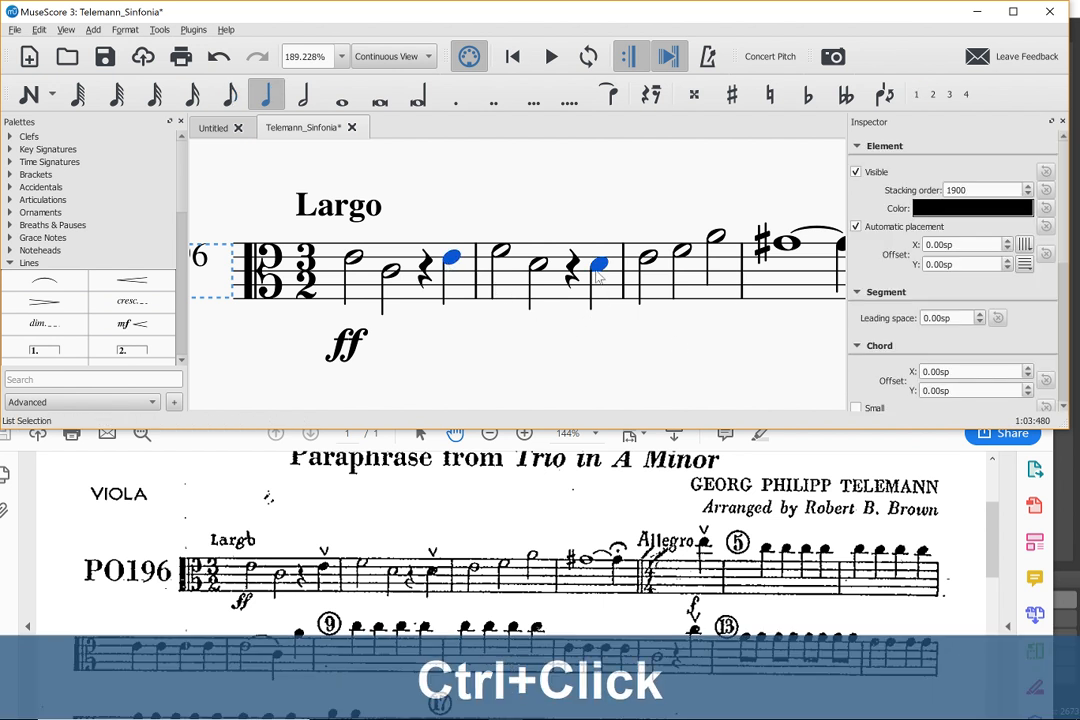
scroll(639, 335, "right", 3)
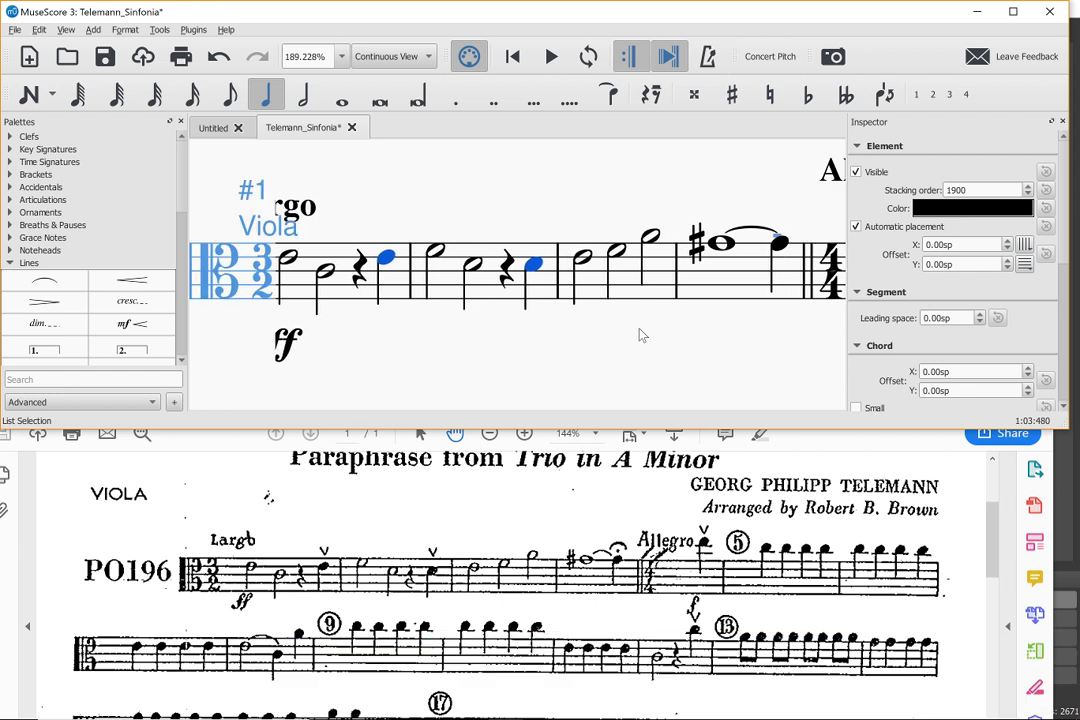
scroll(641, 335, "right", 1)
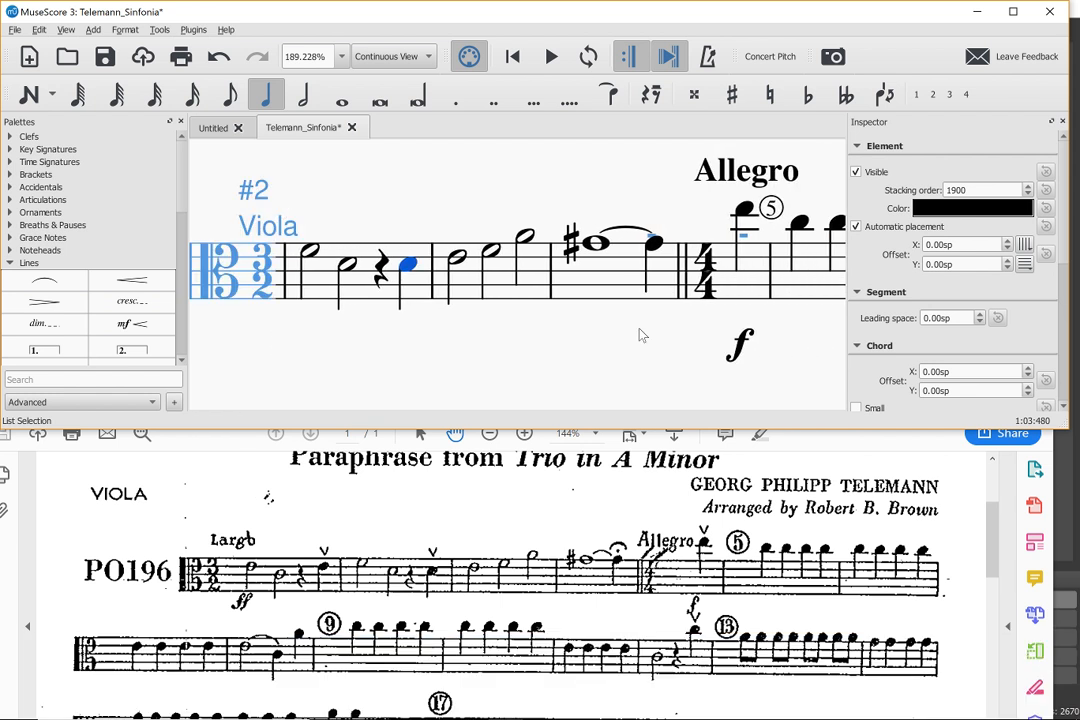
scroll(641, 335, "right", 2)
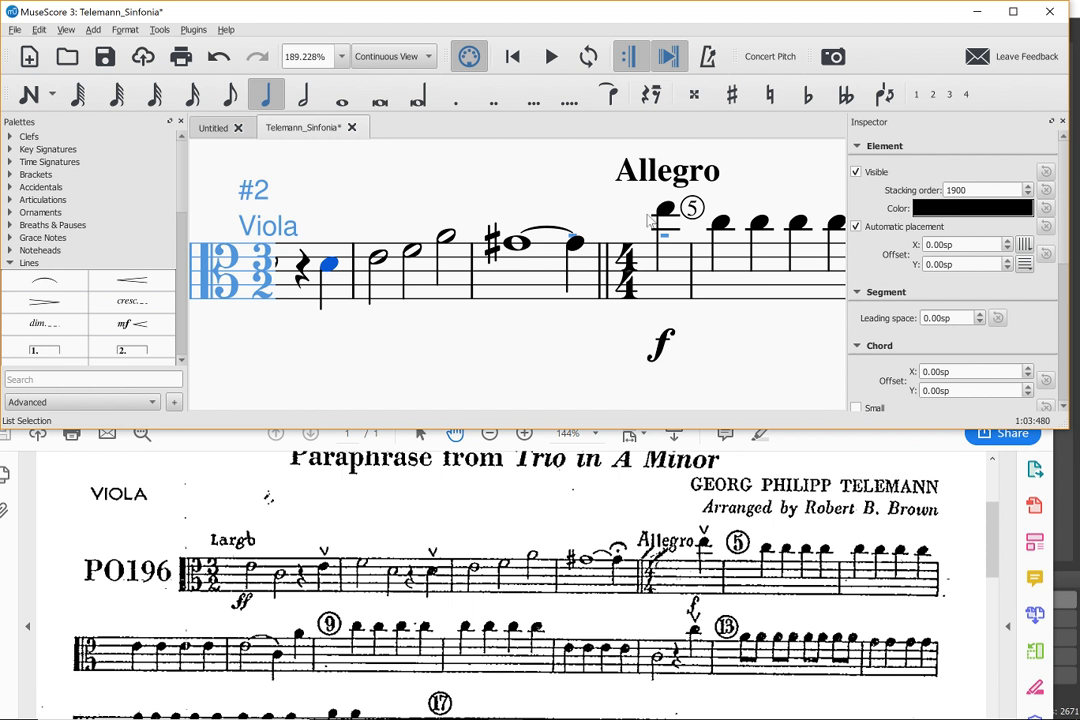
left_click(665, 210, "ctrl")
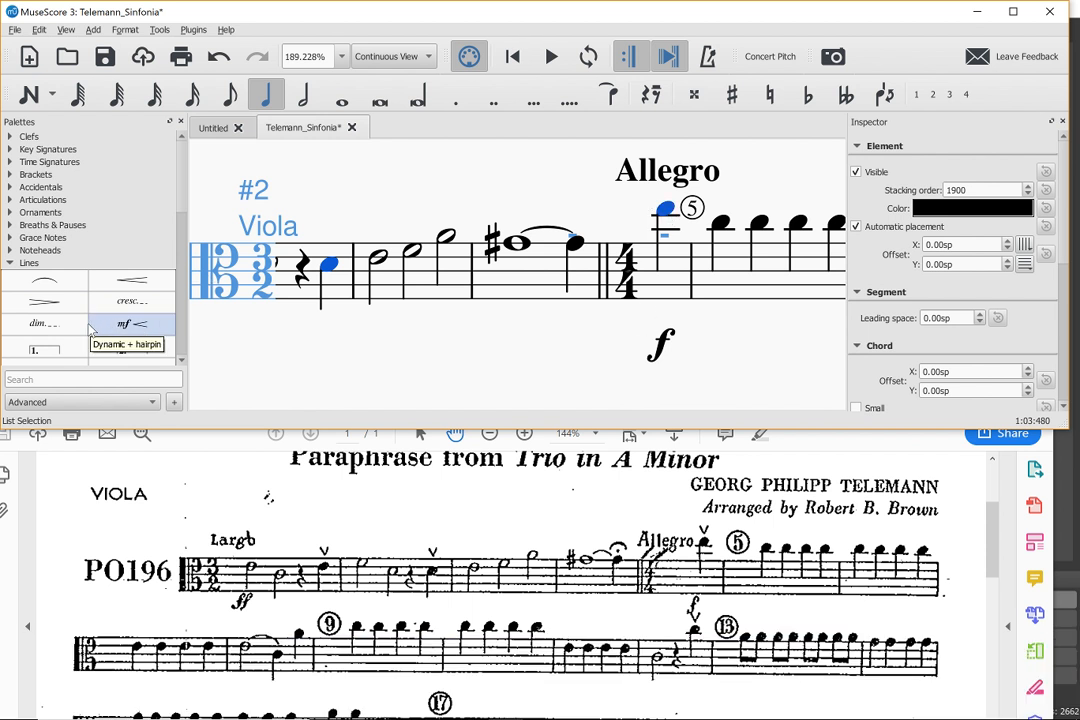
left_click(30, 265)
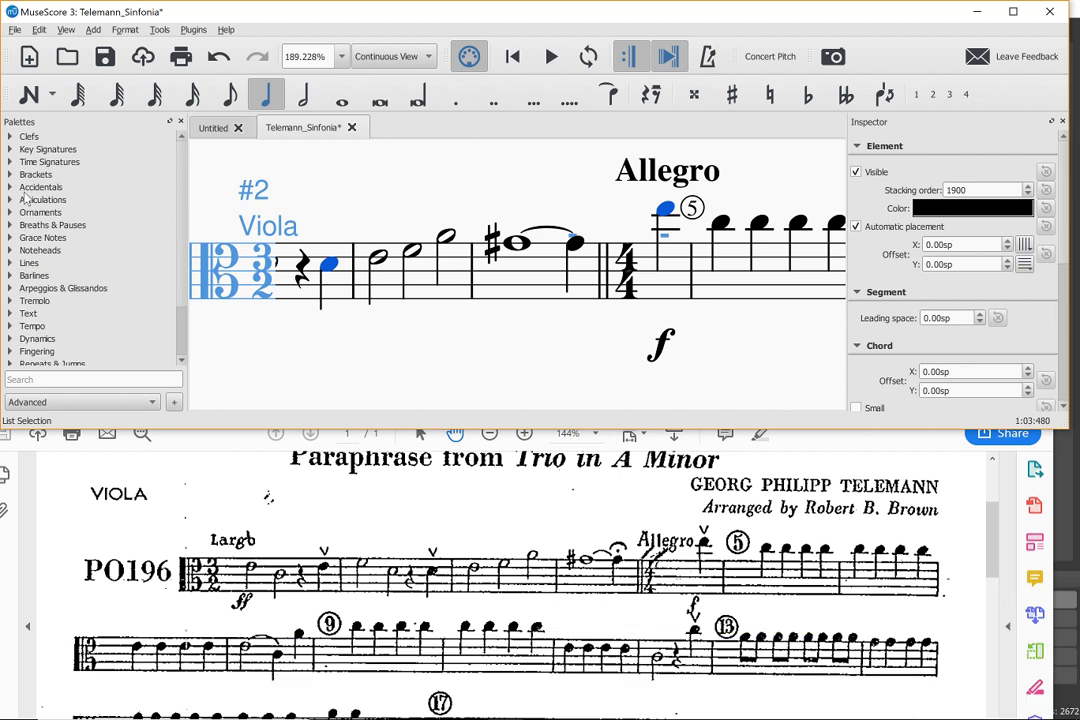
left_click(30, 201)
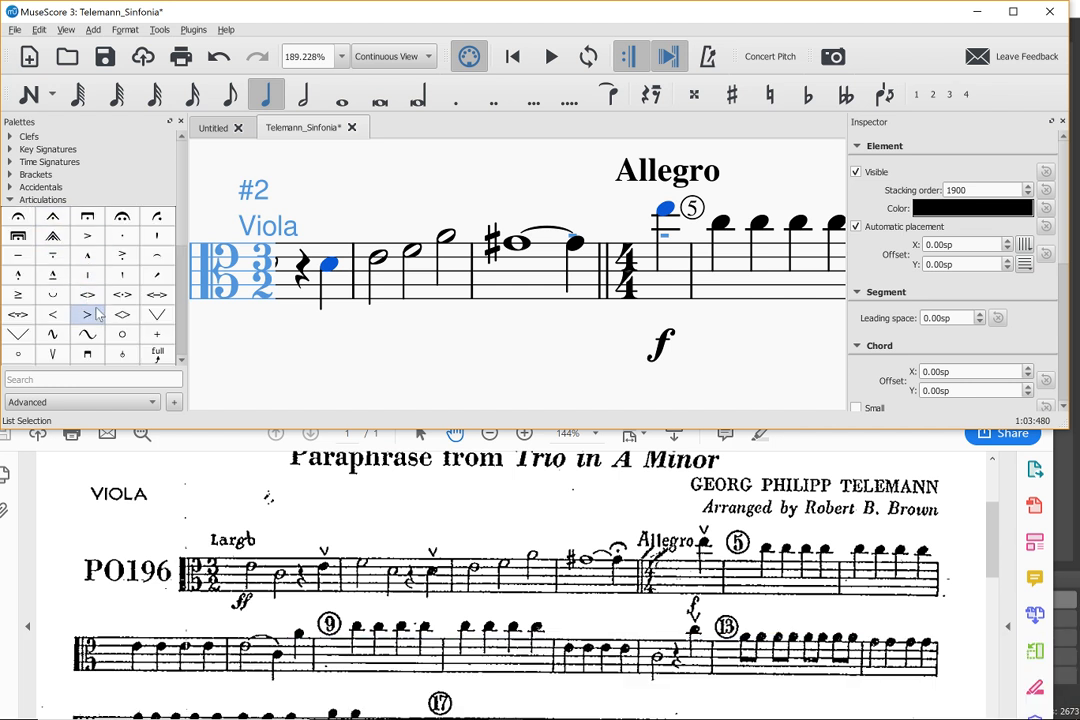
scroll(99, 314, "down", 3)
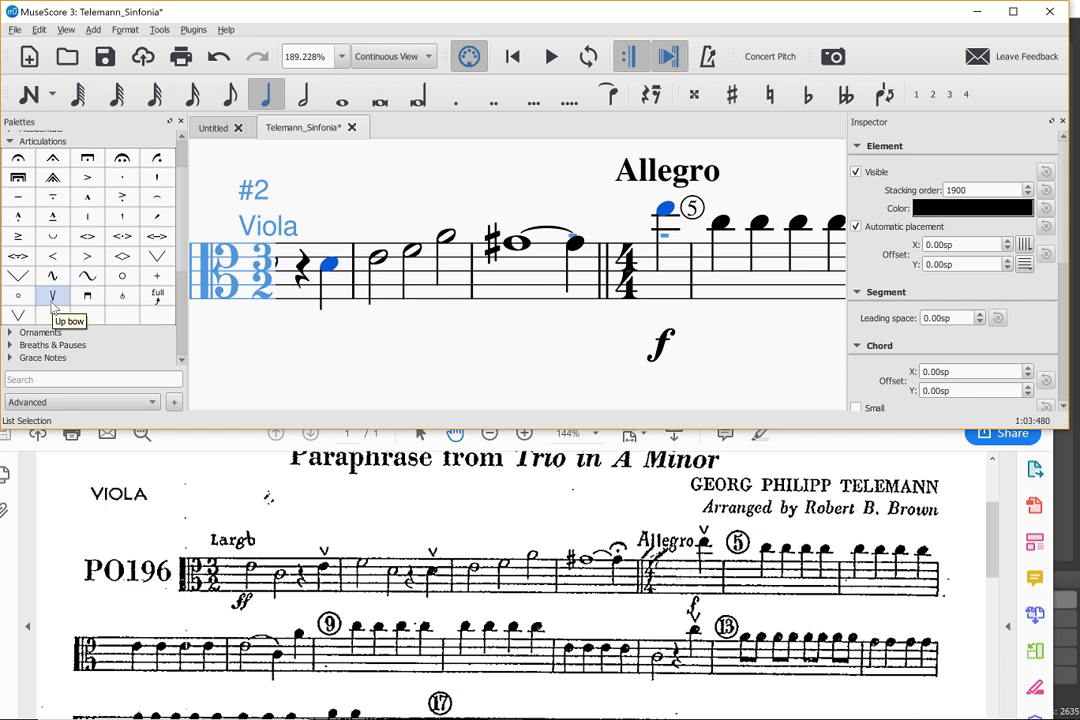
double_click(53, 301)
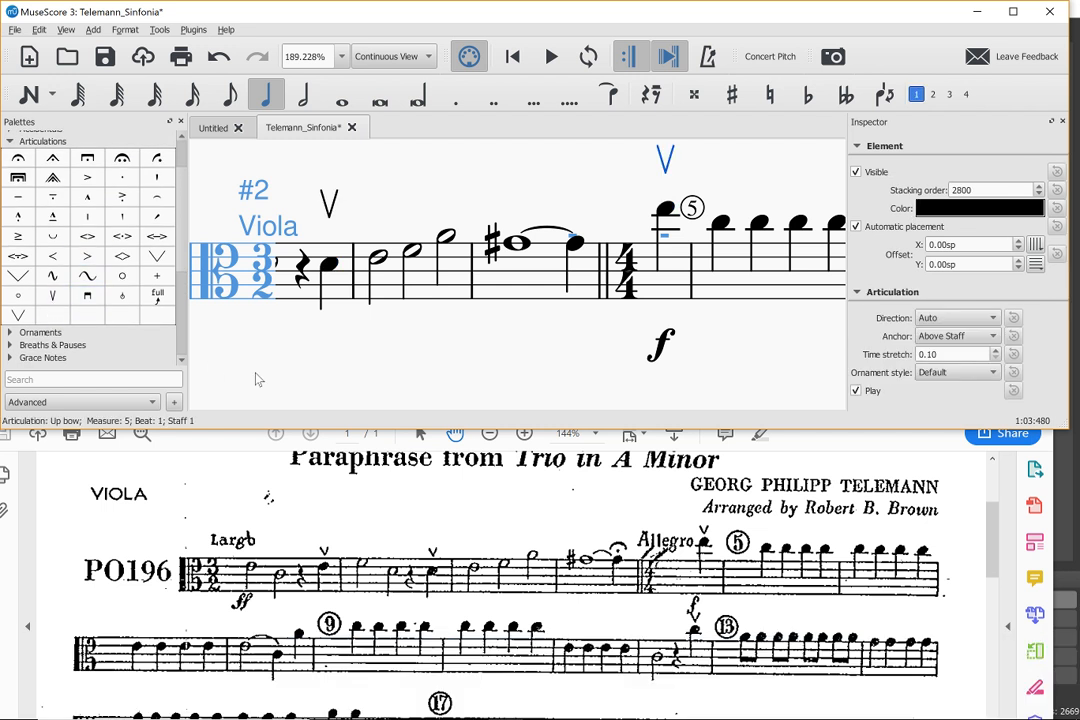
Step: Shift the Allegro tempo text leftward to a horizontal offset of -5.00sp, ahead of the first Allegro note
scroll(646, 313, "up", 2)
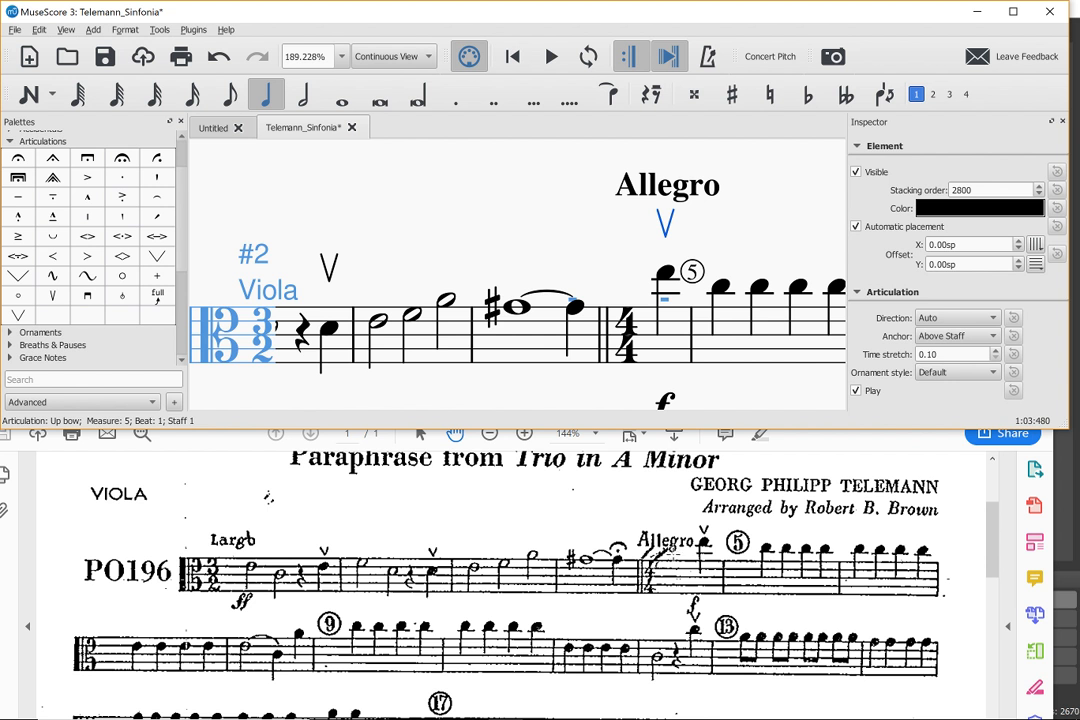
left_click(633, 198)
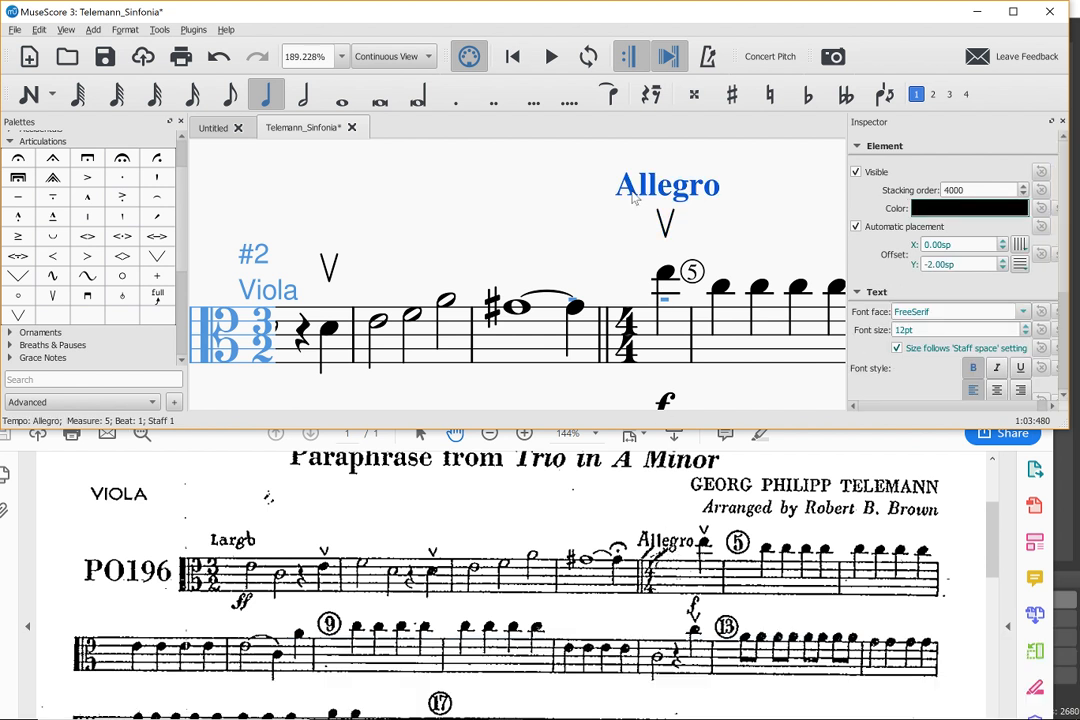
key("ctrl+Left")
key("ctrl+Left")
key("ctrl+Left")
key("ctrl+Left")
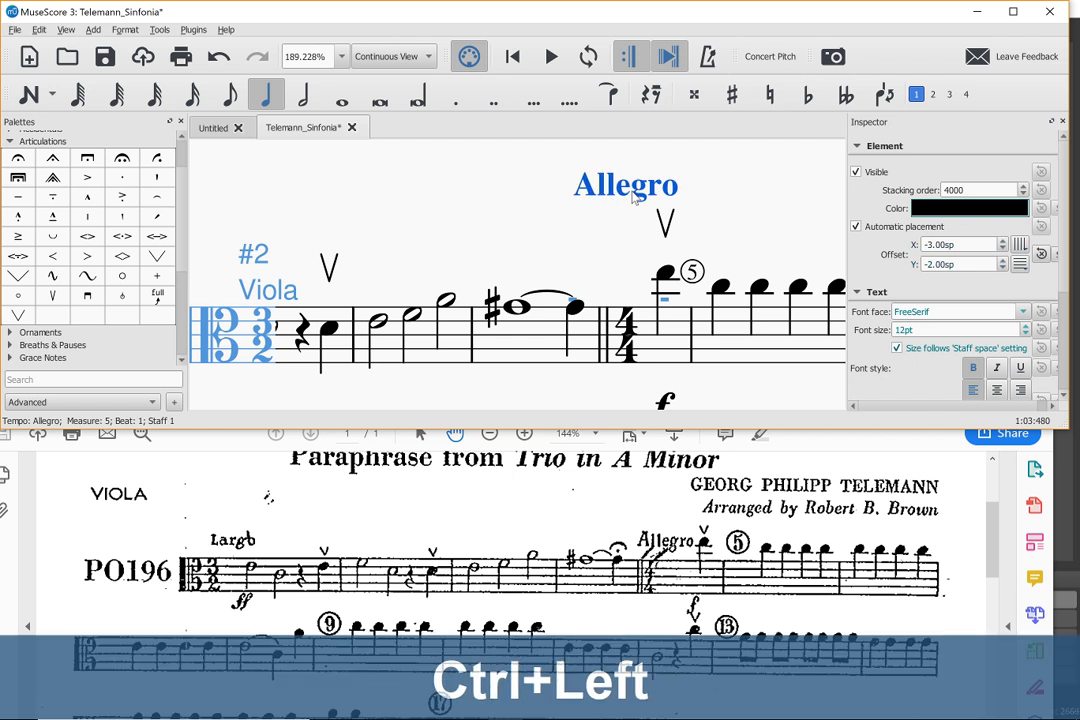
key("ctrl+Left")
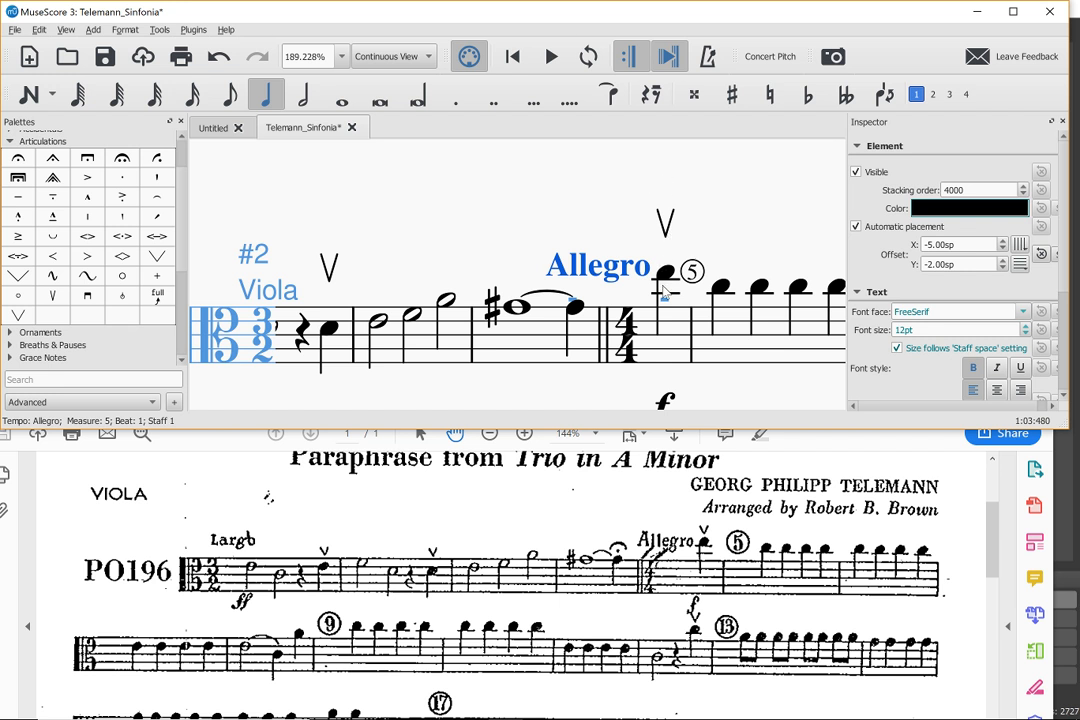
left_click(570, 222)
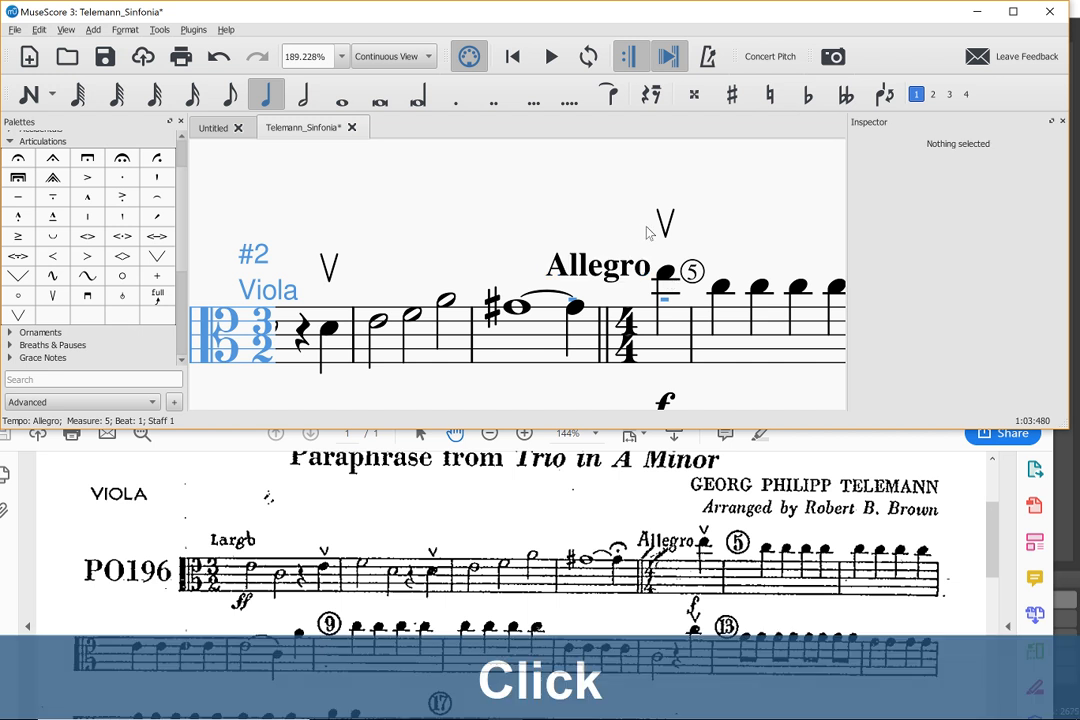
Step: Try lowering the last quarter note of measure 1 by two octaves, and raise it back to E4
scroll(668, 236, "left", 10)
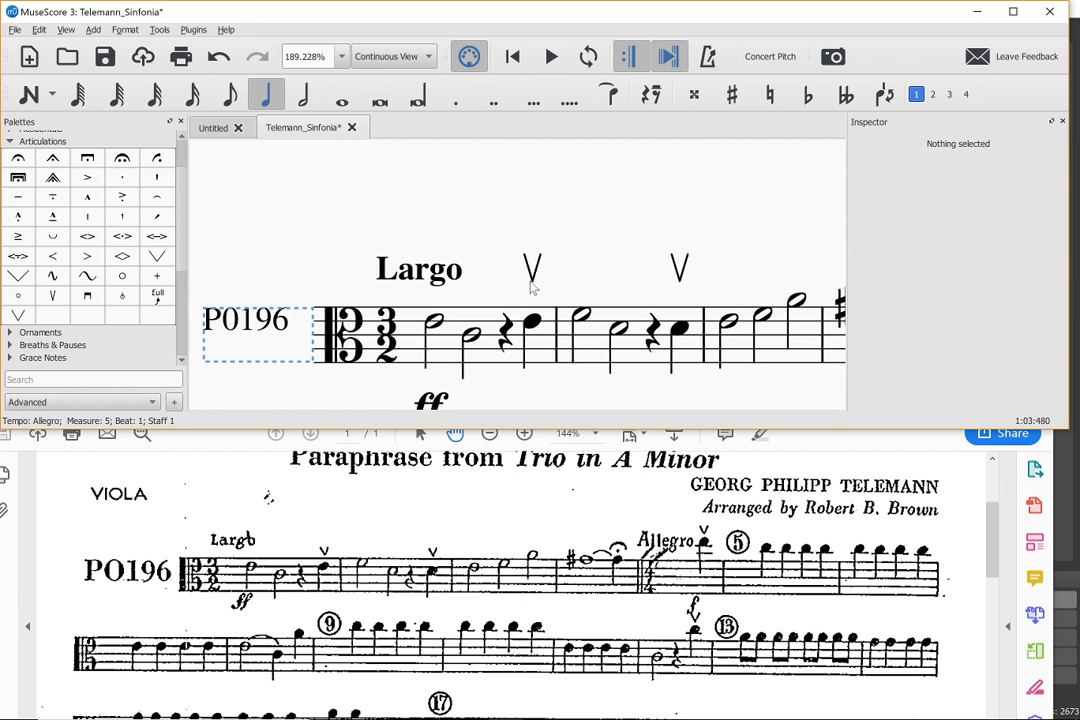
scroll(531, 288, "right", 5)
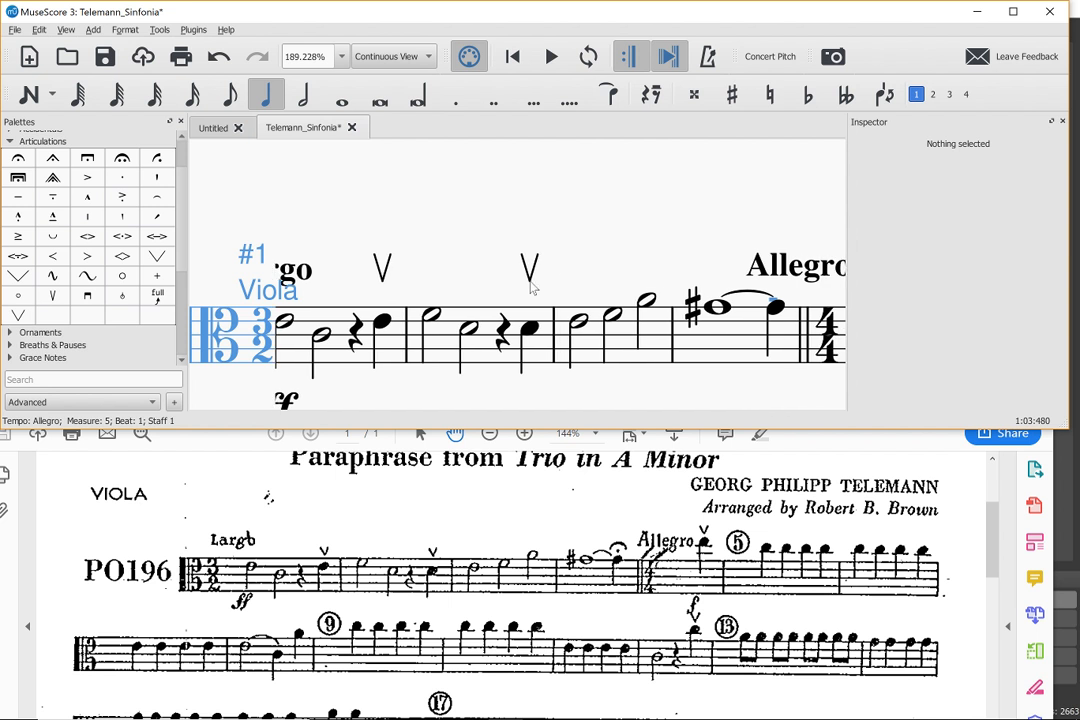
left_click(432, 317)
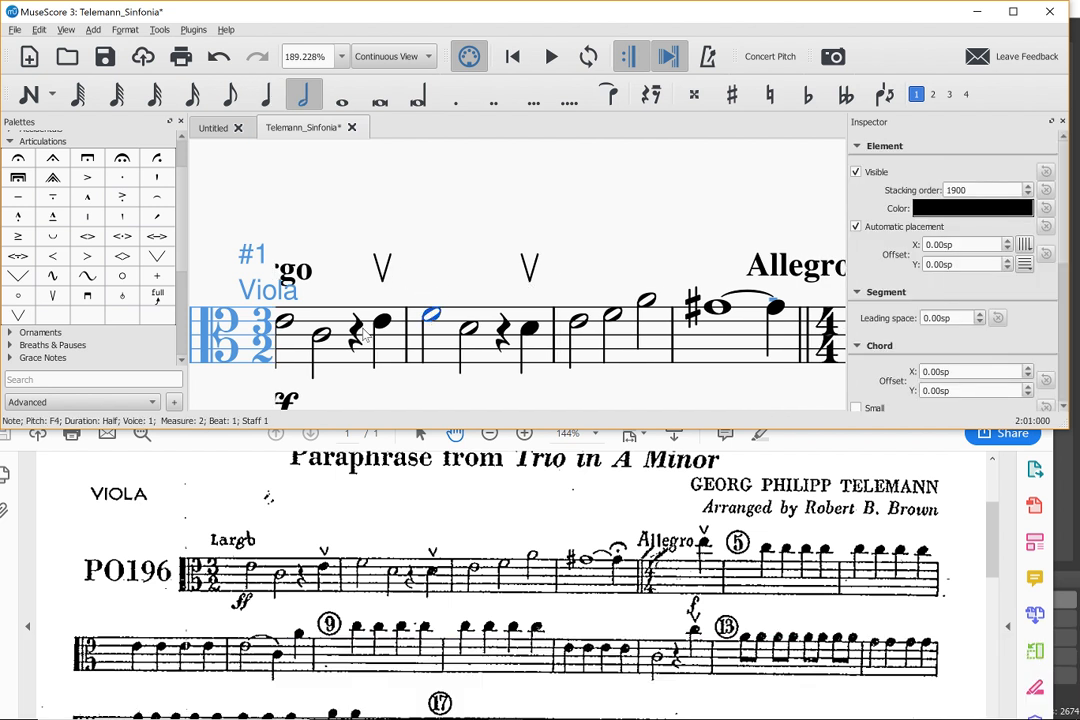
left_click(383, 321)
key("ctrl+Down")
key("Down")
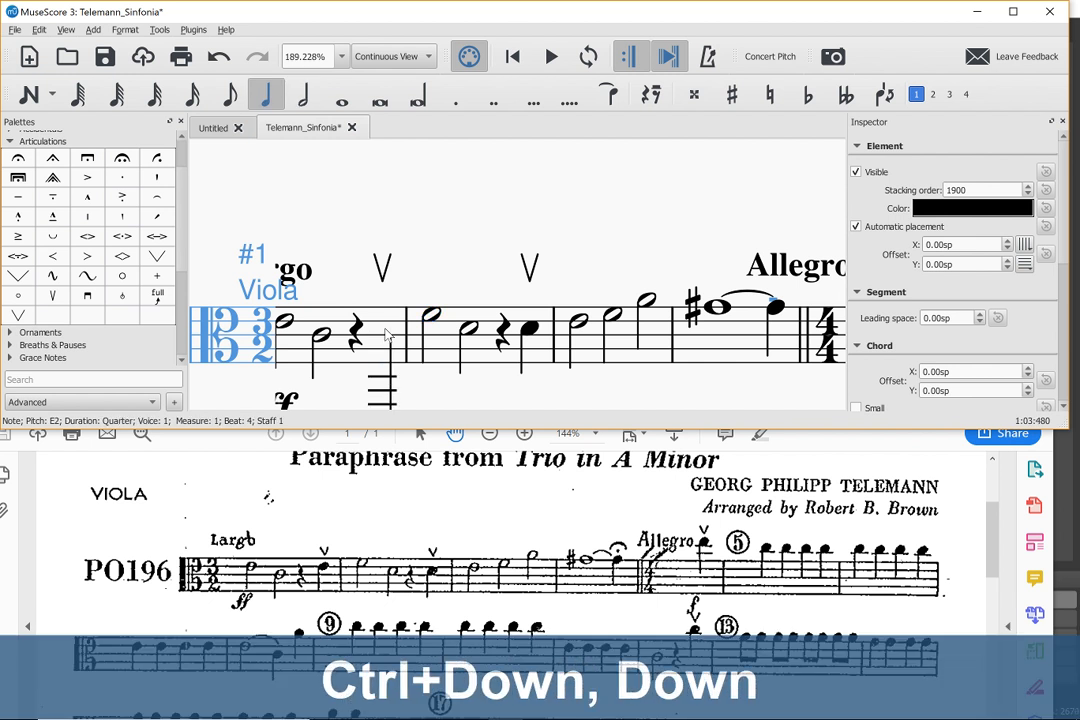
key("ctrl+Up")
key("Up")
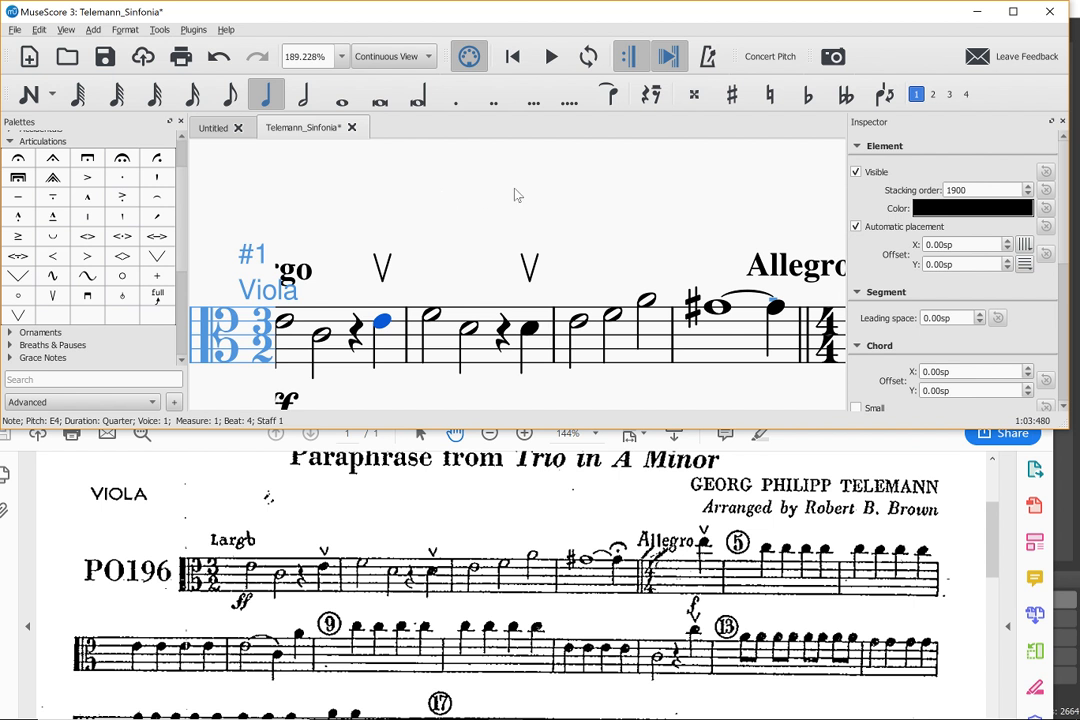
scroll(617, 199, "right", 2)
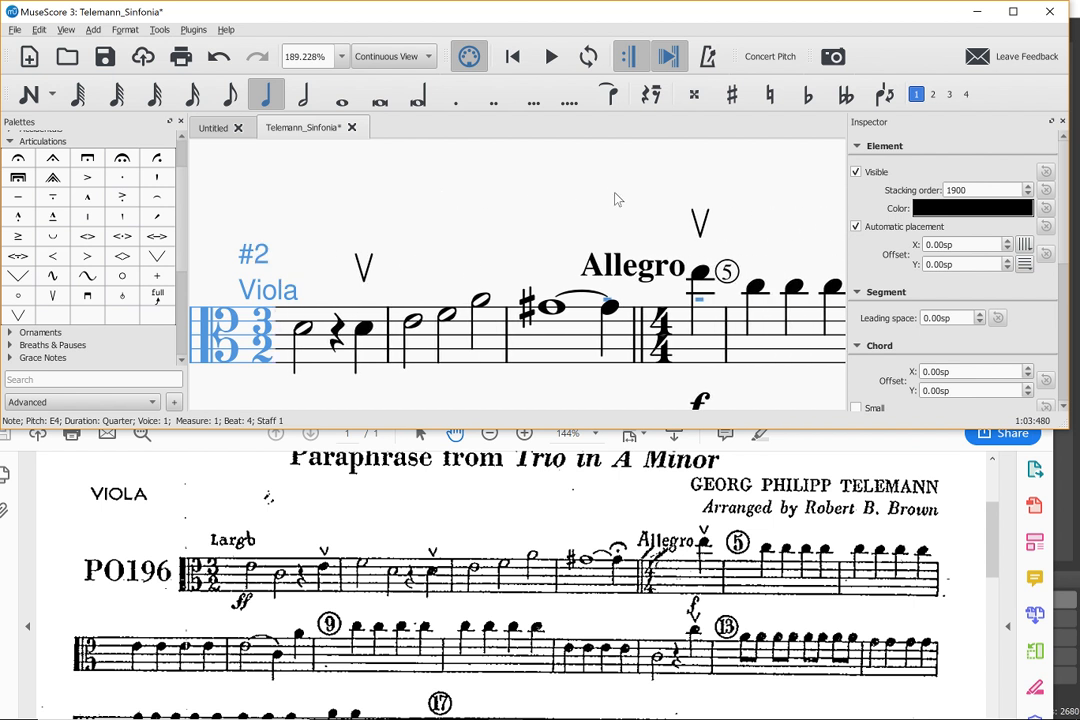
Step: Add an up-bow mark to the quarter note just before circled measure number 13
scroll(617, 199, "right", 5)
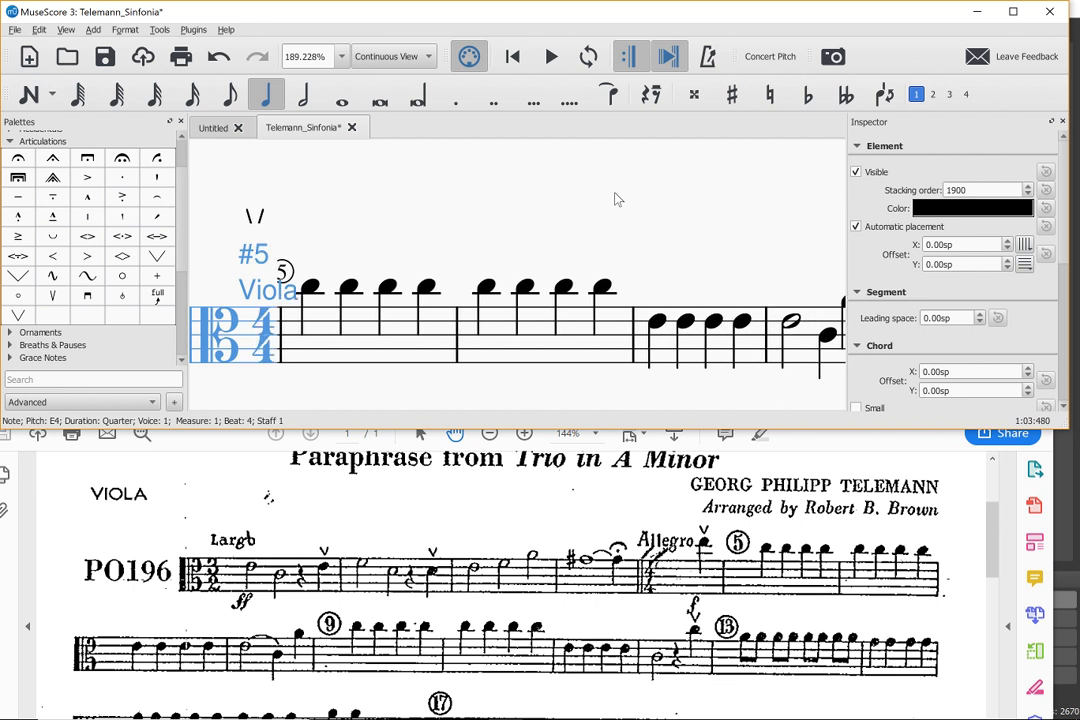
scroll(608, 480, "down", 2)
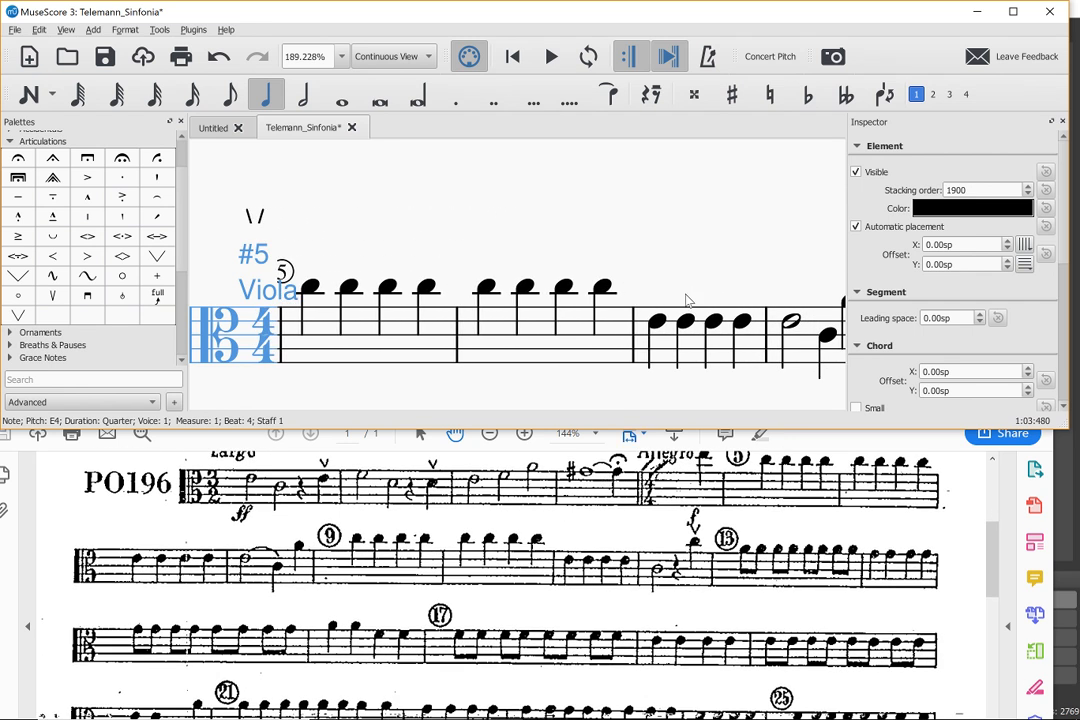
scroll(687, 300, "right", 3)
scroll(687, 300, "right", 3)
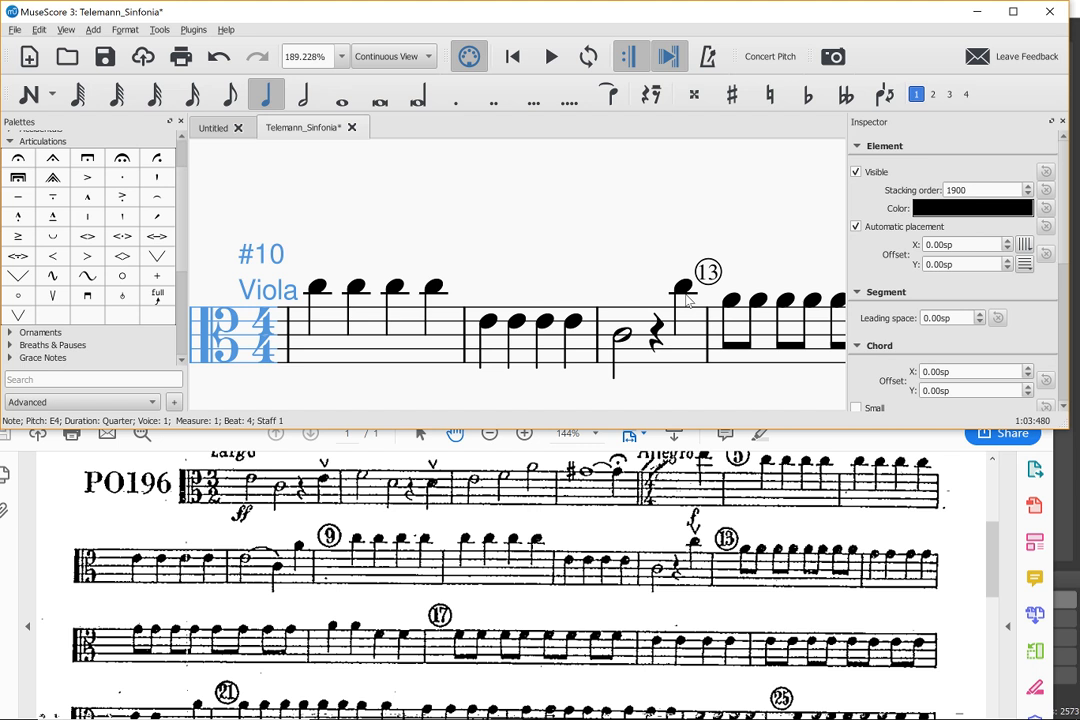
left_click(682, 290)
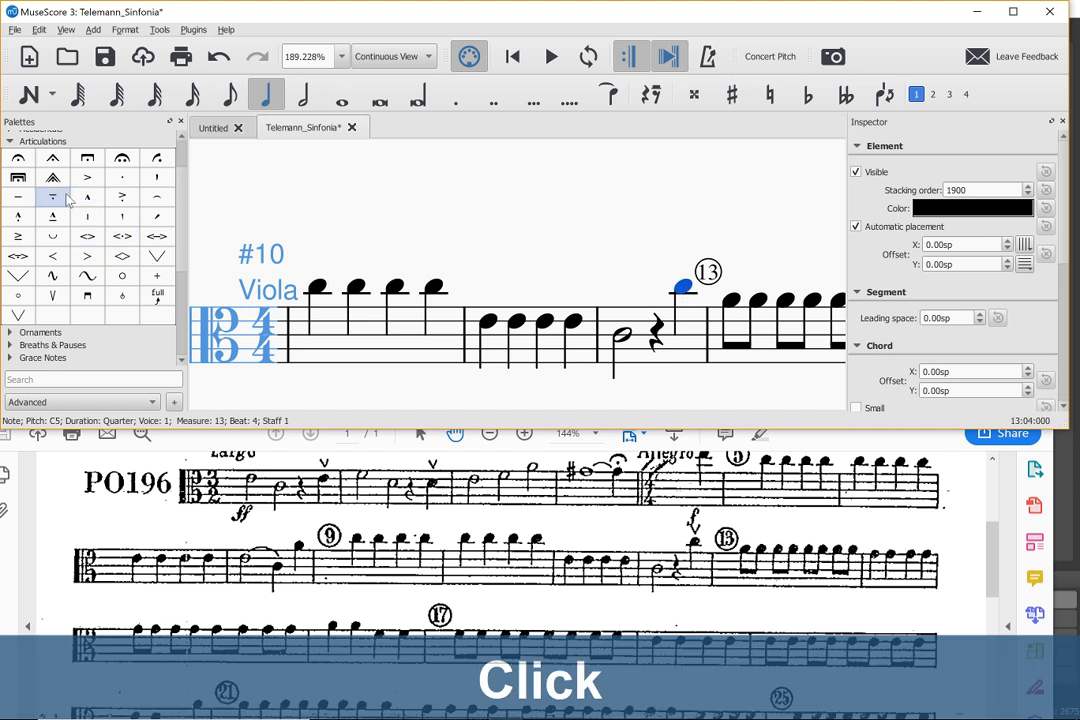
double_click(50, 298)
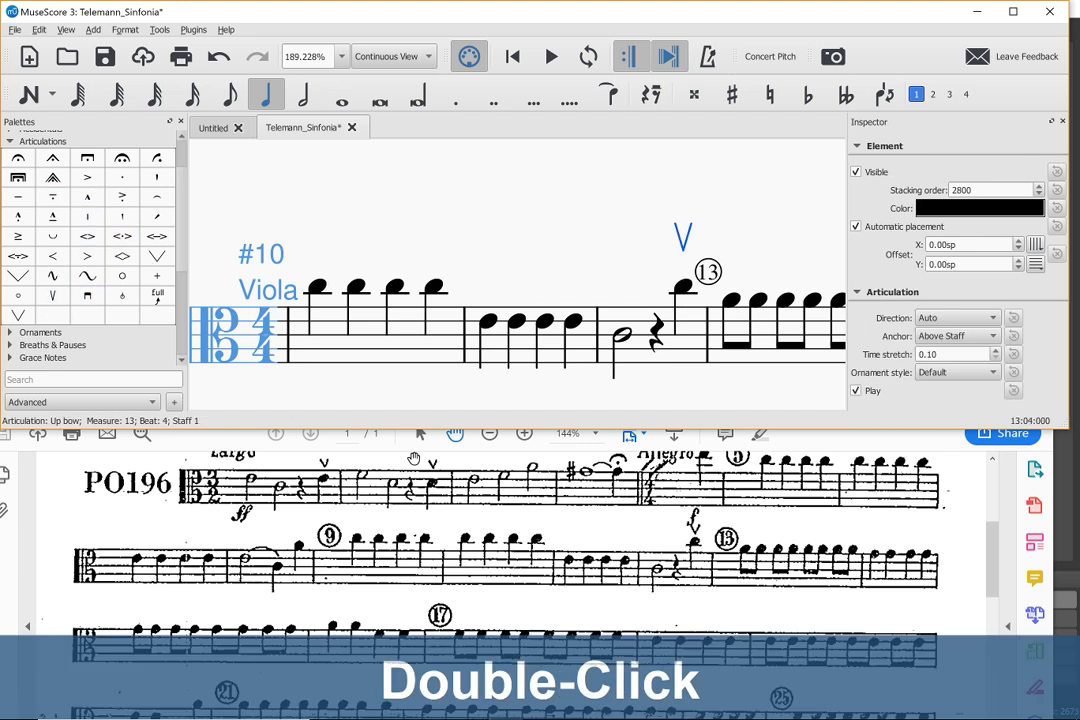
Step: Add an up-bow mark to the first eighth note in the second measure after circled number 29, matching the printed part
scroll(563, 507, "down", 5)
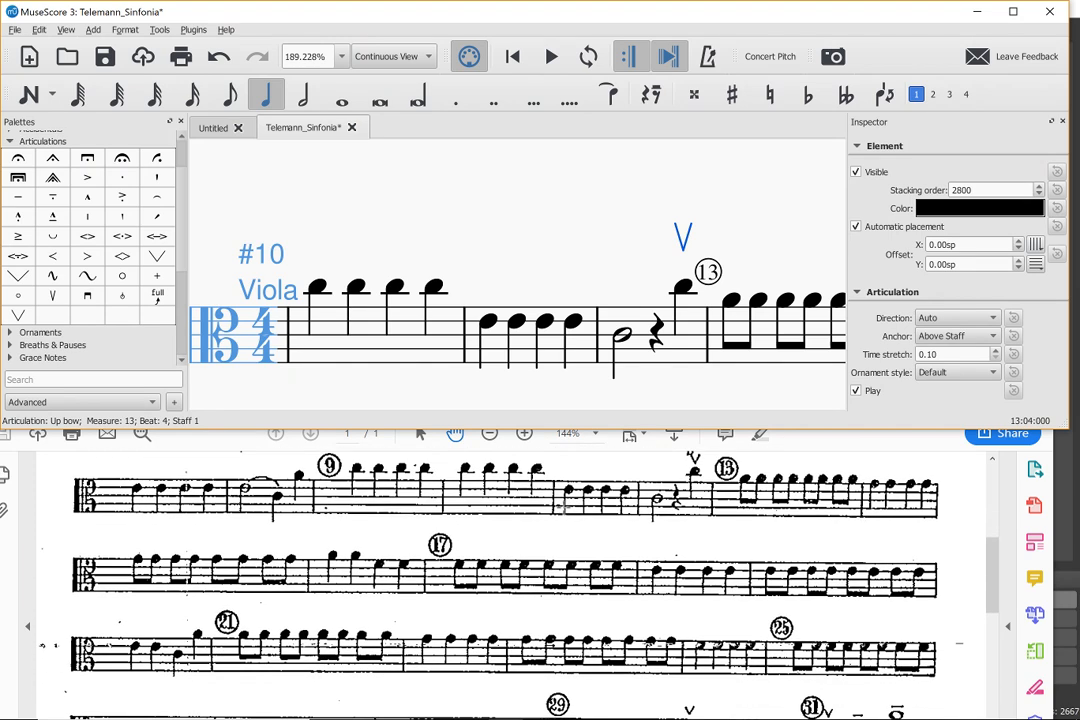
scroll(563, 507, "down", 3)
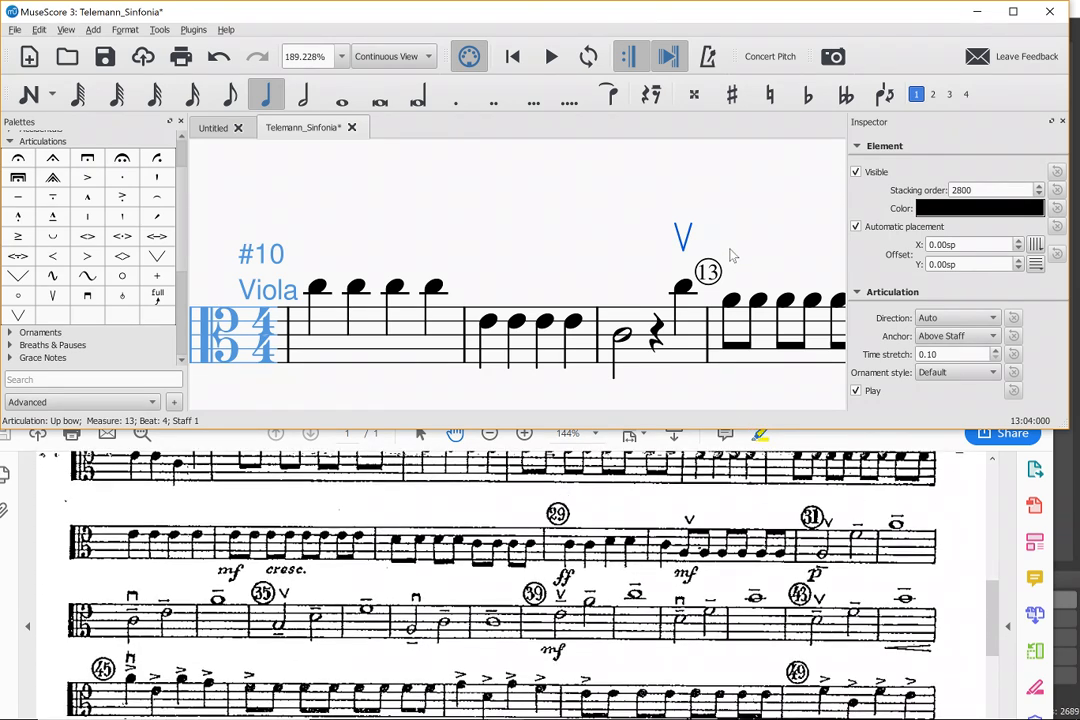
scroll(730, 254, "down", 4)
scroll(730, 254, "down", 12)
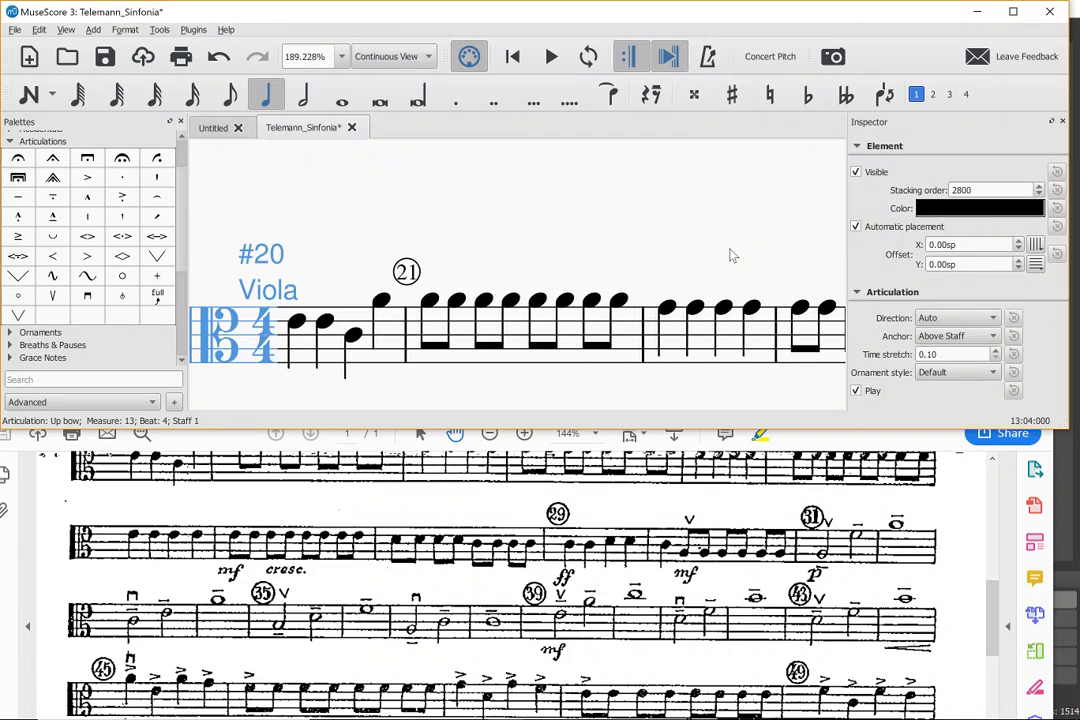
scroll(730, 254, "down", 3)
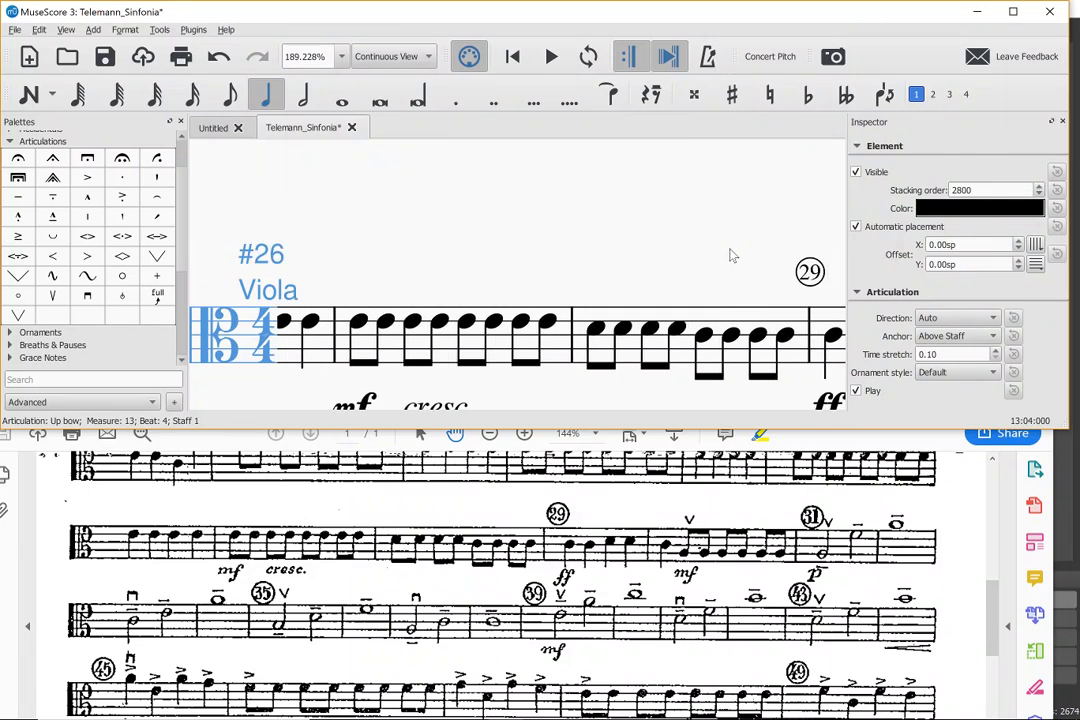
scroll(756, 294, "down", 1)
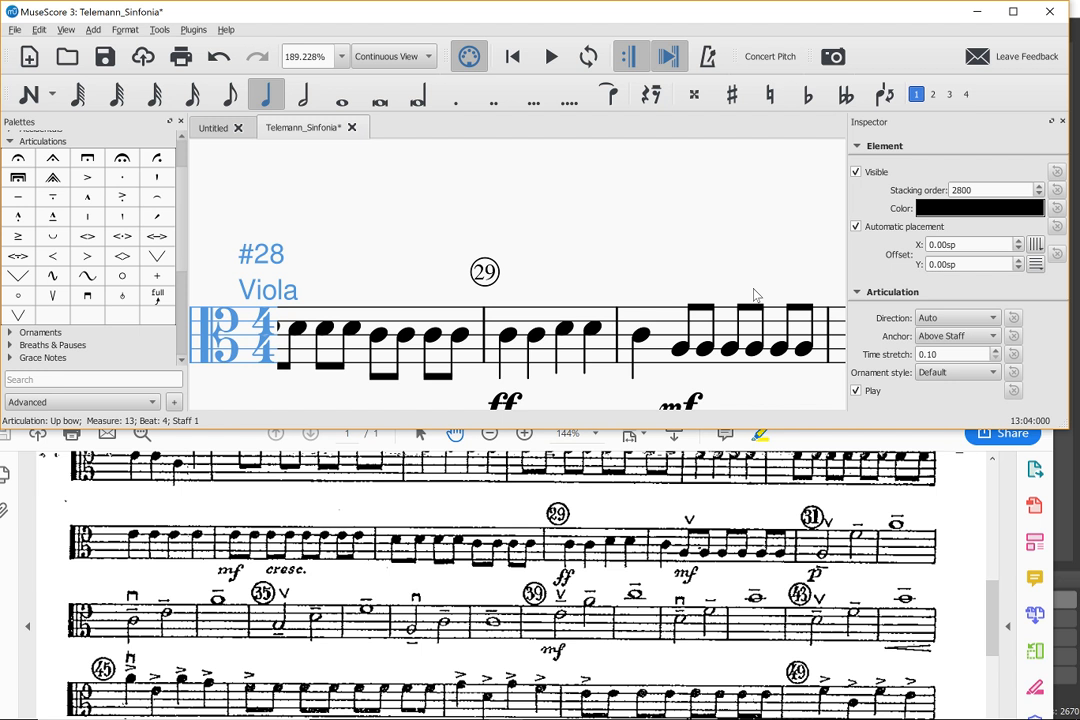
scroll(756, 294, "down", 1)
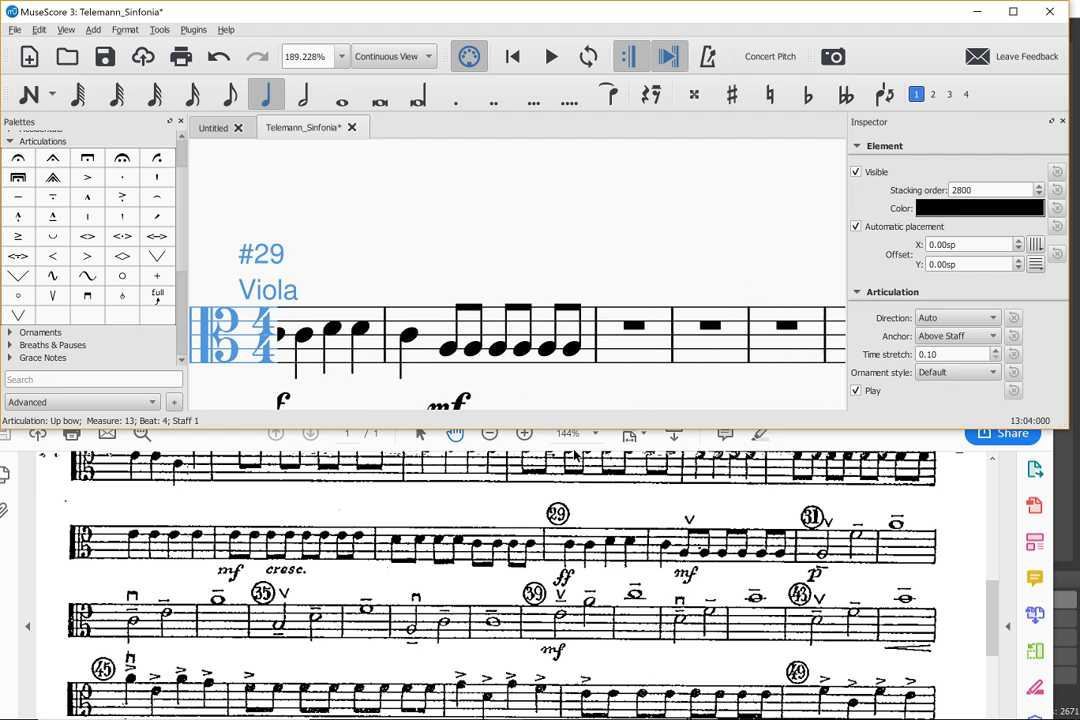
left_click(449, 348)
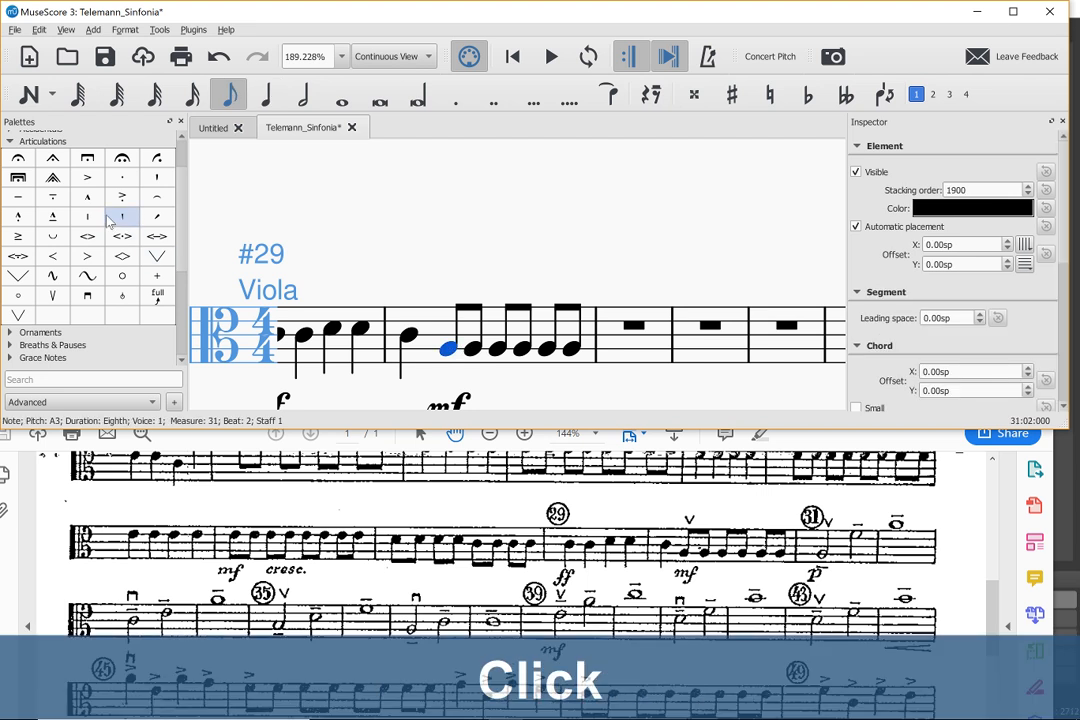
double_click(63, 299)
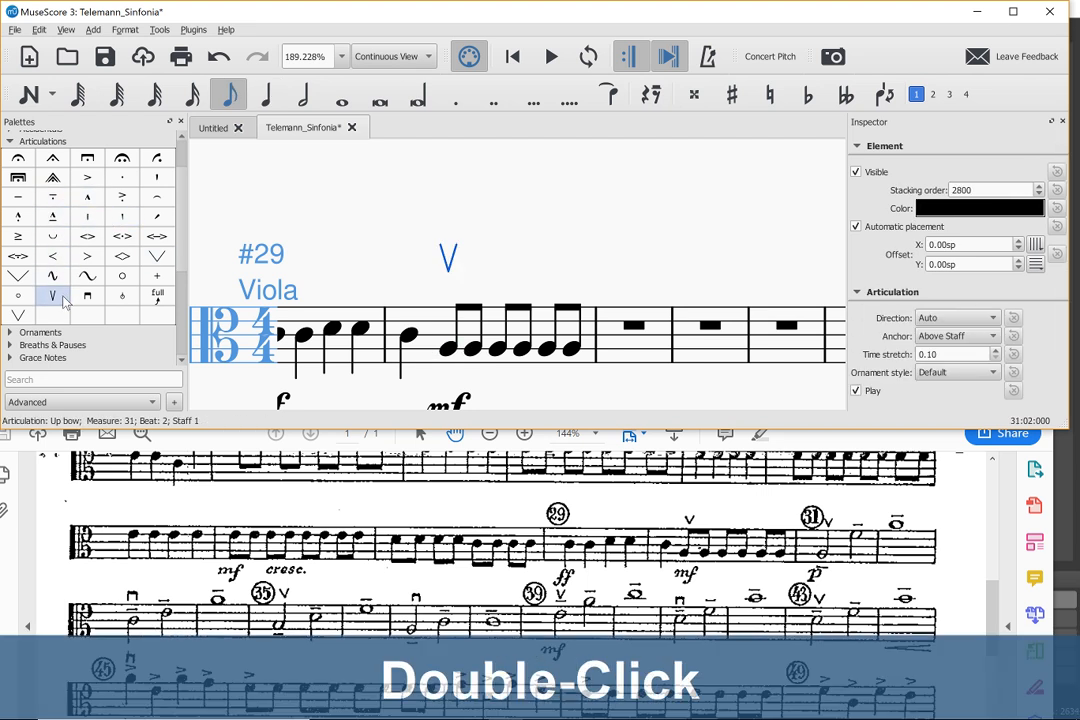
left_click(449, 268)
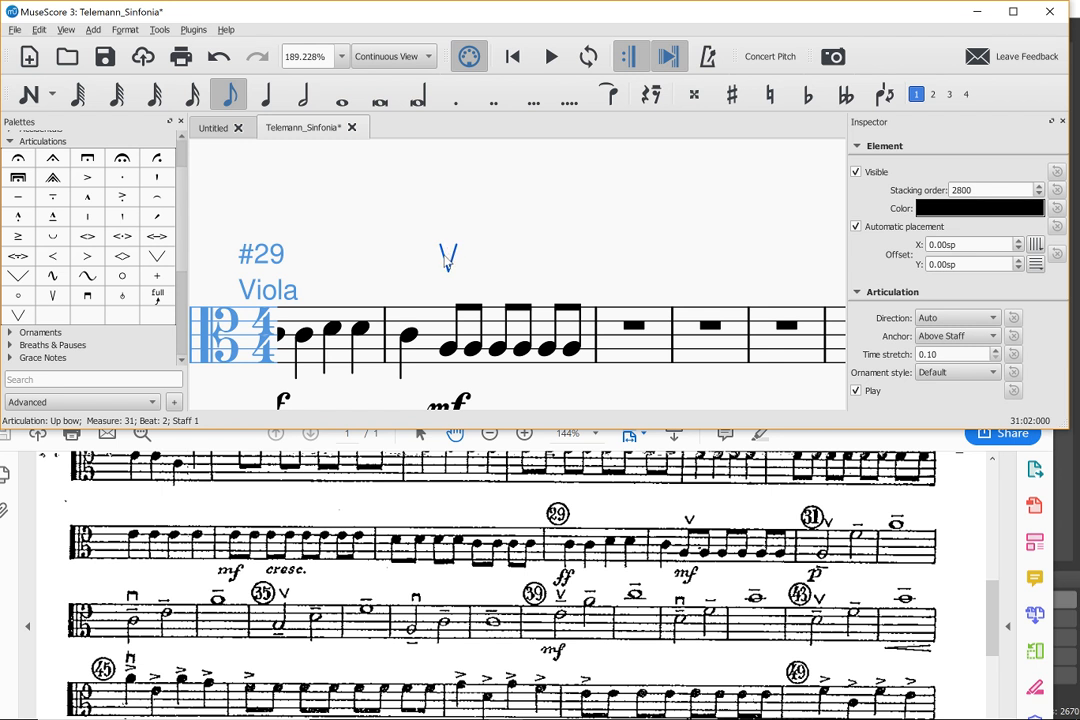
Step: Try moving the eighth note under the new up-bow up to B3 and down to C3, and return it to A3
left_click(449, 349)
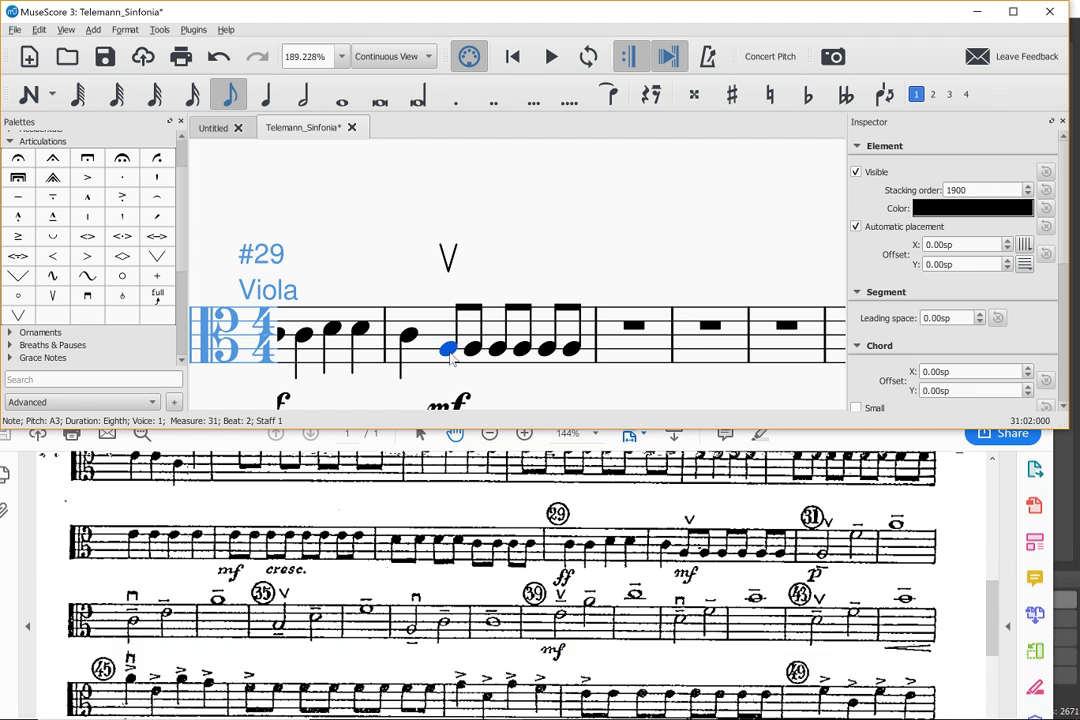
key("alt+shift+Up")
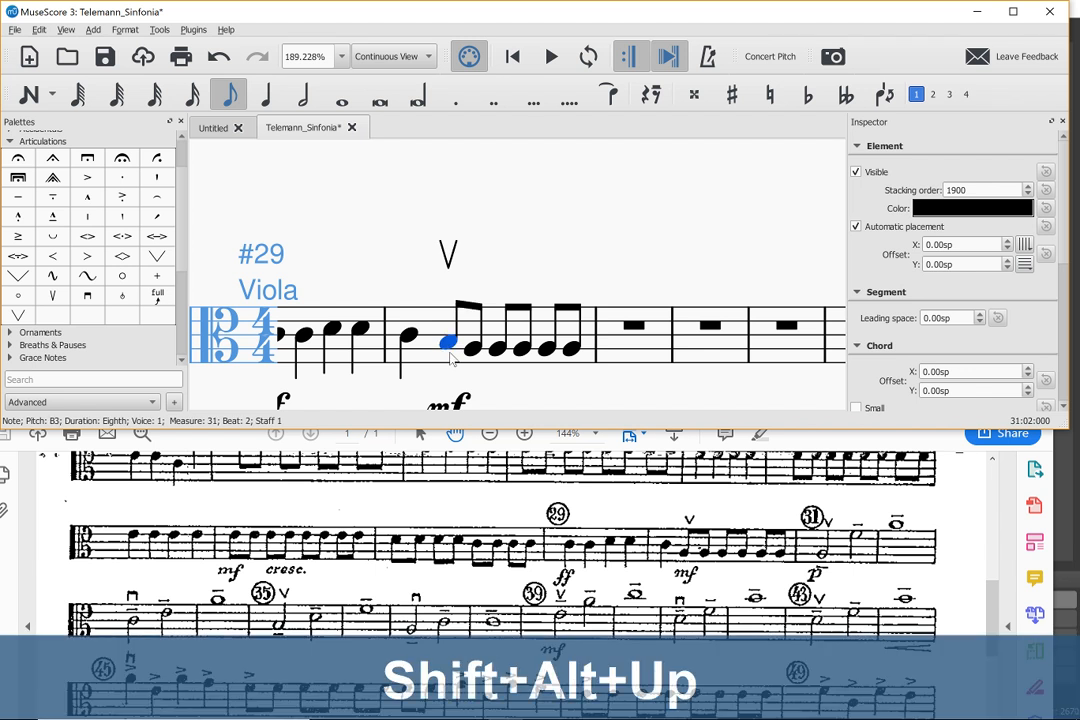
key("alt+shift+Down")
key("alt+shift+Down")
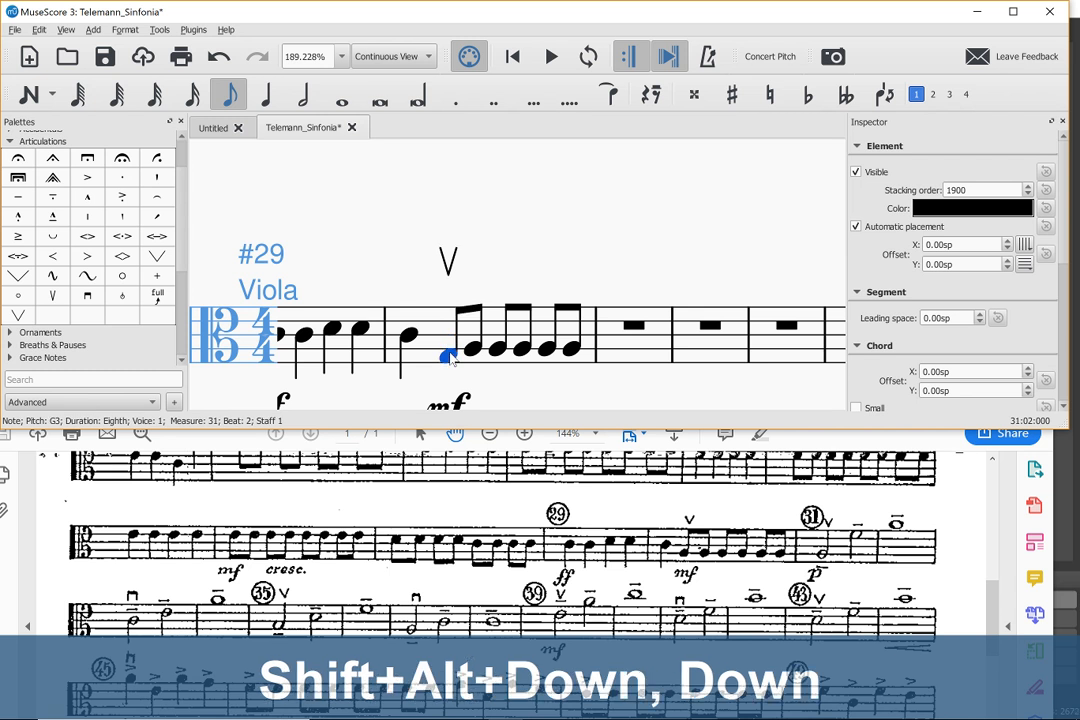
key("alt+shift+Down")
key("alt+shift+Down")
key("alt+shift+Down")
key("alt+shift+Down")
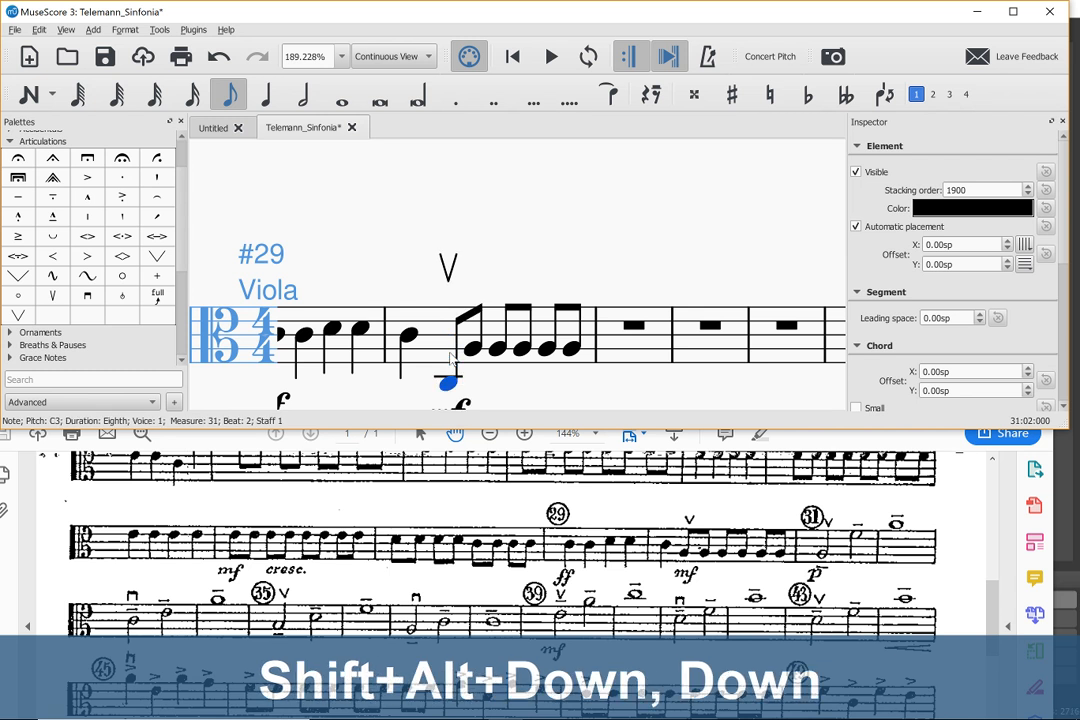
key("alt+shift+Up")
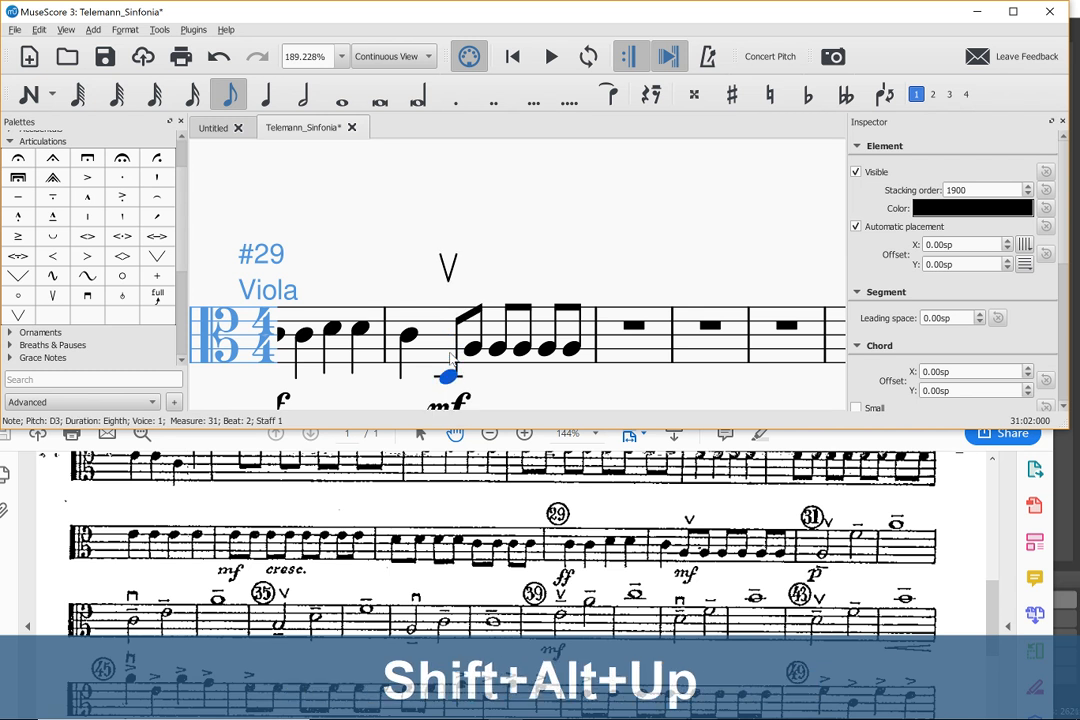
key("alt+shift+Up")
key("alt+shift+Up")
key("alt+shift+Up")
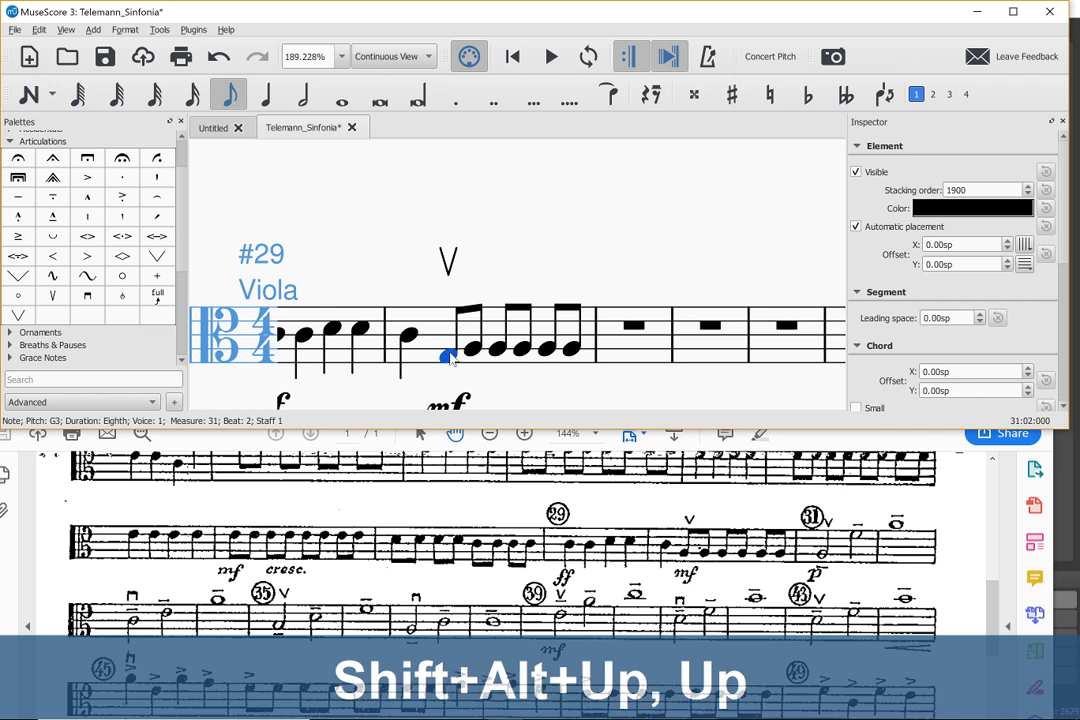
key("alt+shift+Up")
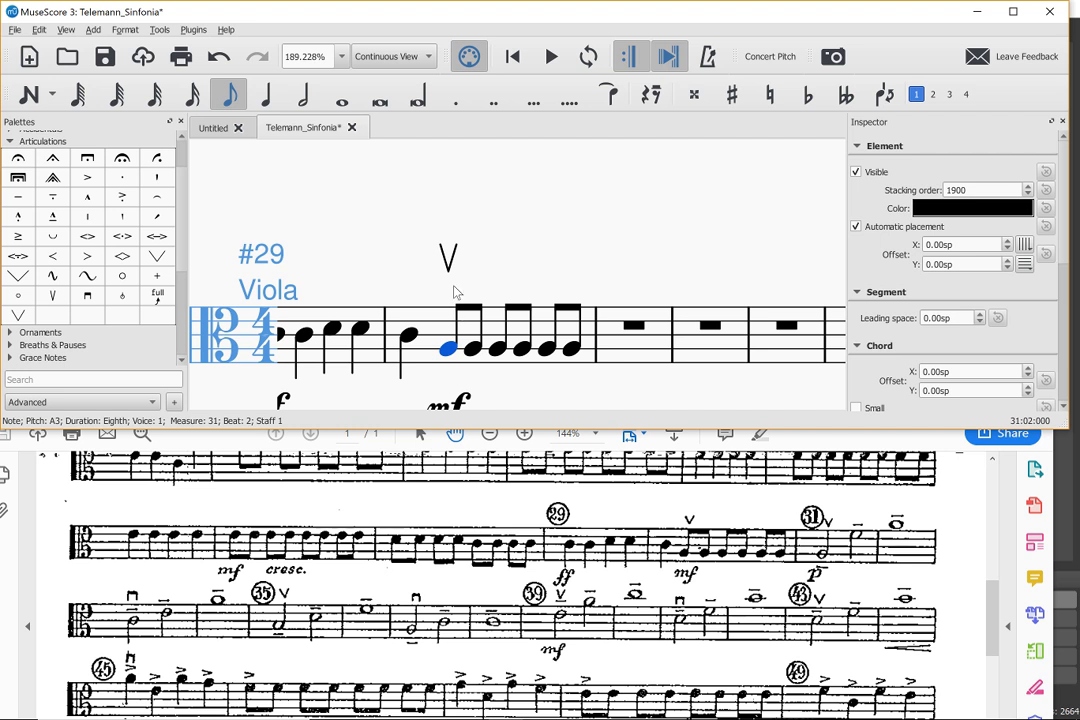
Step: Set the anchor of the up-bow mark on the beat 2 eighth note to Above Chord
left_click(378, 198)
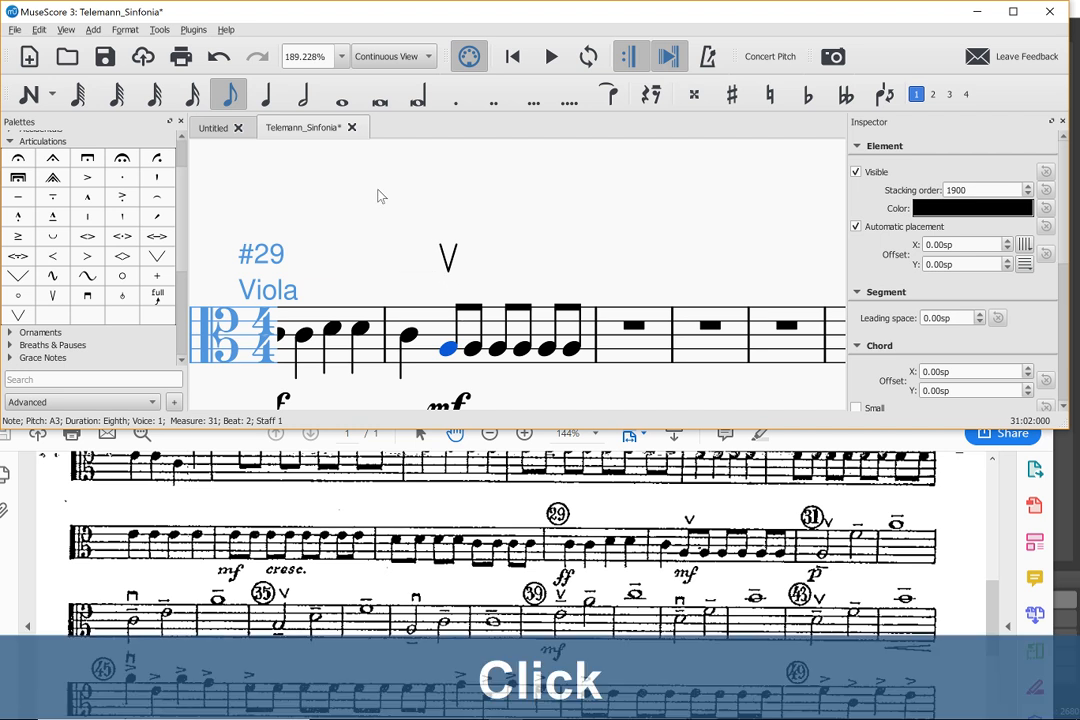
left_click(448, 262)
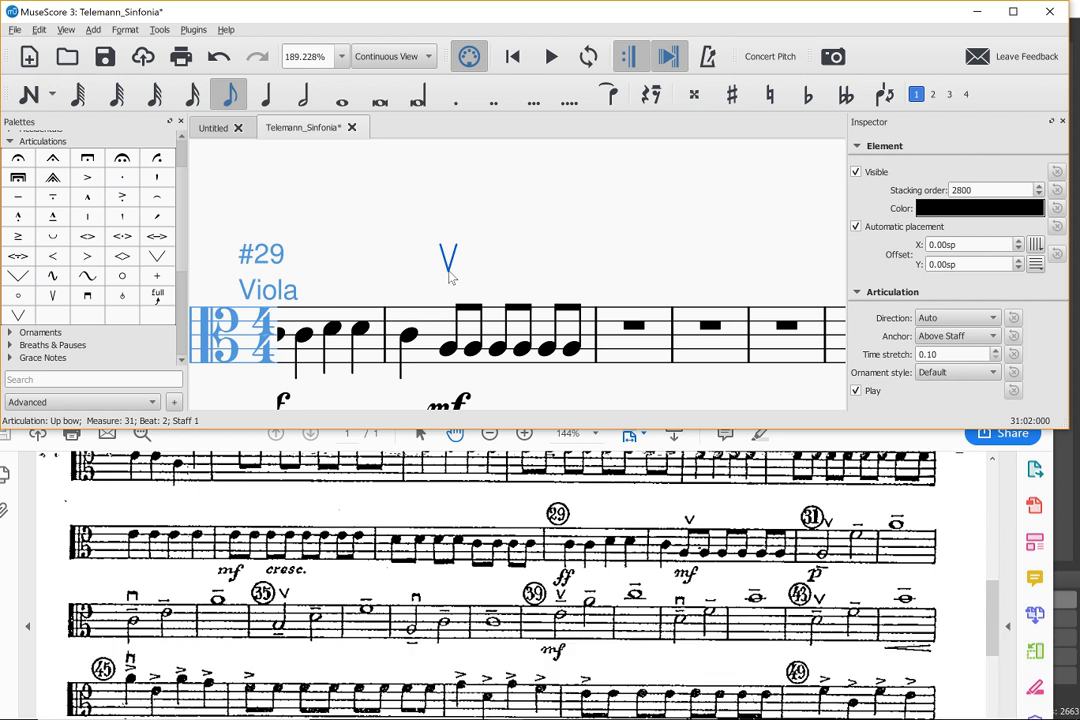
left_click(937, 337)
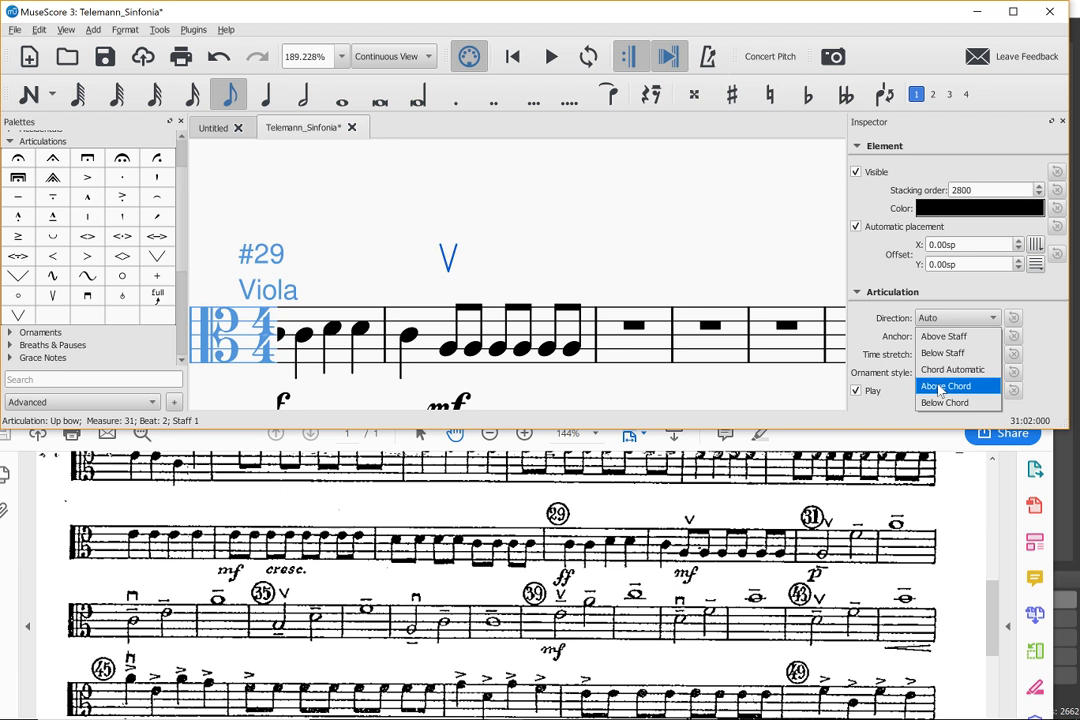
left_click(940, 386)
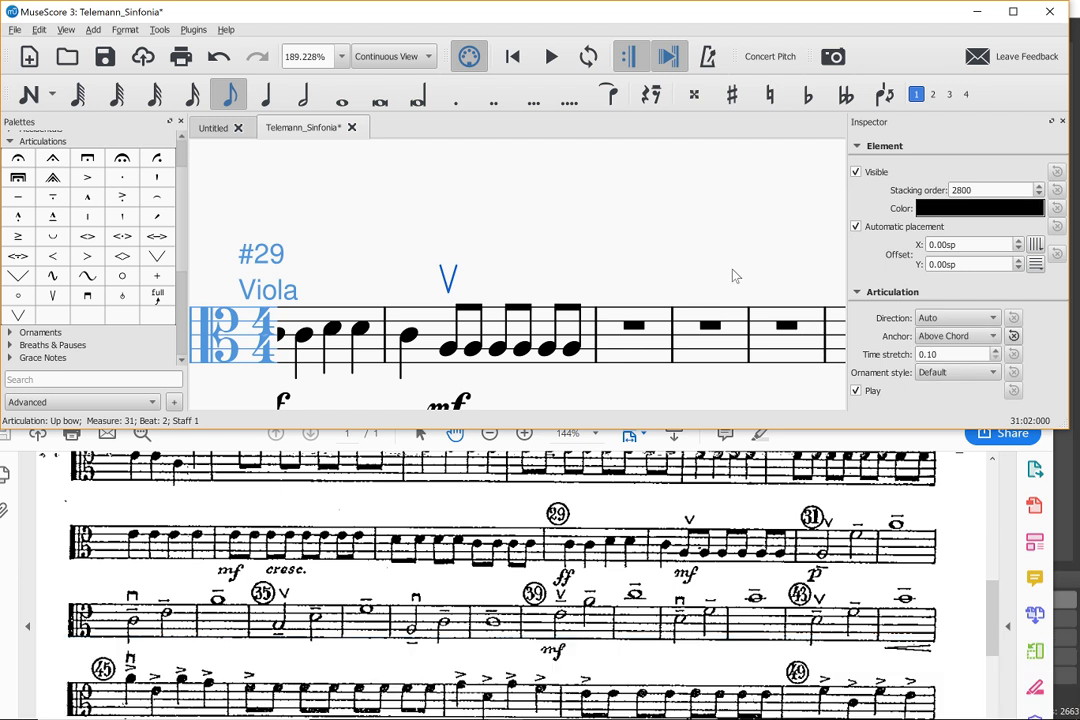
Step: Select all articulations similar to this up-bow and set their anchor to Above Chord
right_click(455, 276)
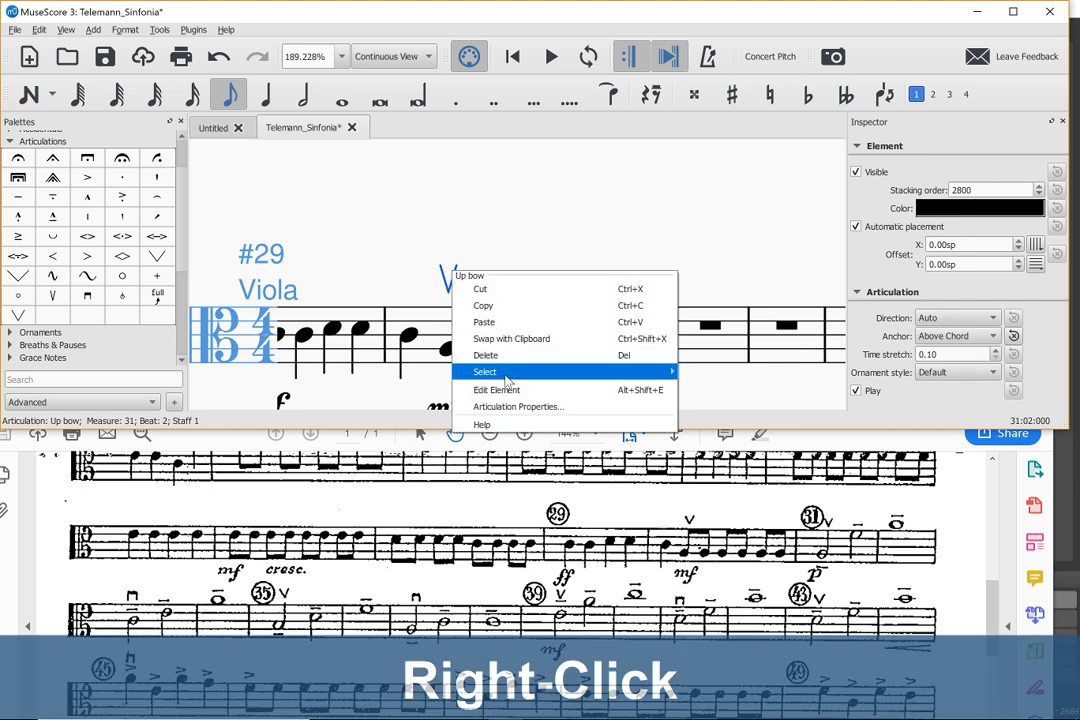
mouse_move(520, 374)
left_click(712, 373)
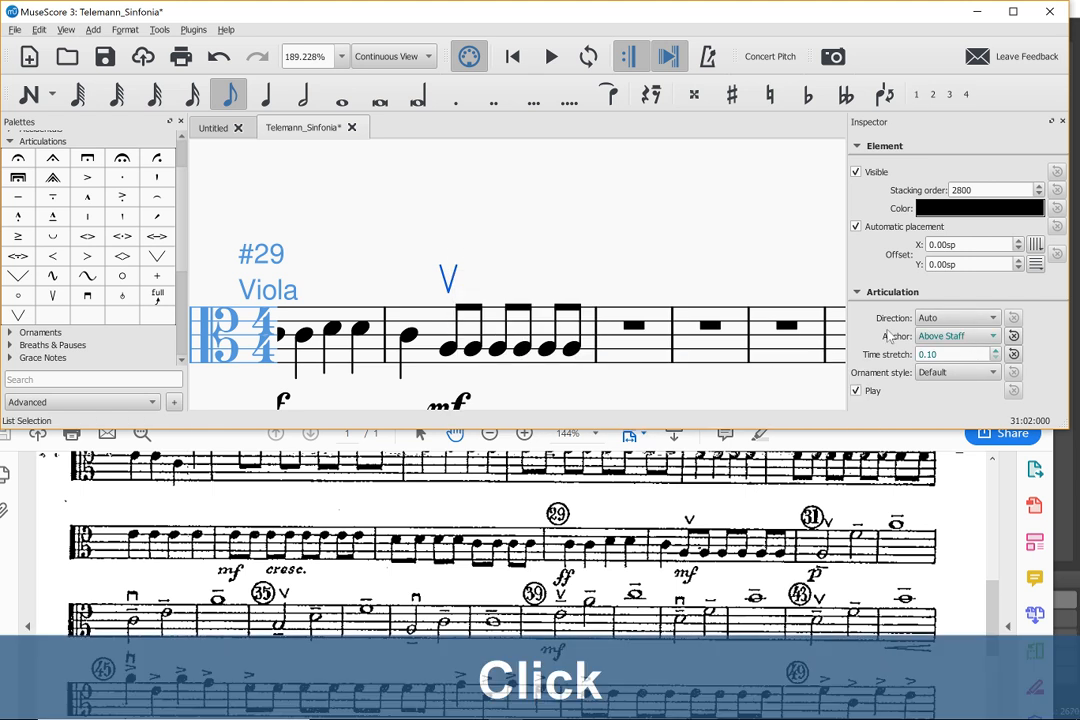
left_click(947, 336)
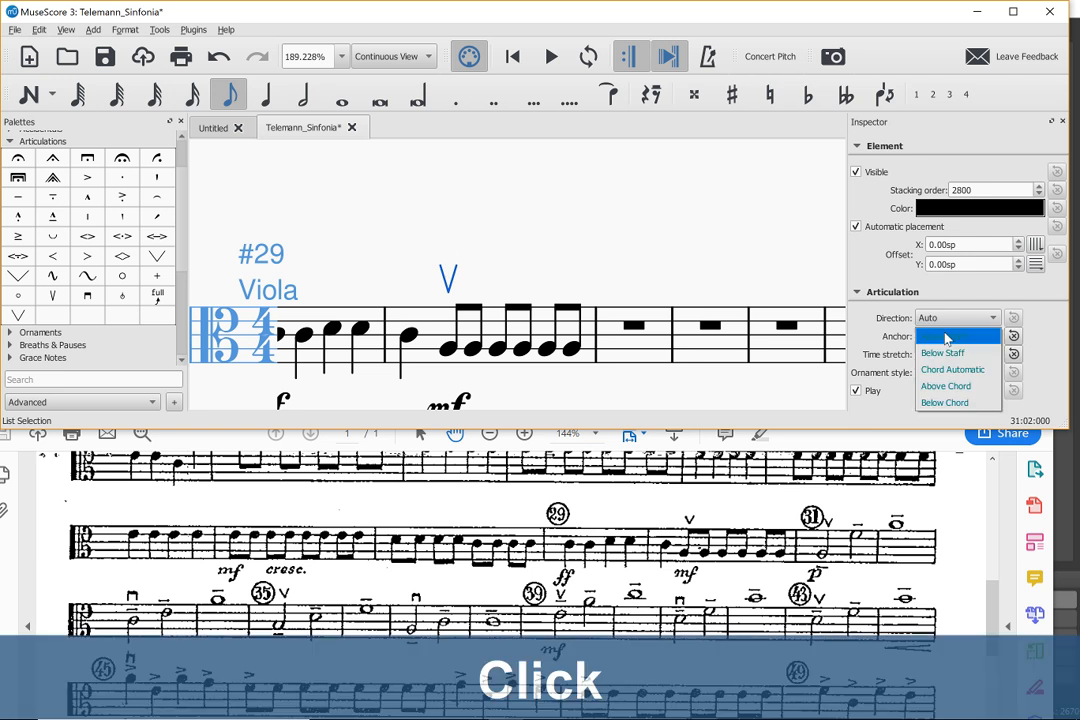
left_click(952, 384)
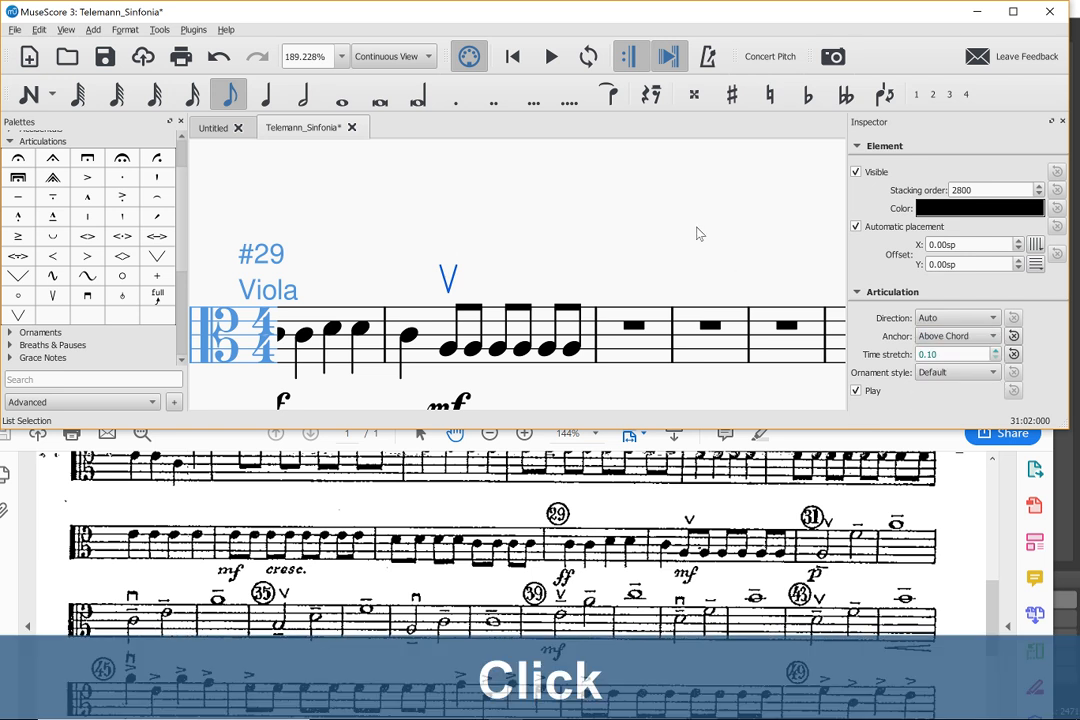
left_click(699, 234)
Step: Check the placement of the up-bow marks back to the opening Largo and around the start of the Allegro
scroll(699, 234, "left", 6)
scroll(699, 234, "left", 7)
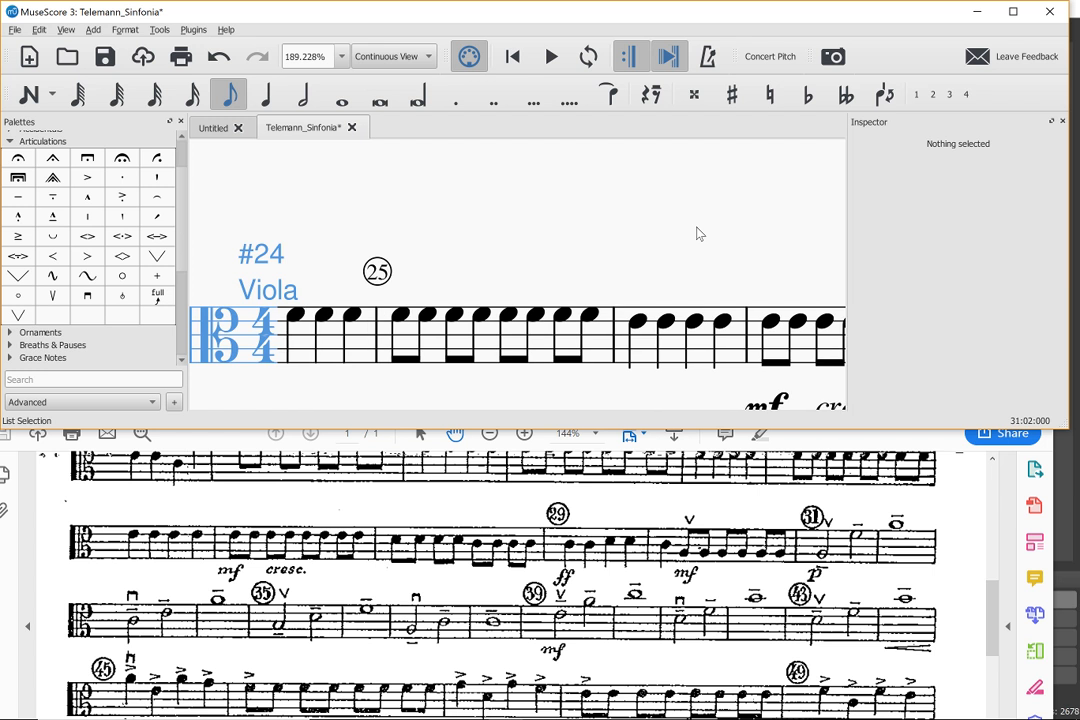
scroll(699, 234, "left", 6)
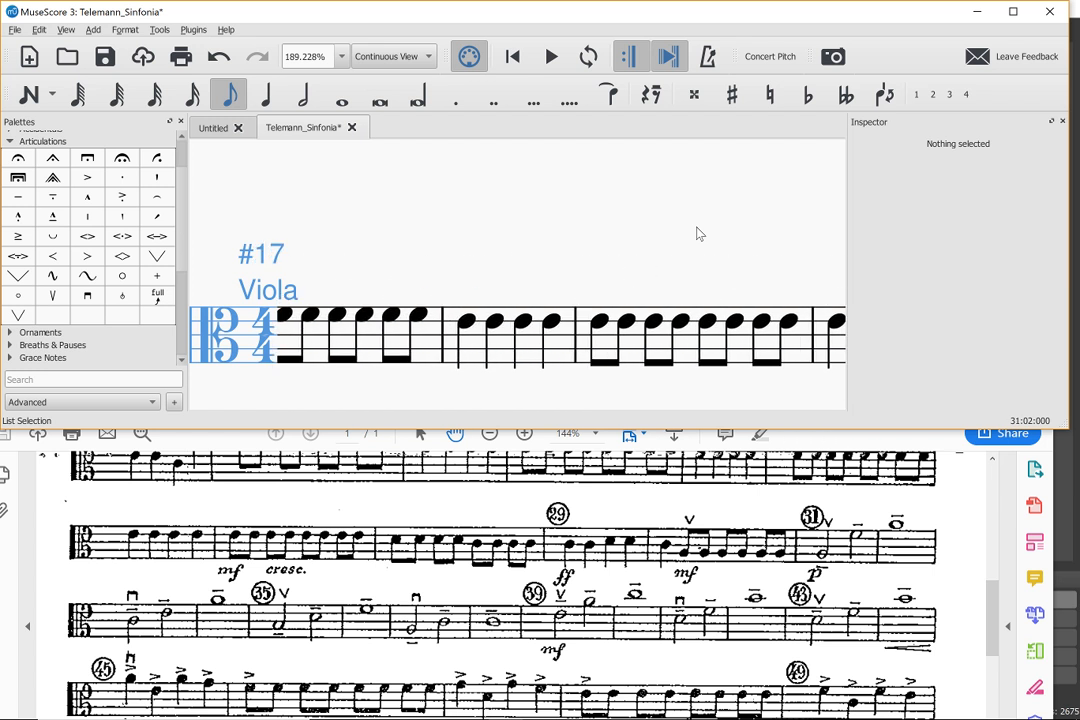
scroll(699, 234, "left", 5)
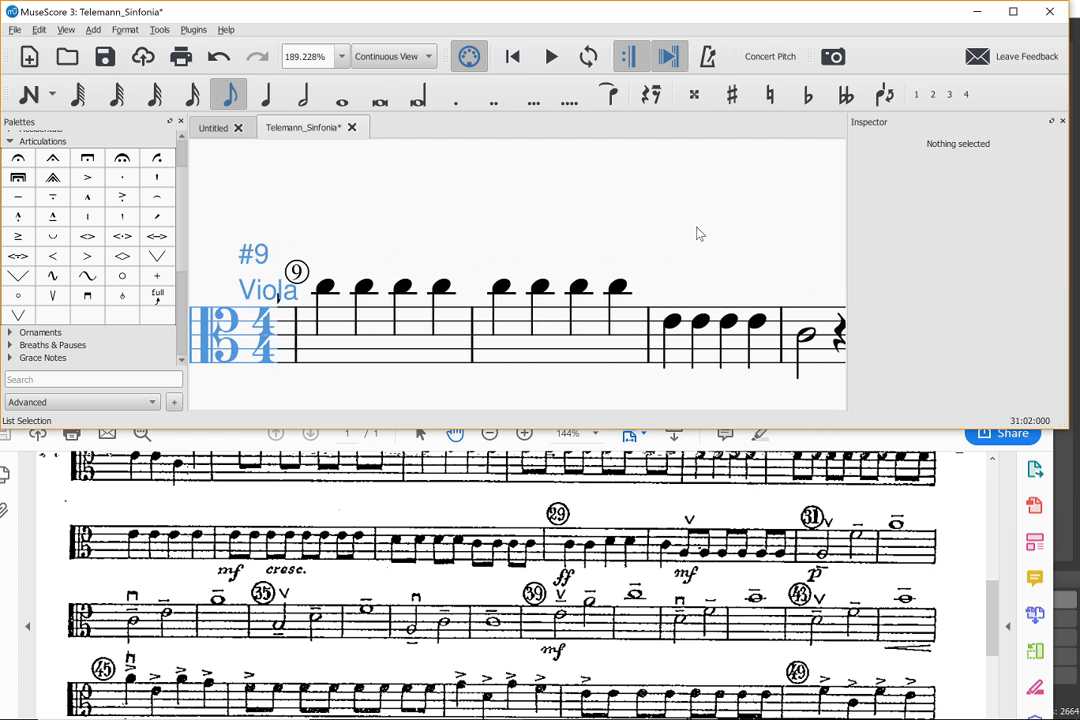
scroll(668, 265, "left", 7)
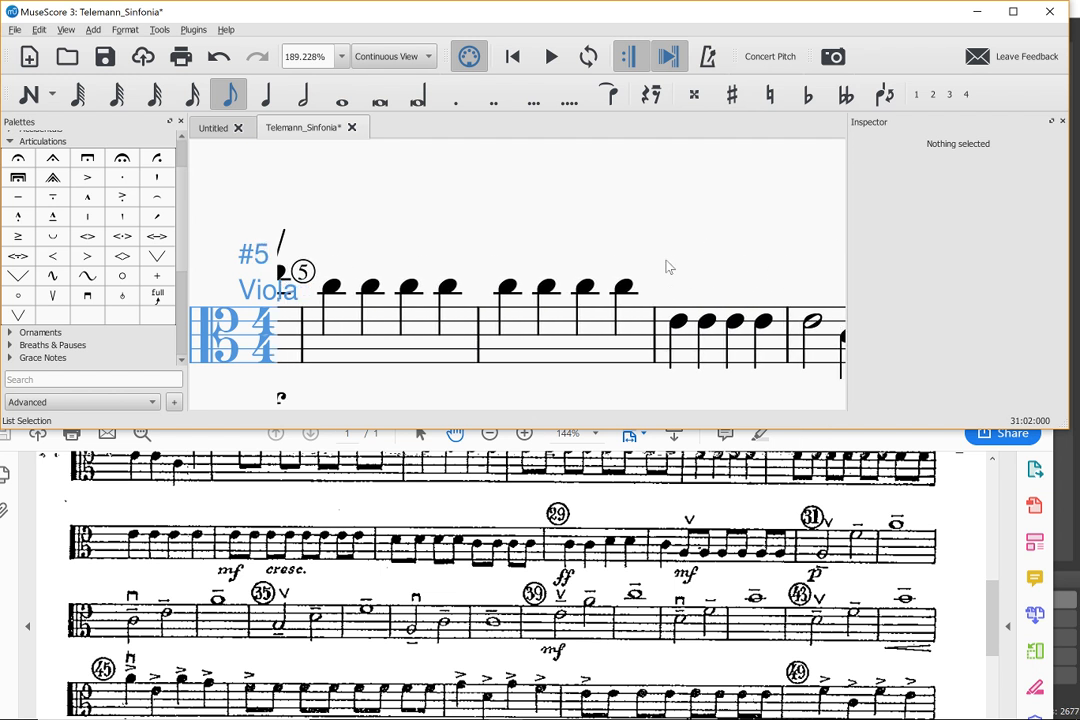
scroll(543, 248, "left", 4)
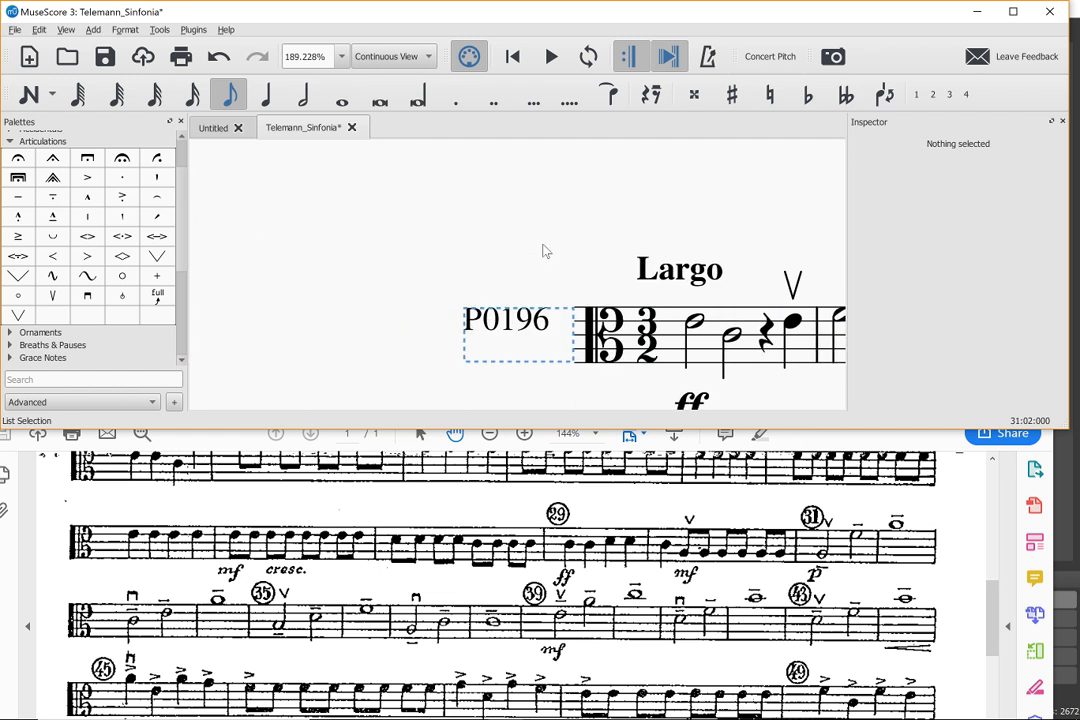
scroll(728, 277, "right", 8)
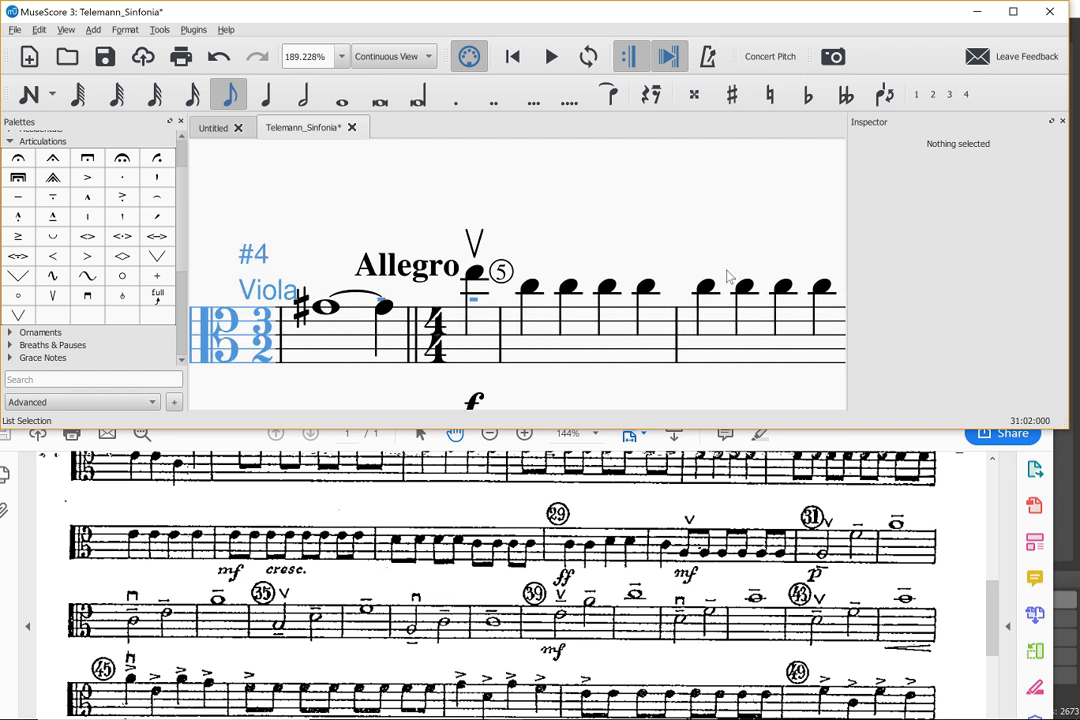
Step: Check the up-bow marks and circled measure numbers from the start of the Allegro through the mf entry after measure 29
scroll(728, 277, "right", 10)
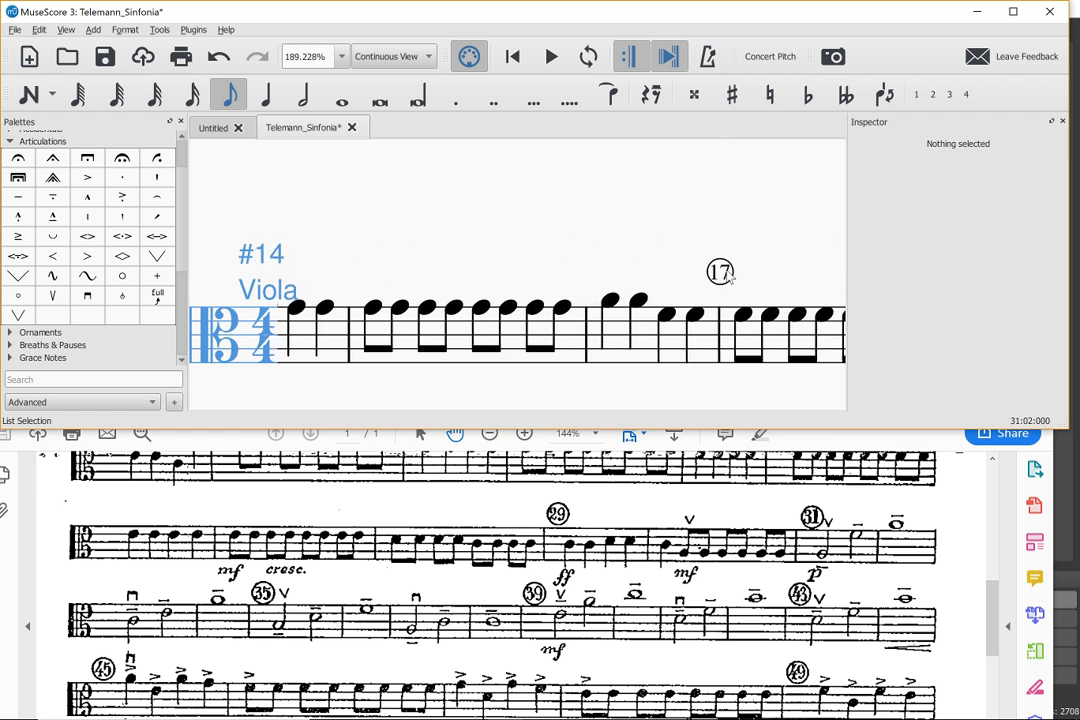
scroll(728, 277, "right", 6)
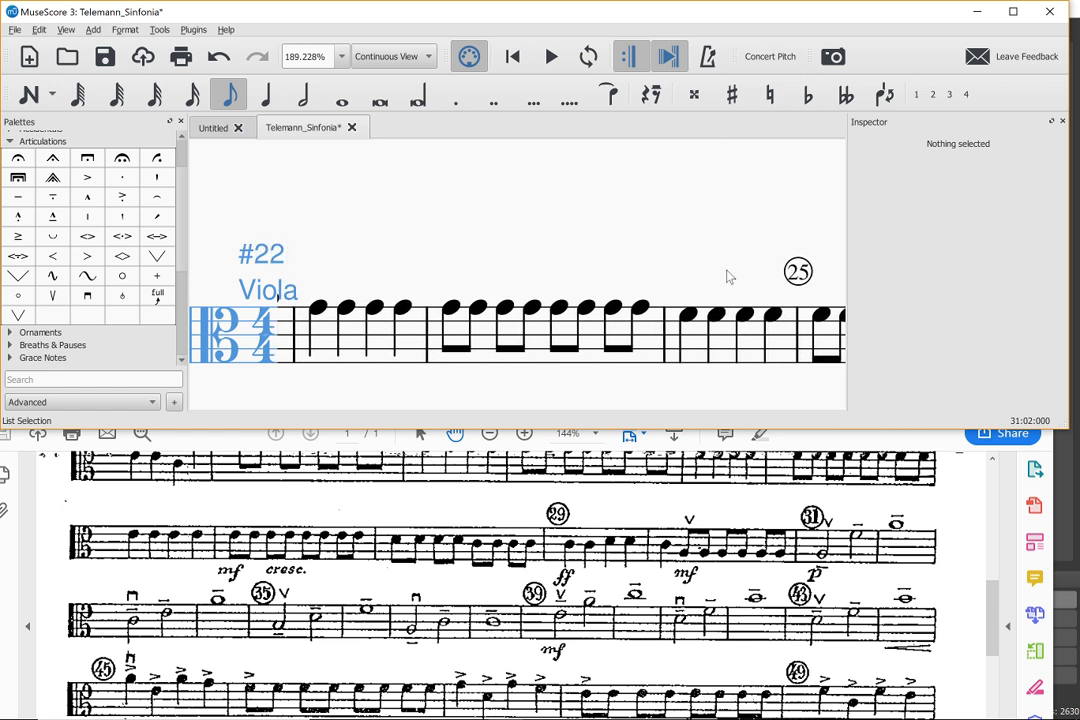
scroll(728, 277, "right", 5)
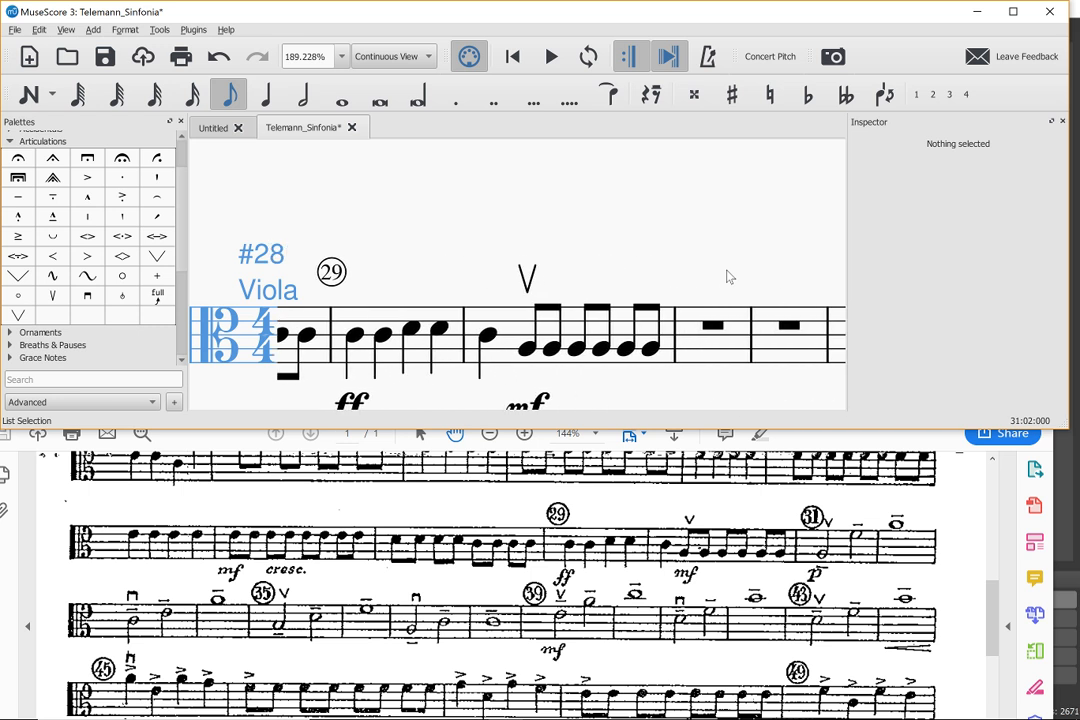
scroll(728, 277, "right", 1)
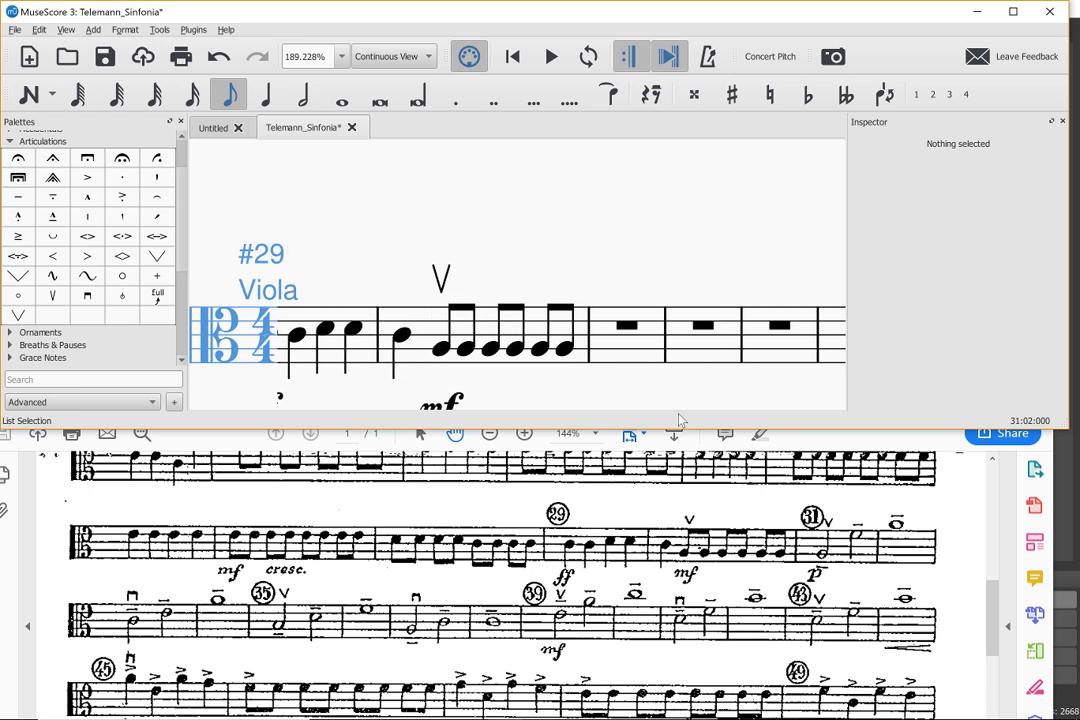
Step: Look through the printed viola part to its end and back to the passage after measure 29 for hairpins
scroll(681, 522, "down", 3)
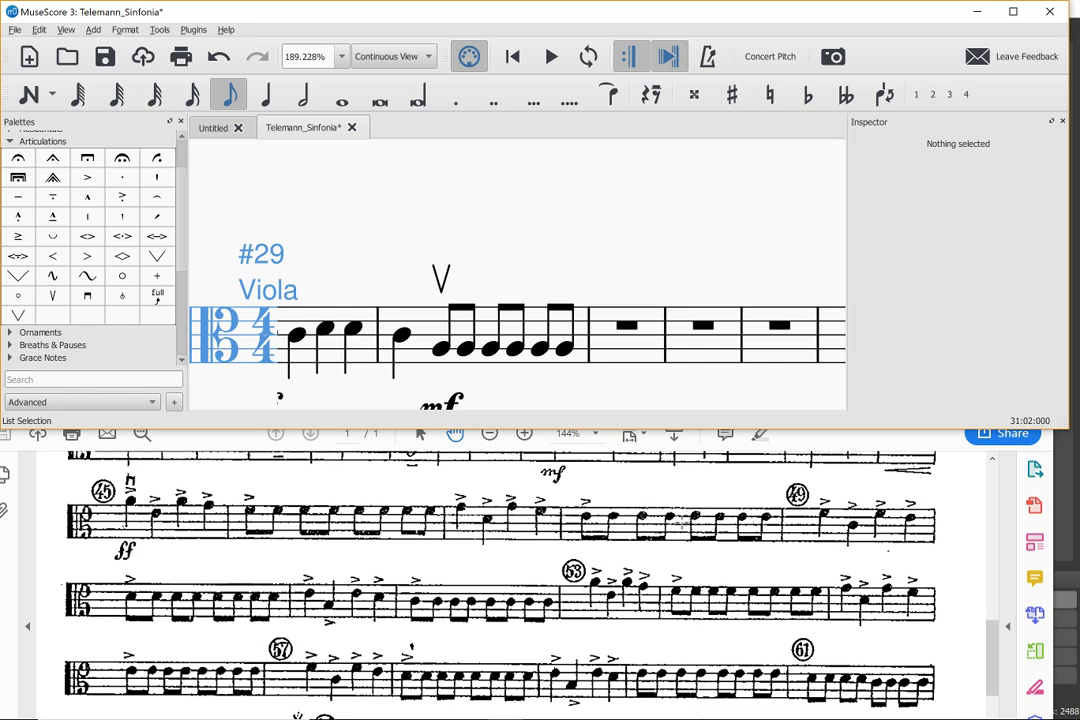
scroll(681, 522, "down", 5)
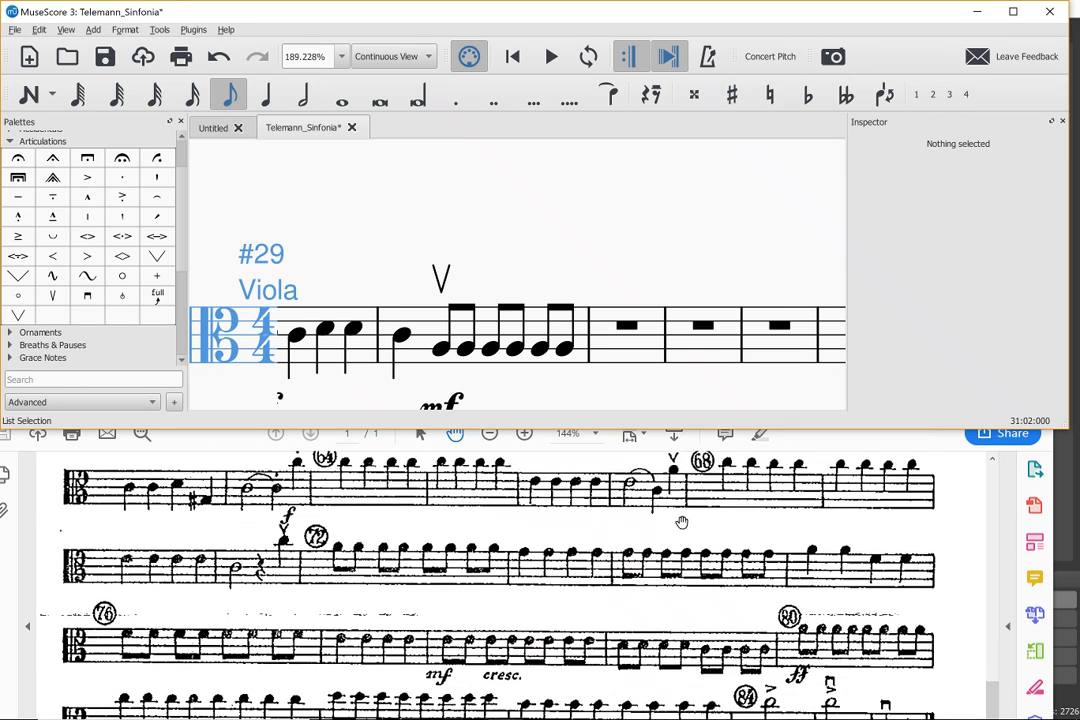
scroll(681, 522, "down", 2)
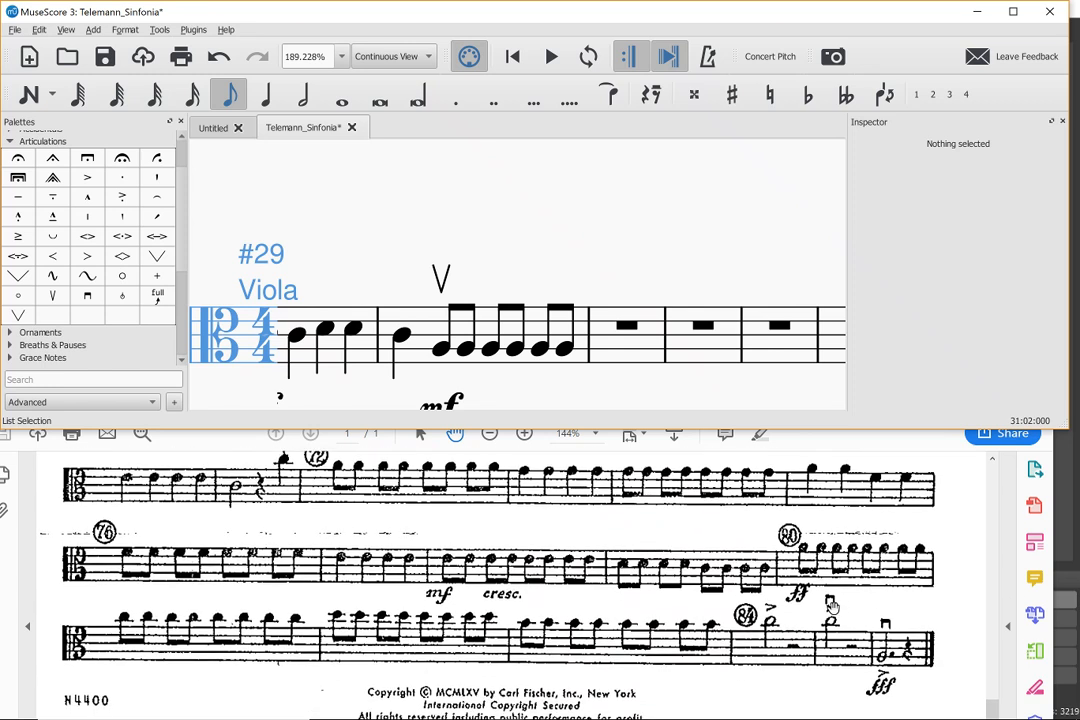
scroll(646, 493, "up", 12)
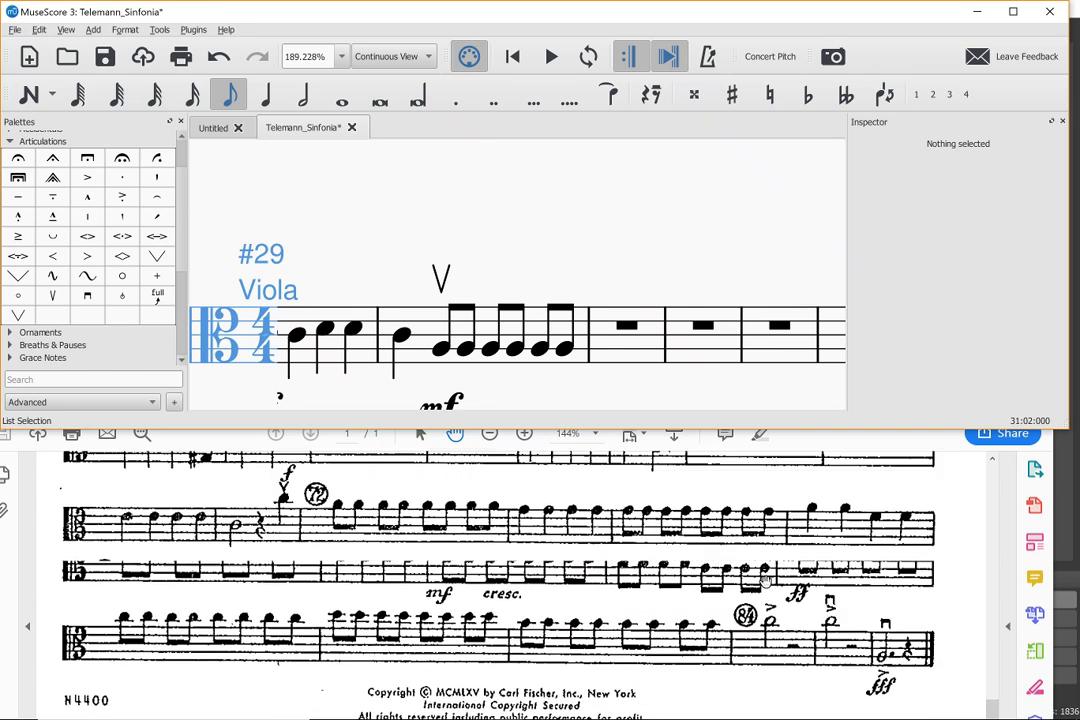
scroll(765, 580, "up", 2)
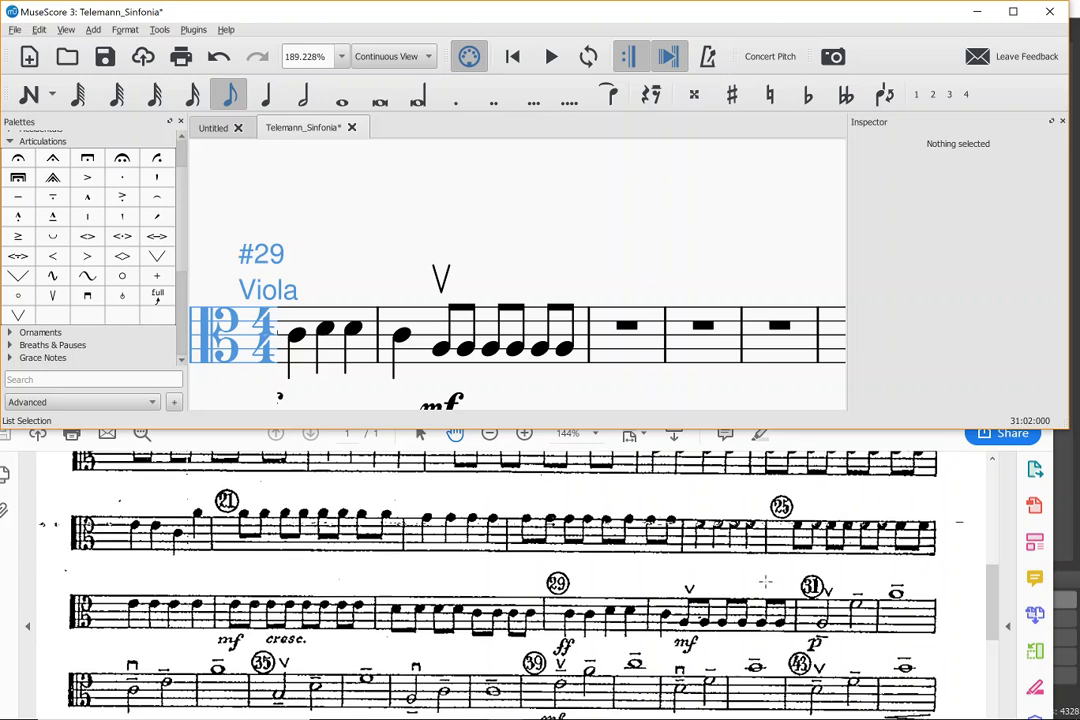
scroll(840, 625, "up", 4)
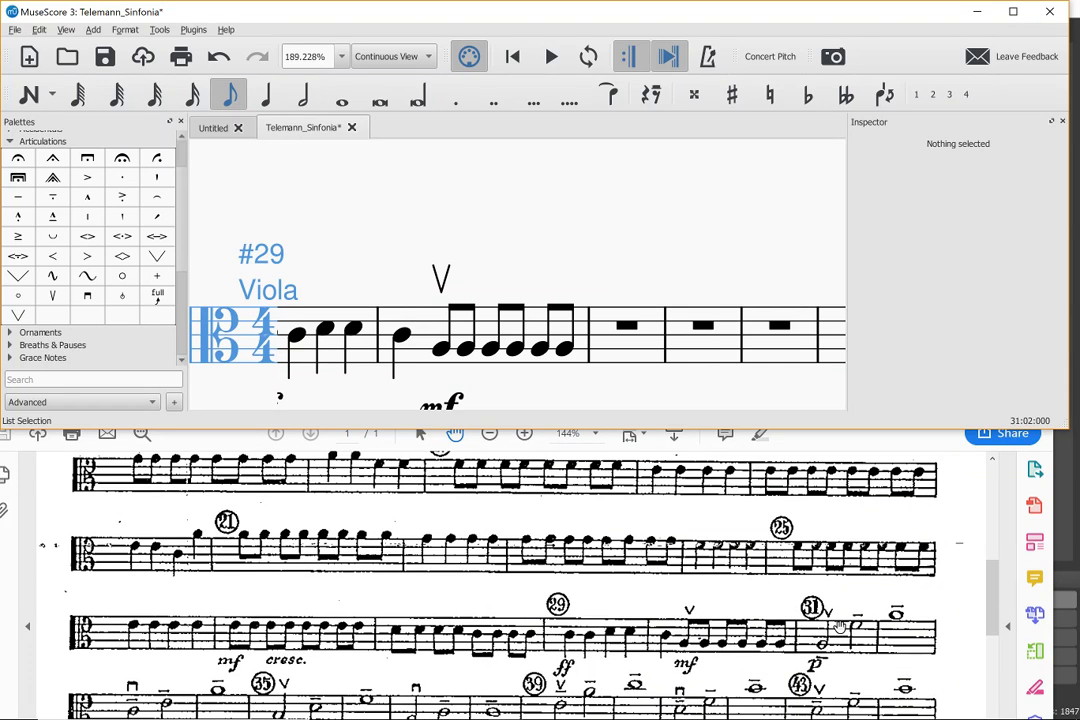
scroll(840, 625, "down", 7)
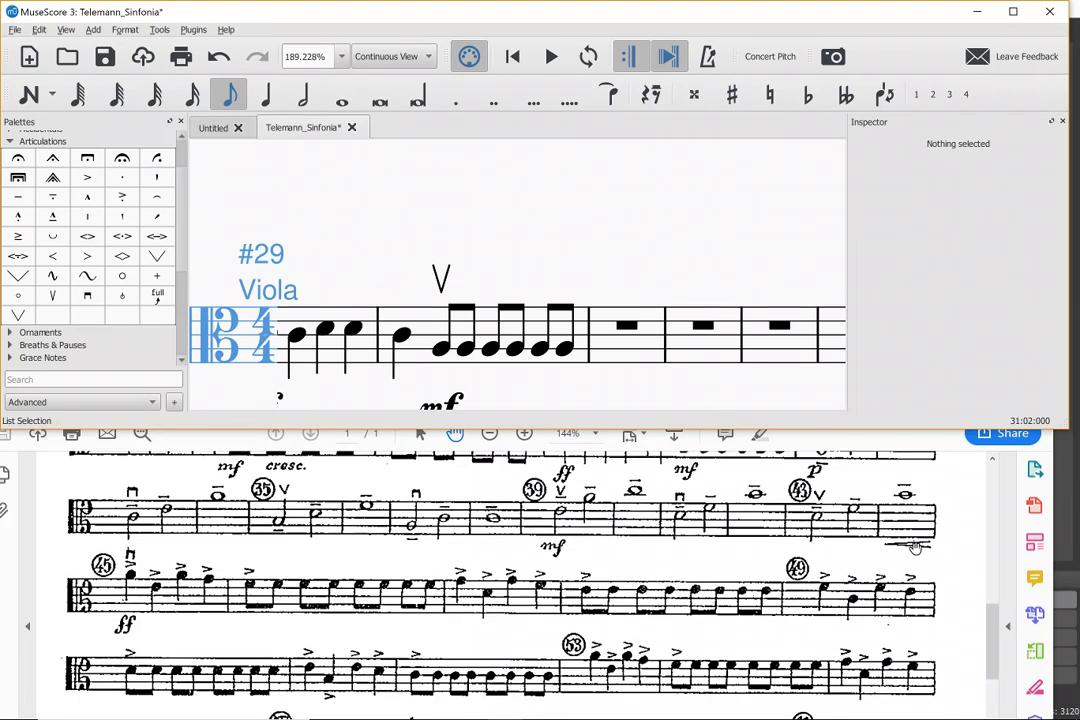
Step: Add a crescendo hairpin below the last four eighth notes of the measure with the mf entry
scroll(557, 382, "down", 2)
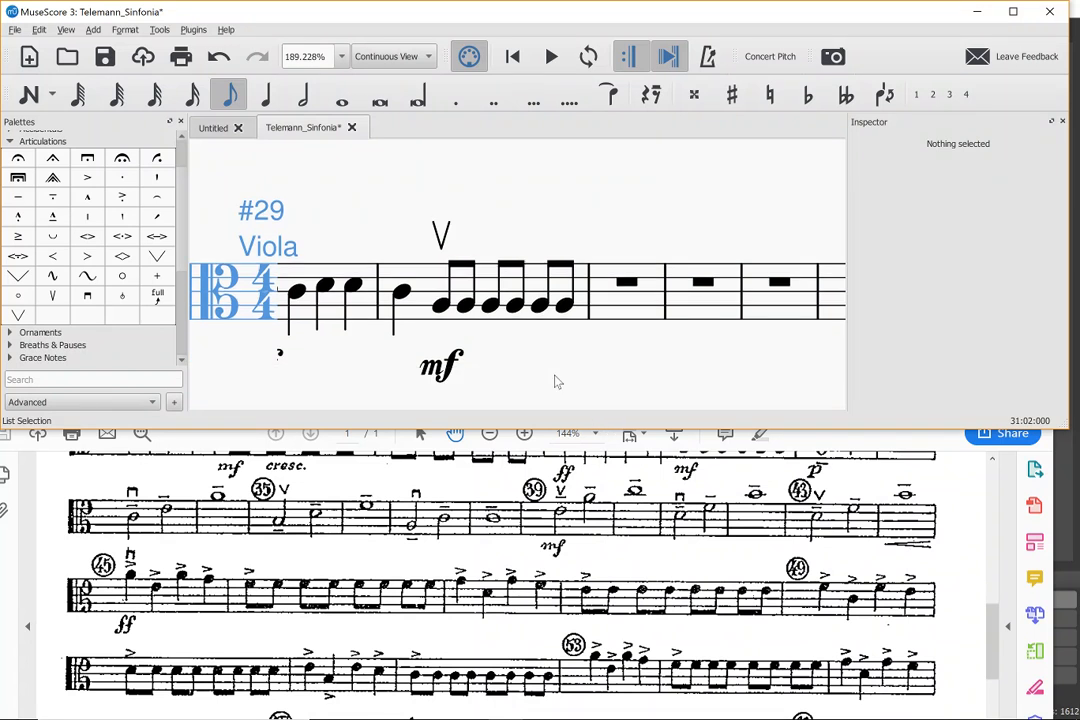
left_click(491, 313)
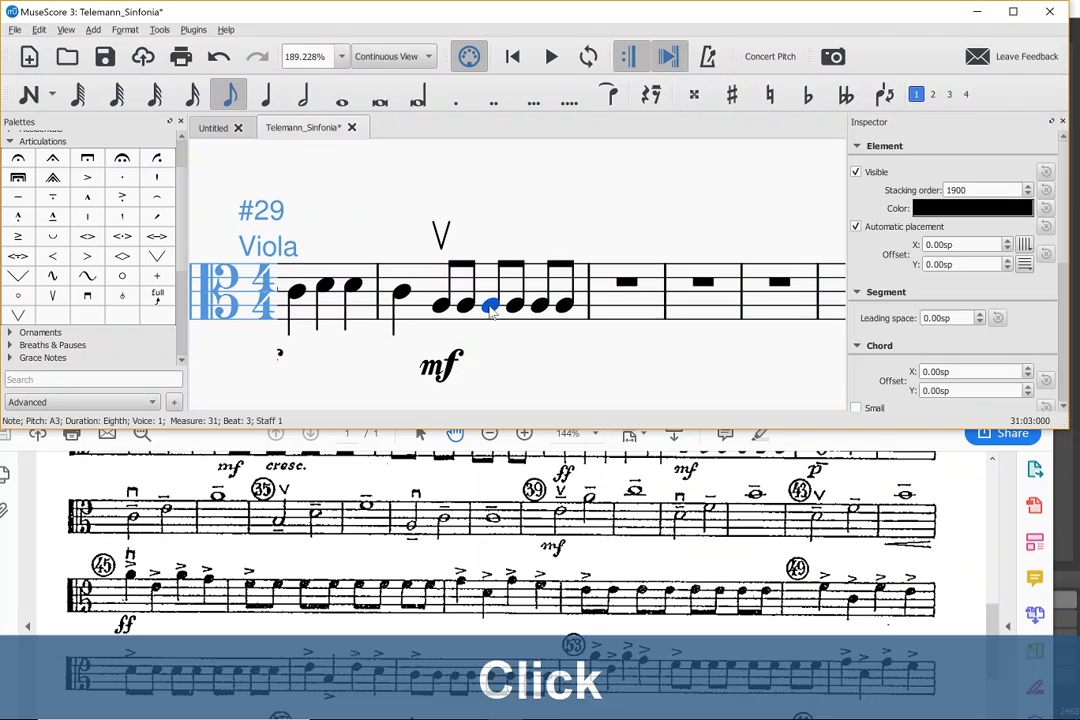
key("shift+Right")
key("shift+Right")
key("shift+Right")
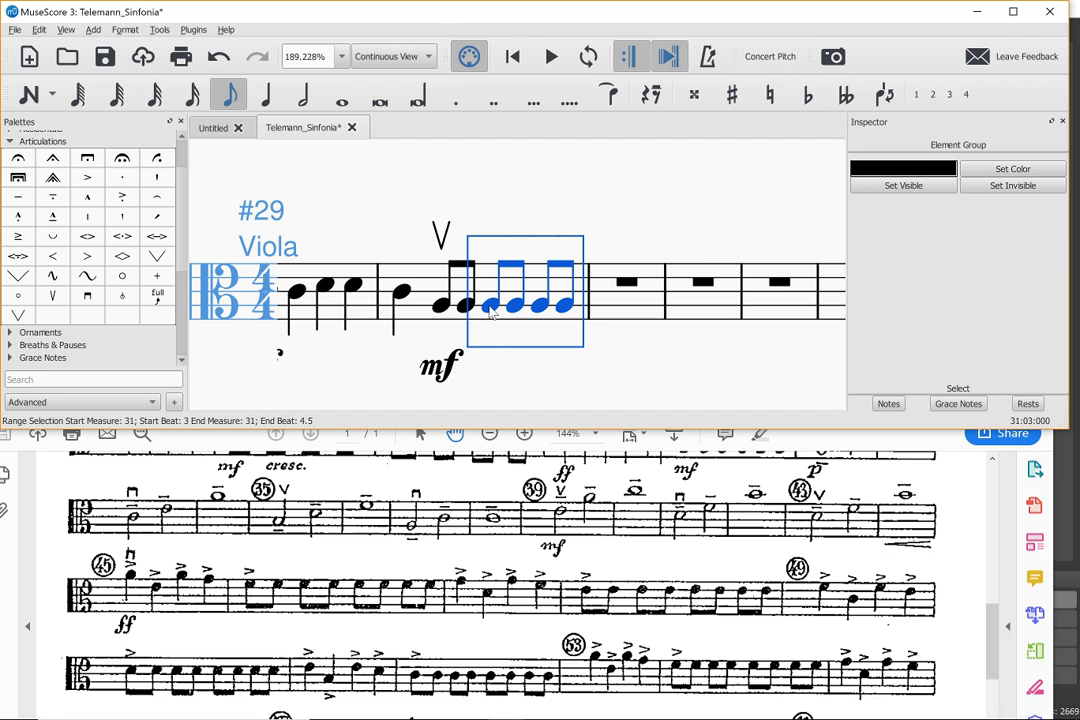
key("shift+comma")
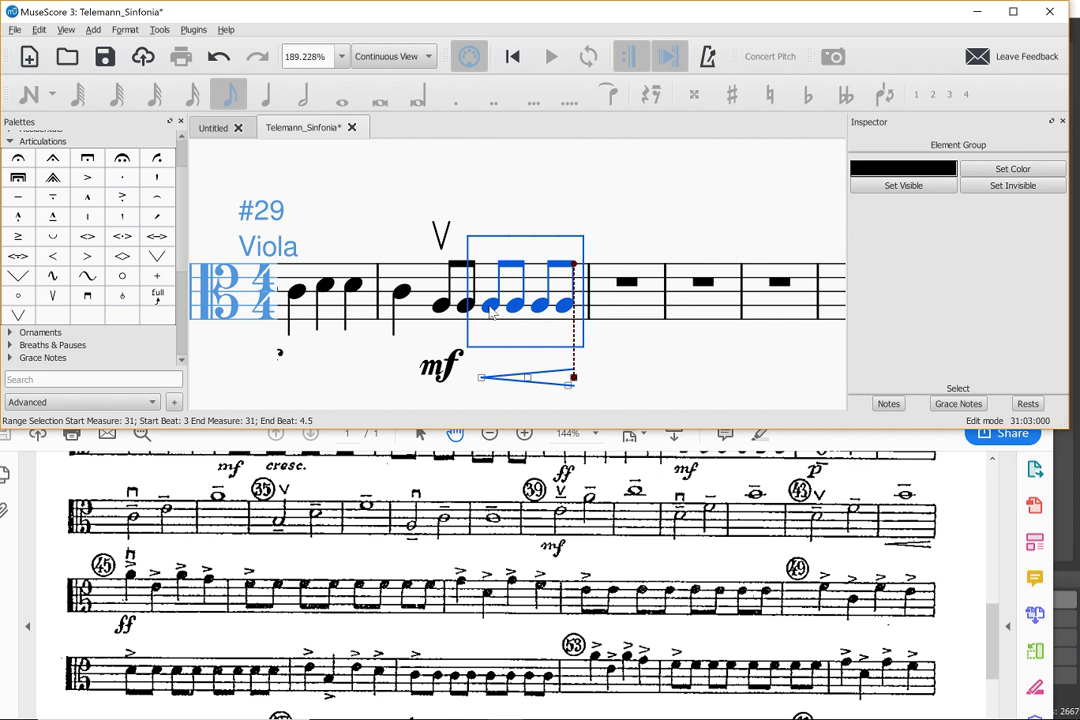
key("Escape")
left_click(641, 376)
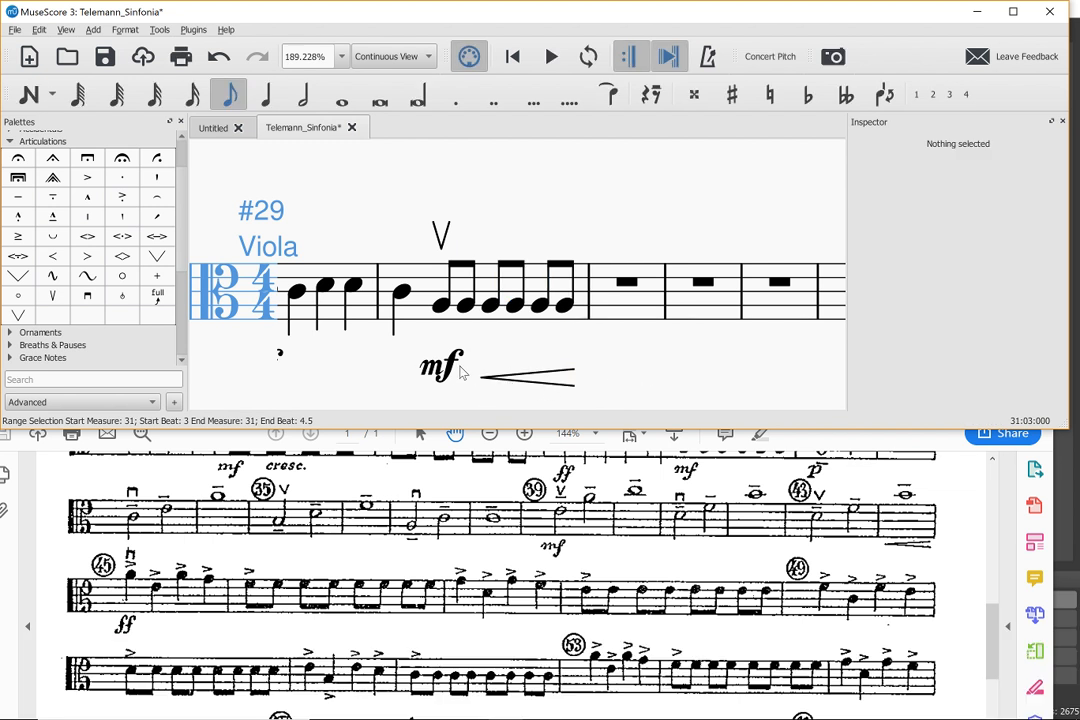
Step: Try shifting the start of the crescendo hairpin 2 sp towards the mf without re-anchoring it, and shift it back
double_click(505, 380)
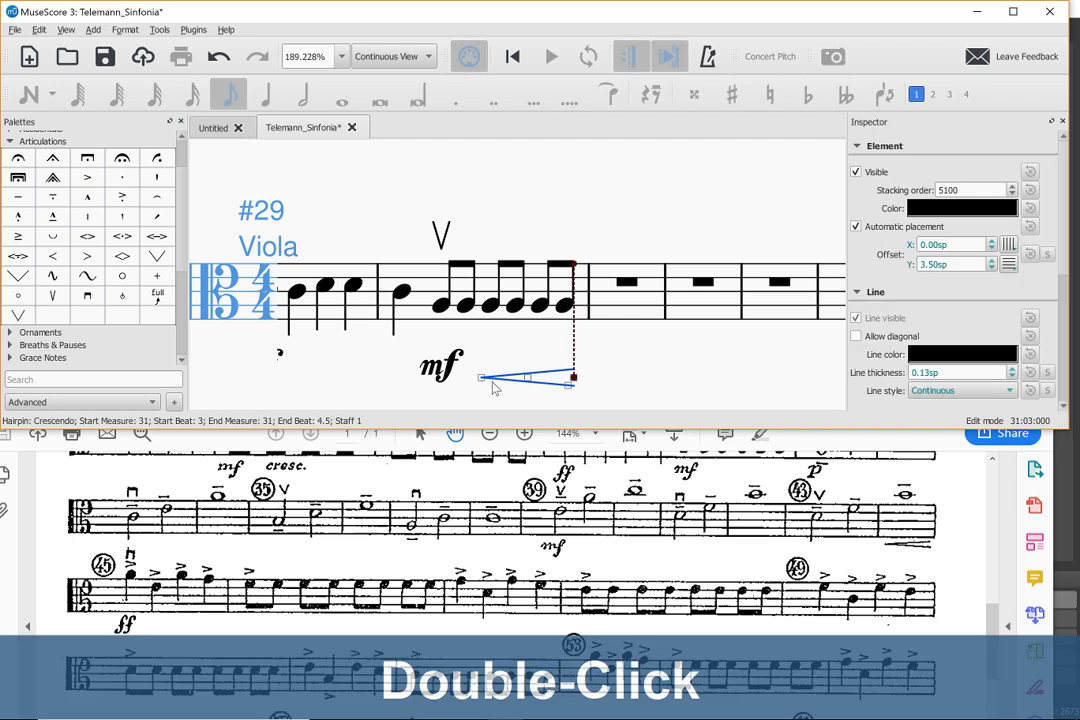
left_click(481, 378)
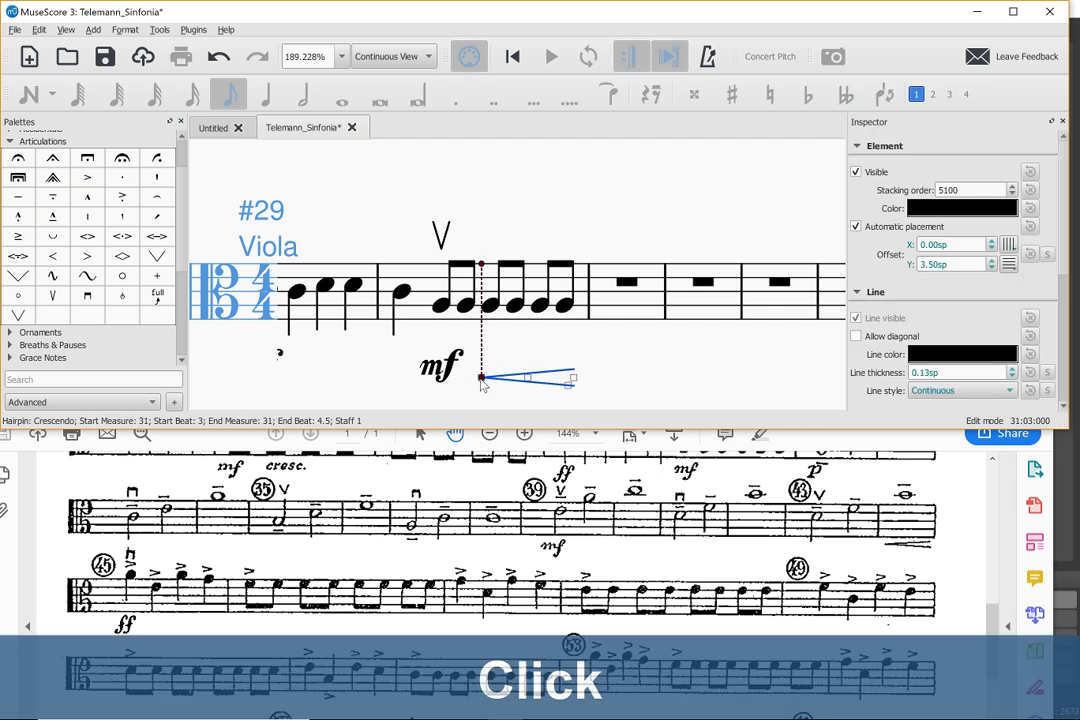
key("ctrl+Left")
key("ctrl+Left")
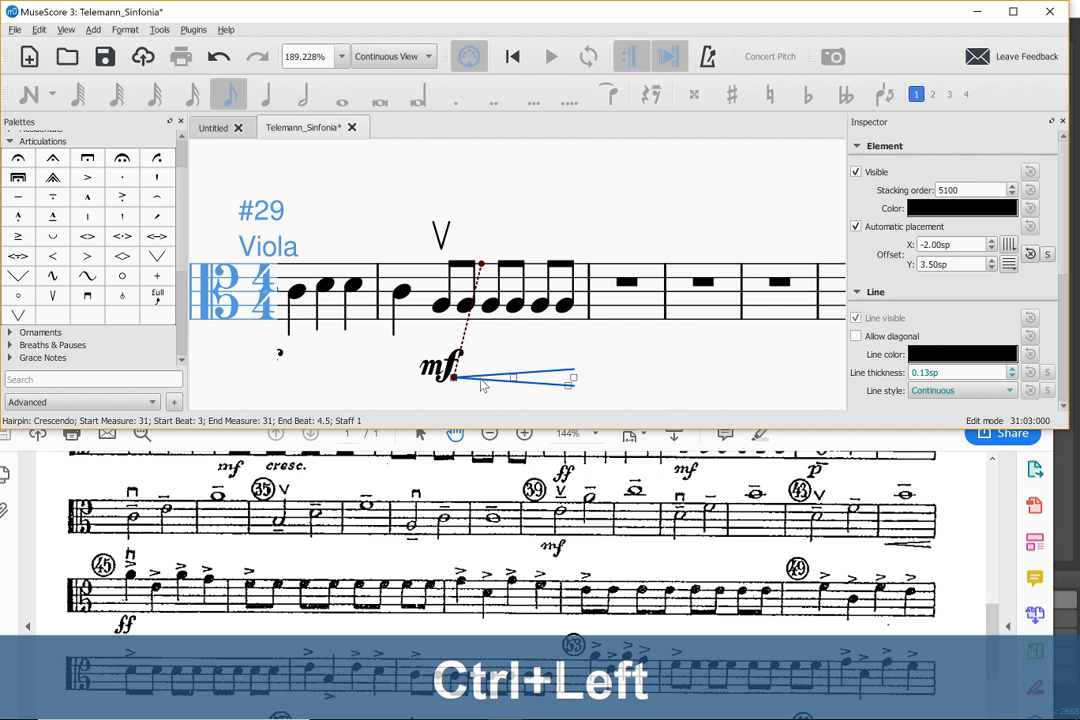
key("ctrl+Right")
key("ctrl+Right")
key("ctrl+Right")
Step: Try re-anchoring the start of the crescendo hairpin to beats 2.5 and 2, and return it to beat 3
key("shift+Left")
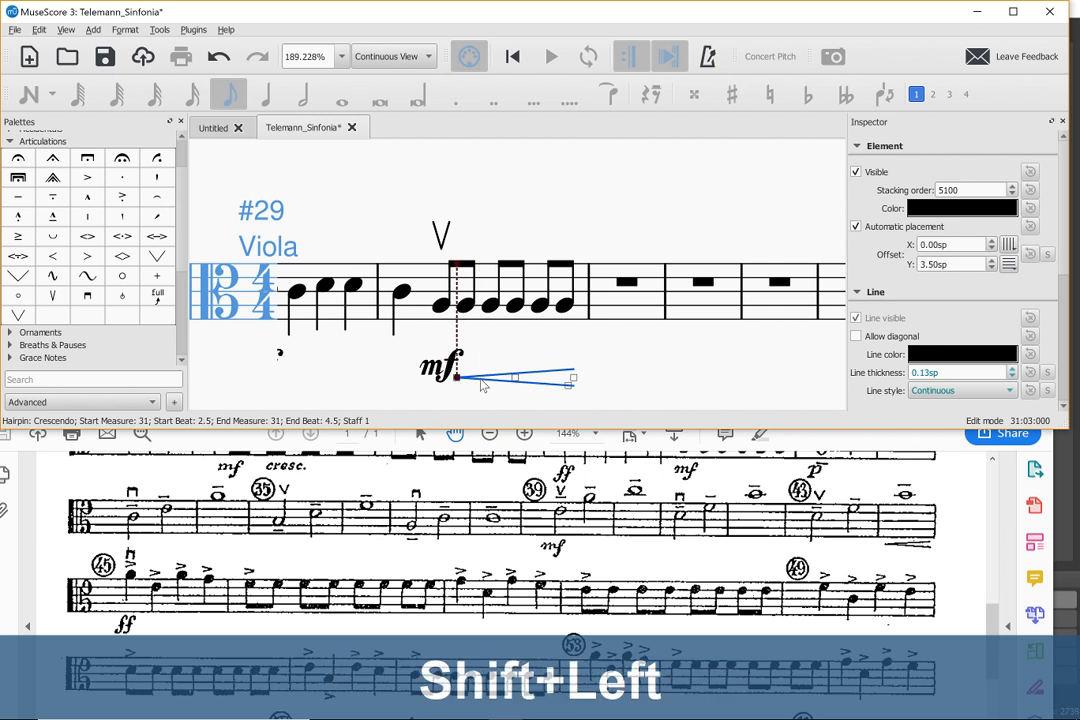
key("shift+Left")
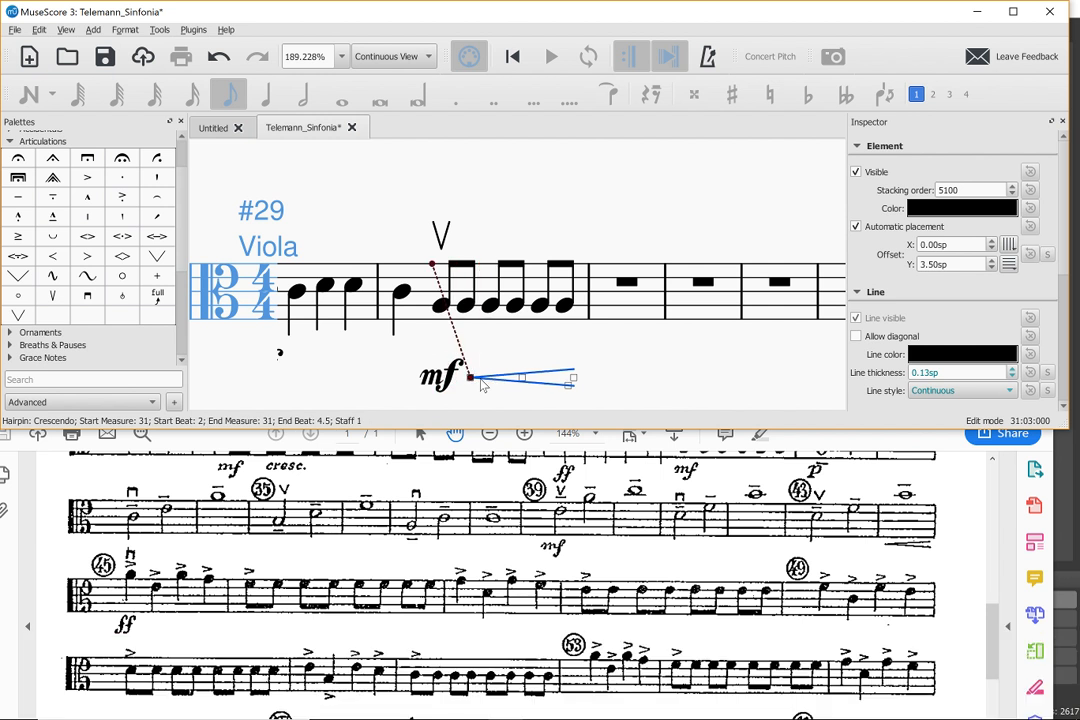
key("shift+Right")
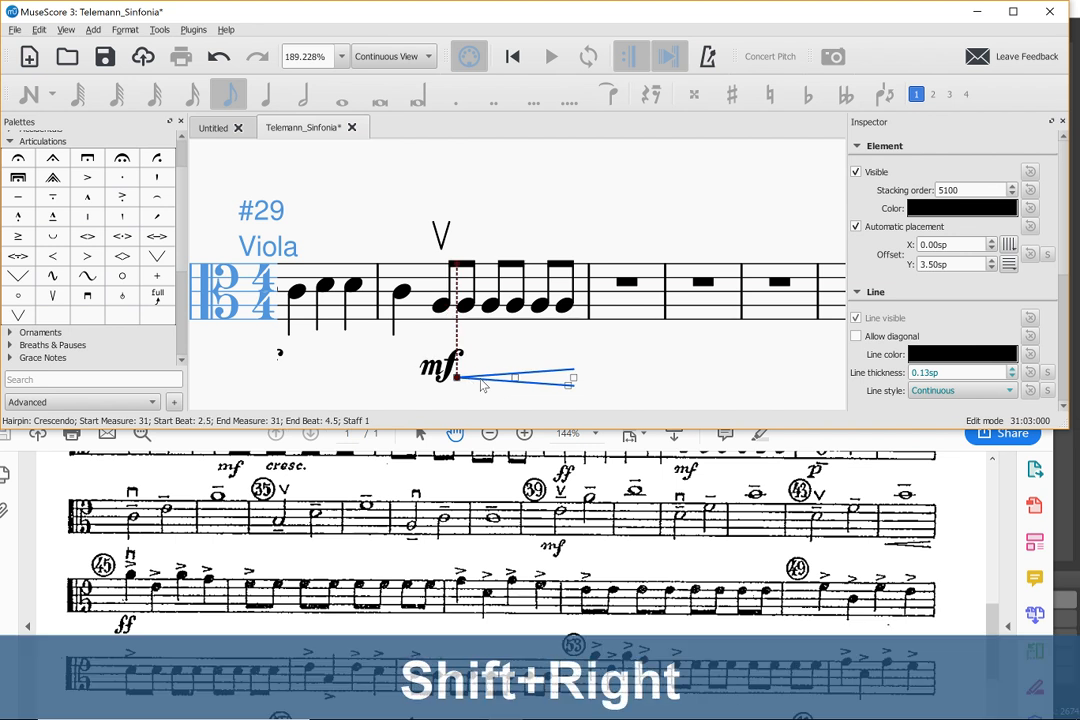
key("shift+Right")
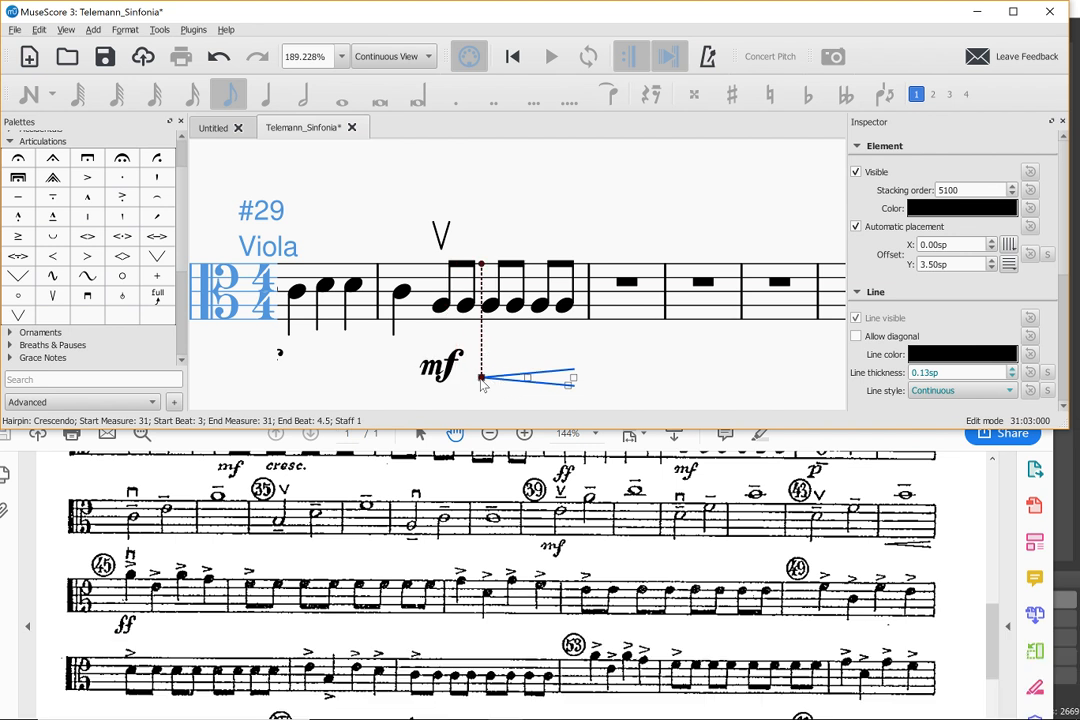
key("Escape")
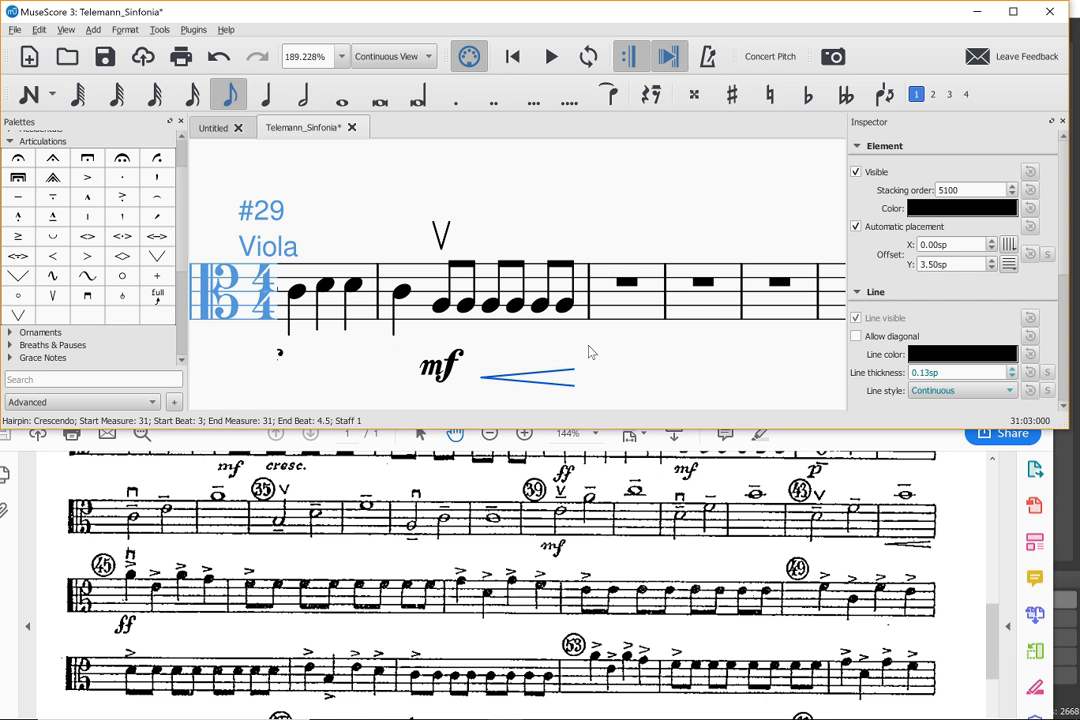
Step: Delete the crescendo hairpin starting on beat 3 beside the mf
scroll(590, 351, "down", 1)
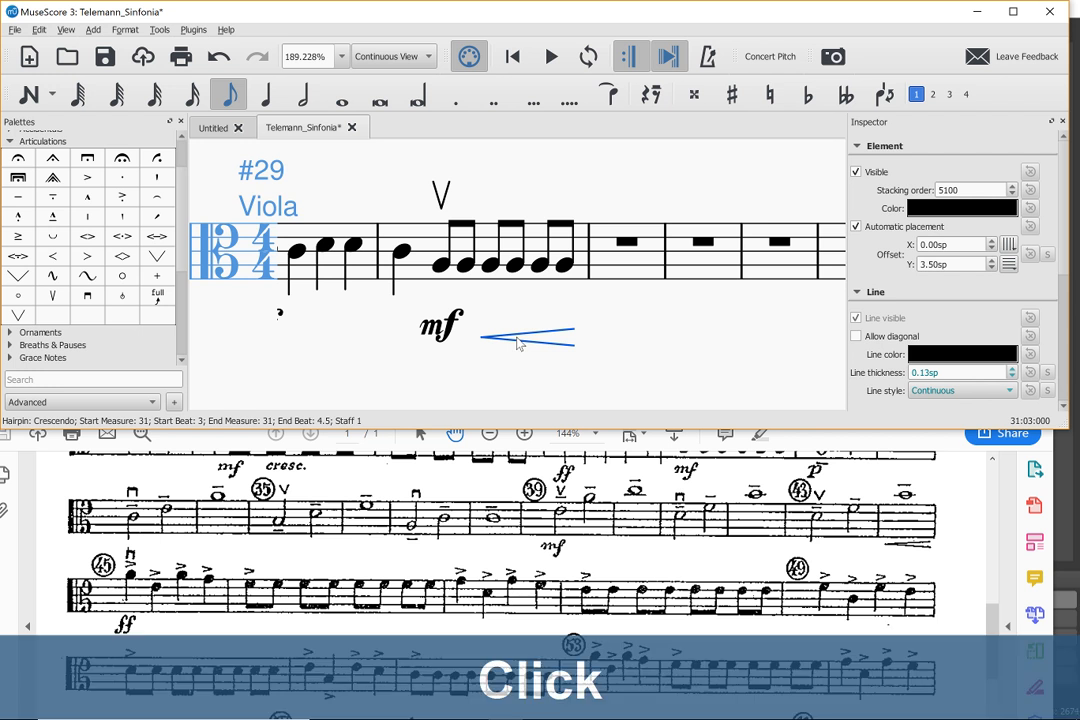
key("Escape")
left_click(517, 343)
key("Delete")
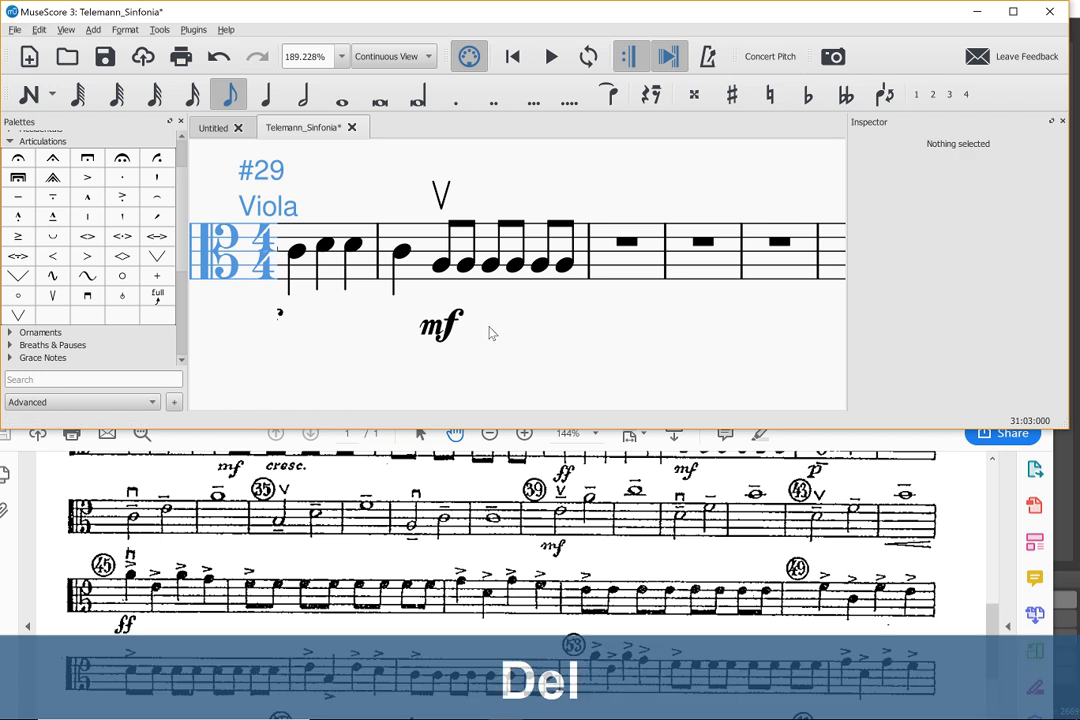
Step: Try a crescendo hairpin under all six eighth notes from the mf to beat 4.5, and delete it
left_click(441, 272)
key("shift+Right")
key("shift+Right")
key("shift+Right")
key("shift+Right")
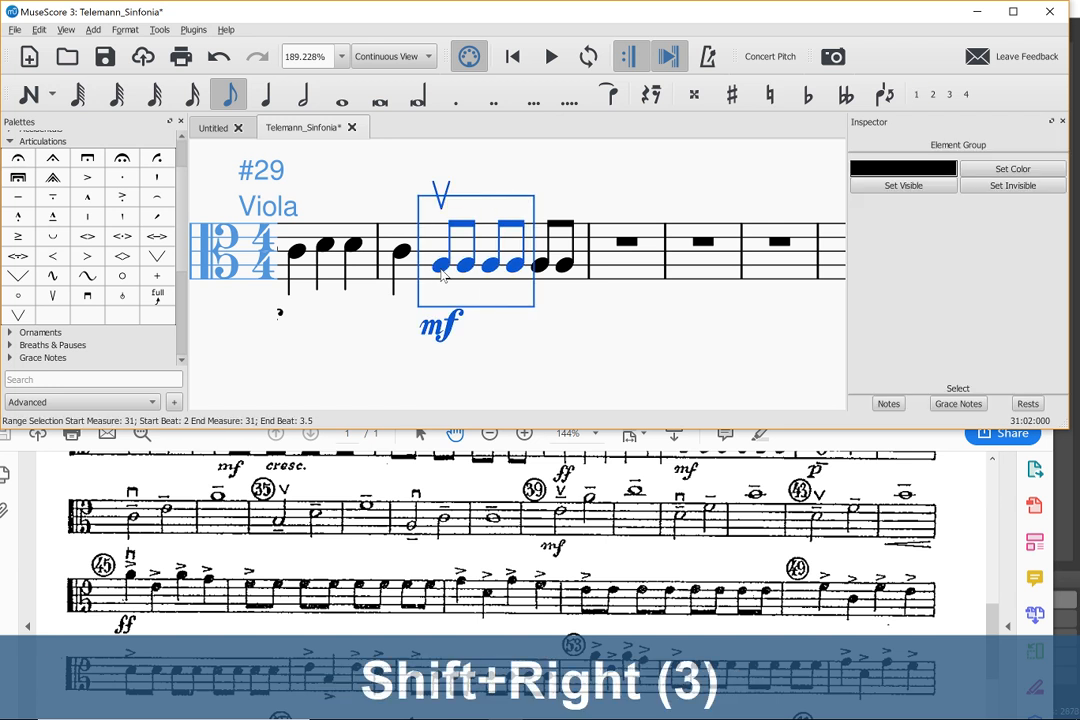
key("shift+Right")
key("shift+comma")
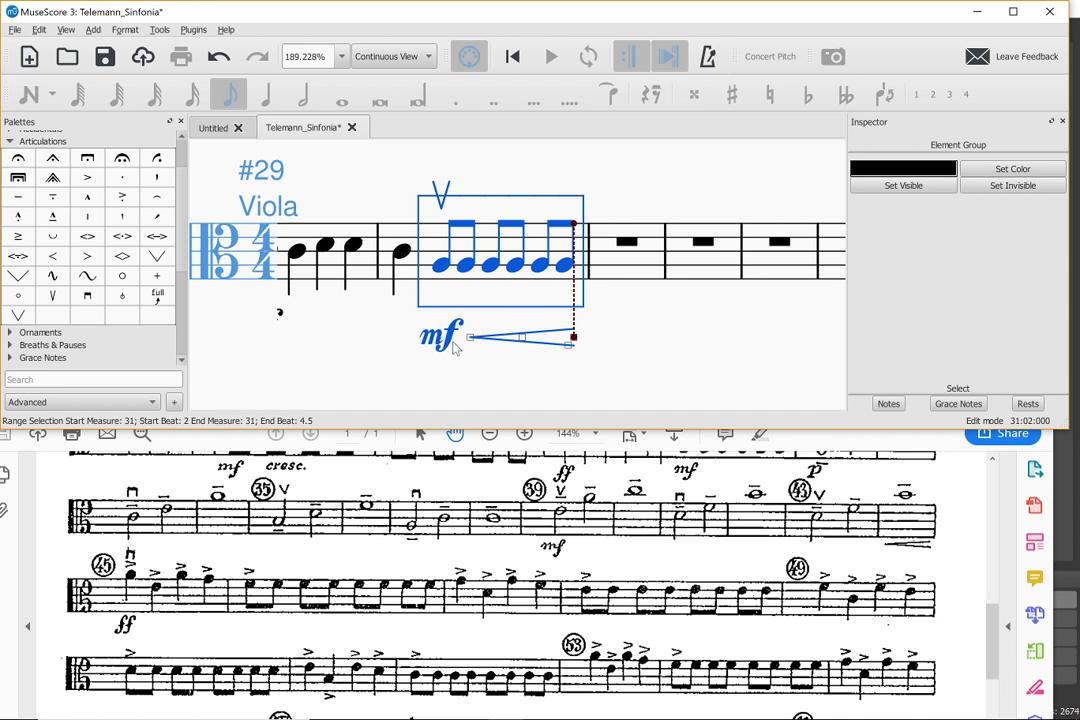
key("Escape")
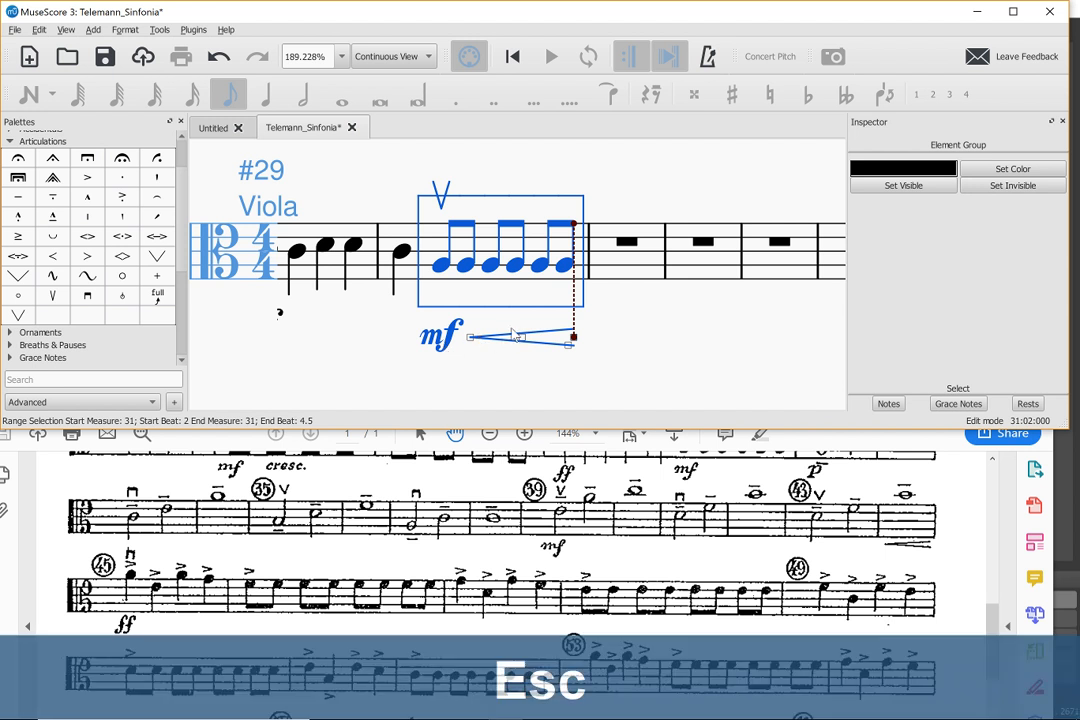
left_click(511, 346)
key("Delete")
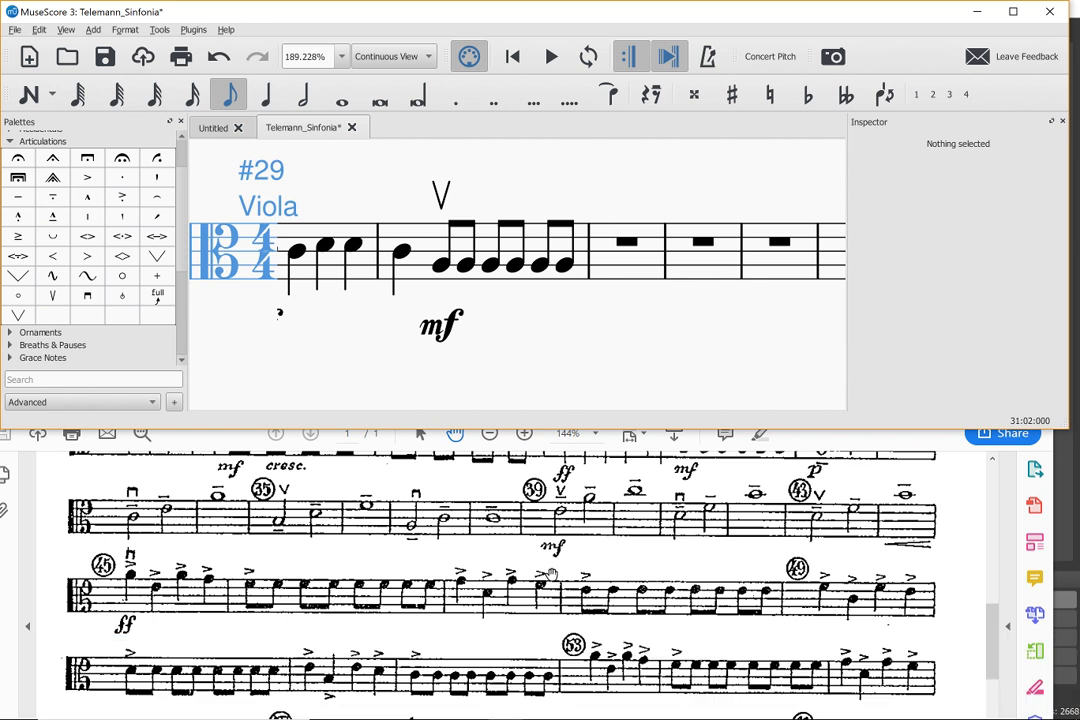
Step: Look through the printed part from measure 17 to the final bar and back to measure 45 for remaining markings
scroll(552, 573, "up", 5)
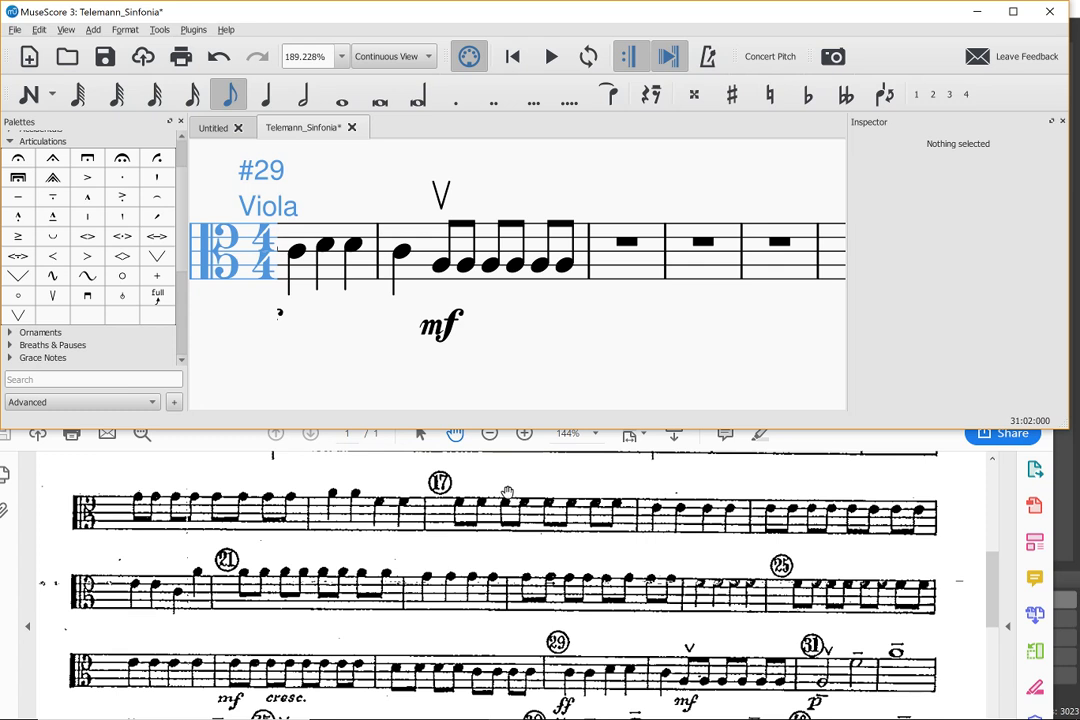
scroll(512, 510, "down", 2)
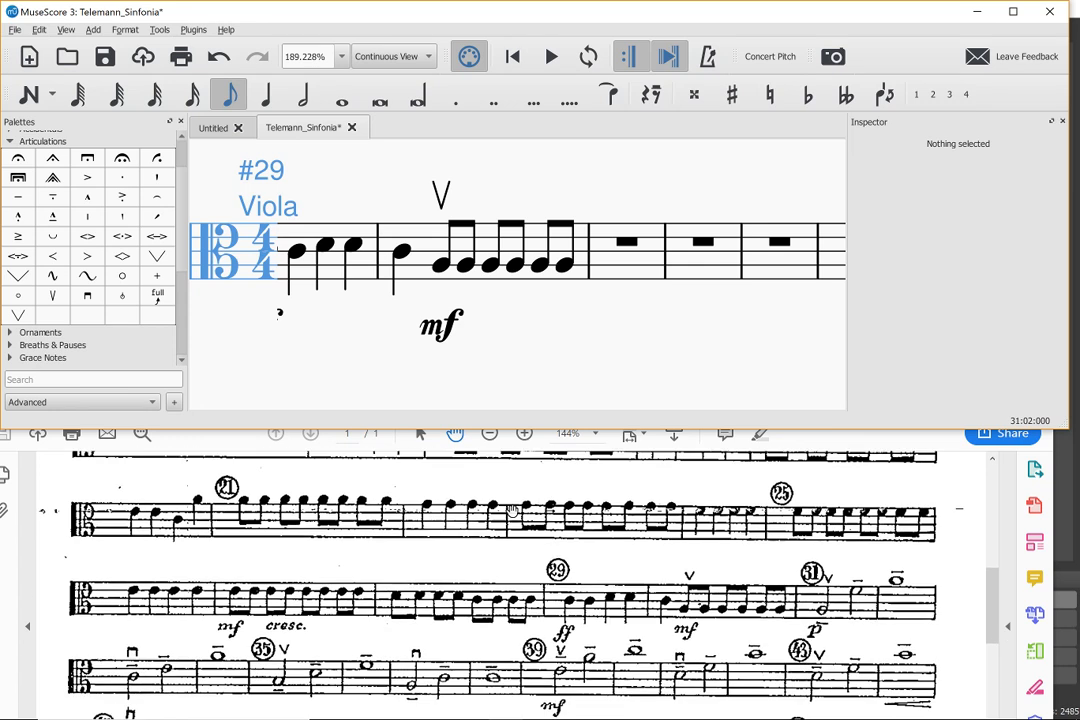
scroll(512, 510, "down", 15)
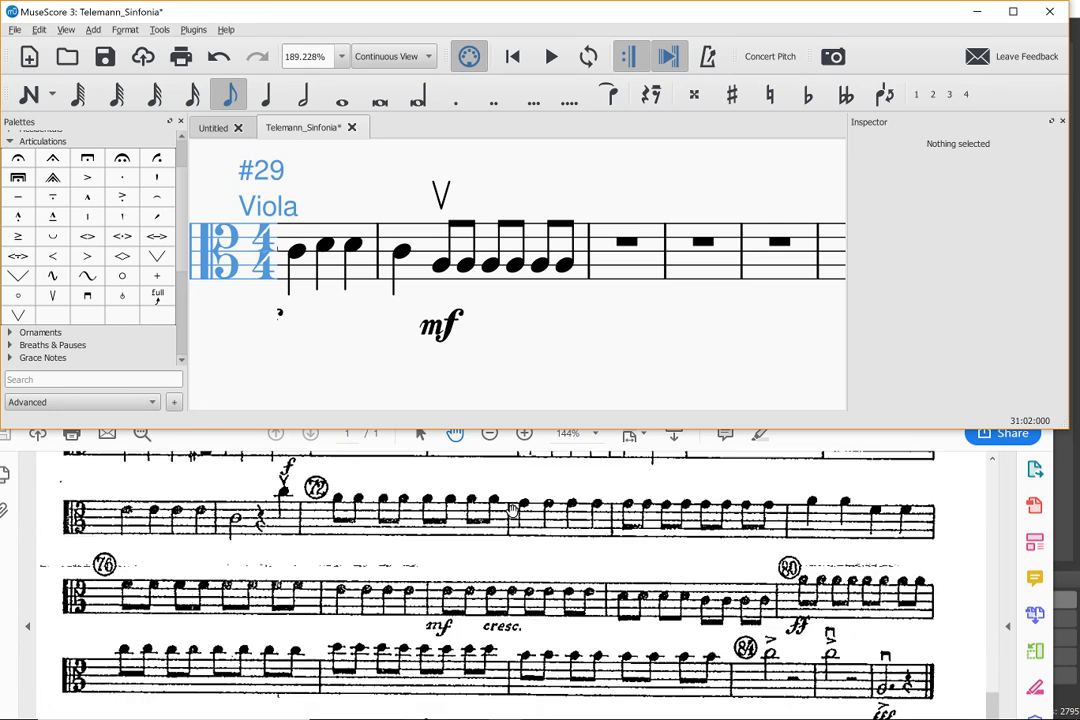
scroll(512, 509, "down", 1)
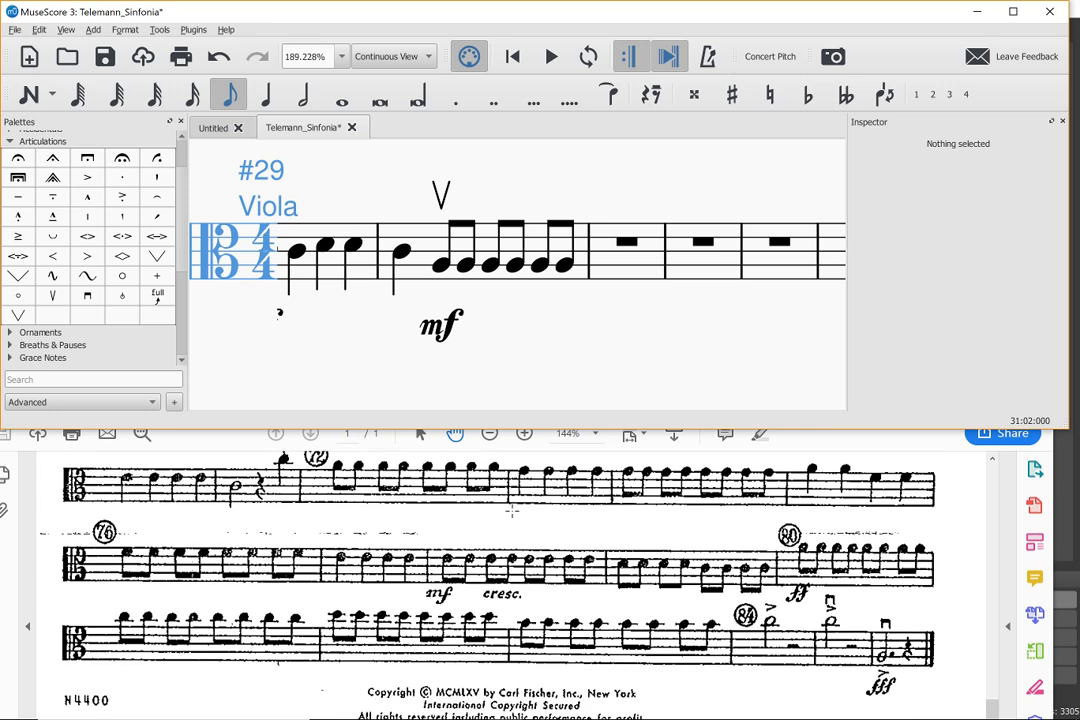
scroll(506, 595, "up", 8)
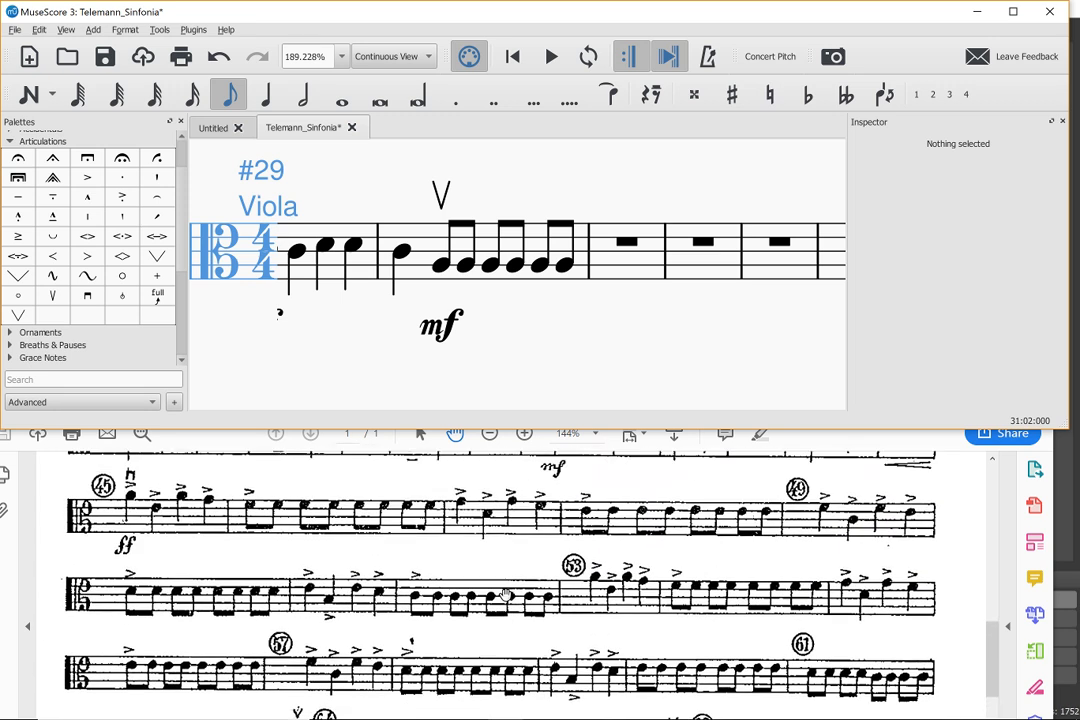
Step: Look through the printed viola part from the Largo opening to measure 61 for bowing and text placements
scroll(506, 595, "up", 10)
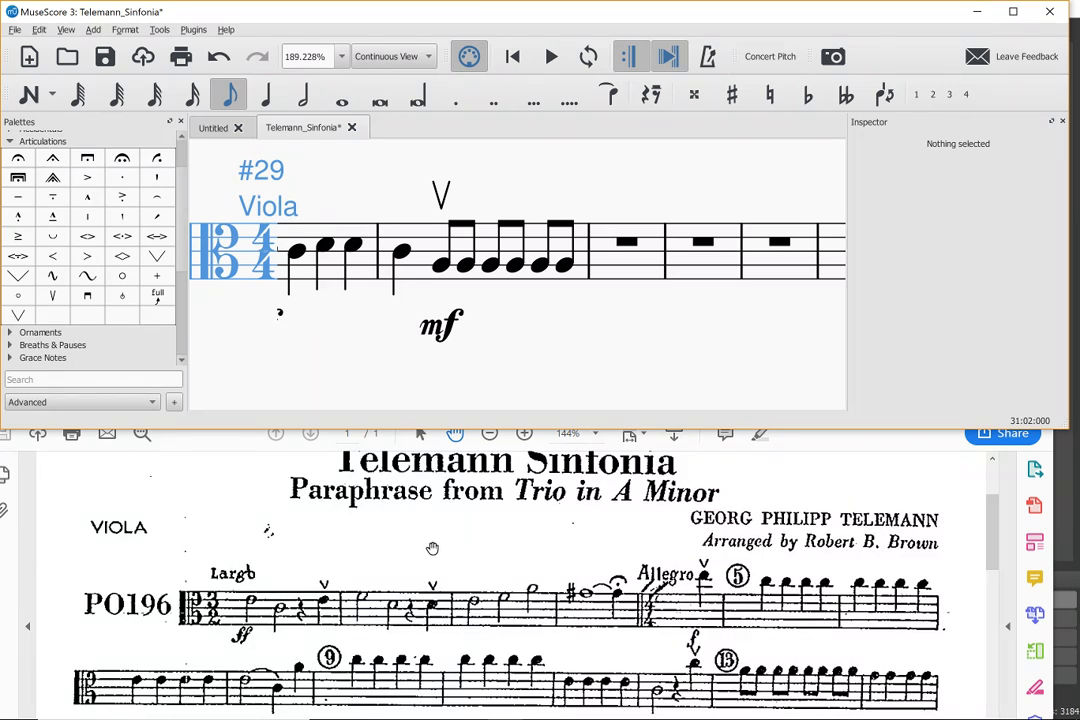
scroll(413, 550, "down", 5)
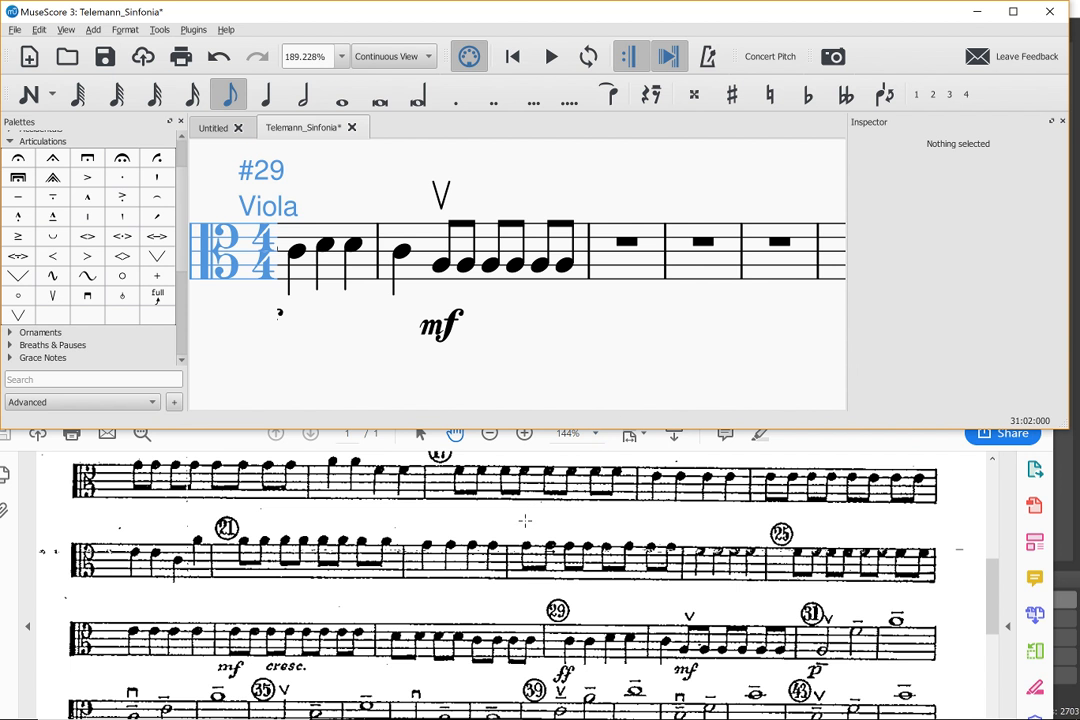
scroll(465, 521, "down", 1)
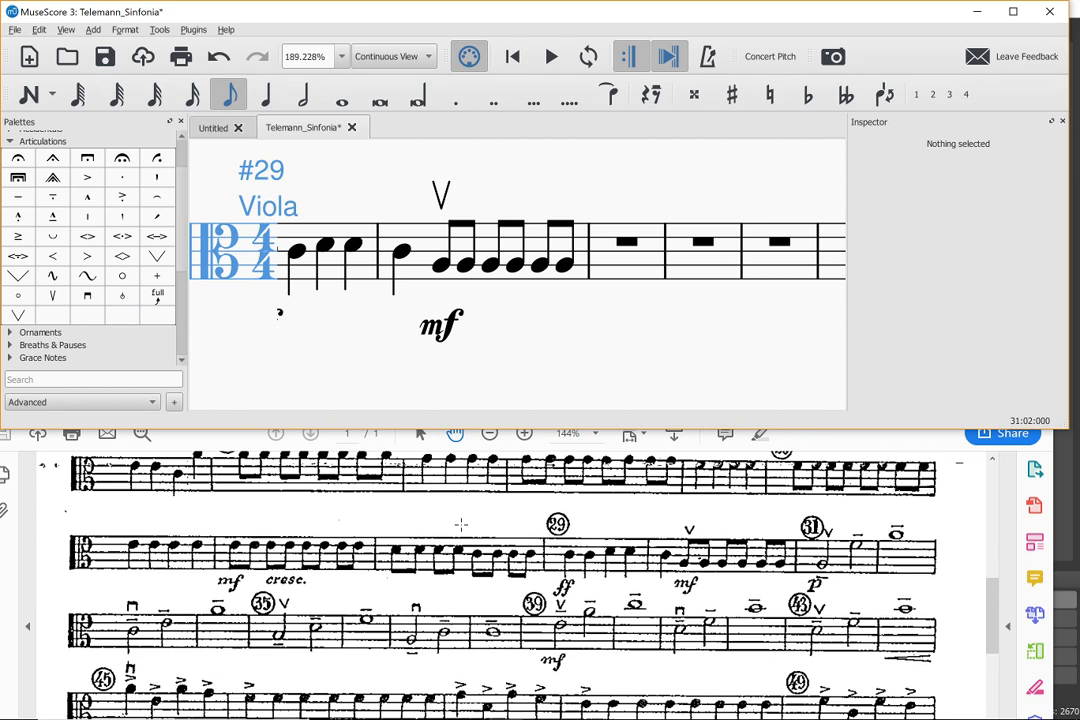
scroll(461, 524, "down", 2)
scroll(461, 524, "down", 1)
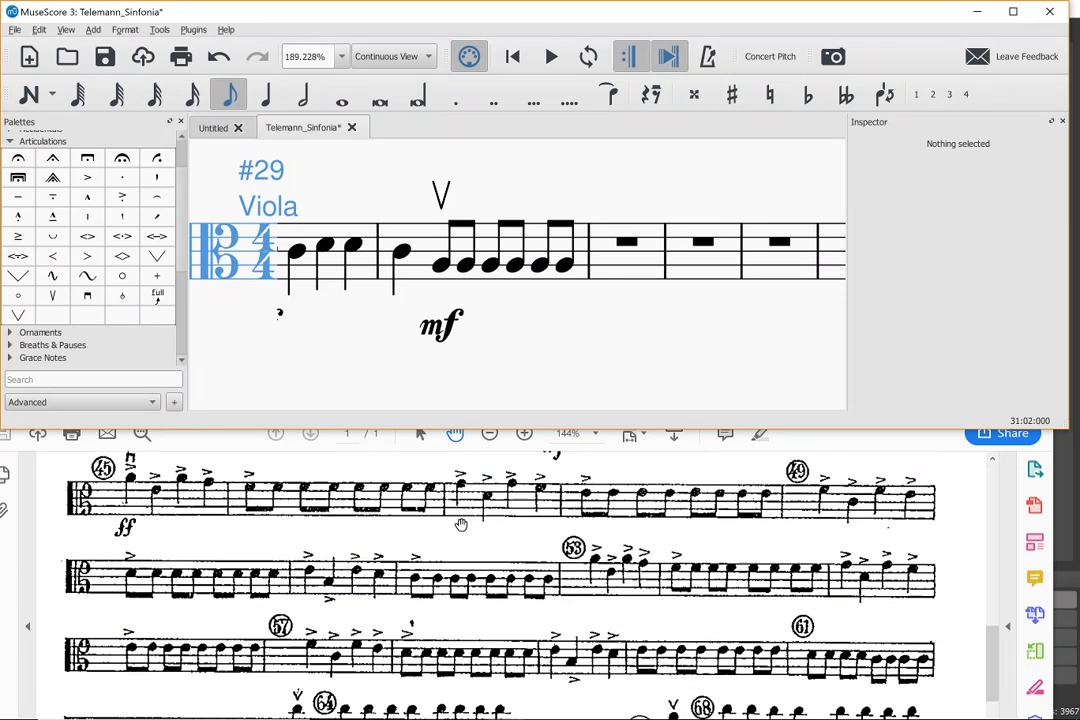
scroll(461, 524, "down", 1)
scroll(461, 524, "up", 1)
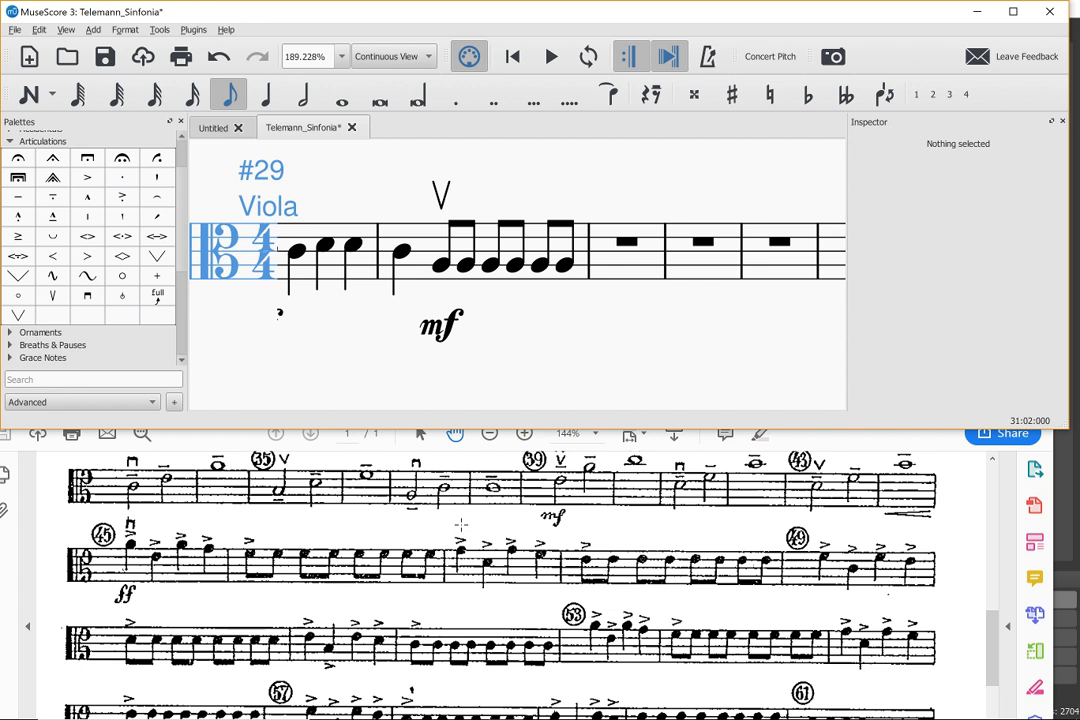
scroll(428, 552, "up", 5)
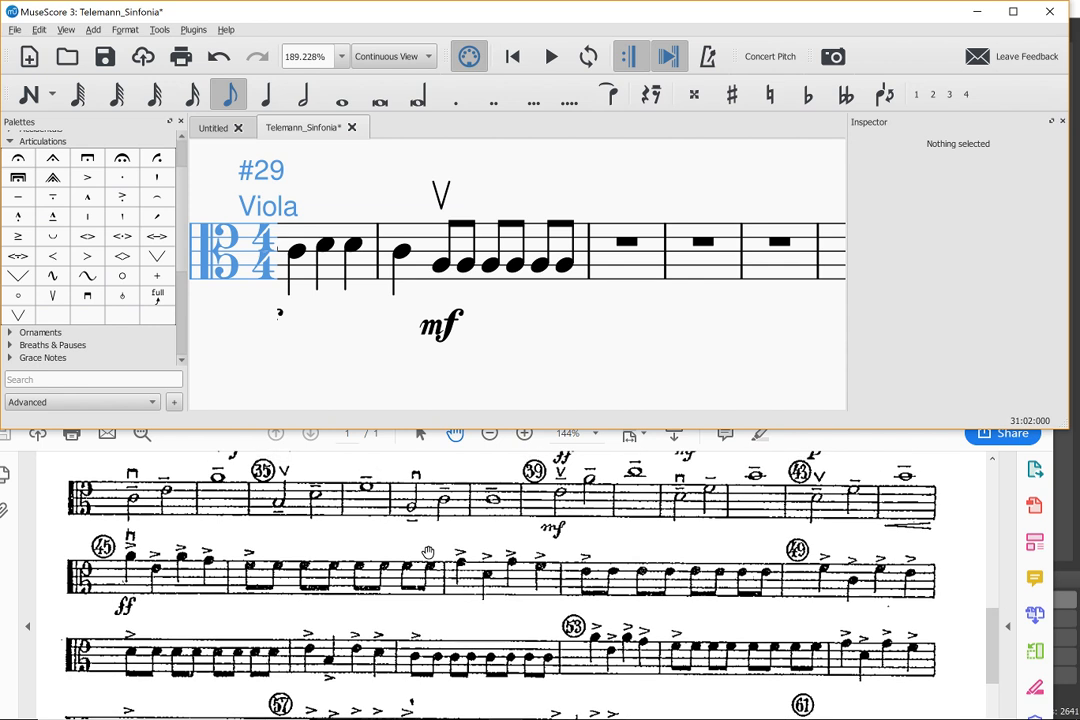
scroll(428, 552, "up", 5)
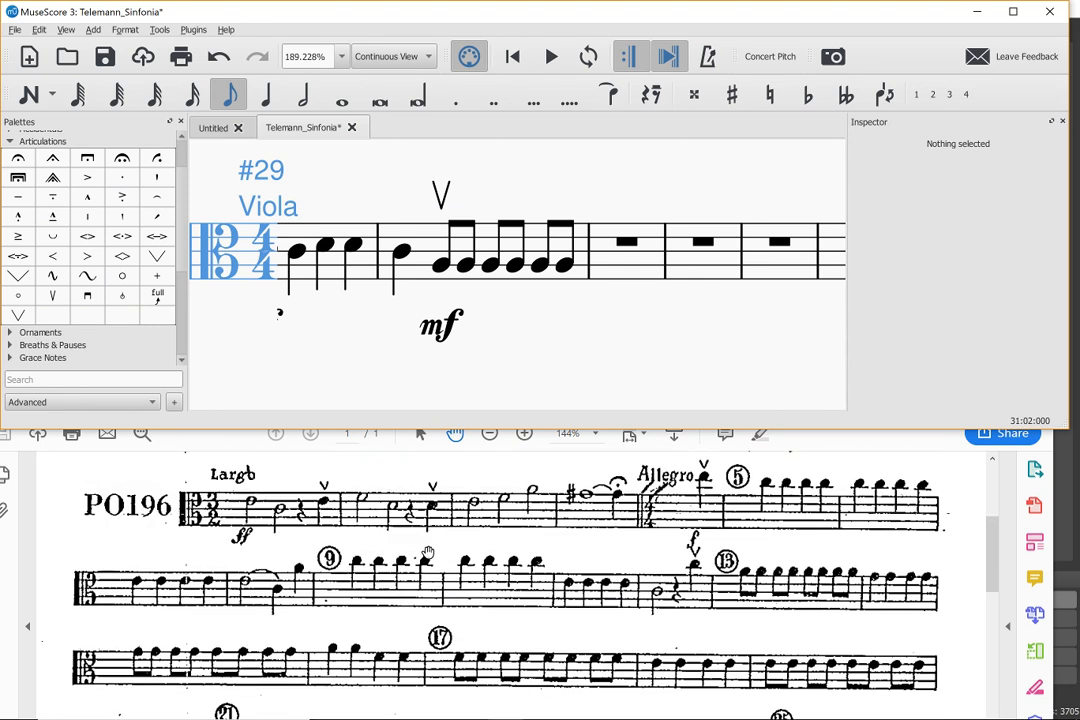
scroll(428, 552, "down", 2)
scroll(428, 552, "down", 1)
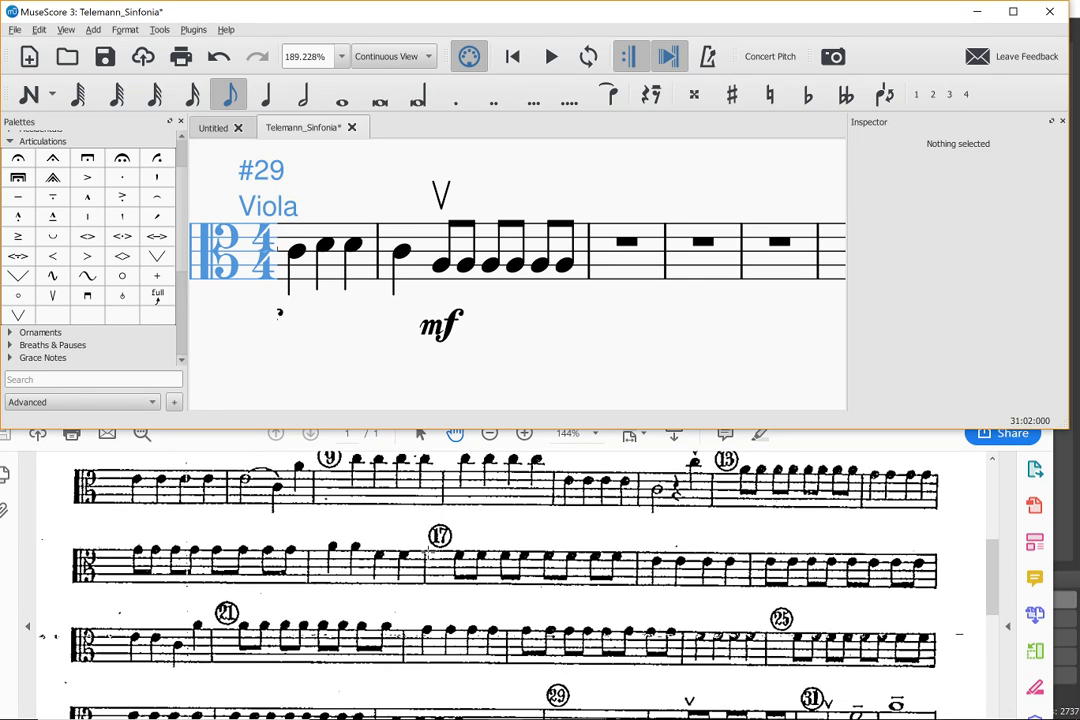
scroll(429, 552, "down", 4)
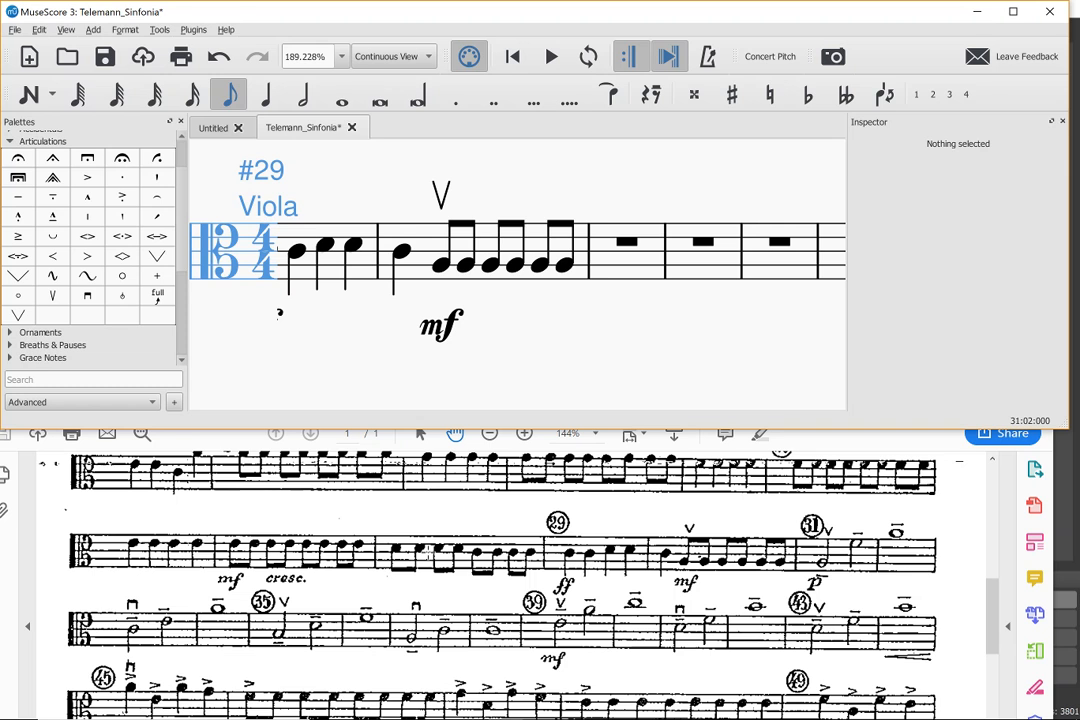
scroll(265, 522, "down", 1)
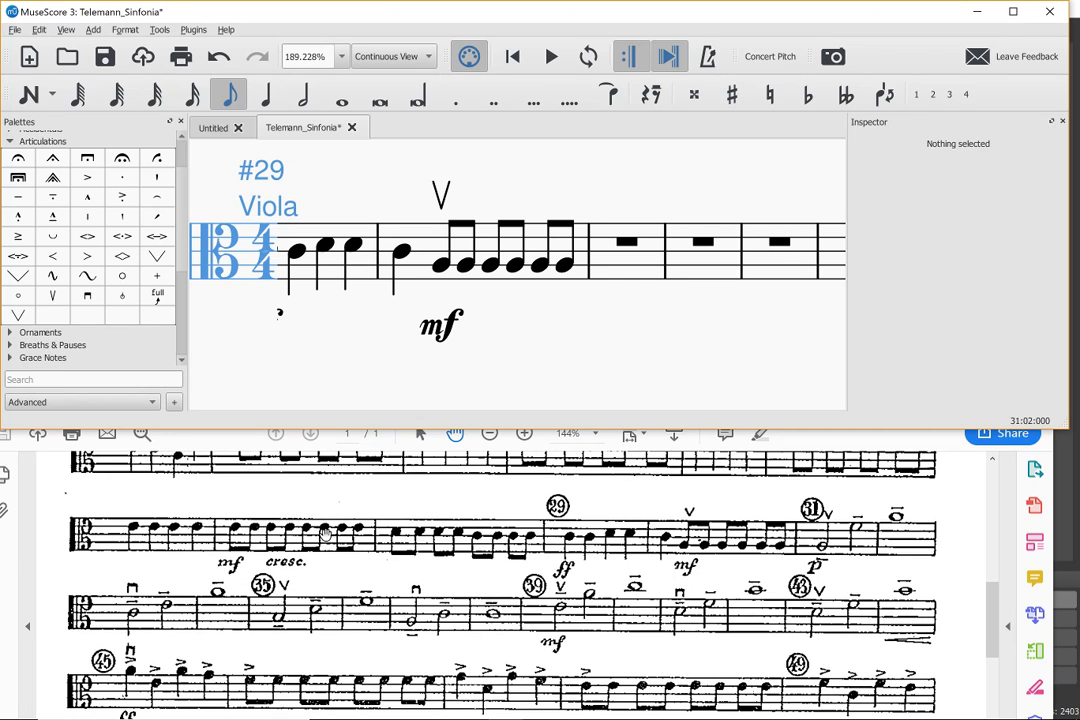
scroll(257, 562, "down", 1)
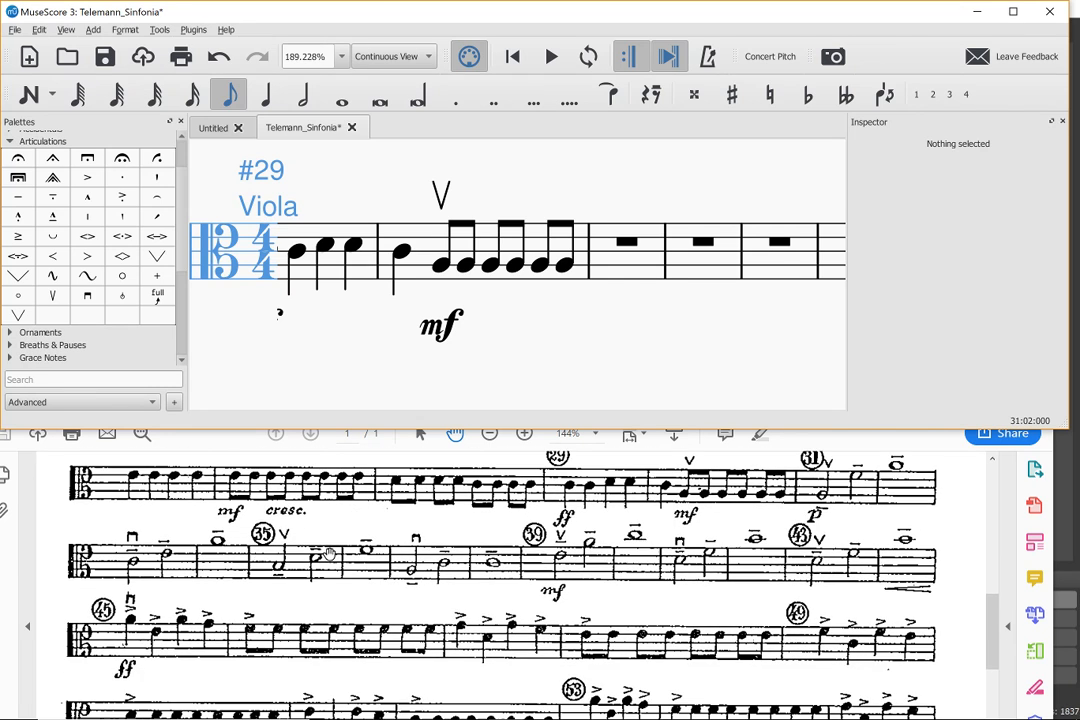
scroll(326, 540, "down", 3)
scroll(326, 540, "up", 3)
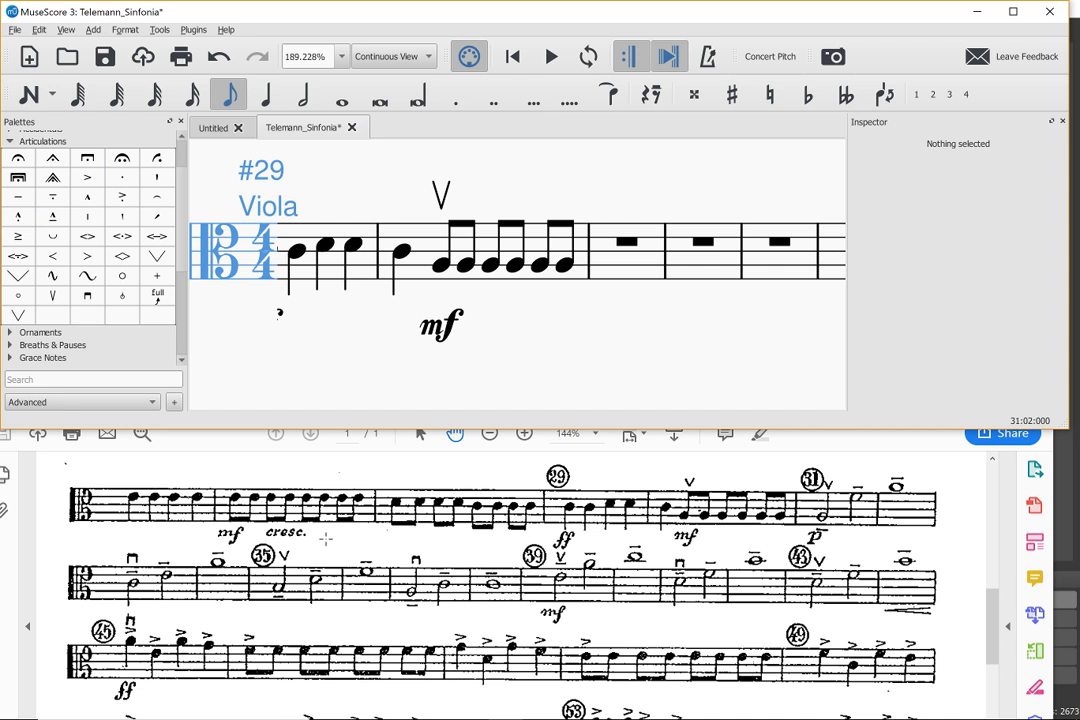
Step: Try raising the first eighth note at the mf two octaves to A5, and return it to A3
left_click(441, 267)
key("ctrl+Up")
key("ctrl+Up")
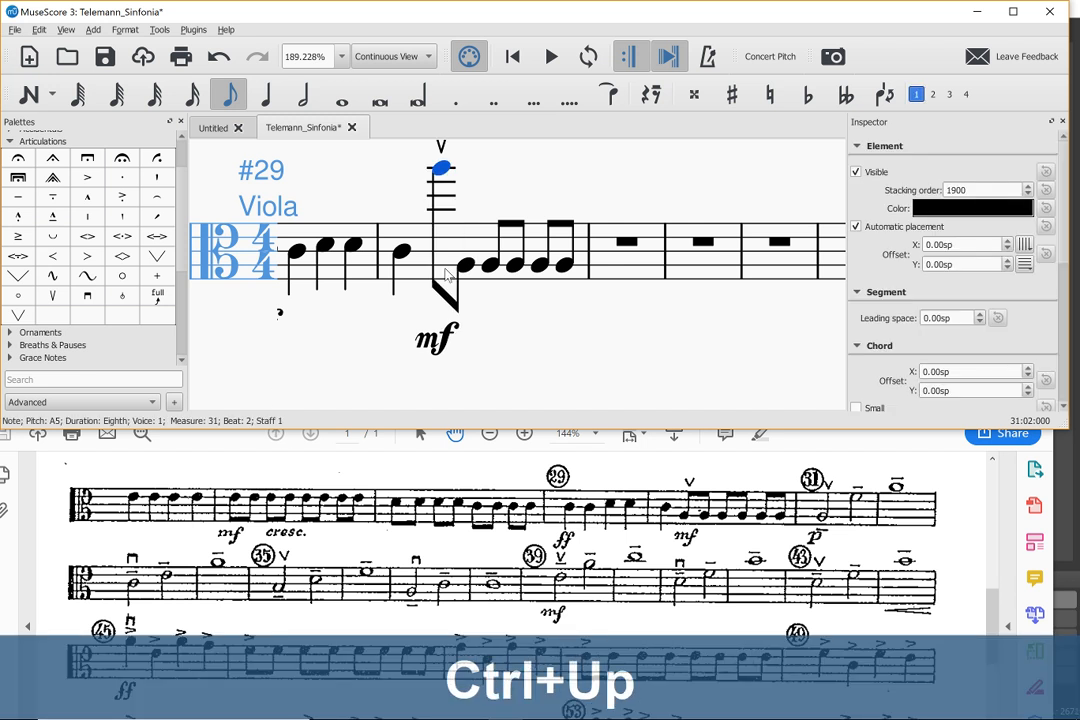
key("ctrl+Down")
key("ctrl+Down")
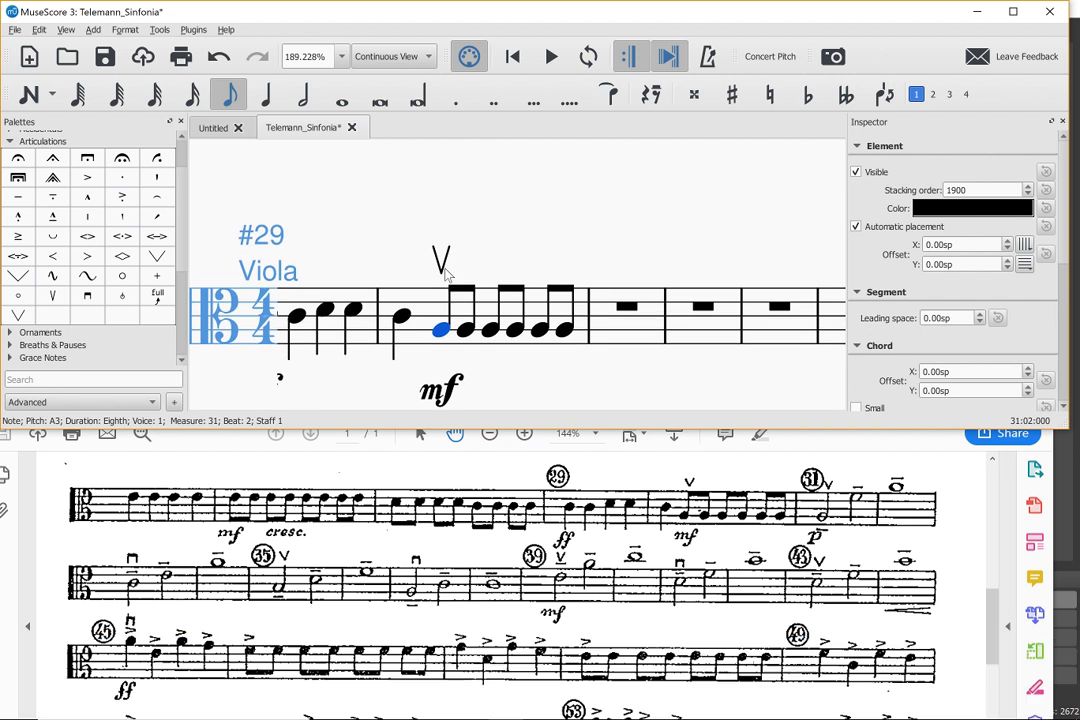
Step: Add a staff text reading "staff text" above the eighth note with the up-bow
left_click(441, 331)
key("ctrl+t")
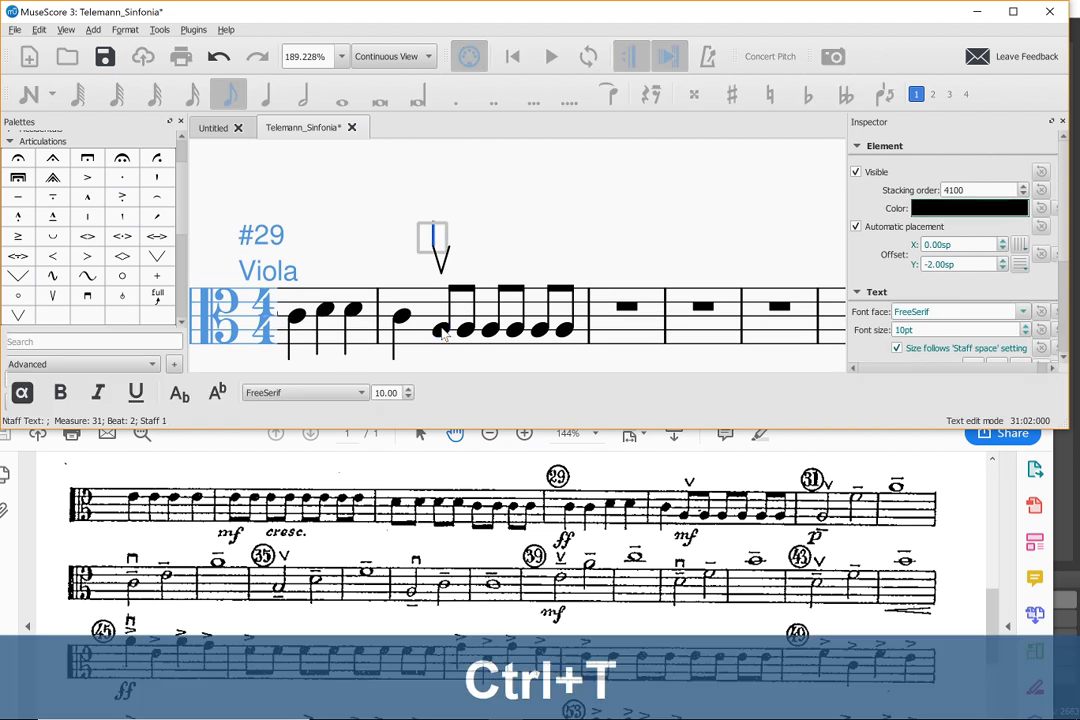
type("staff text")
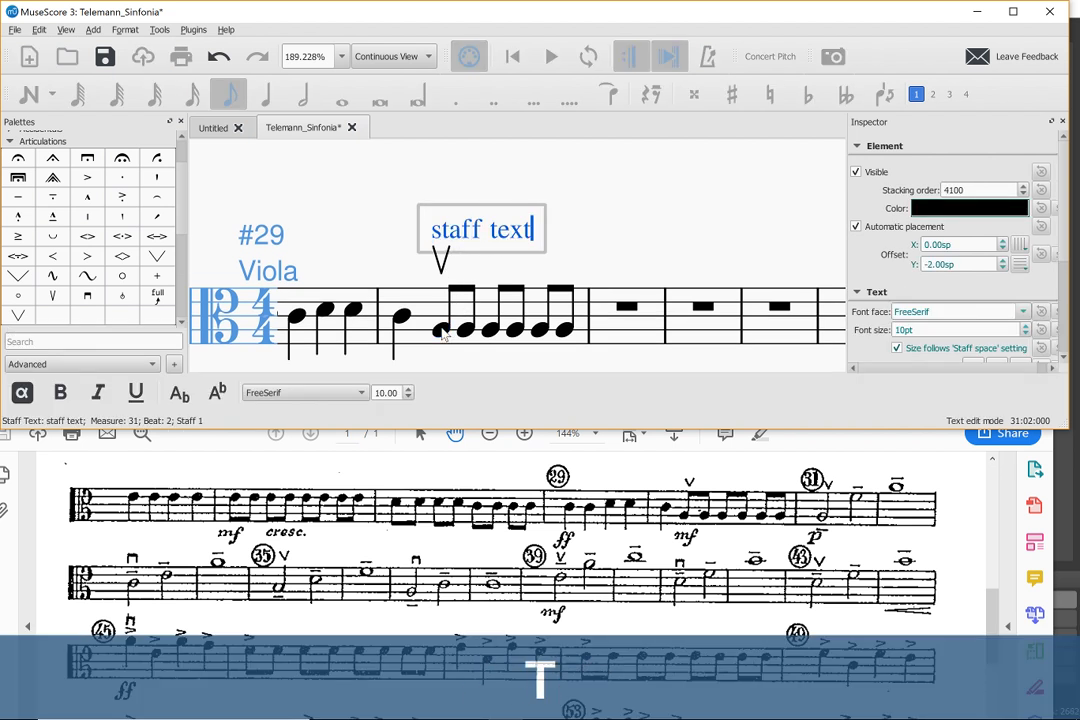
key("Escape")
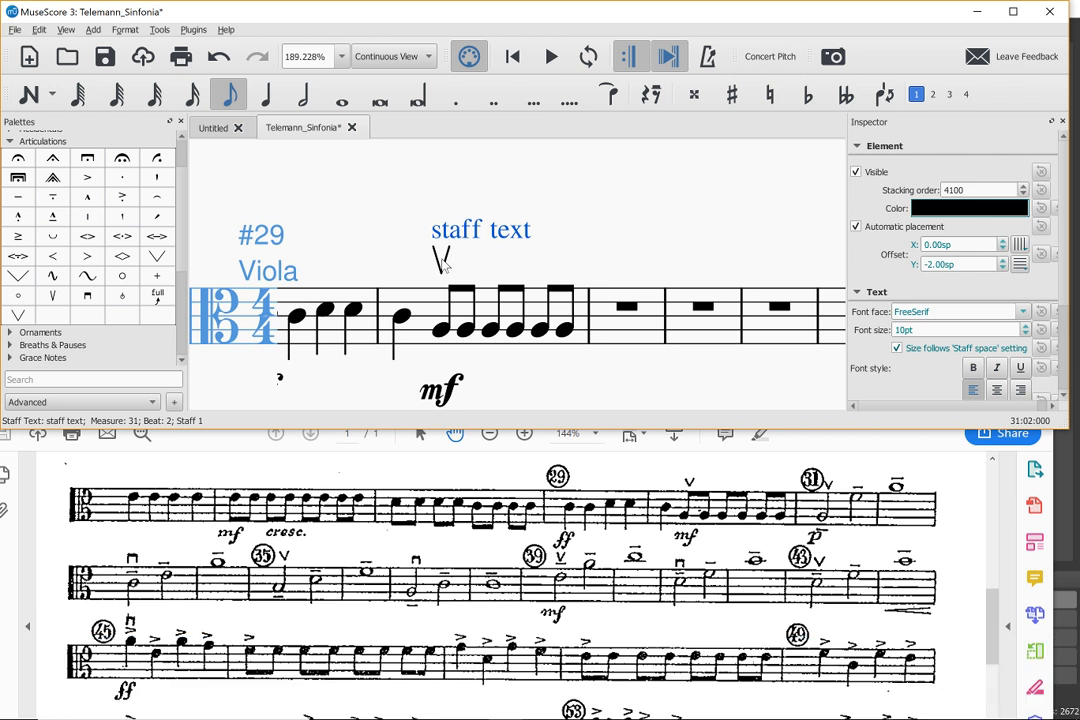
Step: Test the note under the staff text at A5 and back at A3, and delete the staff text
left_click(441, 328)
key("ctrl+Up")
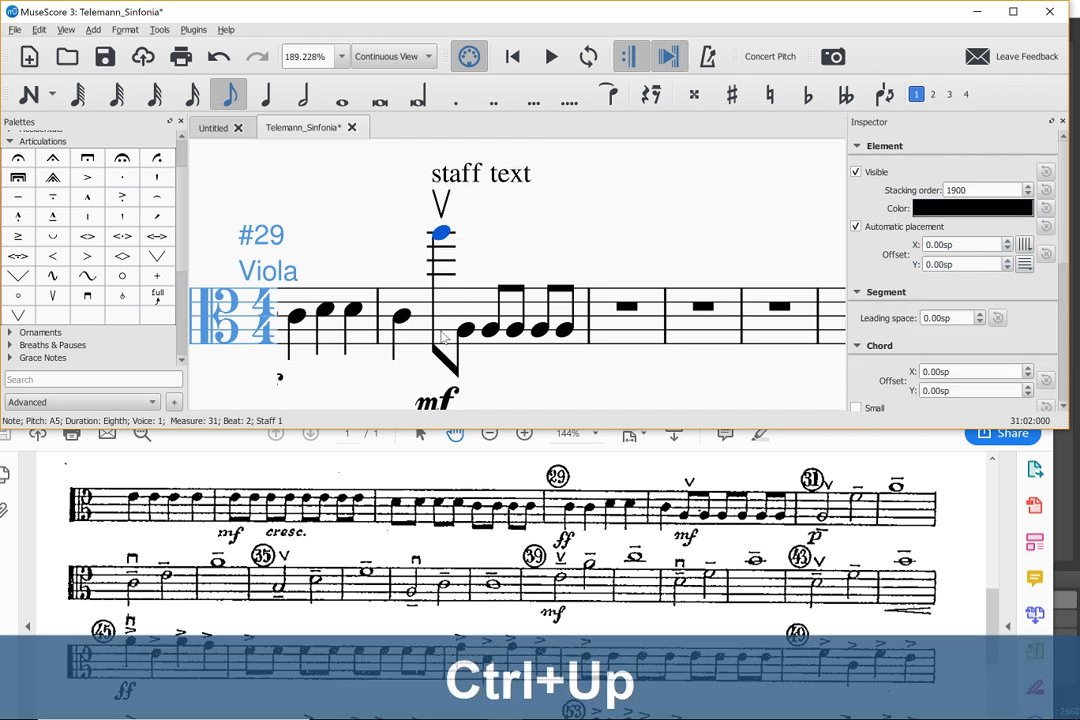
key("ctrl+Down")
key("Down")
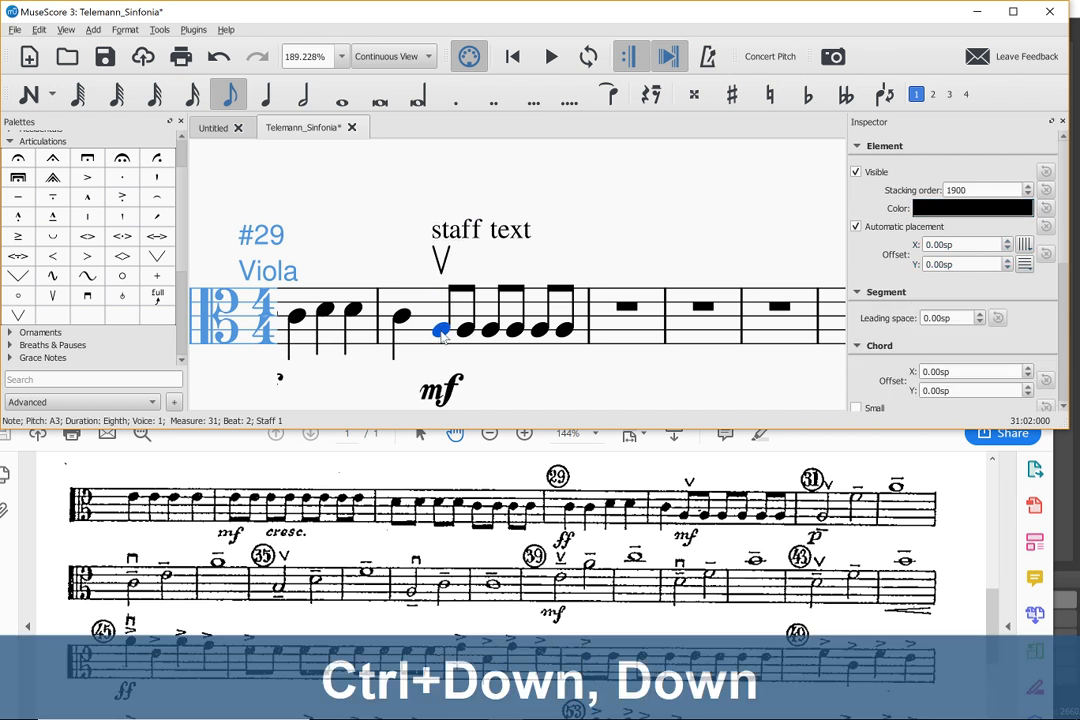
left_click(485, 234)
key("Delete")
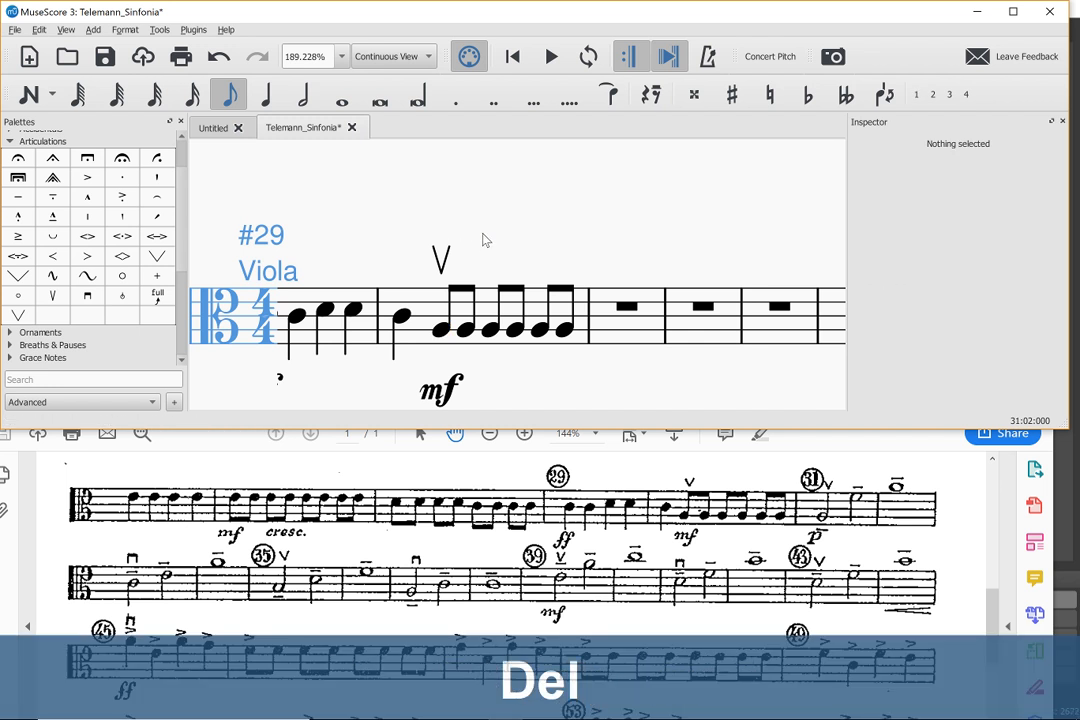
Step: Reset the Allegro tempo text at the 4/4 change to its default position
scroll(476, 224, "up", 2)
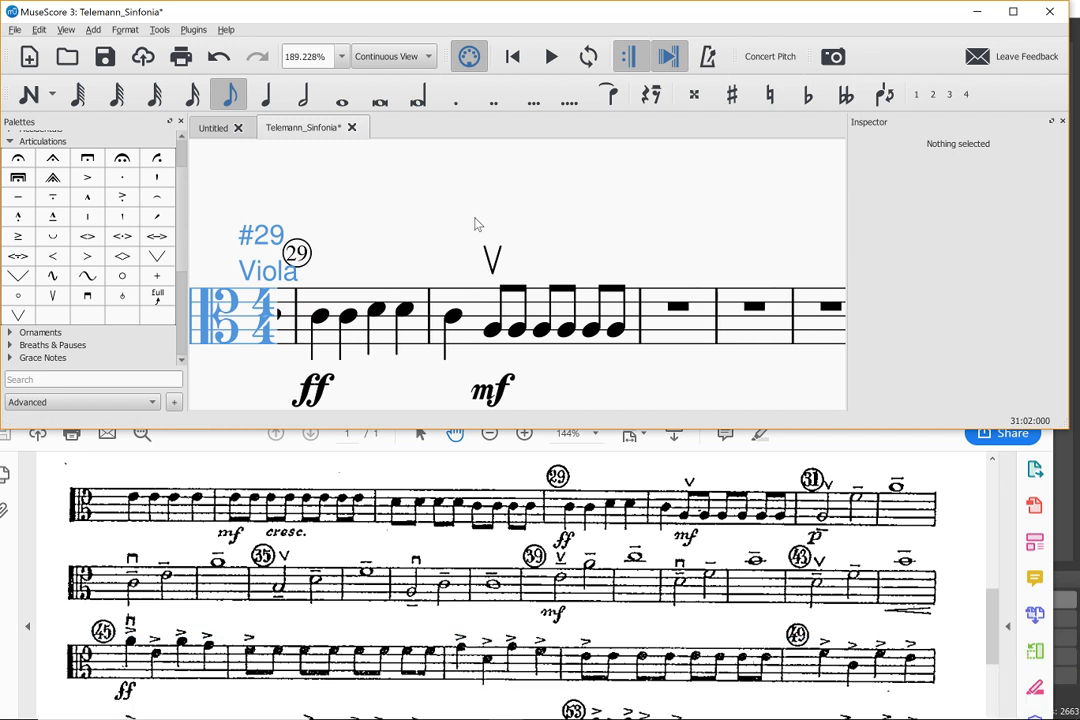
scroll(476, 224, "up", 5)
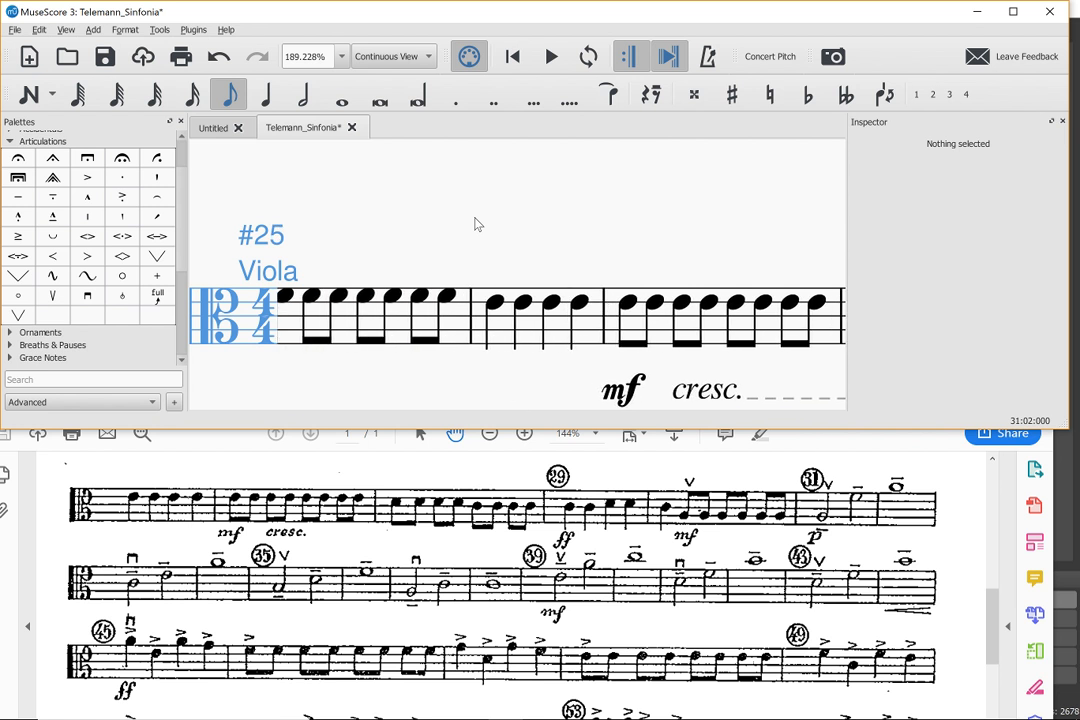
scroll(476, 224, "up", 5)
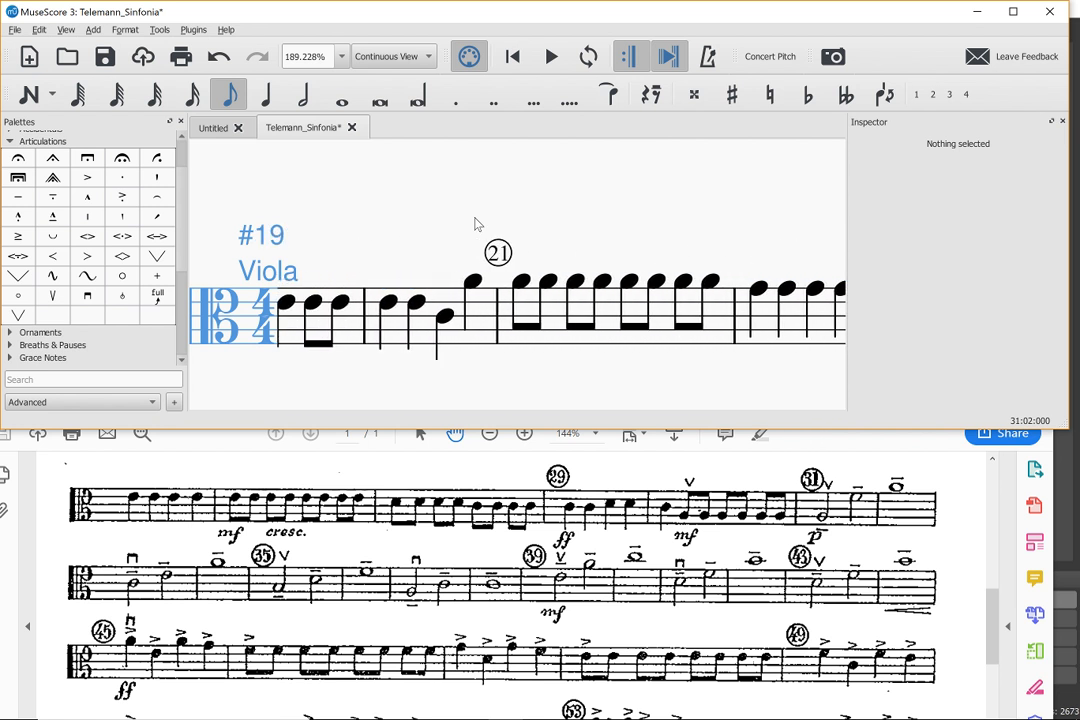
scroll(476, 224, "up", 5)
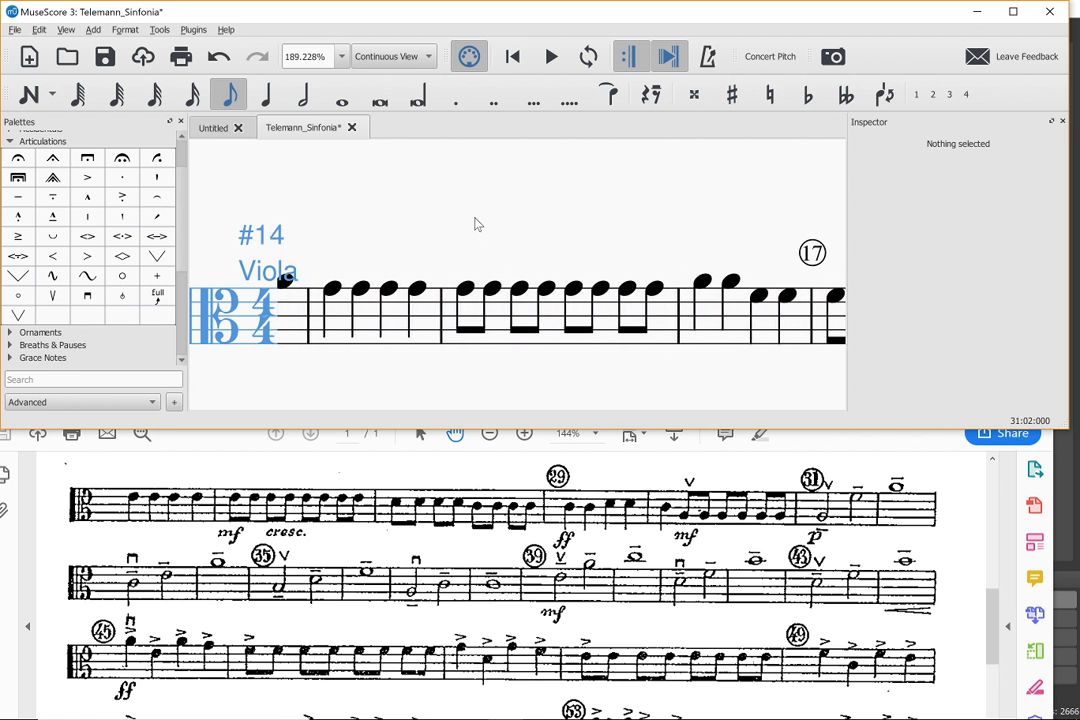
scroll(476, 224, "up", 5)
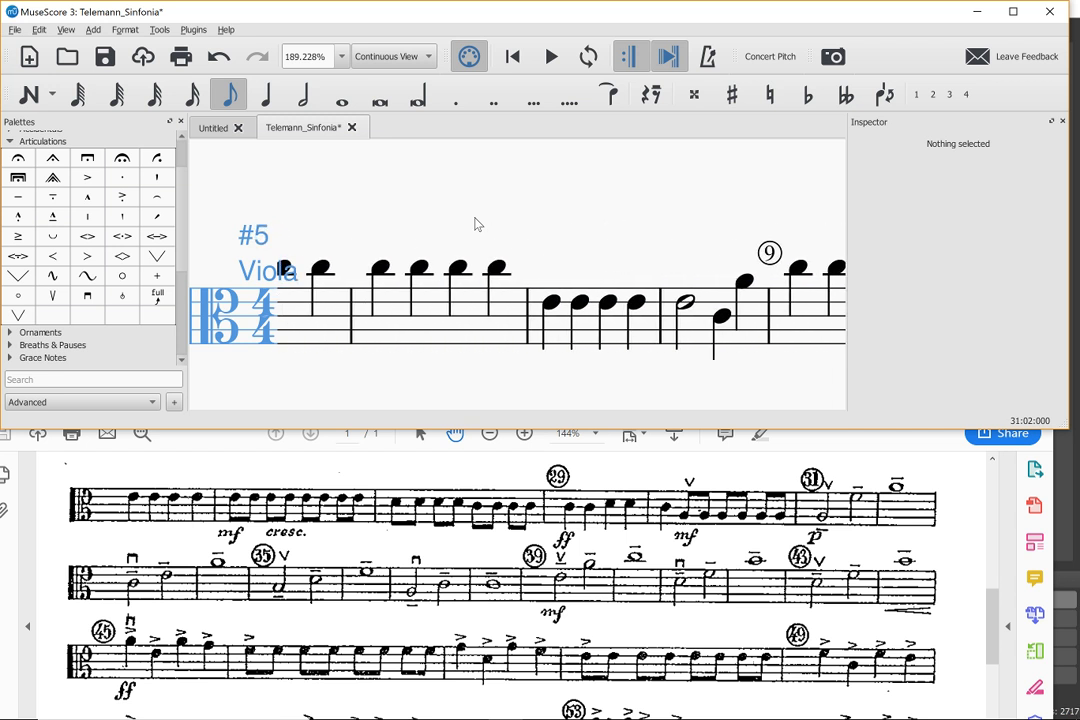
scroll(476, 224, "up", 2)
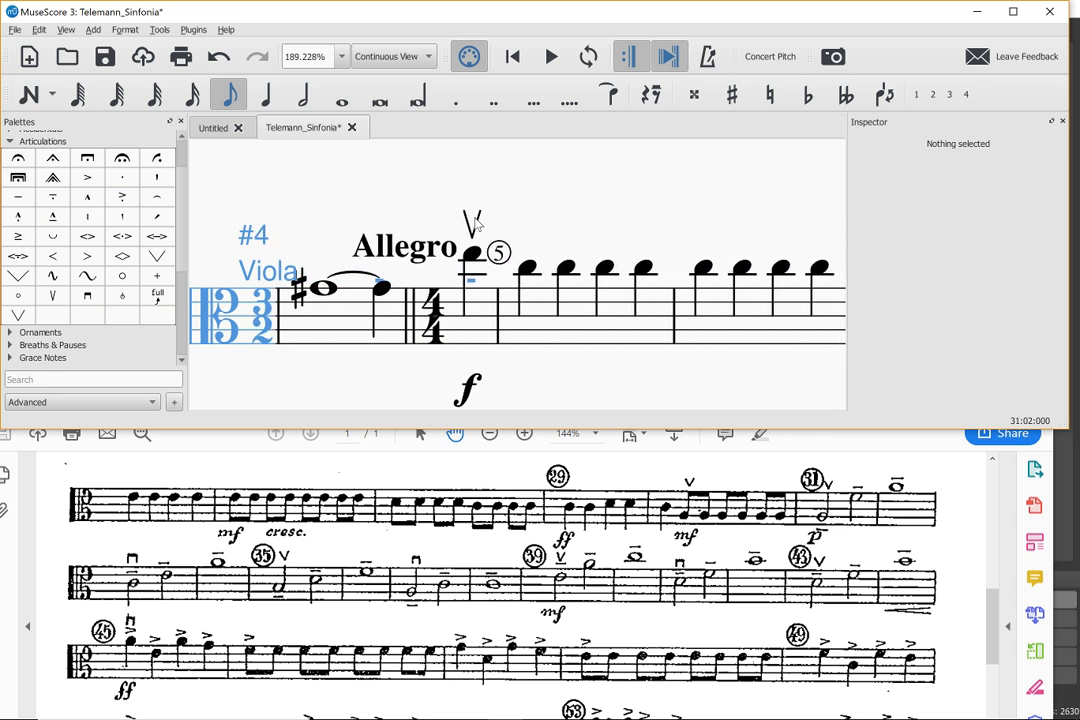
left_click(428, 258)
key("r")
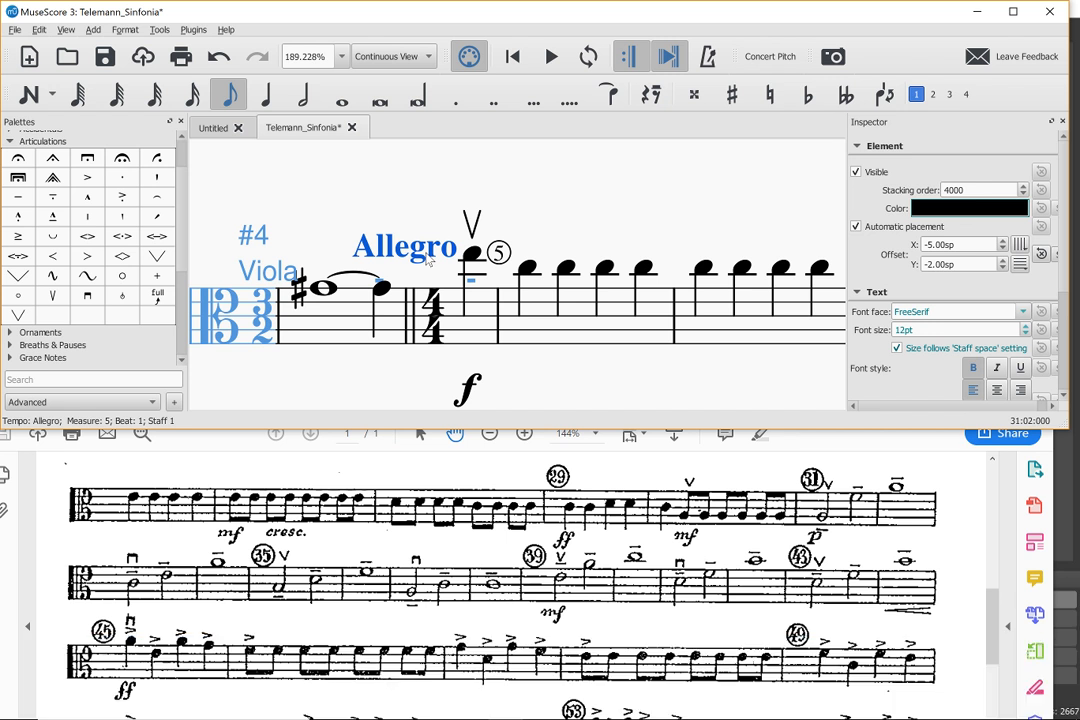
left_click(428, 258)
key("ctrl+r")
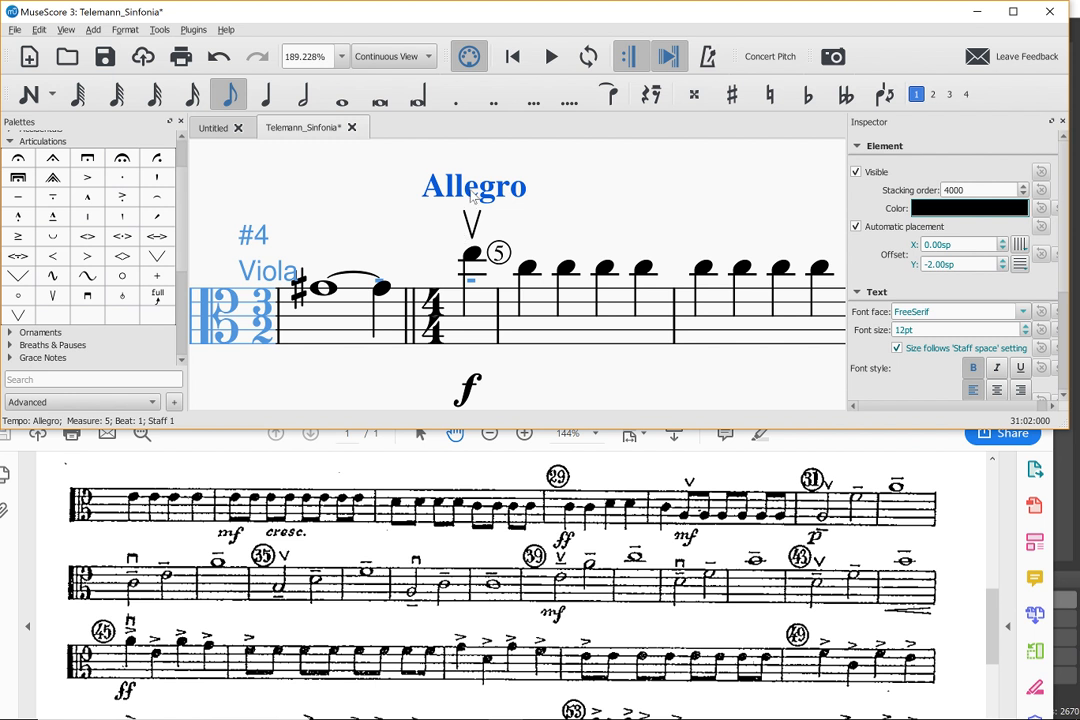
Step: Try shifting the Allegro tempo text horizontally to an X offset of -6.00sp
key("ctrl+Left")
key("ctrl+Left")
key("ctrl+Left")
key("ctrl+Left")
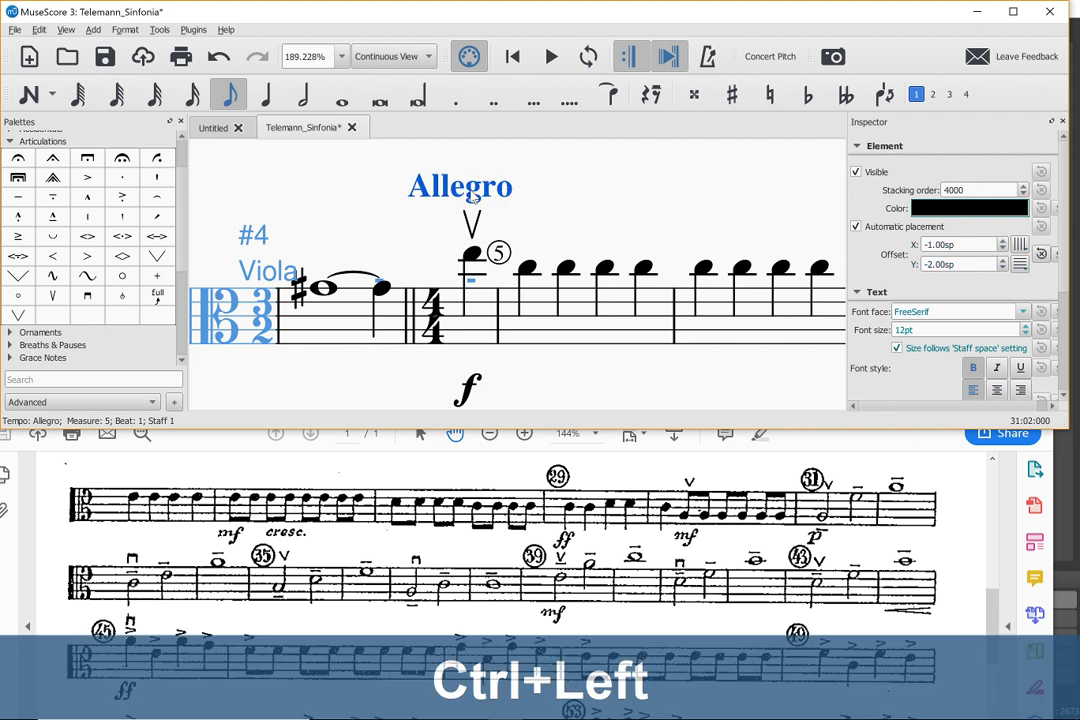
key("ctrl+Left")
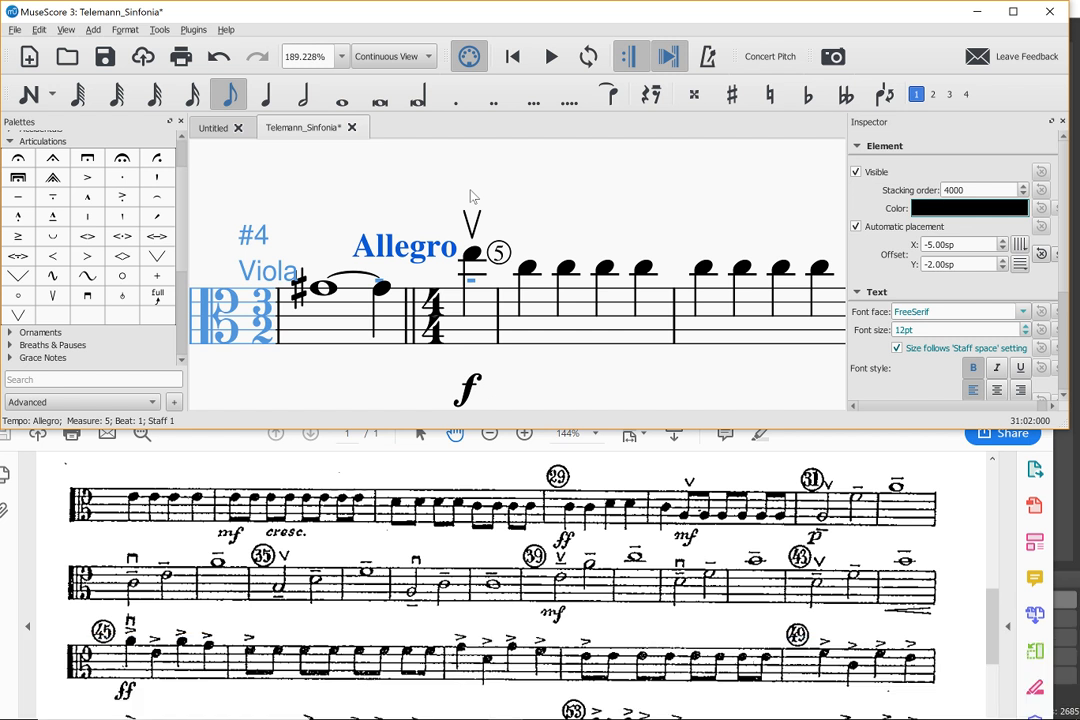
key("ctrl+Left")
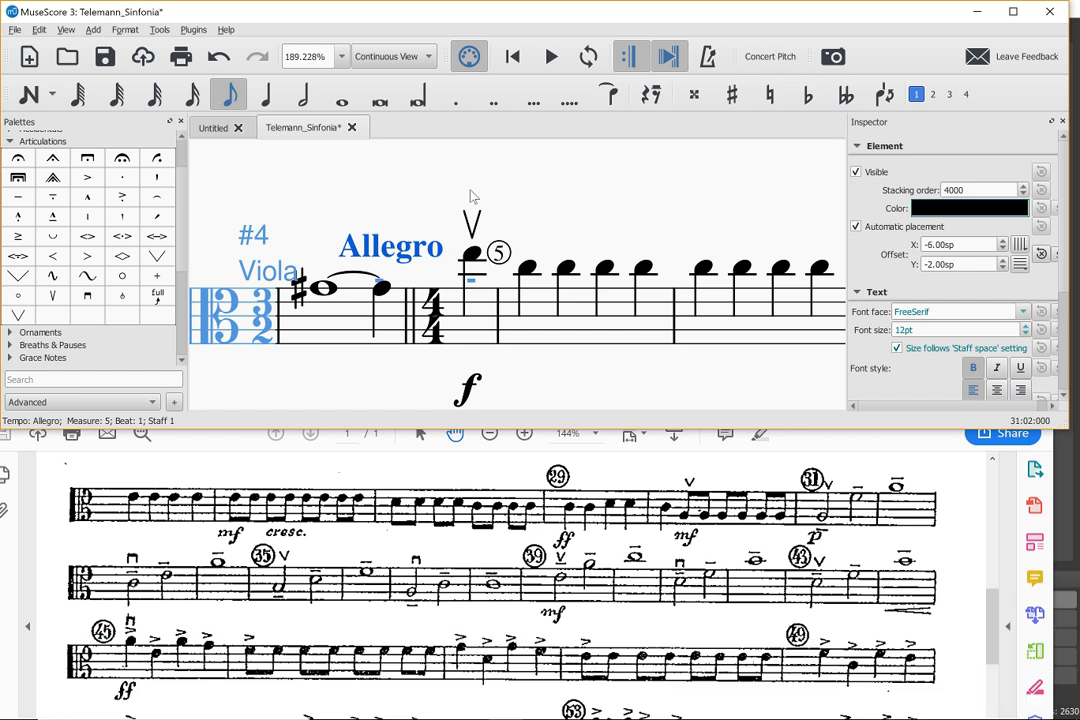
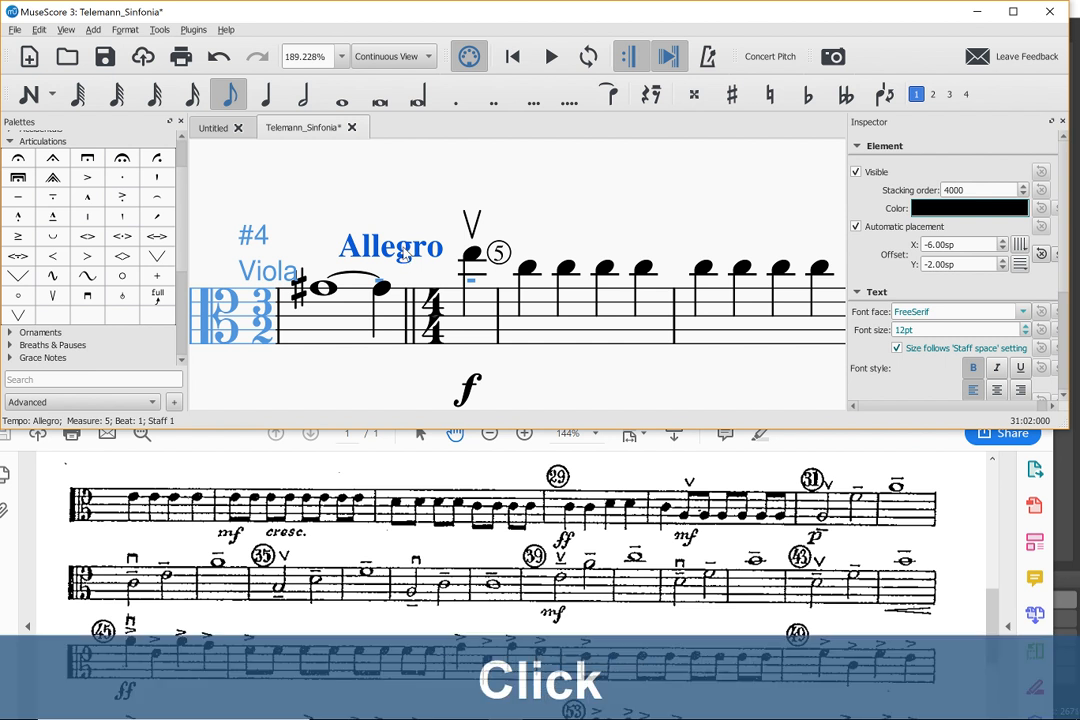
Step: Reset the Allegro text's position, and try it without automatic placement before undoing that change
key("ctrl+r")
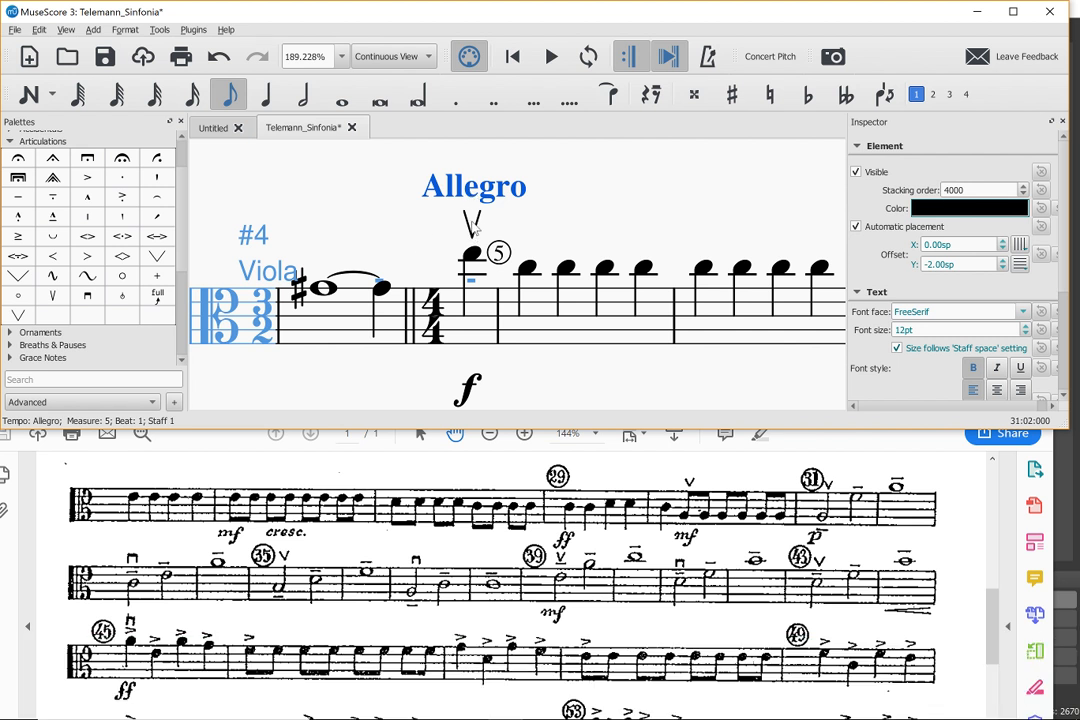
left_click(856, 227)
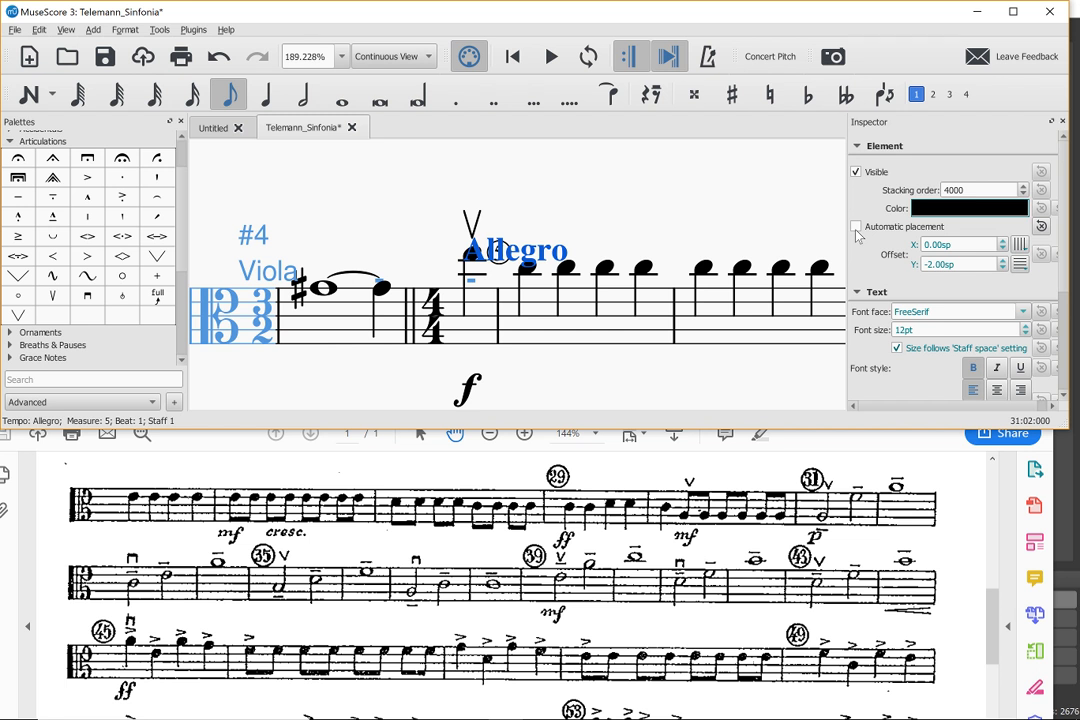
key("ctrl+z")
Step: Turn off automatic placement for the up-bow under Allegro and raise it to a Y offset of -2.00sp
left_click(470, 224)
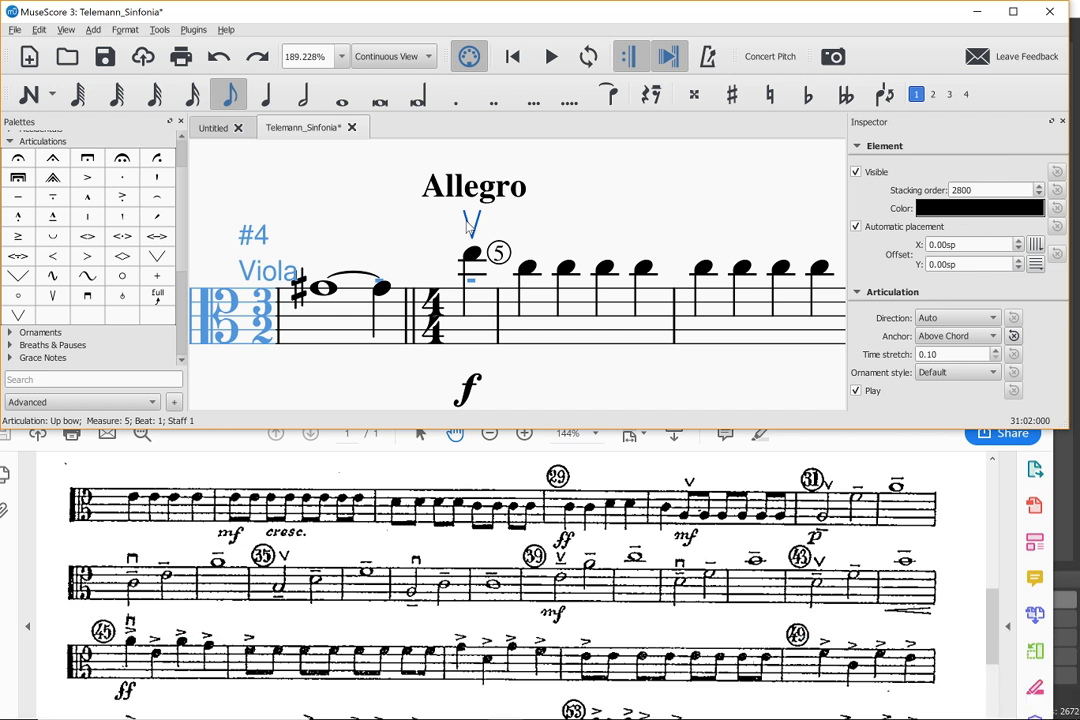
left_click(856, 227)
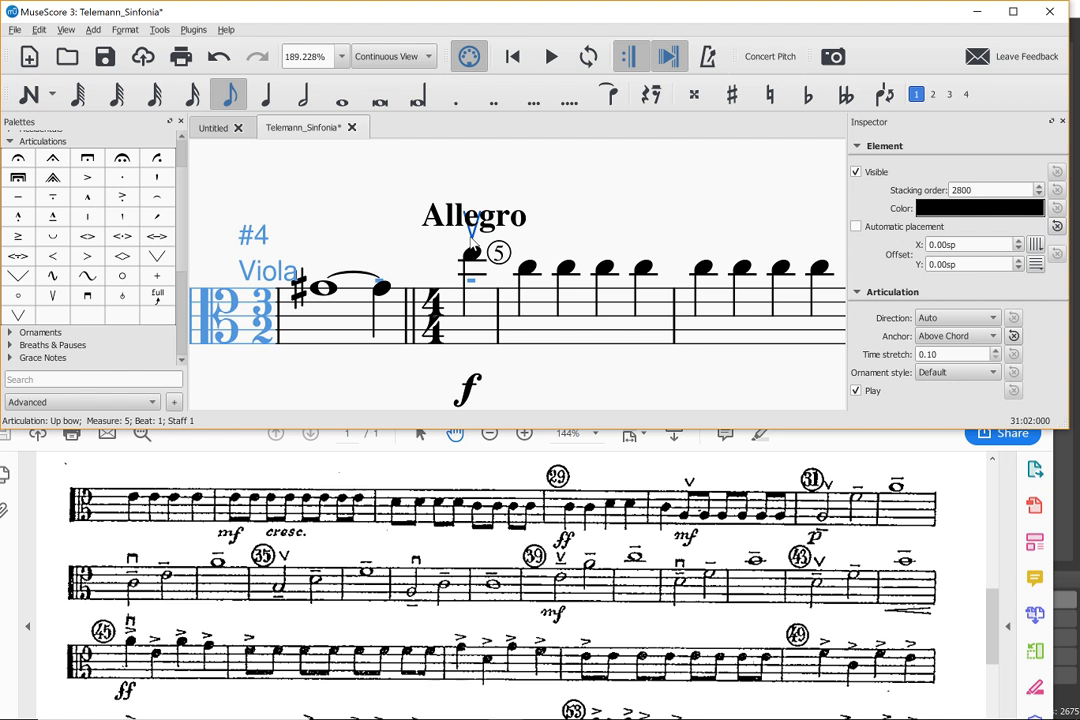
left_click(472, 240)
key("ctrl+Up")
key("ctrl+Up")
key("ctrl+Up")
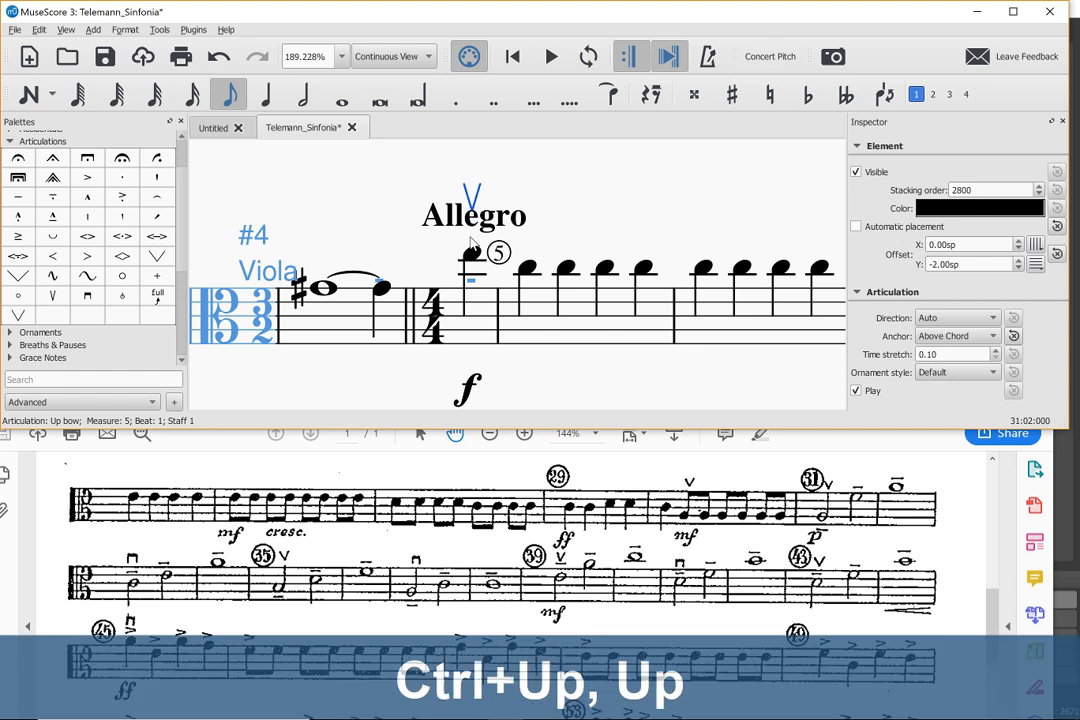